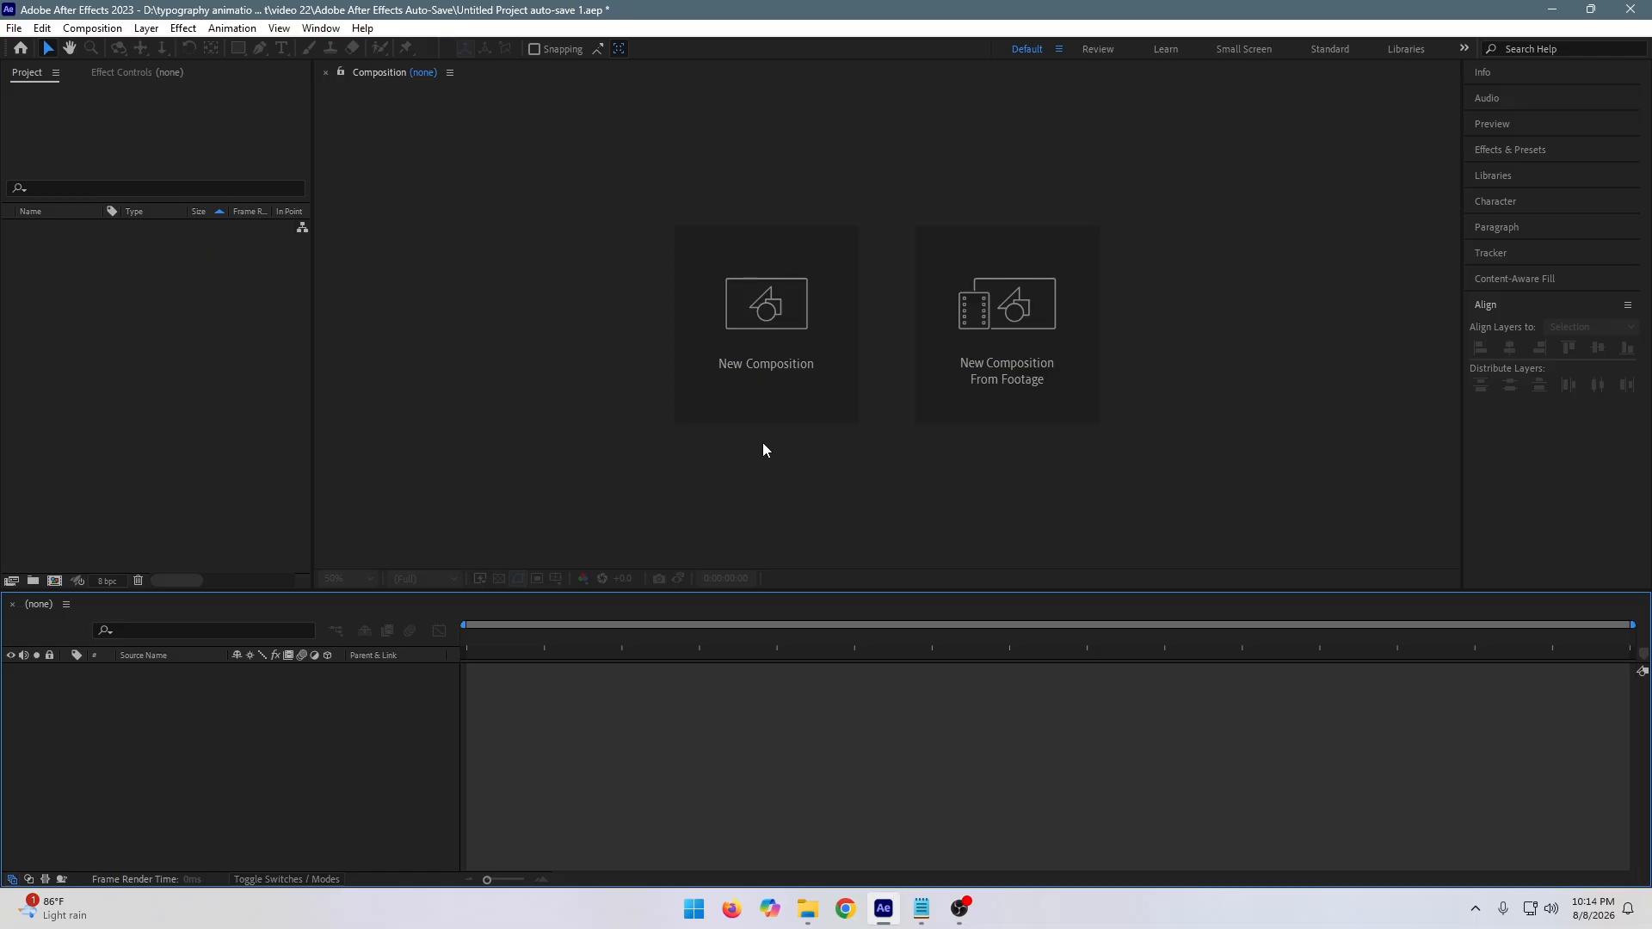
# Begin a new composition named Render with a frame rate of 30 frames per second.
pyautogui.click(784, 379)
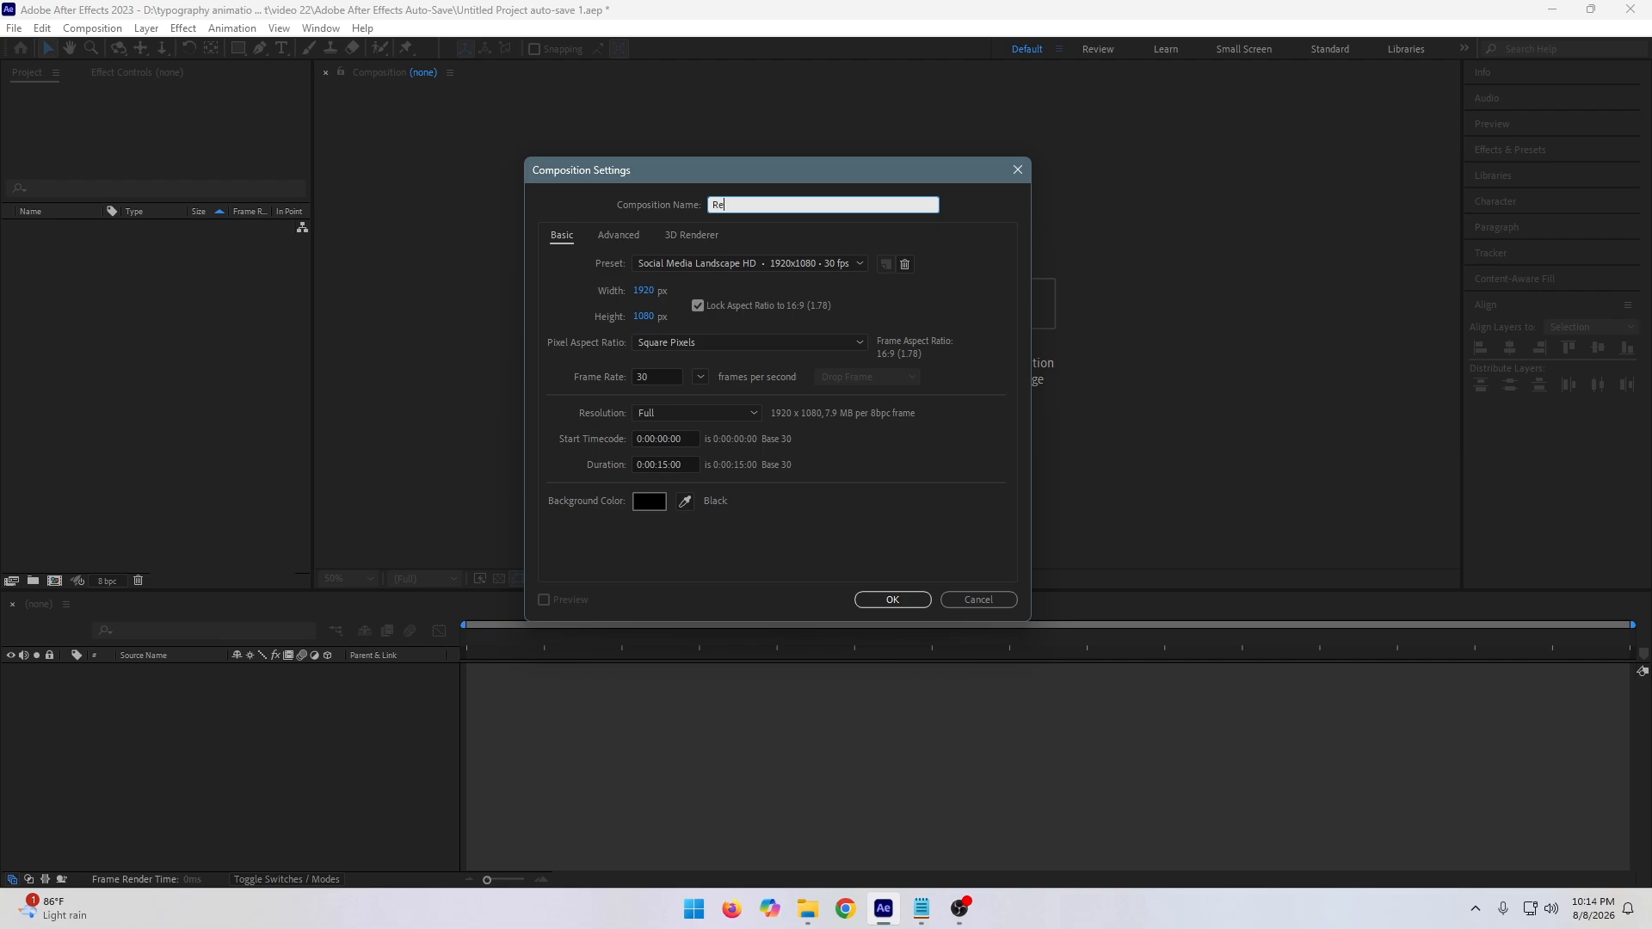
pyautogui.write('nder')
pyautogui.click(701, 377)
pyautogui.click(642, 382)
pyautogui.click(645, 379)
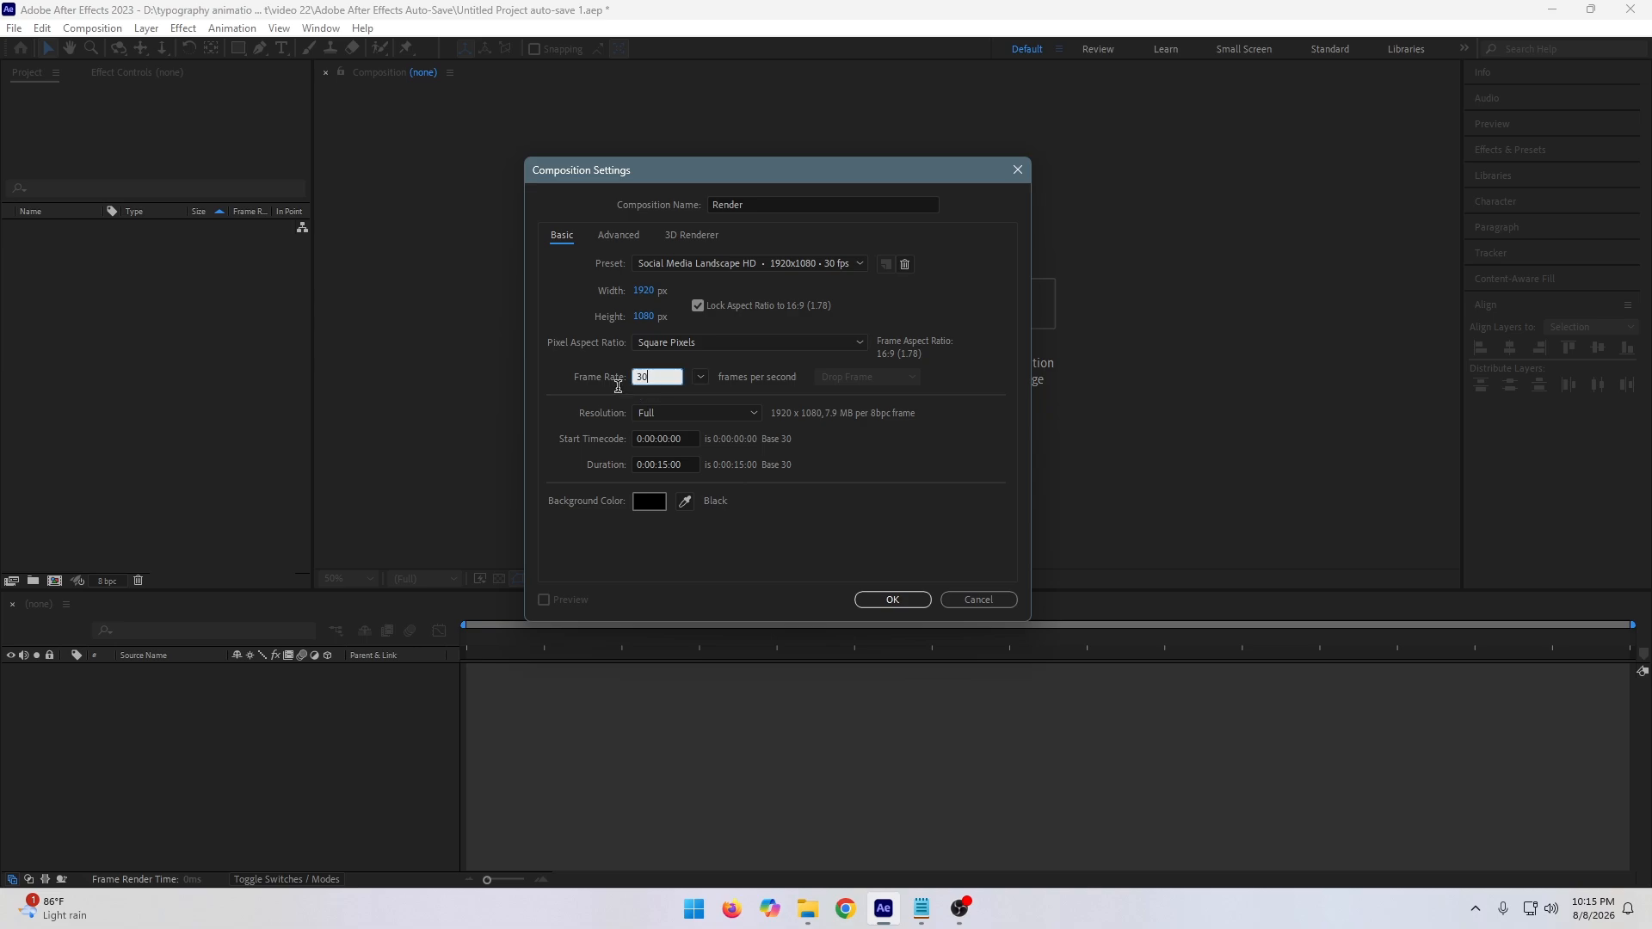
pyautogui.click(873, 456)
# Create the composition with Full resolution, start timecode 0:00:00:00 and duration 0:00:15:00.
pyautogui.click(640, 411)
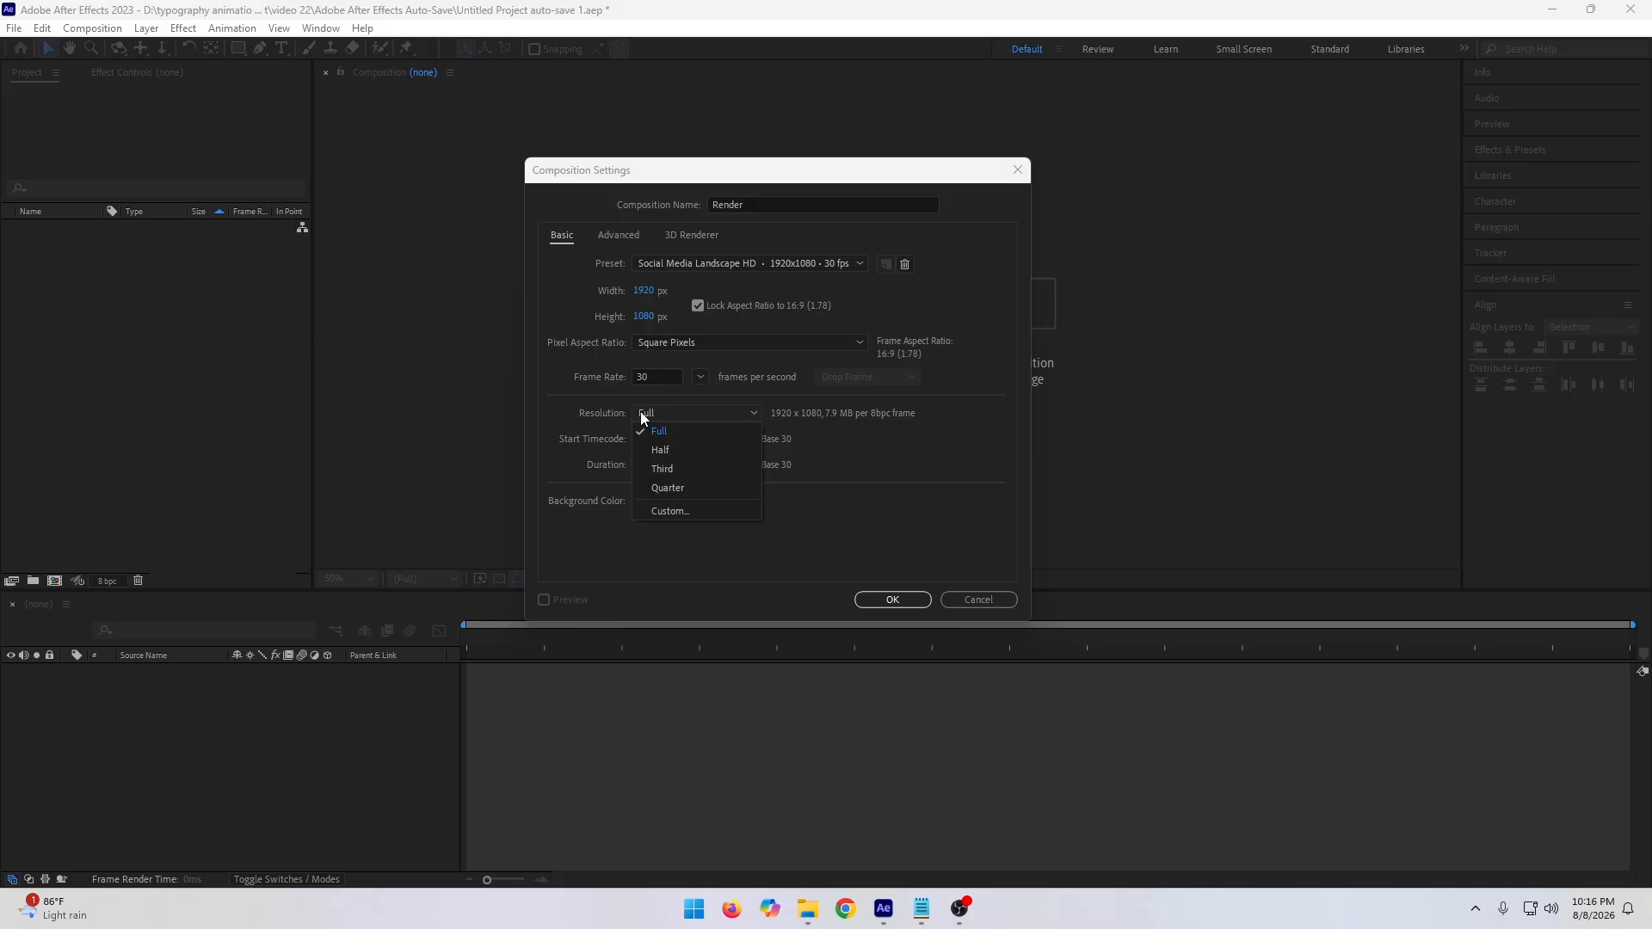
pyautogui.click(640, 414)
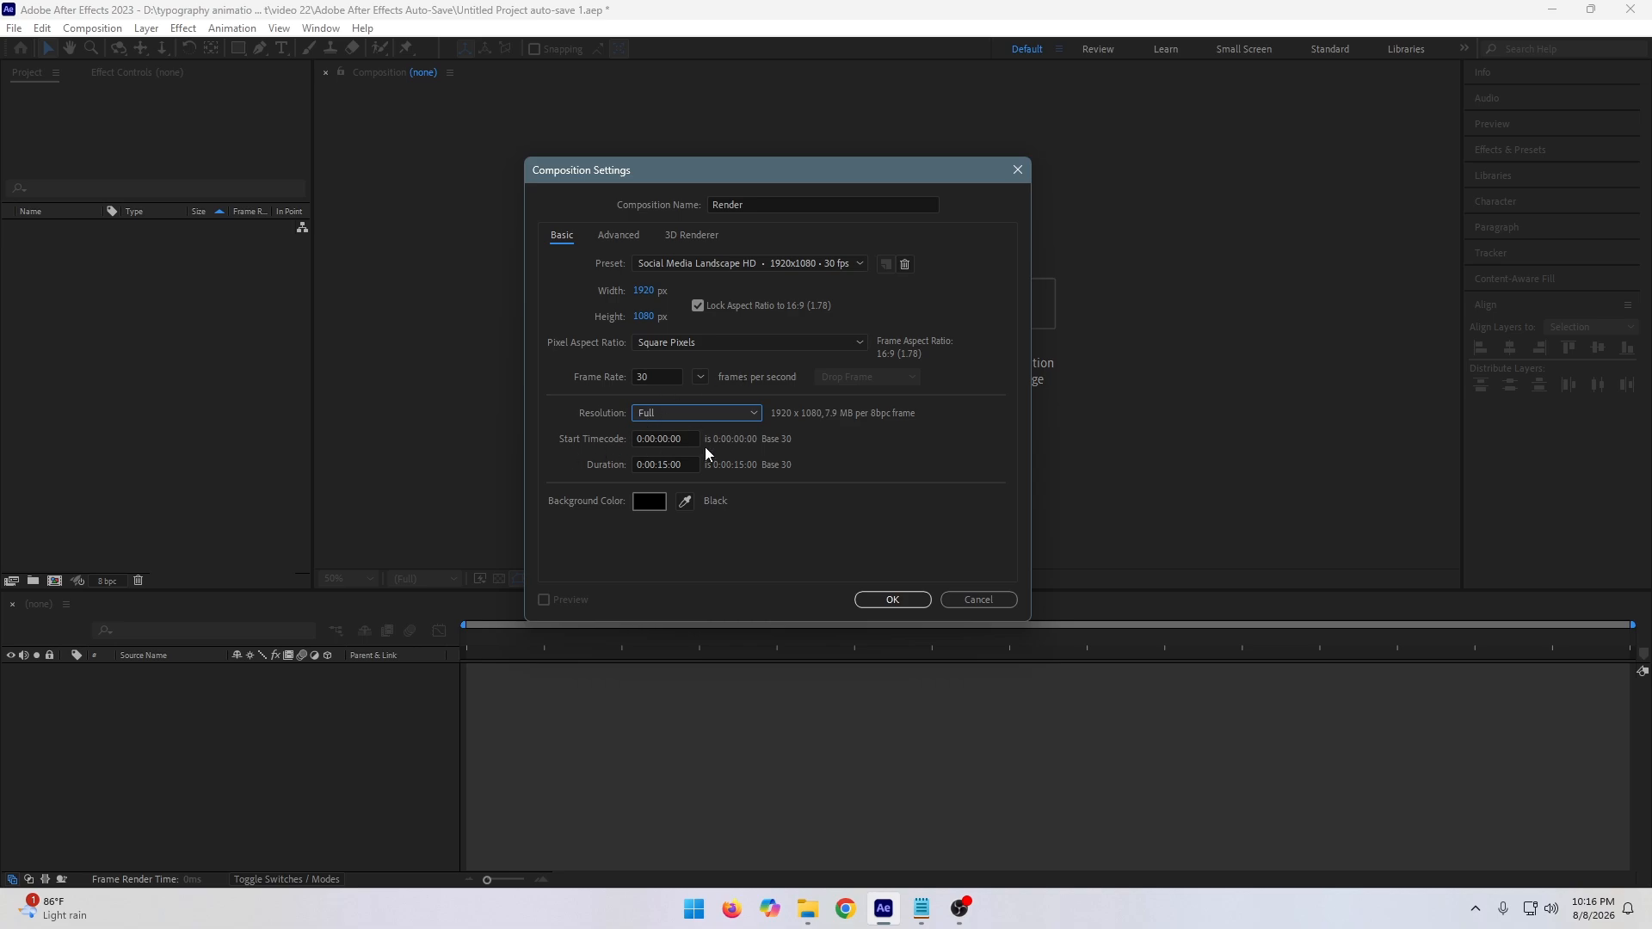
pyautogui.click(684, 439)
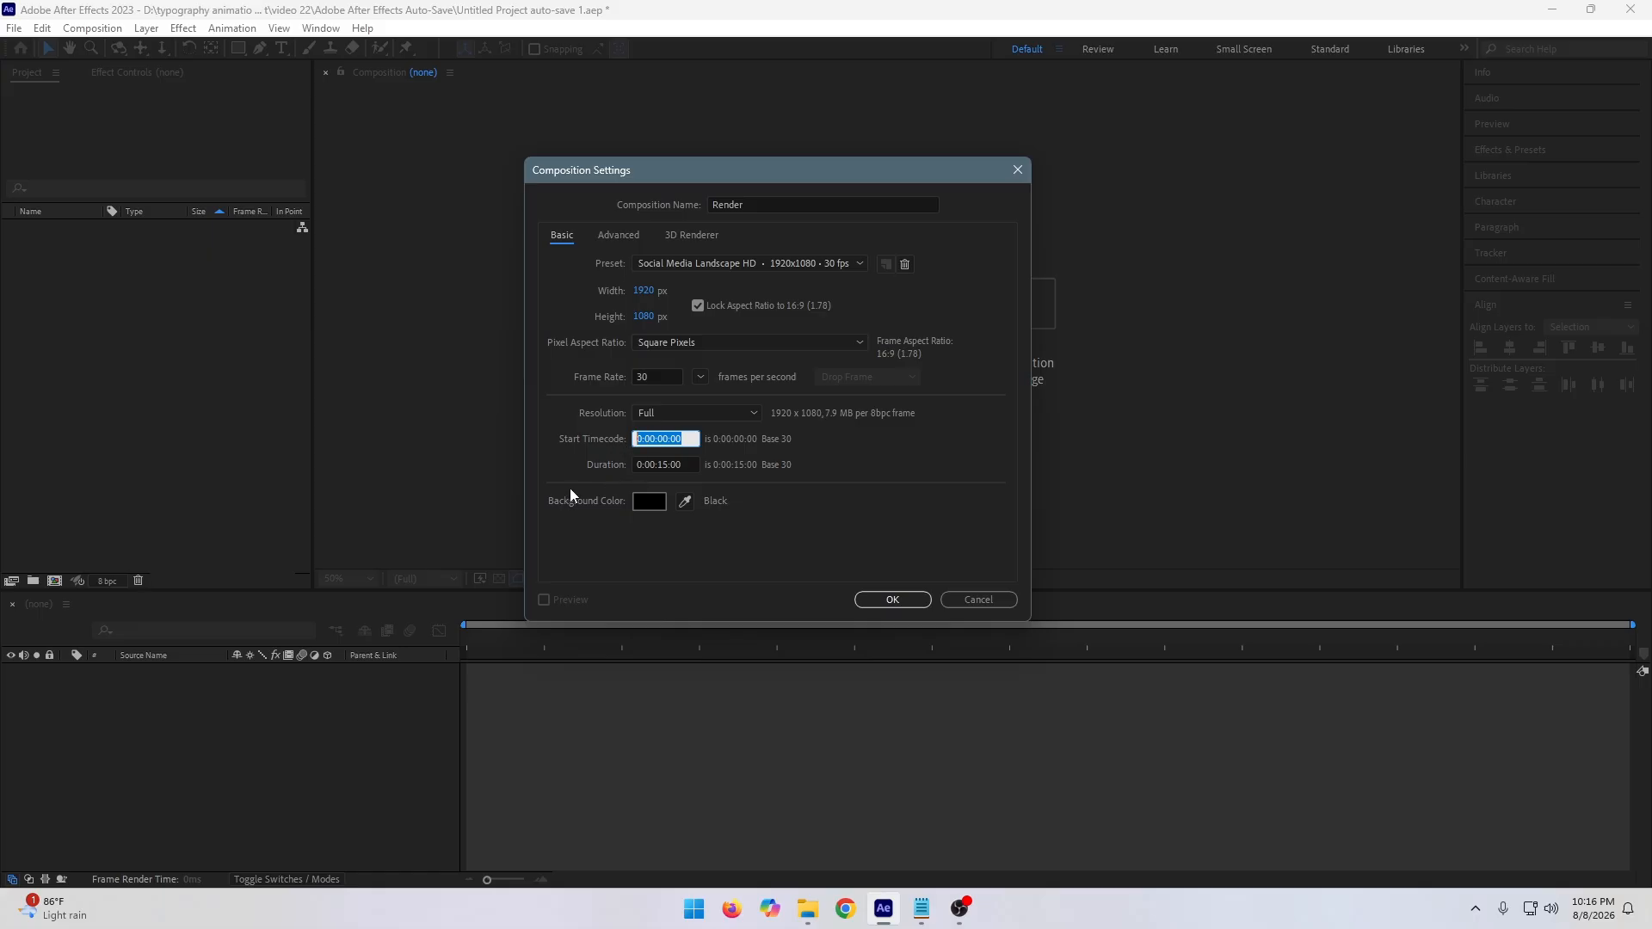
pyautogui.click(596, 466)
pyautogui.doubleClick(661, 469)
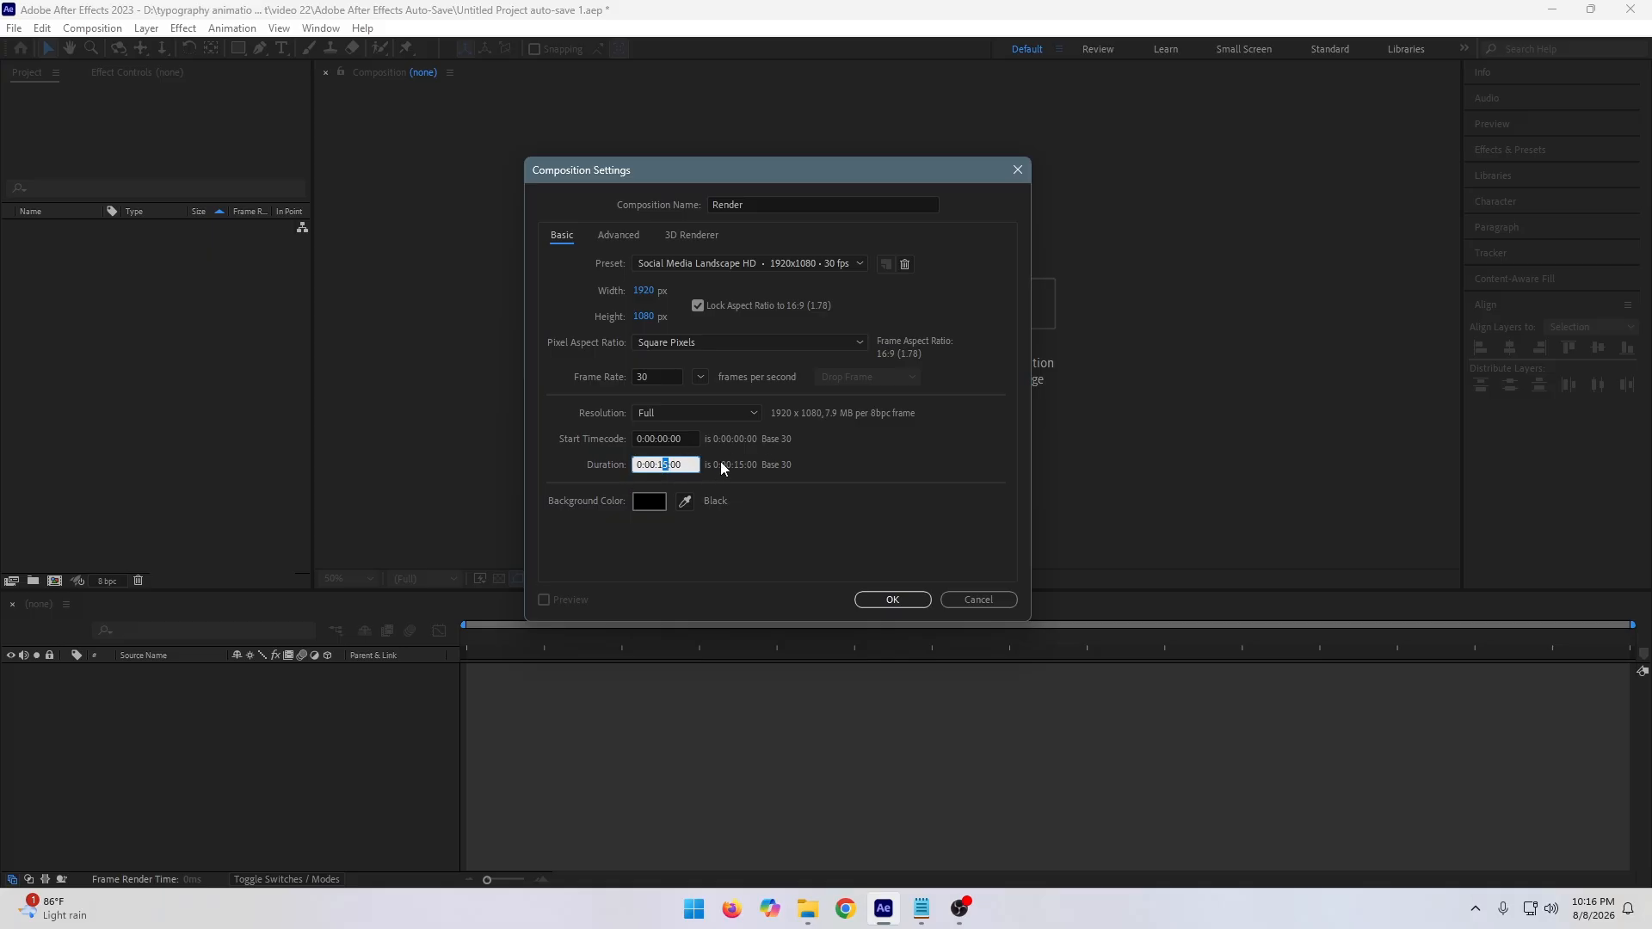
pyautogui.click(772, 458)
pyautogui.click(876, 601)
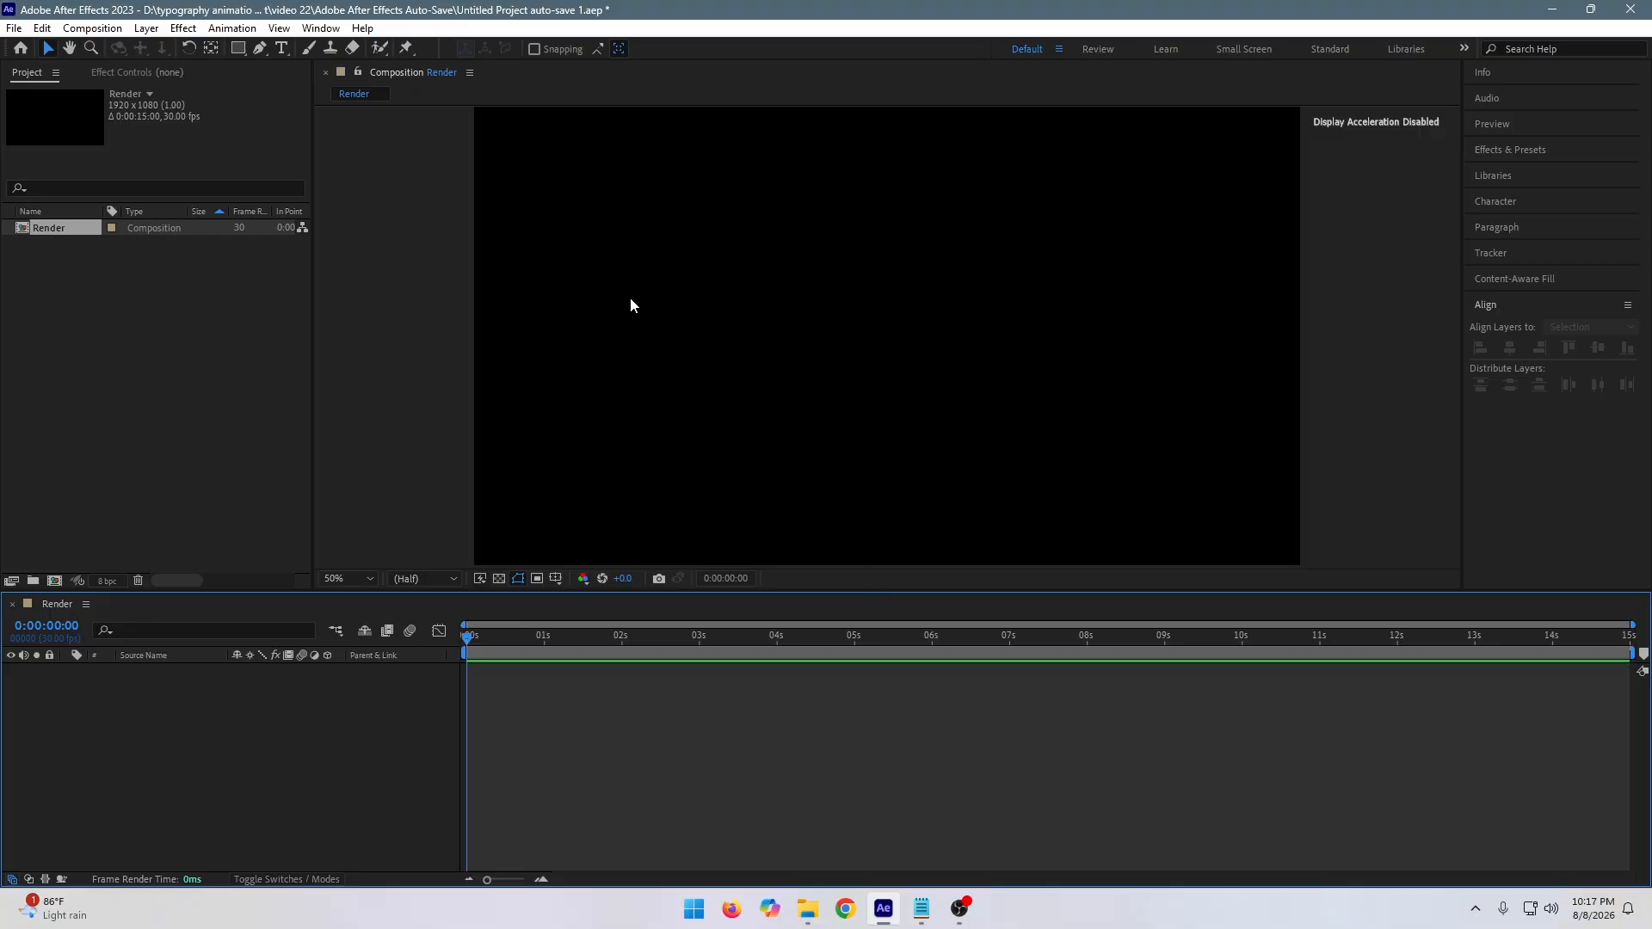
pyautogui.press(',')
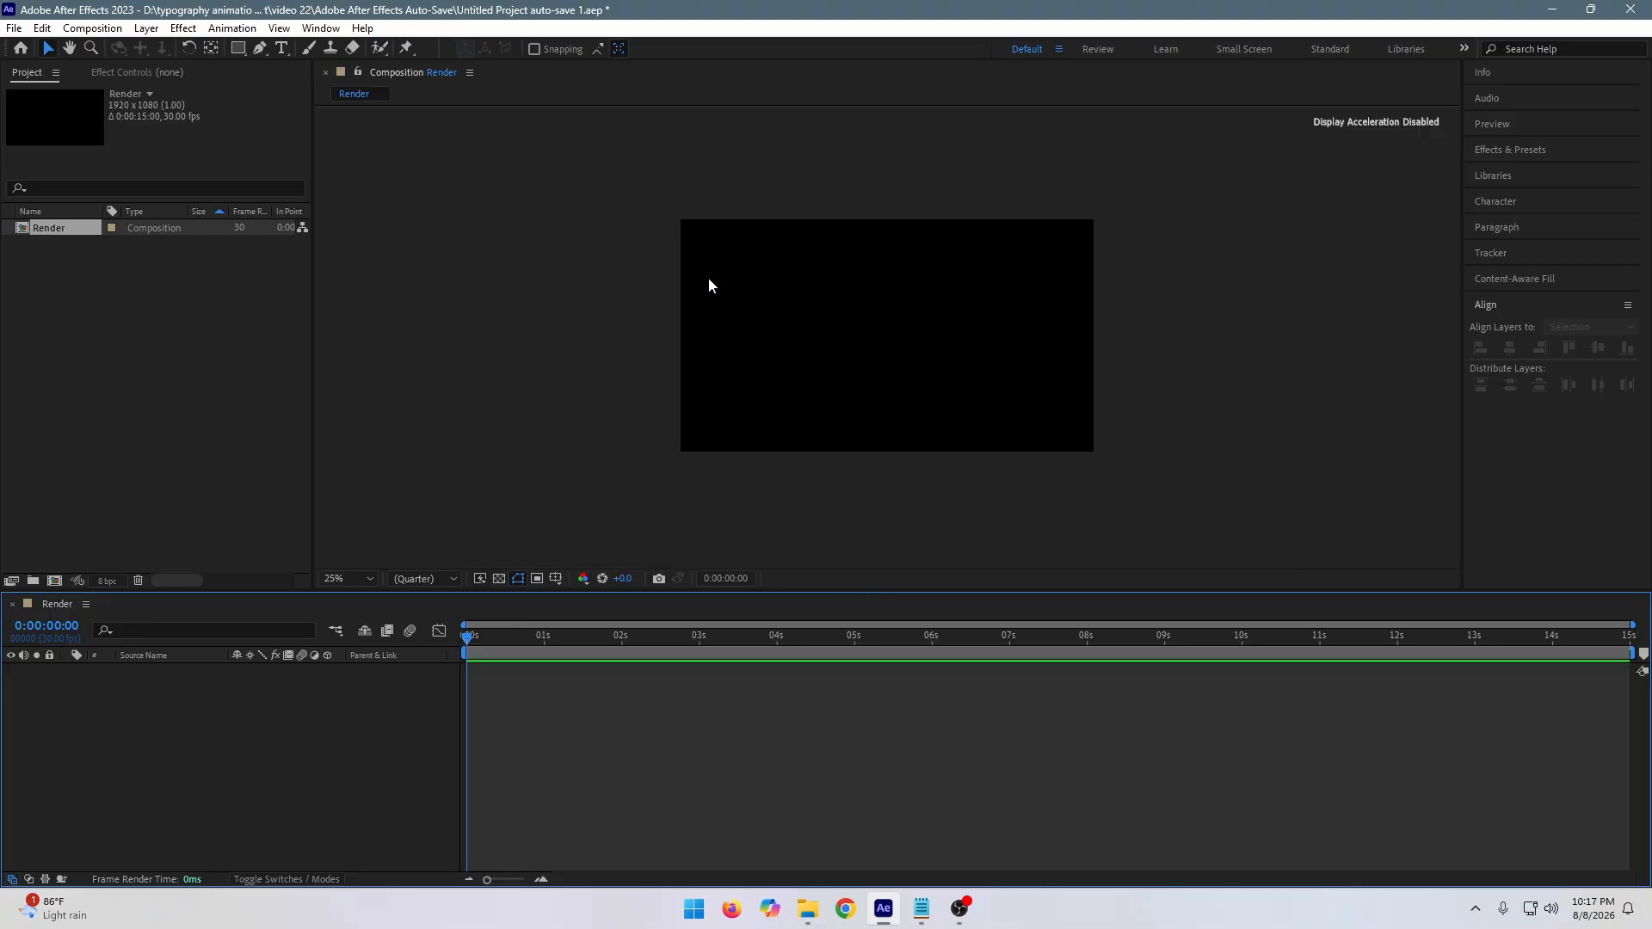
pyautogui.press(',')
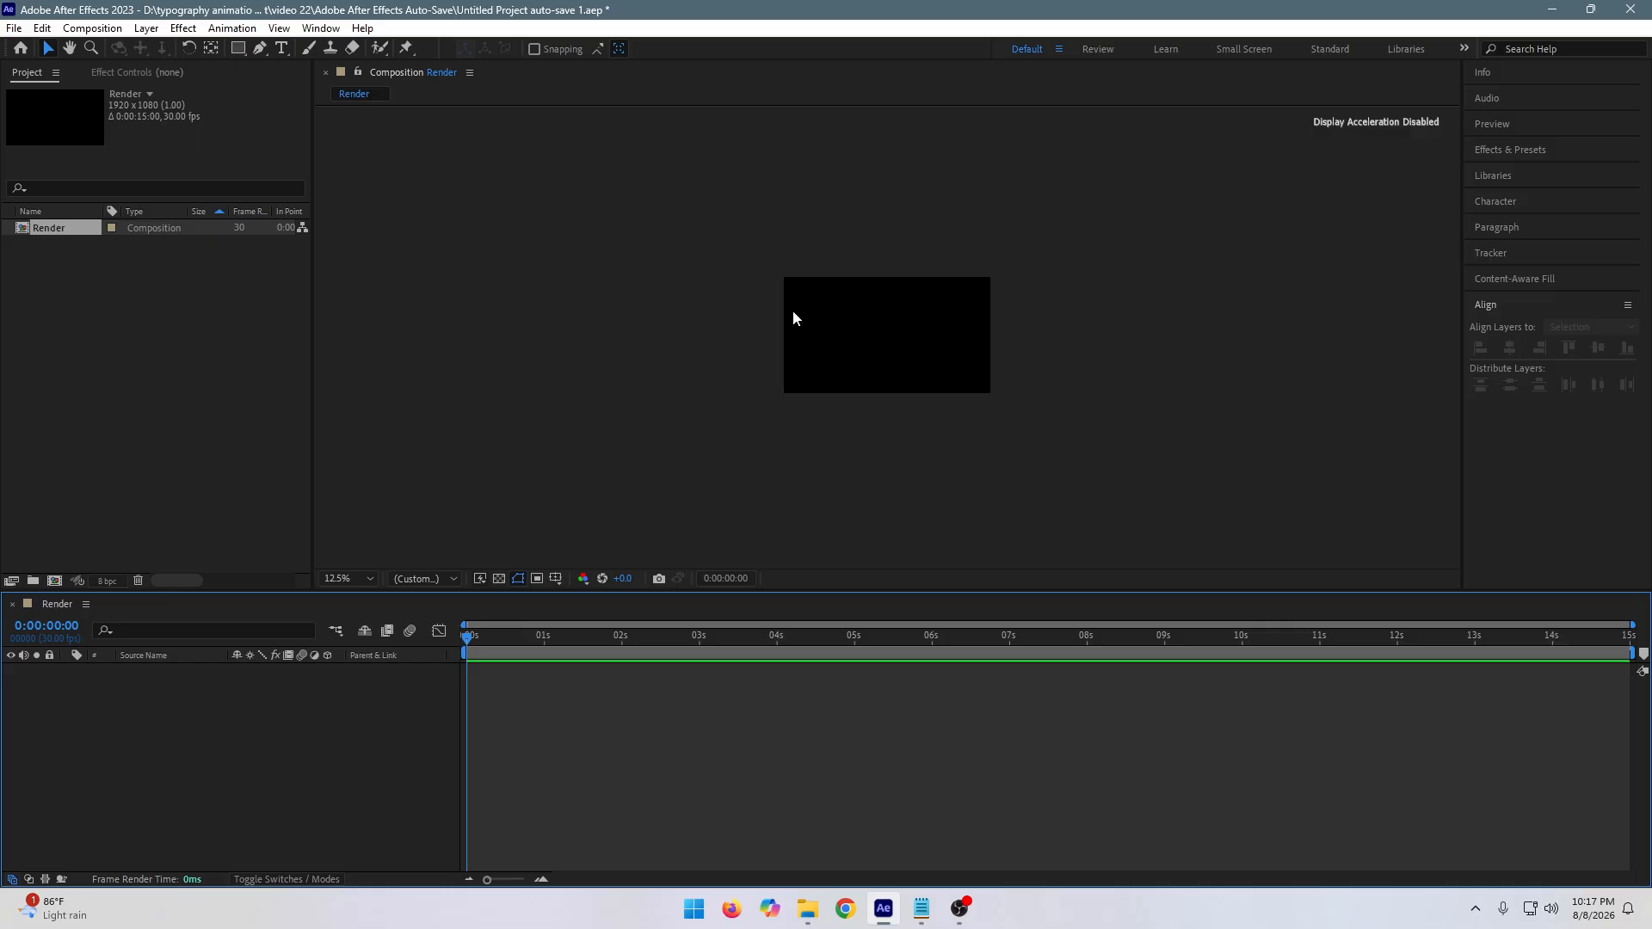
pyautogui.press('.')
pyautogui.press('.')
pyautogui.press(',')
pyautogui.press('.')
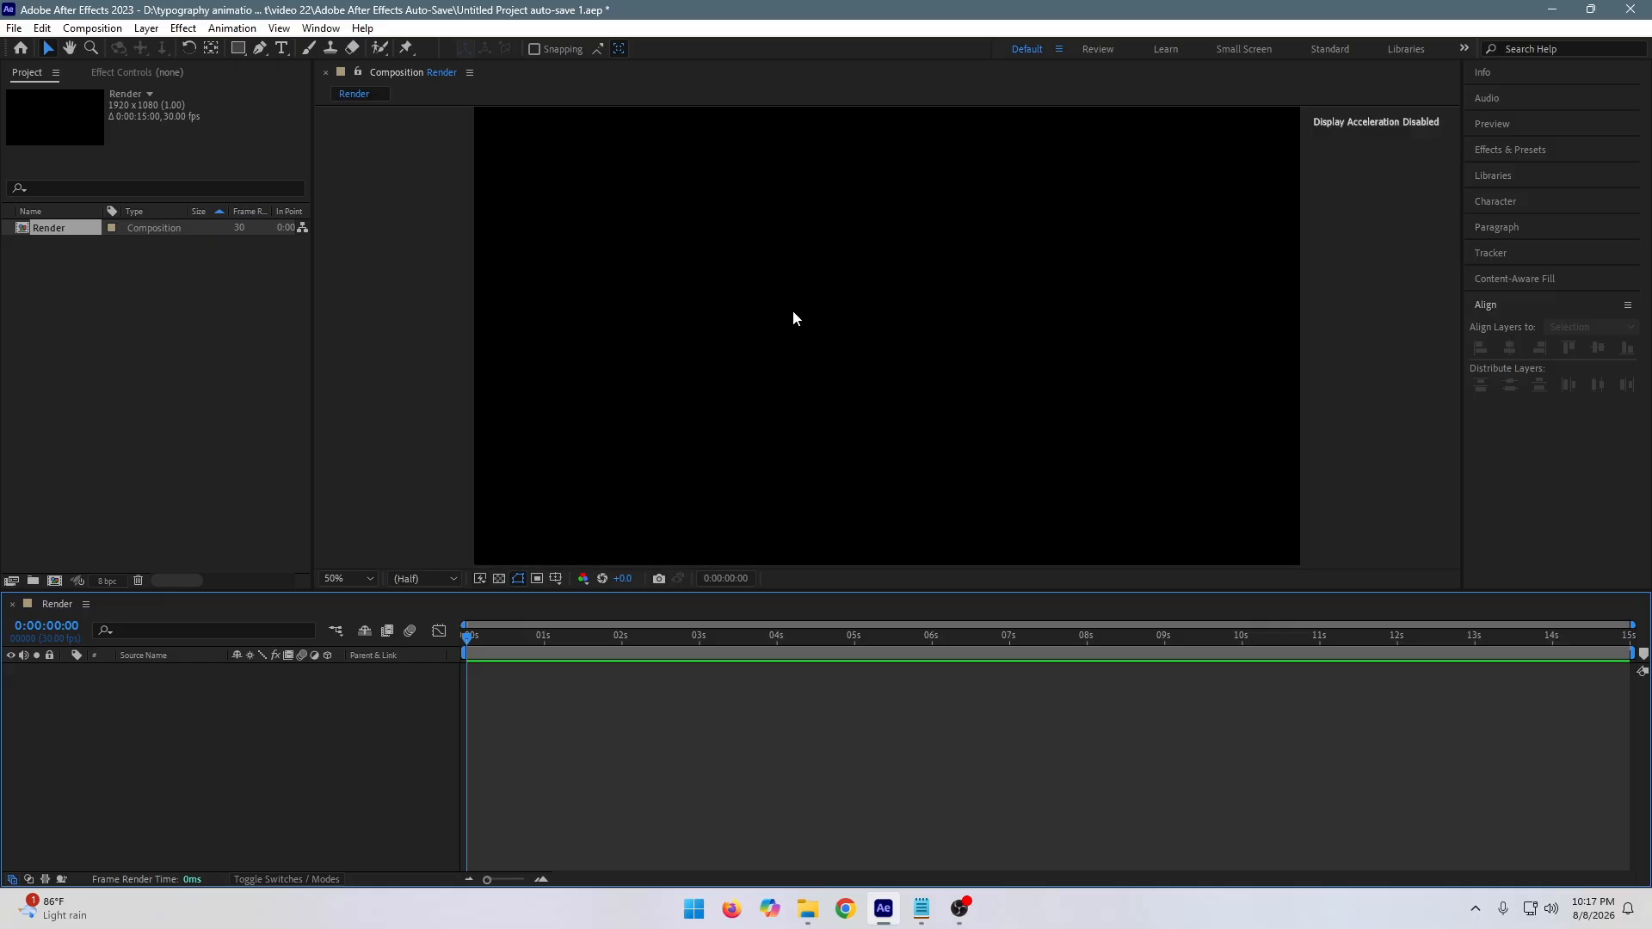
pyautogui.press(',')
pyautogui.press('.')
pyautogui.press(',')
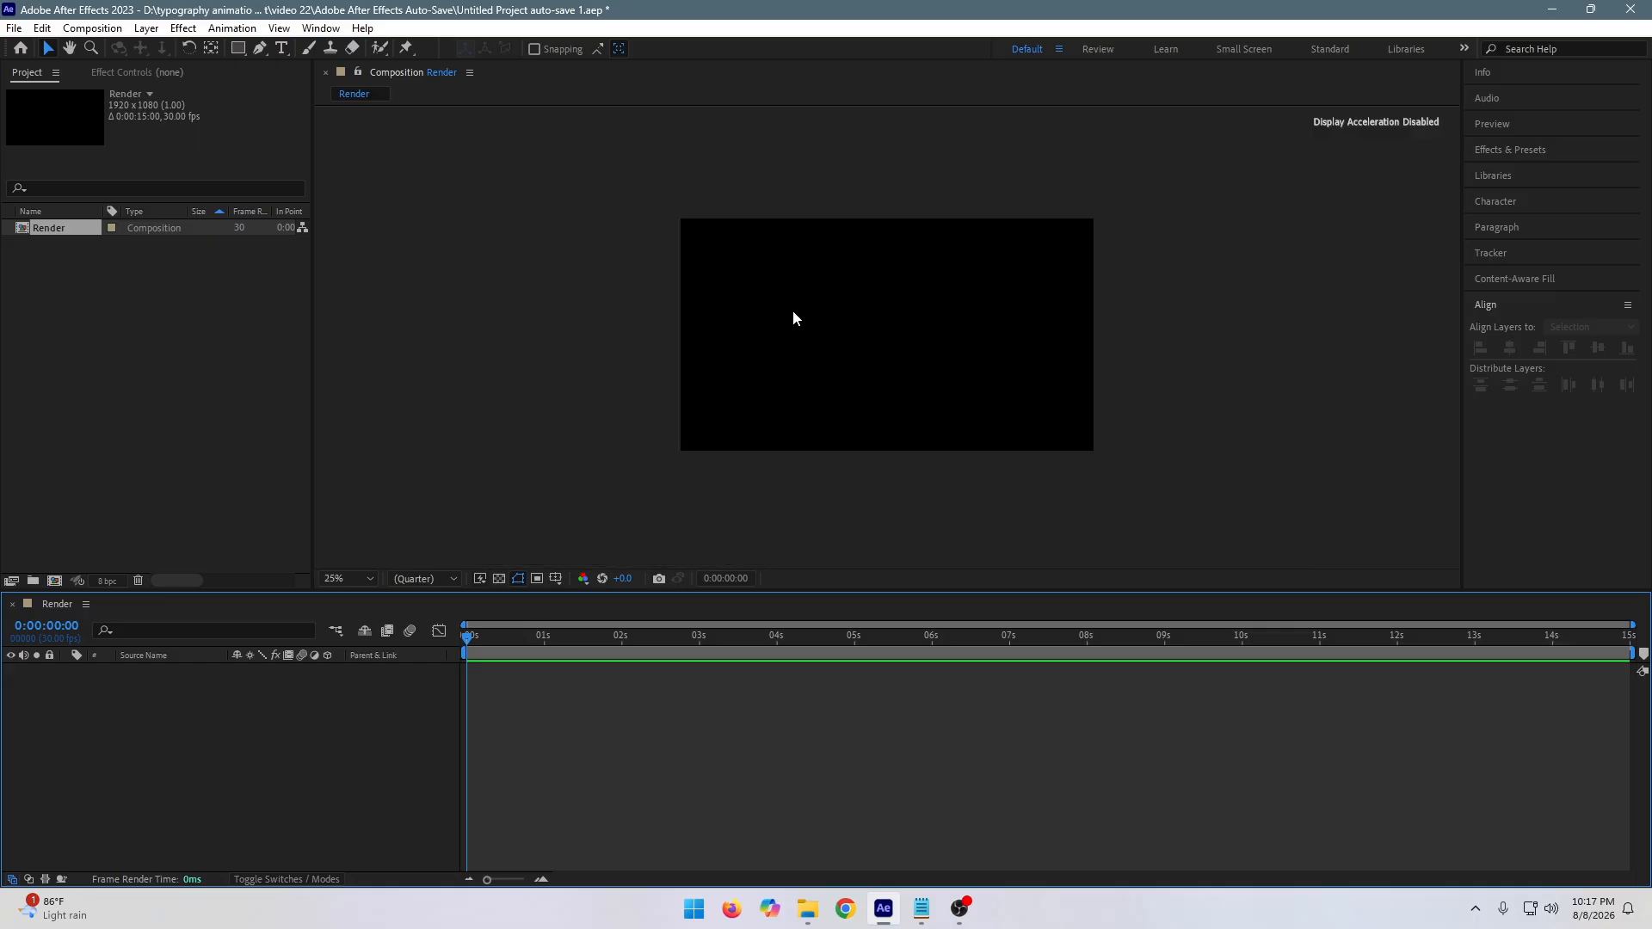
pyautogui.press('.')
pyautogui.press(',')
pyautogui.press('.')
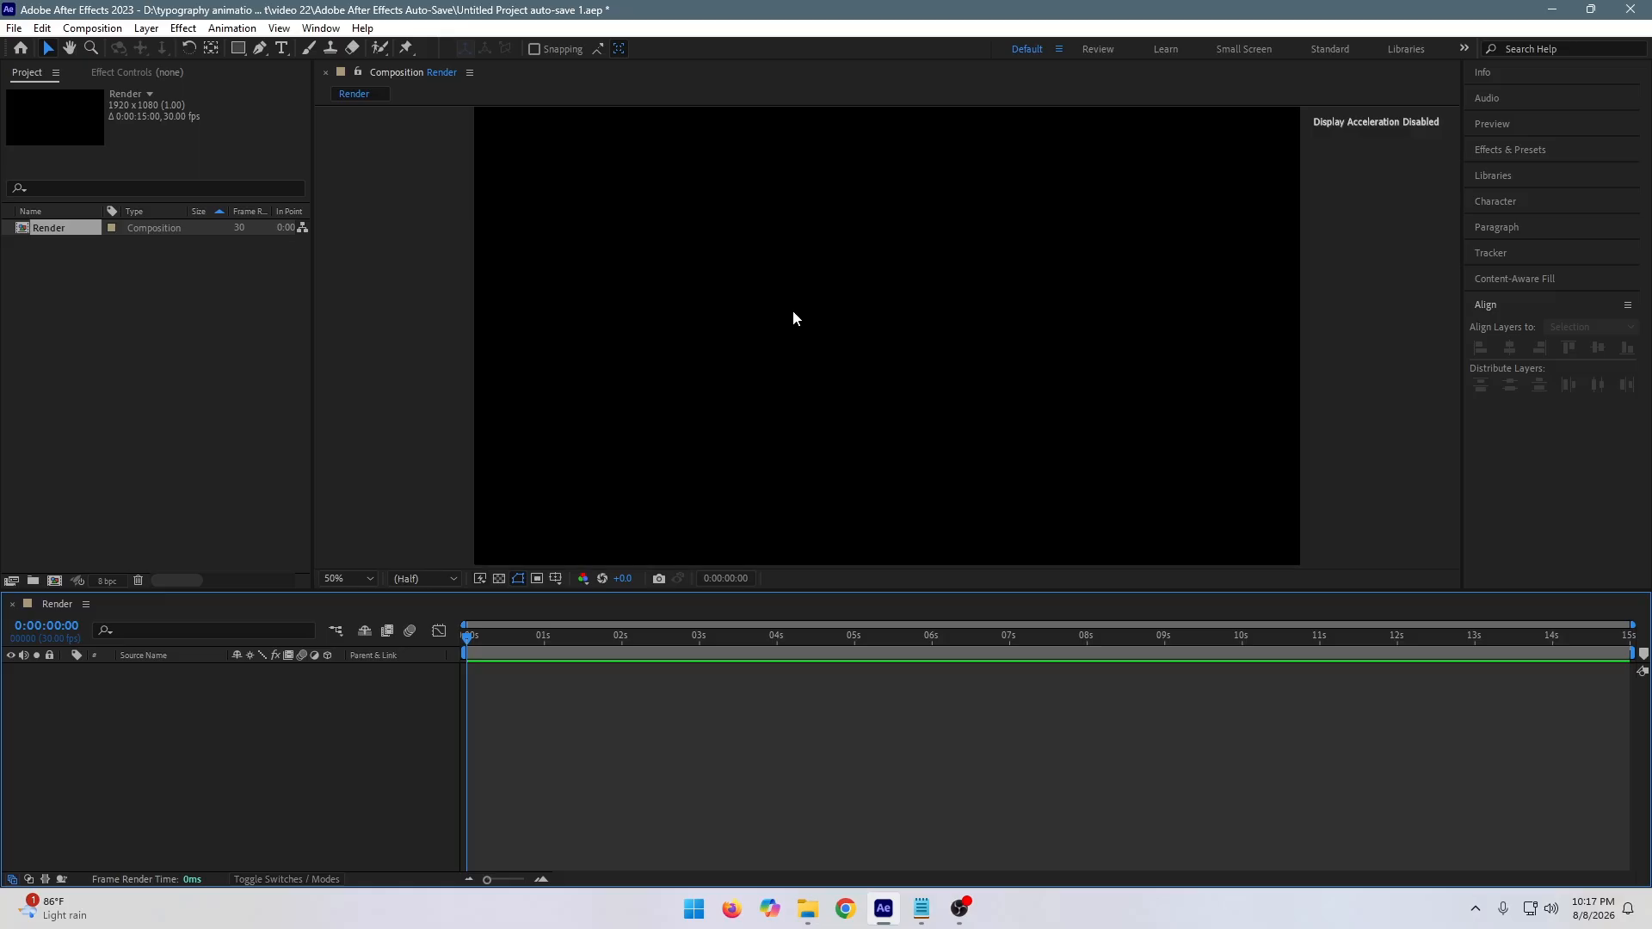
pyautogui.press(',')
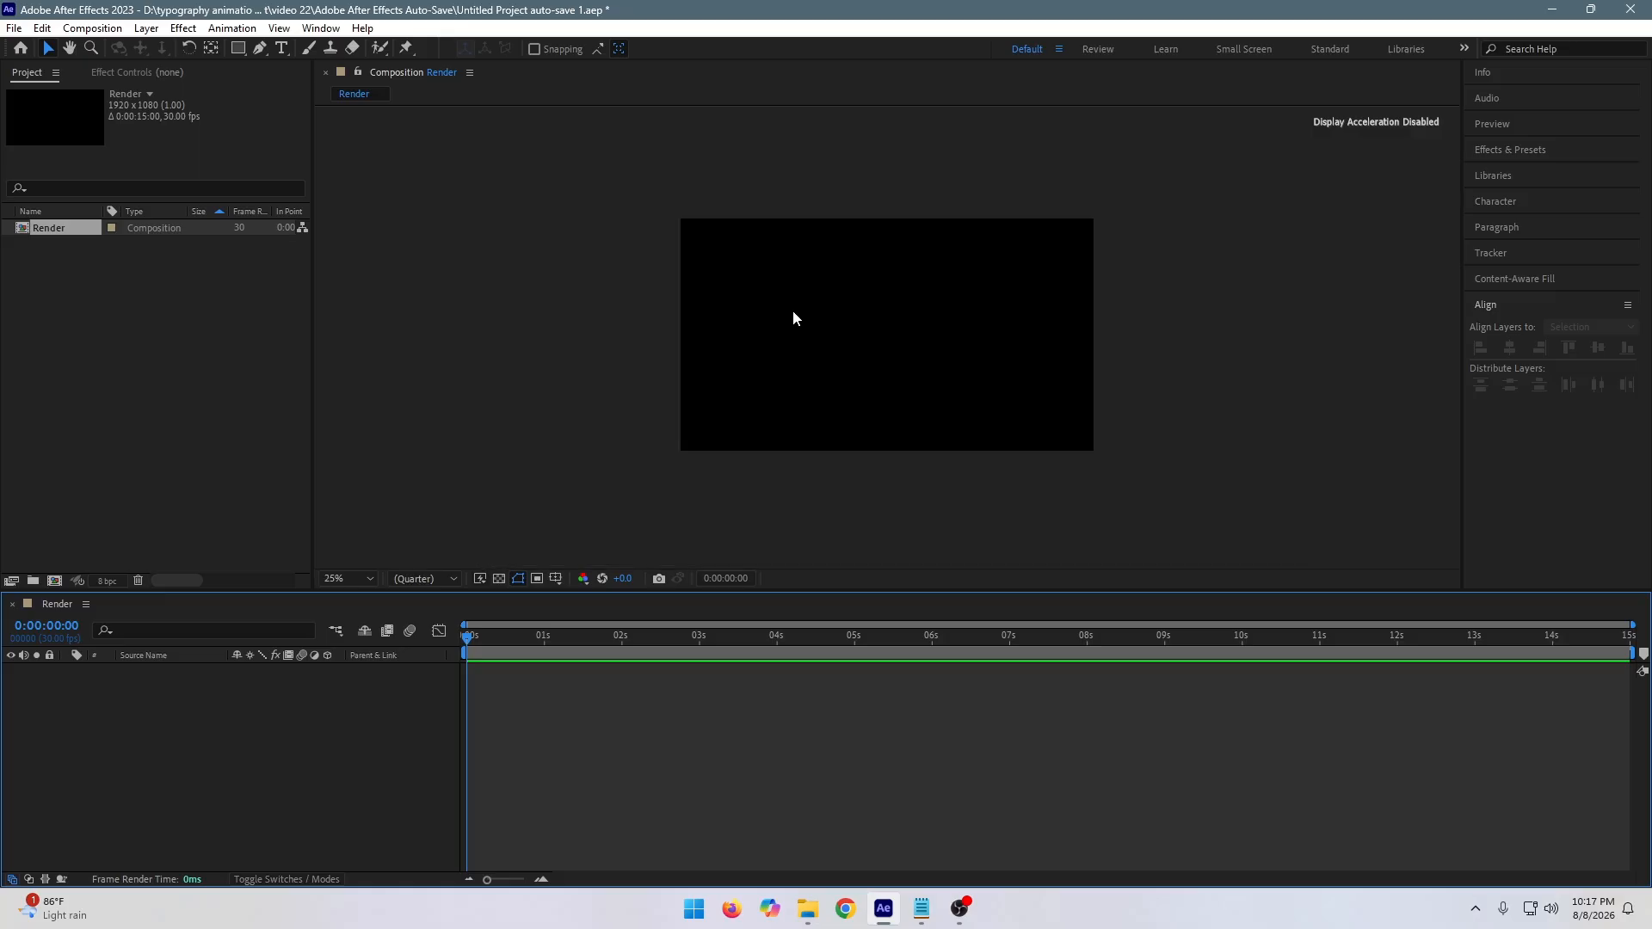
pyautogui.press('.')
pyautogui.press(',')
# Create a second composition named Text at 1920 x 1080, 30 fps and 15 seconds long.
pyautogui.click(54, 580)
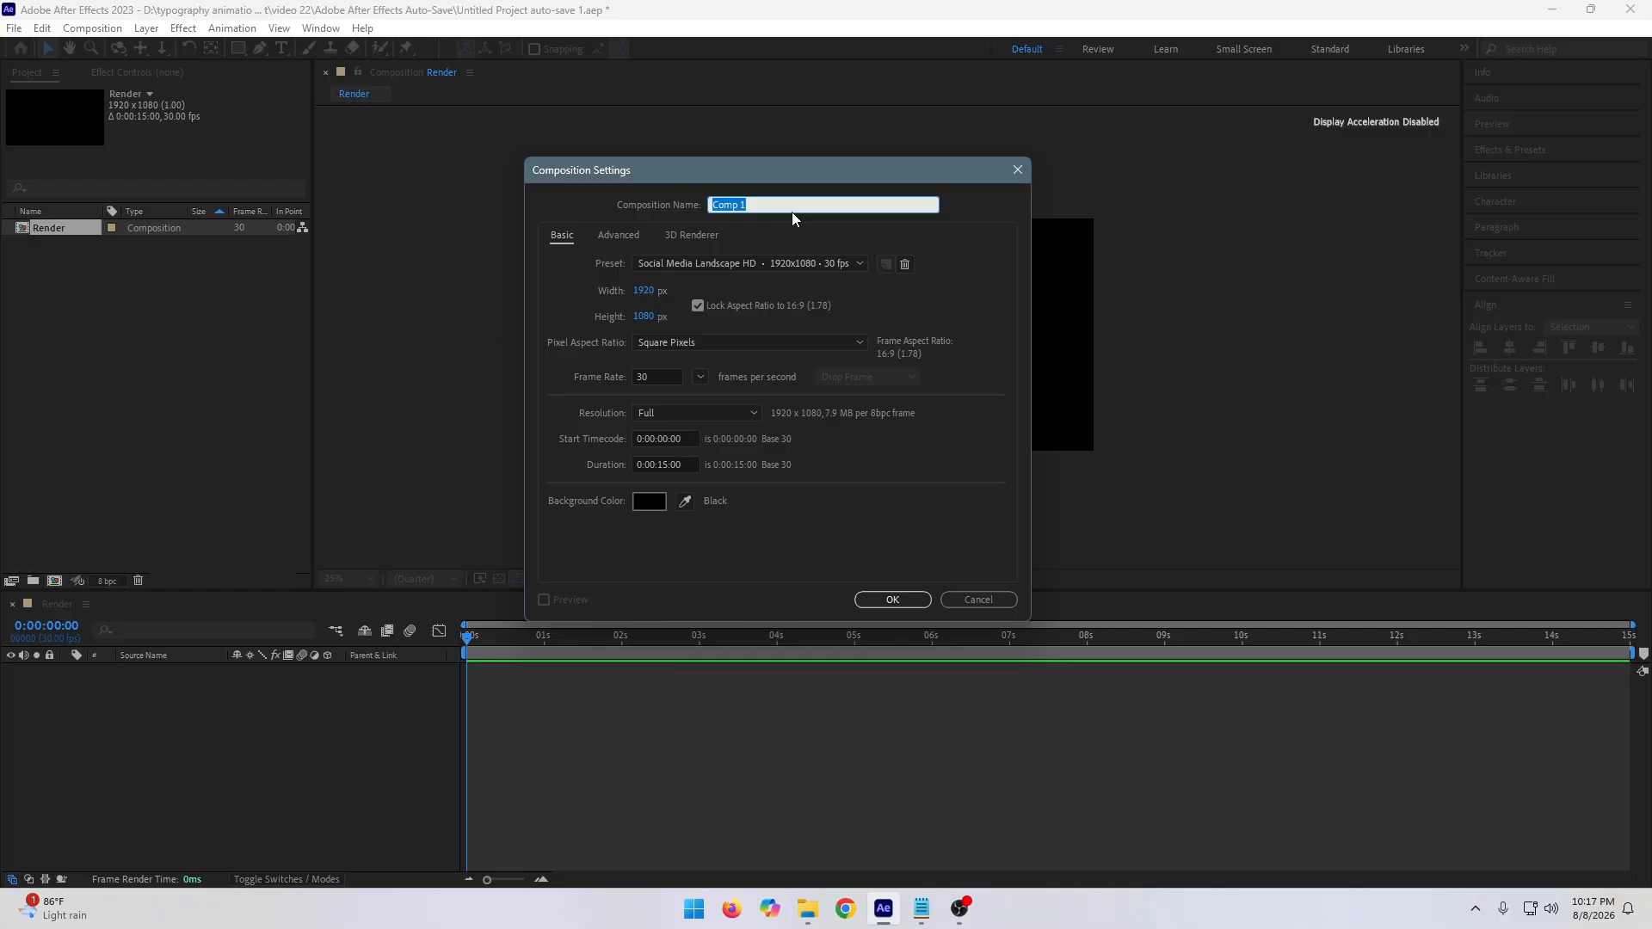
pyautogui.write('Text')
pyautogui.click(889, 601)
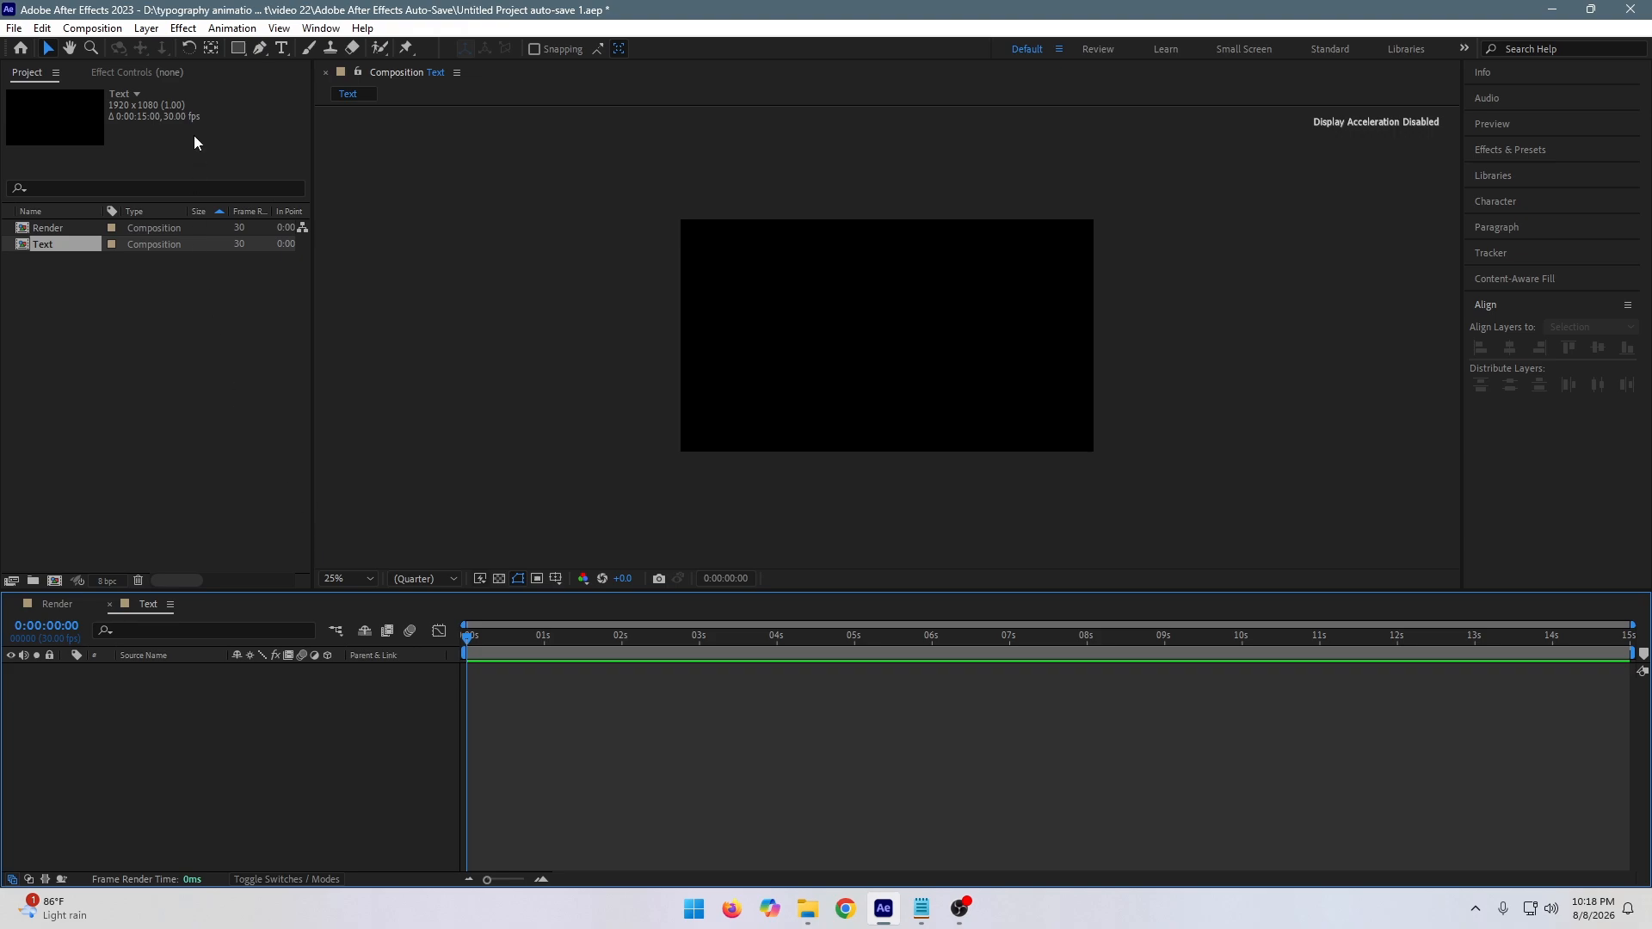
# Add a text layer to the Text composition containing "actually you can", copied from the Notepad note.
pyautogui.click(282, 49)
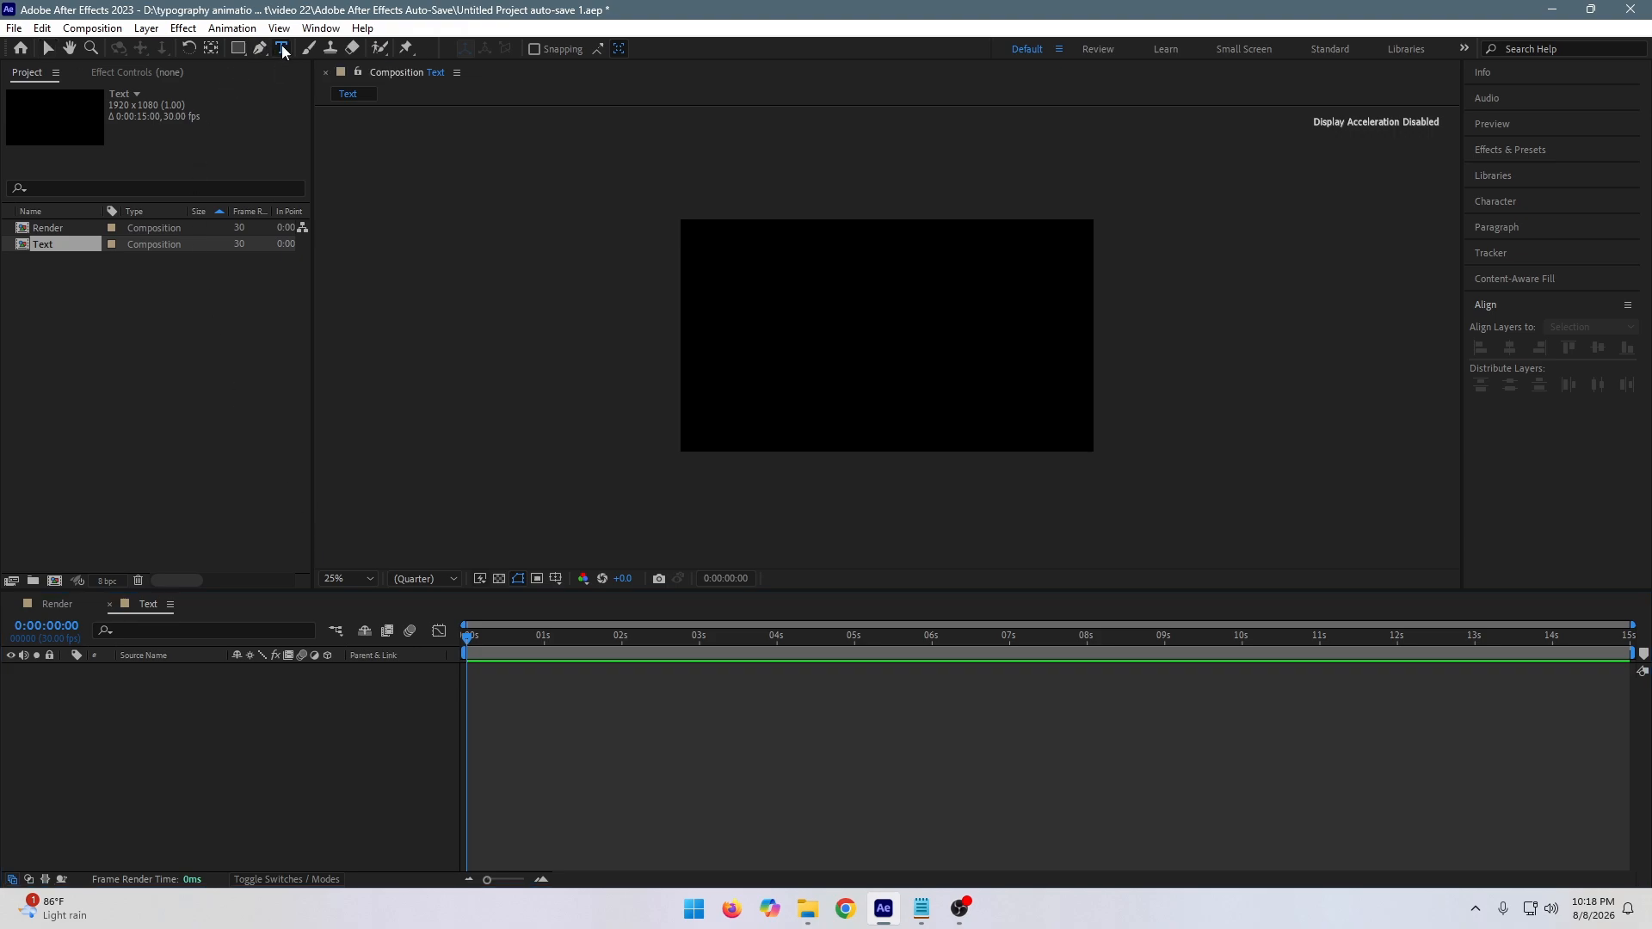
pyautogui.click(785, 344)
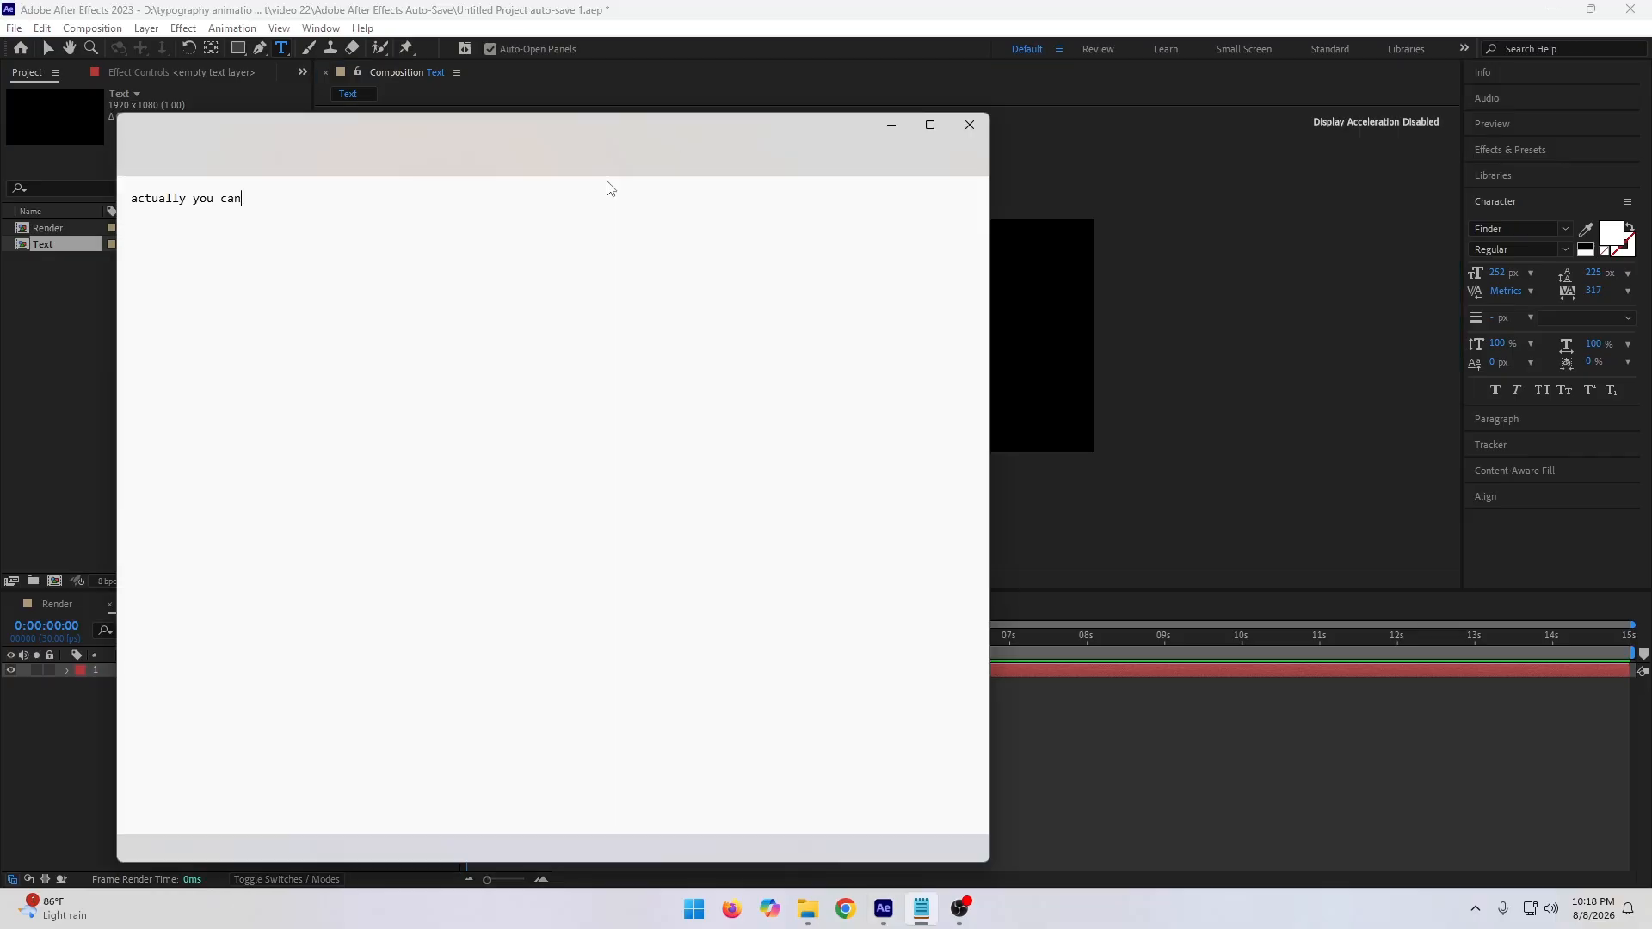
pyautogui.moveTo(245, 199); pyautogui.dragTo(76, 225)
pyautogui.hotkey('ctrl', 'c')
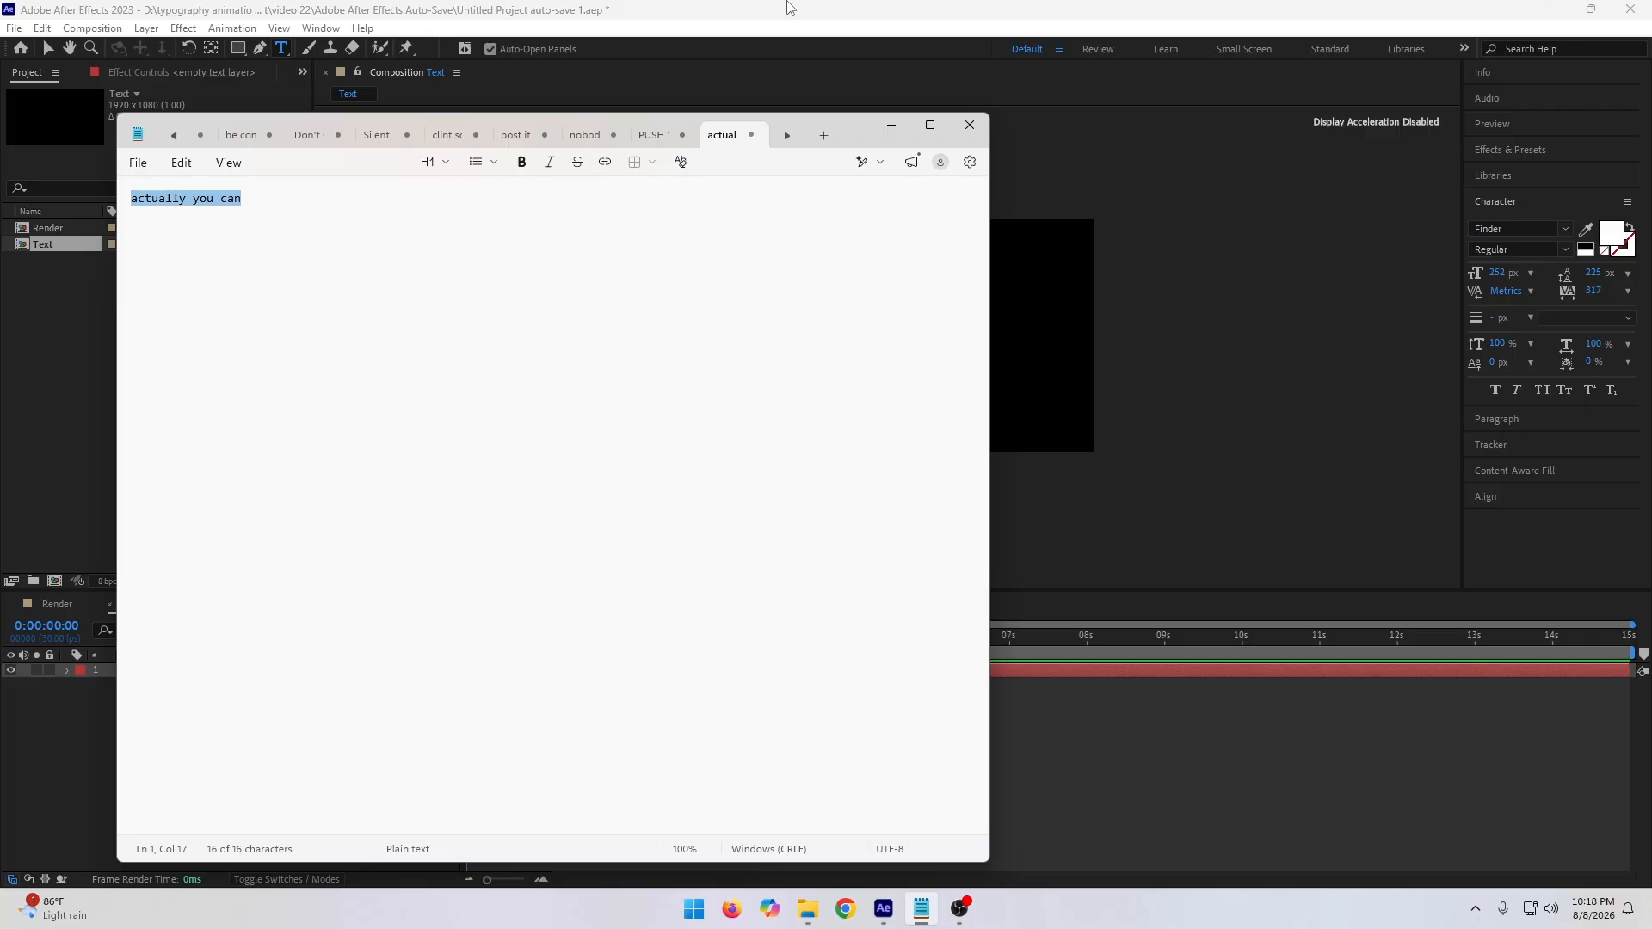
pyautogui.click(891, 126)
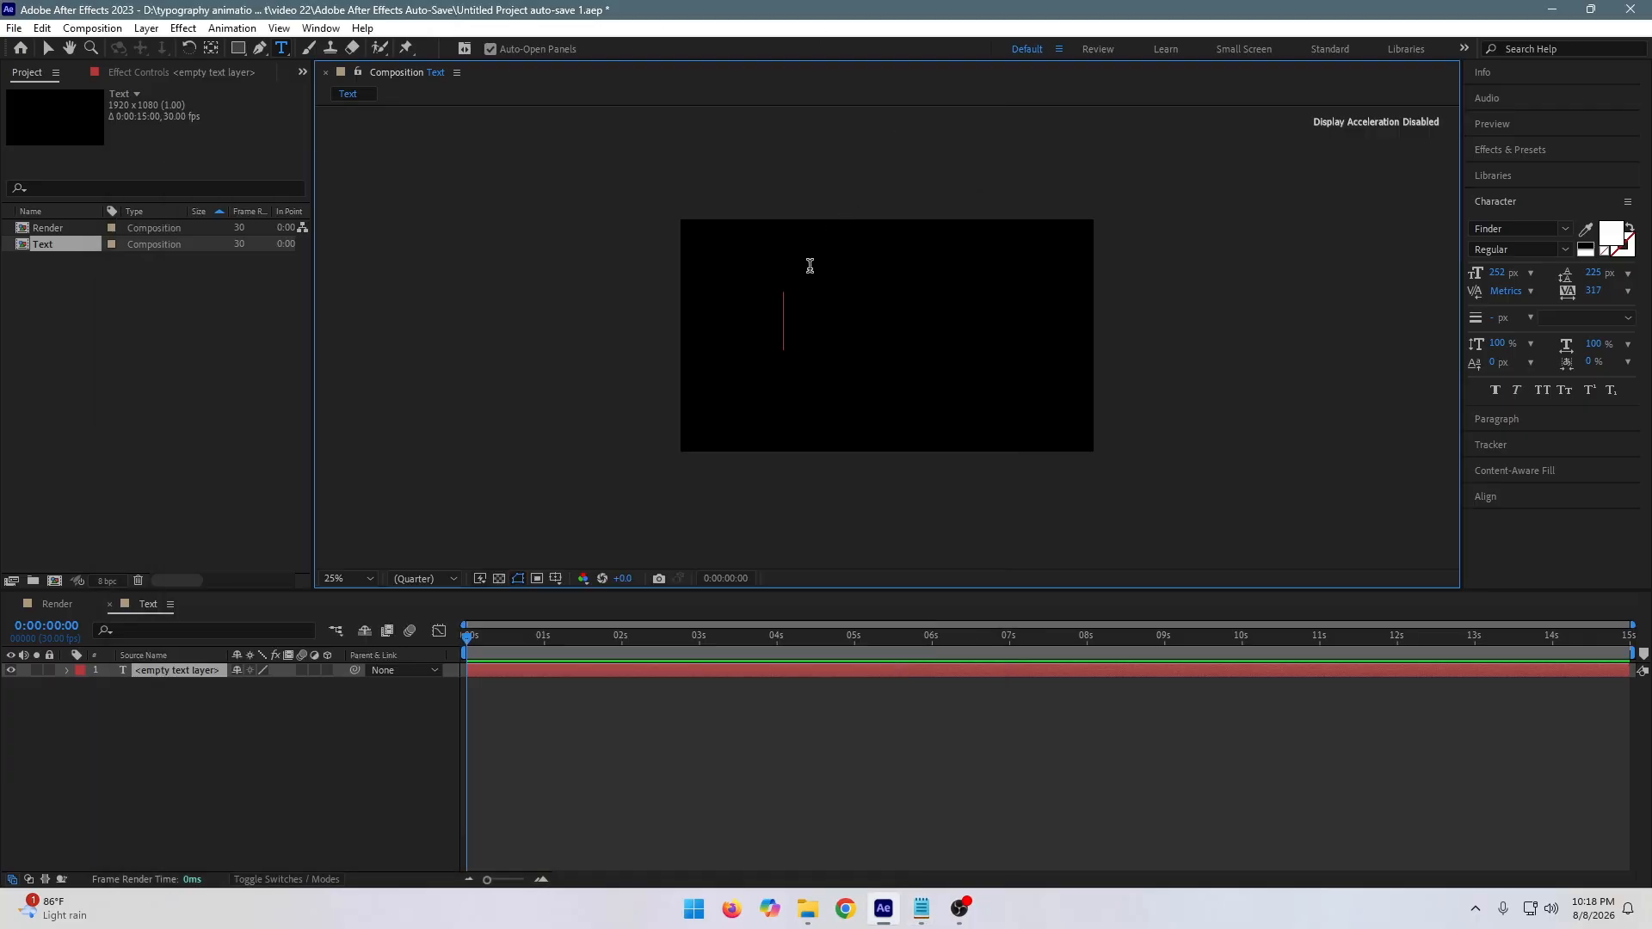
pyautogui.hotkey('ctrl', 'v')
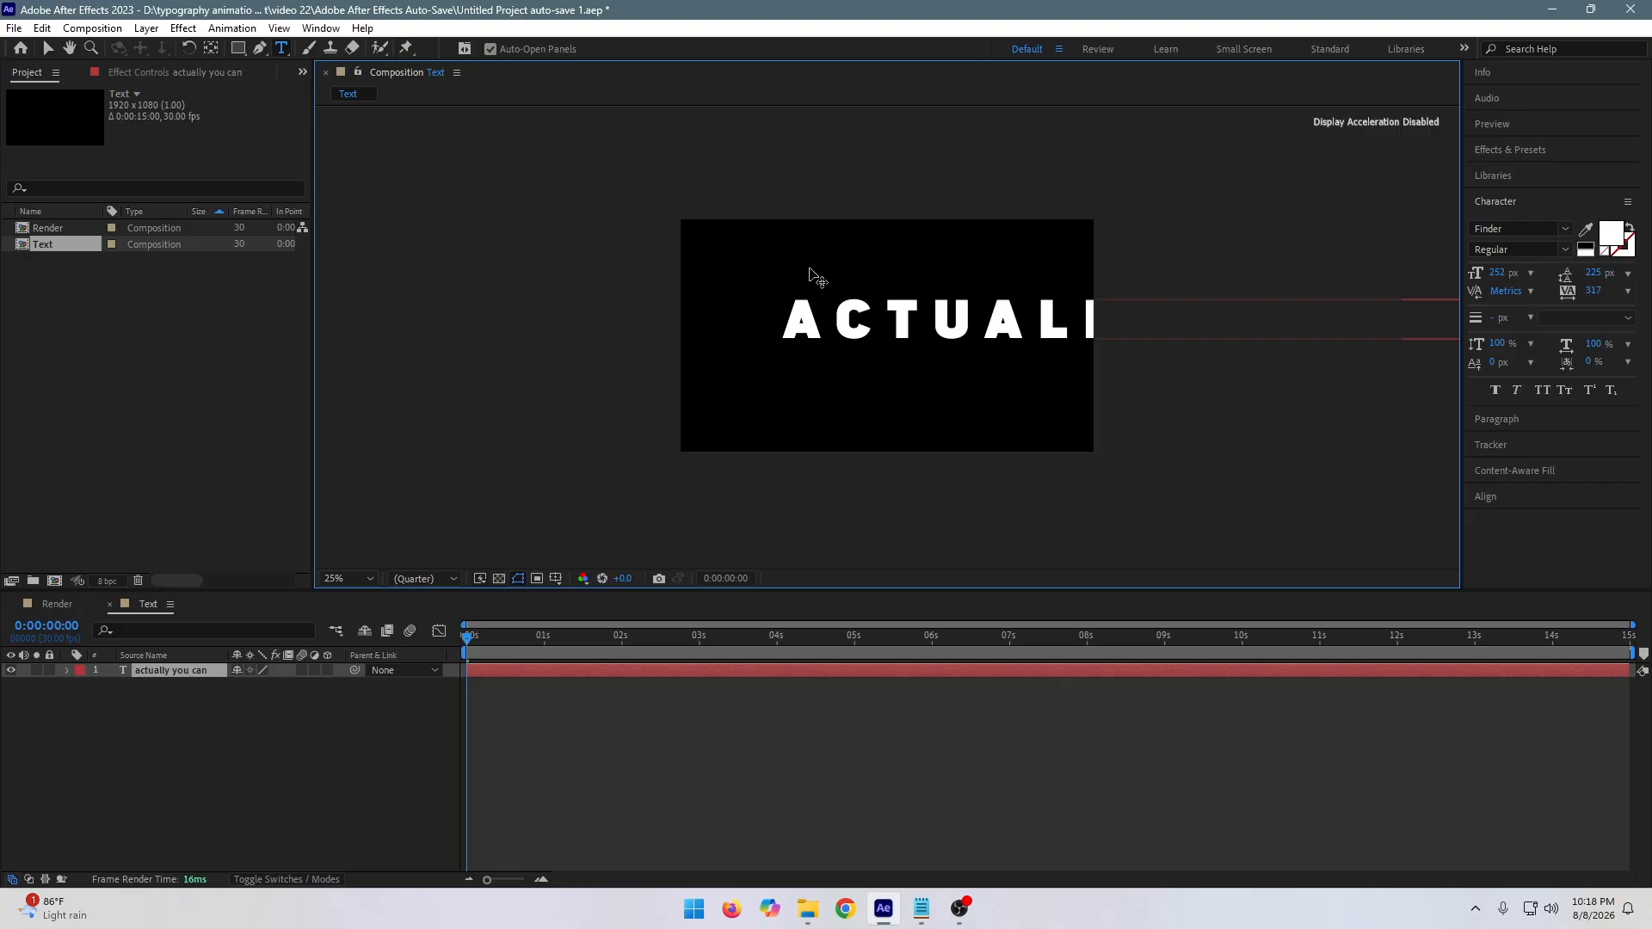
# Set the whole text's tracking to 0 and its font size to 160 px.
pyautogui.hotkey('ctrl', 'a')
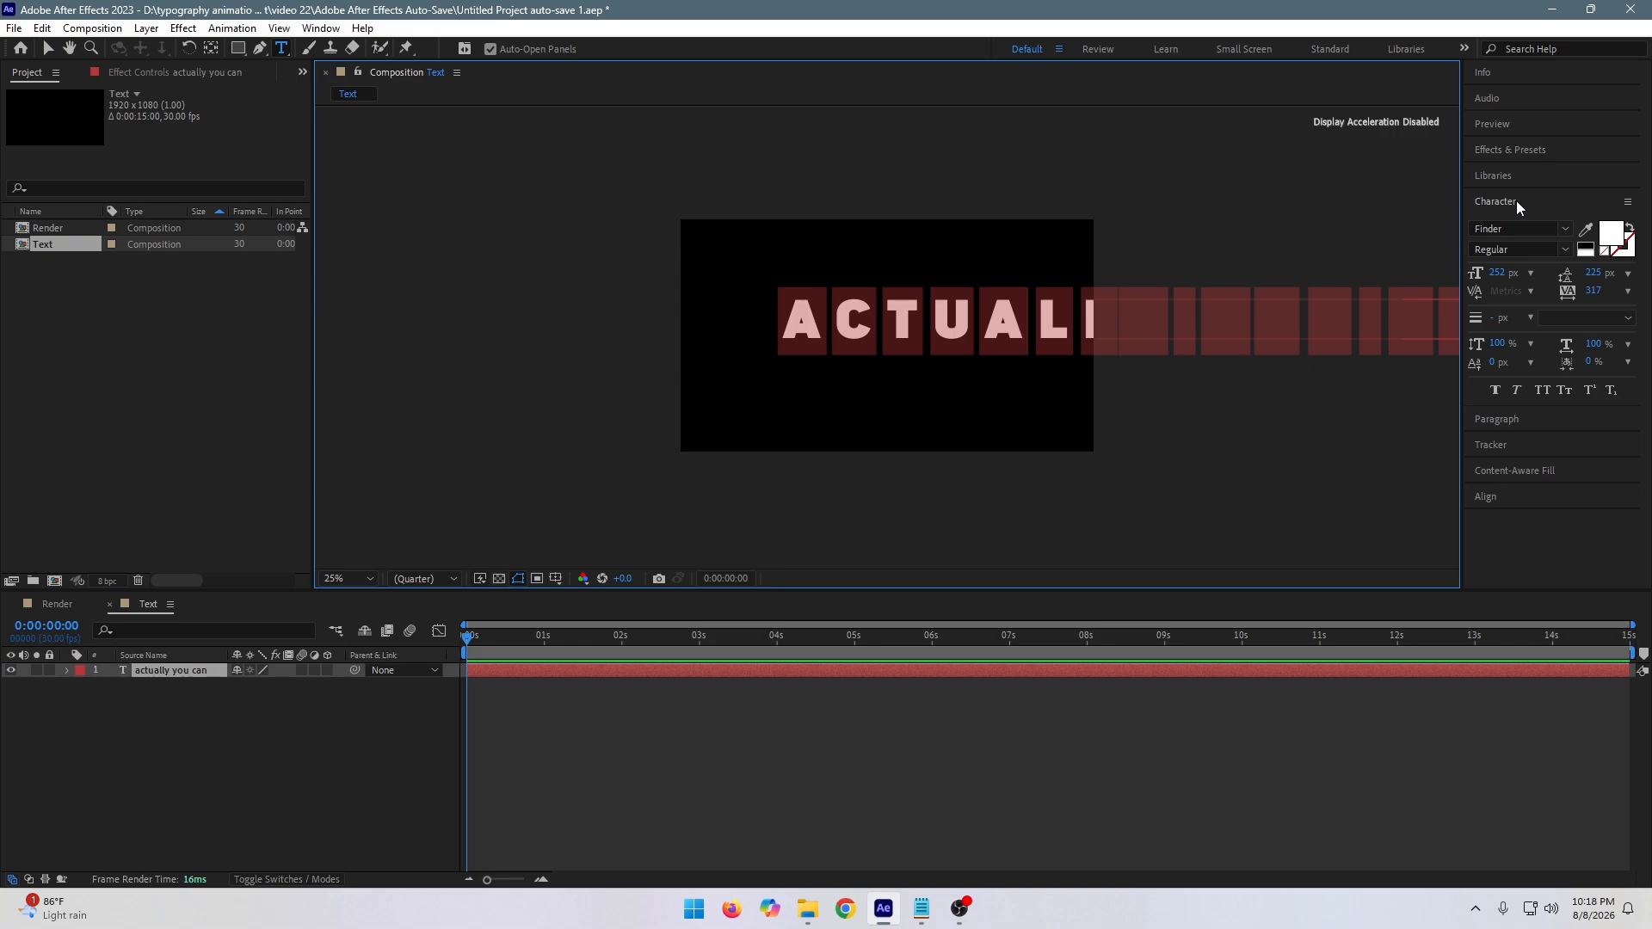
pyautogui.click(1592, 291)
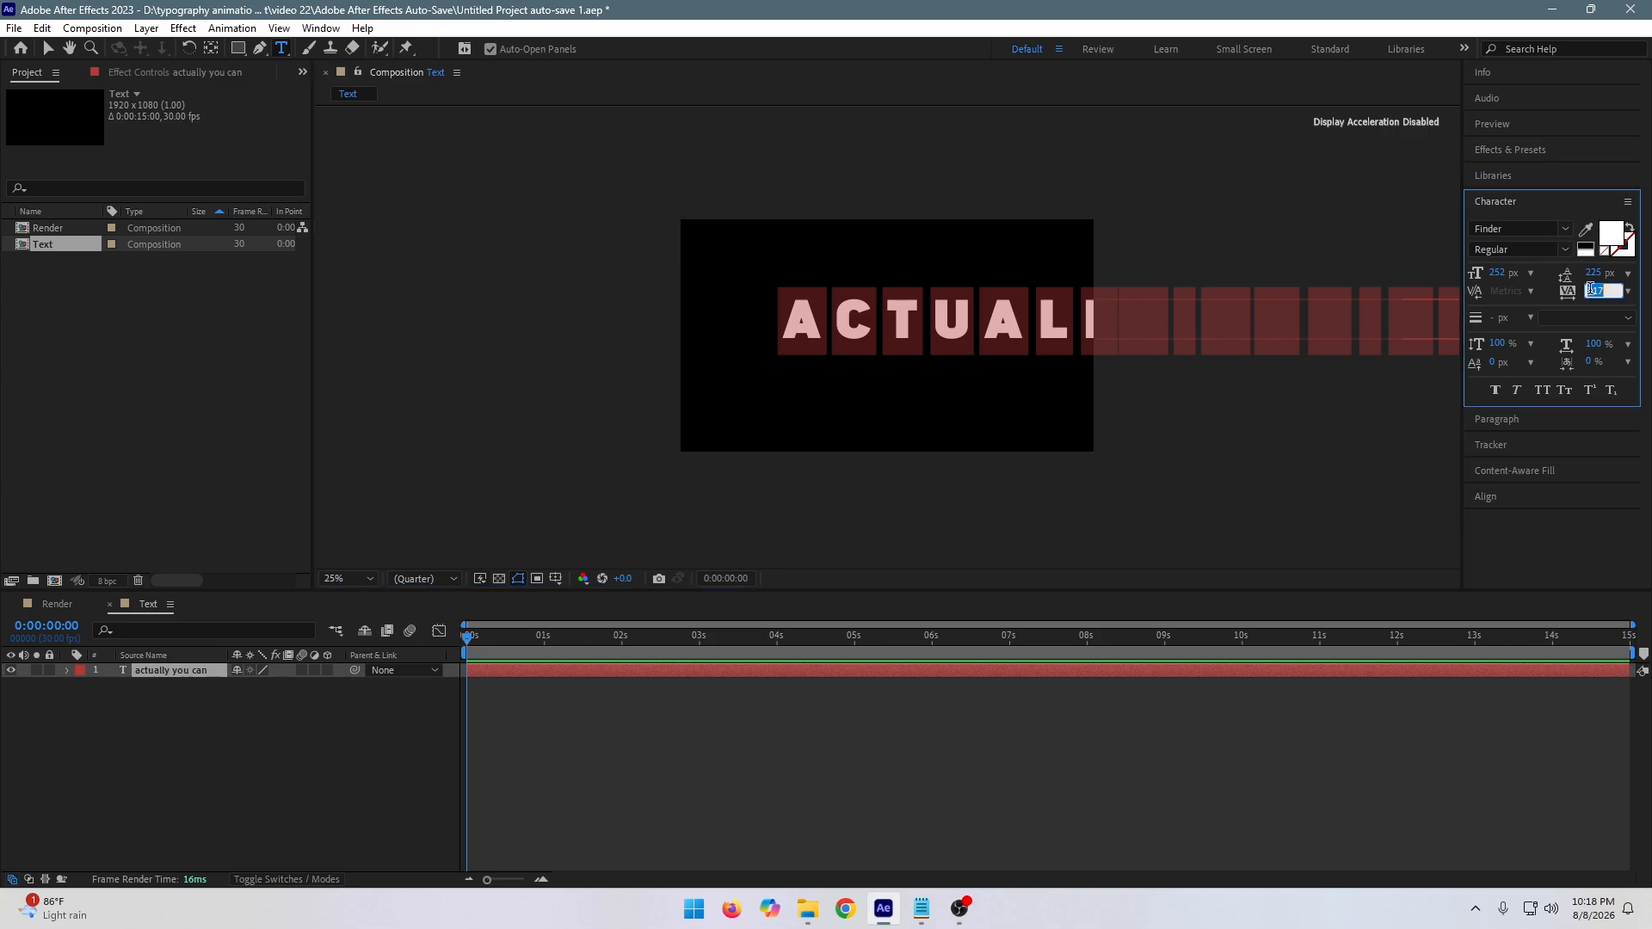
pyautogui.write('0')
pyautogui.press('Return')
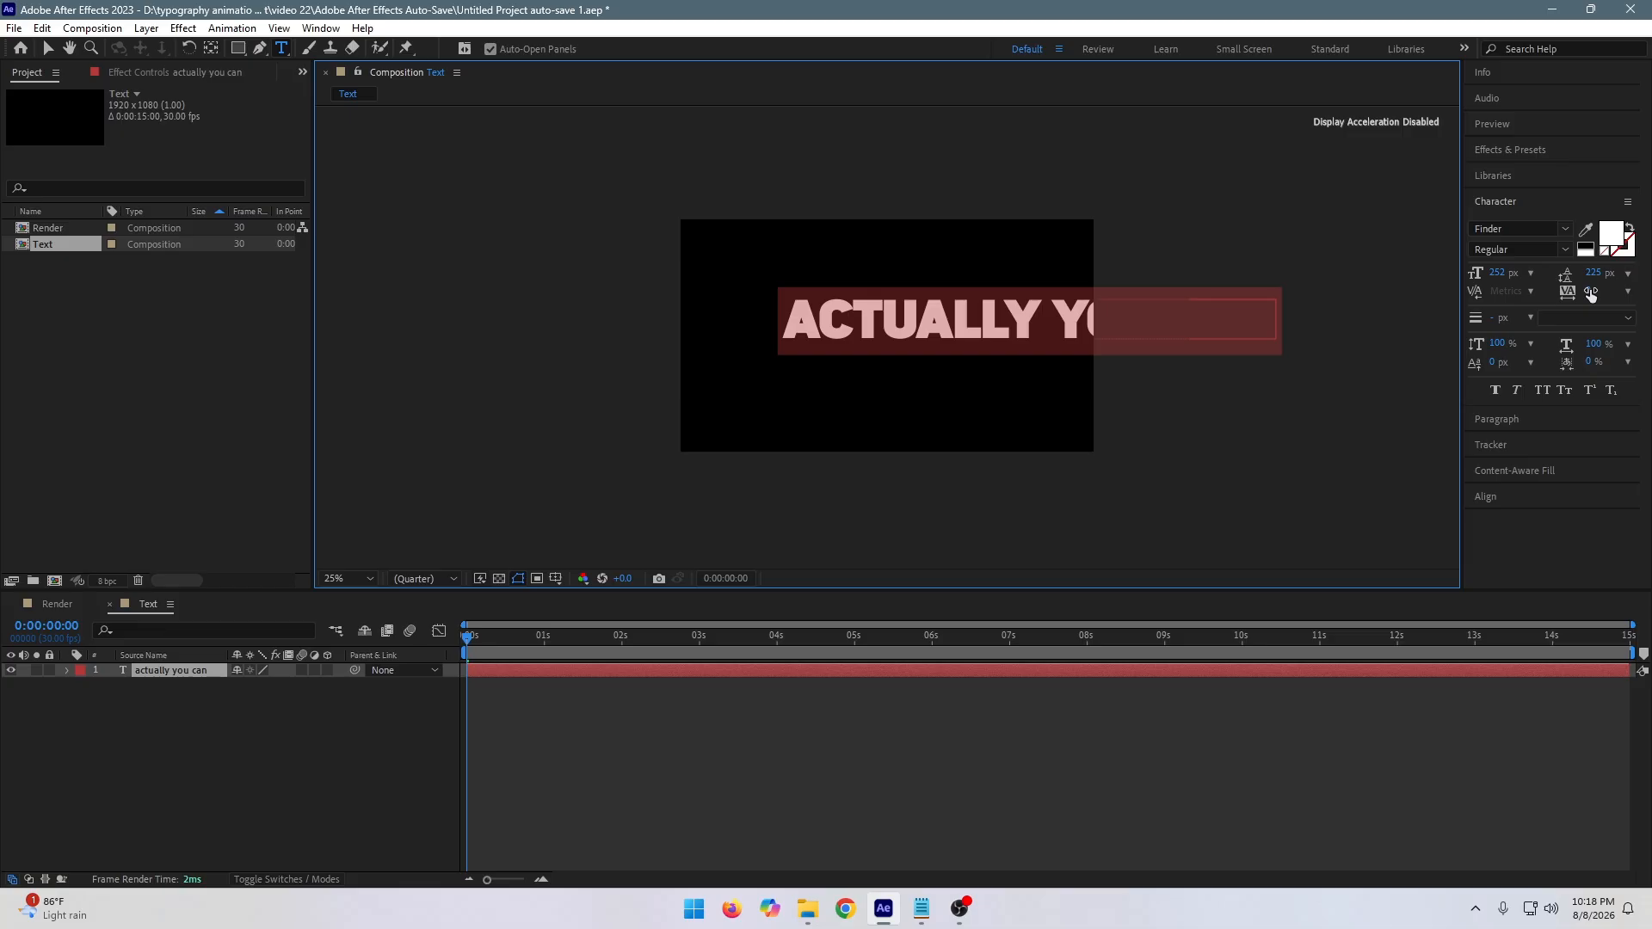
pyautogui.click(1499, 274)
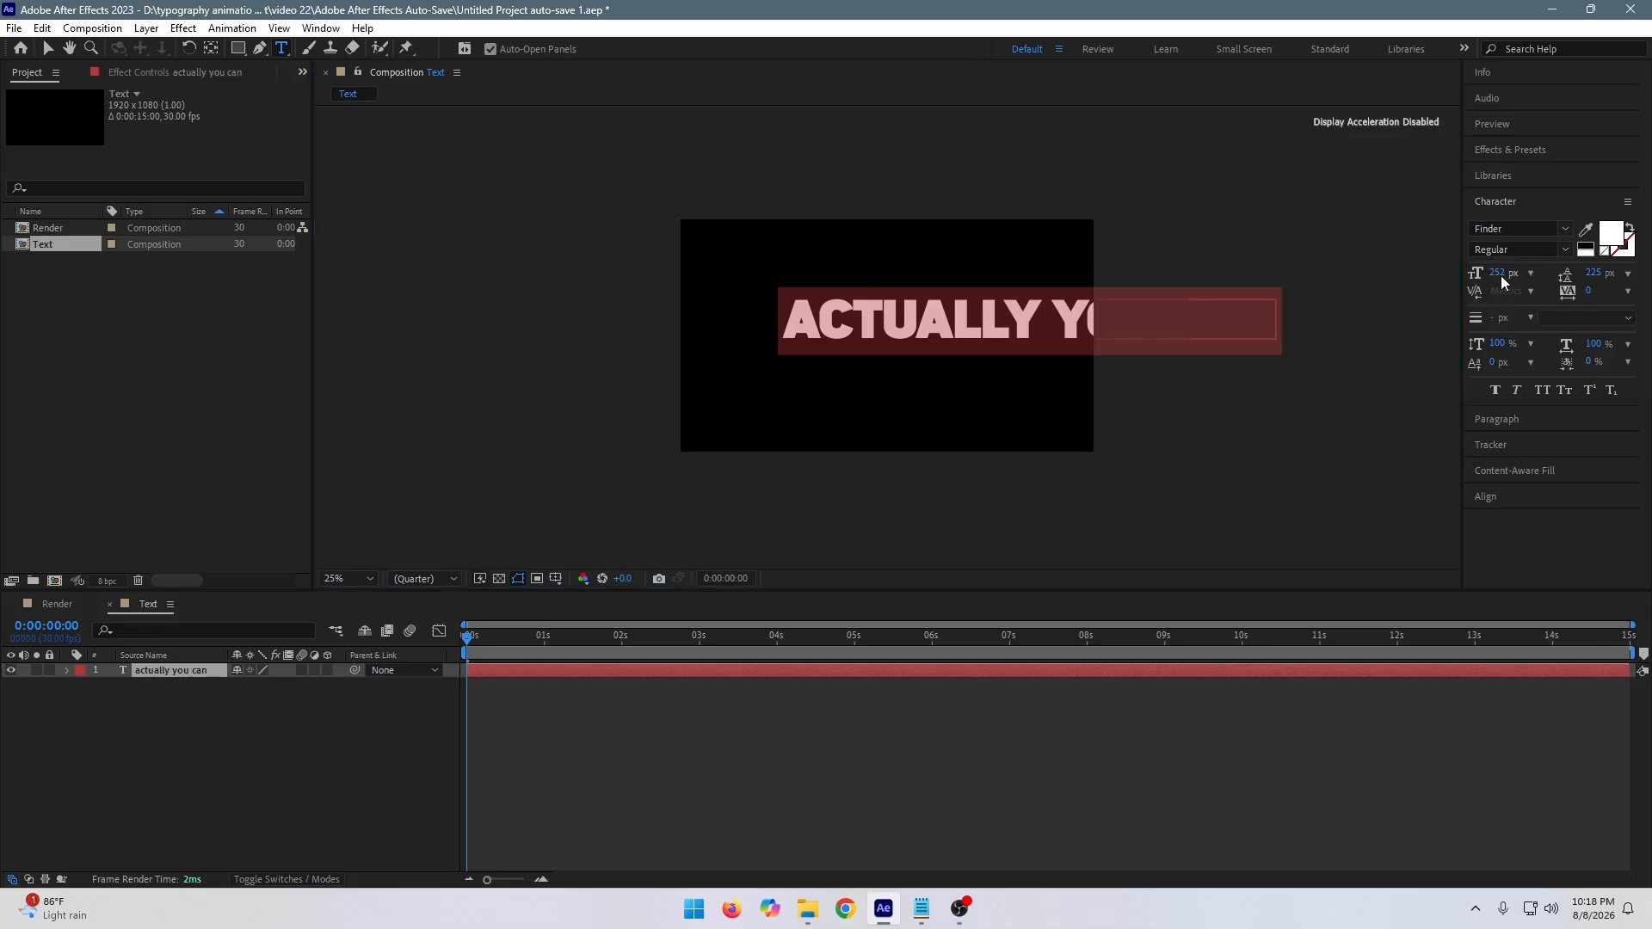
pyautogui.write('1')
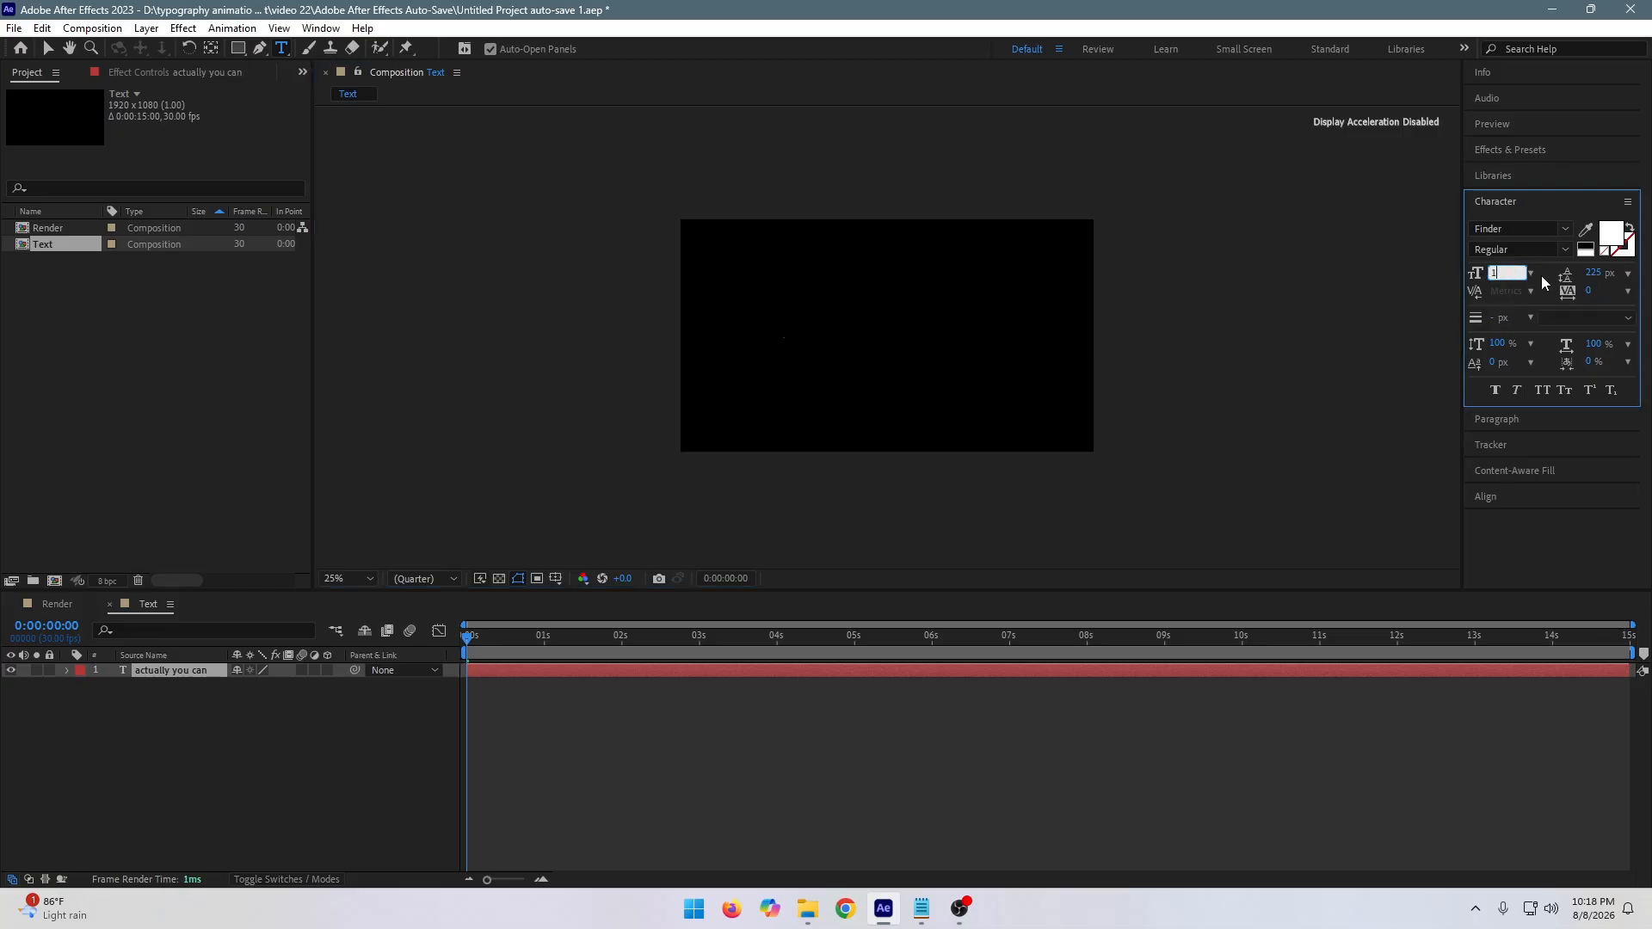
pyautogui.write('60')
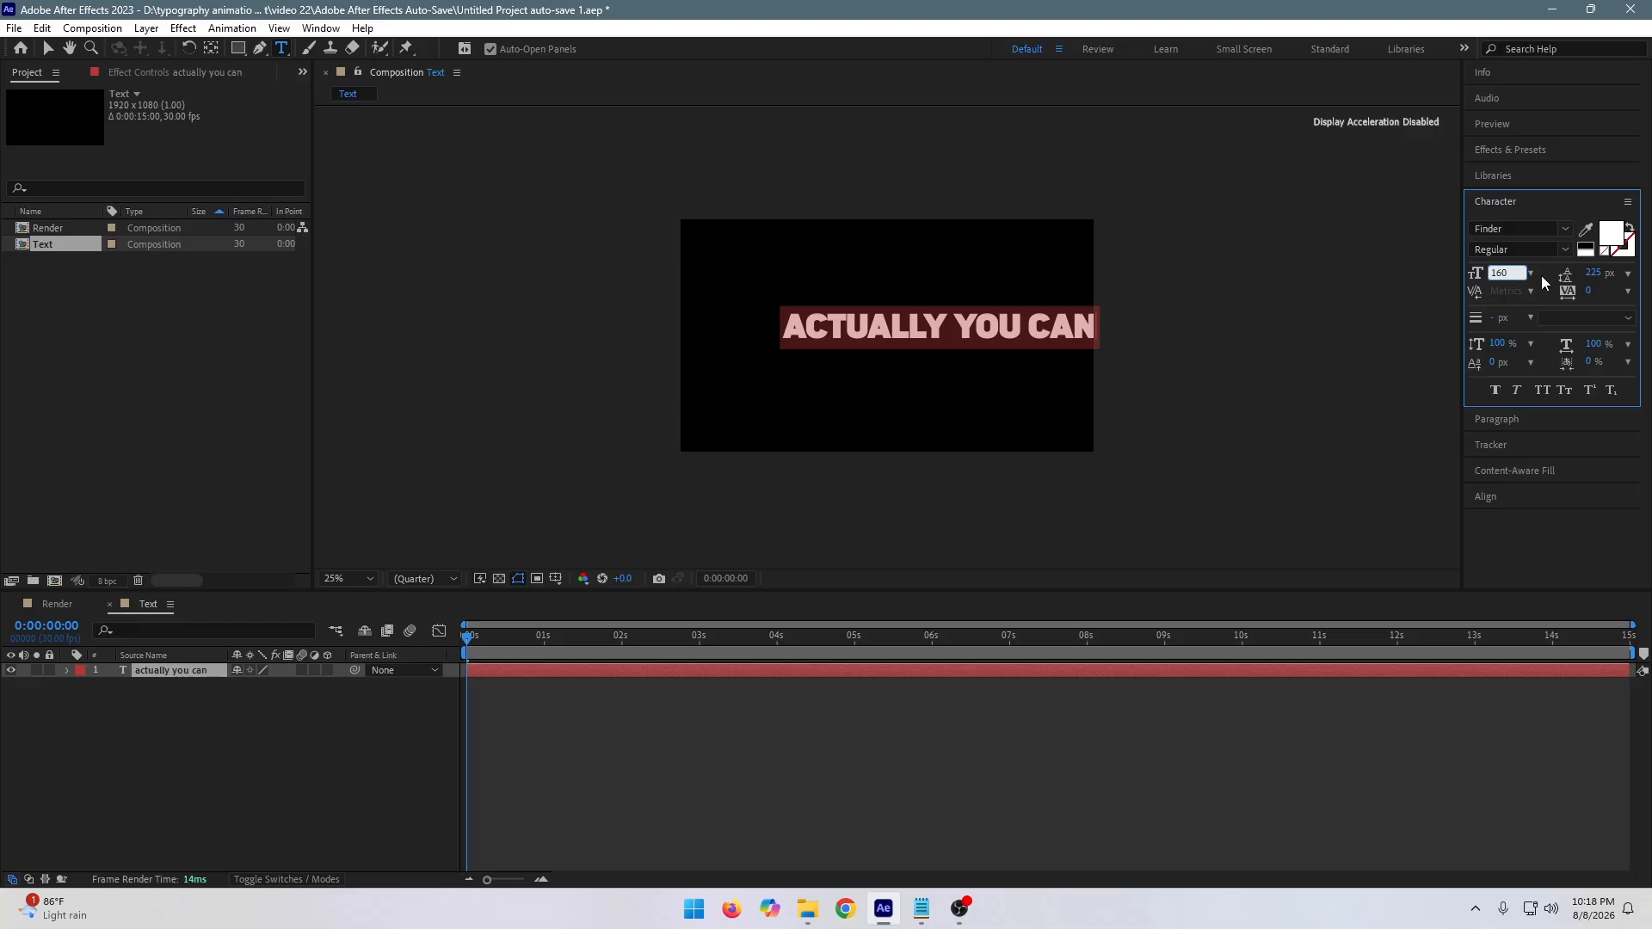
pyautogui.press('Return')
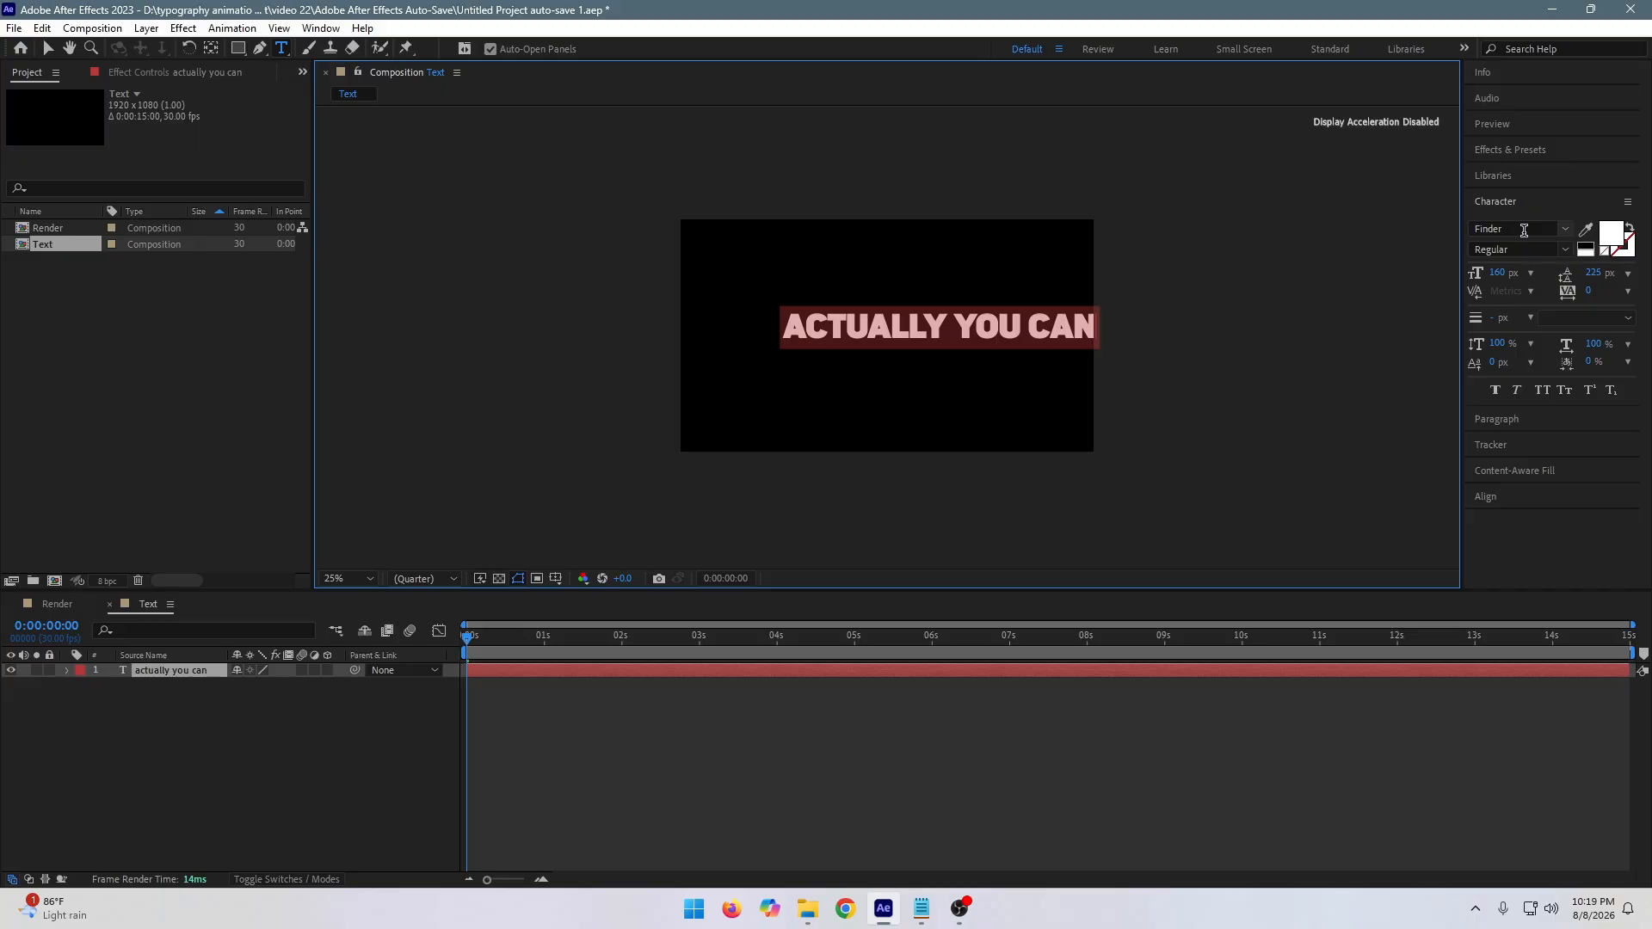
# Center the text layer horizontally and vertically in the composition, and deselect it.
pyautogui.click(1489, 497)
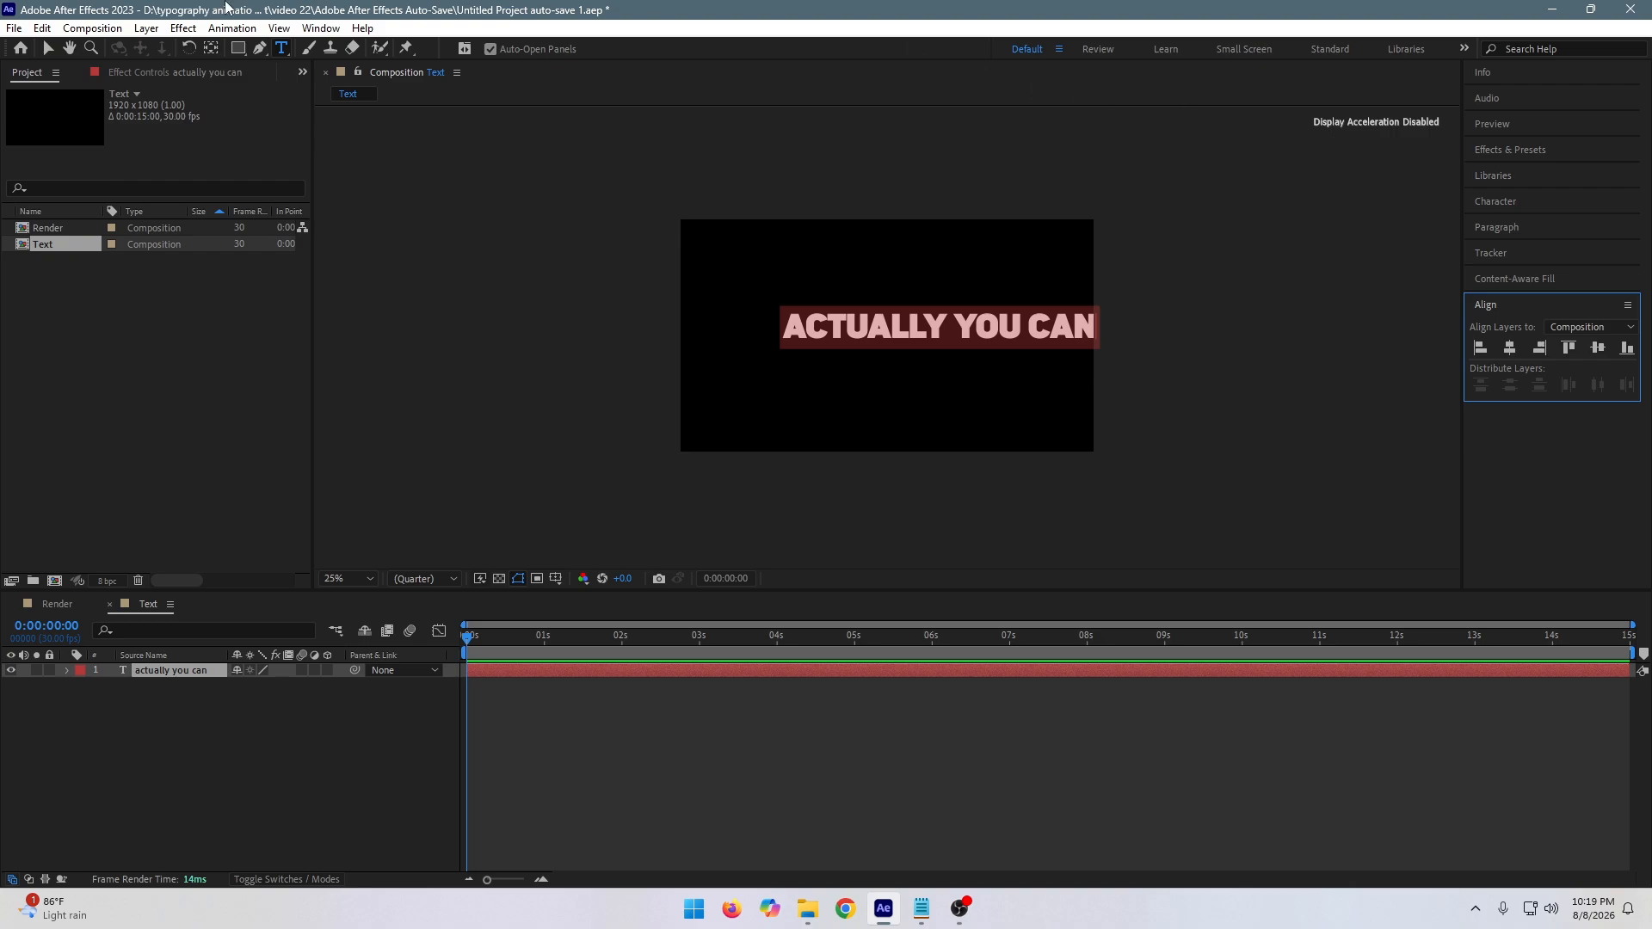
pyautogui.click(313, 31)
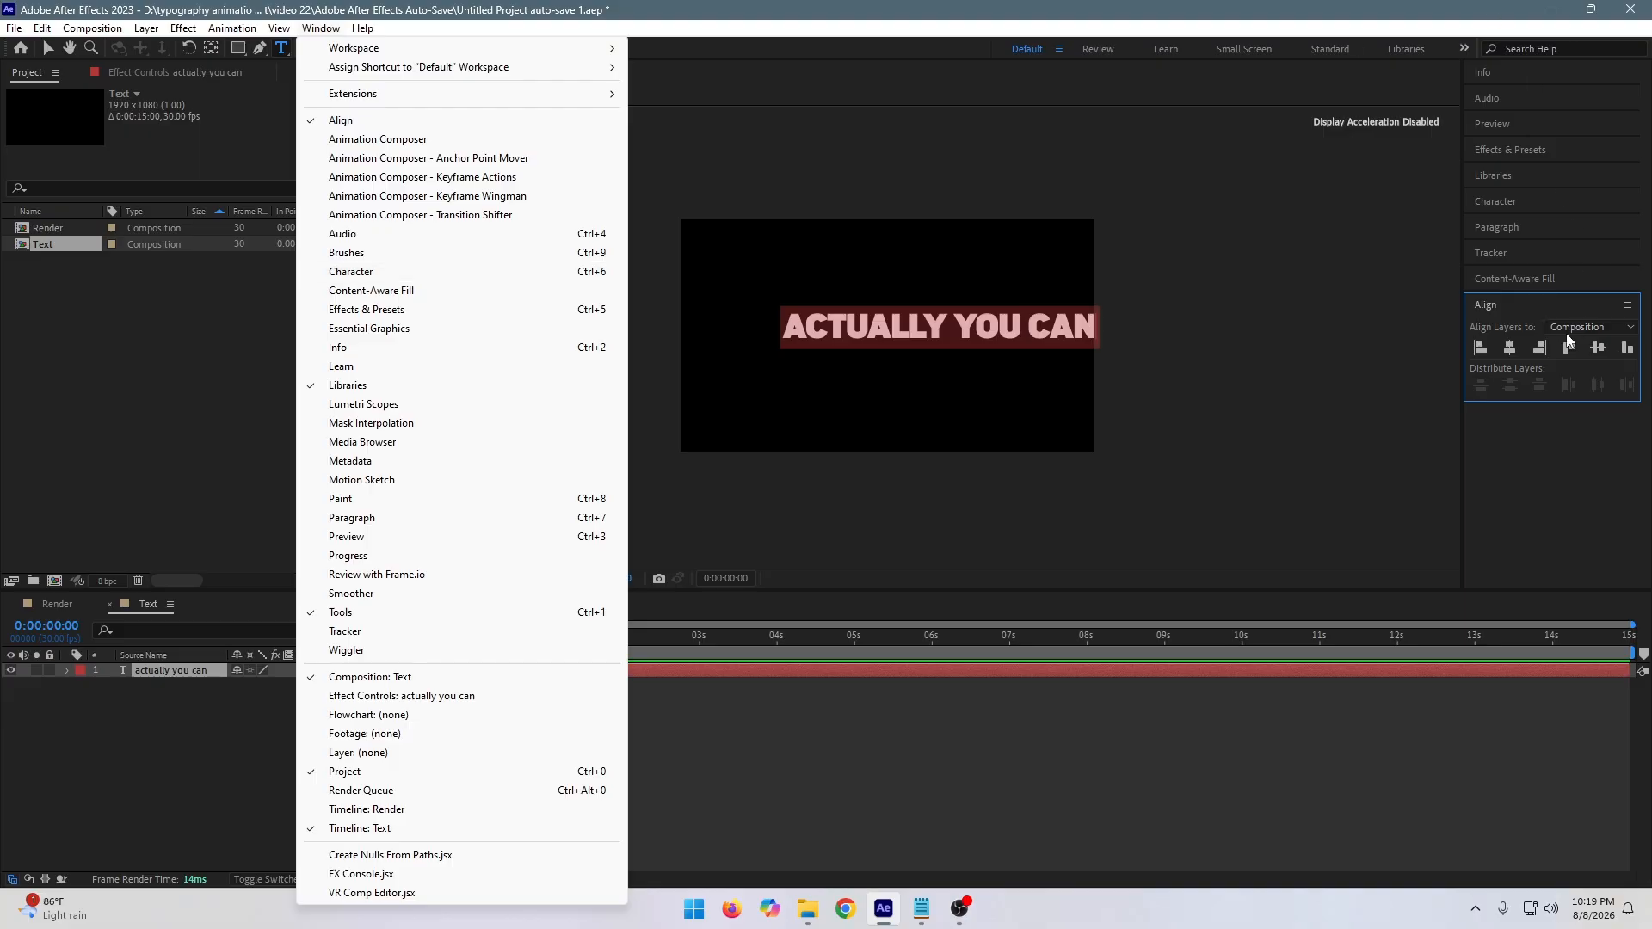
pyautogui.click(1543, 303)
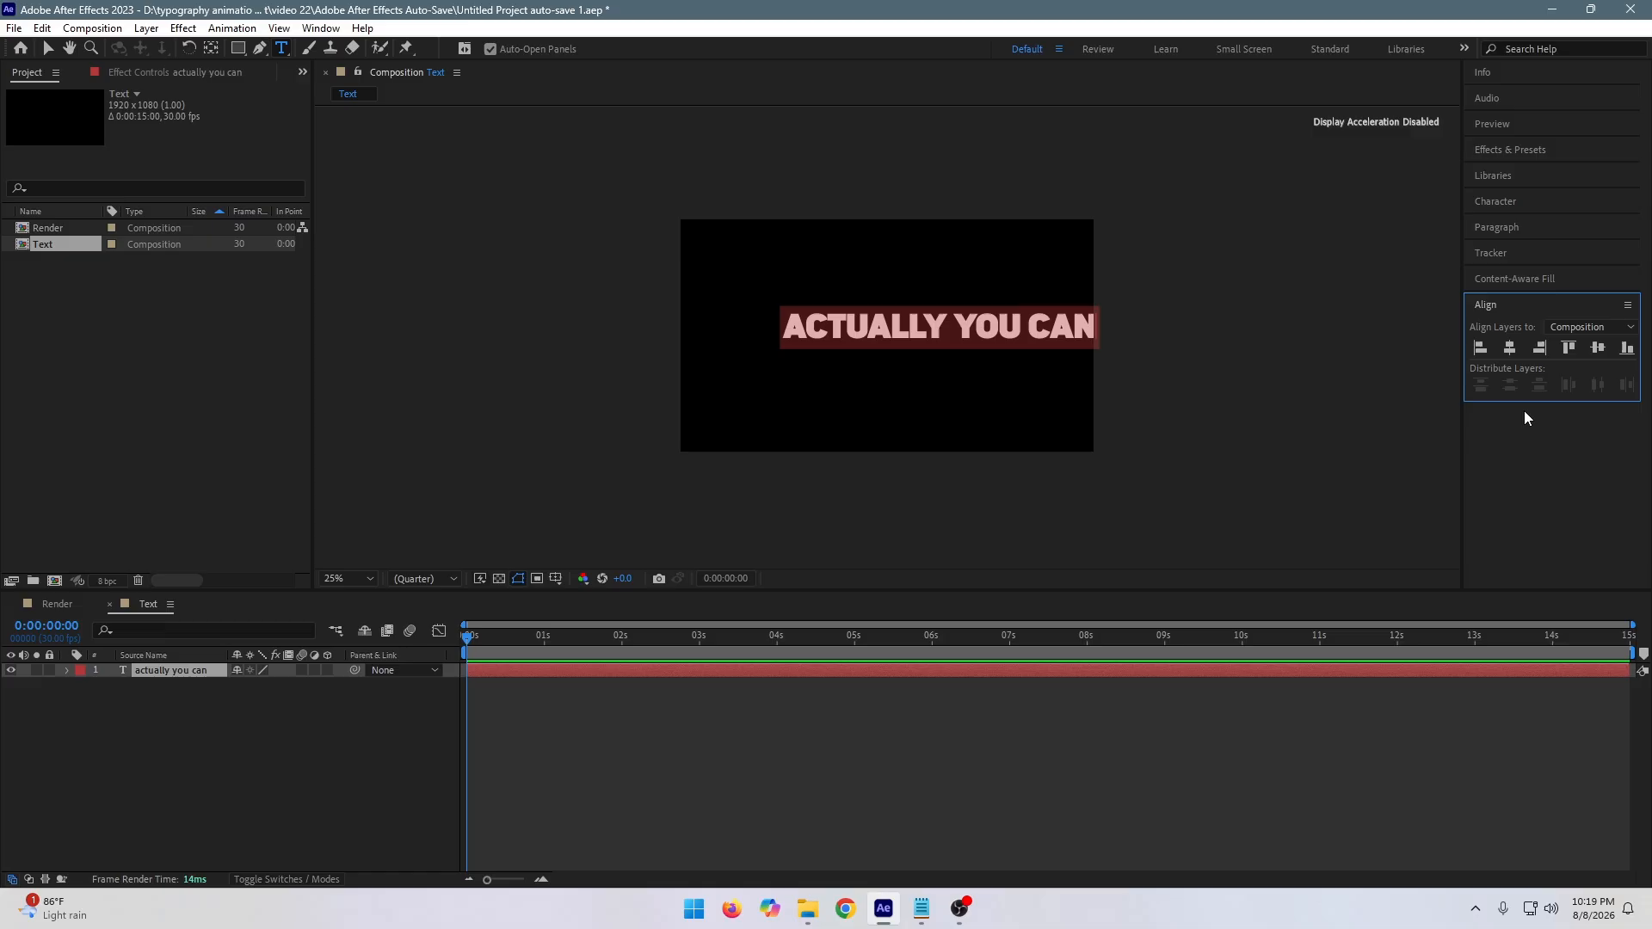
pyautogui.click(1517, 343)
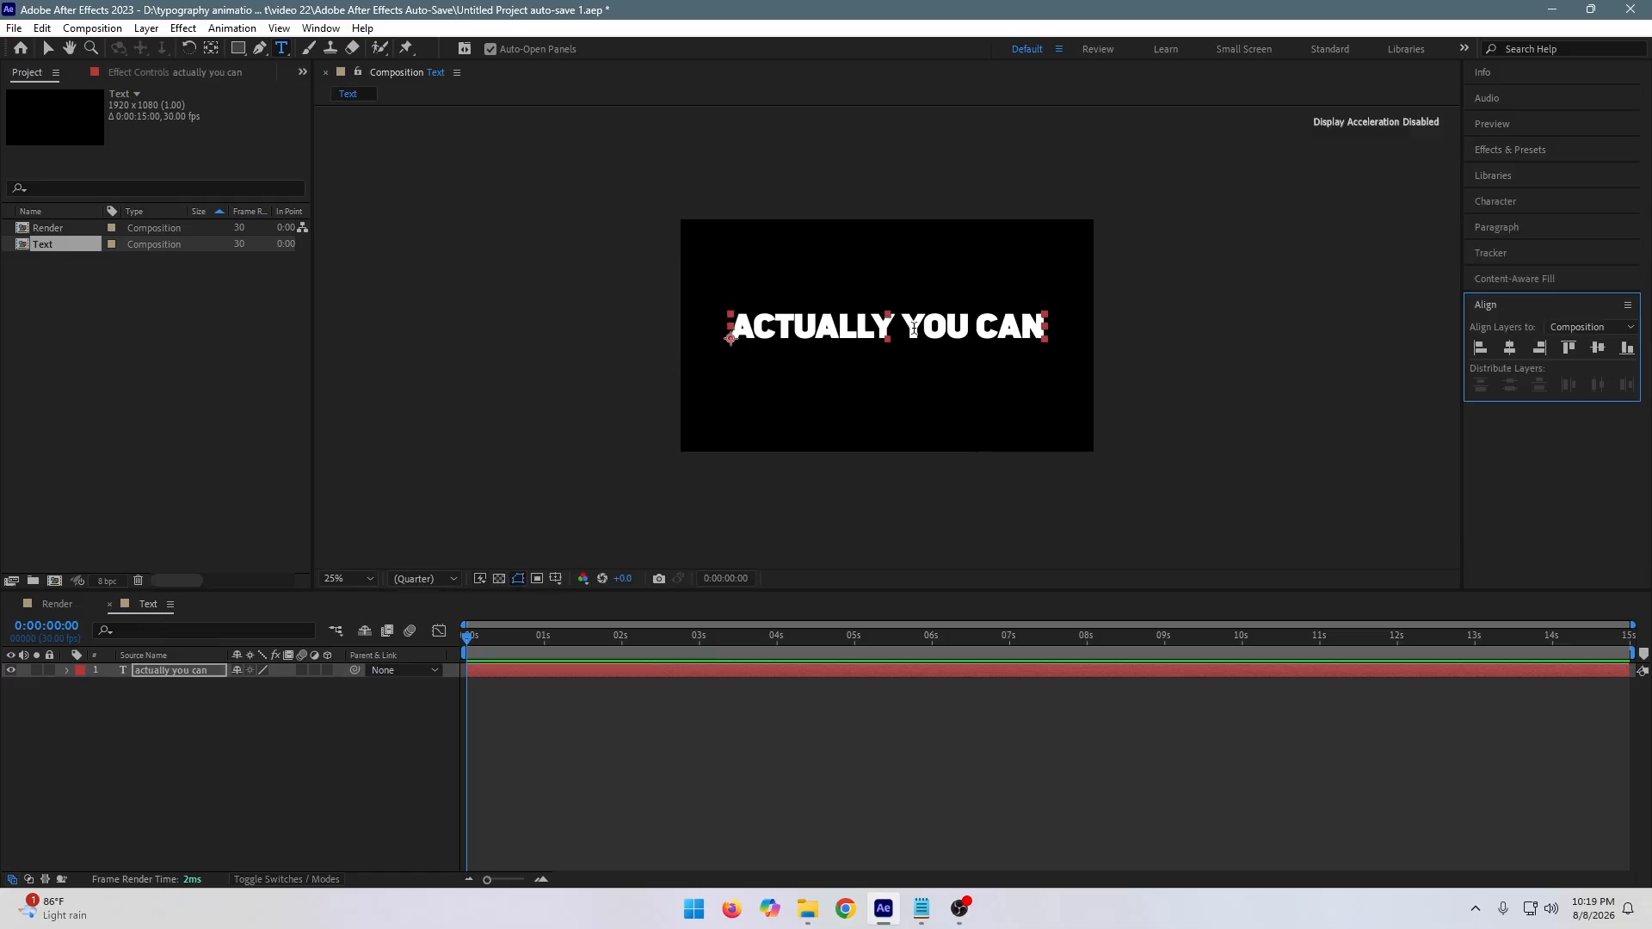
pyautogui.click(1599, 351)
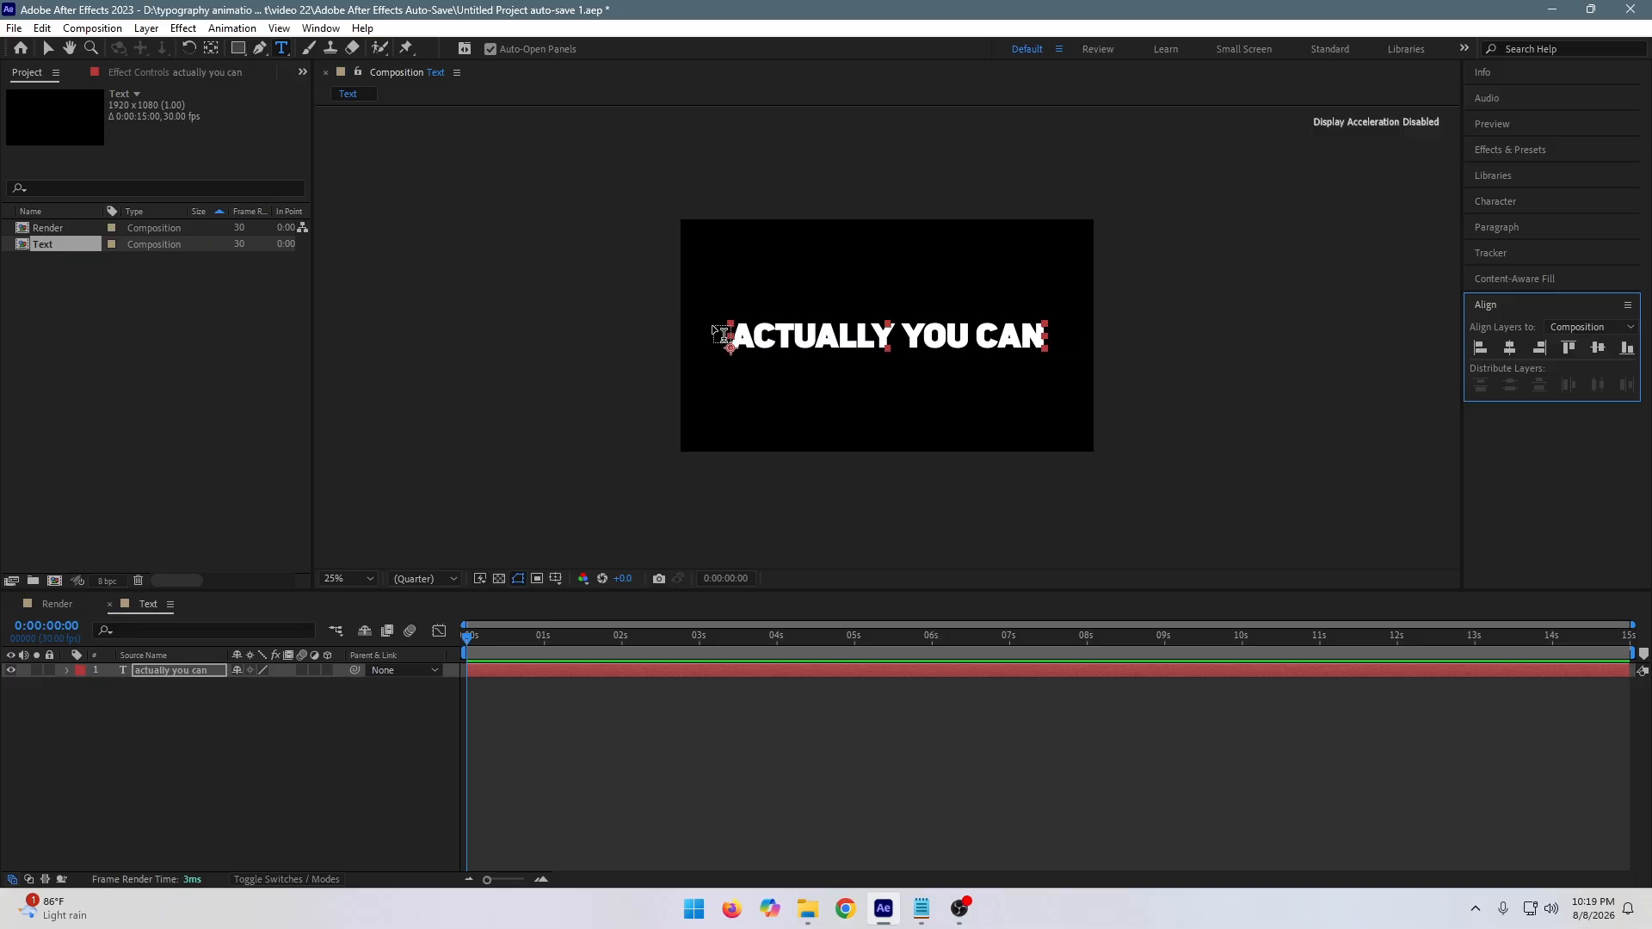
pyautogui.press('.')
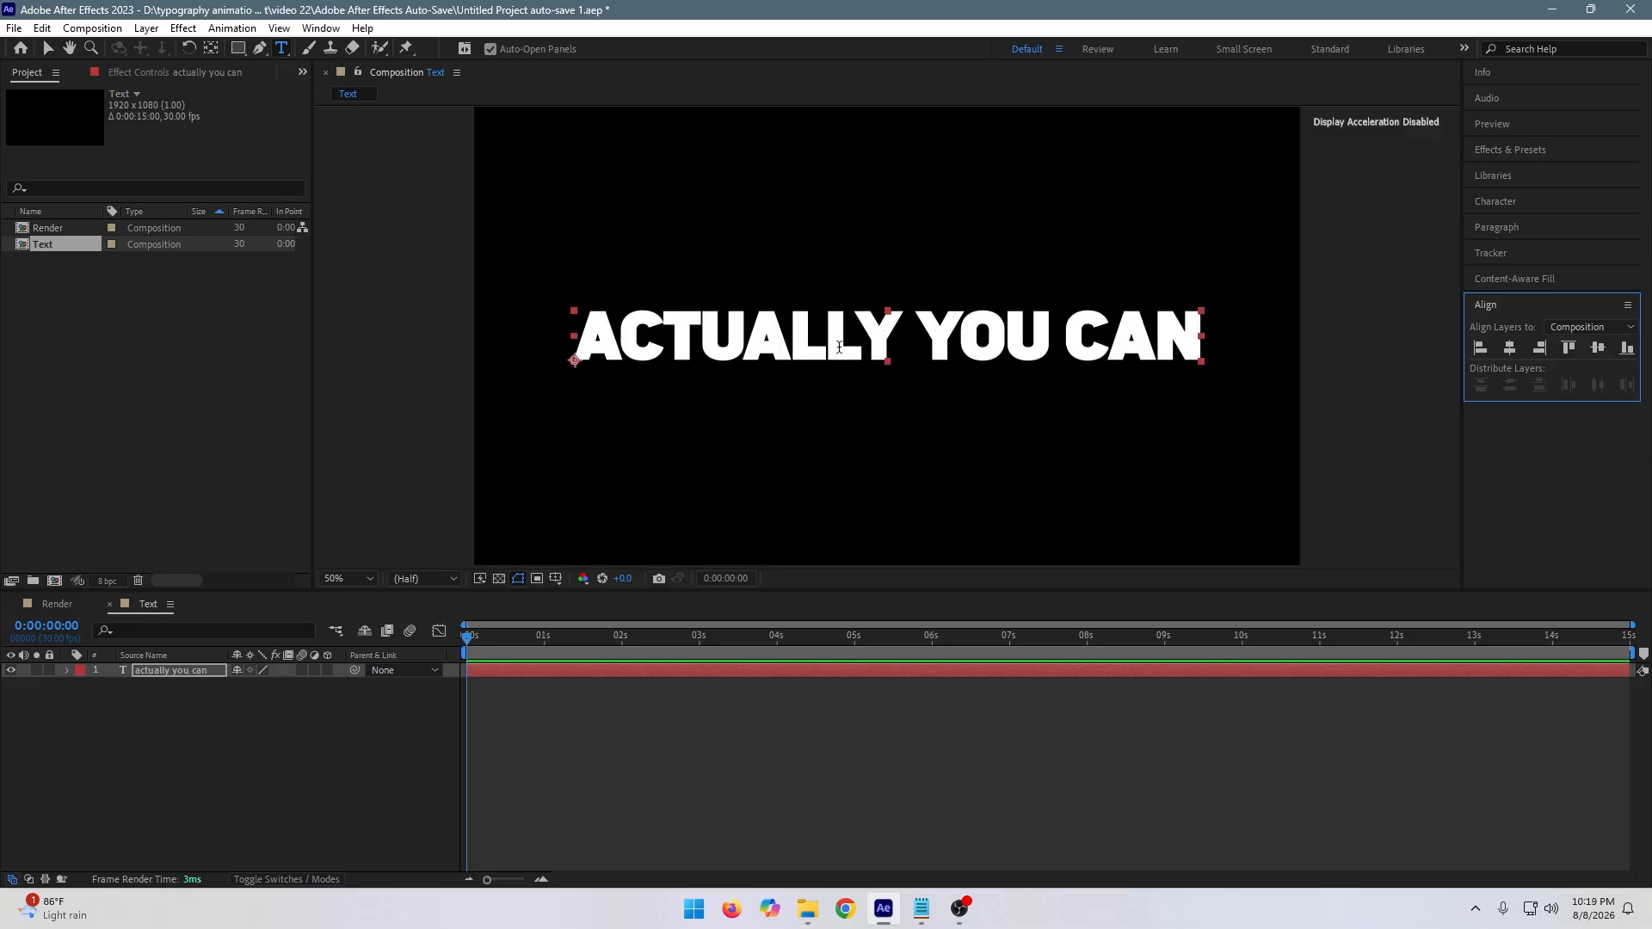
pyautogui.press(',')
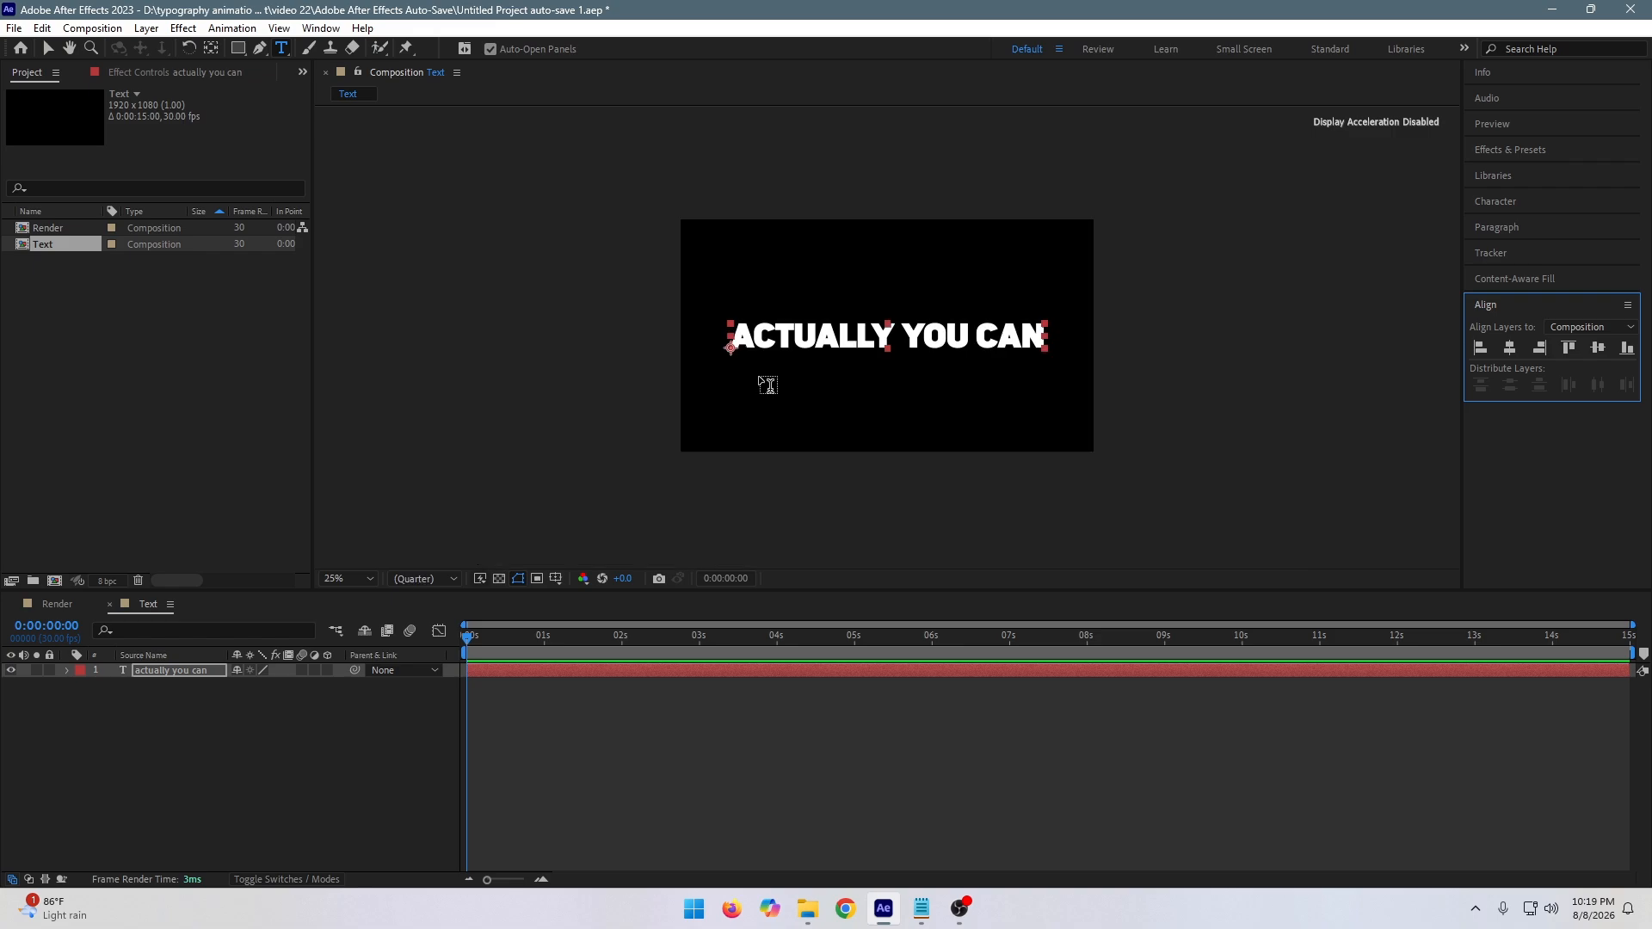
pyautogui.press('.')
pyautogui.press(',')
pyautogui.click(297, 770)
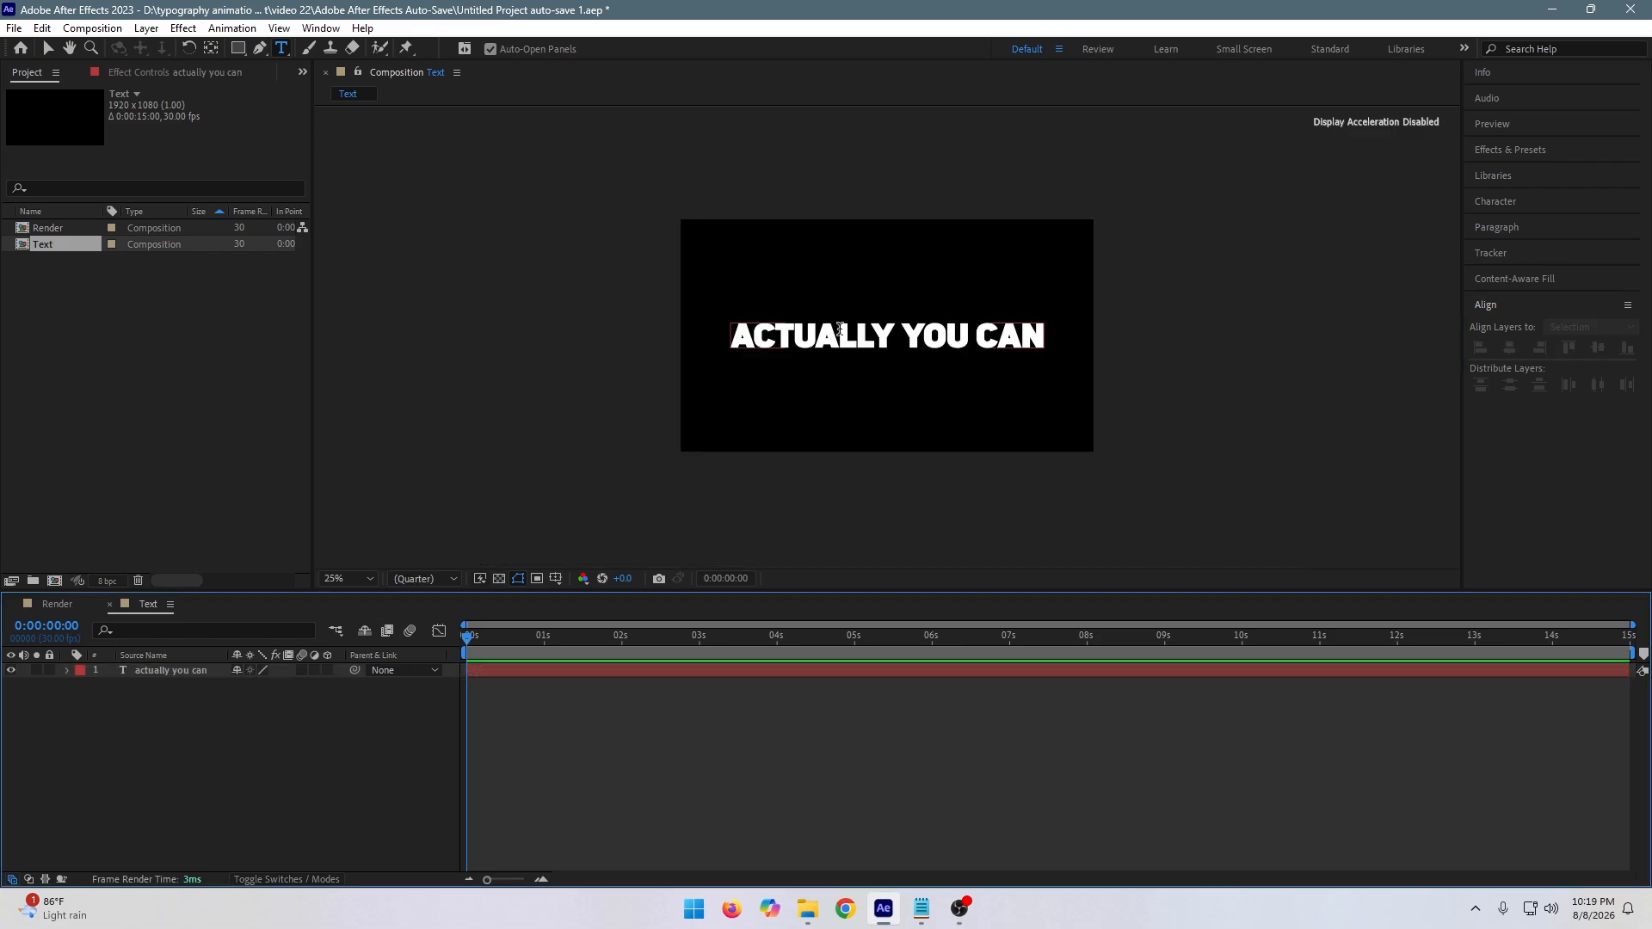
# Draw a region of interest closely around the title, about 1610 x 222 px, and crop the Text composition to it.
pyautogui.press('.')
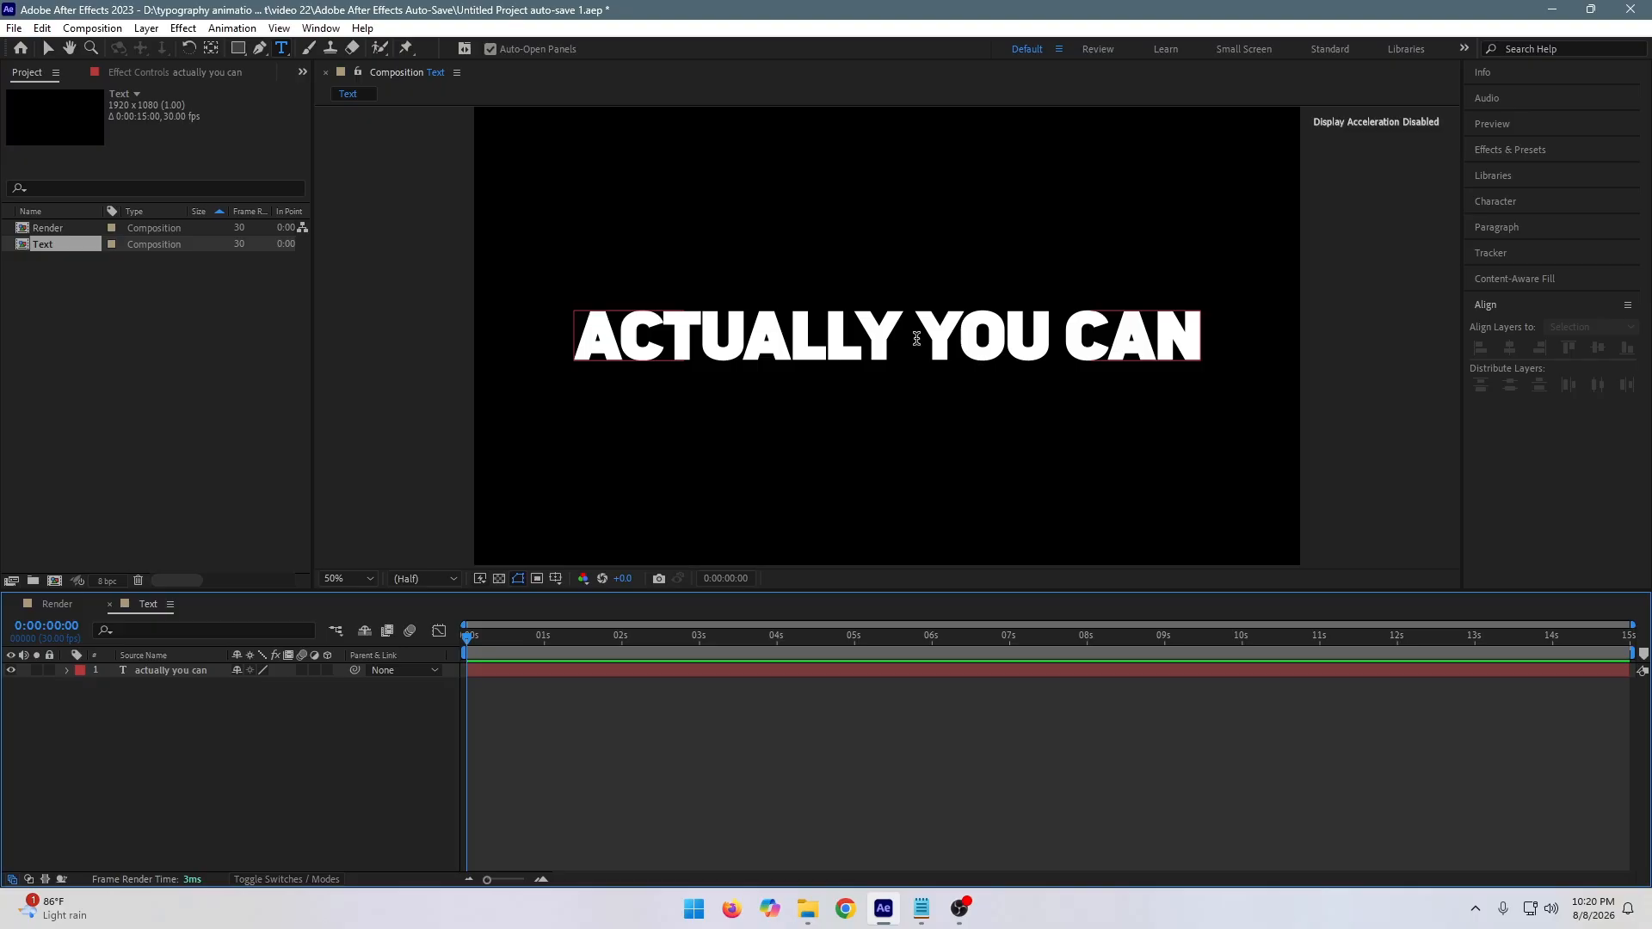
pyautogui.click(541, 580)
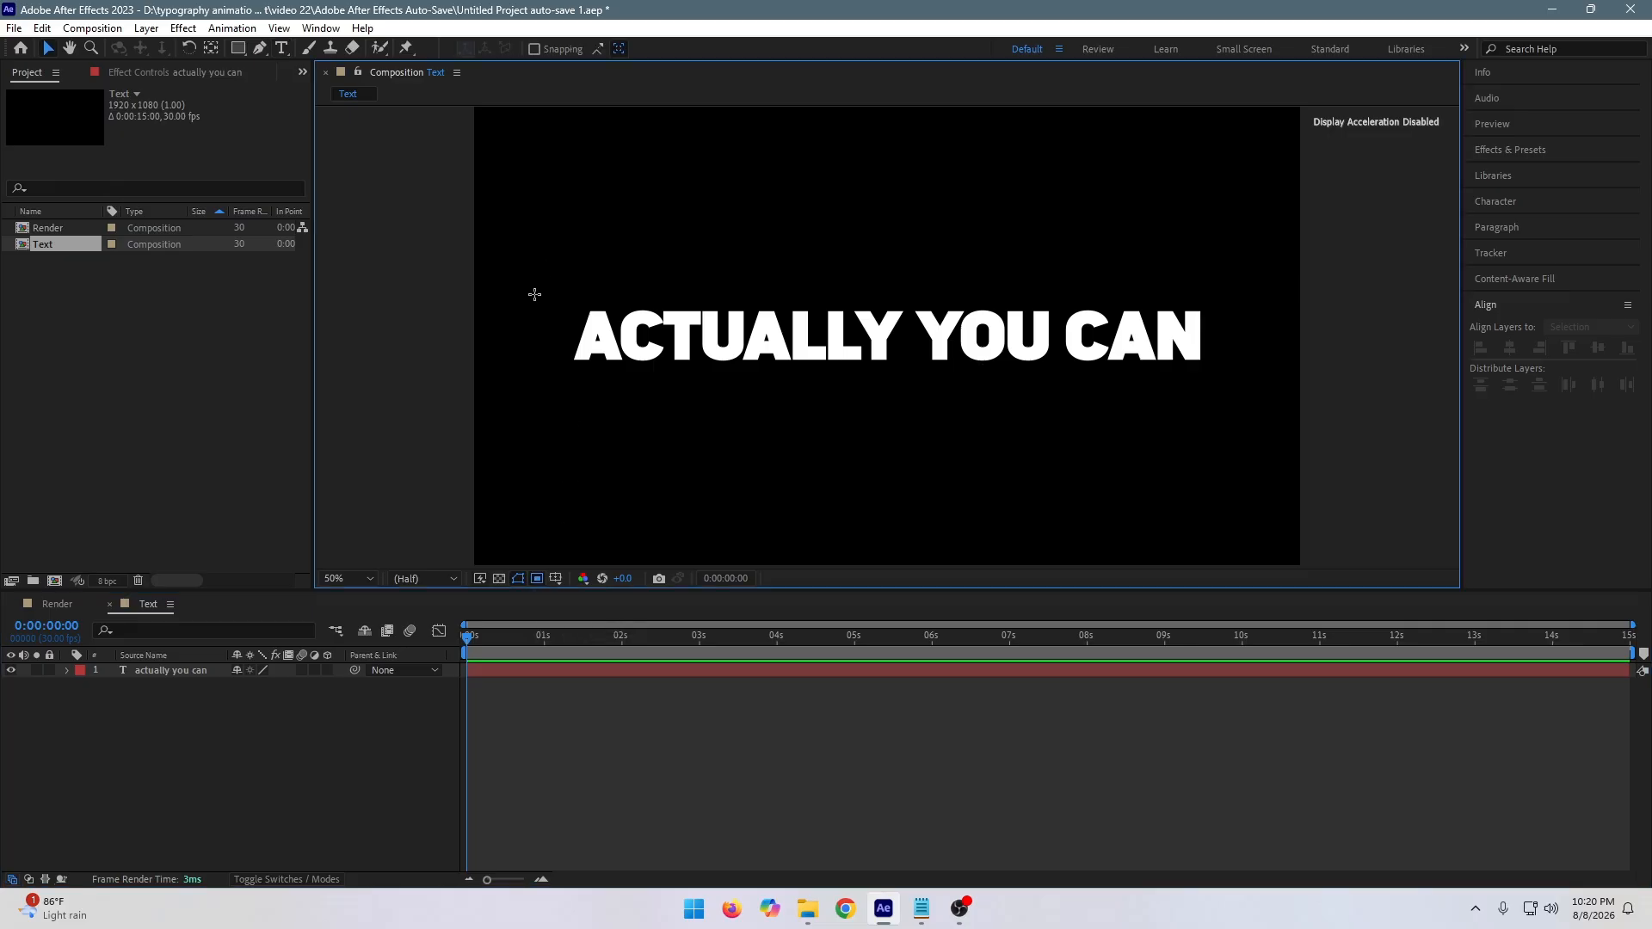
pyautogui.moveTo(531, 285); pyautogui.dragTo(1234, 384)
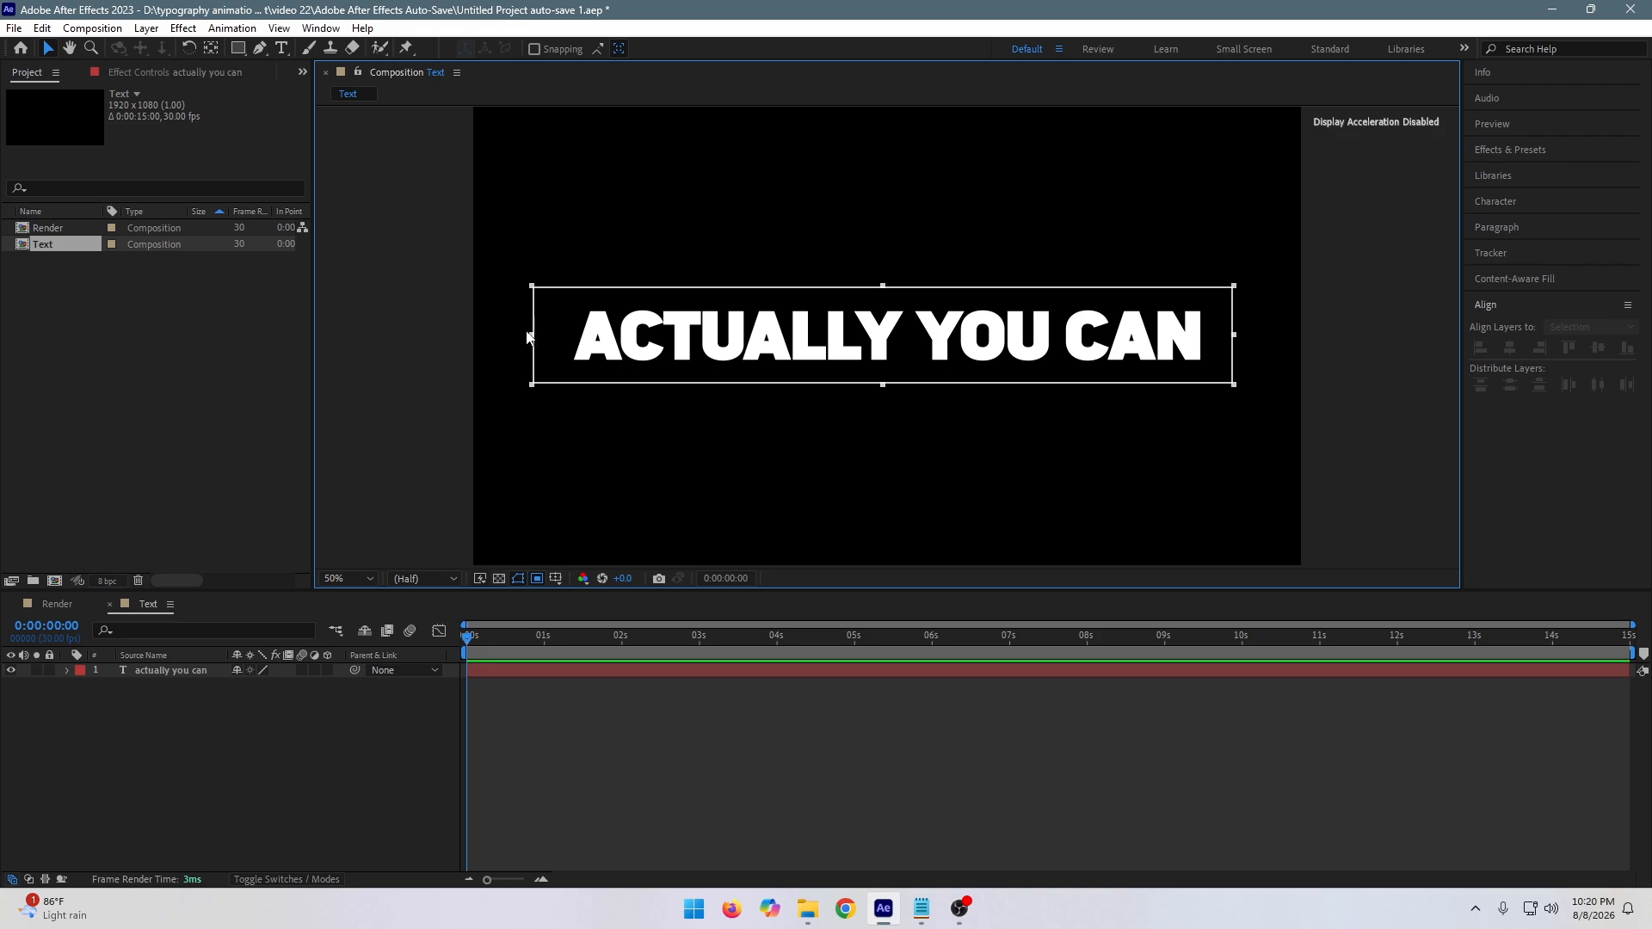
pyautogui.moveTo(531, 335); pyautogui.dragTo(543, 337)
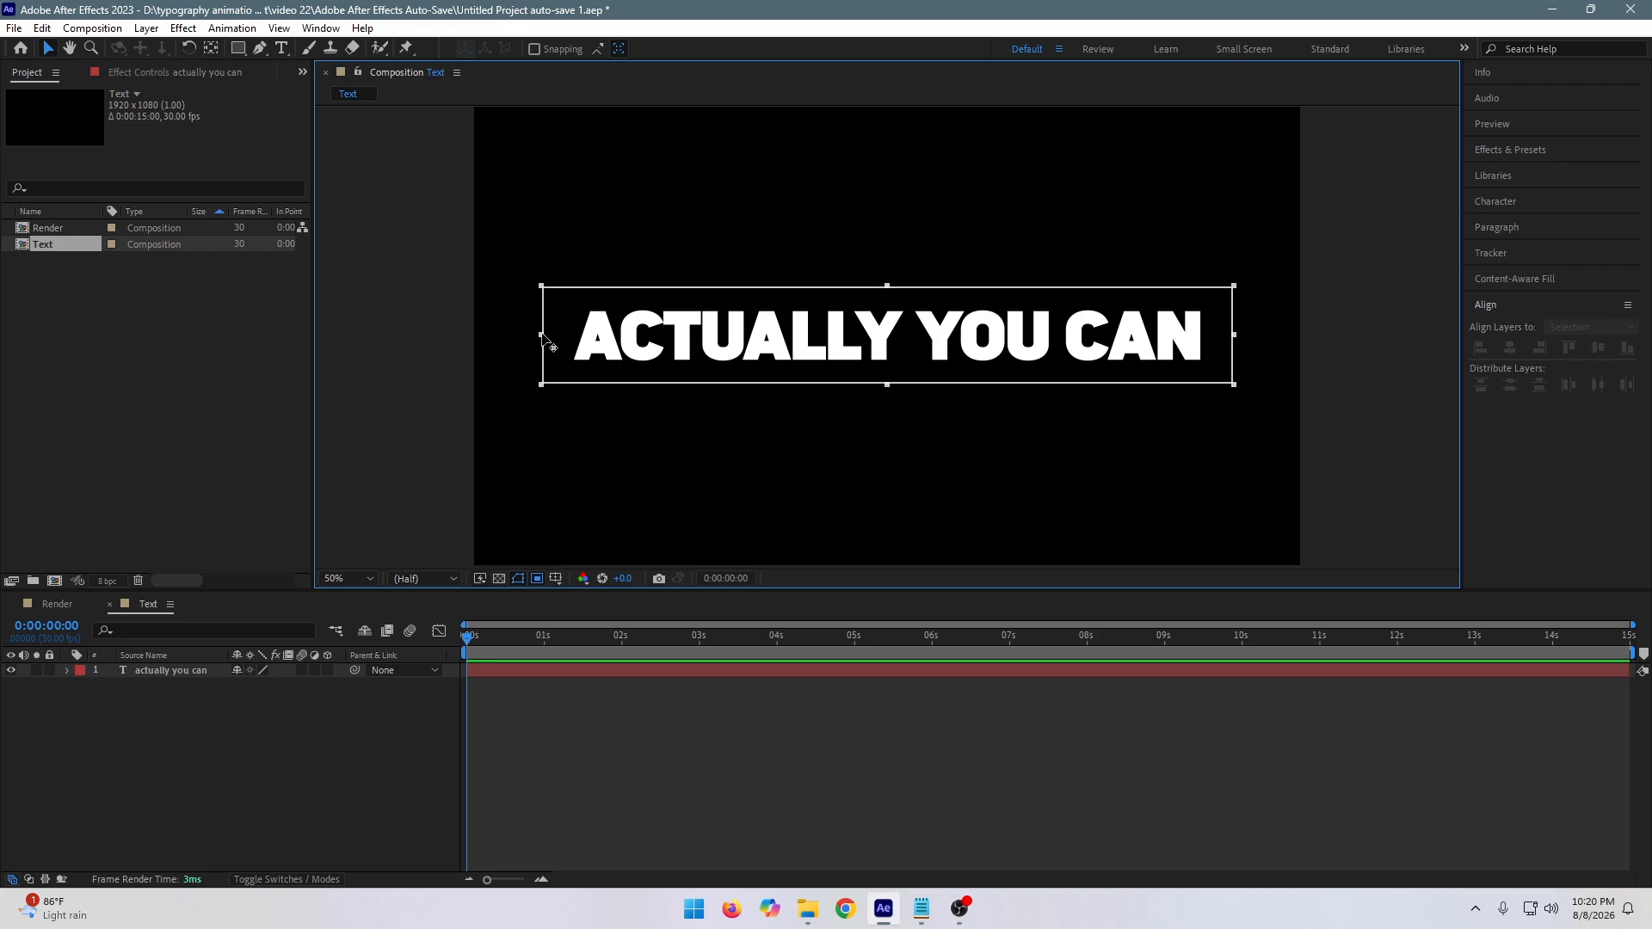
pyautogui.scroll(2, 898, 323)
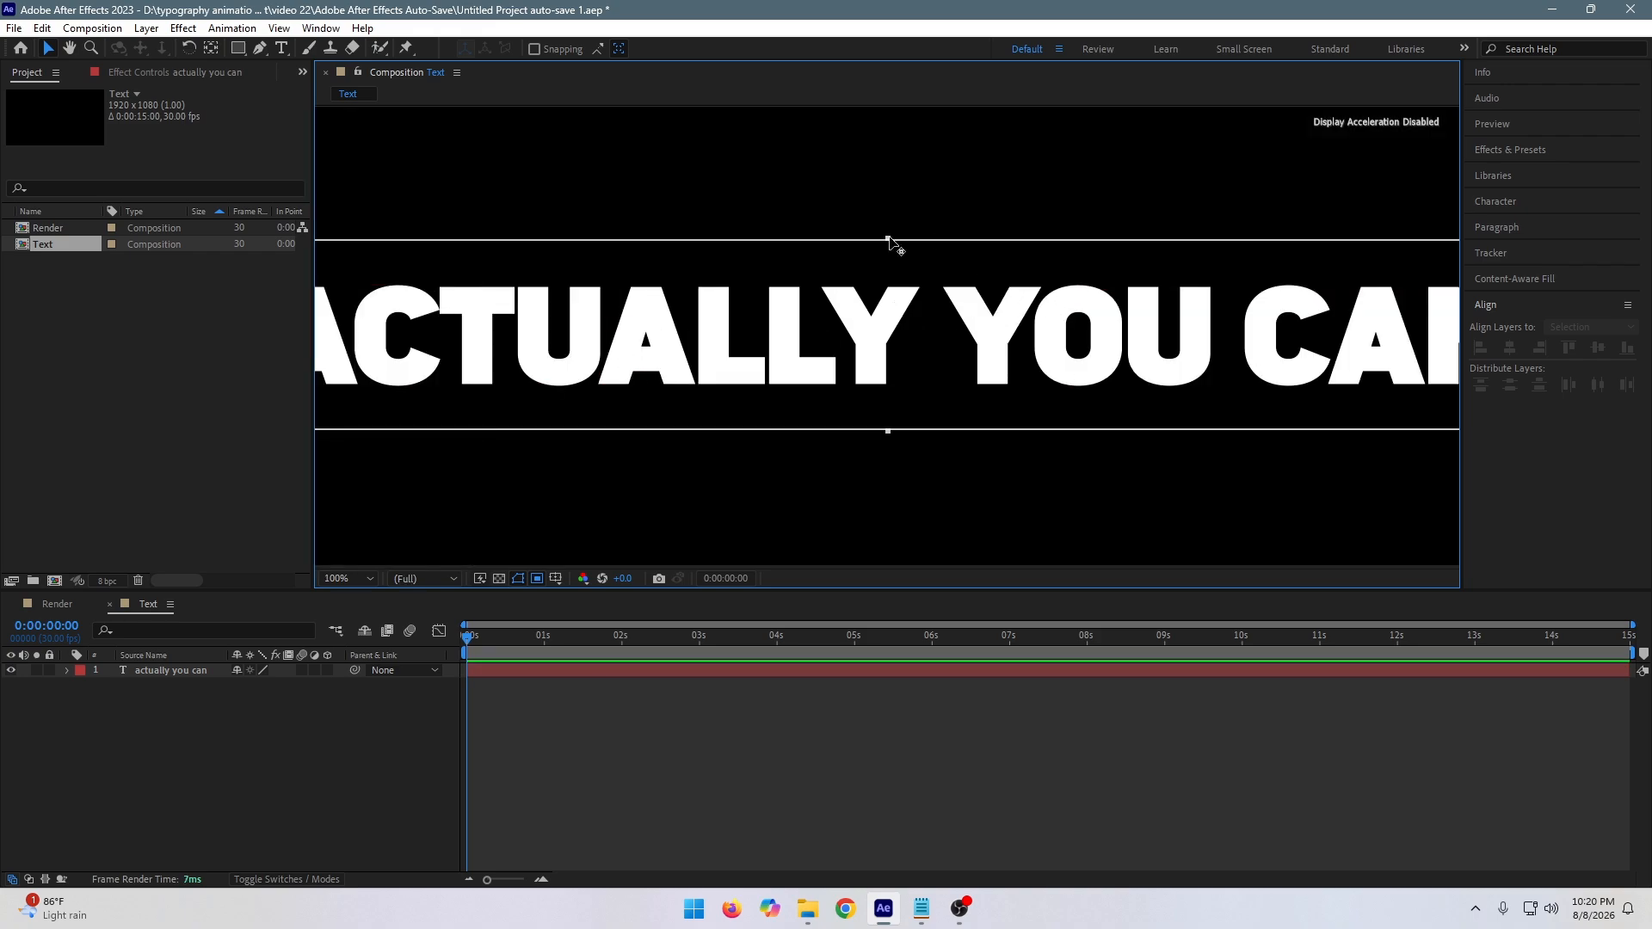
pyautogui.moveTo(889, 240); pyautogui.dragTo(889, 243)
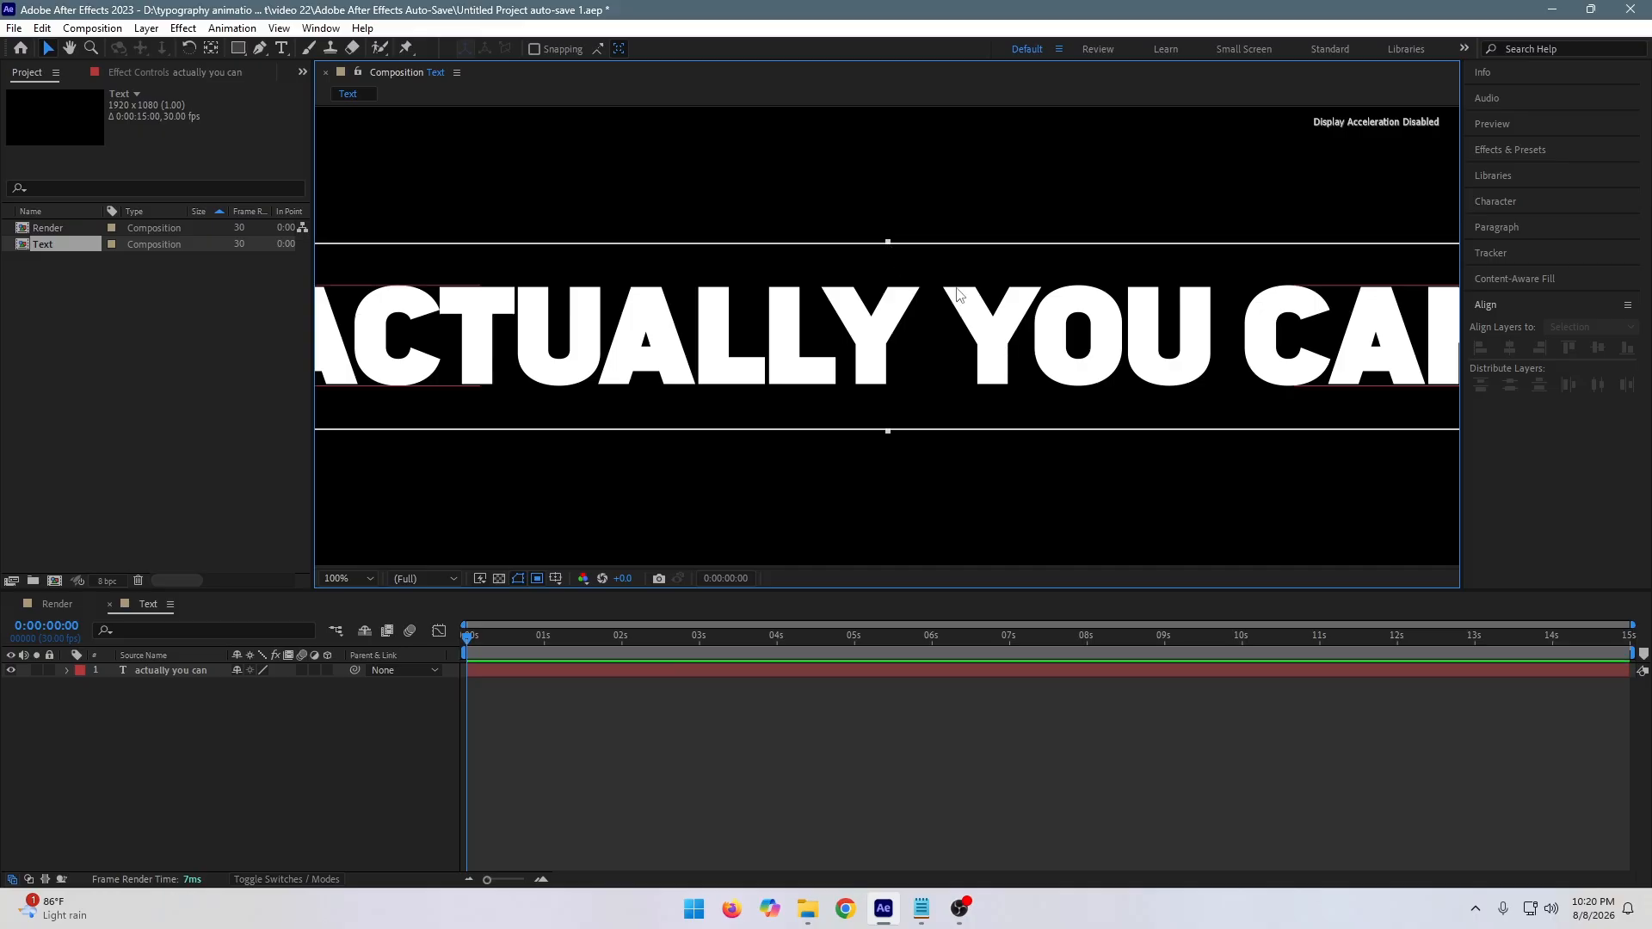
pyautogui.scroll(-2, 958, 294)
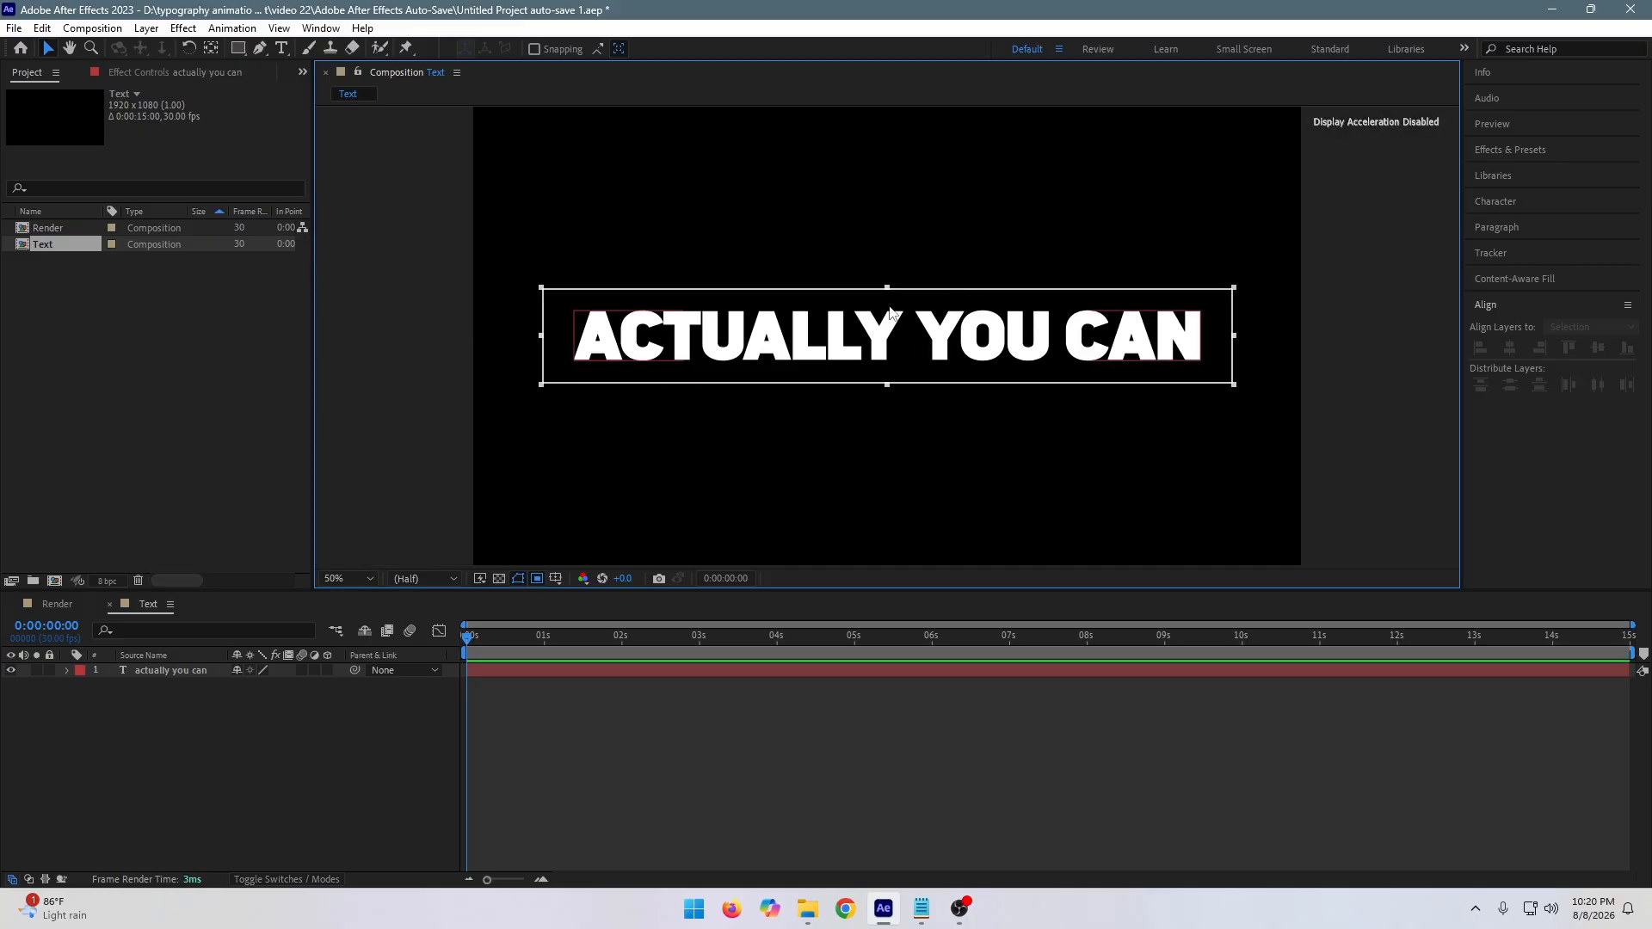
pyautogui.moveTo(889, 287); pyautogui.dragTo(888, 284)
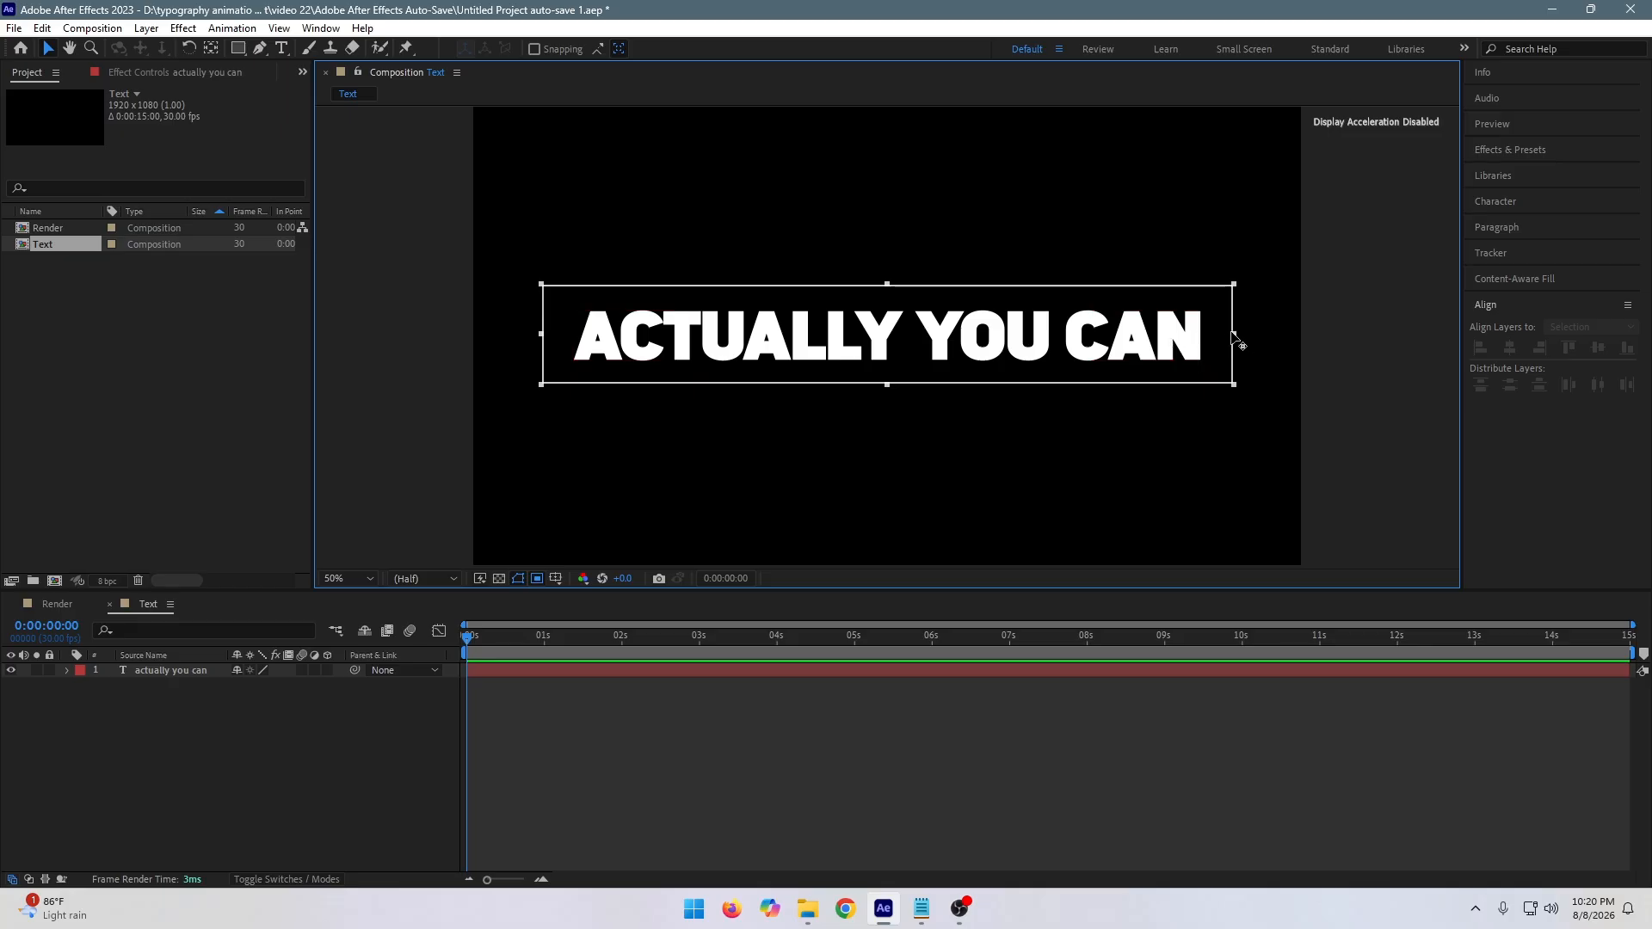
pyautogui.moveTo(1233, 333); pyautogui.dragTo(1240, 335)
pyautogui.click(95, 29)
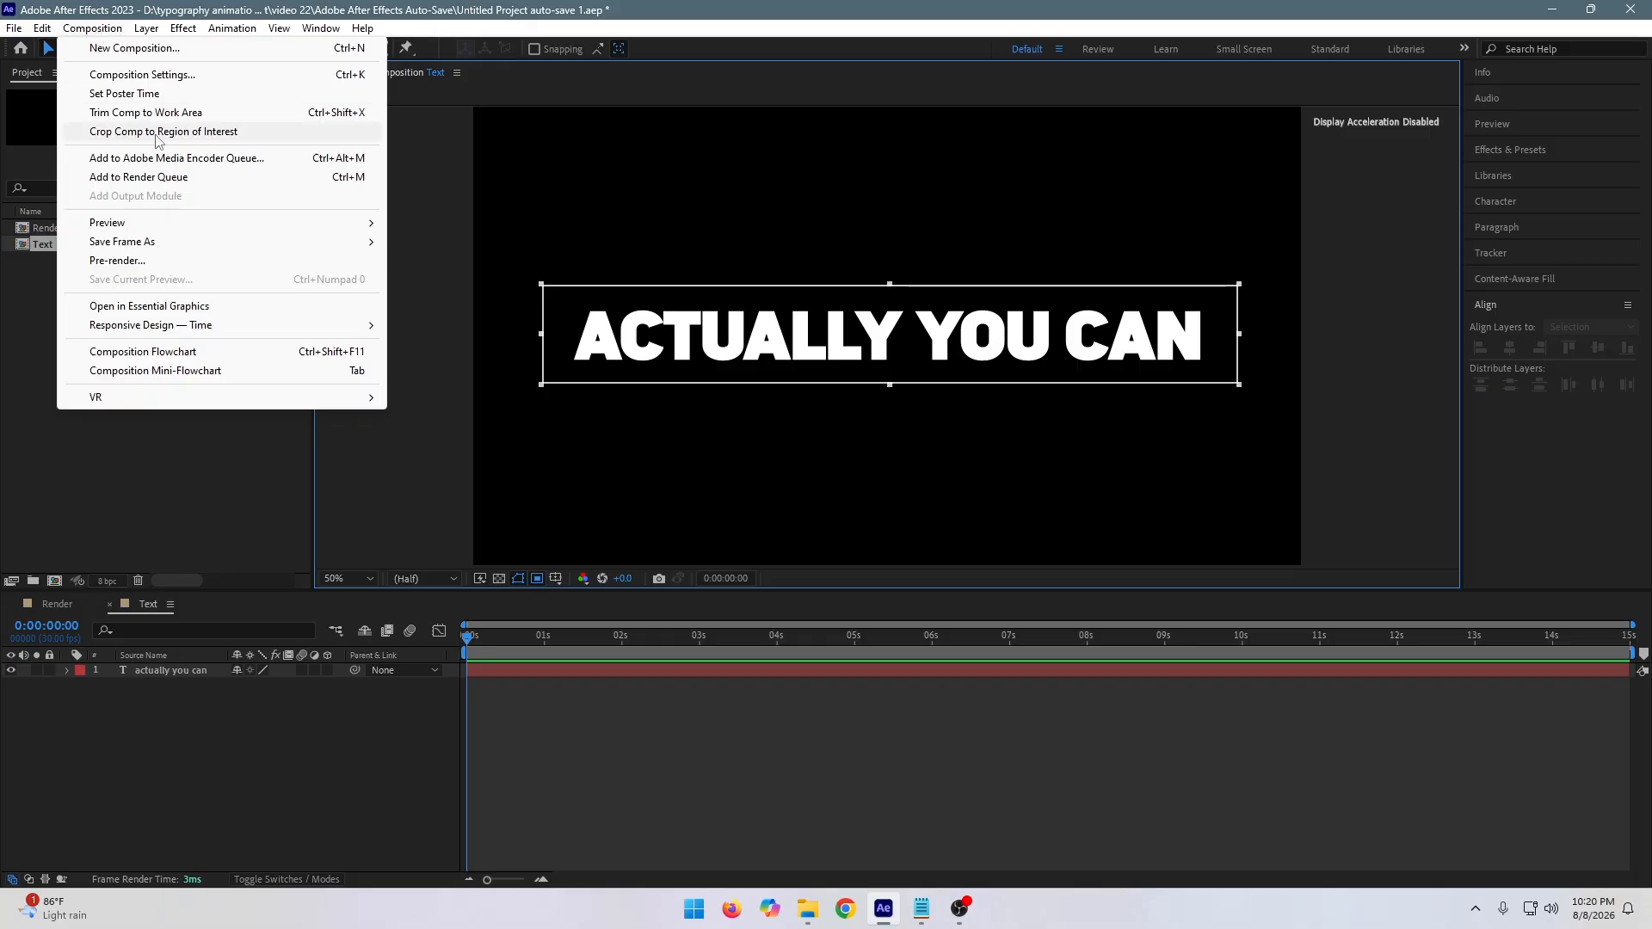
pyautogui.click(242, 133)
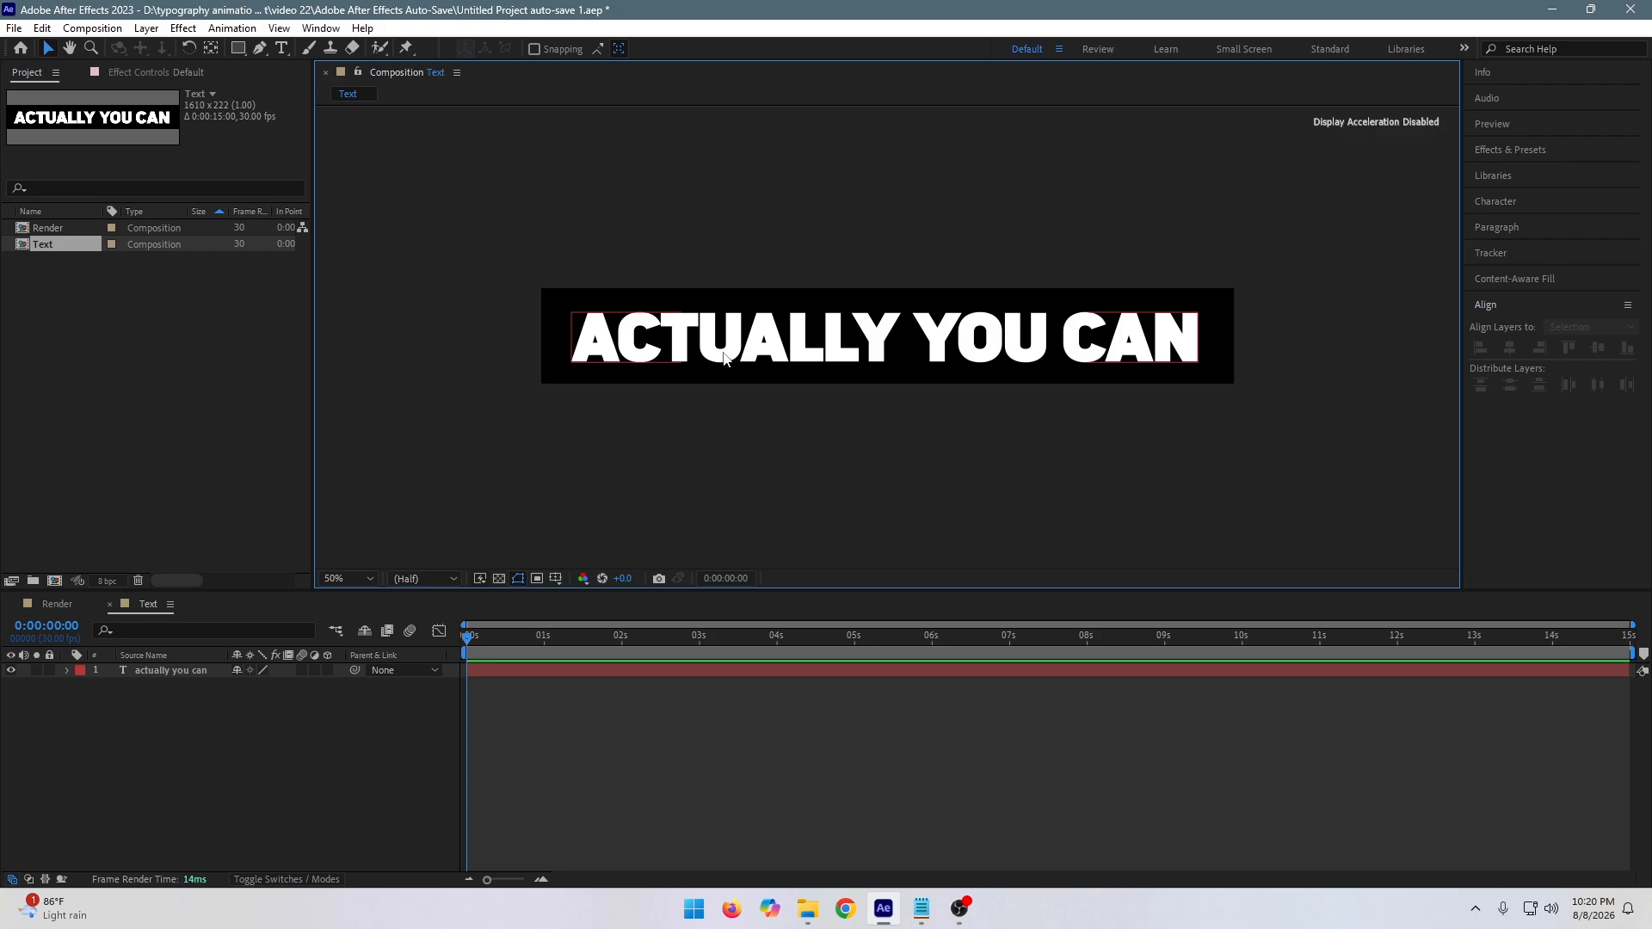
# Re-center the title layer horizontally and vertically in the cropped composition, and deselect it.
pyautogui.click(774, 344)
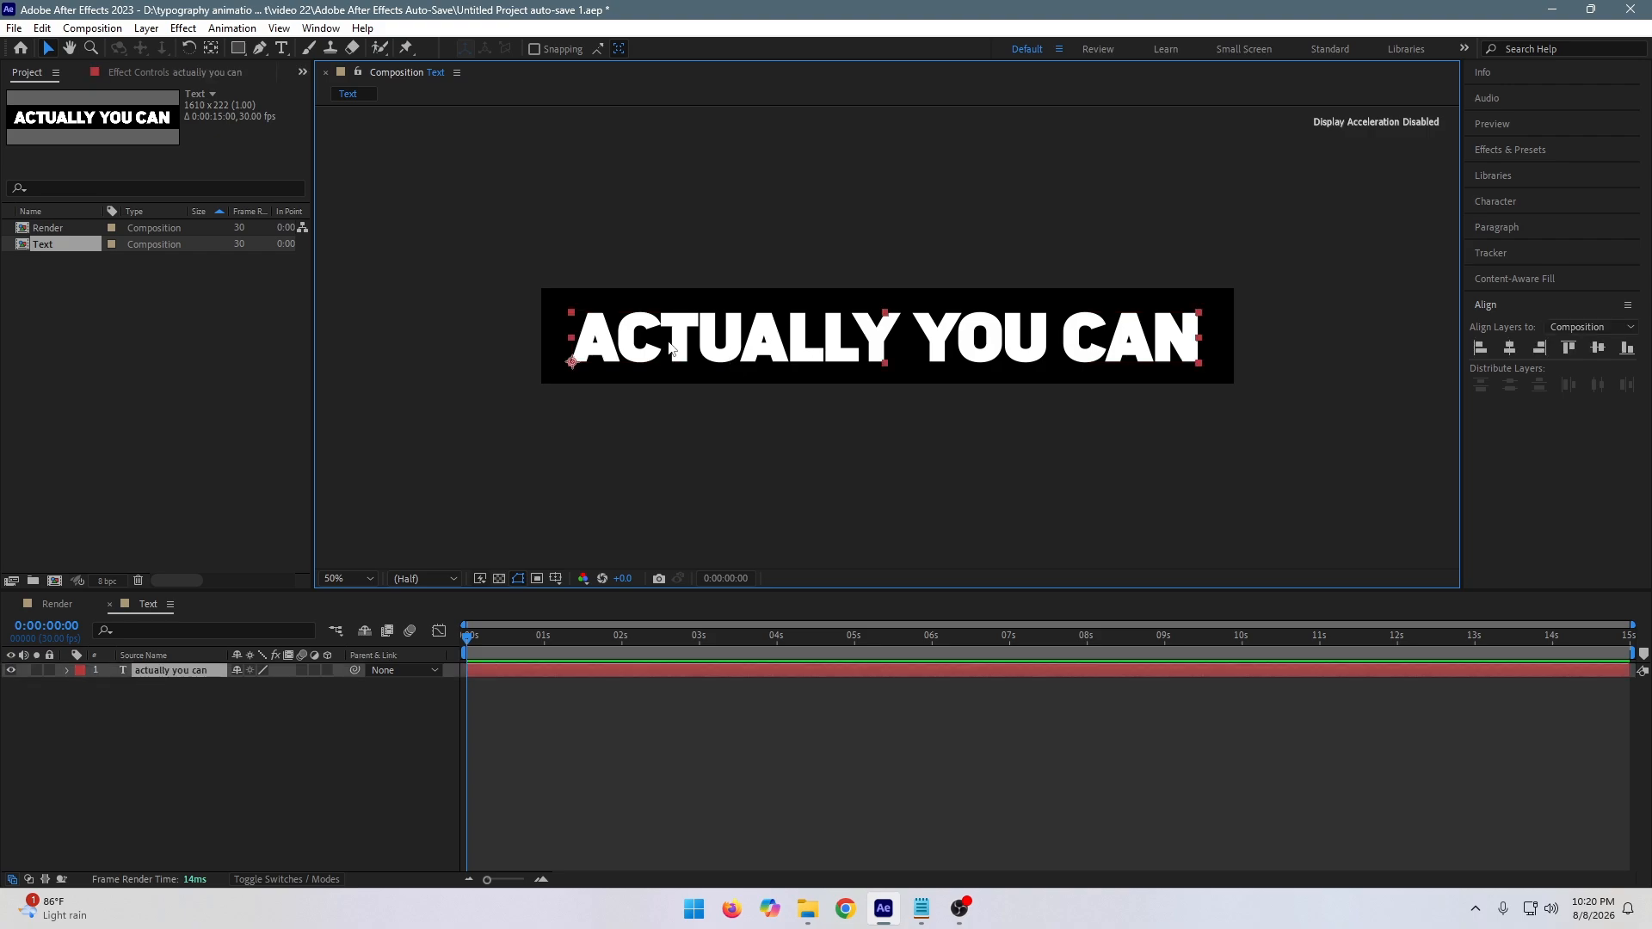
pyautogui.click(1509, 348)
pyautogui.click(1598, 347)
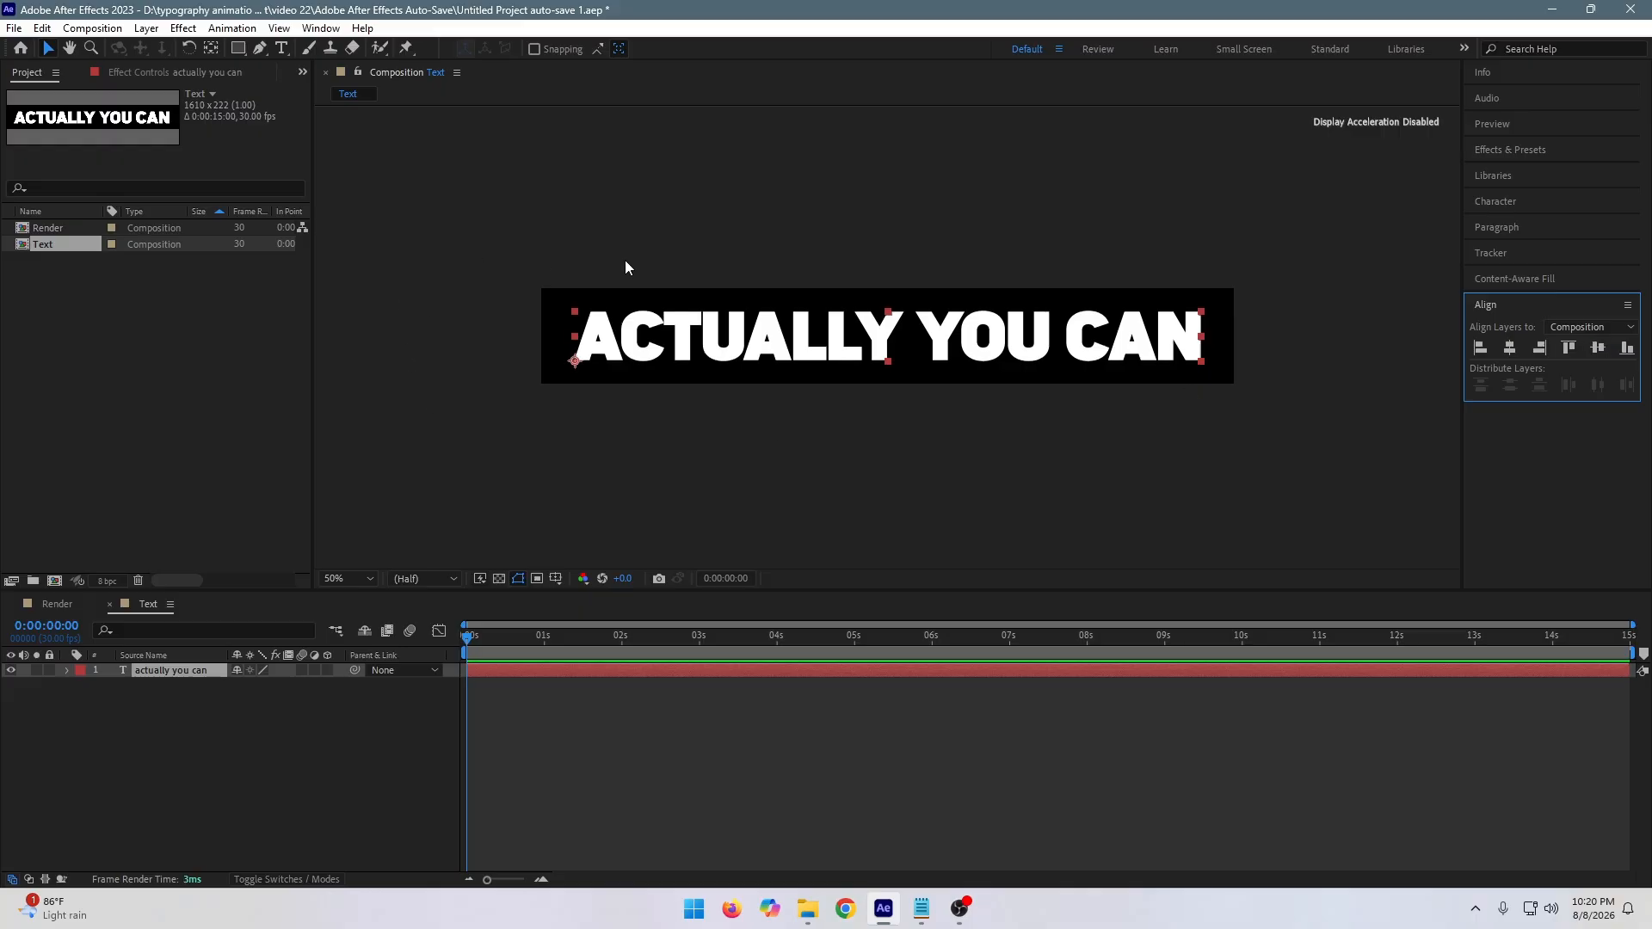
pyautogui.click(147, 708)
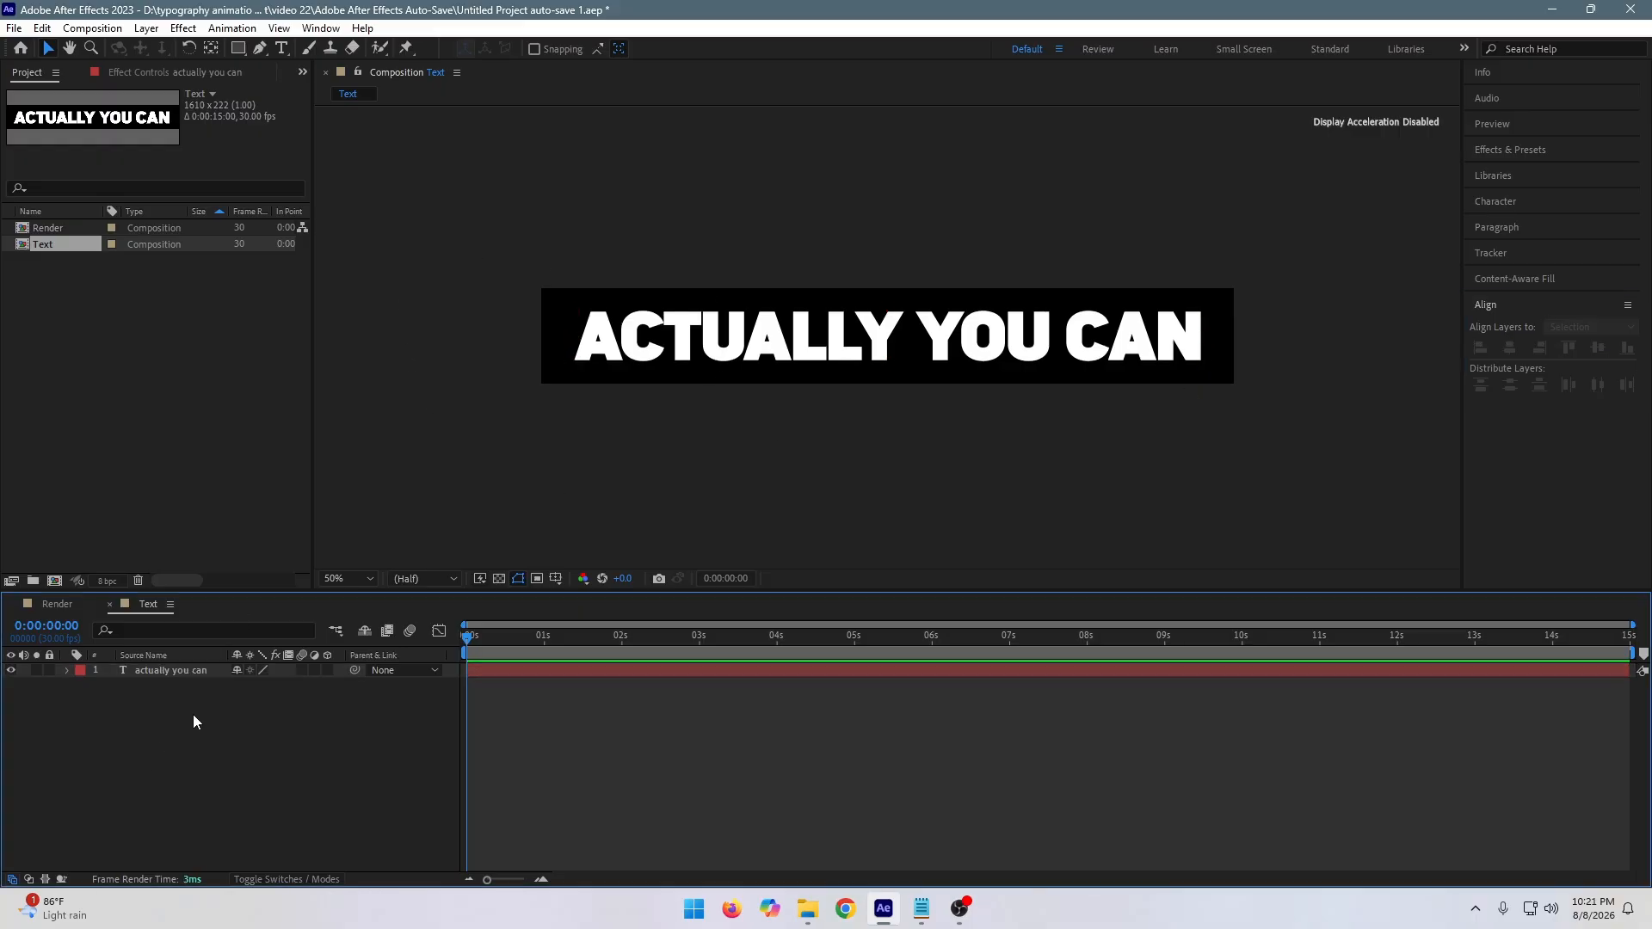
# Create a composition-sized lime green solid named bg and place it beneath the title layer.
pyautogui.hotkey('ctrl', 'y')
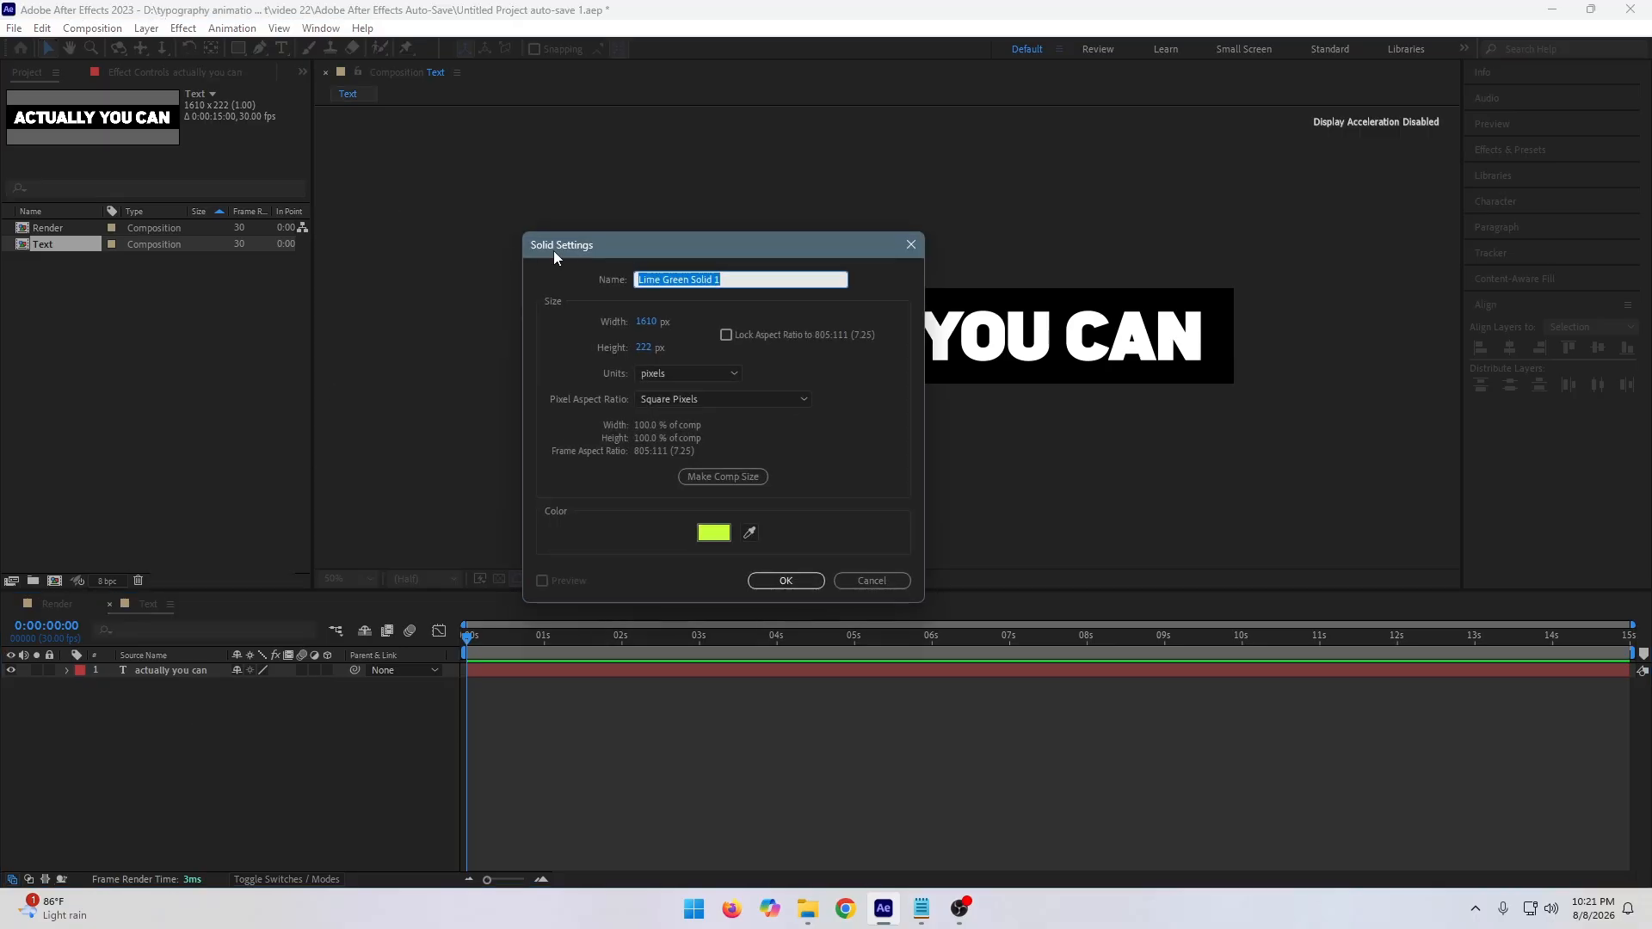
pyautogui.moveTo(607, 253); pyautogui.dragTo(260, 249)
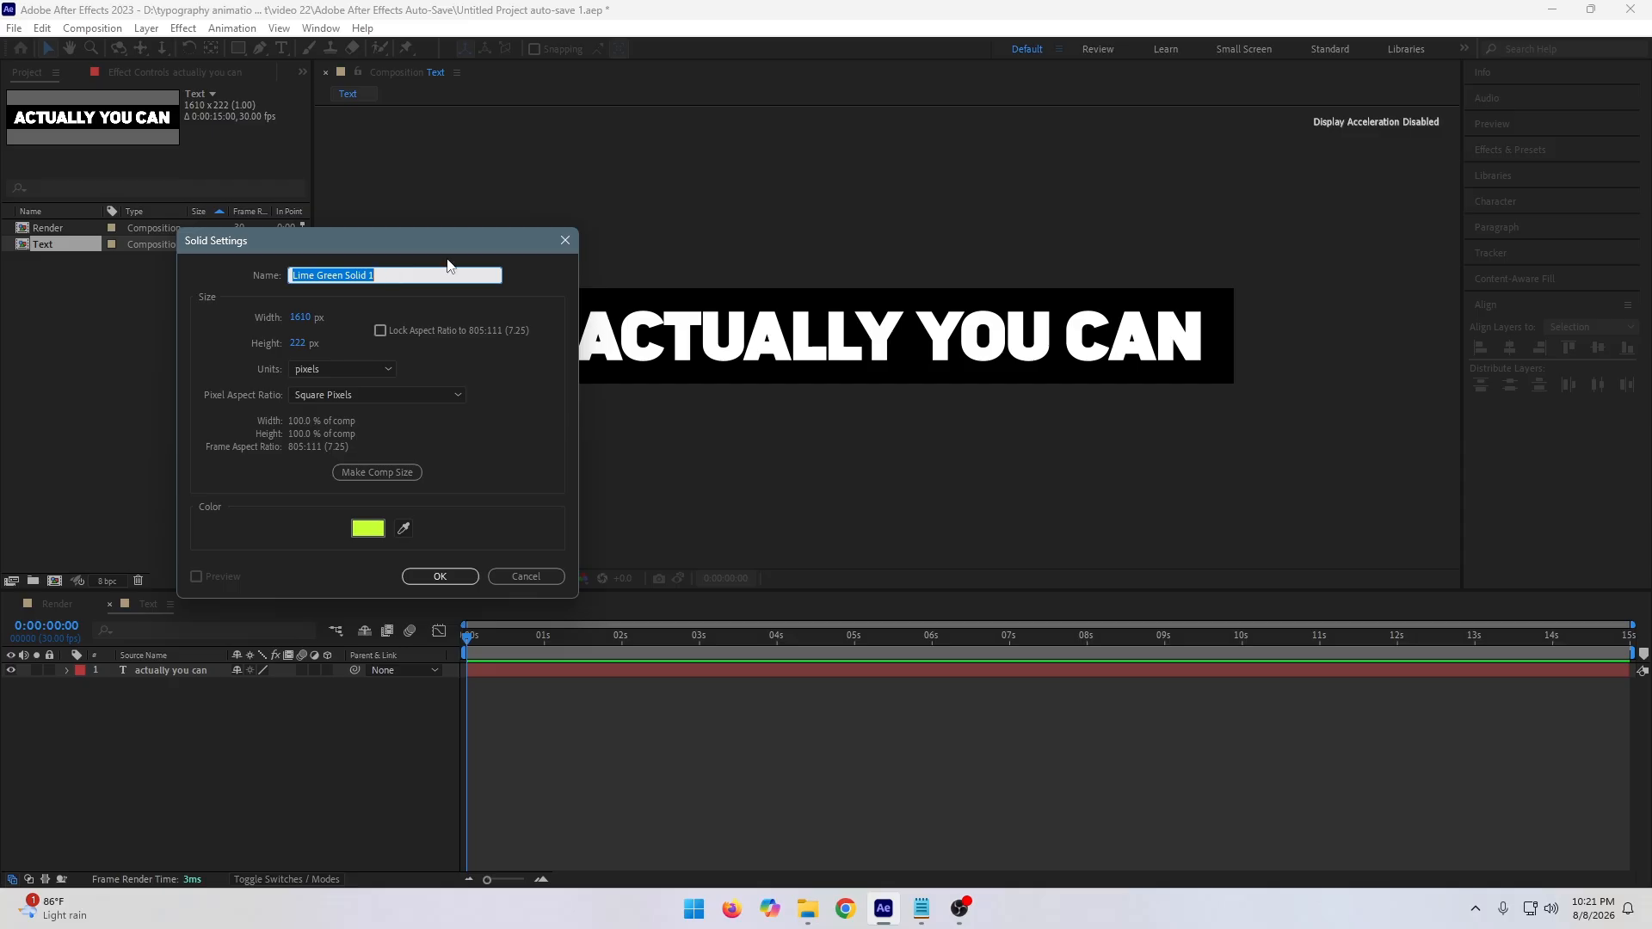
pyautogui.write('bg')
pyautogui.click(440, 576)
pyautogui.moveTo(143, 669); pyautogui.dragTo(145, 720)
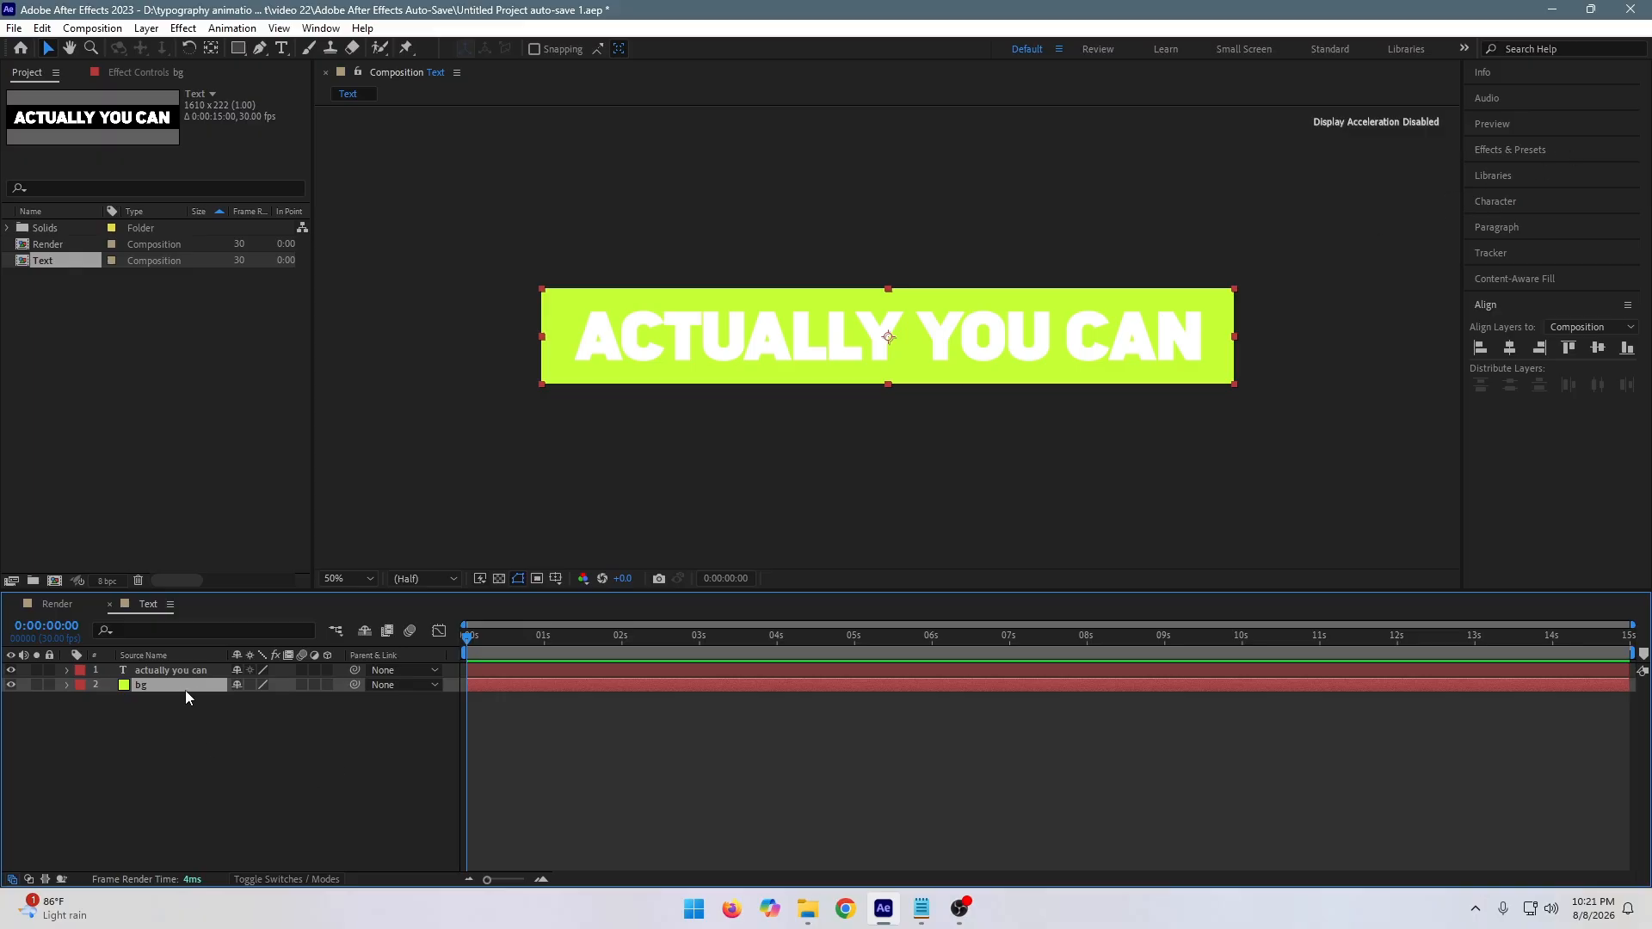
# Apply the Fill effect to the bg layer and set its color to dark teal 002A36.
pyautogui.hotkey('ctrl', 'space')
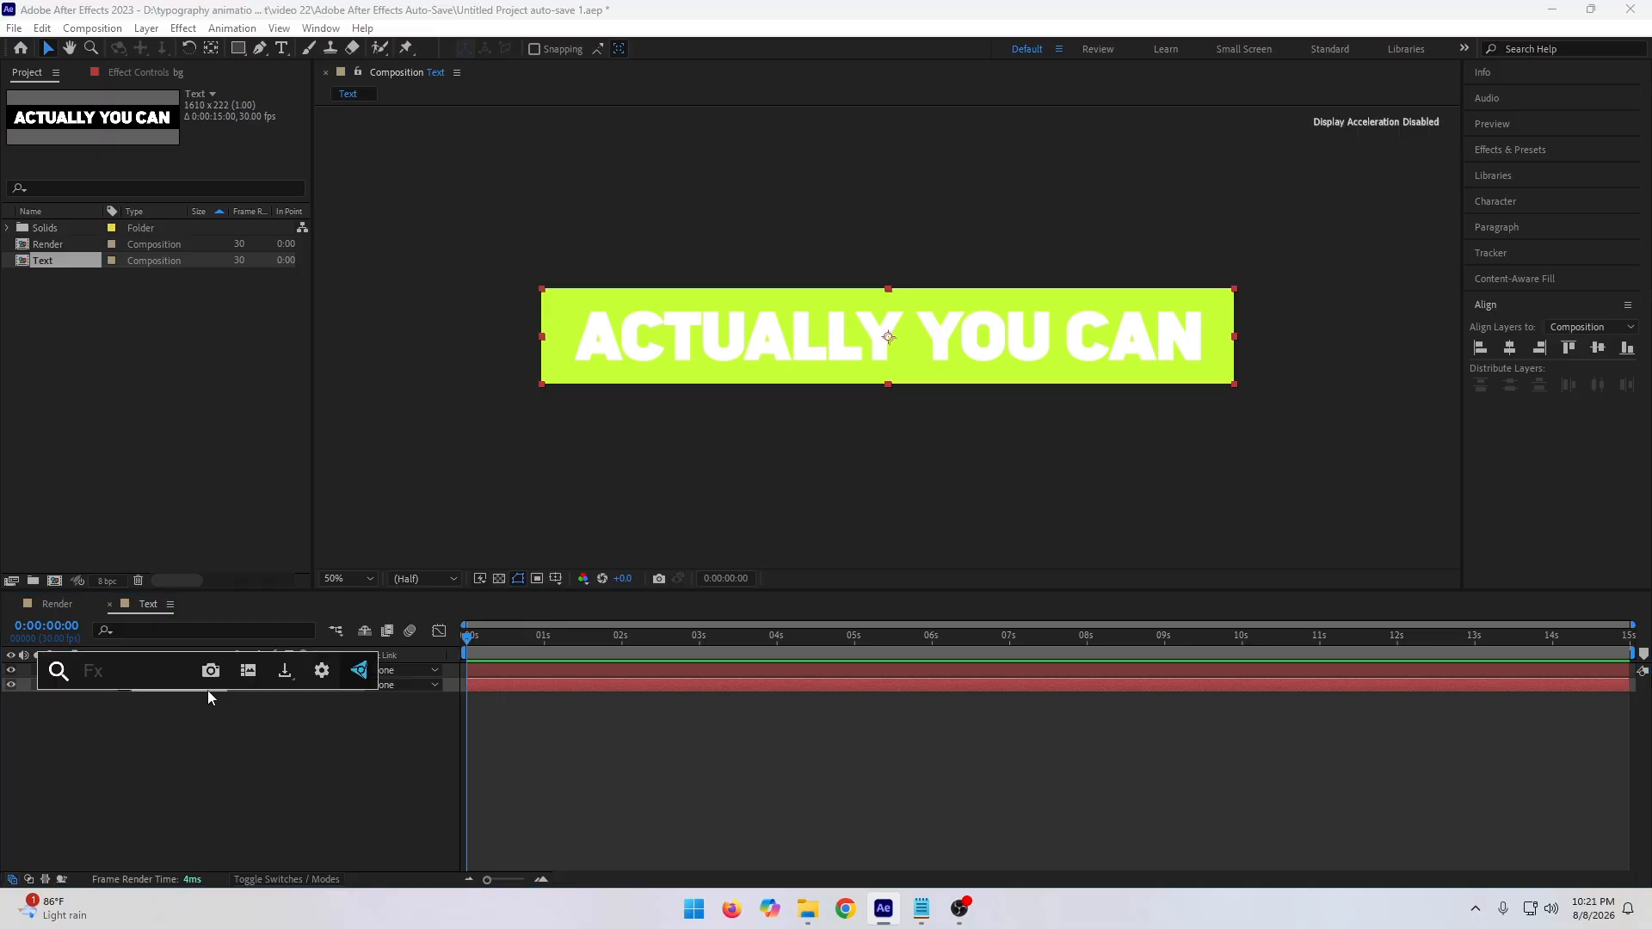
pyautogui.write('fi')
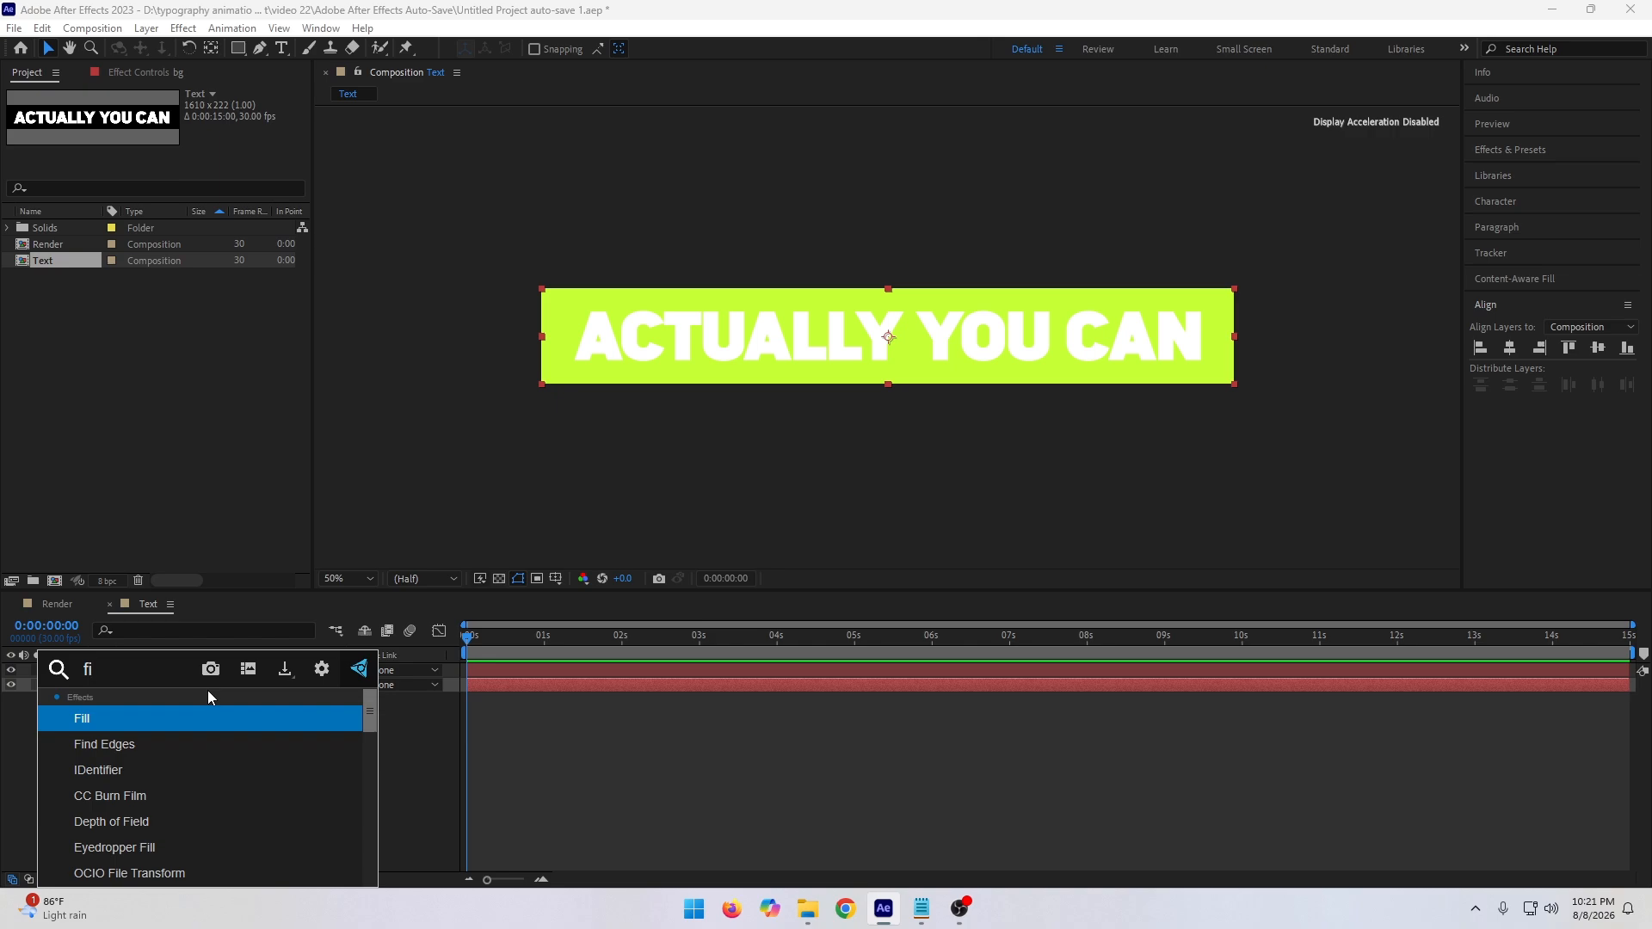
pyautogui.press('Return')
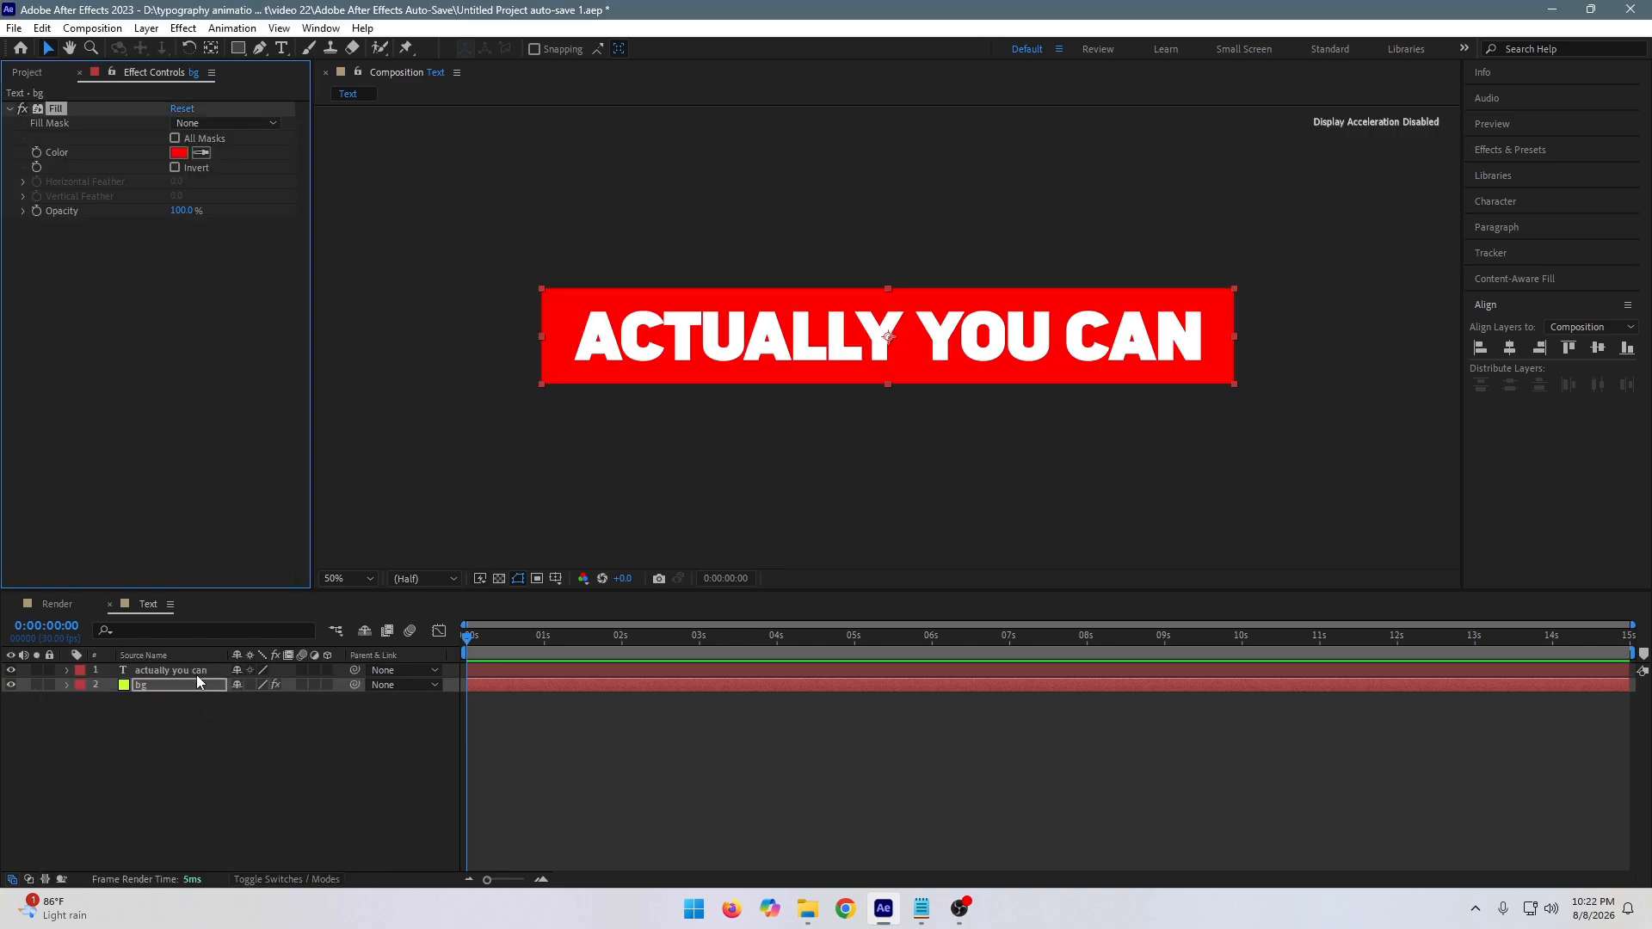
pyautogui.click(178, 153)
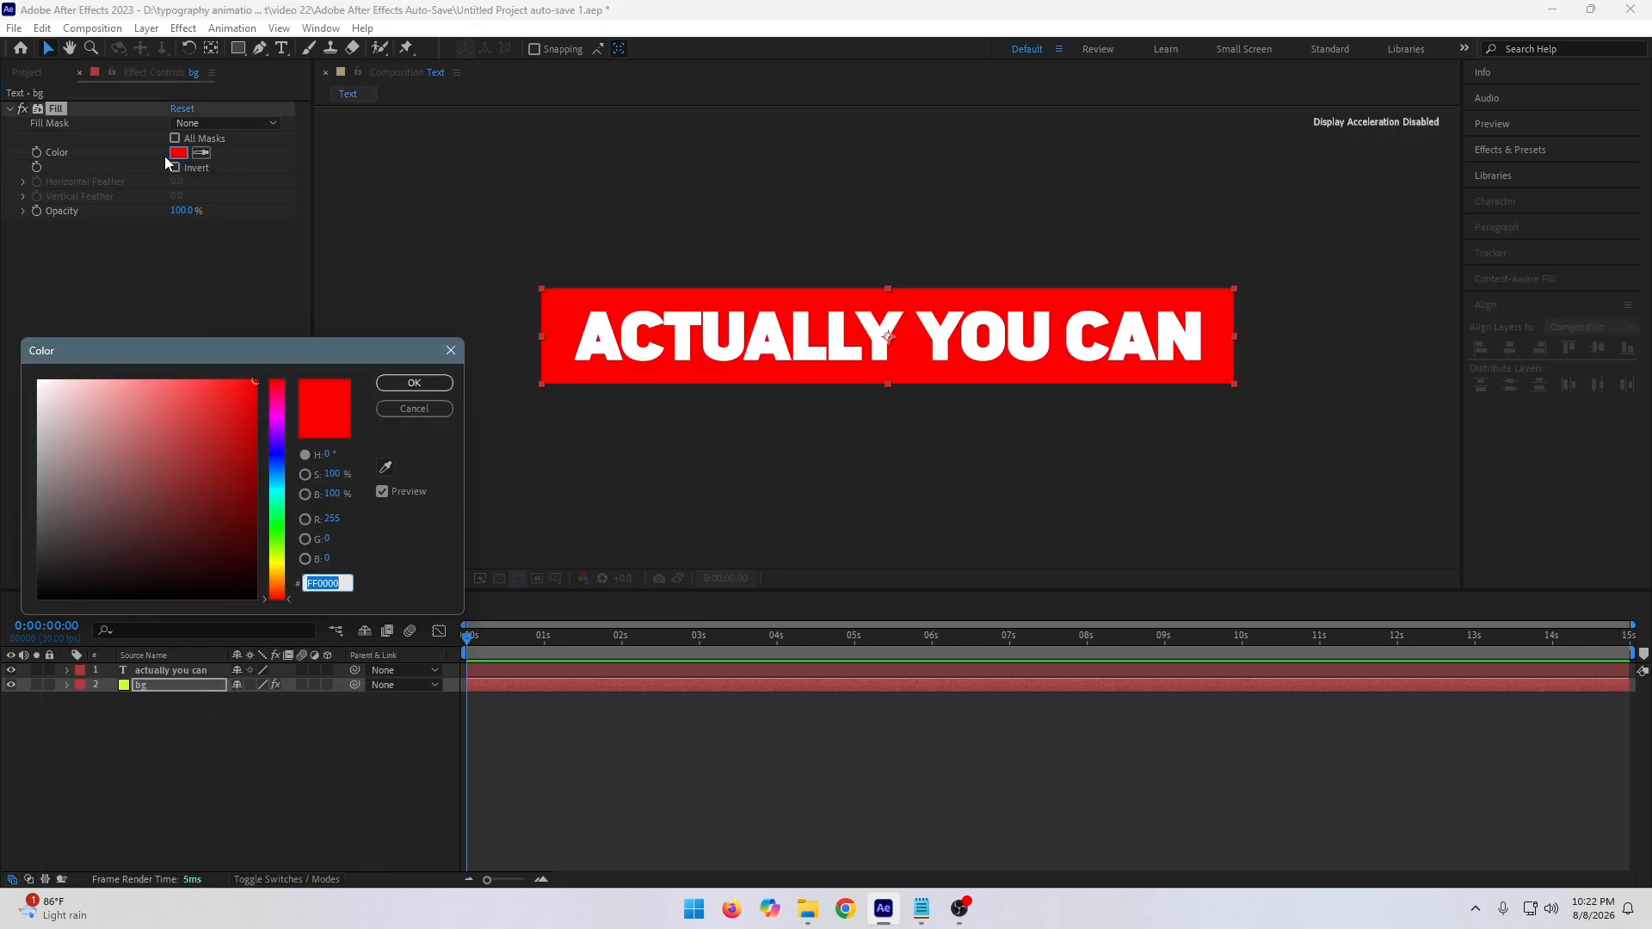
pyautogui.click(277, 500)
pyautogui.moveTo(280, 505)
pyautogui.mouseDown()
pyautogui.moveTo(279, 483)
pyautogui.moveTo(255, 551)
pyautogui.mouseUp()
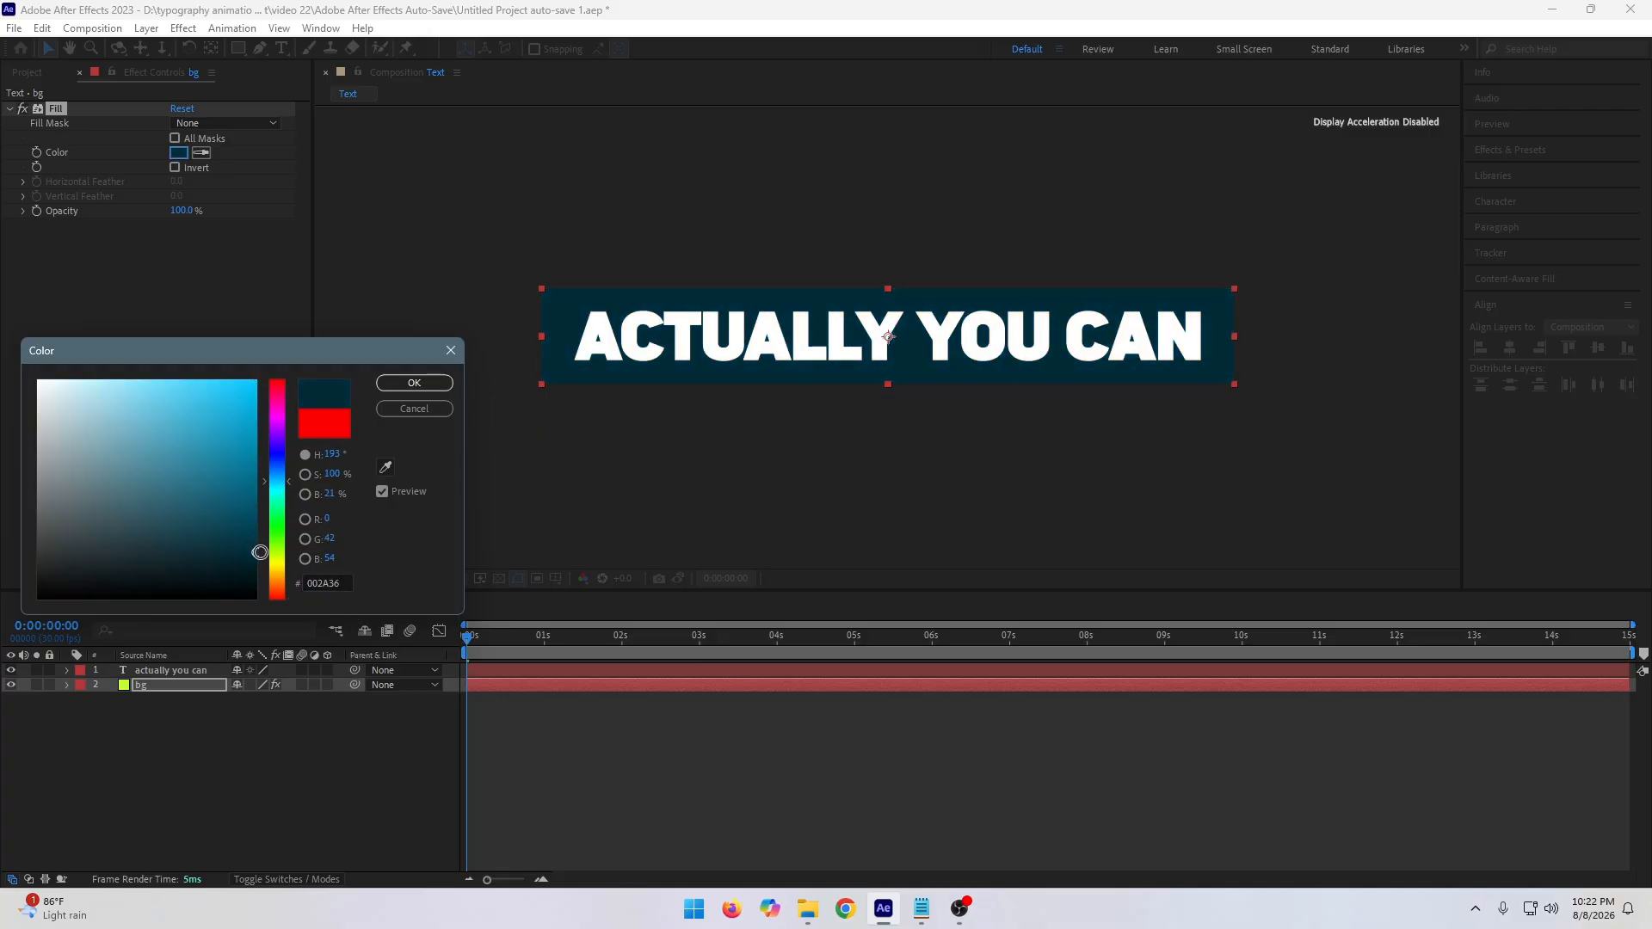
pyautogui.click(414, 383)
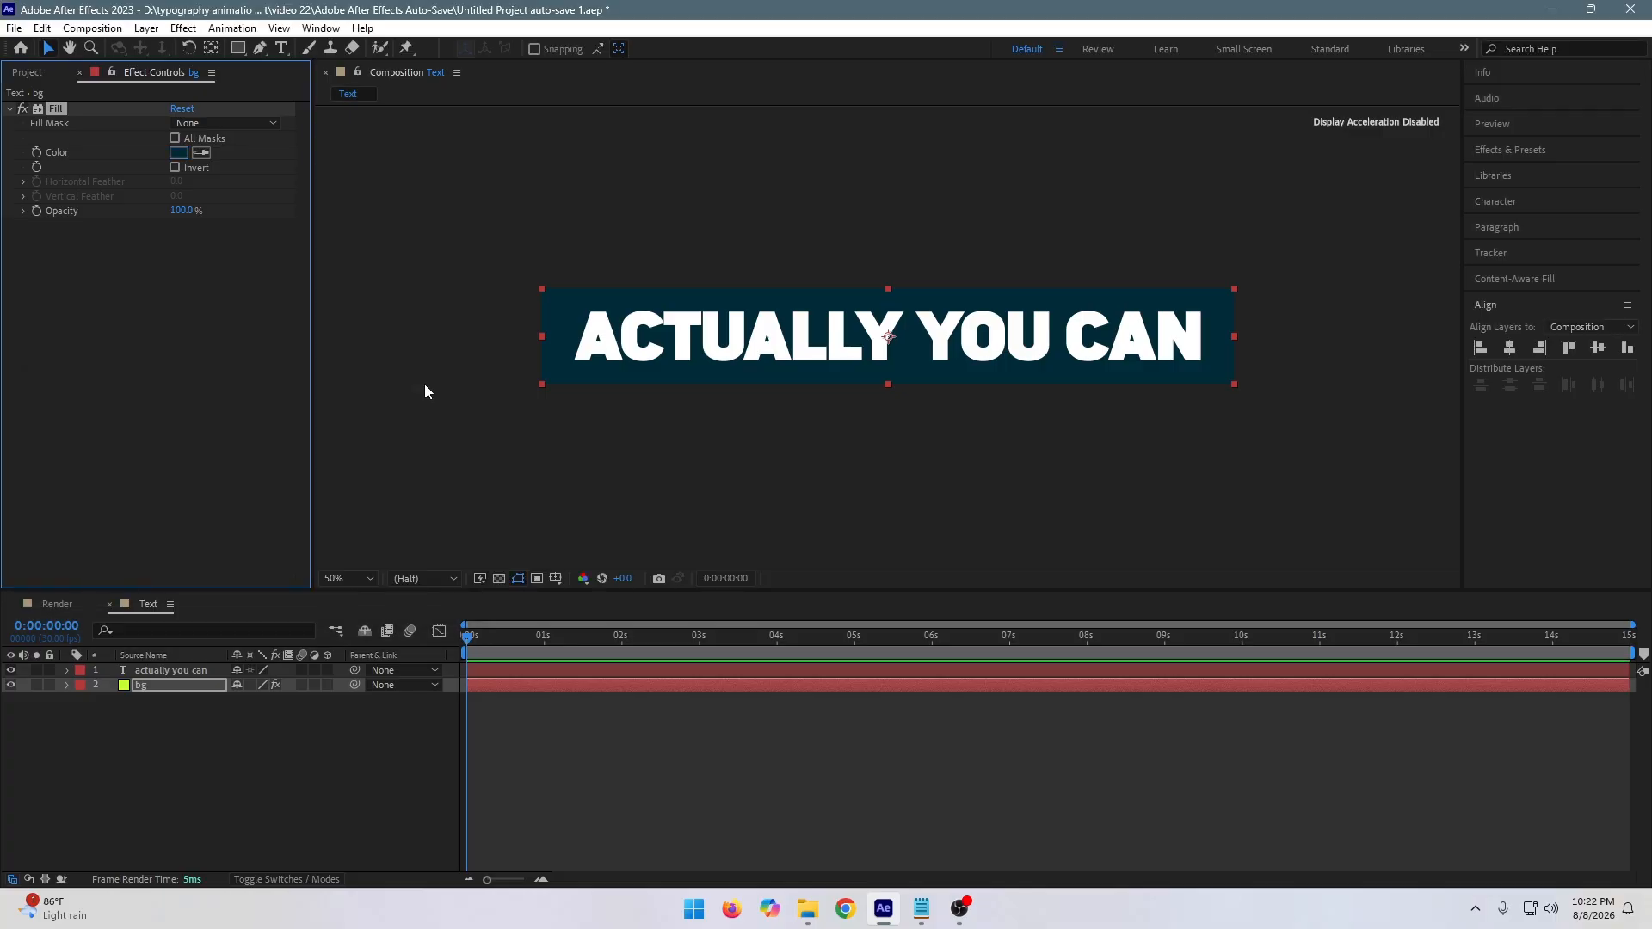
# Import the white line-pattern JPG and place it between the title and bg layers.
pyautogui.click(24, 76)
pyautogui.click(102, 367)
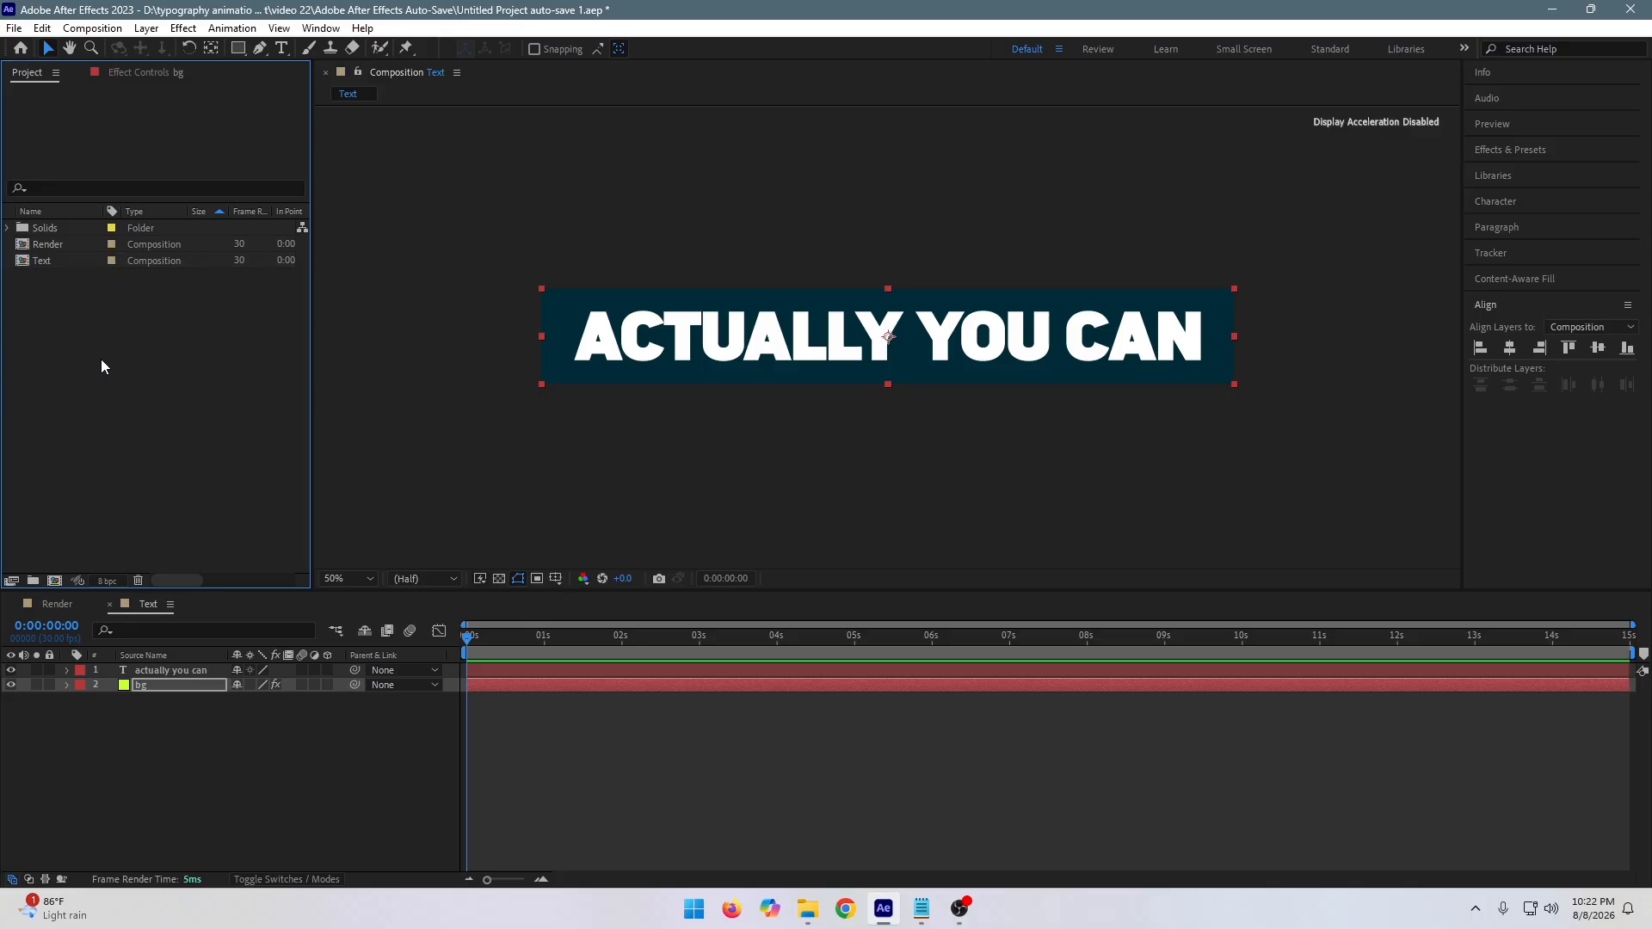
pyautogui.doubleClick(101, 366)
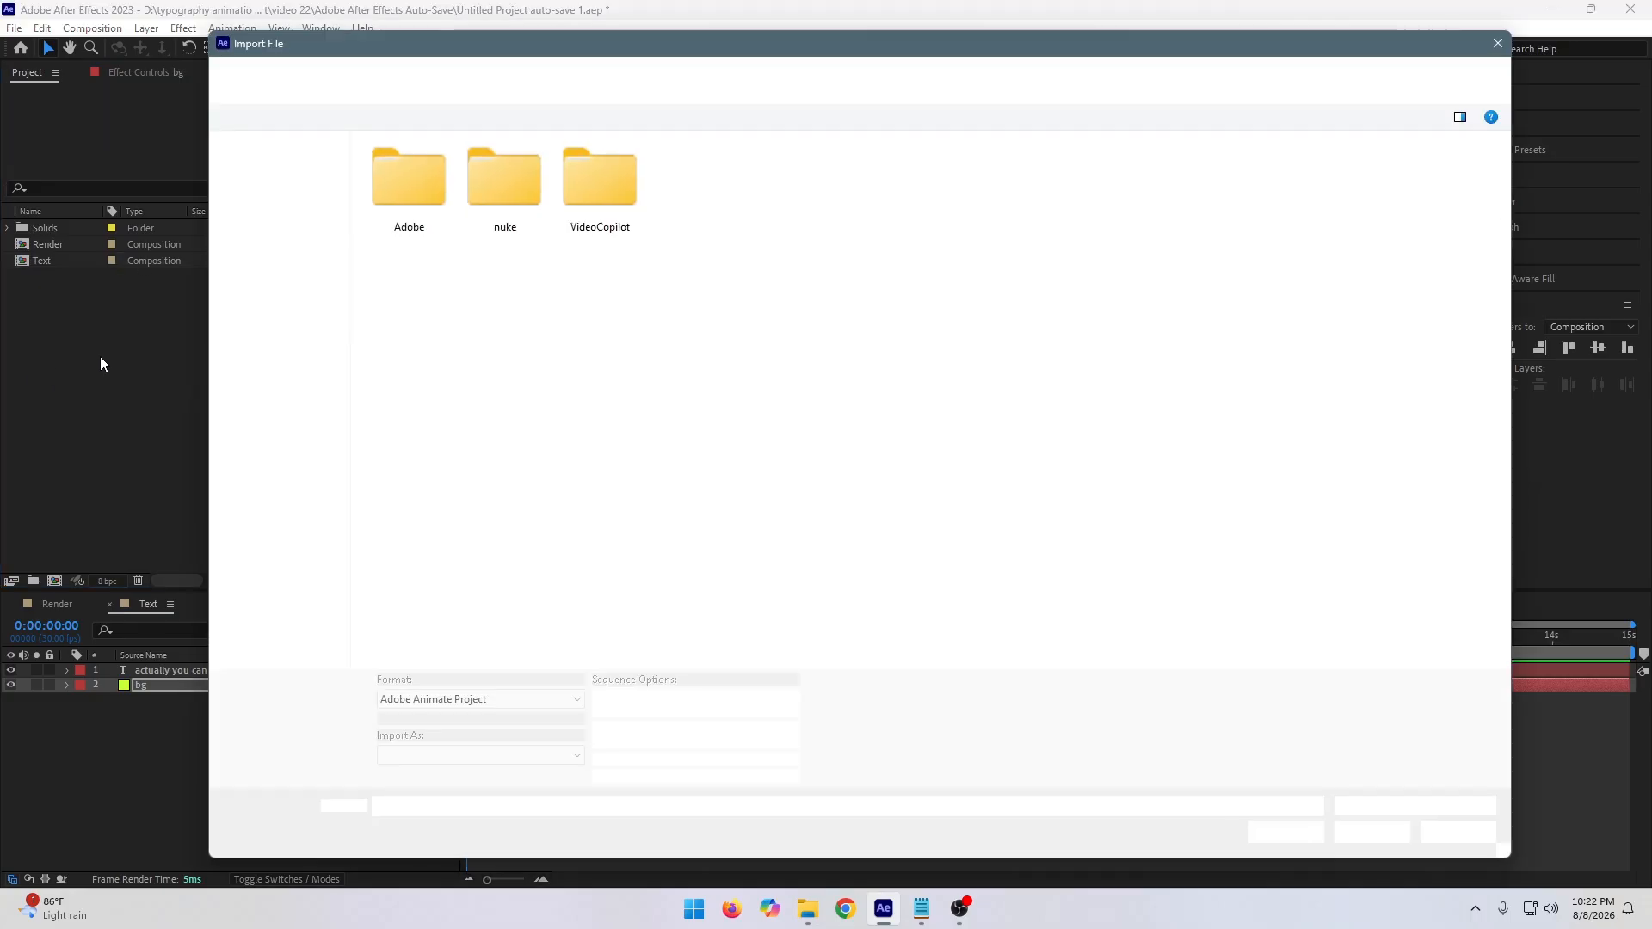
pyautogui.click(274, 426)
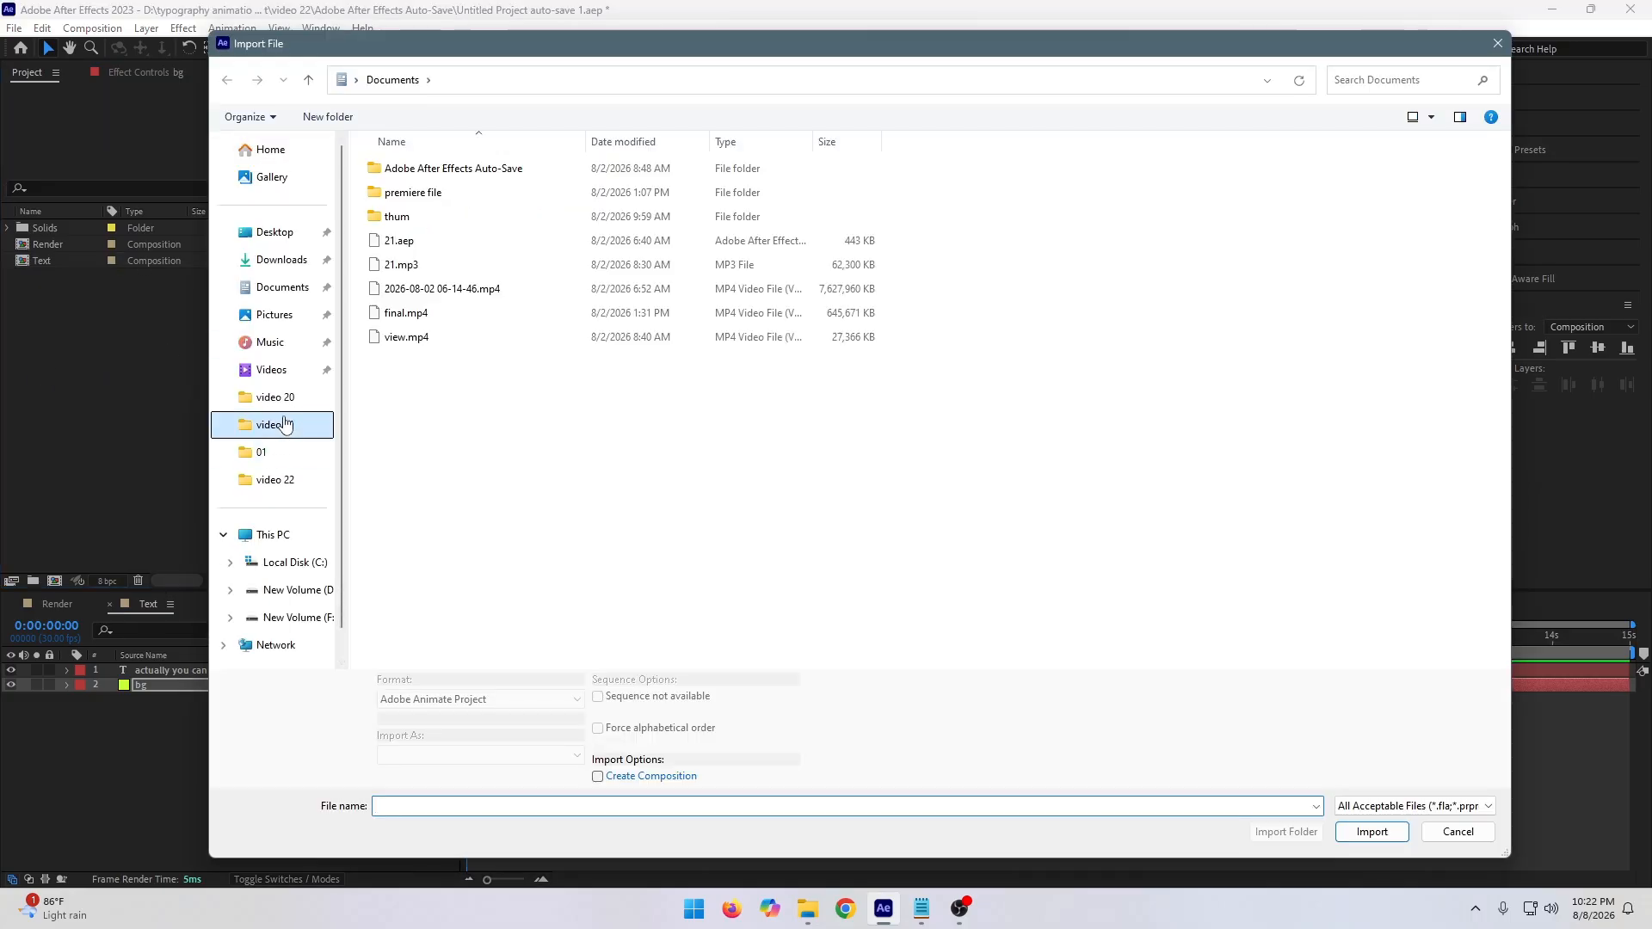
pyautogui.click(1358, 825)
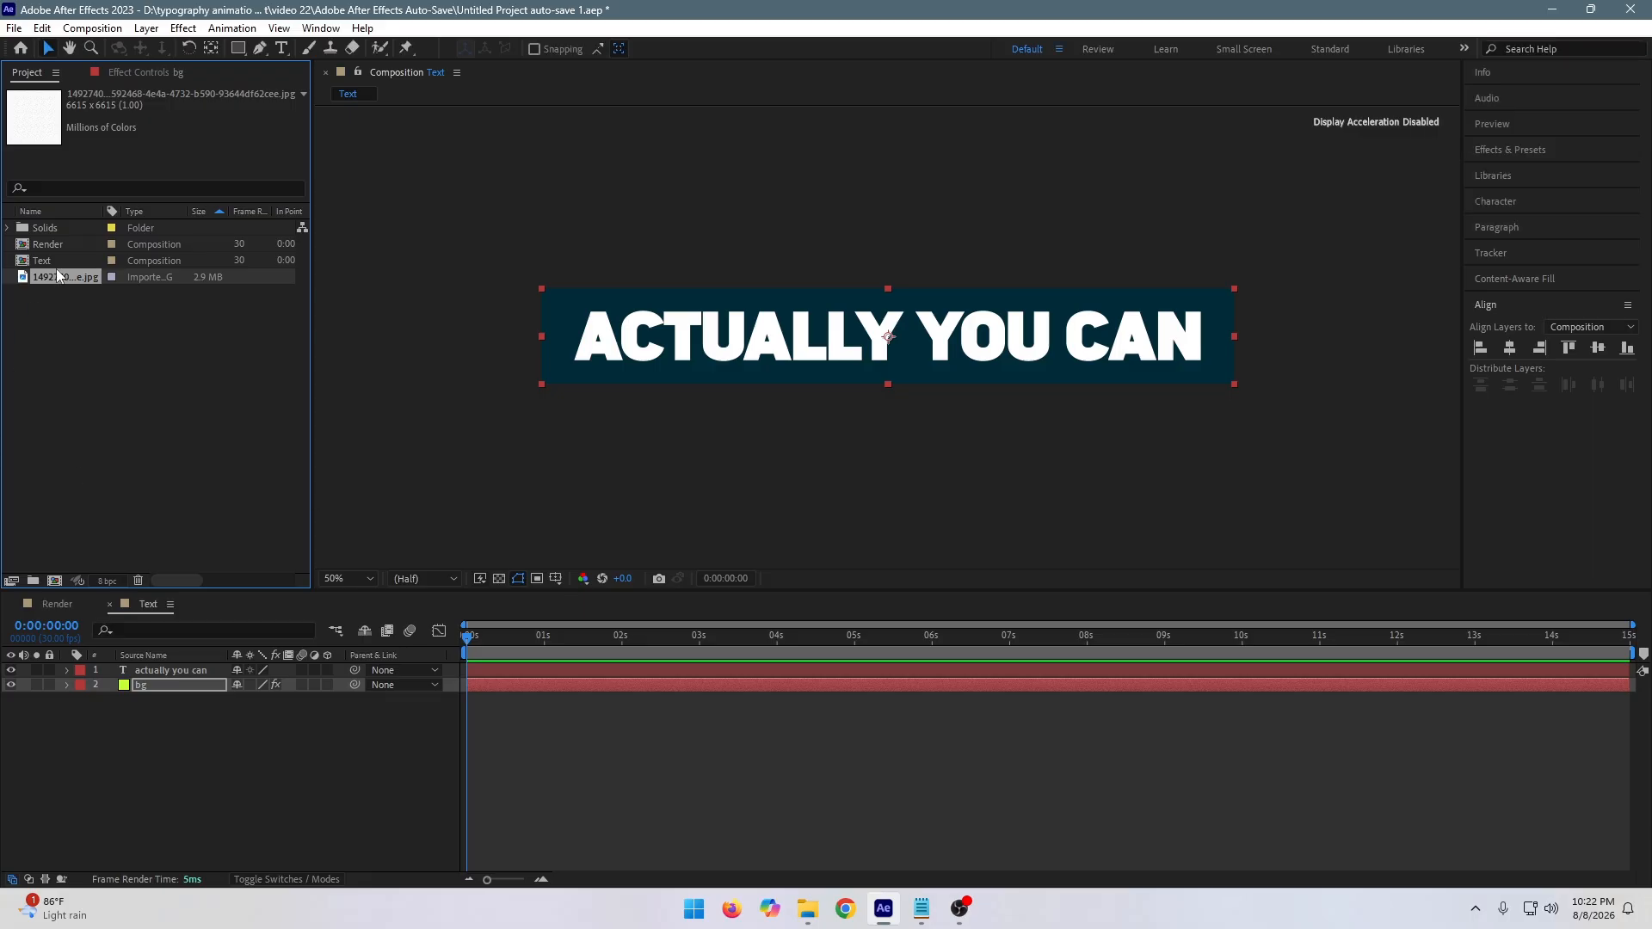
pyautogui.moveTo(57, 279); pyautogui.dragTo(168, 674)
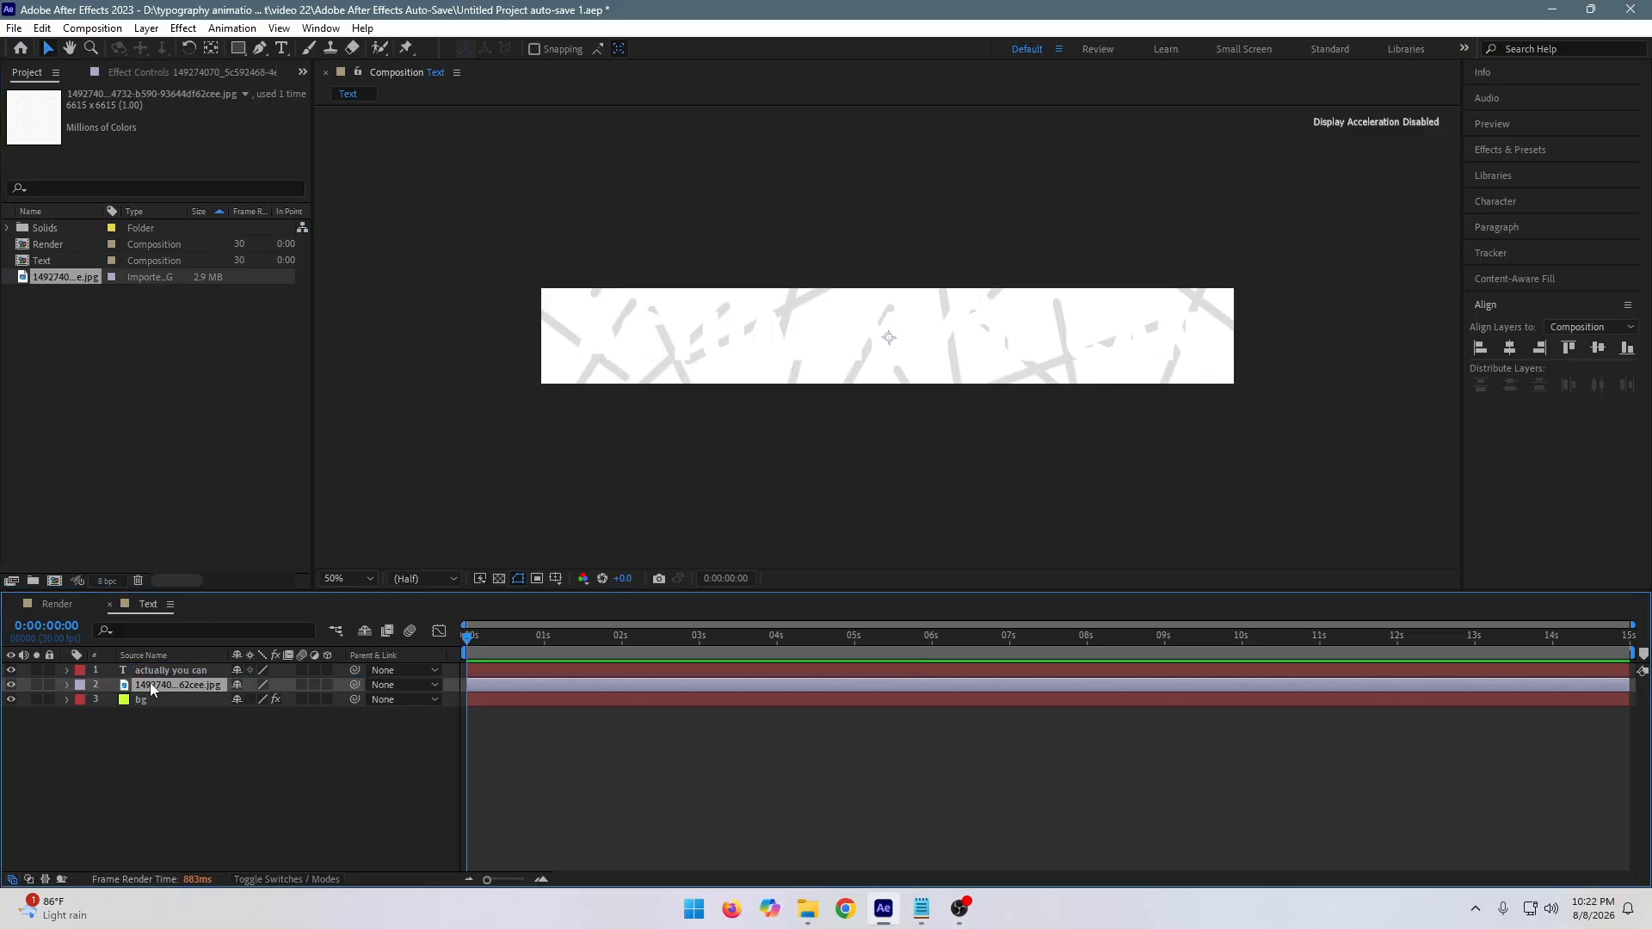
# Scale the pattern image layer to 26% and set its blending mode to Overlay, and deselect it.
pyautogui.press('s')
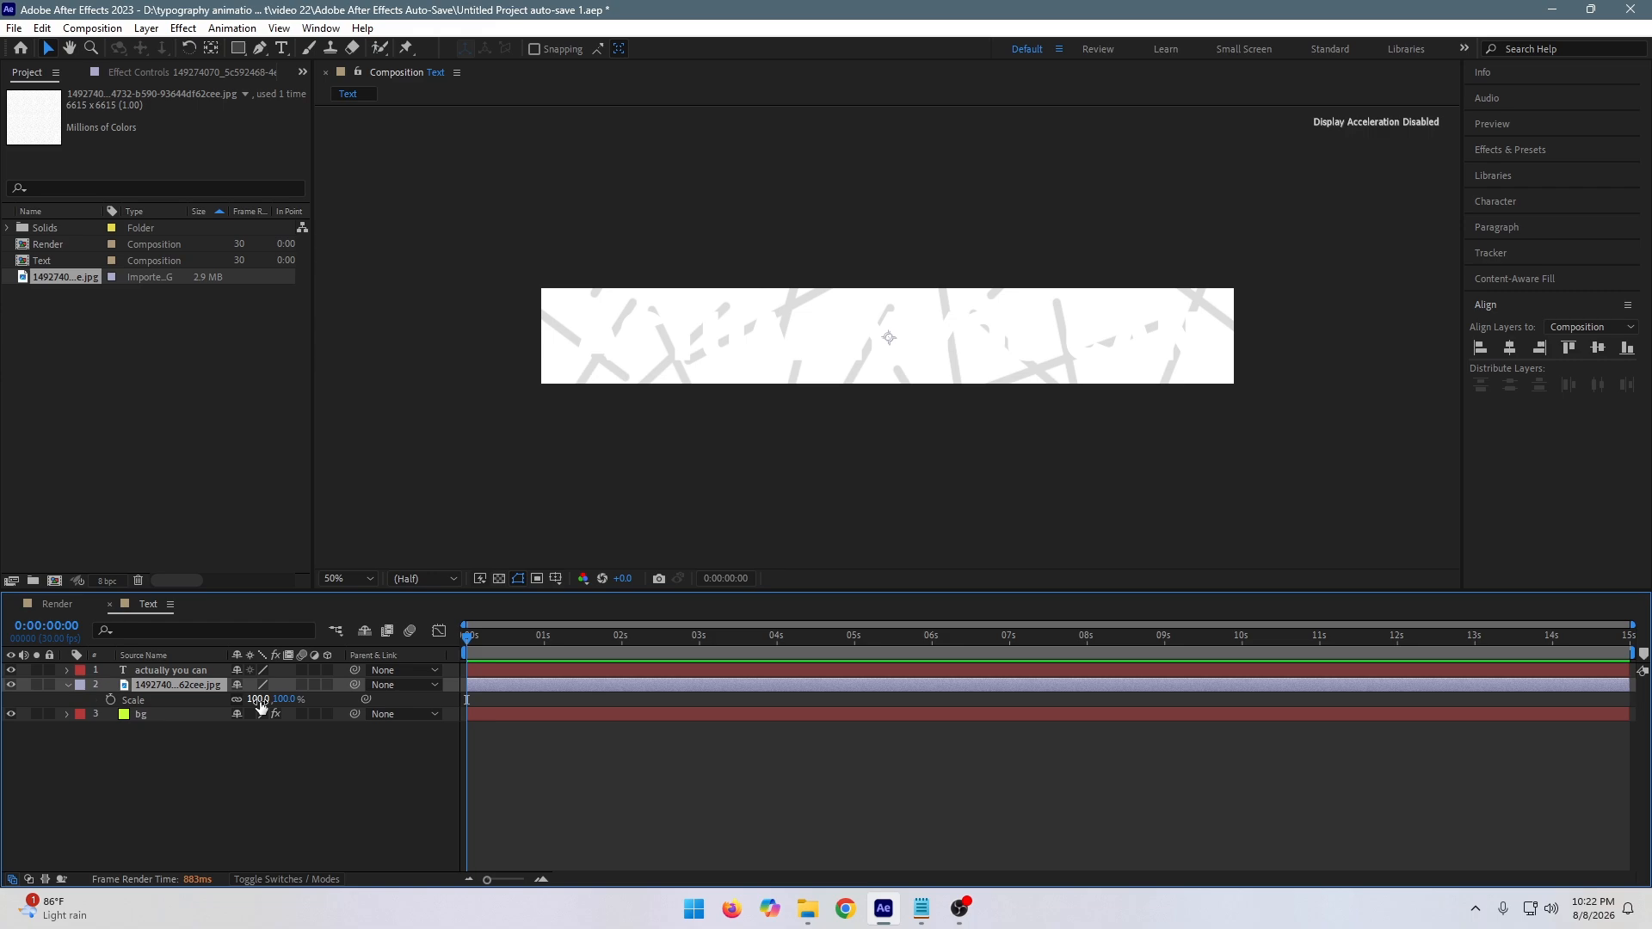
pyautogui.moveTo(261, 706); pyautogui.dragTo(215, 720)
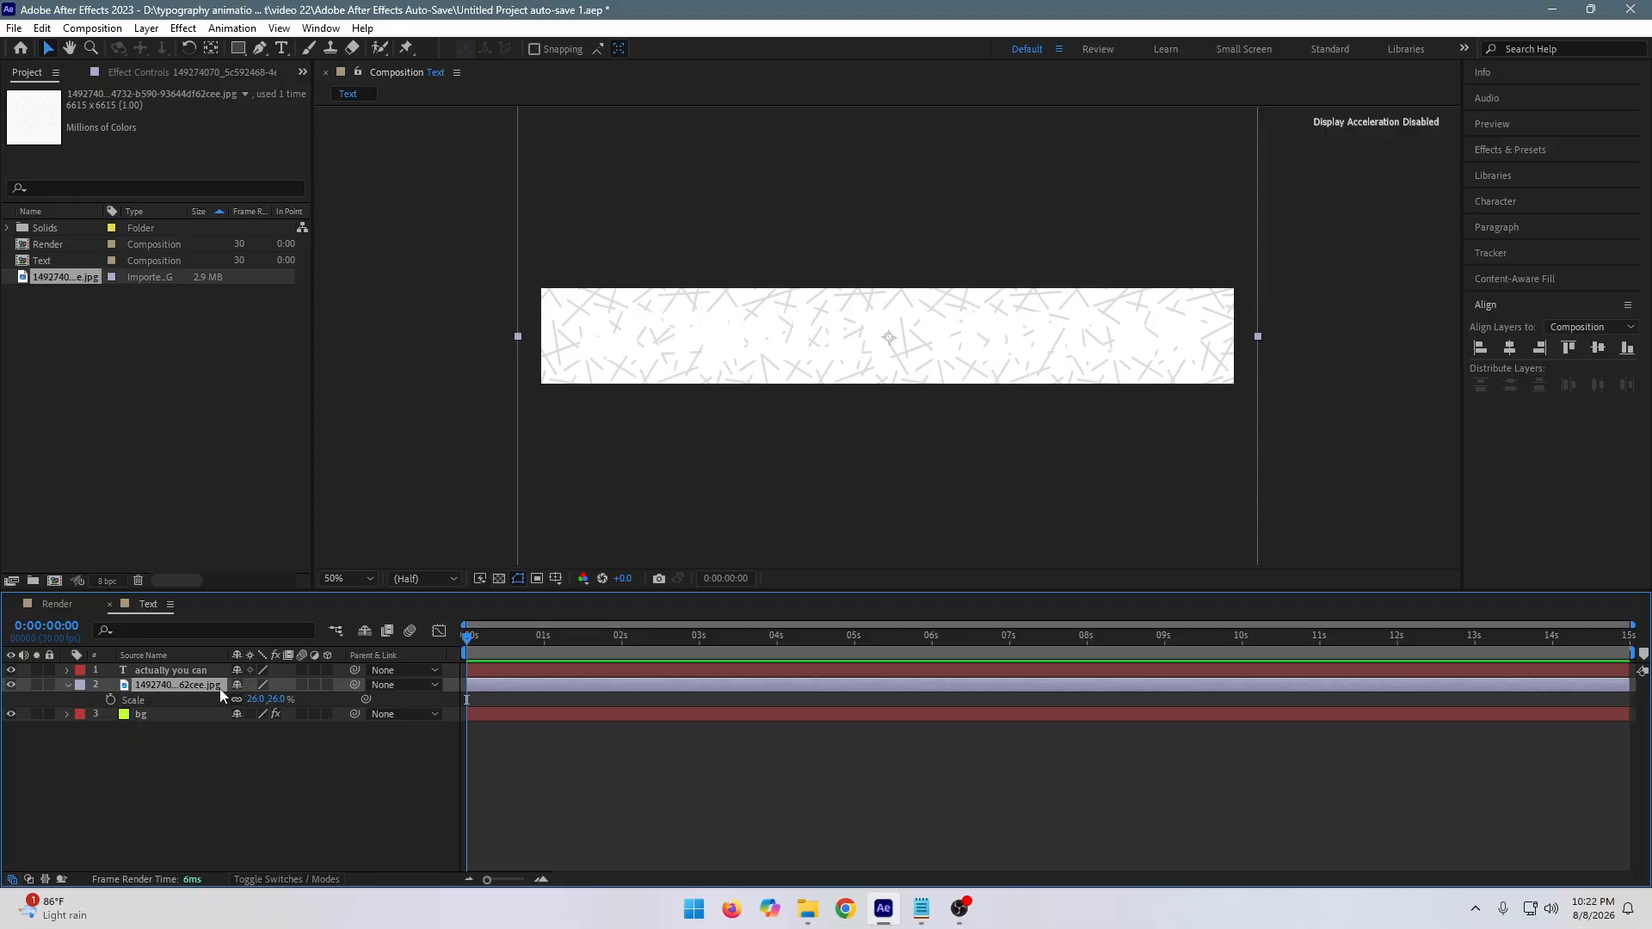
pyautogui.click(276, 878)
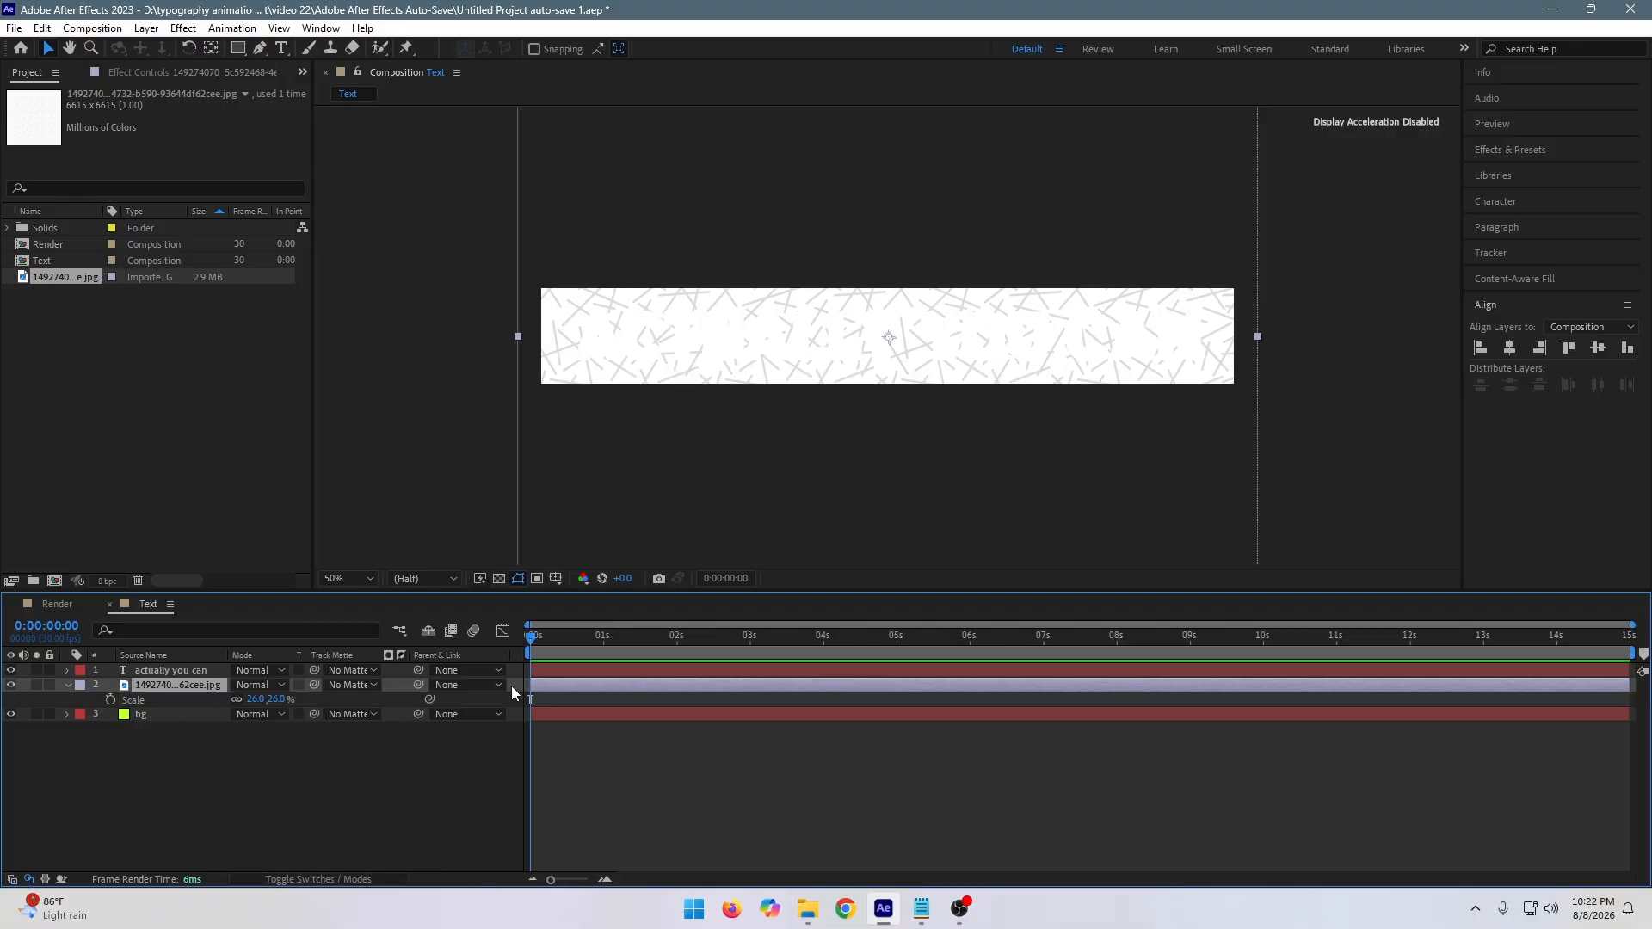
pyautogui.click(251, 685)
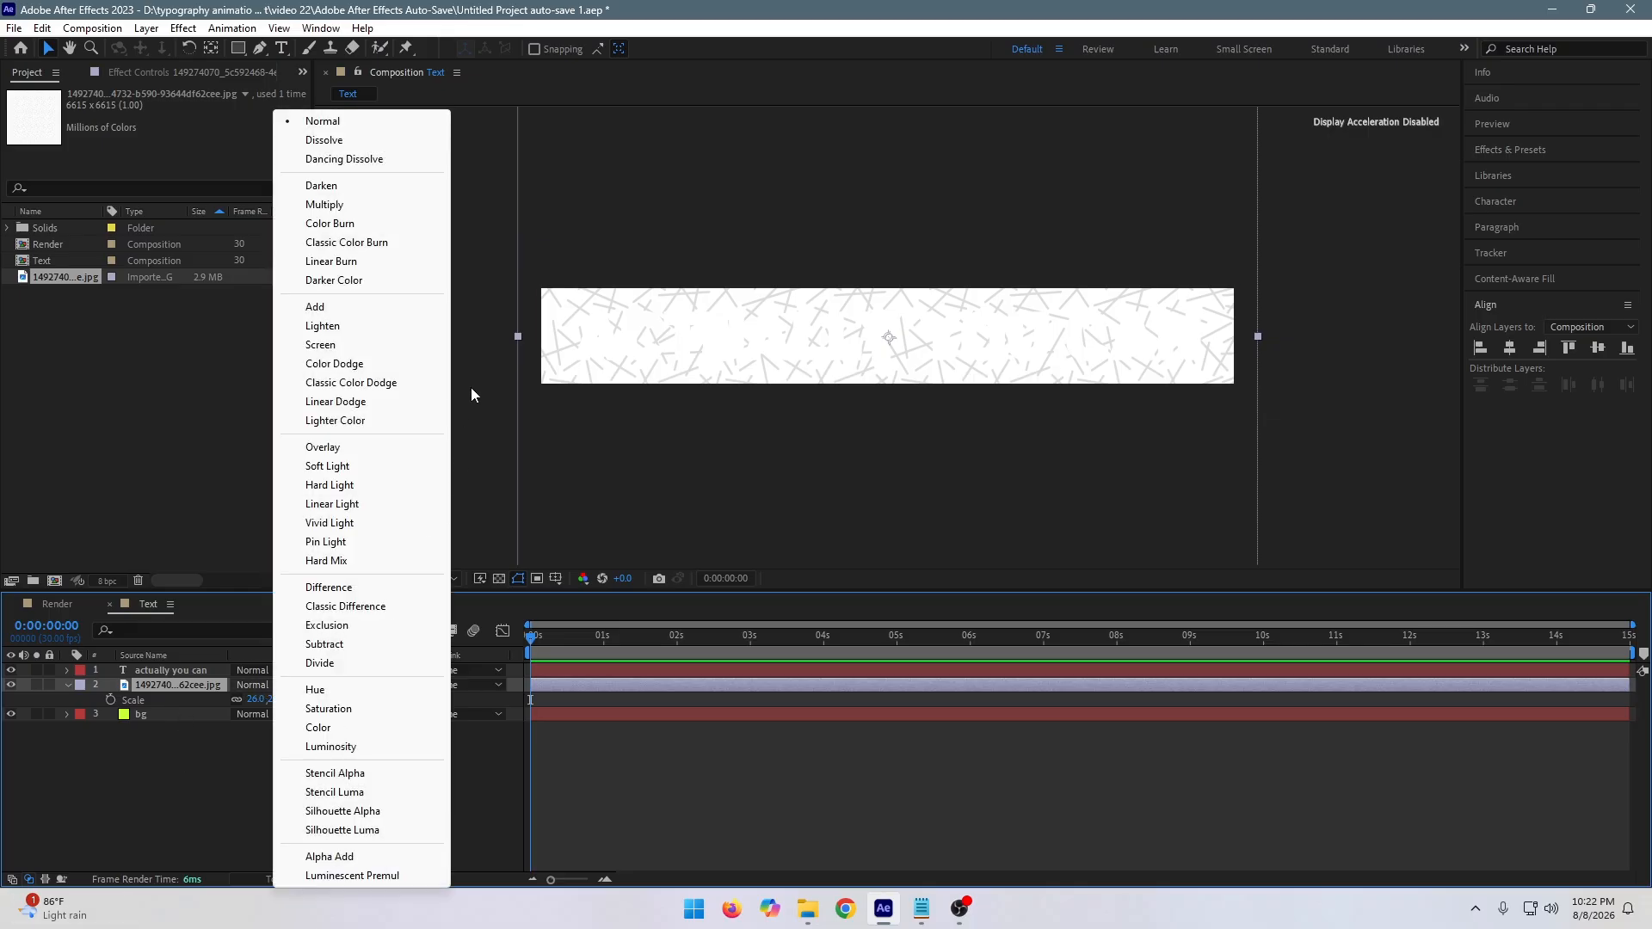
pyautogui.click(344, 447)
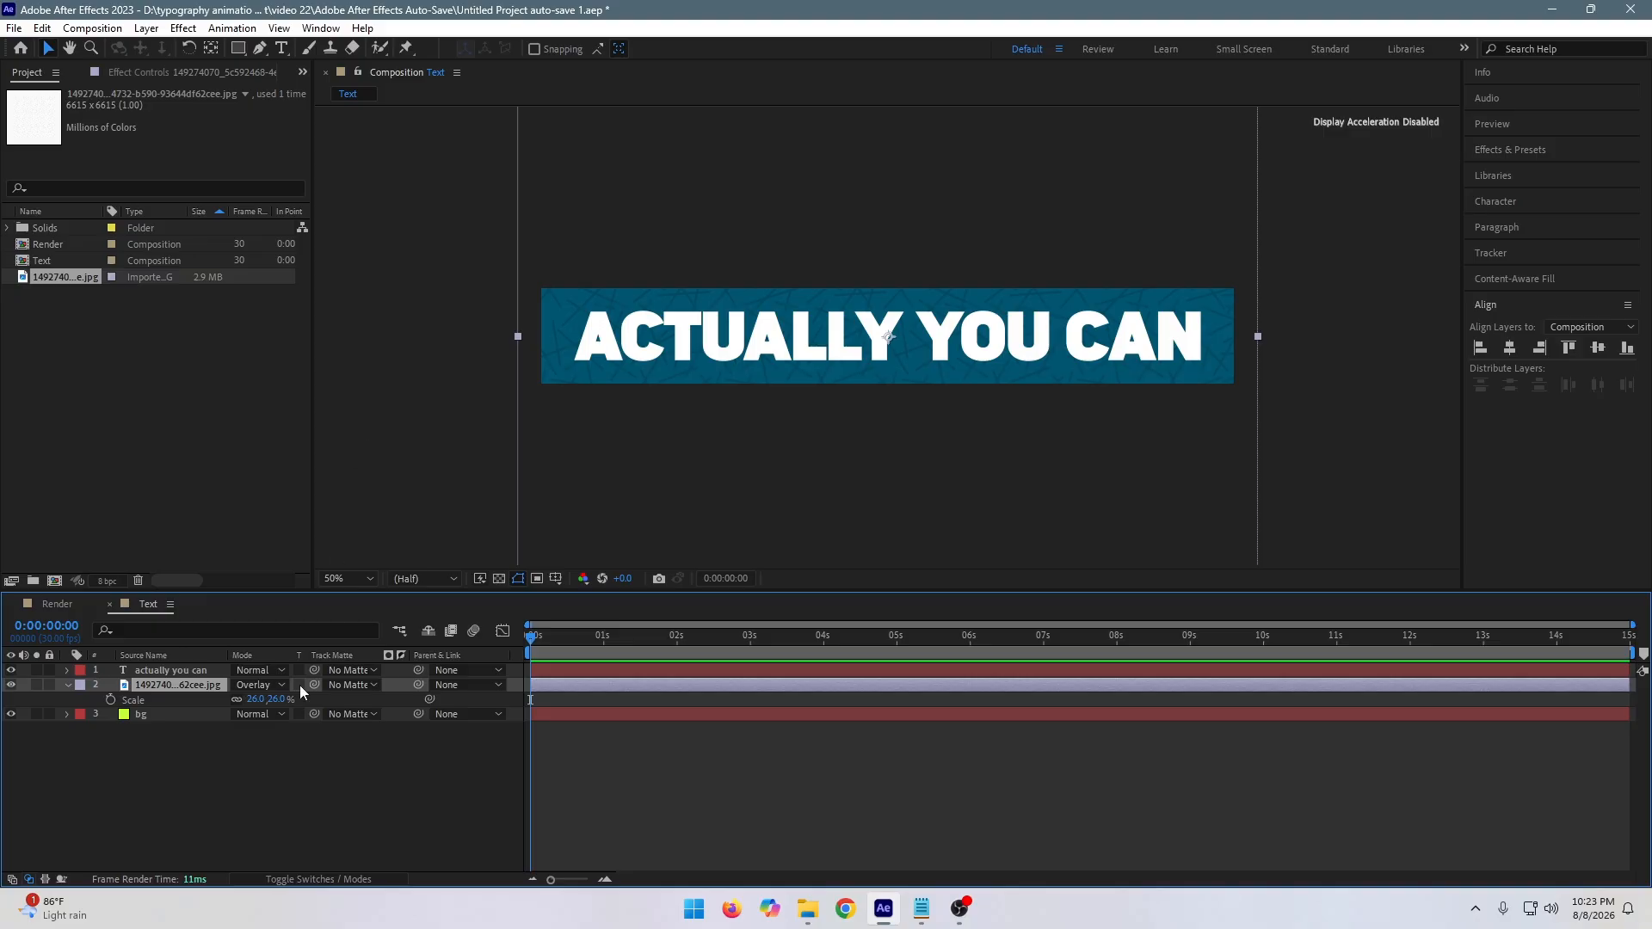
pyautogui.click(212, 780)
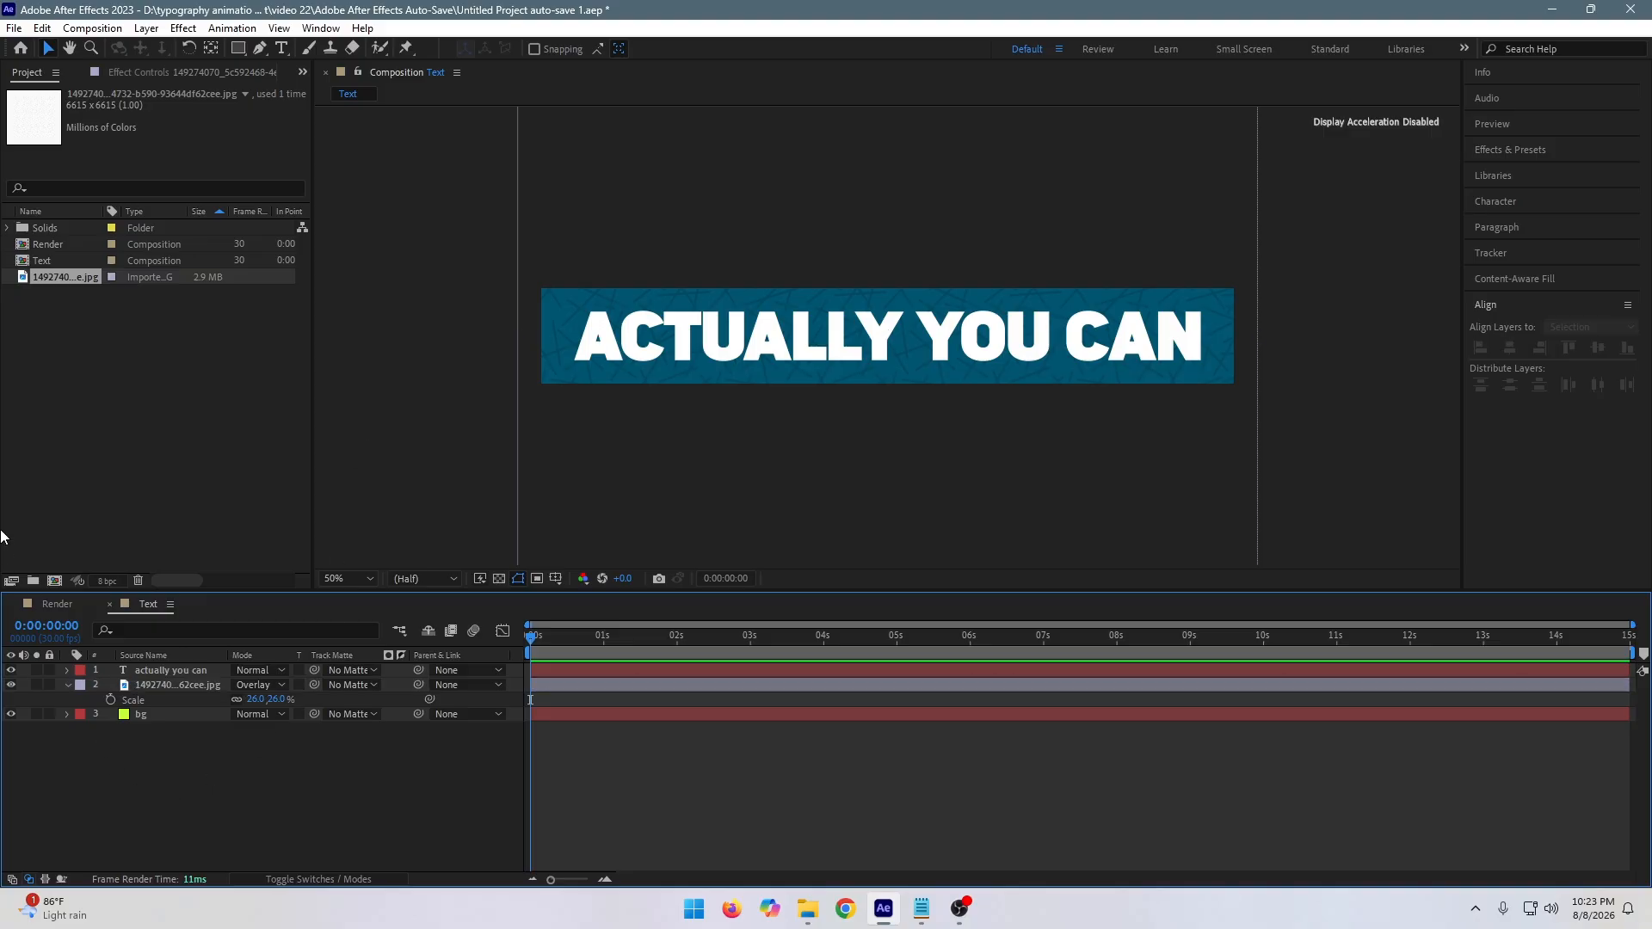
# Create a 1920x1080, 30 fps, 15-second composition named CC reptile and add the Text composition to it as a layer.
pyautogui.click(54, 580)
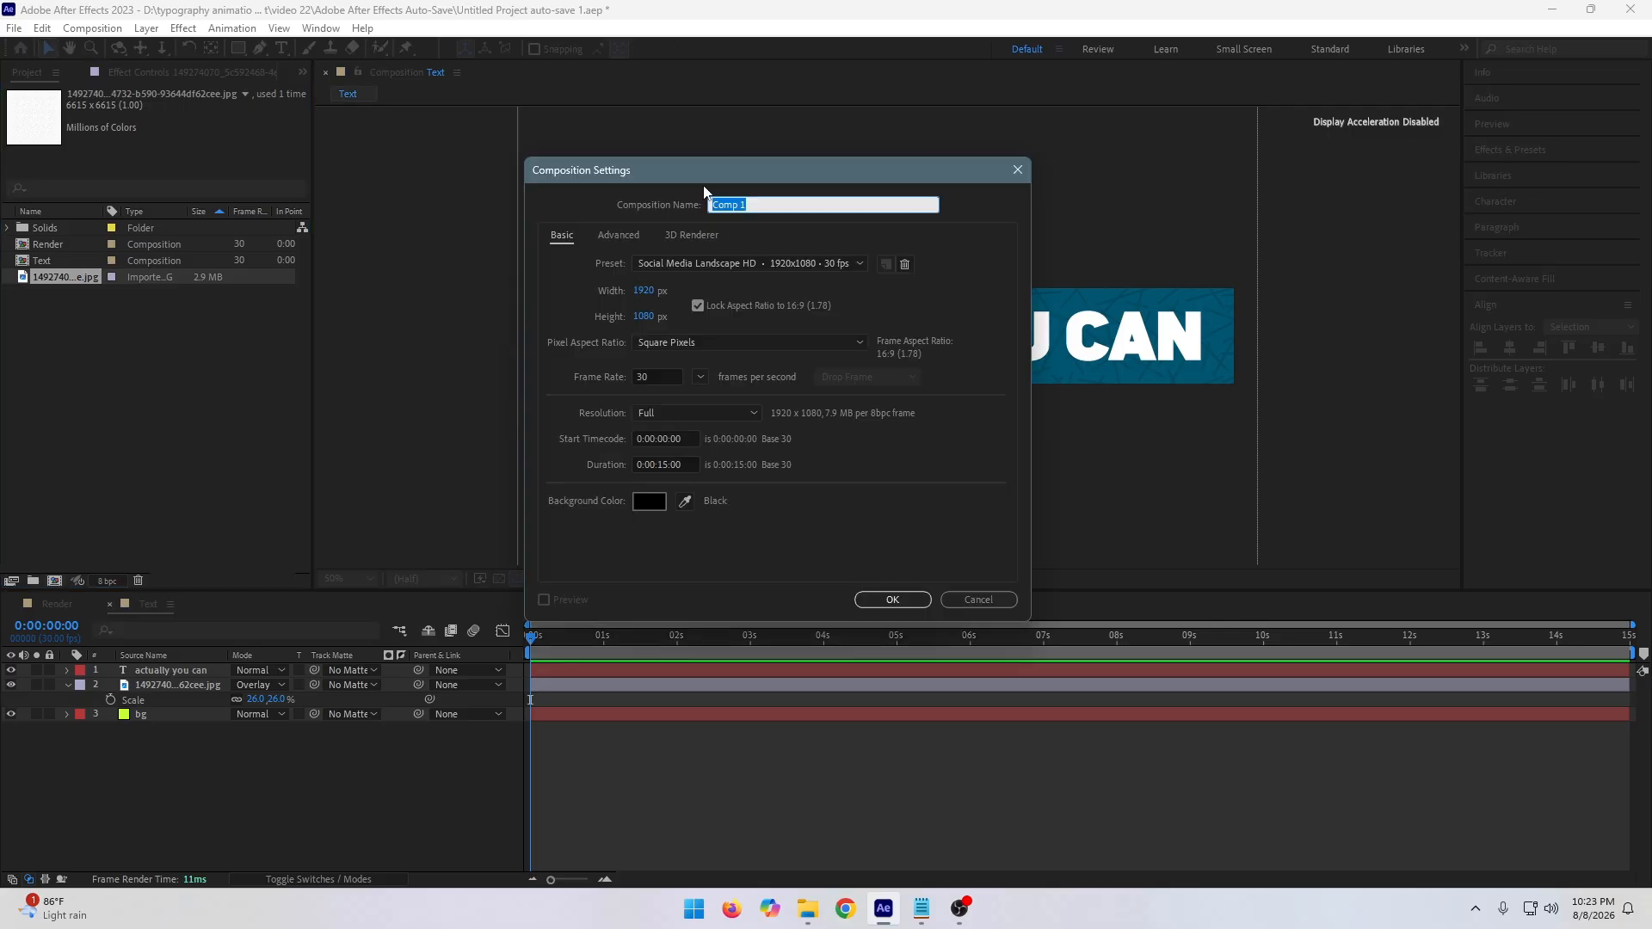
pyautogui.moveTo(692, 174); pyautogui.dragTo(546, 169)
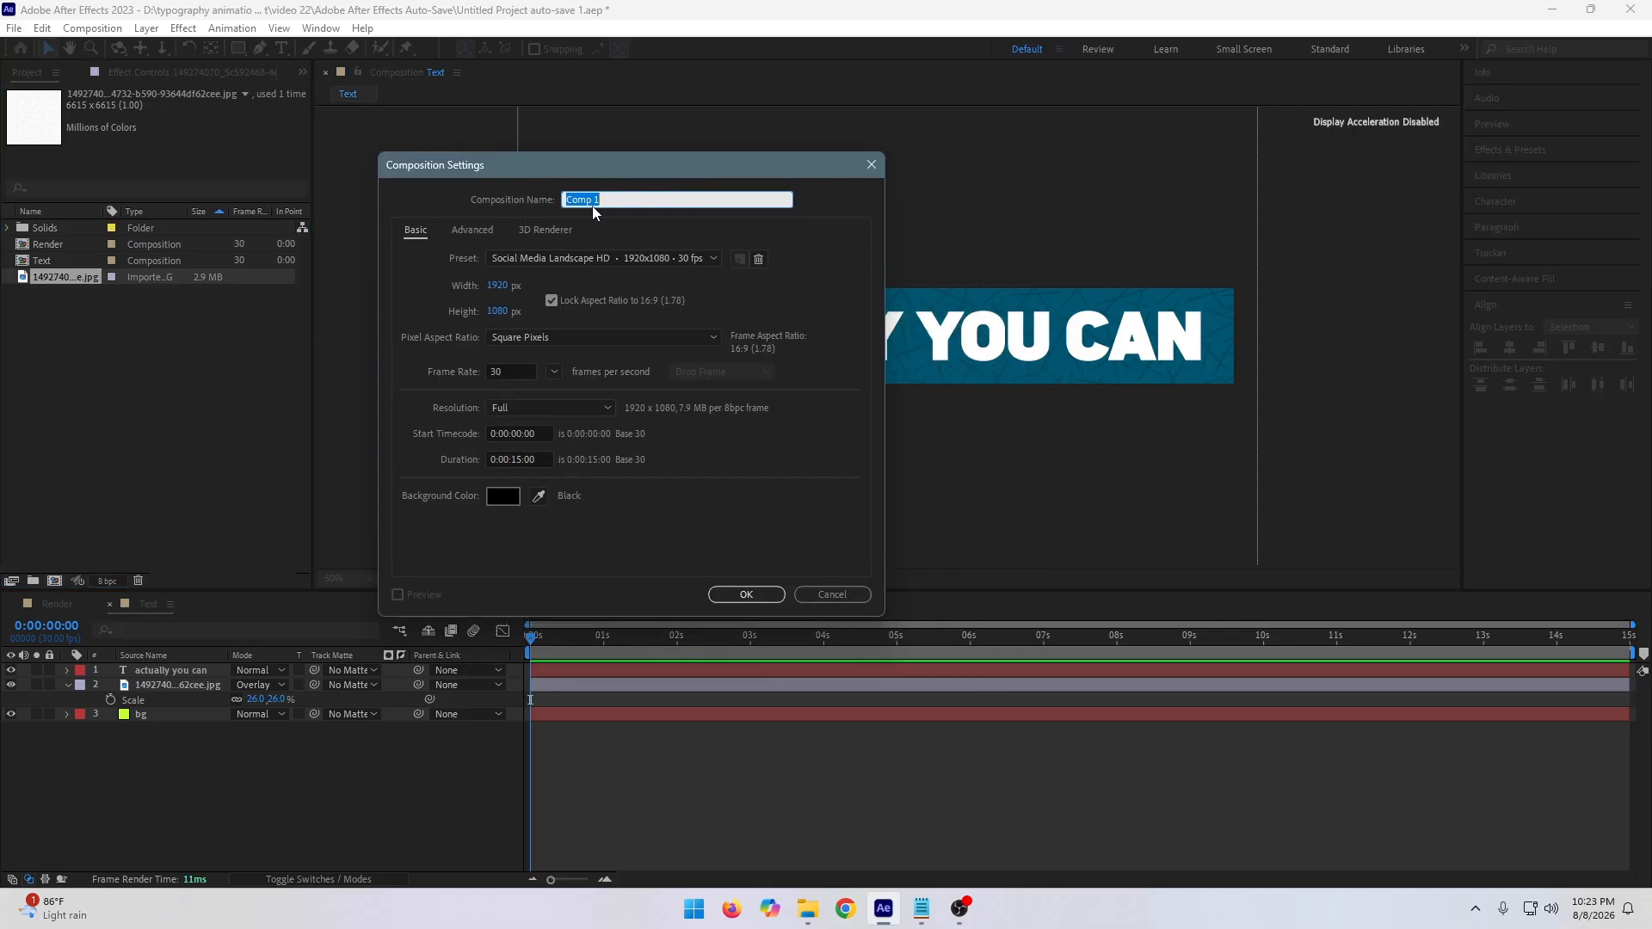
pyautogui.write('CC reptile')
pyautogui.click(742, 595)
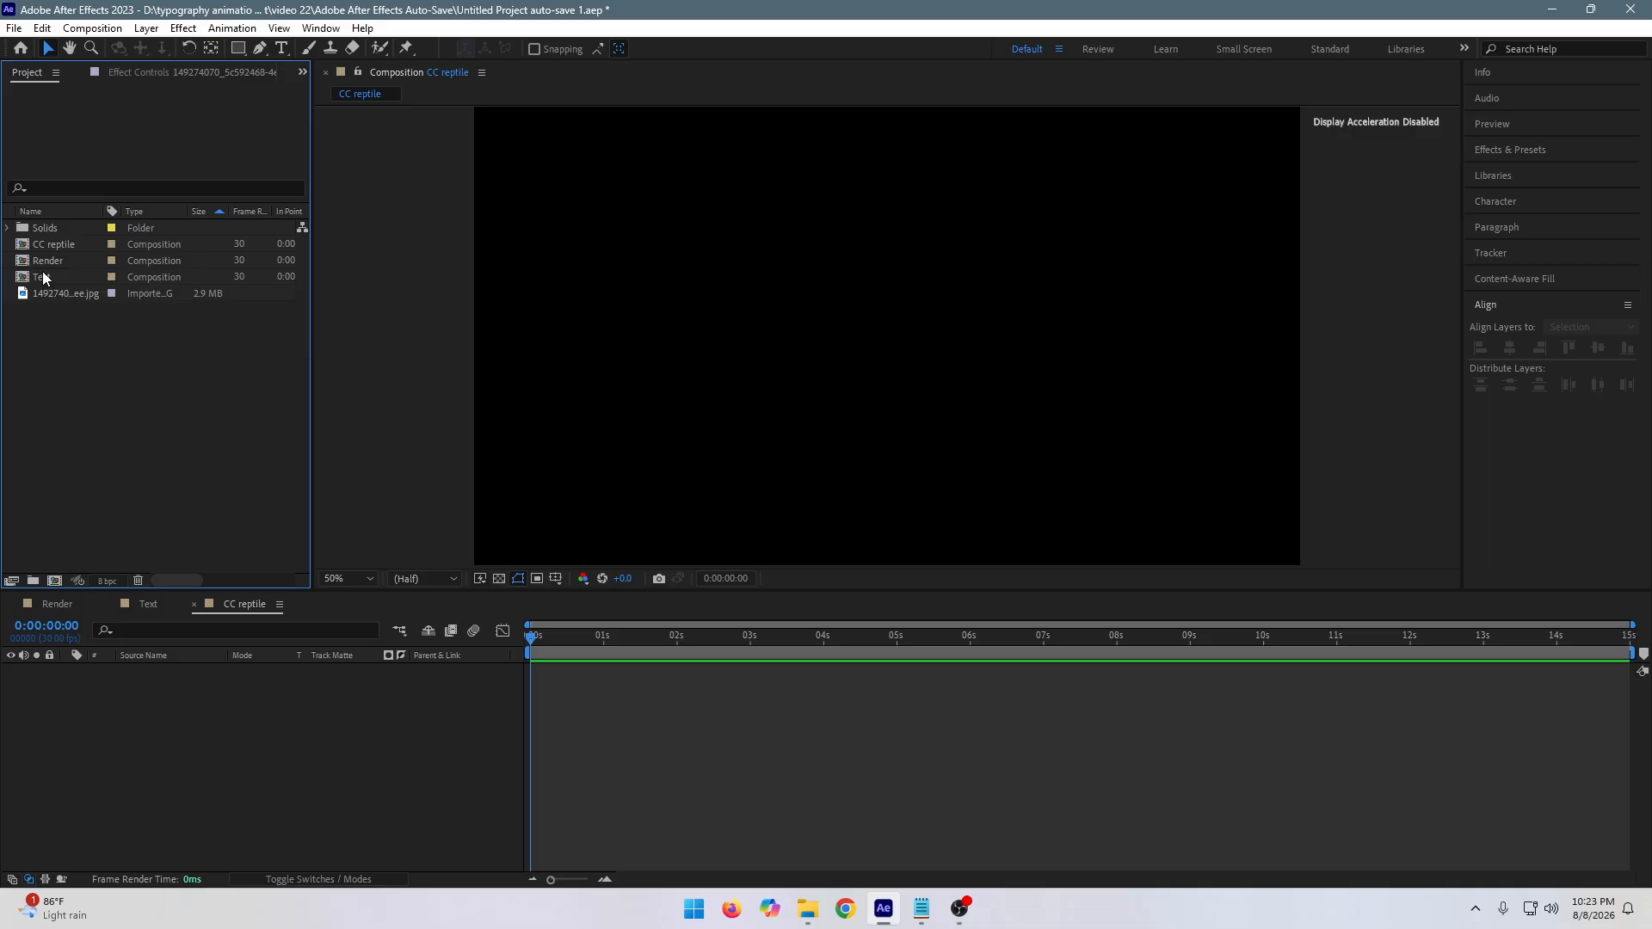
pyautogui.moveTo(43, 277); pyautogui.dragTo(216, 683)
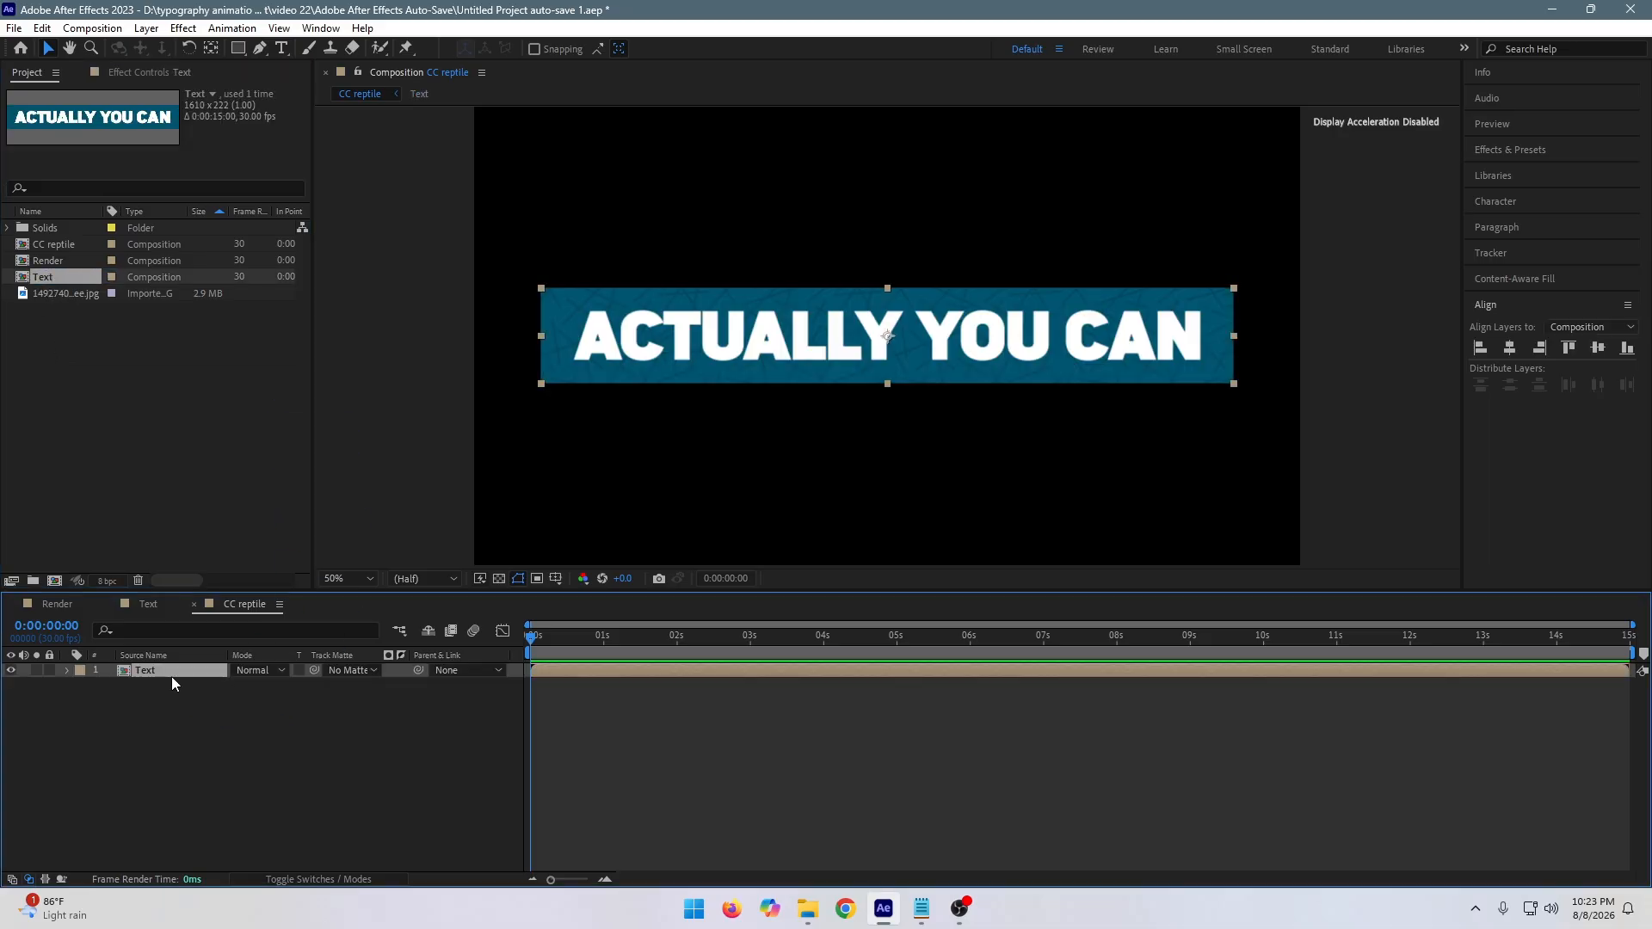
# Apply the CC RepeTile effect to the Text layer and set Expand Right and Expand Left to 1000.
pyautogui.hotkey('ctrl', 'space')
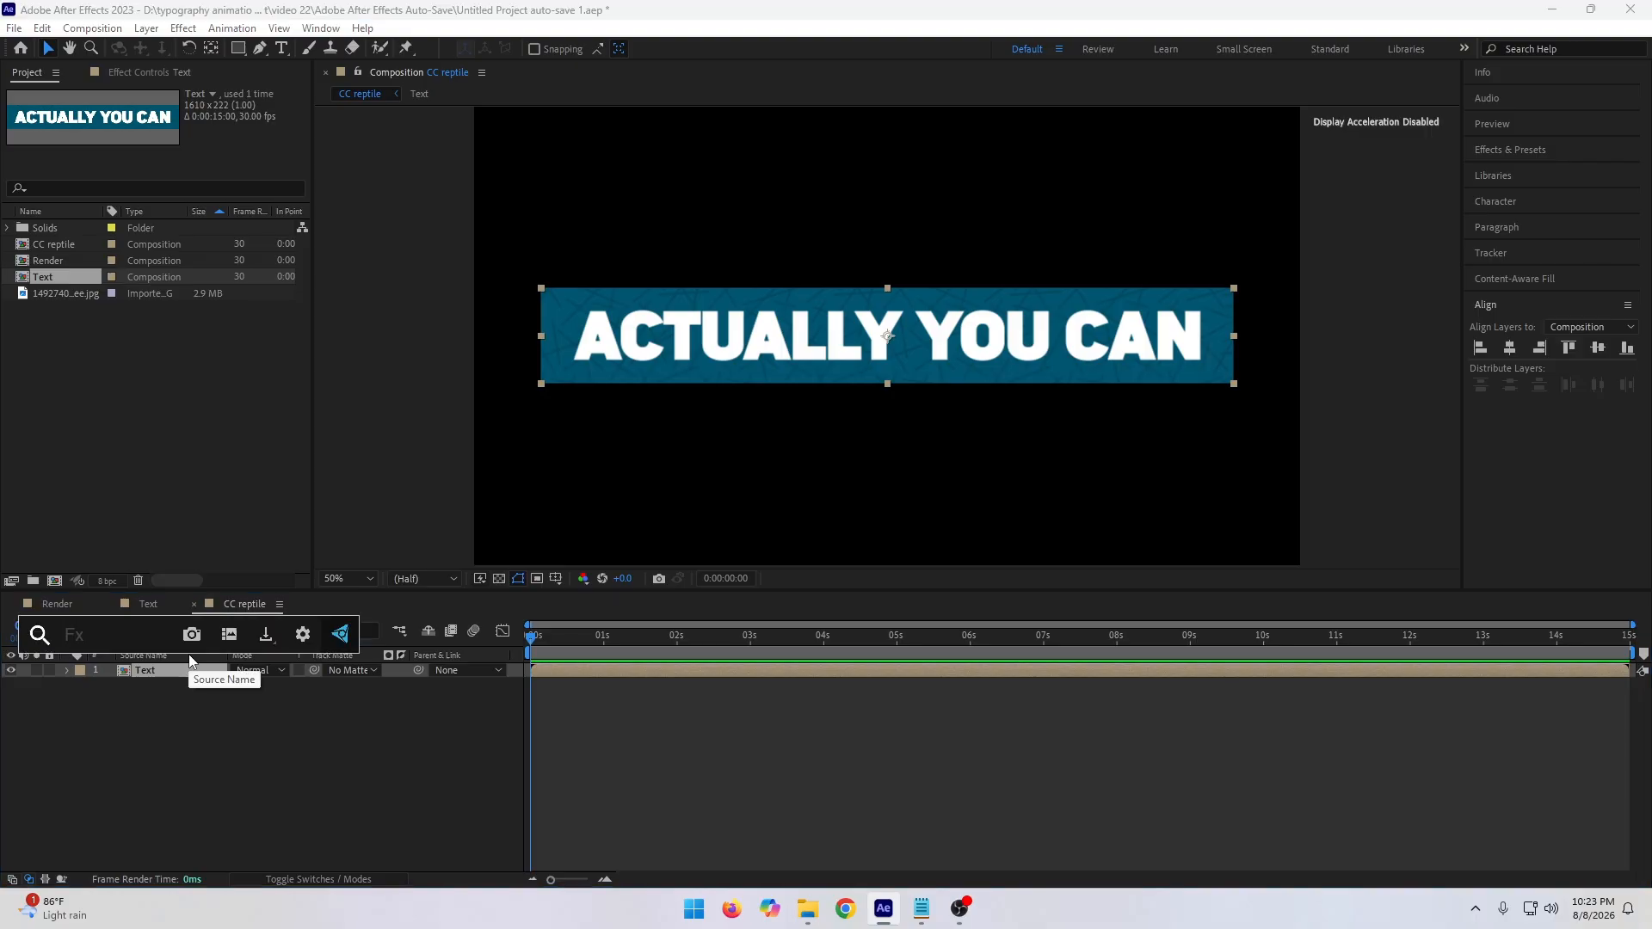
pyautogui.write('cc re')
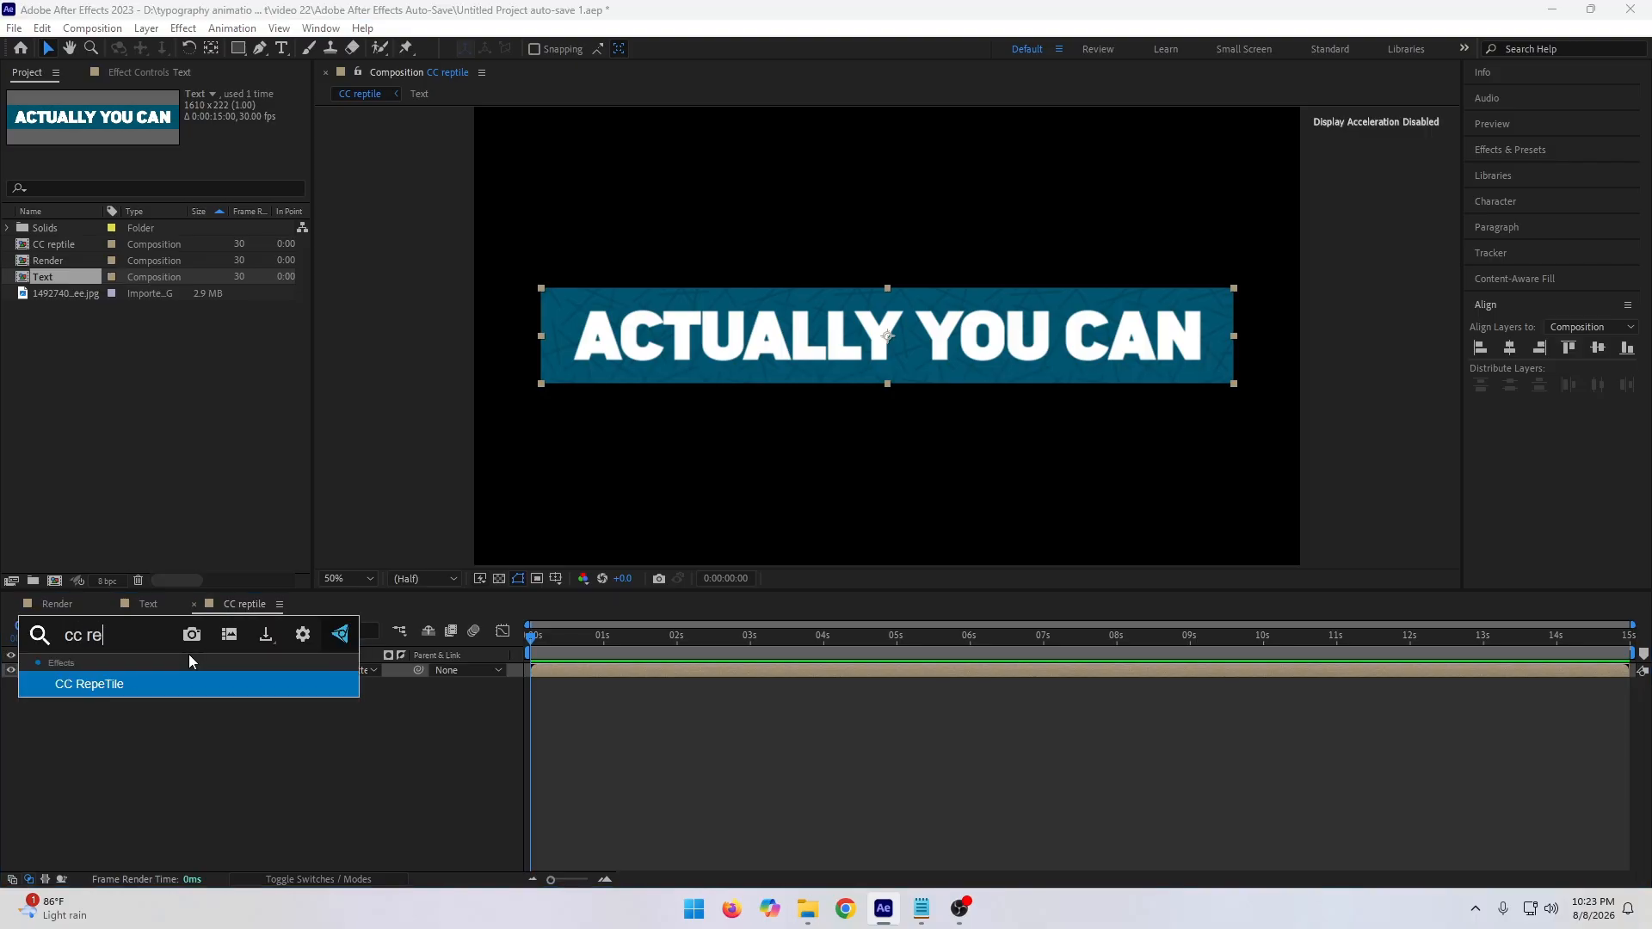
pyautogui.press('Return')
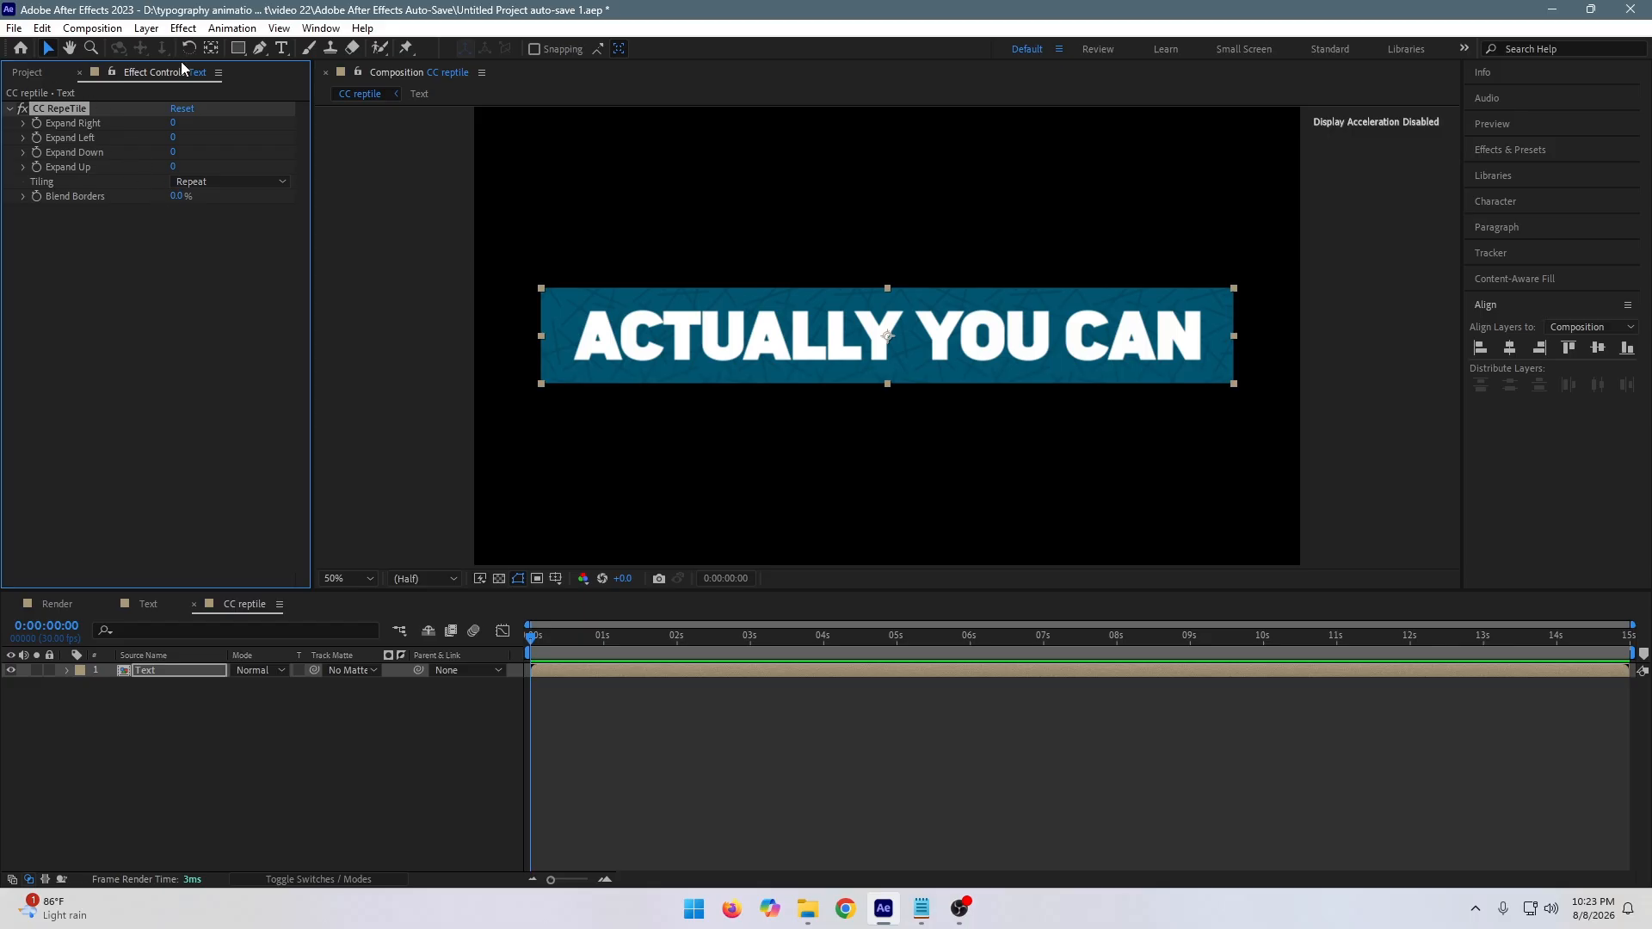
pyautogui.click(173, 123)
pyautogui.write('1000')
pyautogui.press('Return')
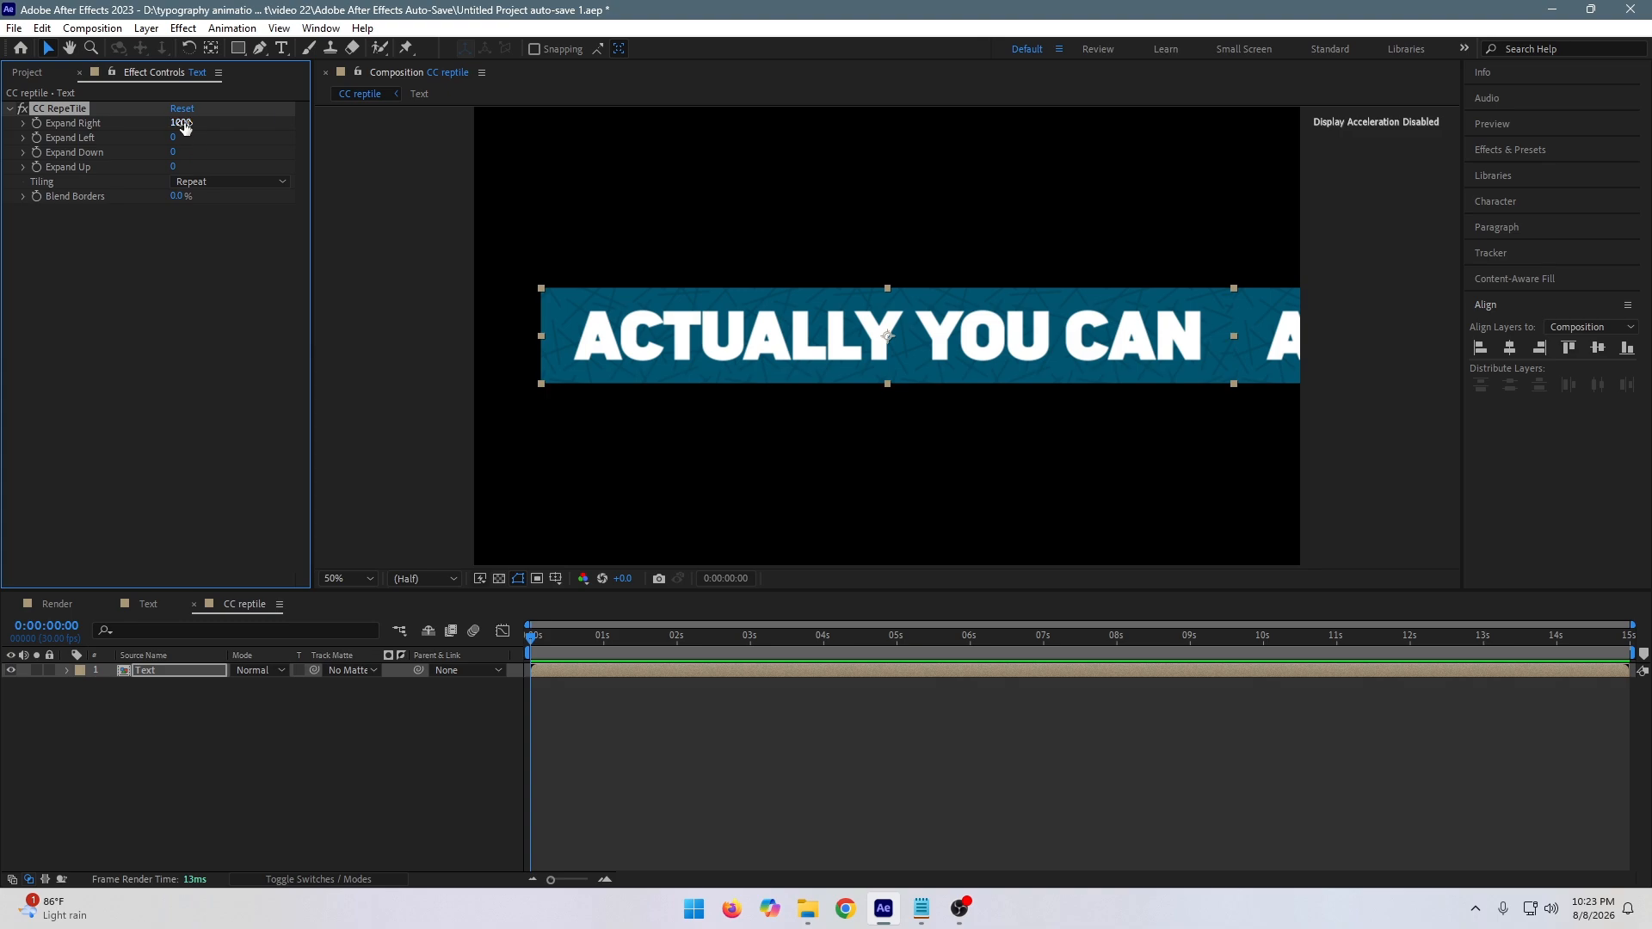
pyautogui.click(184, 125)
pyautogui.press('Return')
pyautogui.click(174, 138)
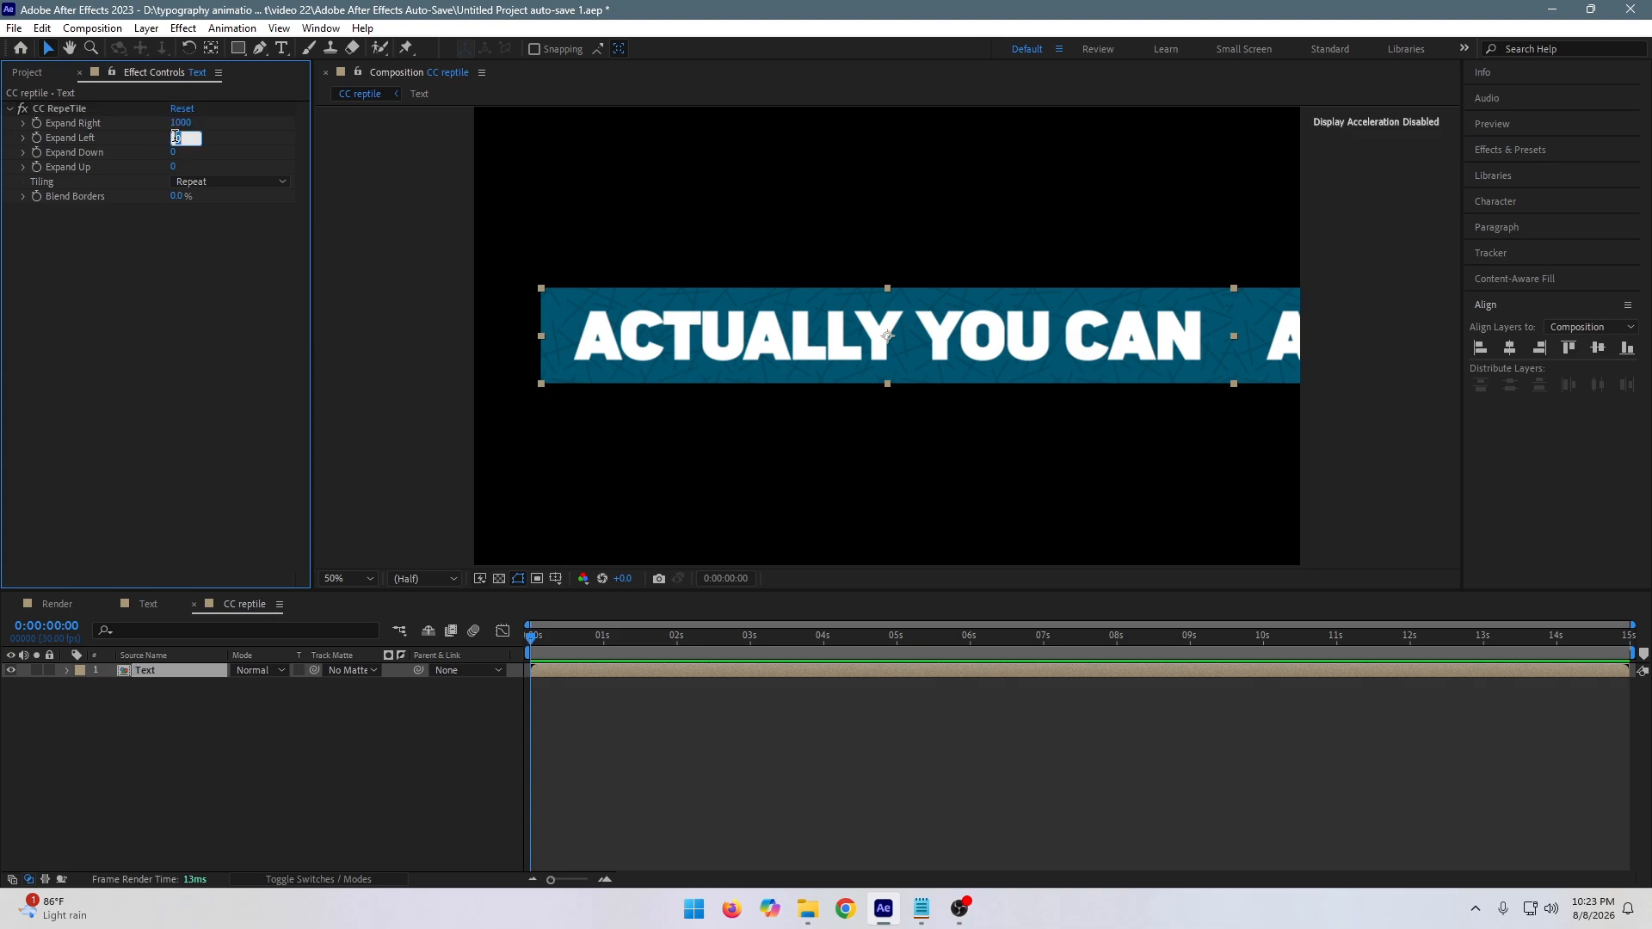
pyautogui.write('1000')
pyautogui.press('Return')
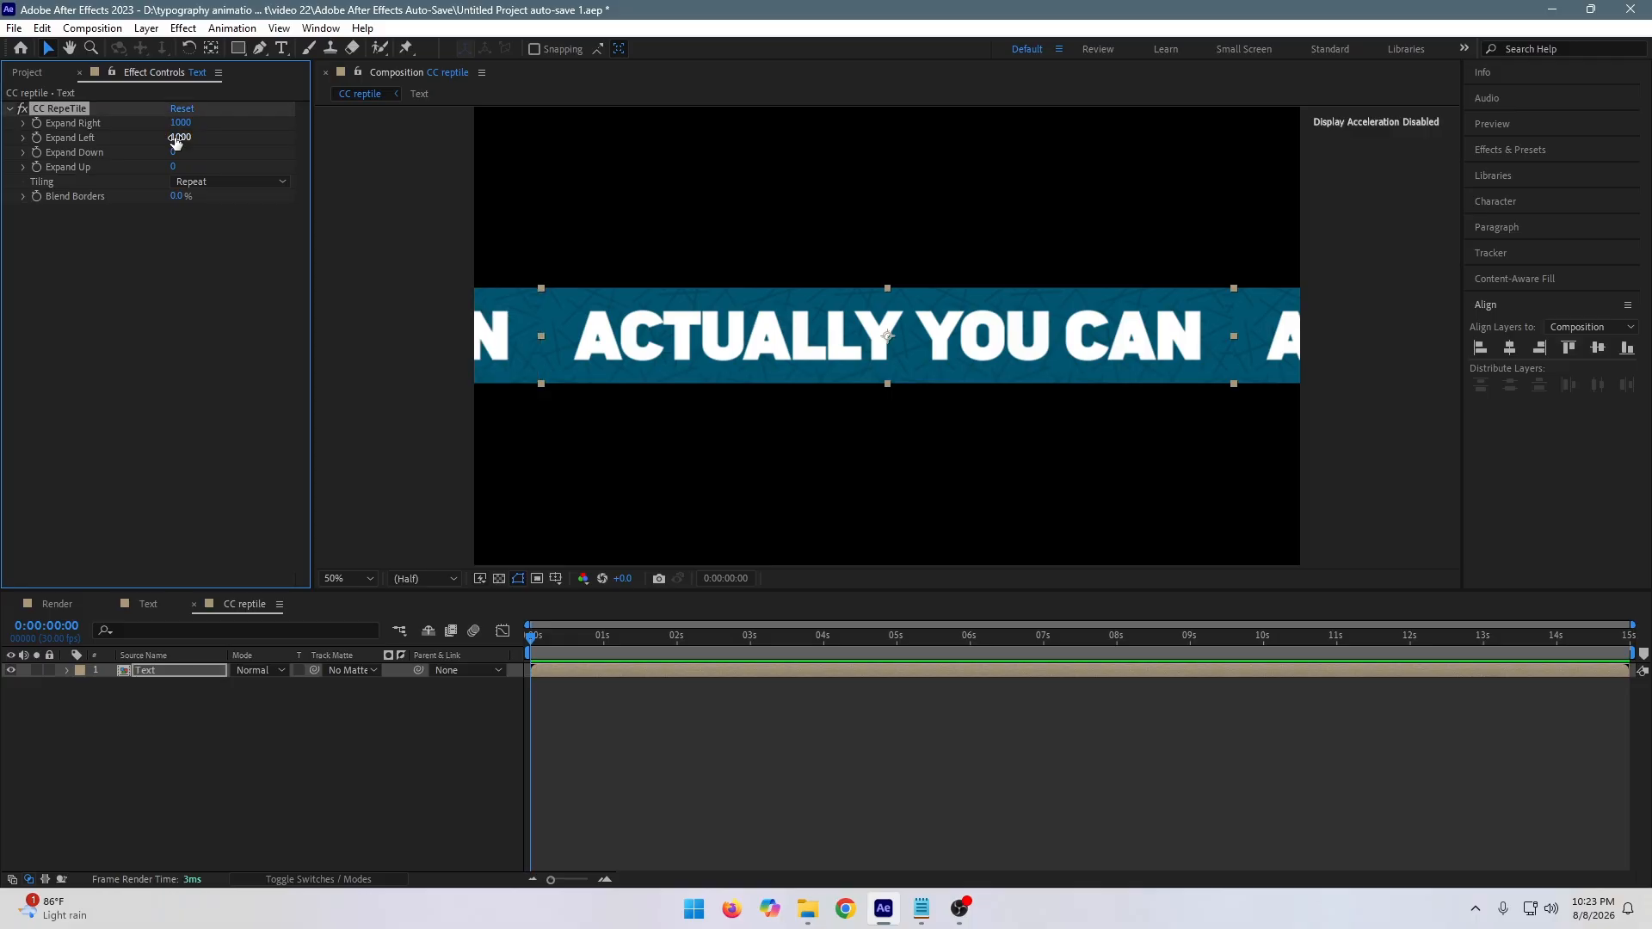
# Keyframe the Text layer's Position at the first frame and at 0:00:14:29, moving it horizontally to 1755, 540 at the end.
pyautogui.click(154, 672)
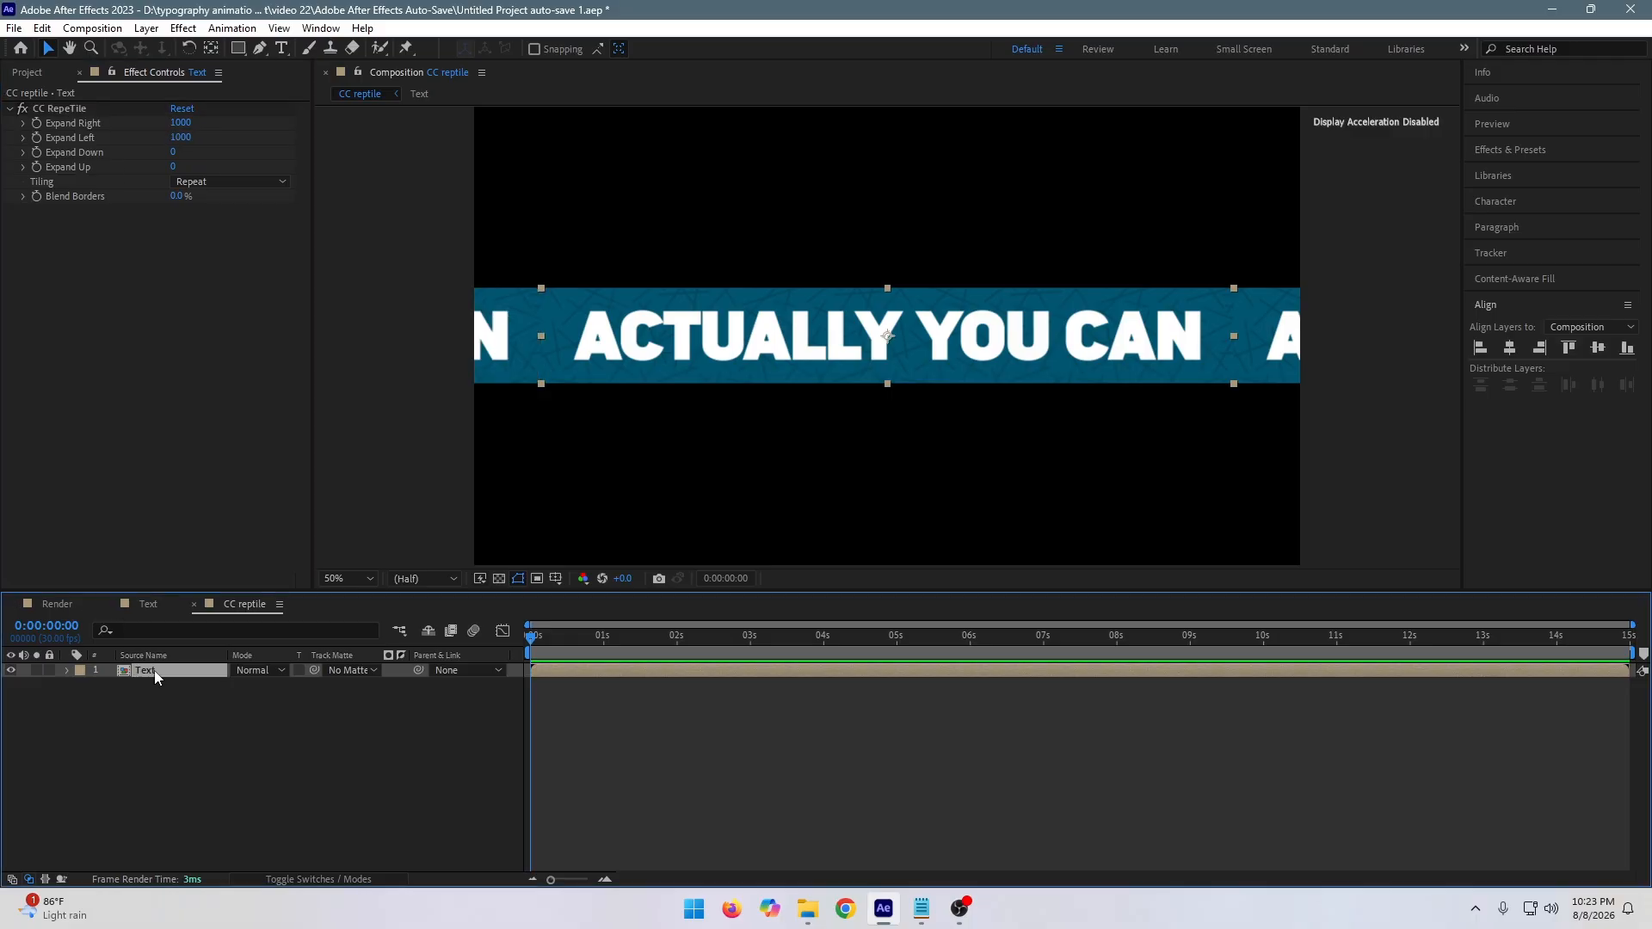
pyautogui.press('p')
pyautogui.click(109, 686)
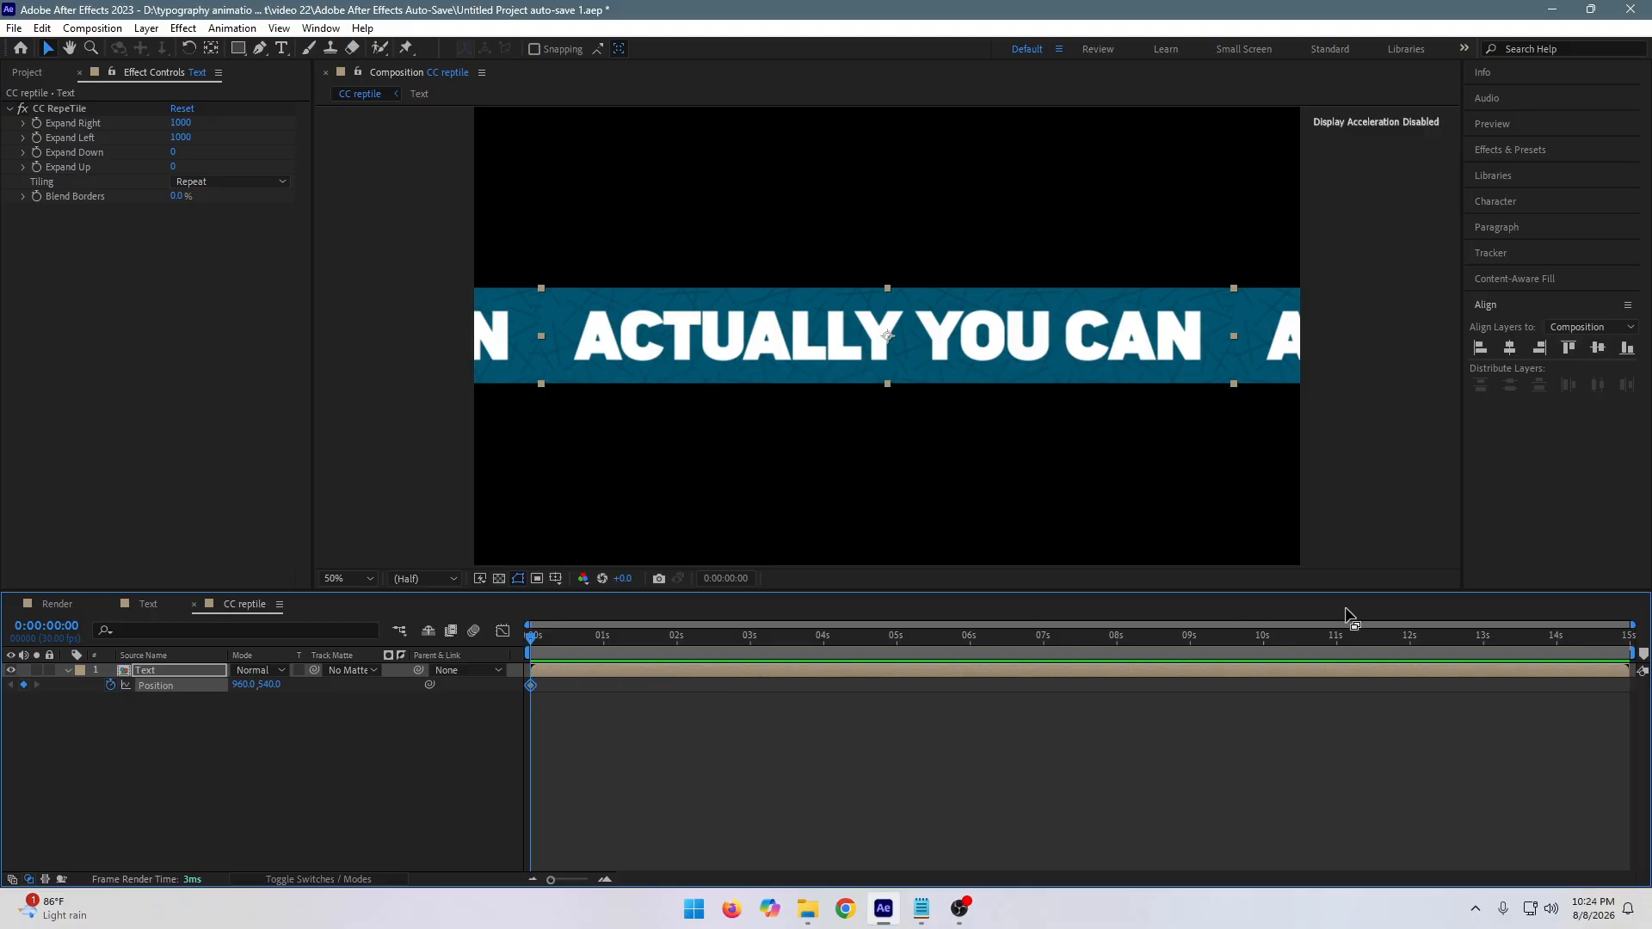
pyautogui.click(1634, 638)
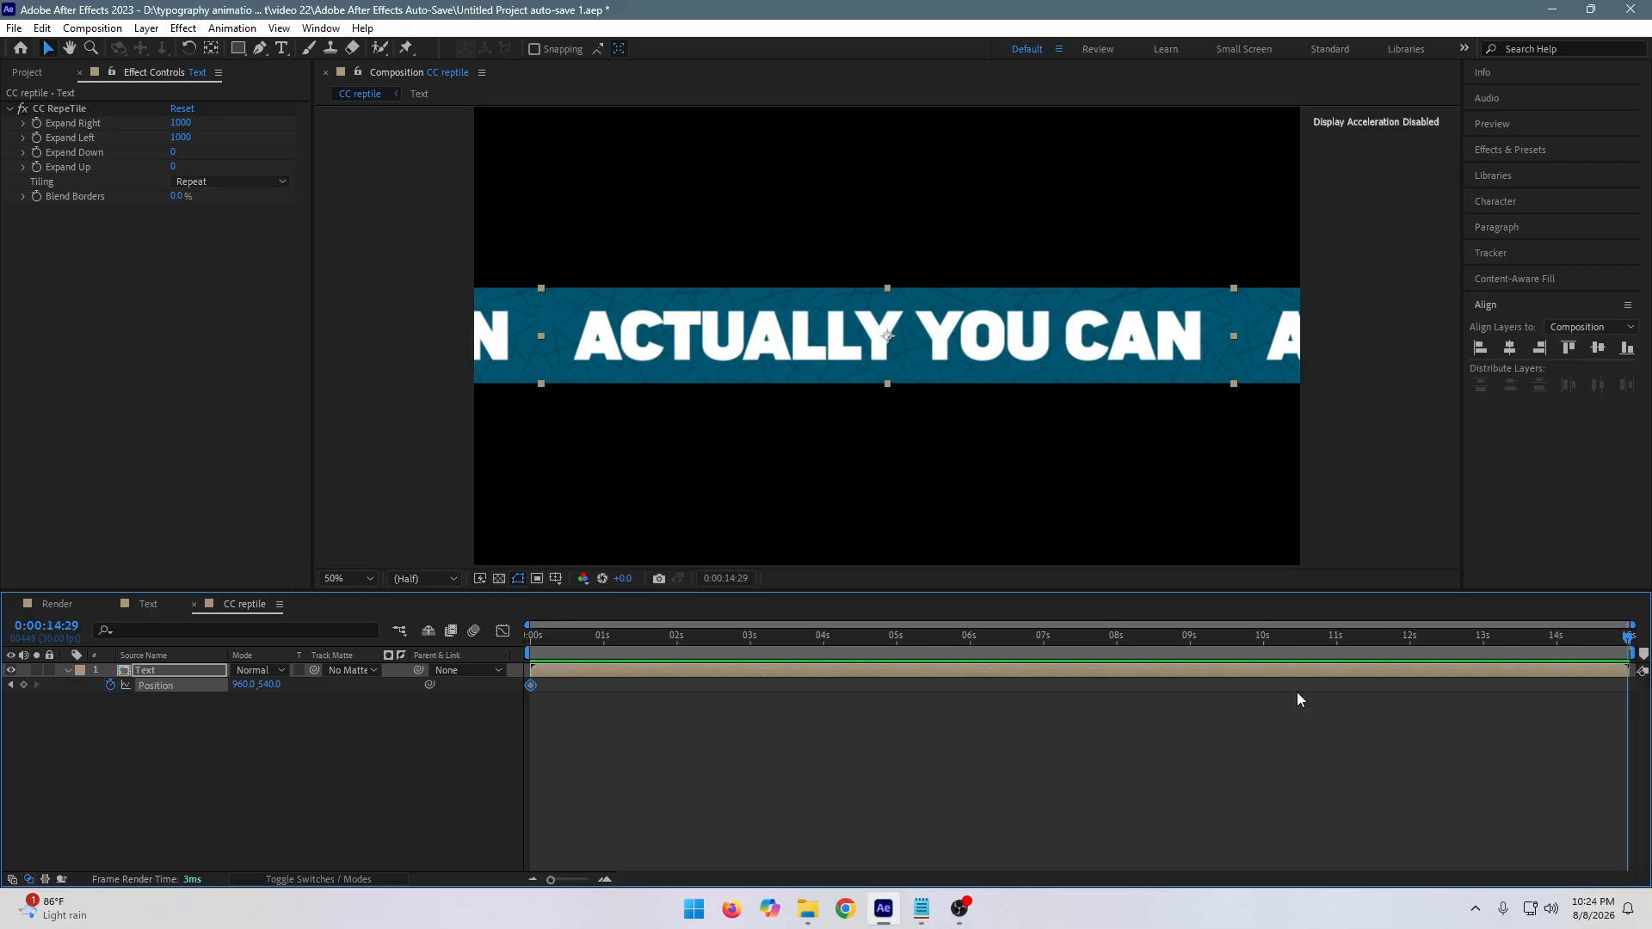
pyautogui.moveTo(243, 693); pyautogui.dragTo(838, 685)
pyautogui.click(317, 760)
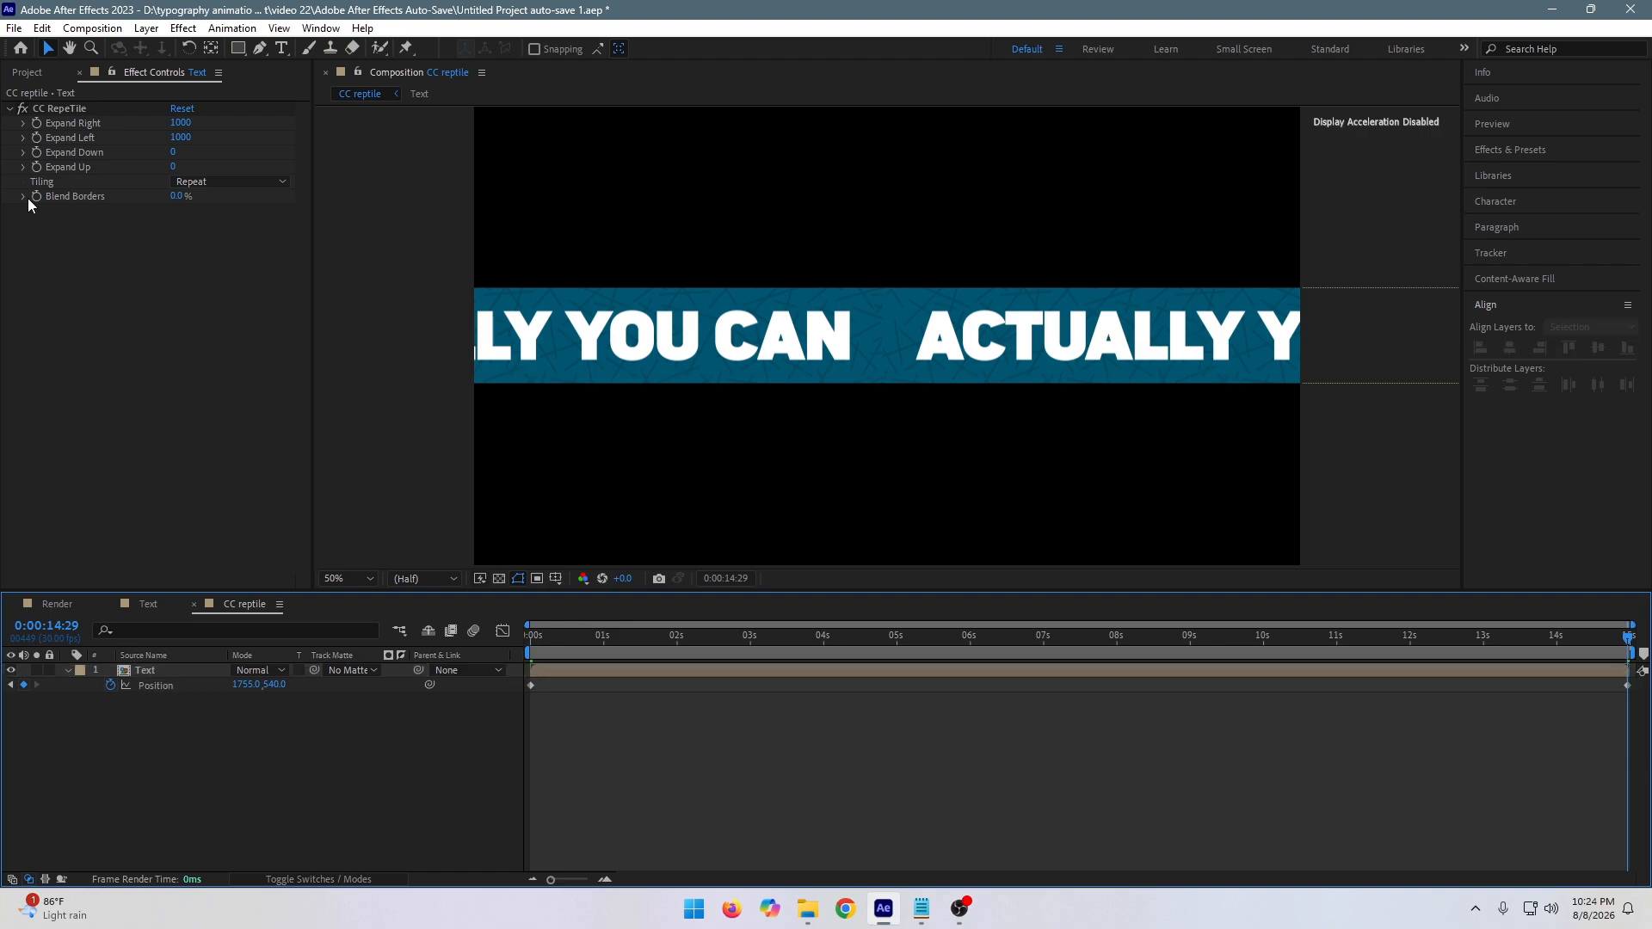
# Create a 1920x1080, 30 fps, 15-second composition named Repeat Text.
pyautogui.click(27, 75)
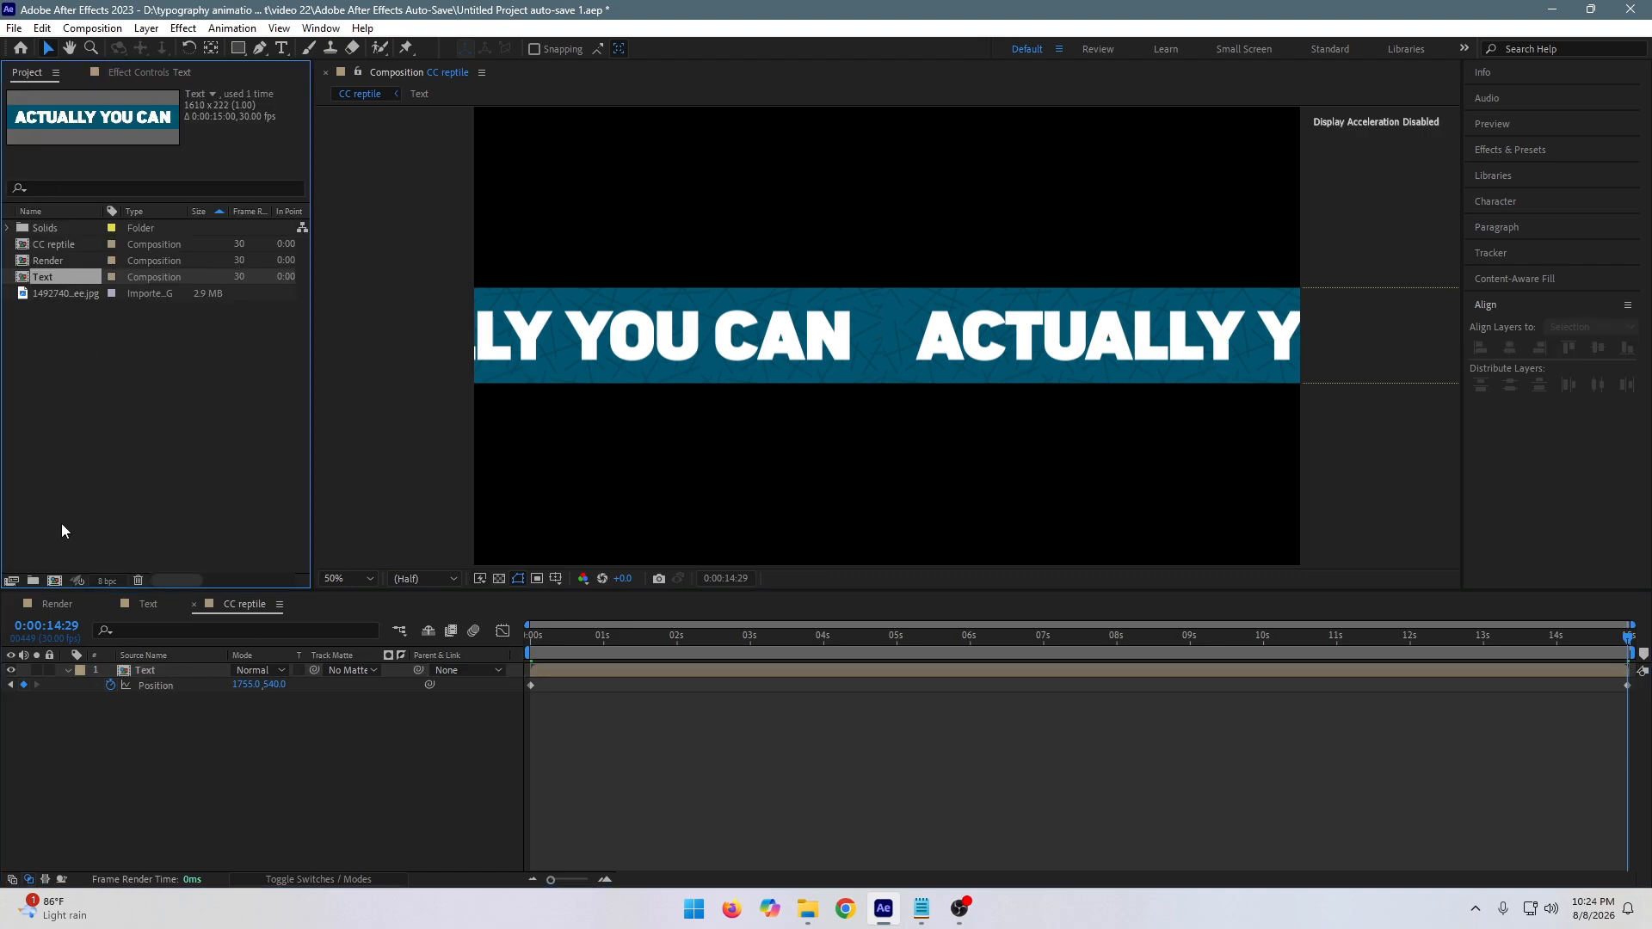
pyautogui.click(54, 581)
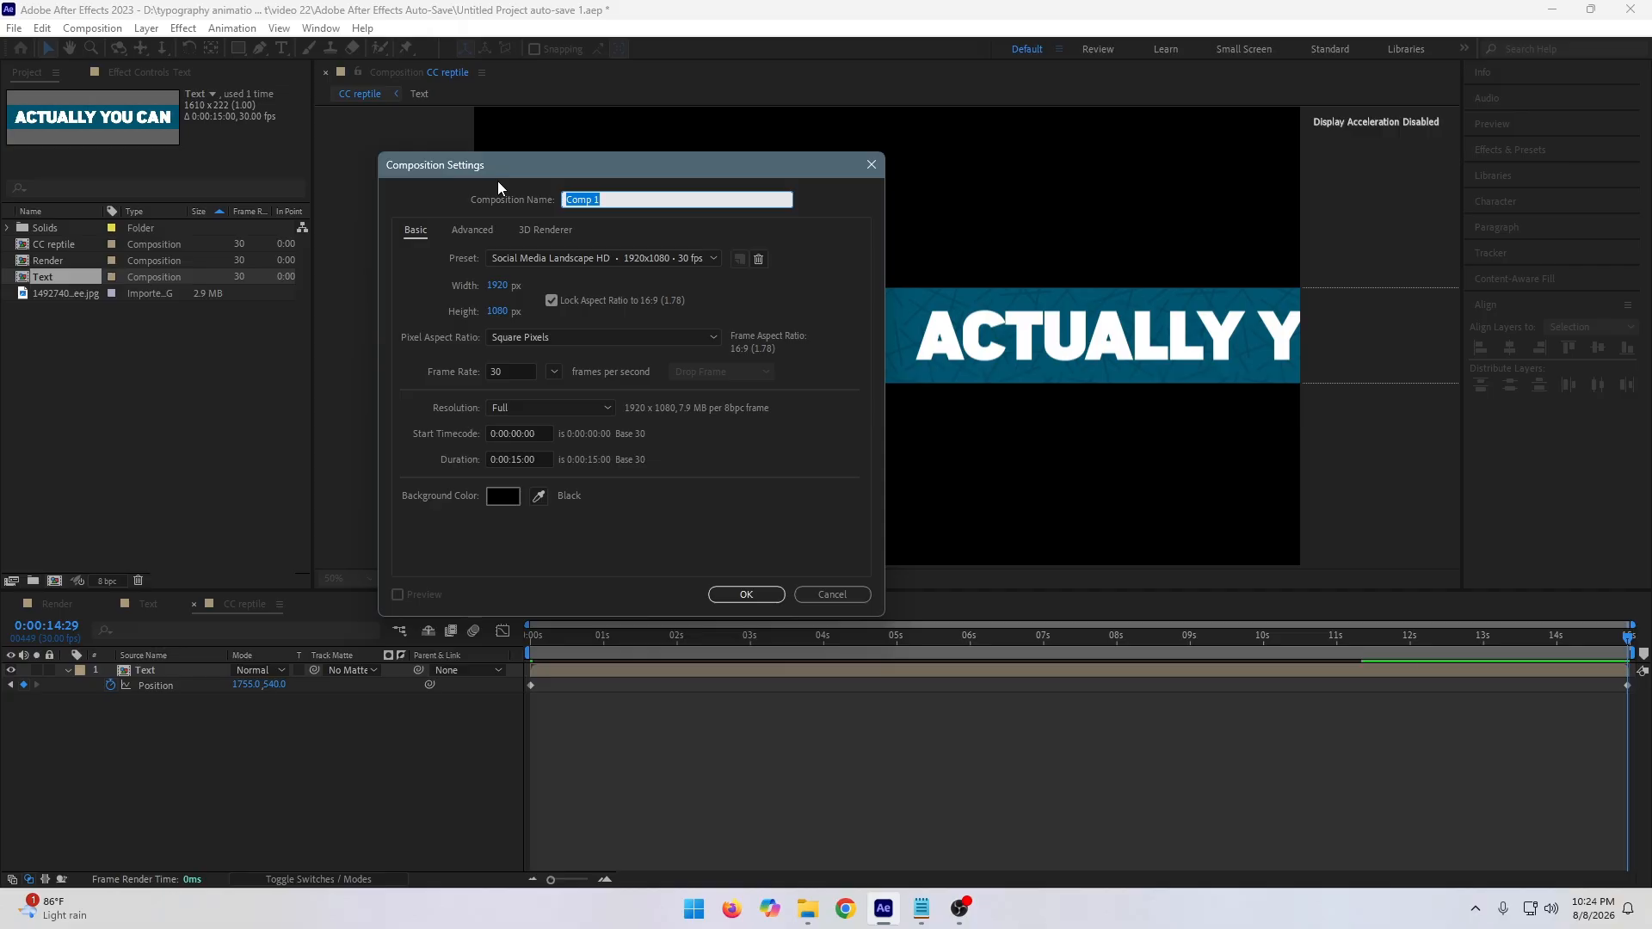
pyautogui.write('repeat T')
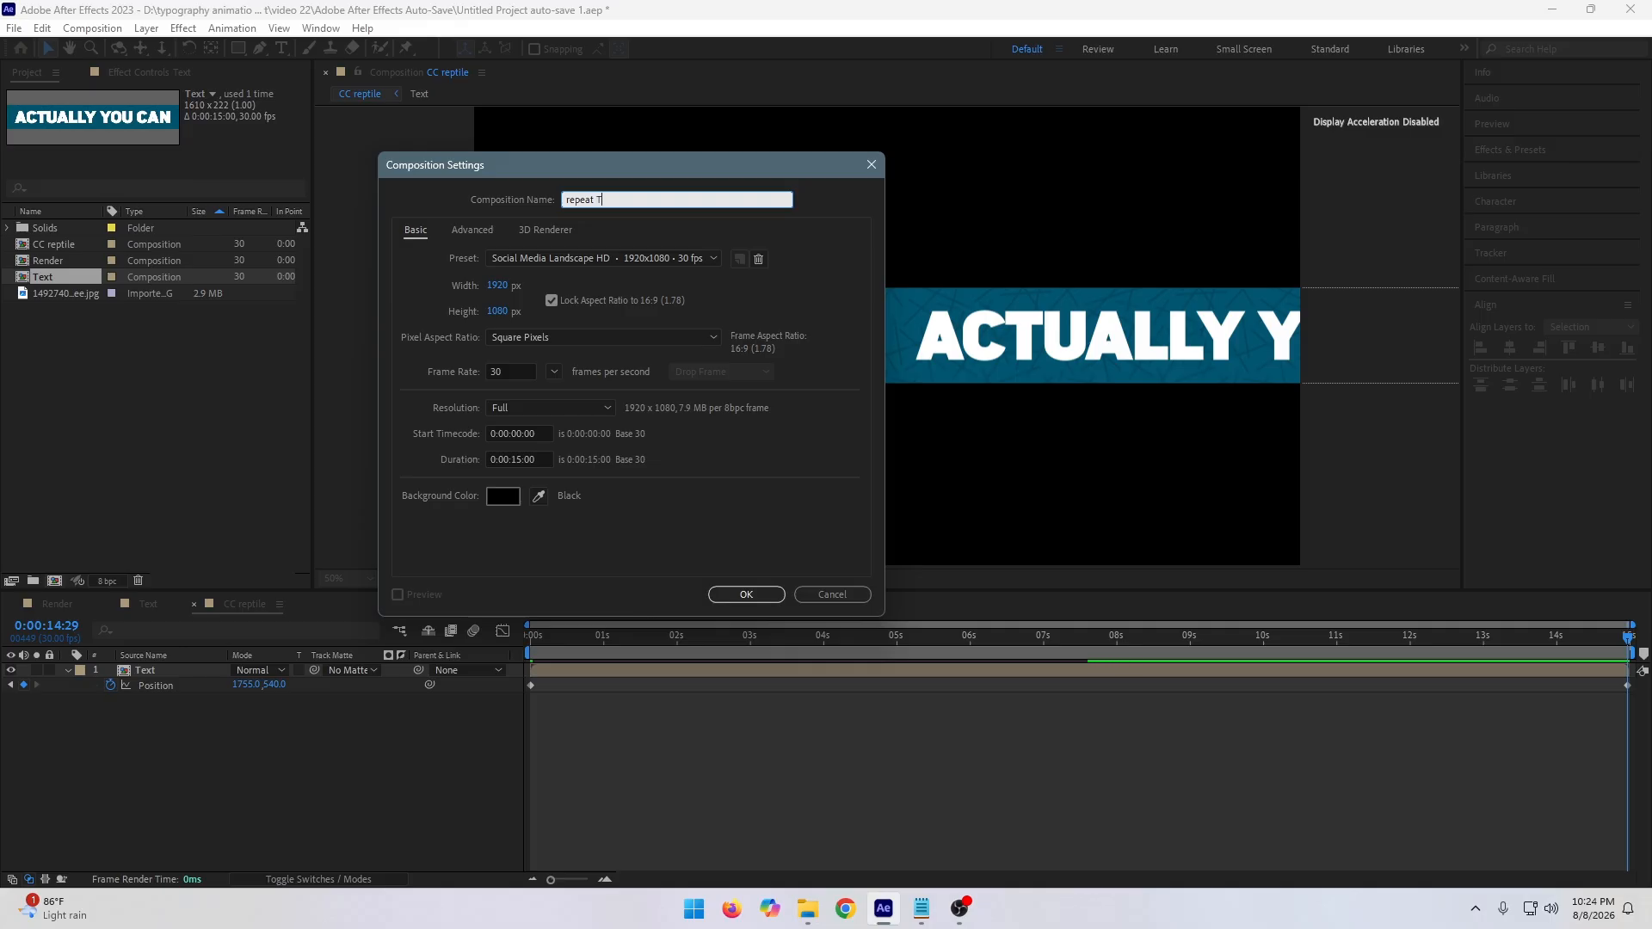
pyautogui.write('ext')
pyautogui.click(559, 204)
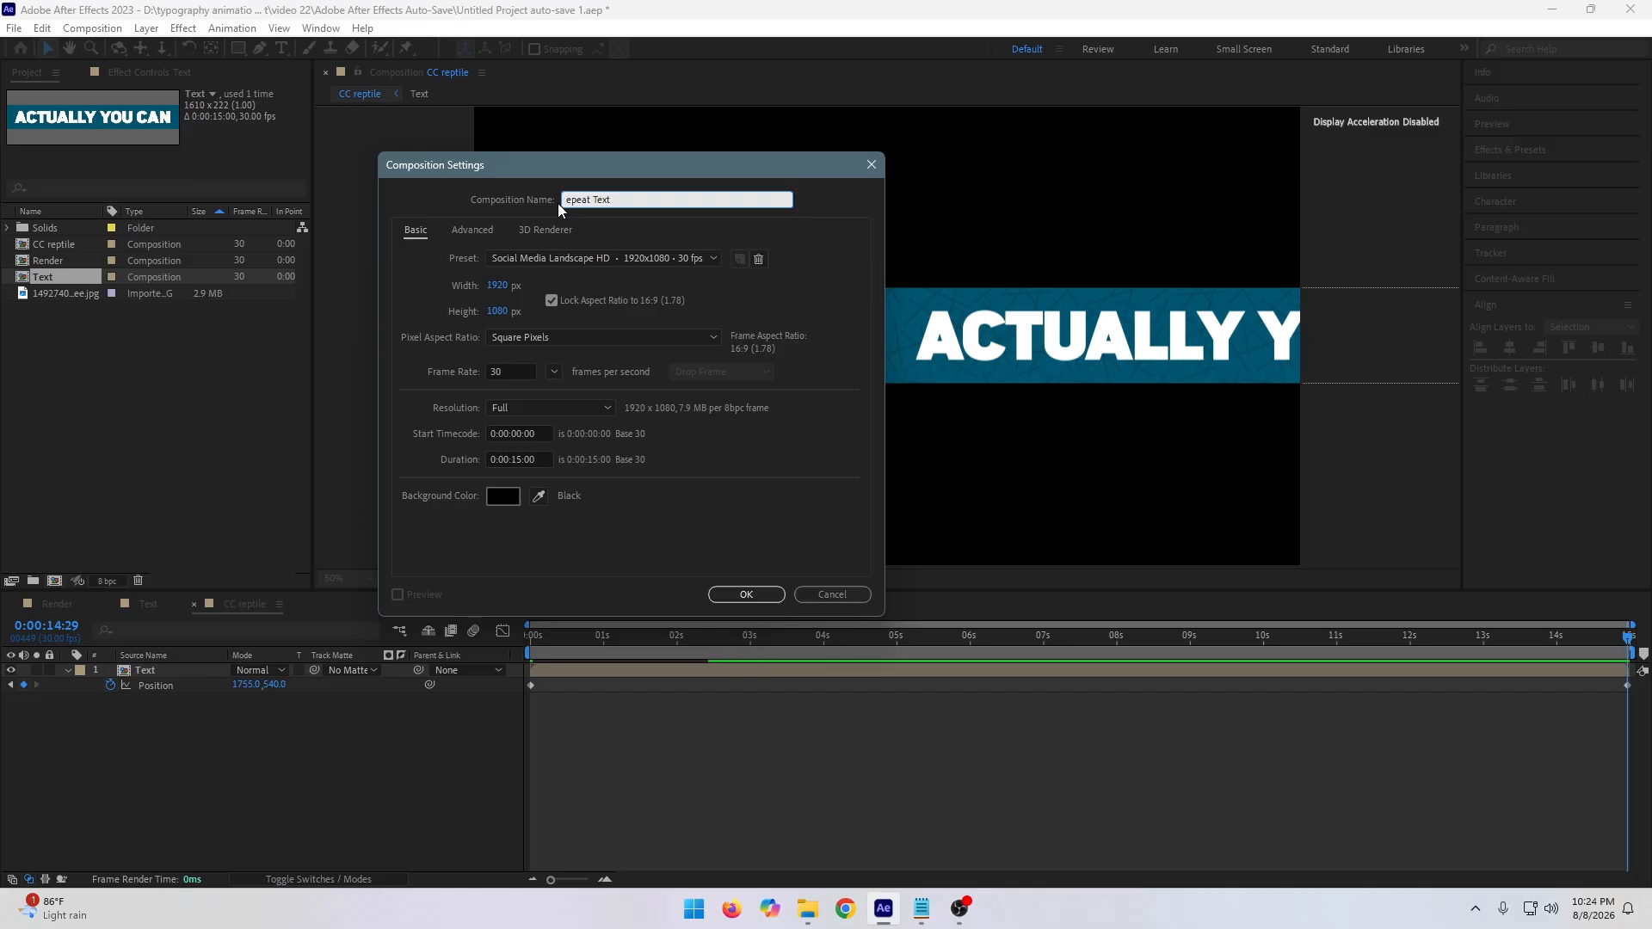
pyautogui.click(743, 594)
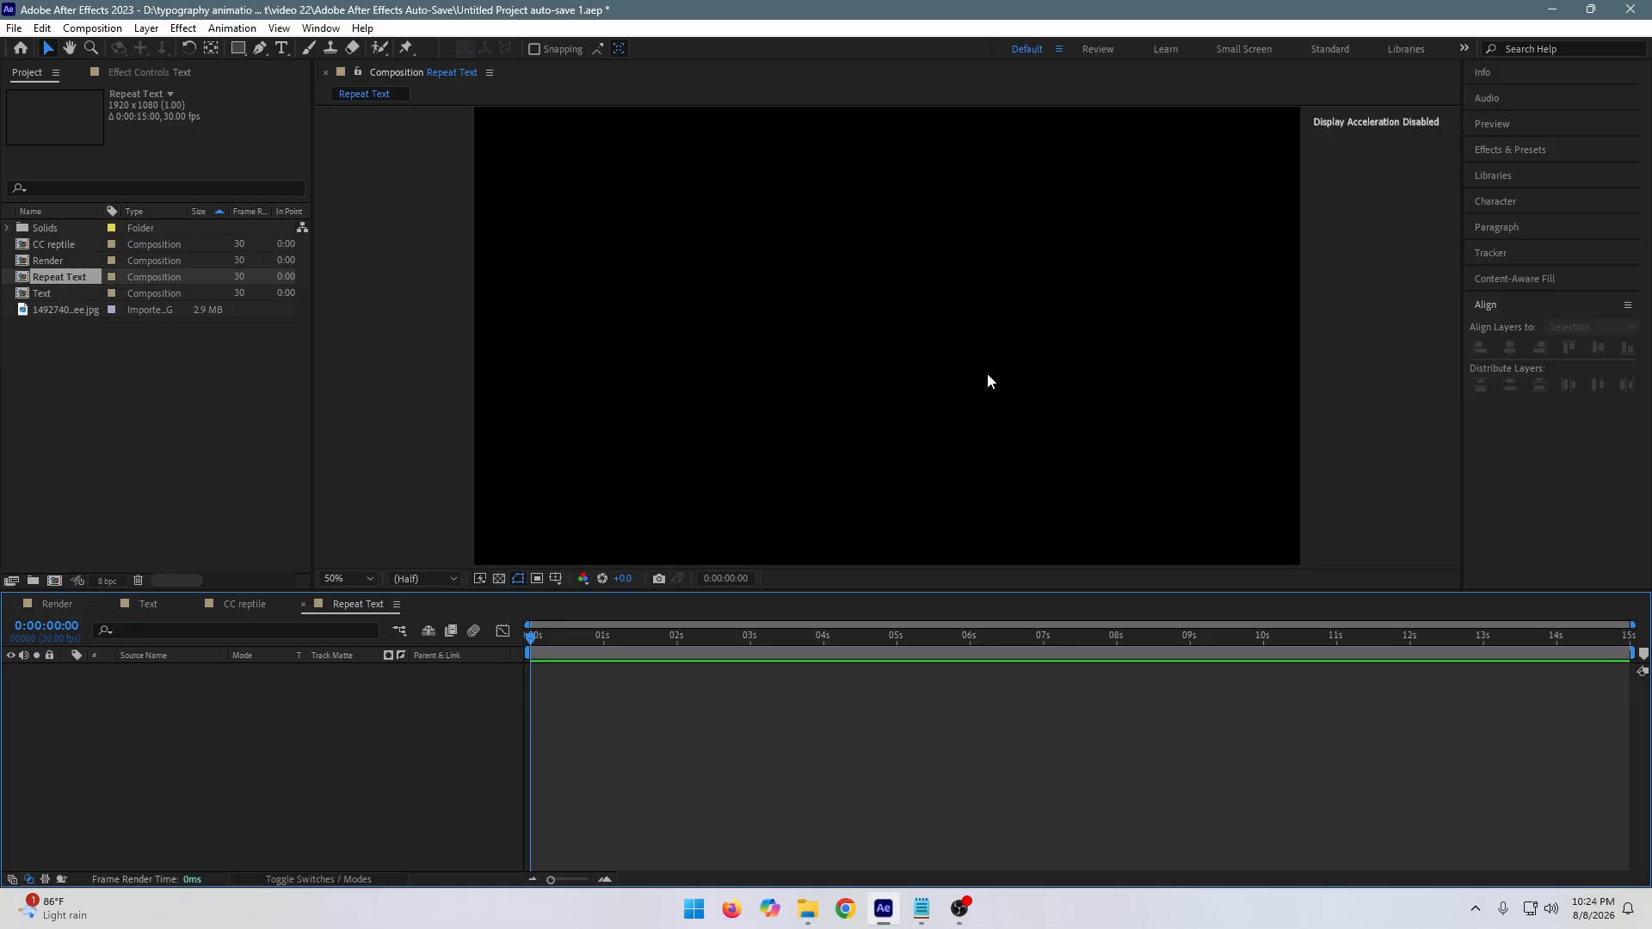
# Add the CC reptile composition as a layer in Repeat Text and re-enable the preview refresh.
pyautogui.click(129, 383)
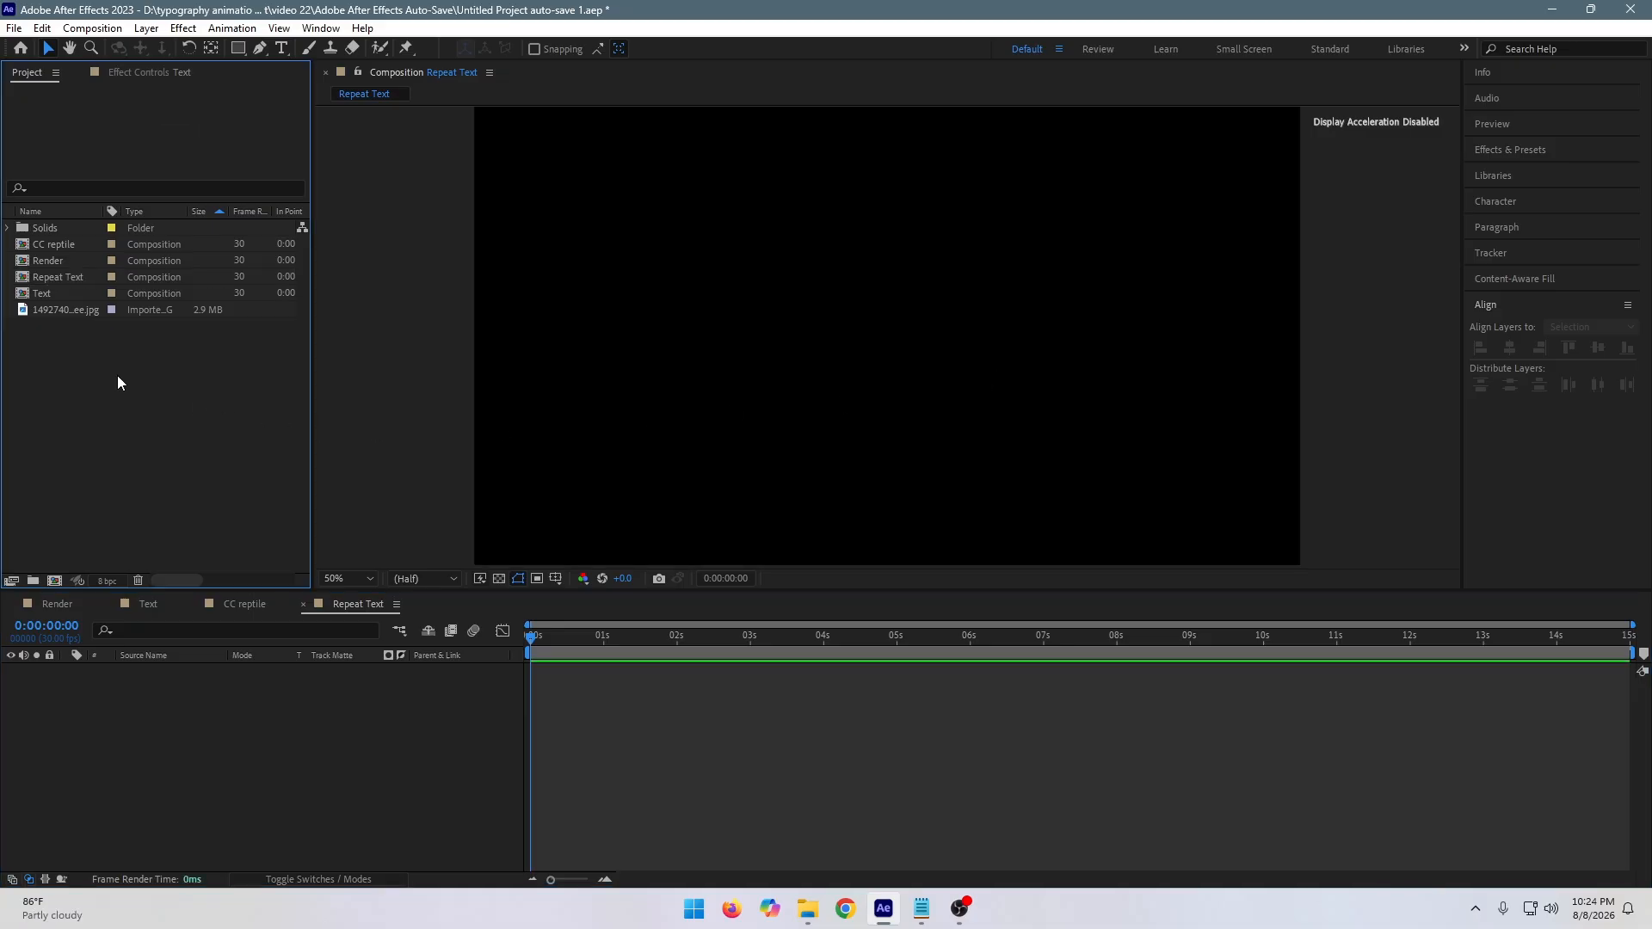
pyautogui.click(54, 247)
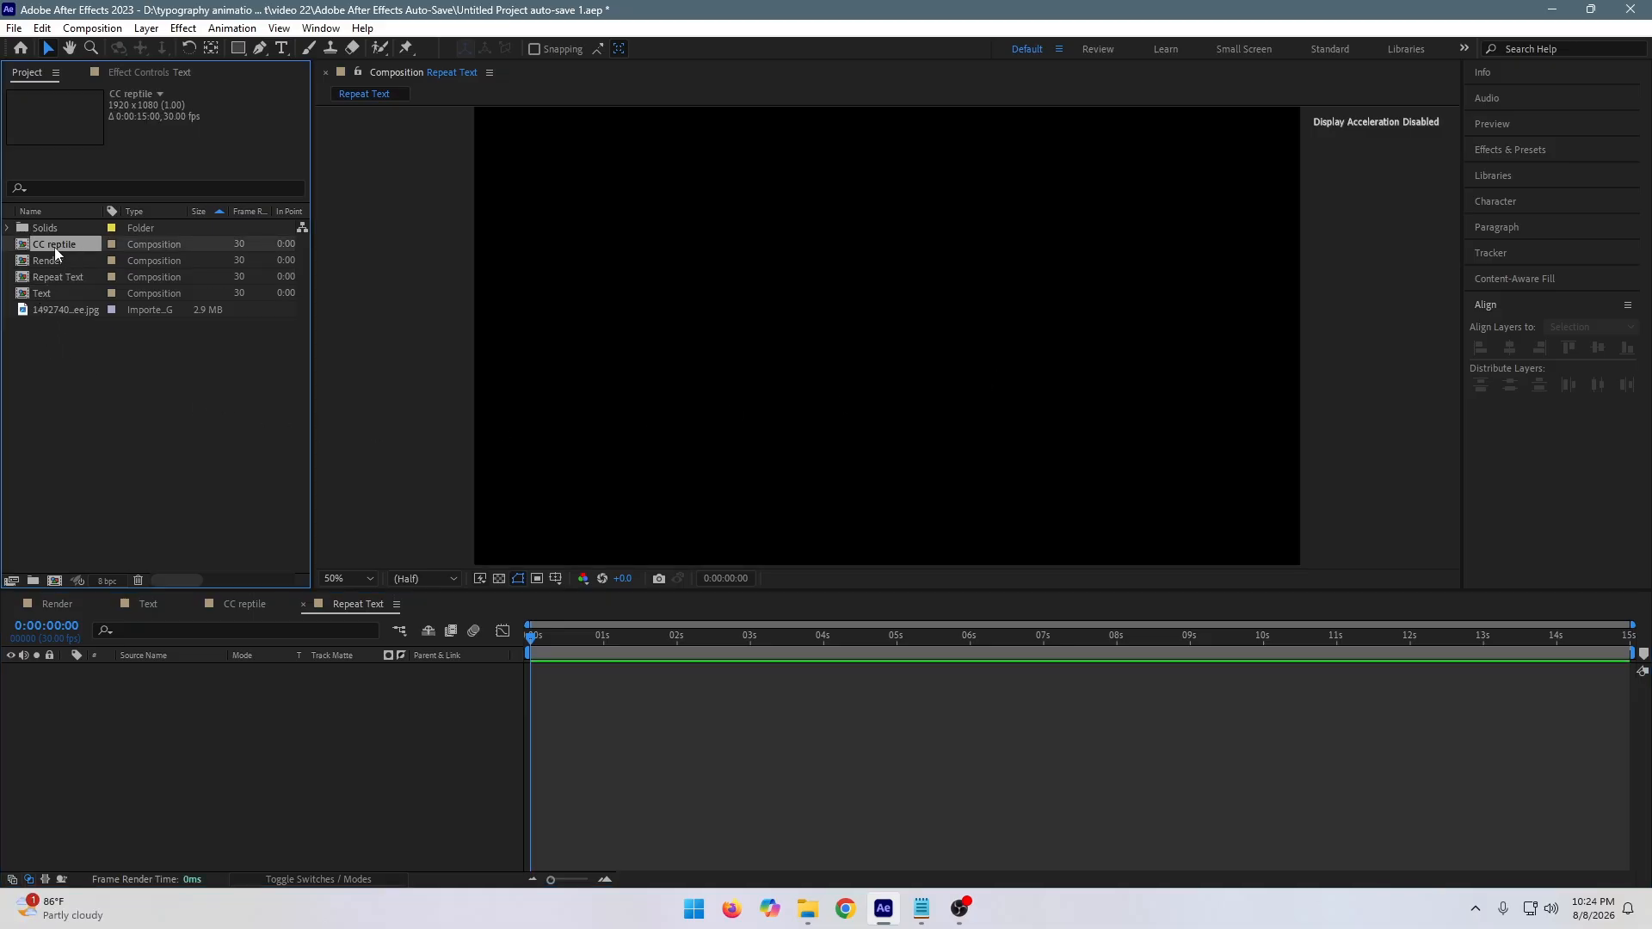
pyautogui.moveTo(54, 250); pyautogui.dragTo(229, 688)
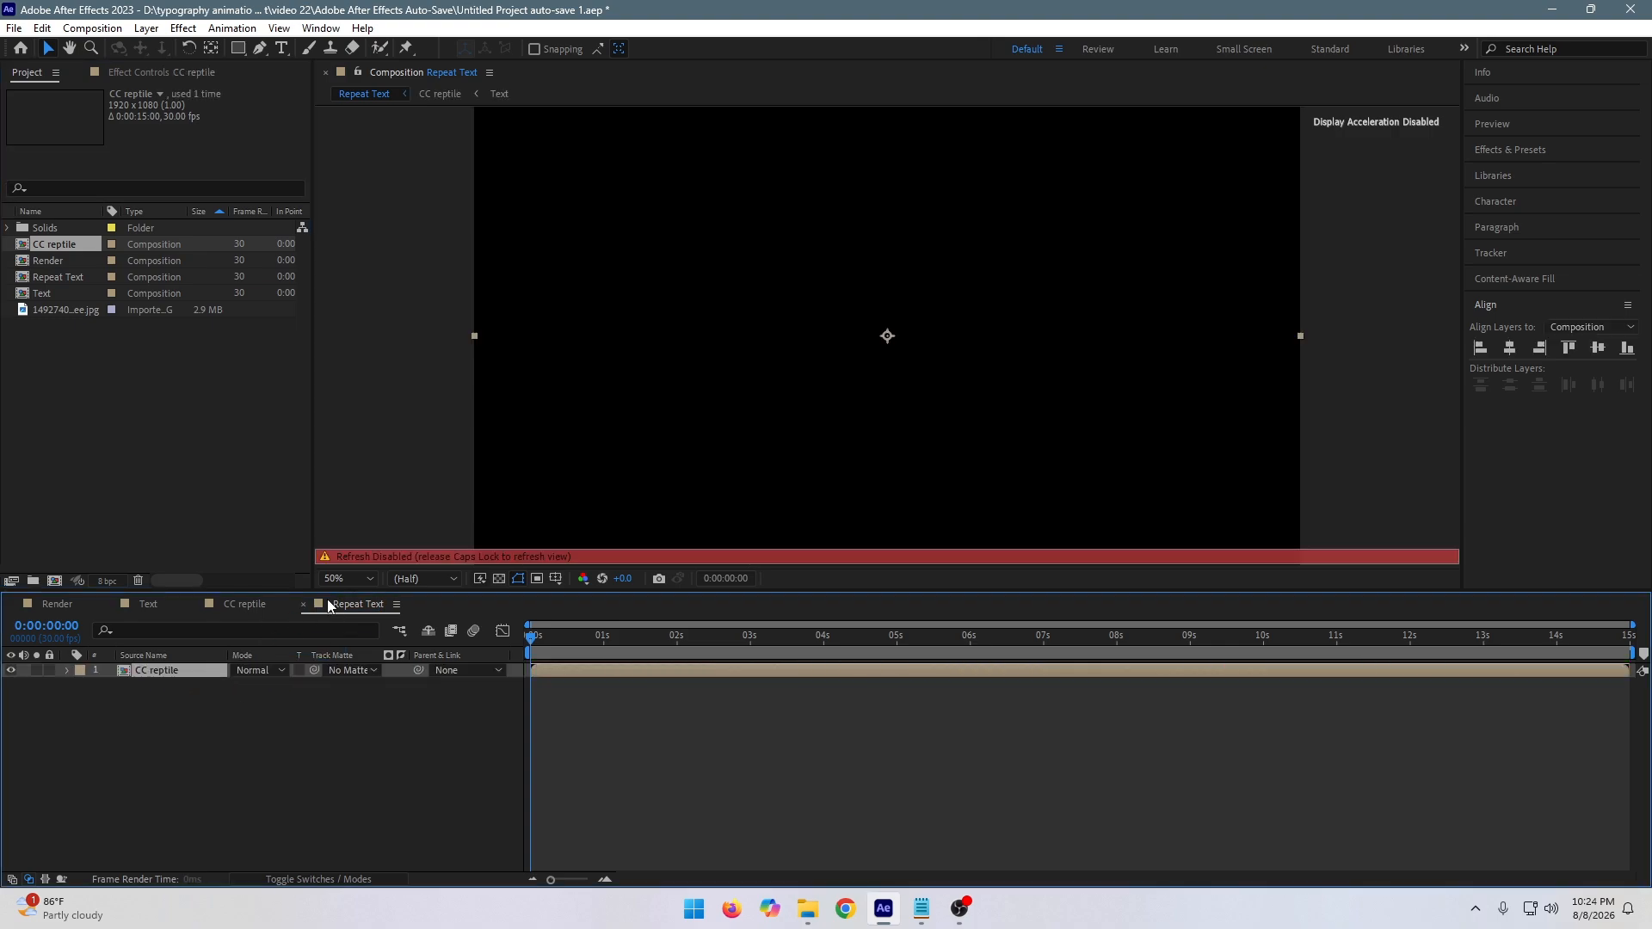
pyautogui.press('capslock')
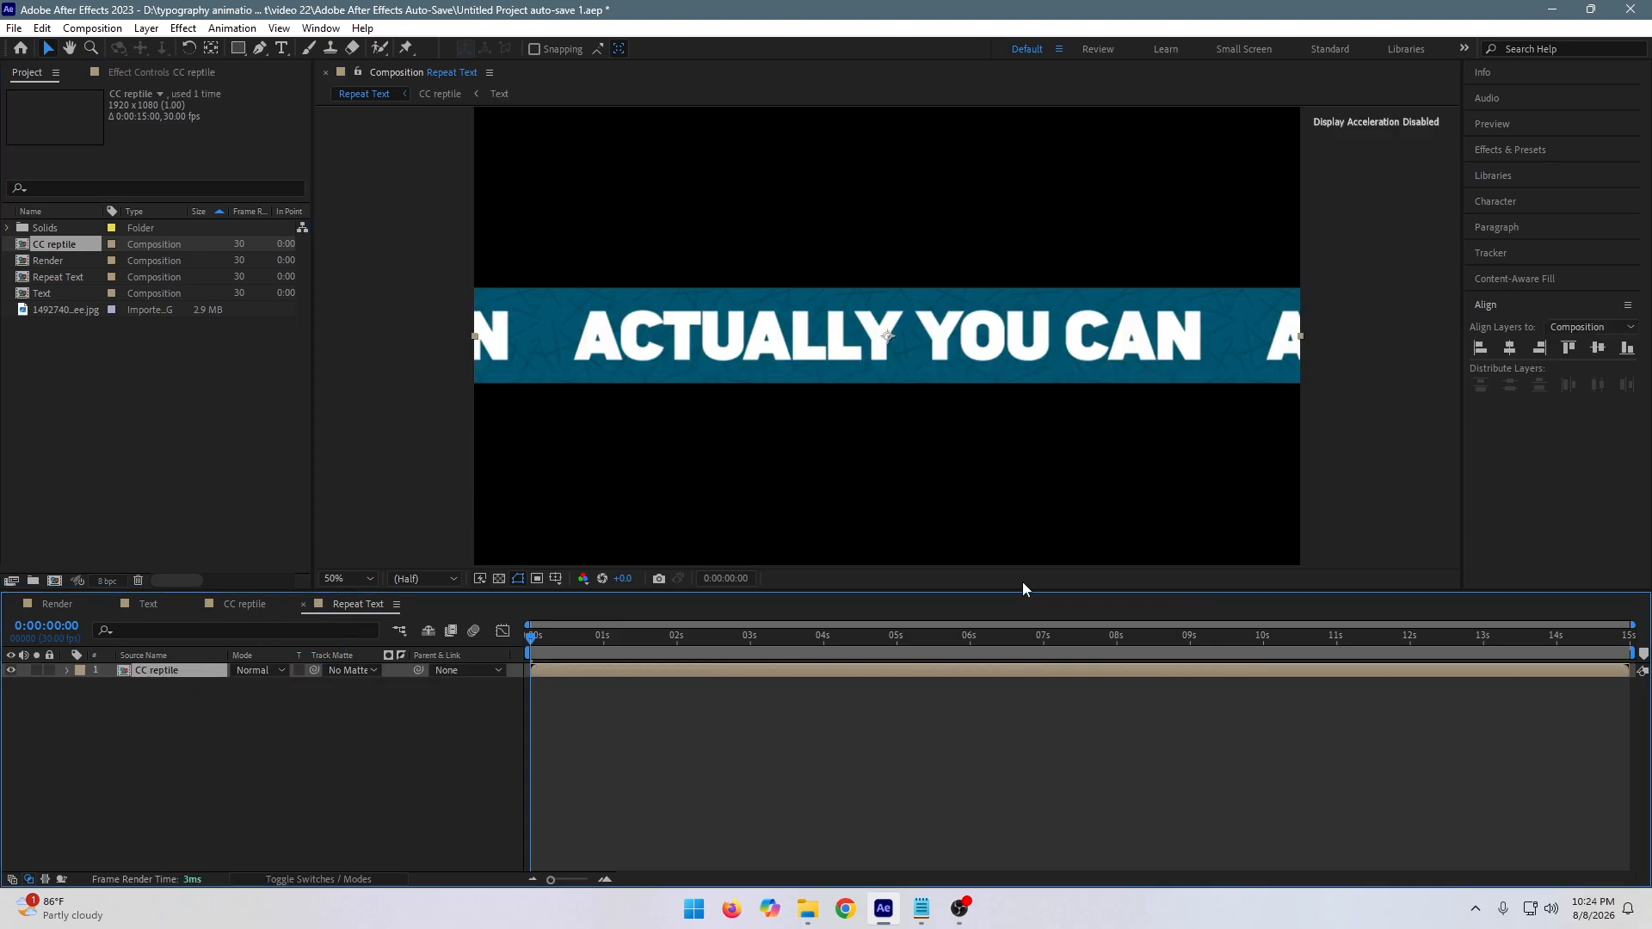
# Show the layer switches and turn the CC reptile layer into a 3D layer.
pyautogui.press(',')
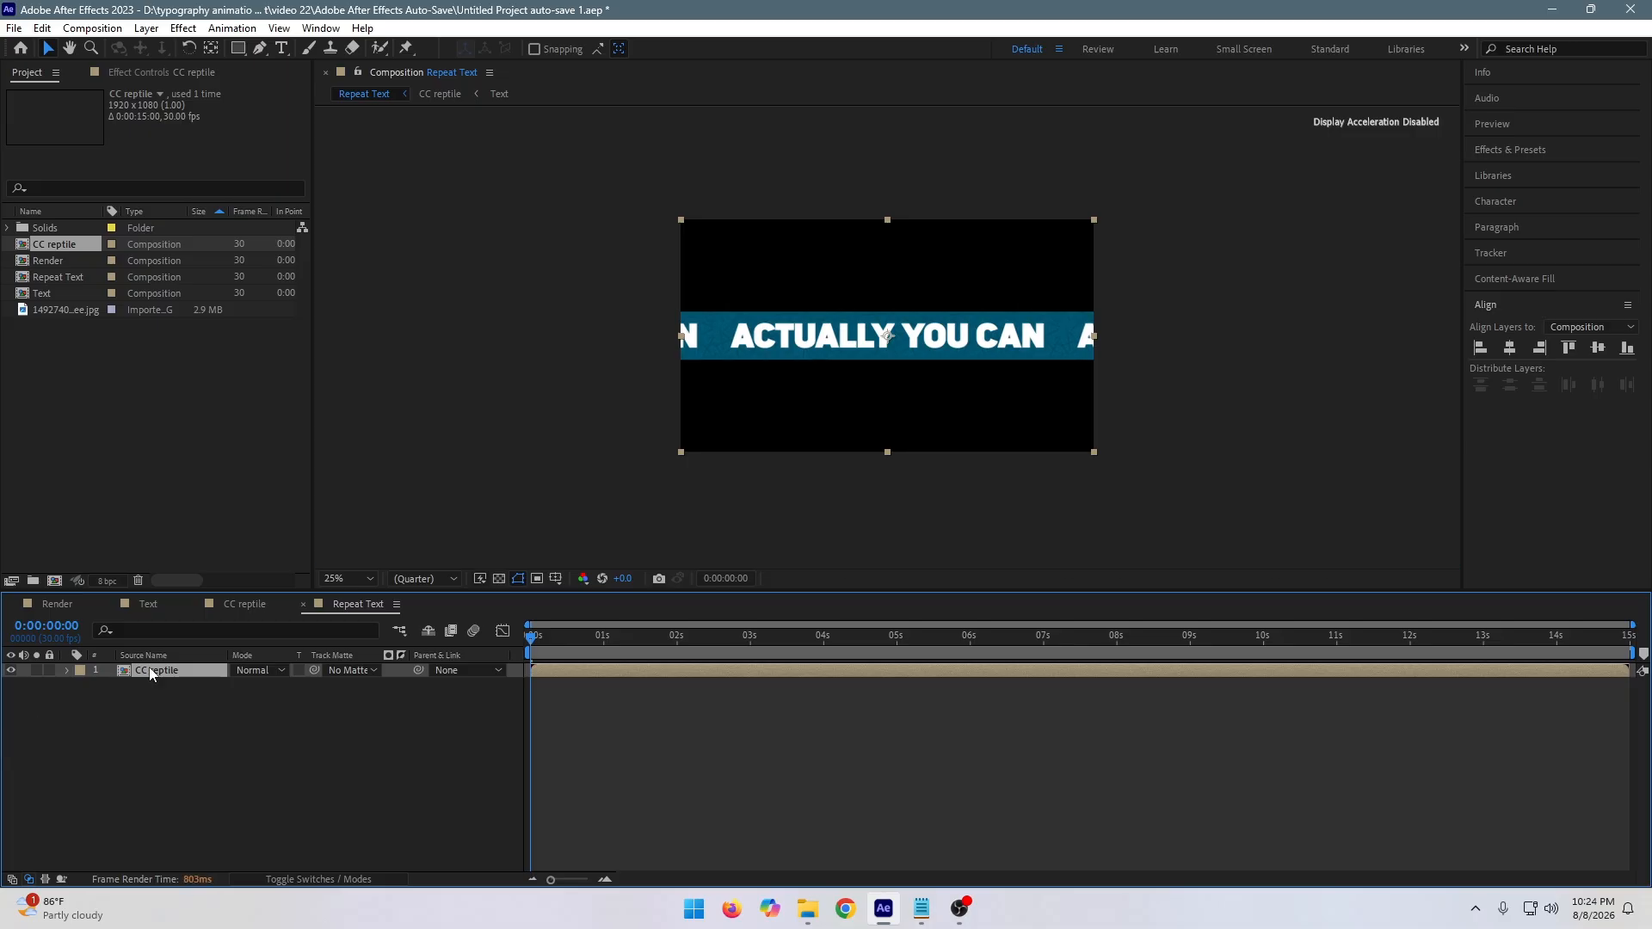
pyautogui.click(297, 877)
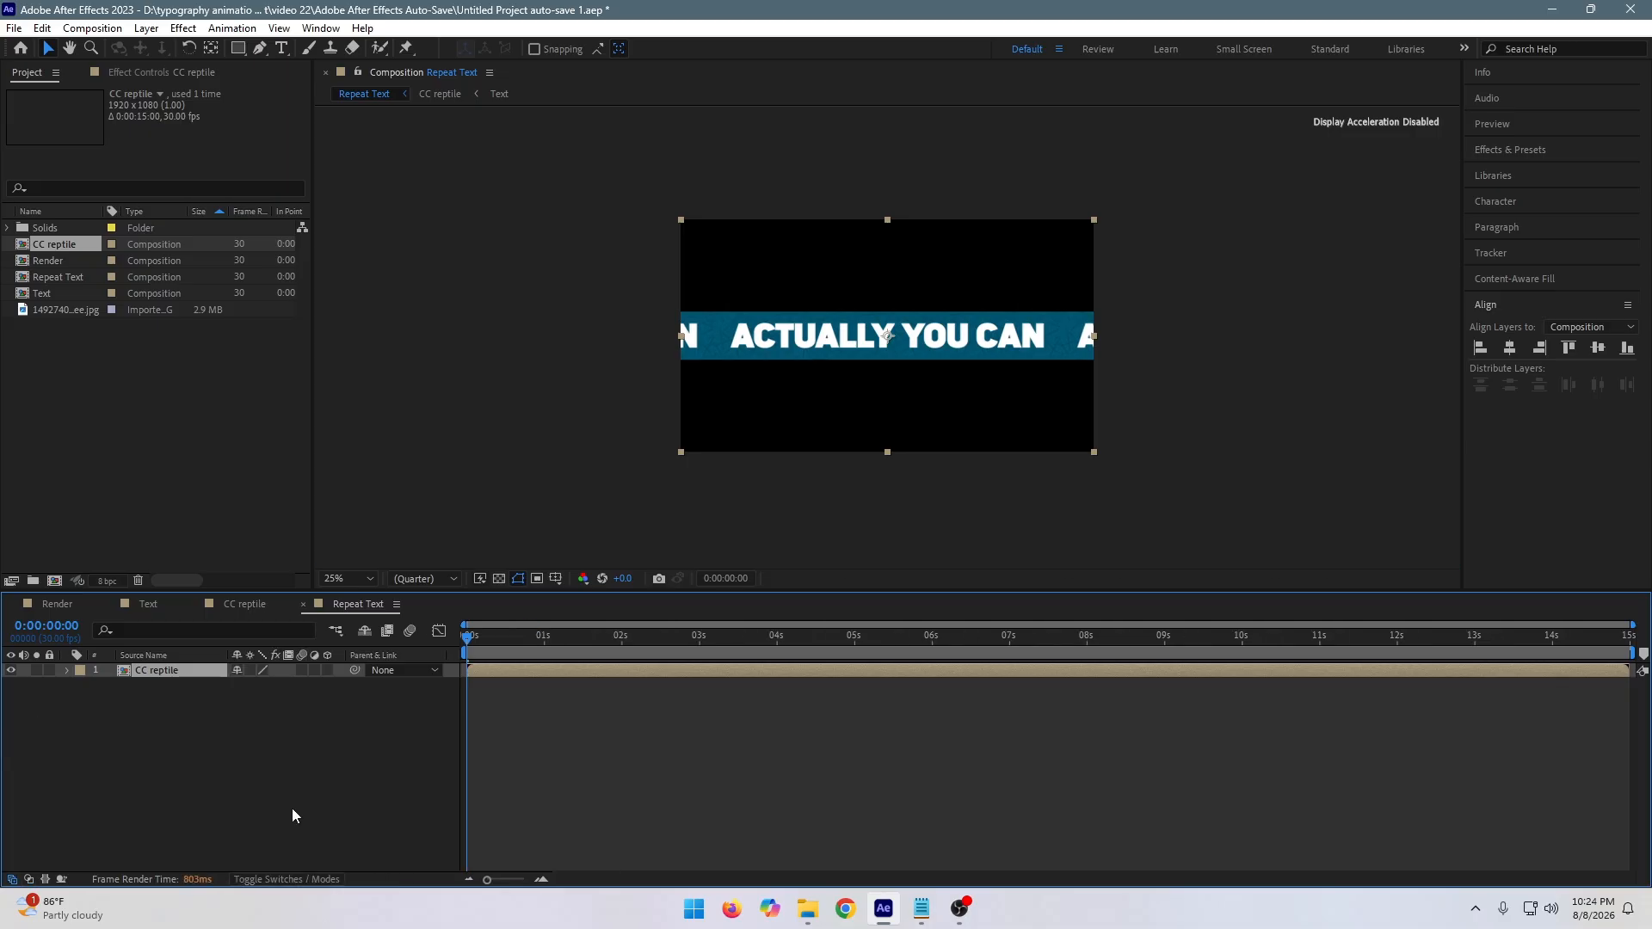
pyautogui.click(328, 670)
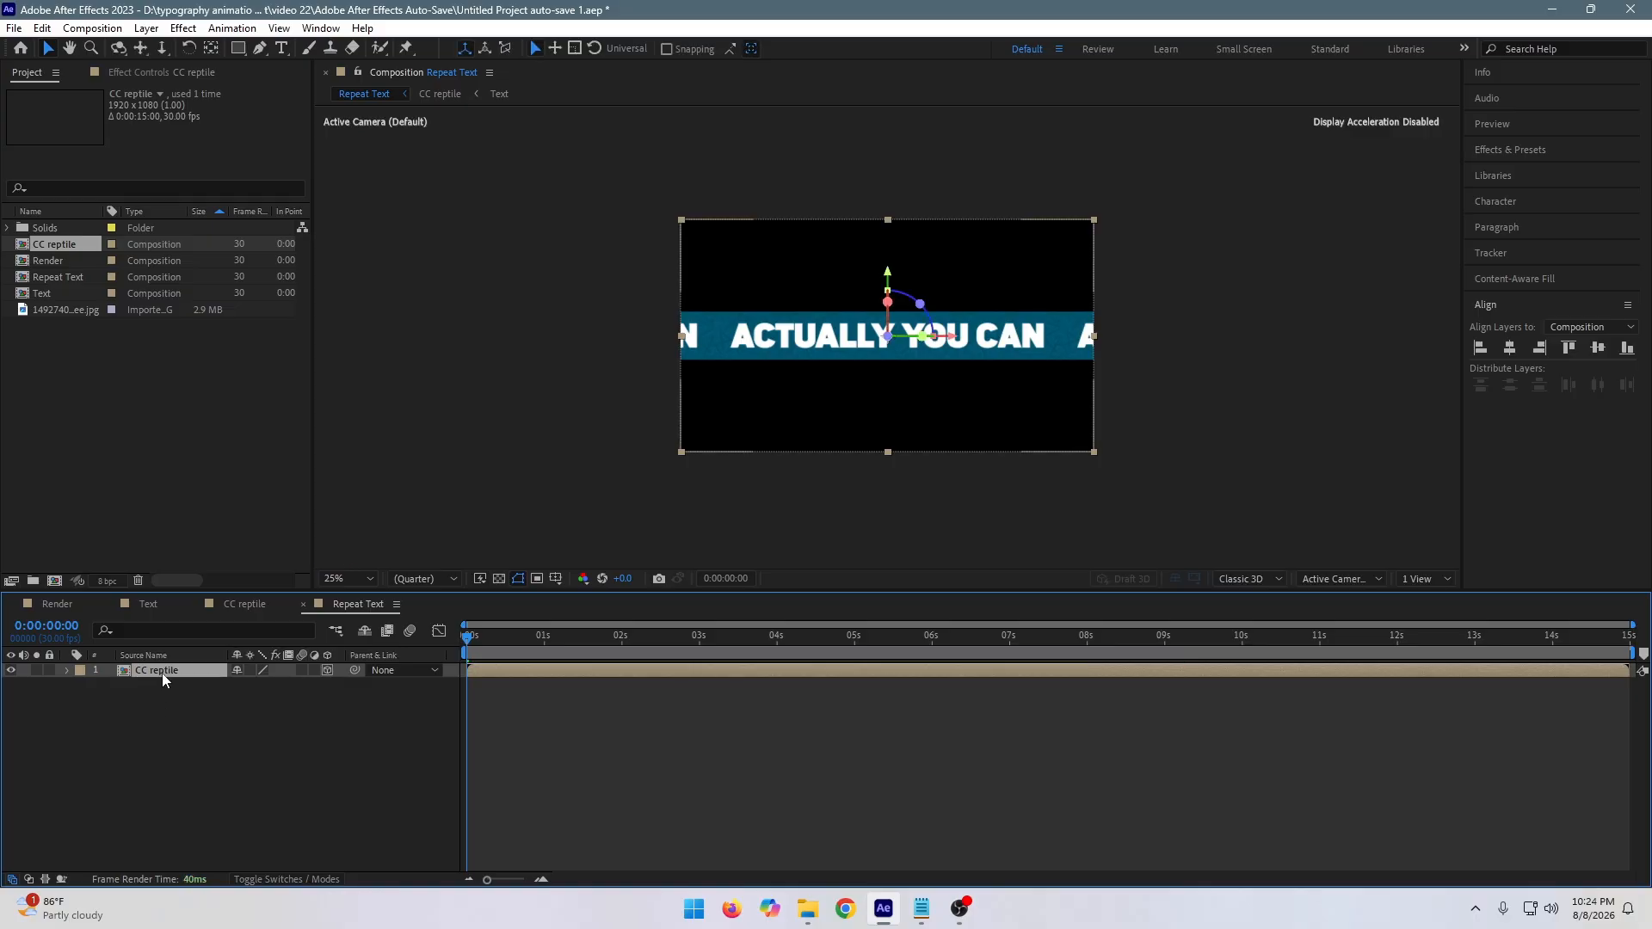
# Set the CC reptile layer's Z Rotation to 90° and its Y Rotation to 90°.
pyautogui.press('r')
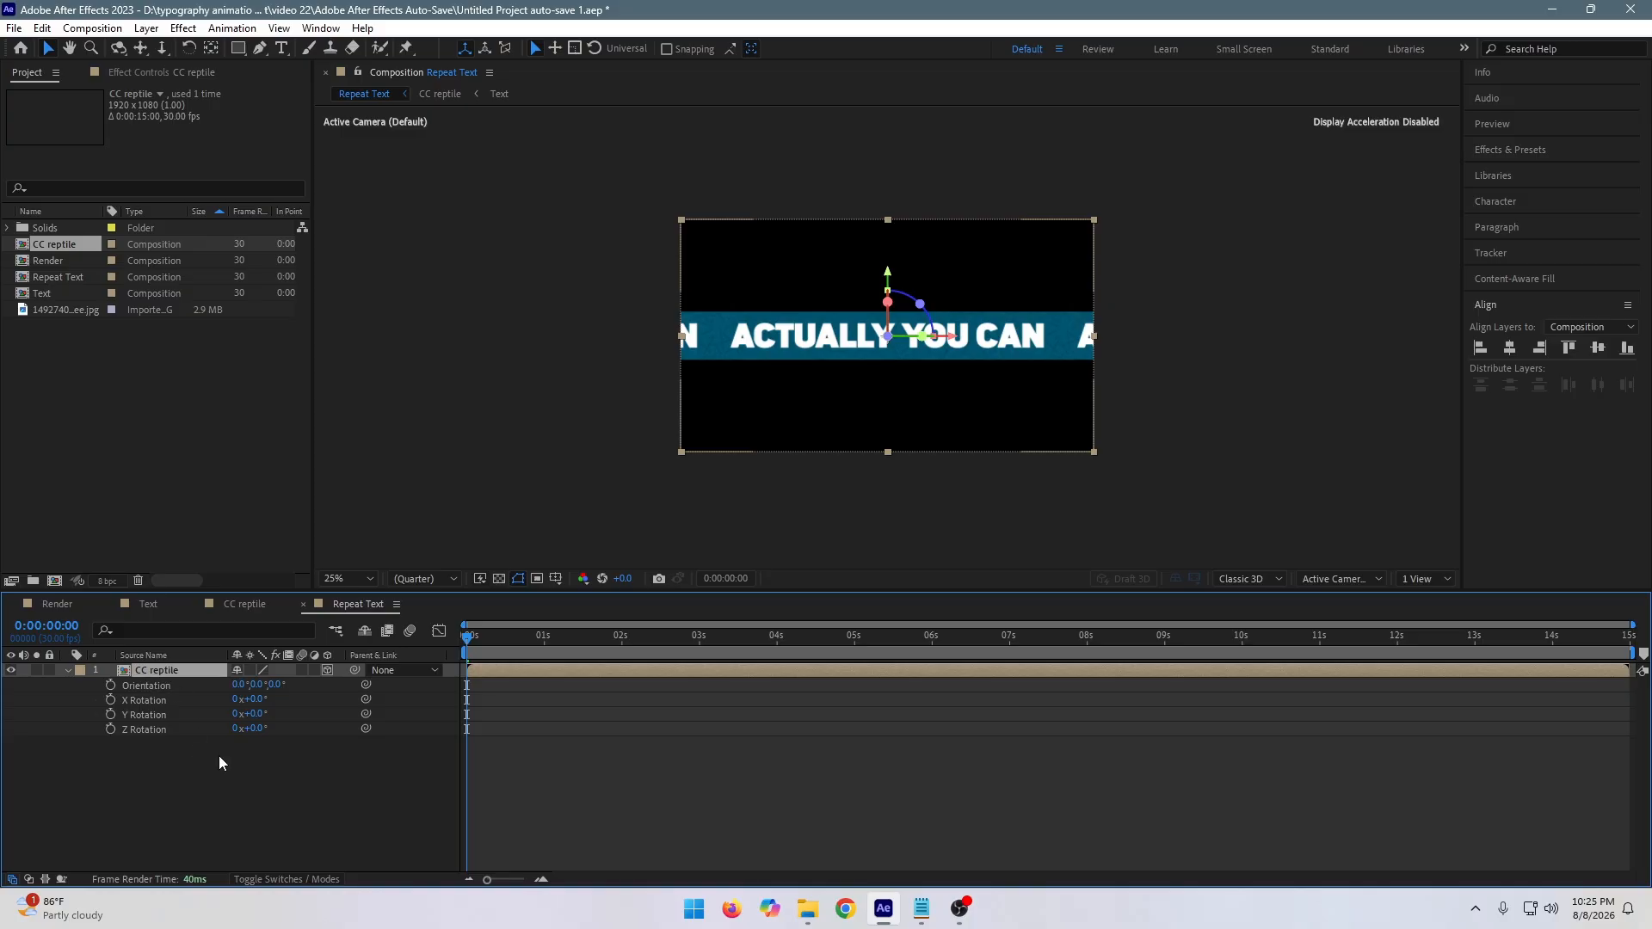
pyautogui.moveTo(249, 714); pyautogui.dragTo(271, 714)
pyautogui.hotkey('ctrl', 'z')
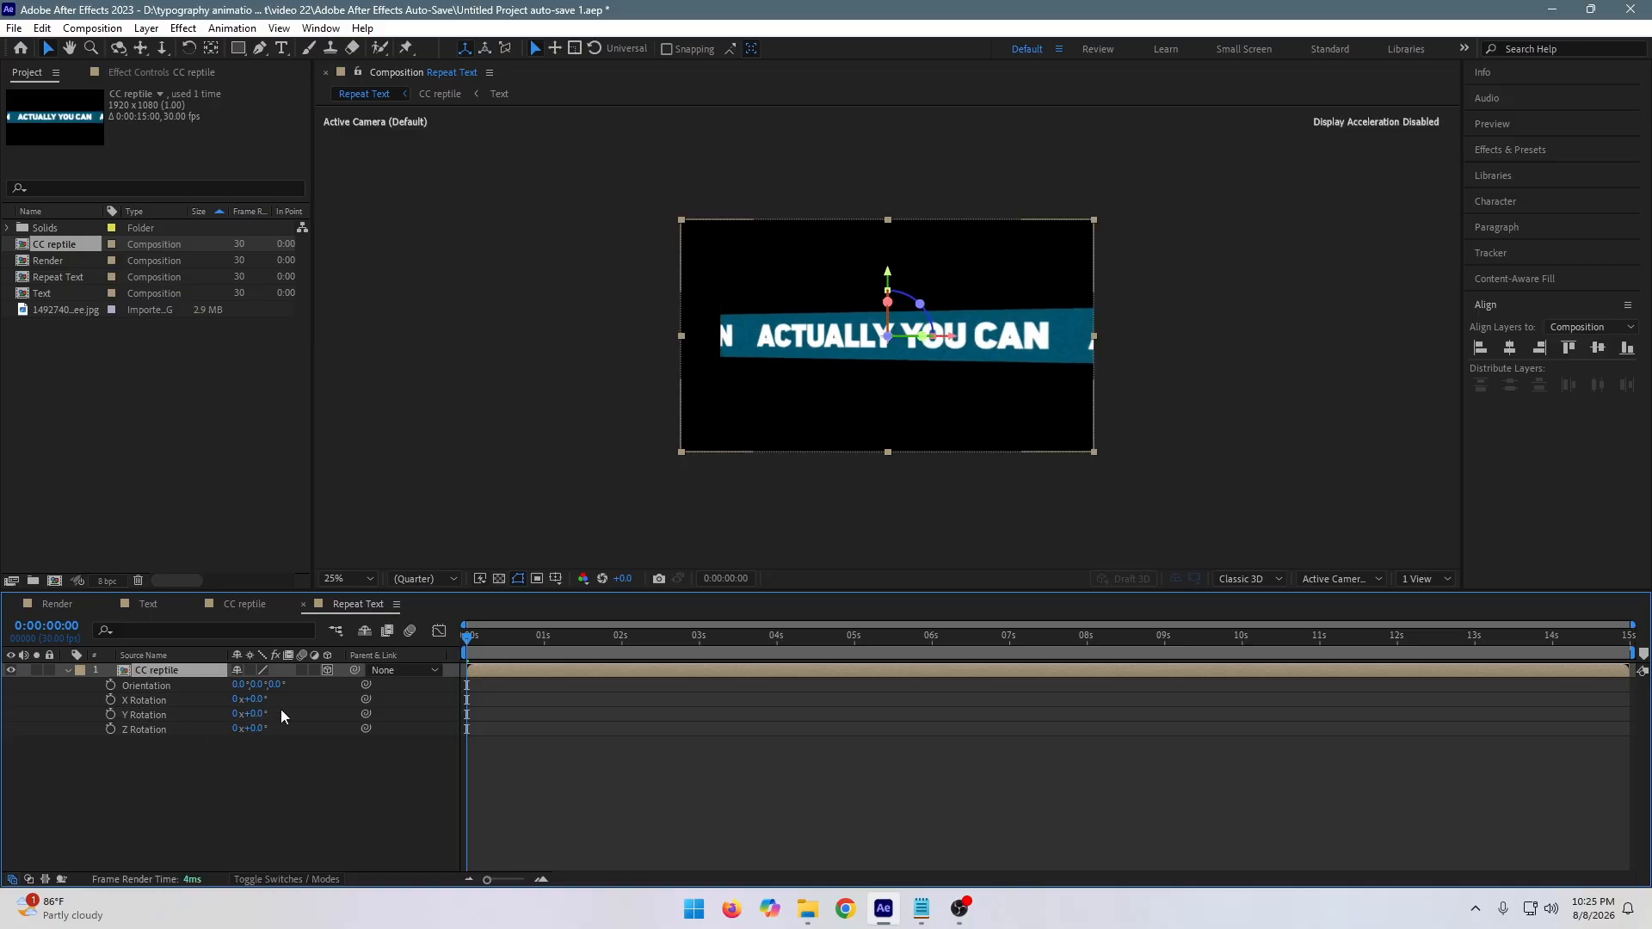
pyautogui.moveTo(256, 728); pyautogui.dragTo(291, 721)
pyautogui.click(254, 728)
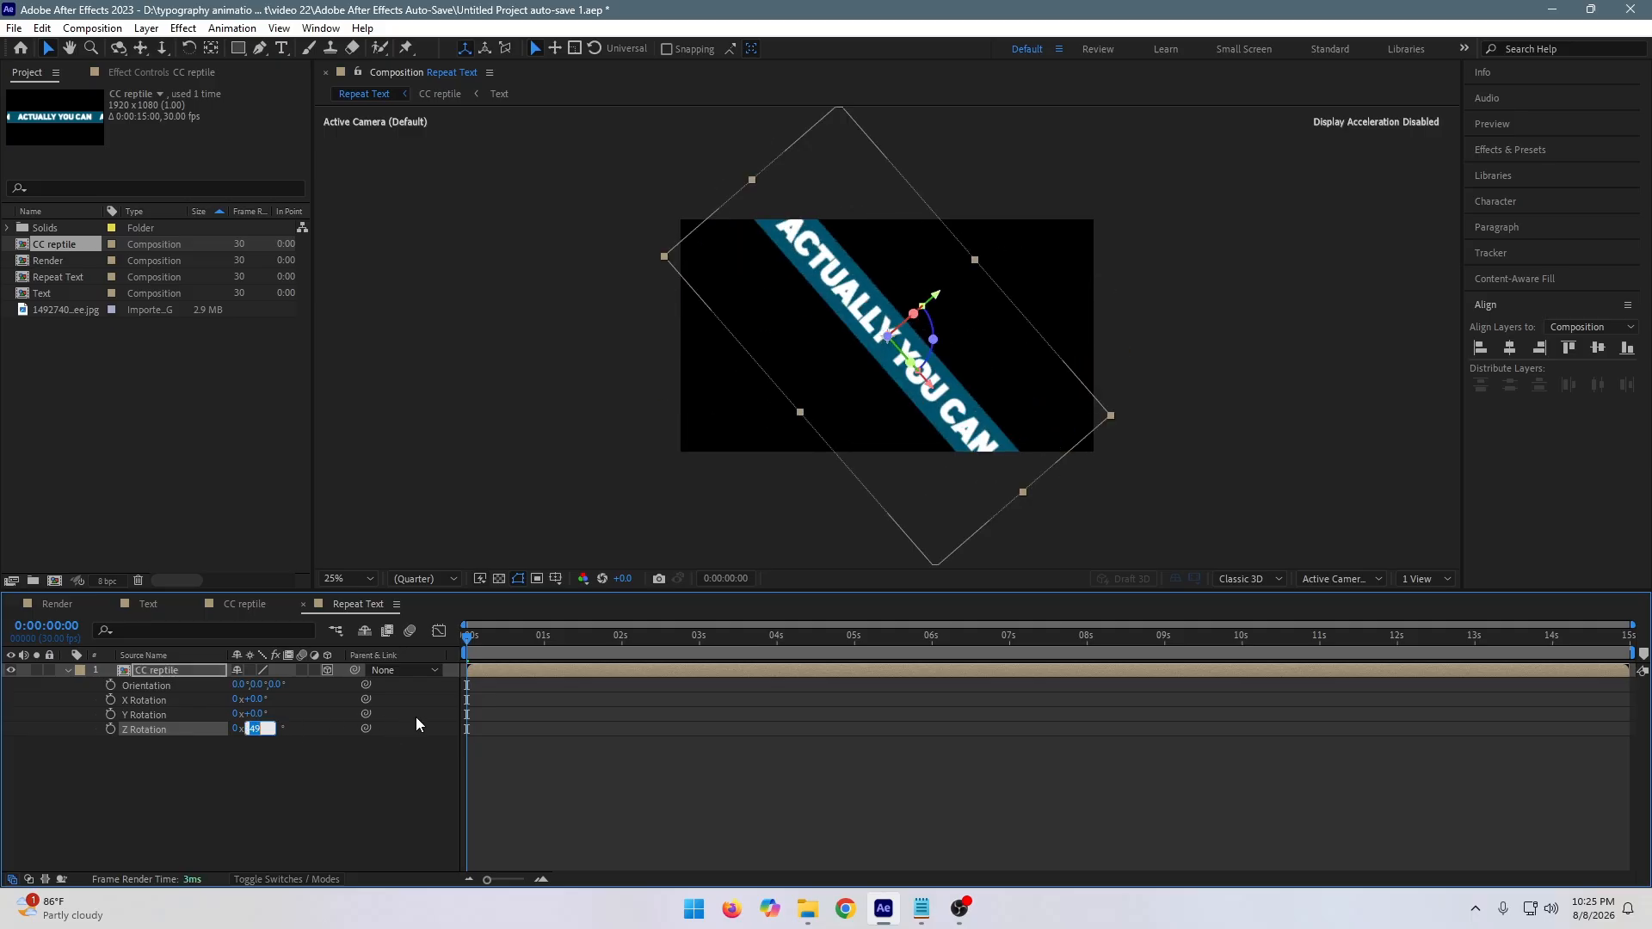
pyautogui.write('9')
pyautogui.press('Return')
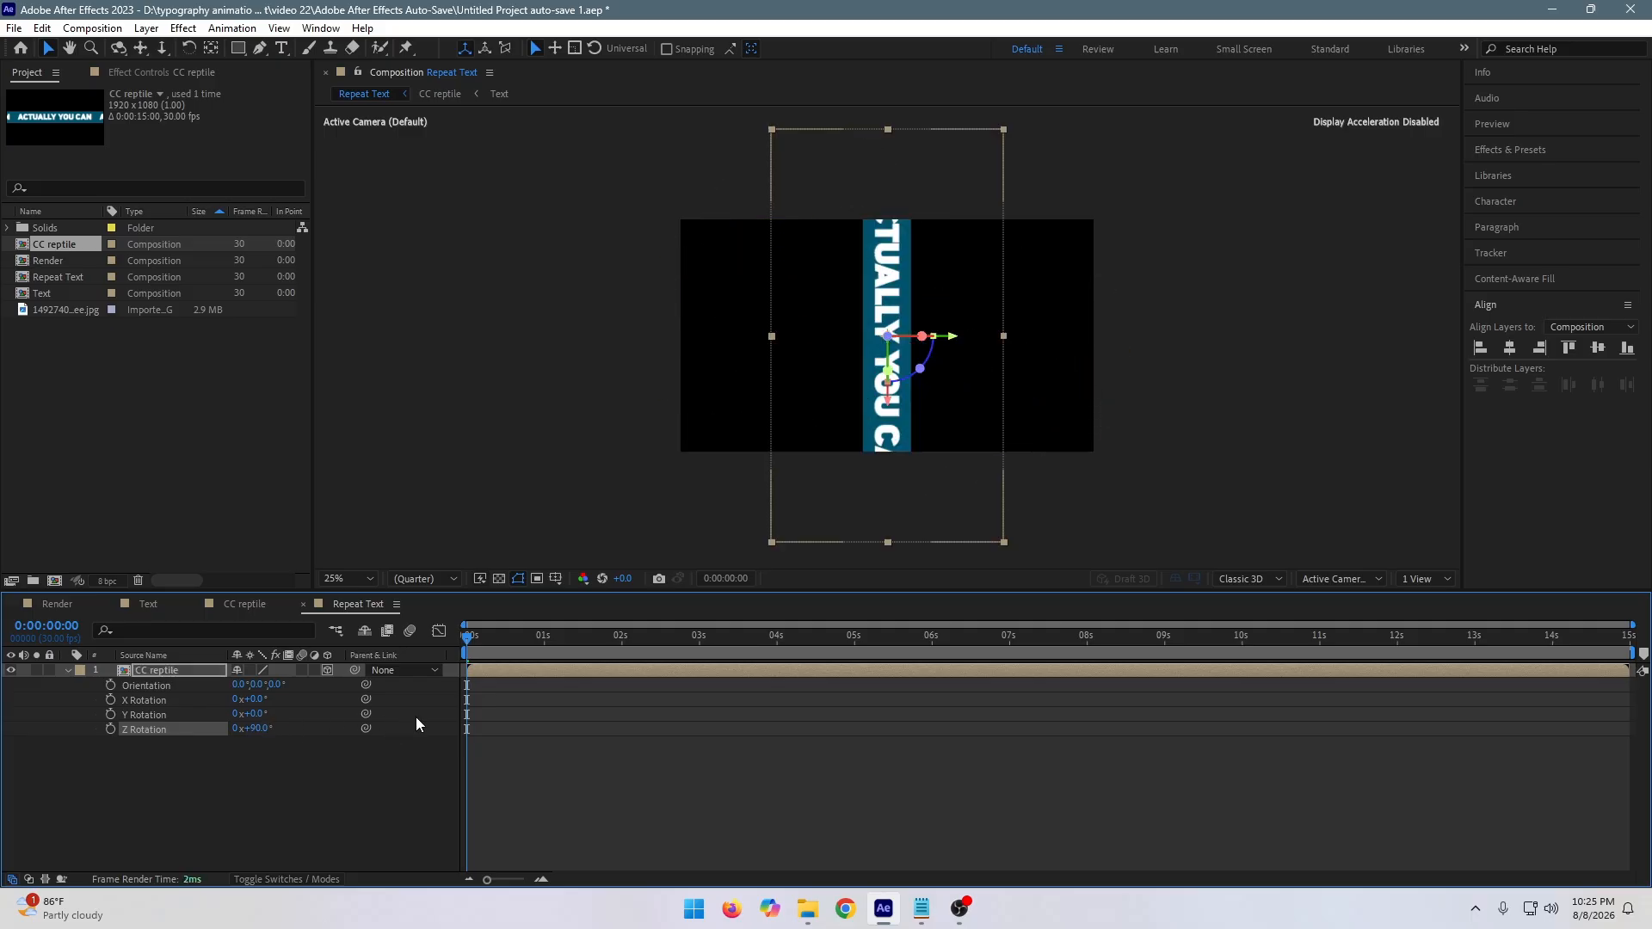
pyautogui.moveTo(252, 716)
pyautogui.mouseDown()
pyautogui.moveTo(319, 702)
pyautogui.moveTo(277, 711)
pyautogui.mouseUp()
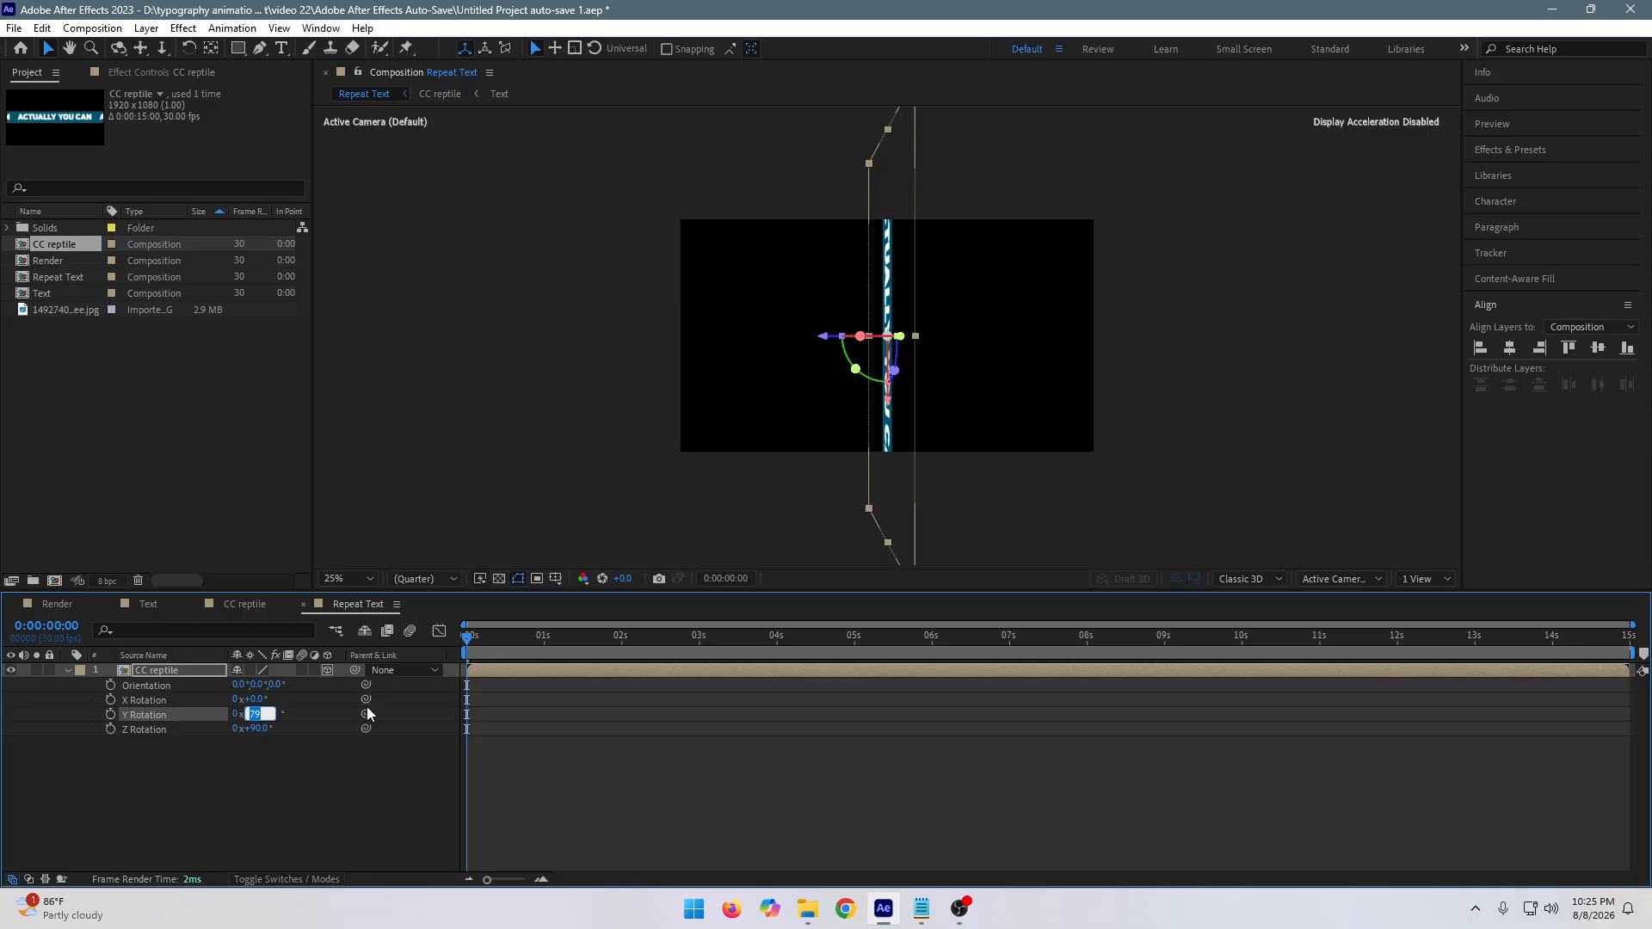
pyautogui.write('90')
pyautogui.press('Return')
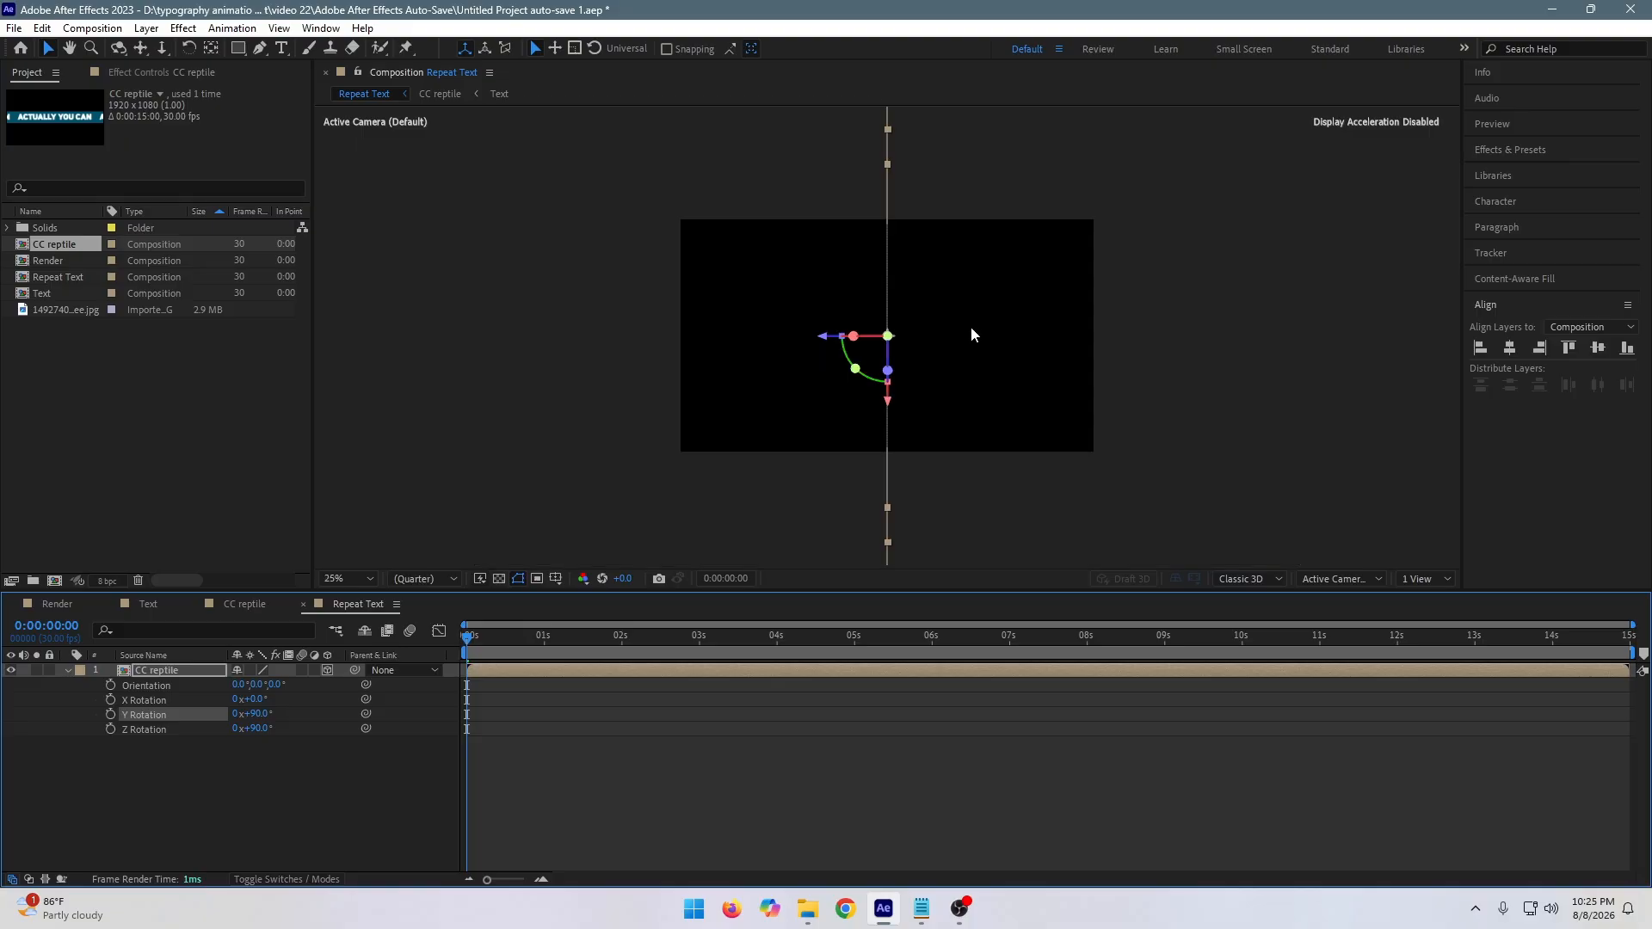
# Duplicate the CC reptile layer and set the copy's Y Rotation to 0°.
pyautogui.click(120, 49)
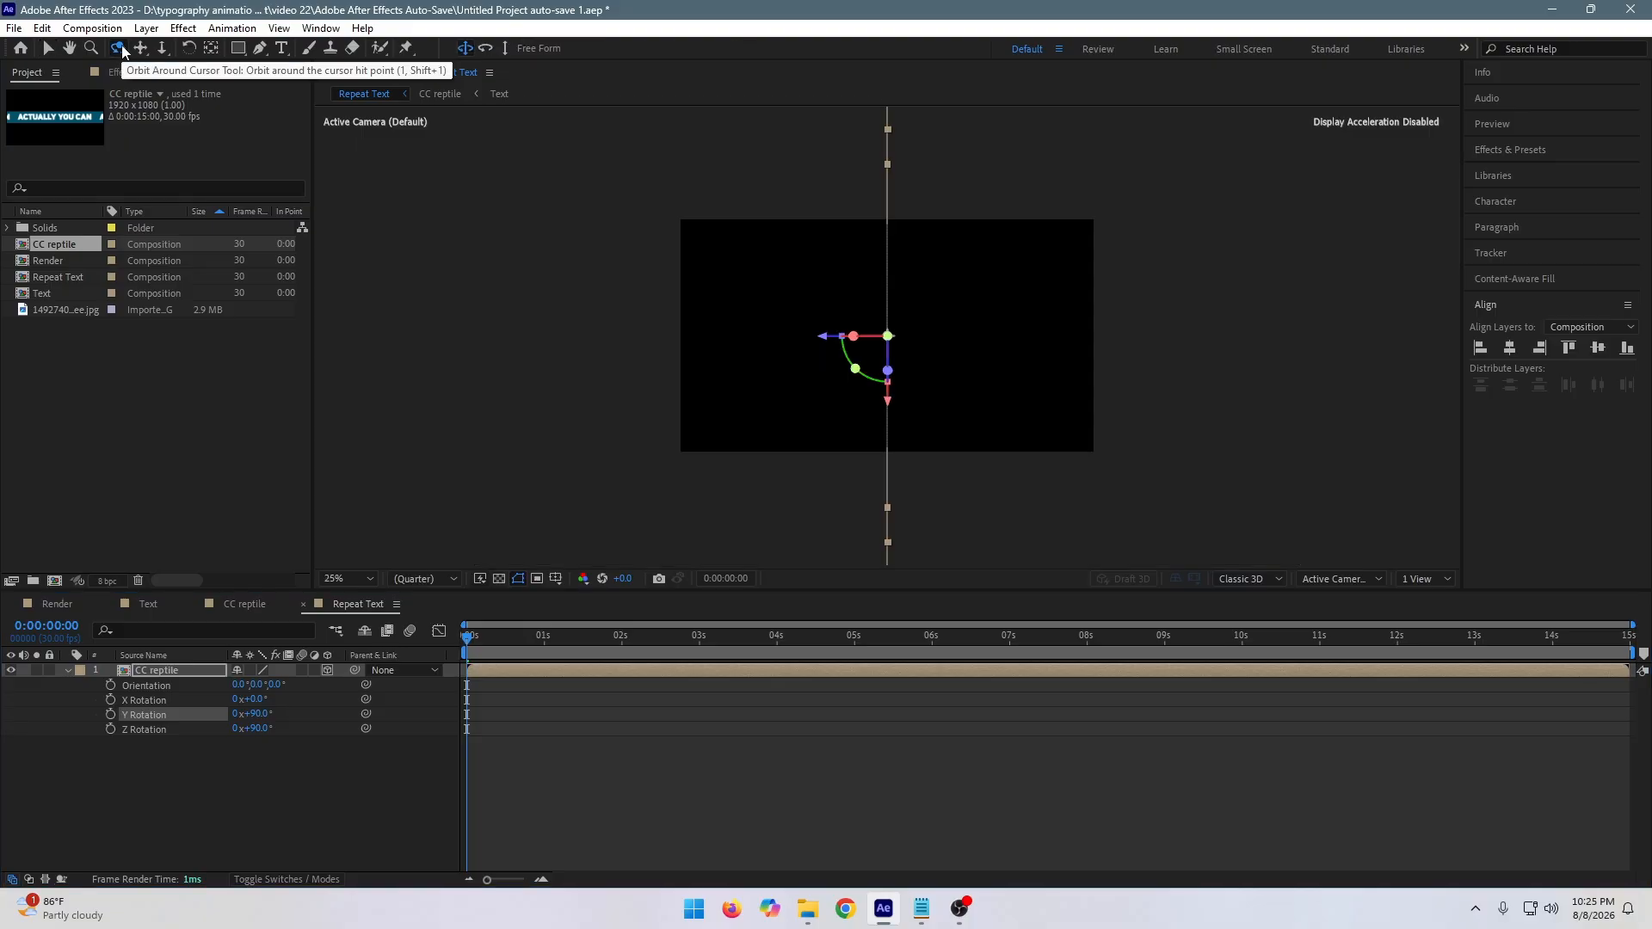
pyautogui.moveTo(875, 391)
pyautogui.mouseDown()
pyautogui.moveTo(931, 369)
pyautogui.moveTo(873, 393)
pyautogui.mouseUp()
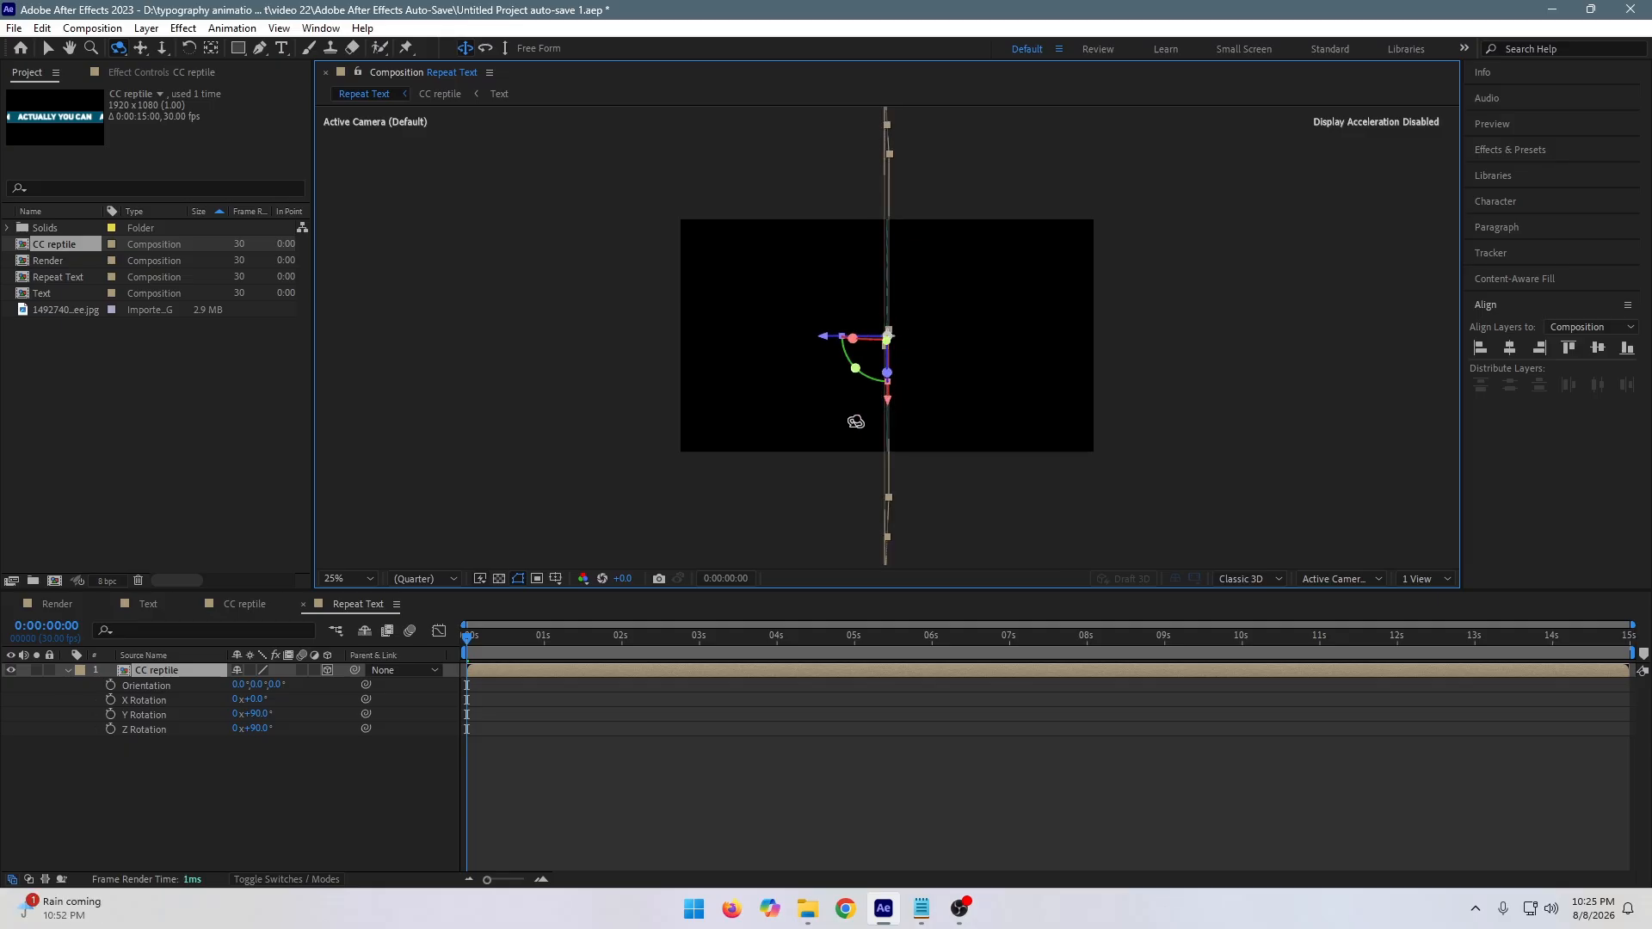
pyautogui.press('.')
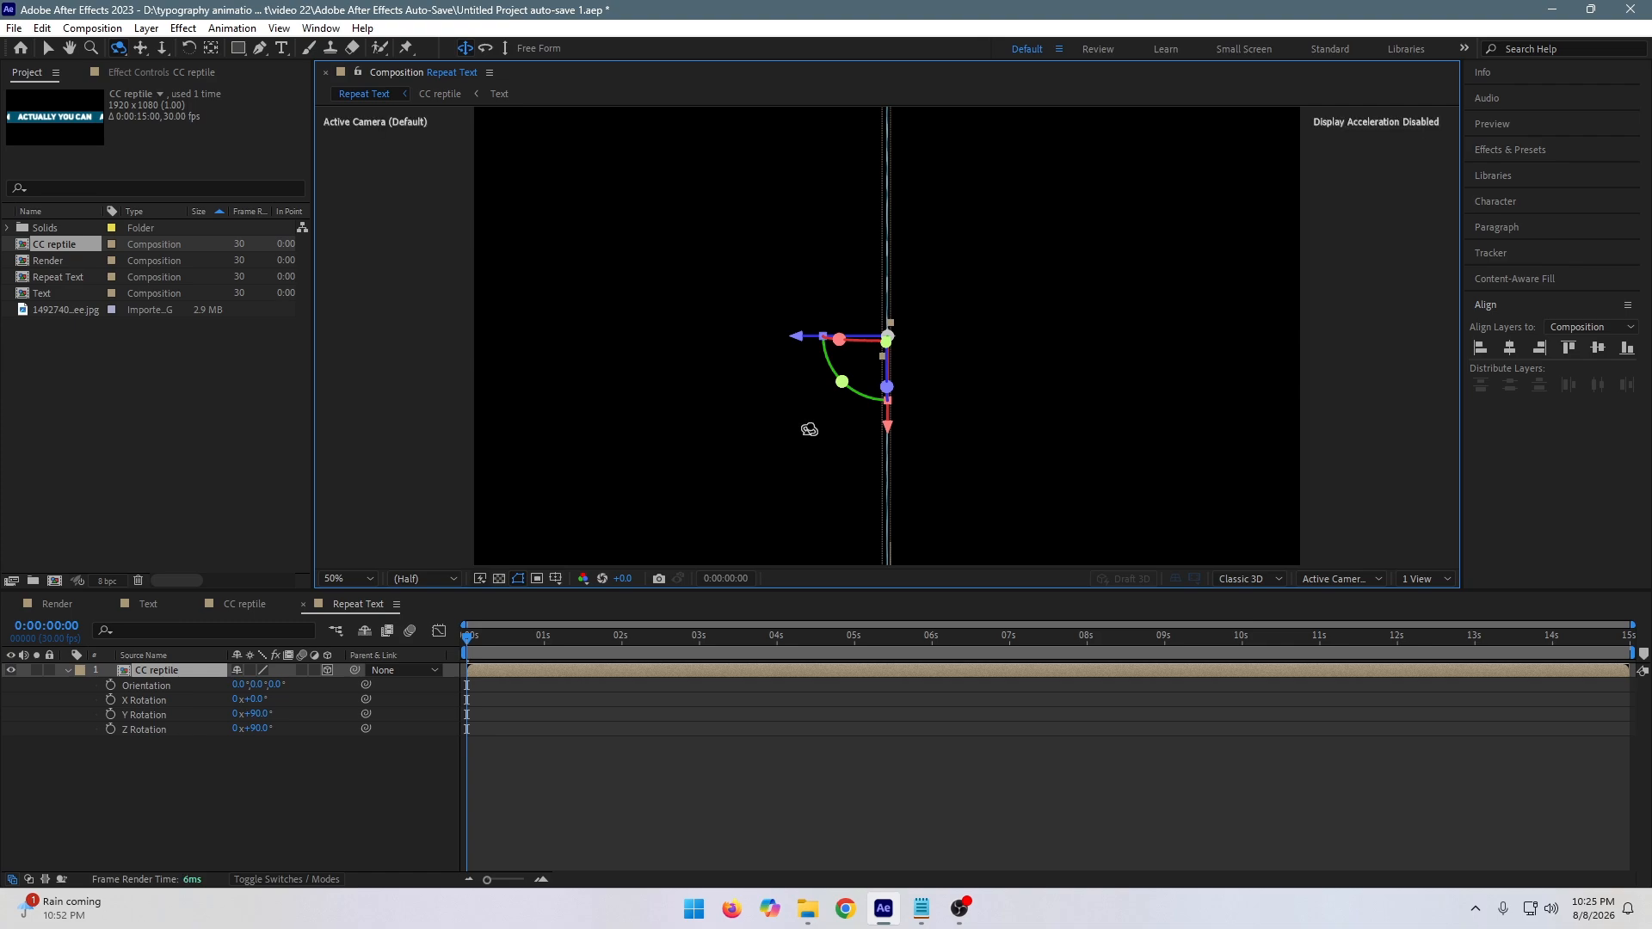
pyautogui.click(158, 768)
pyautogui.click(164, 669)
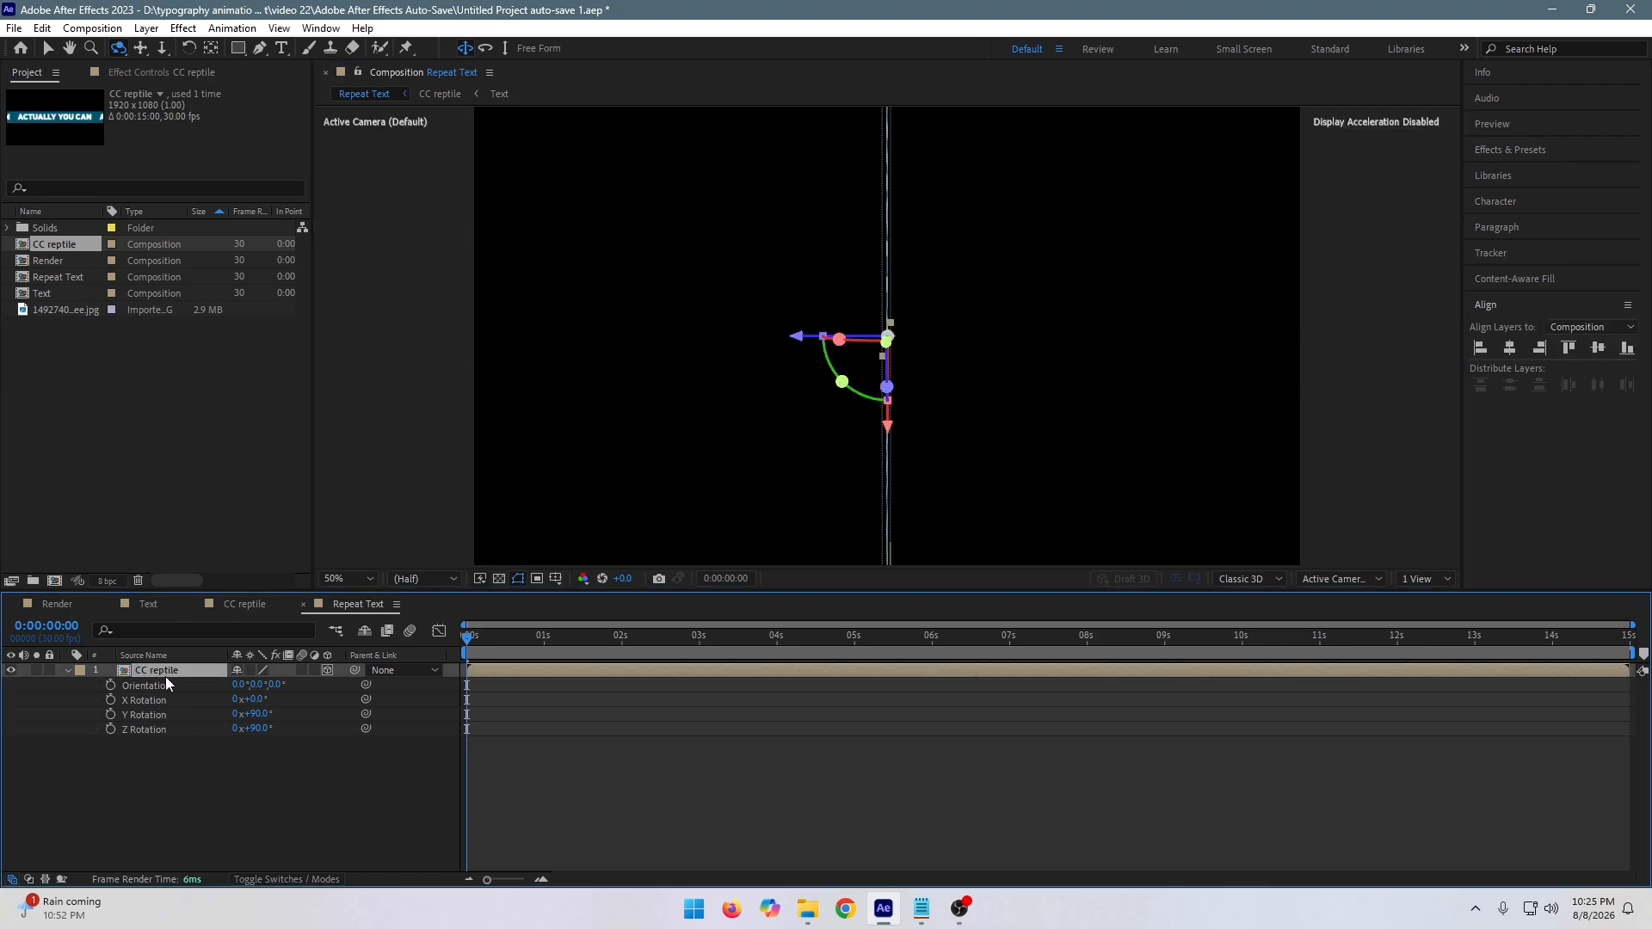
pyautogui.hotkey('ctrl', 'd')
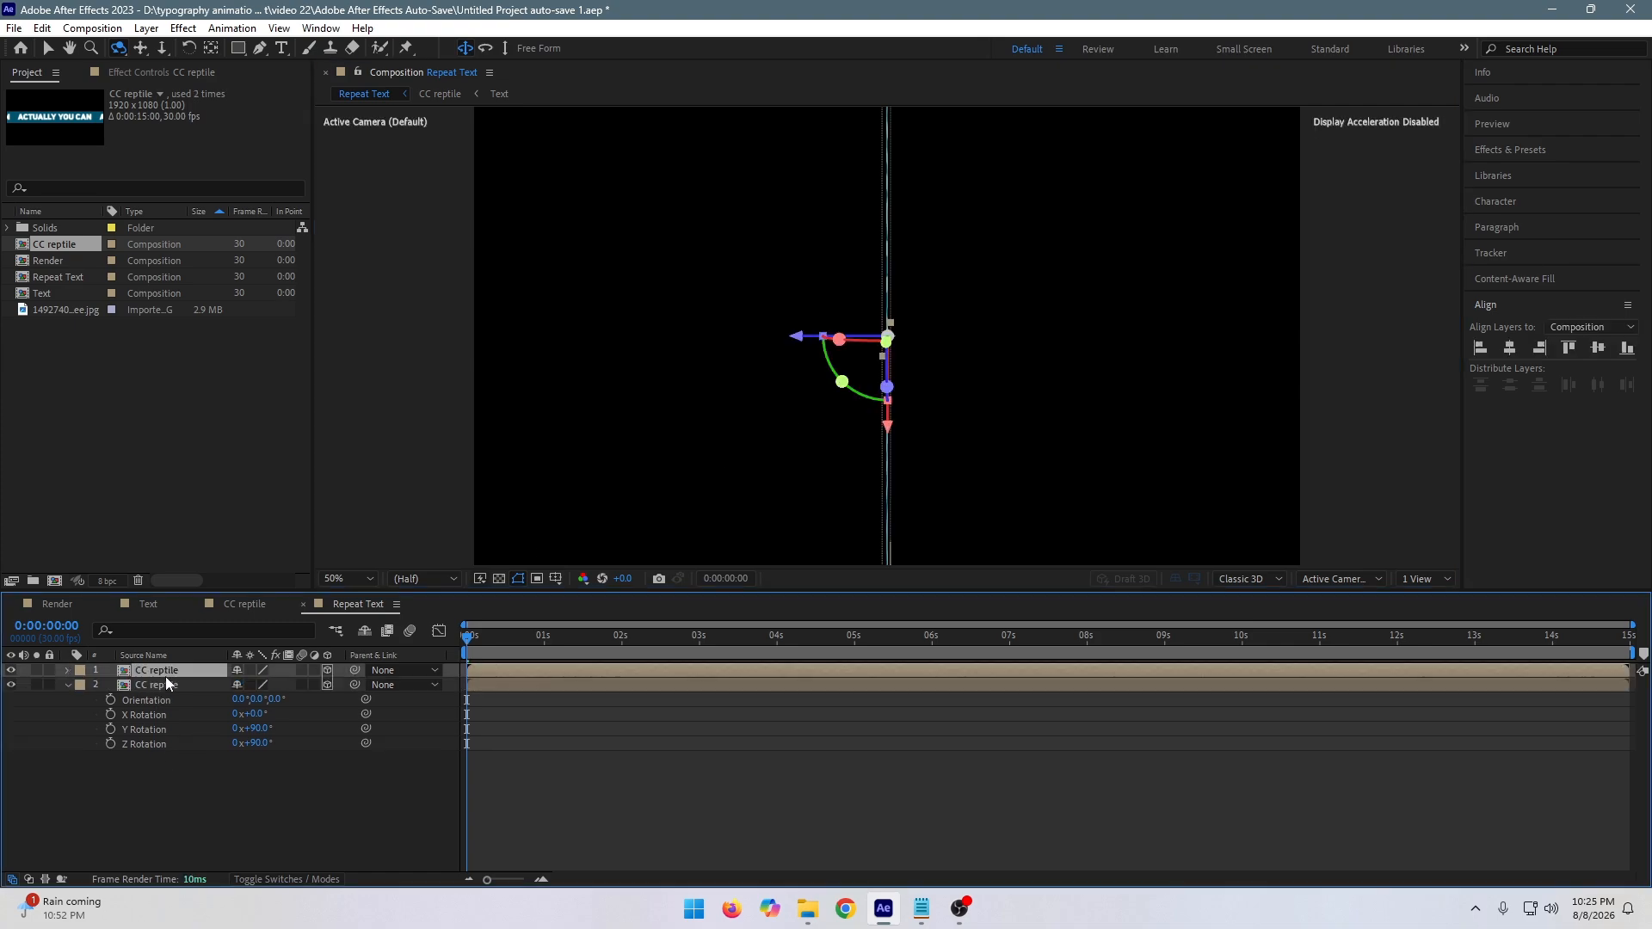
pyautogui.press('r')
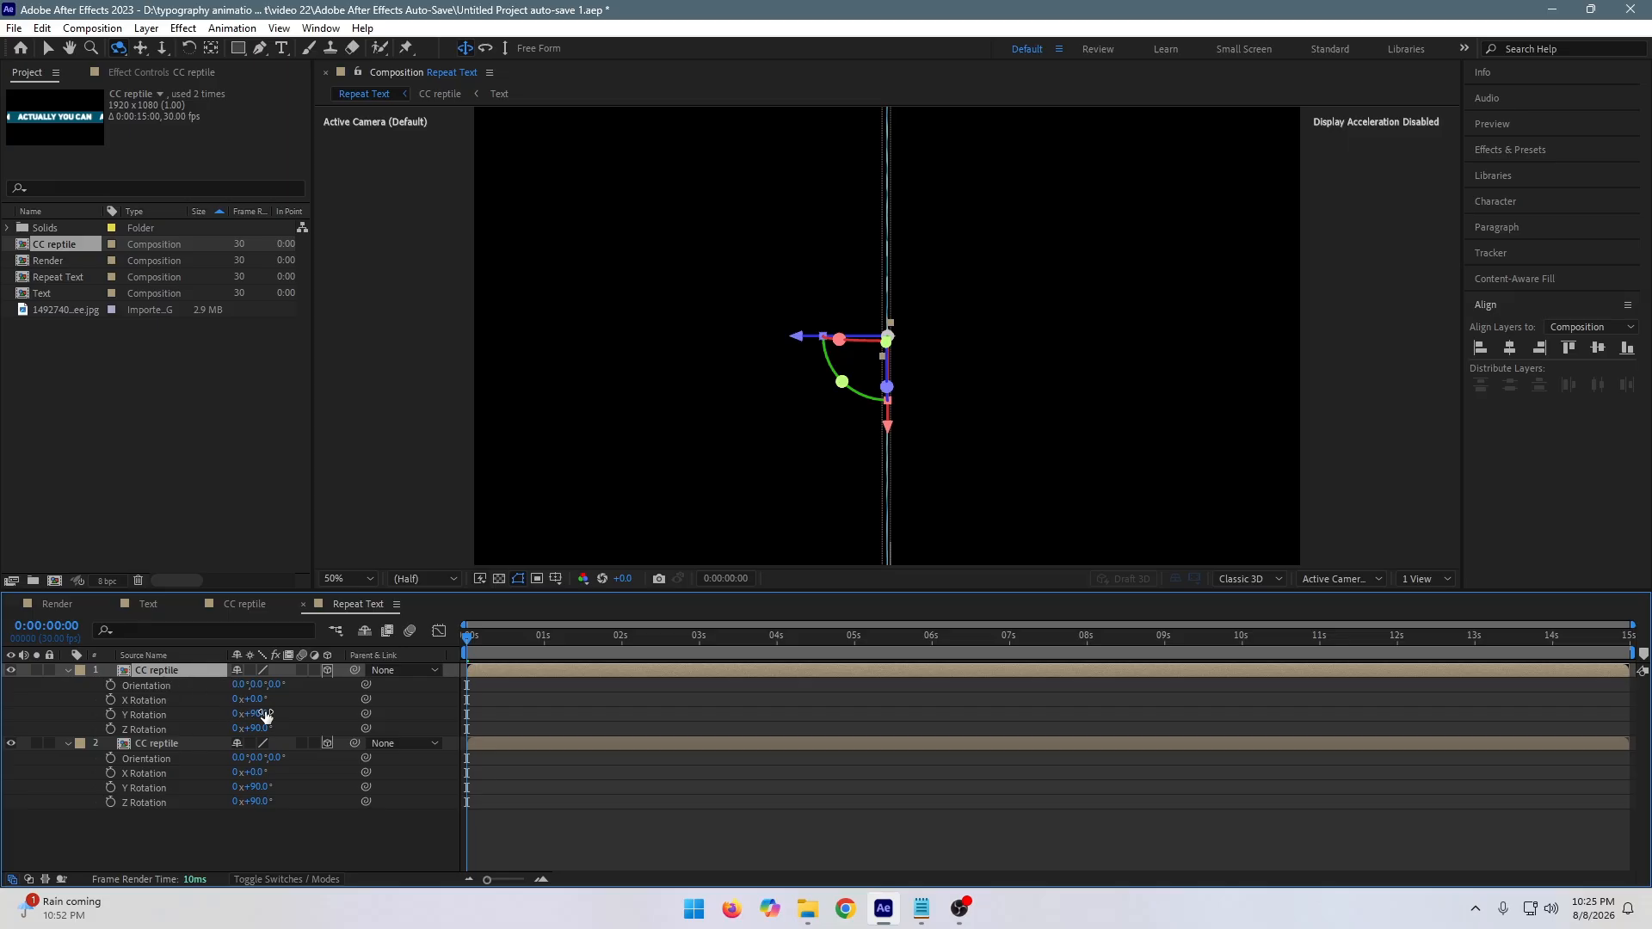
pyautogui.click(261, 713)
pyautogui.press('Return')
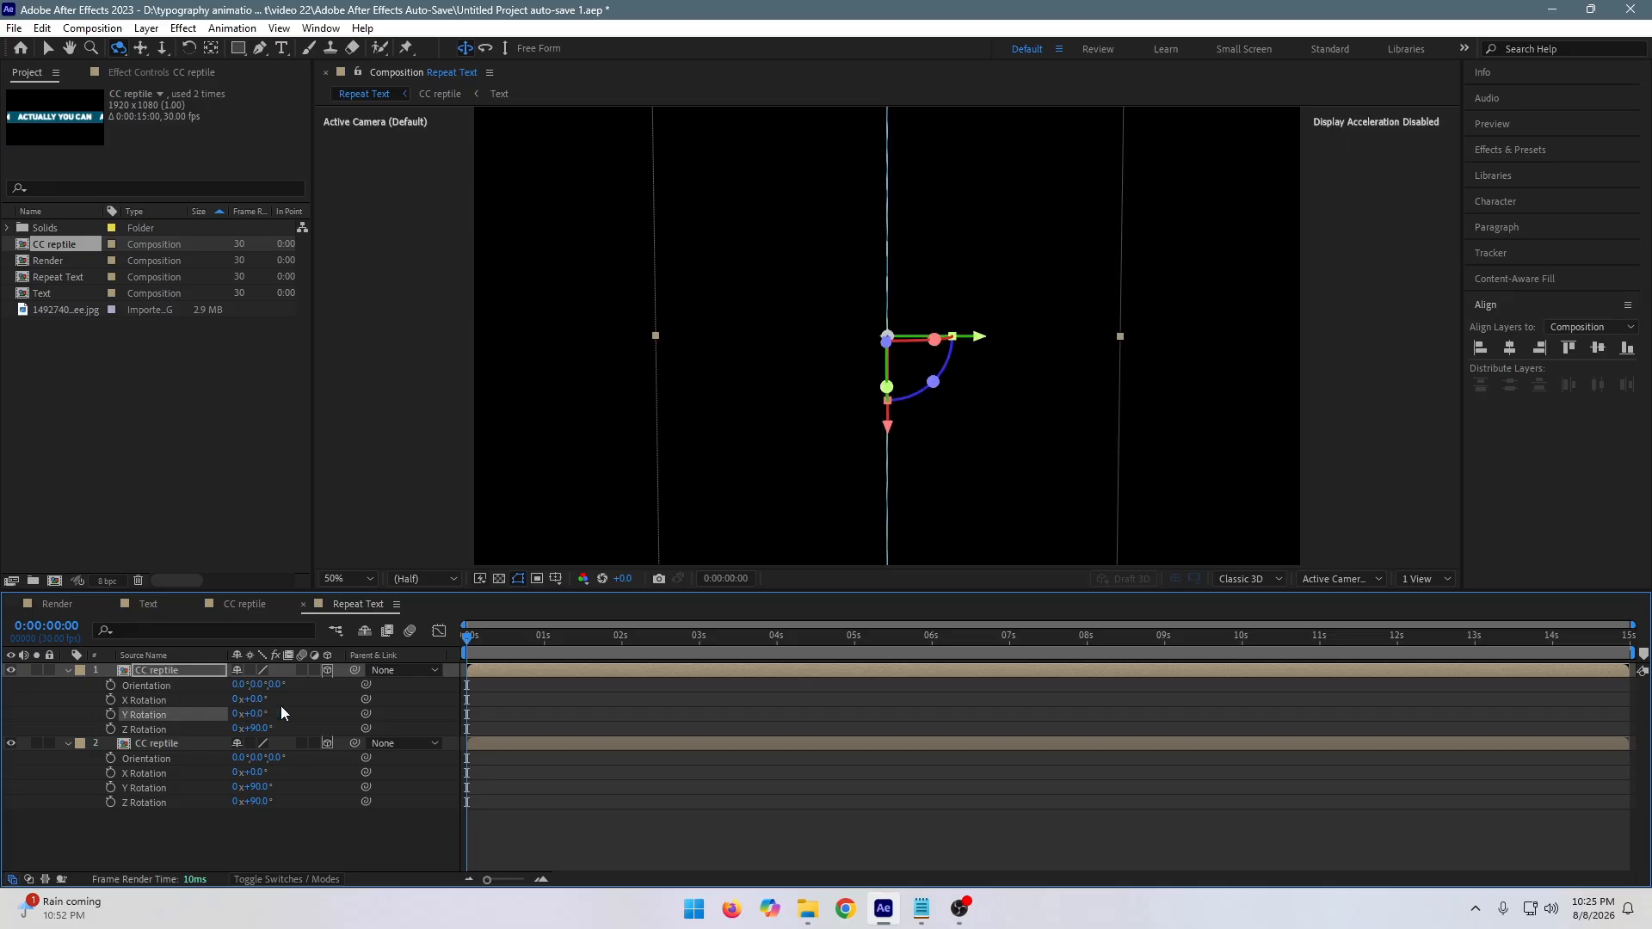
# Try a Z Rotation of 0° on the copied CC reptile layer and undo it.
pyautogui.click(257, 729)
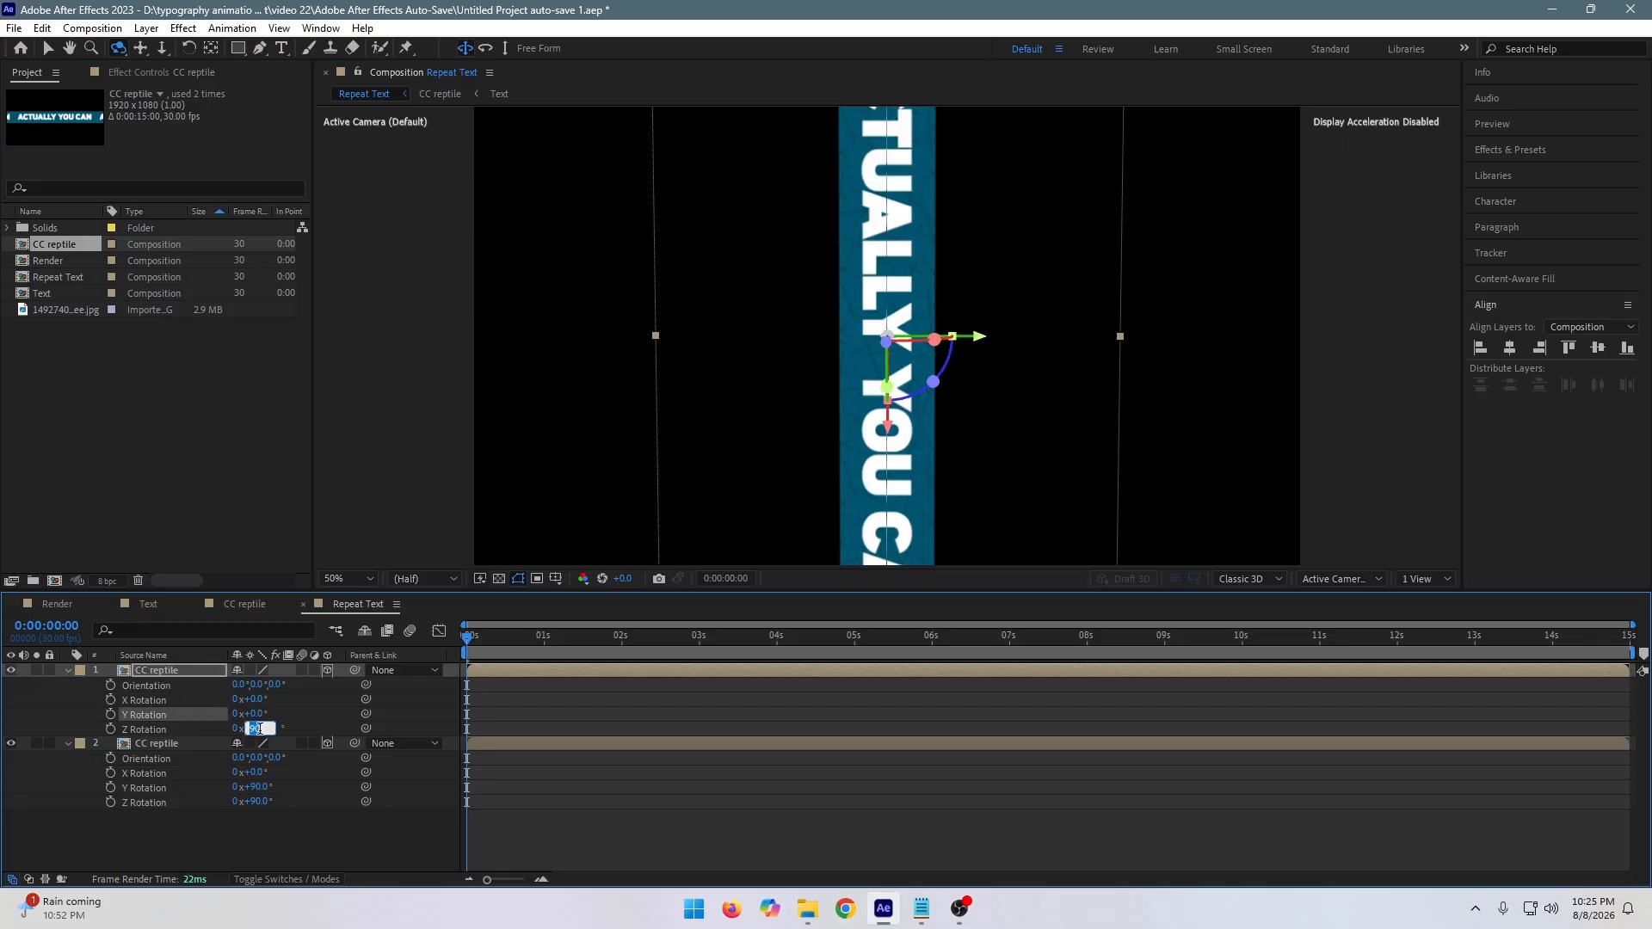
pyautogui.write('0')
pyautogui.press('Return')
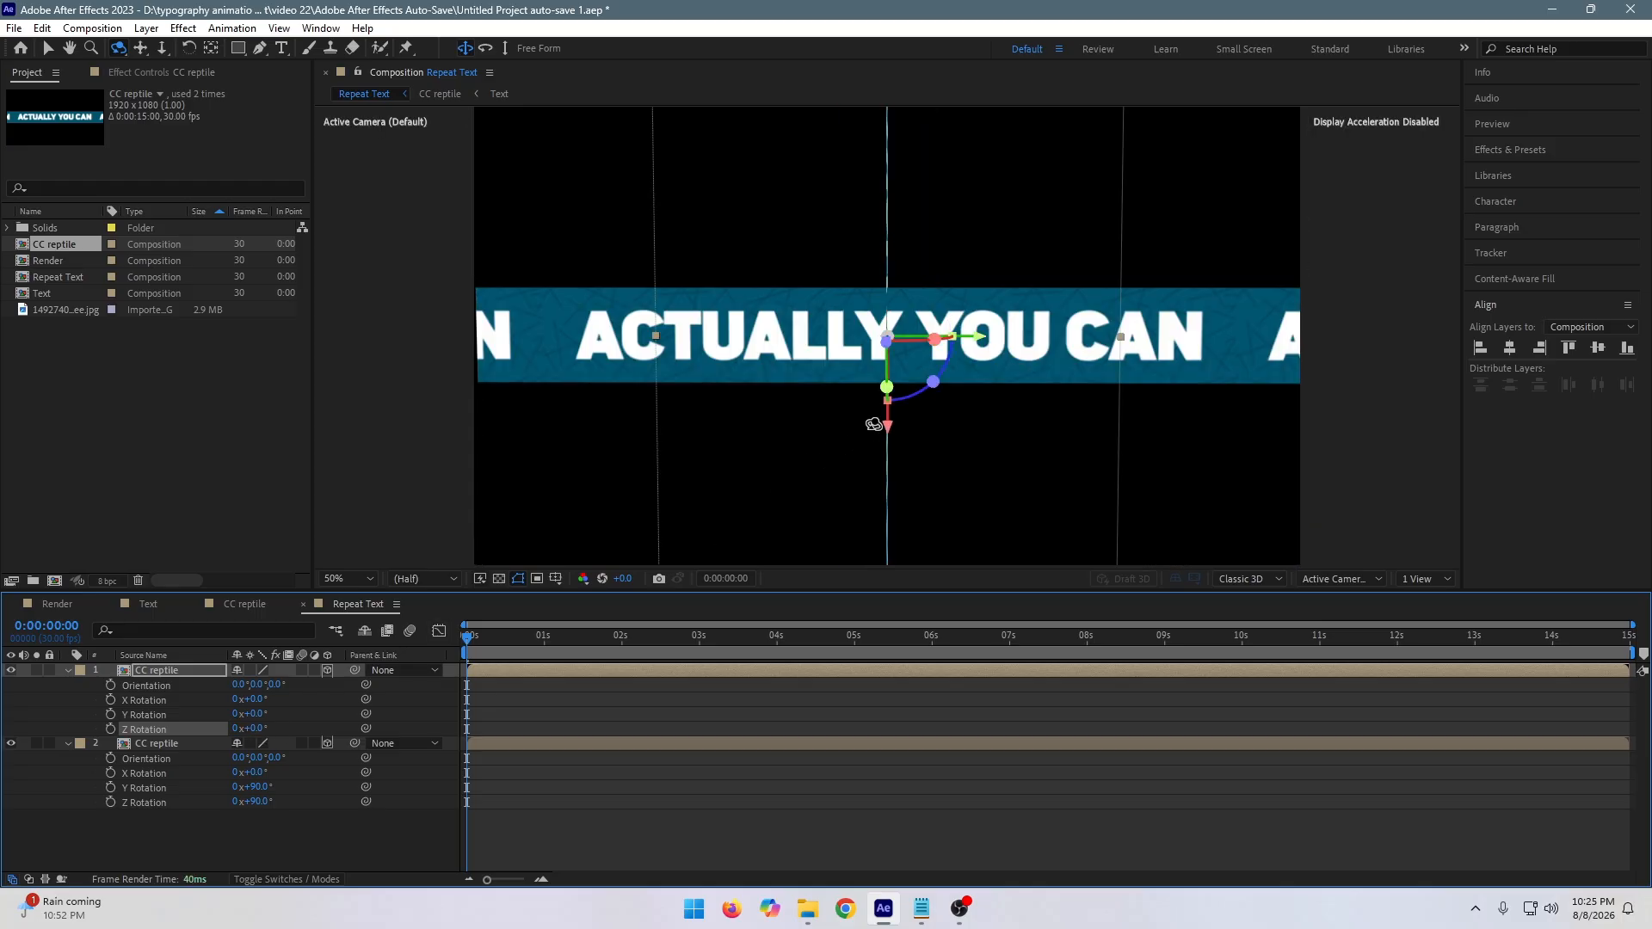
pyautogui.hotkey('ctrl', 'z')
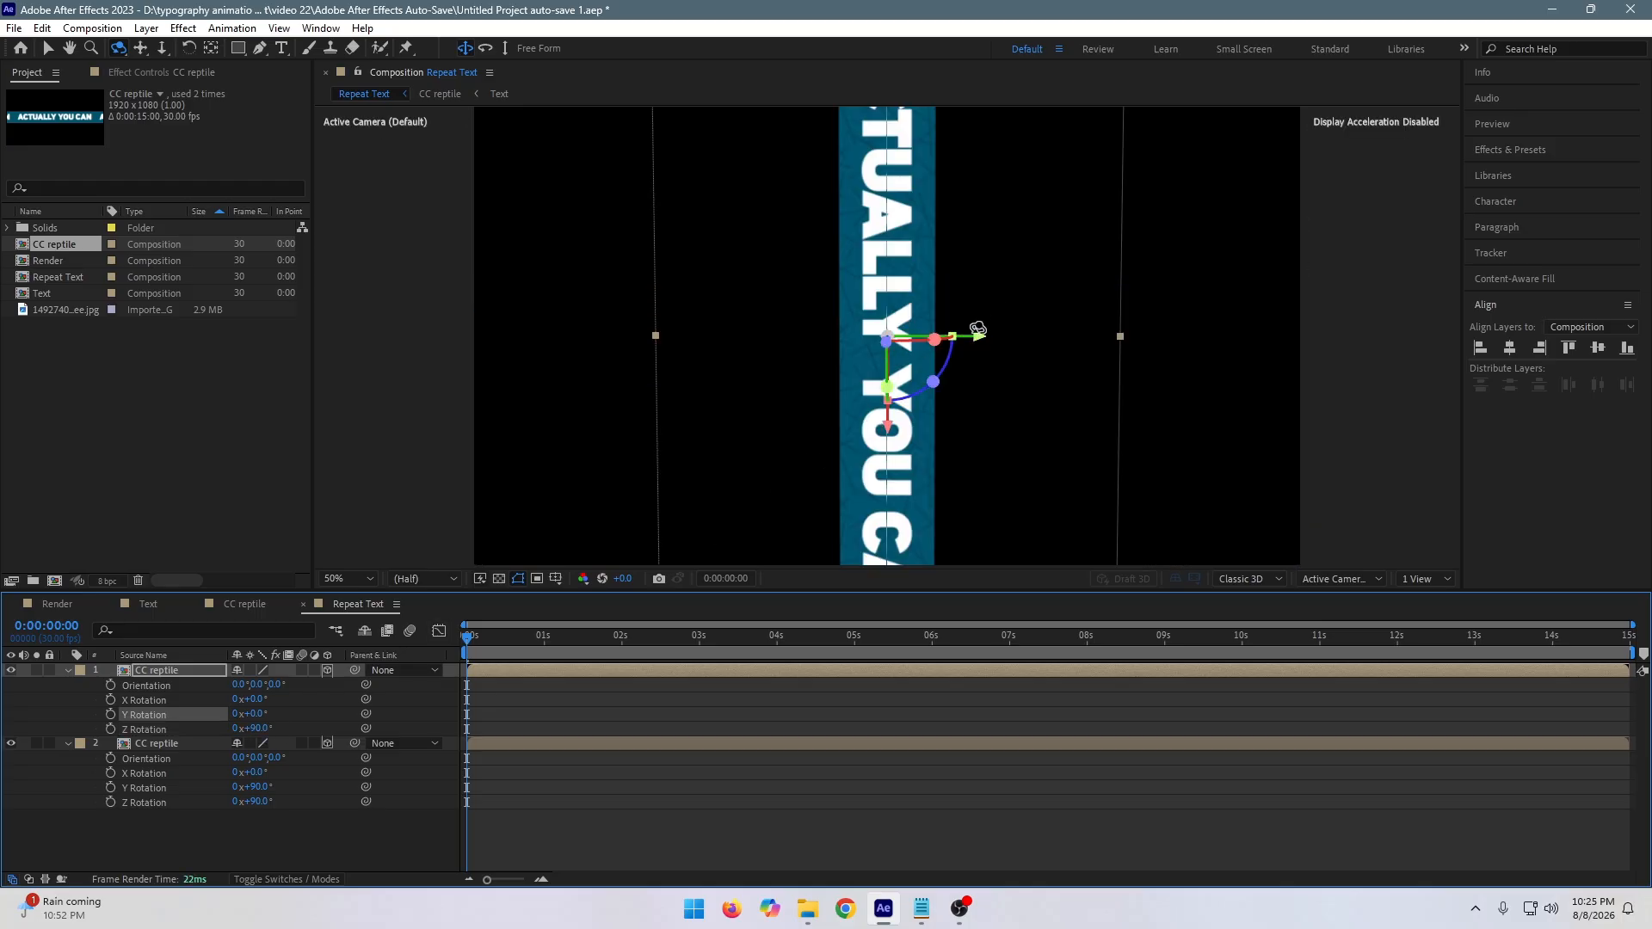
# Move the copied strip horizontally until its left edge lines up with the edge-on original strip.
pyautogui.click(48, 50)
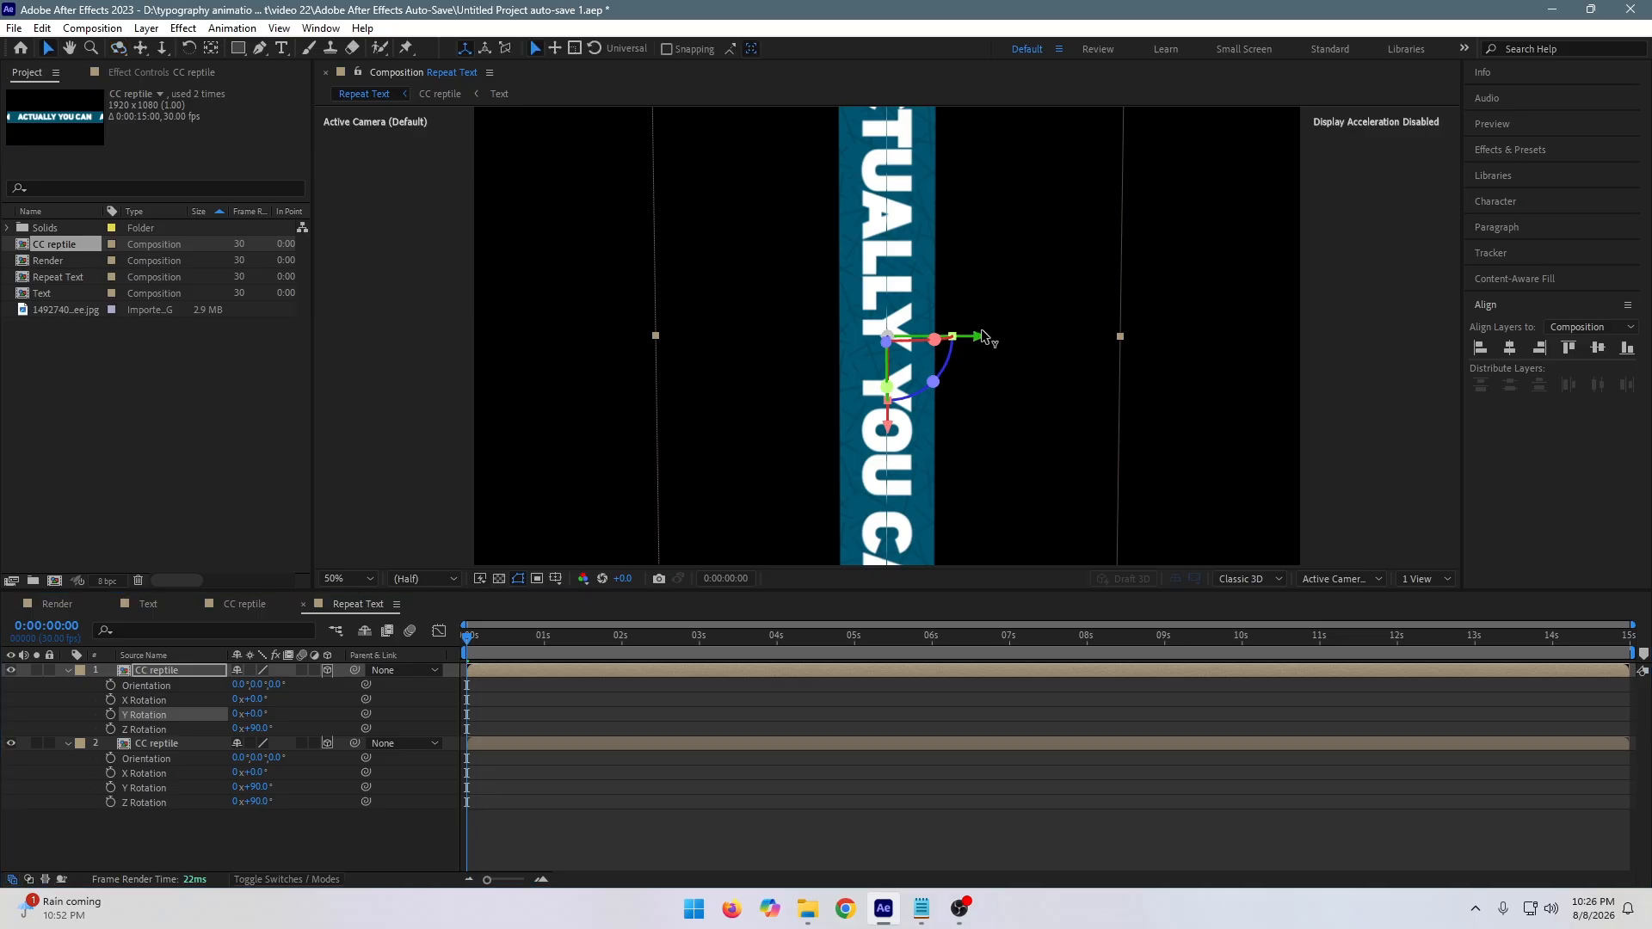
pyautogui.moveTo(976, 337); pyautogui.dragTo(1031, 327)
pyautogui.scroll(2, 892, 323)
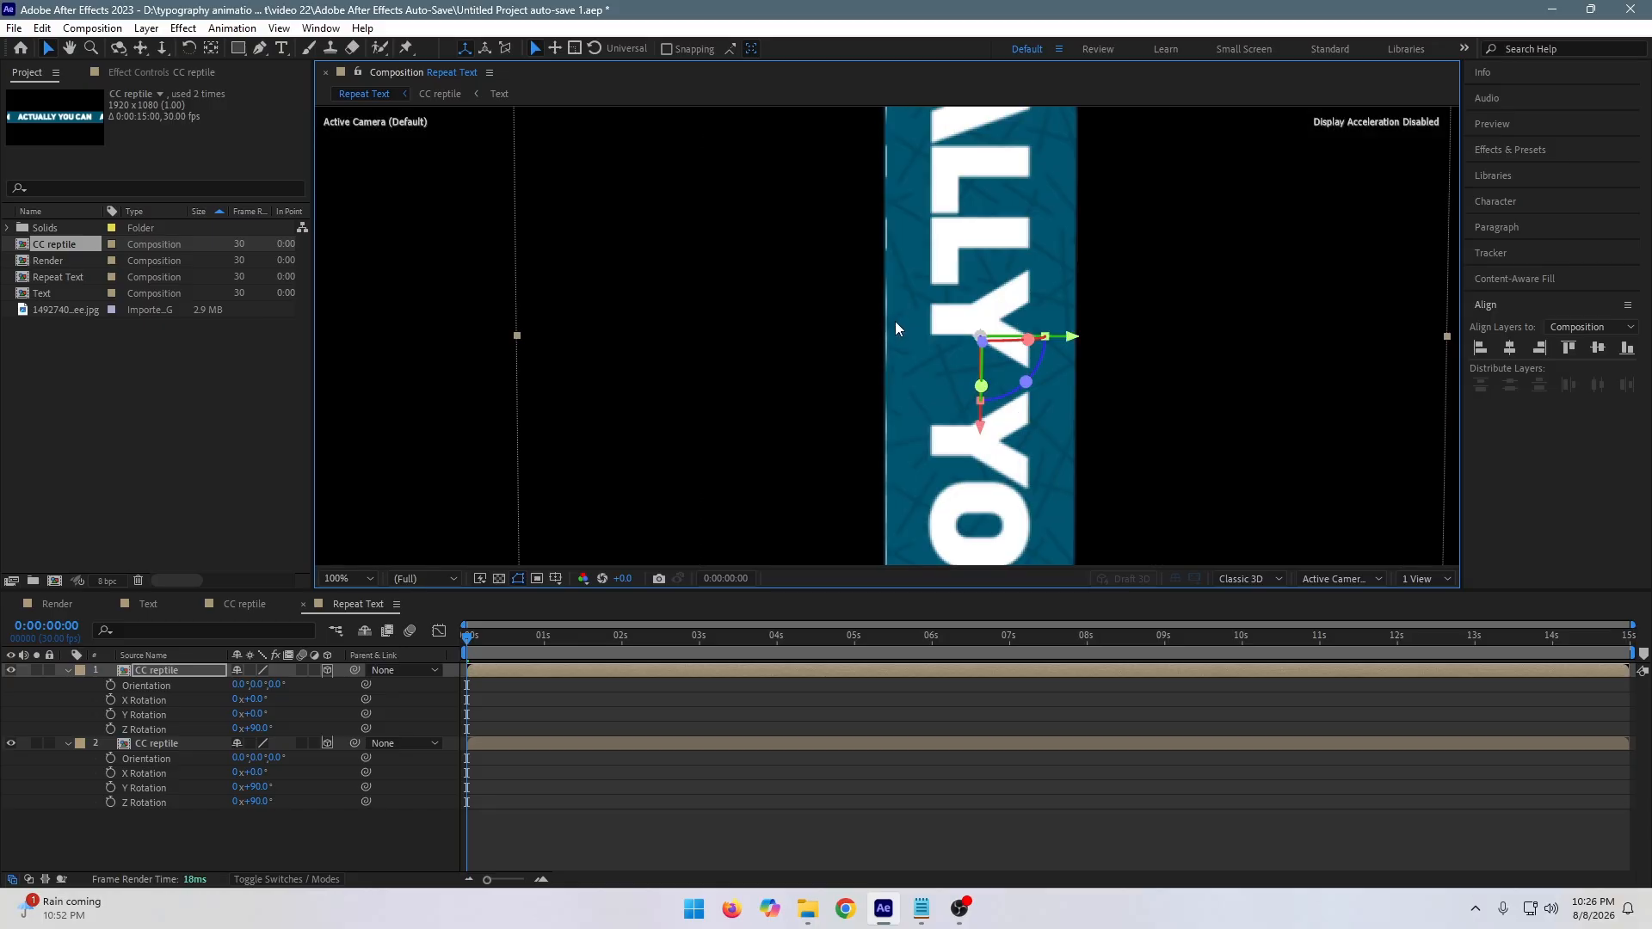
pyautogui.scroll(1, 895, 327)
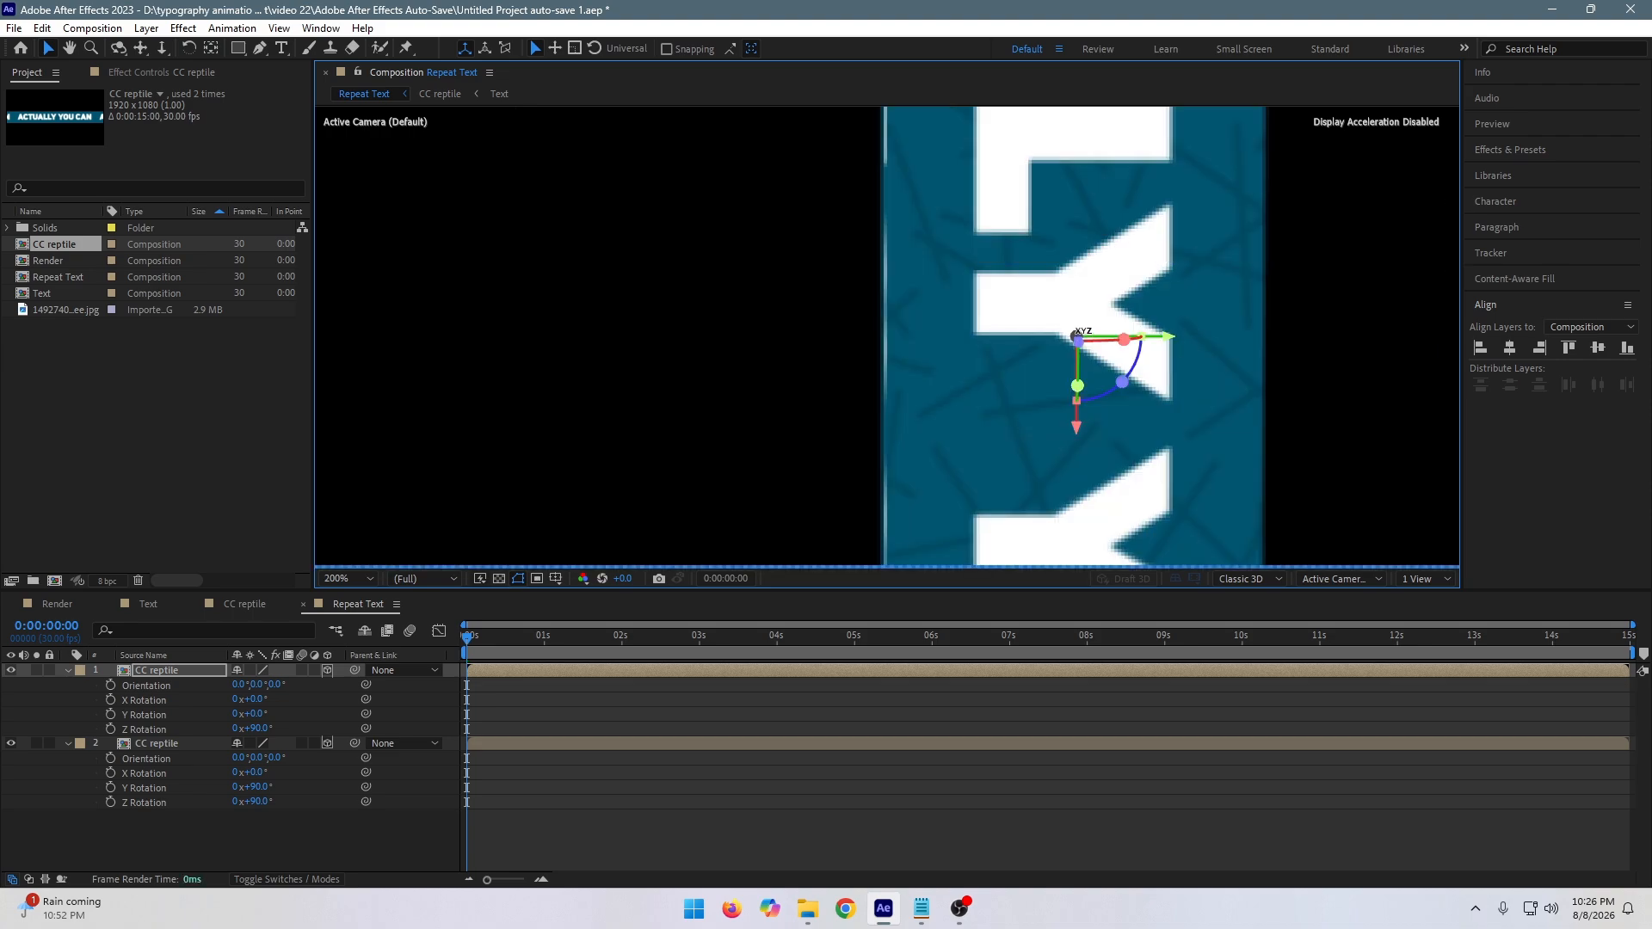
pyautogui.moveTo(1167, 336); pyautogui.dragTo(1173, 333)
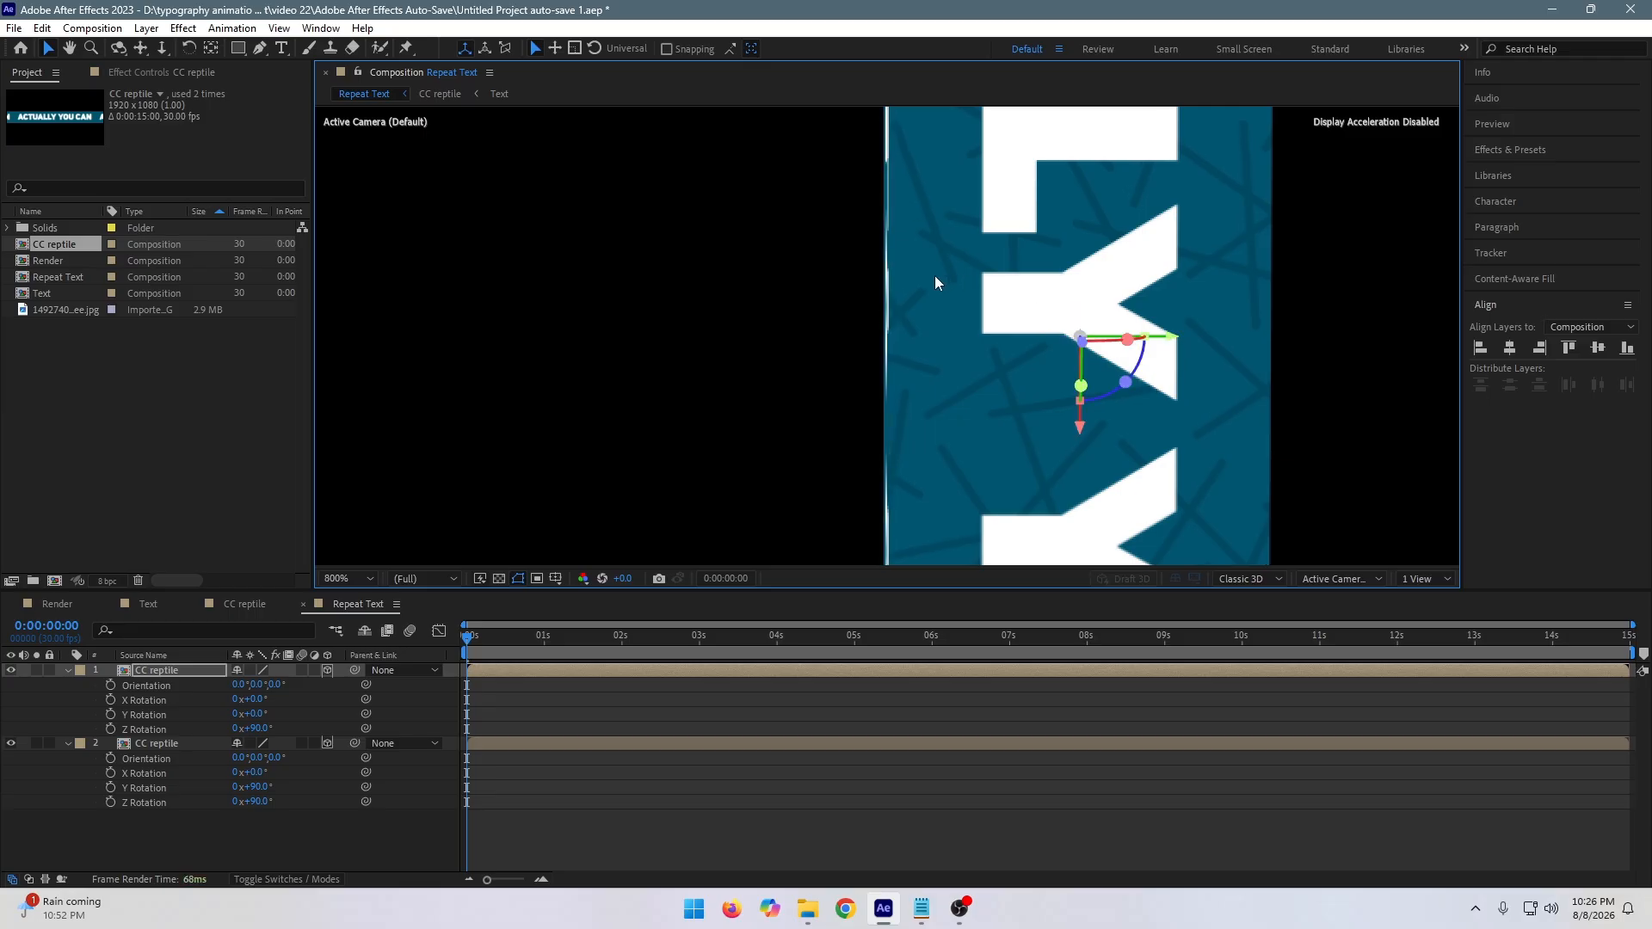
# Examine the seam between the shifted strip and the edge-on strip at several magnifications.
pyautogui.press('.')
pyautogui.press('.')
pyautogui.press('.')
pyautogui.press(',')
pyautogui.press(',')
pyautogui.press(',')
pyautogui.press(',')
pyautogui.press(',')
pyautogui.press(',')
pyautogui.press(',')
pyautogui.press(',')
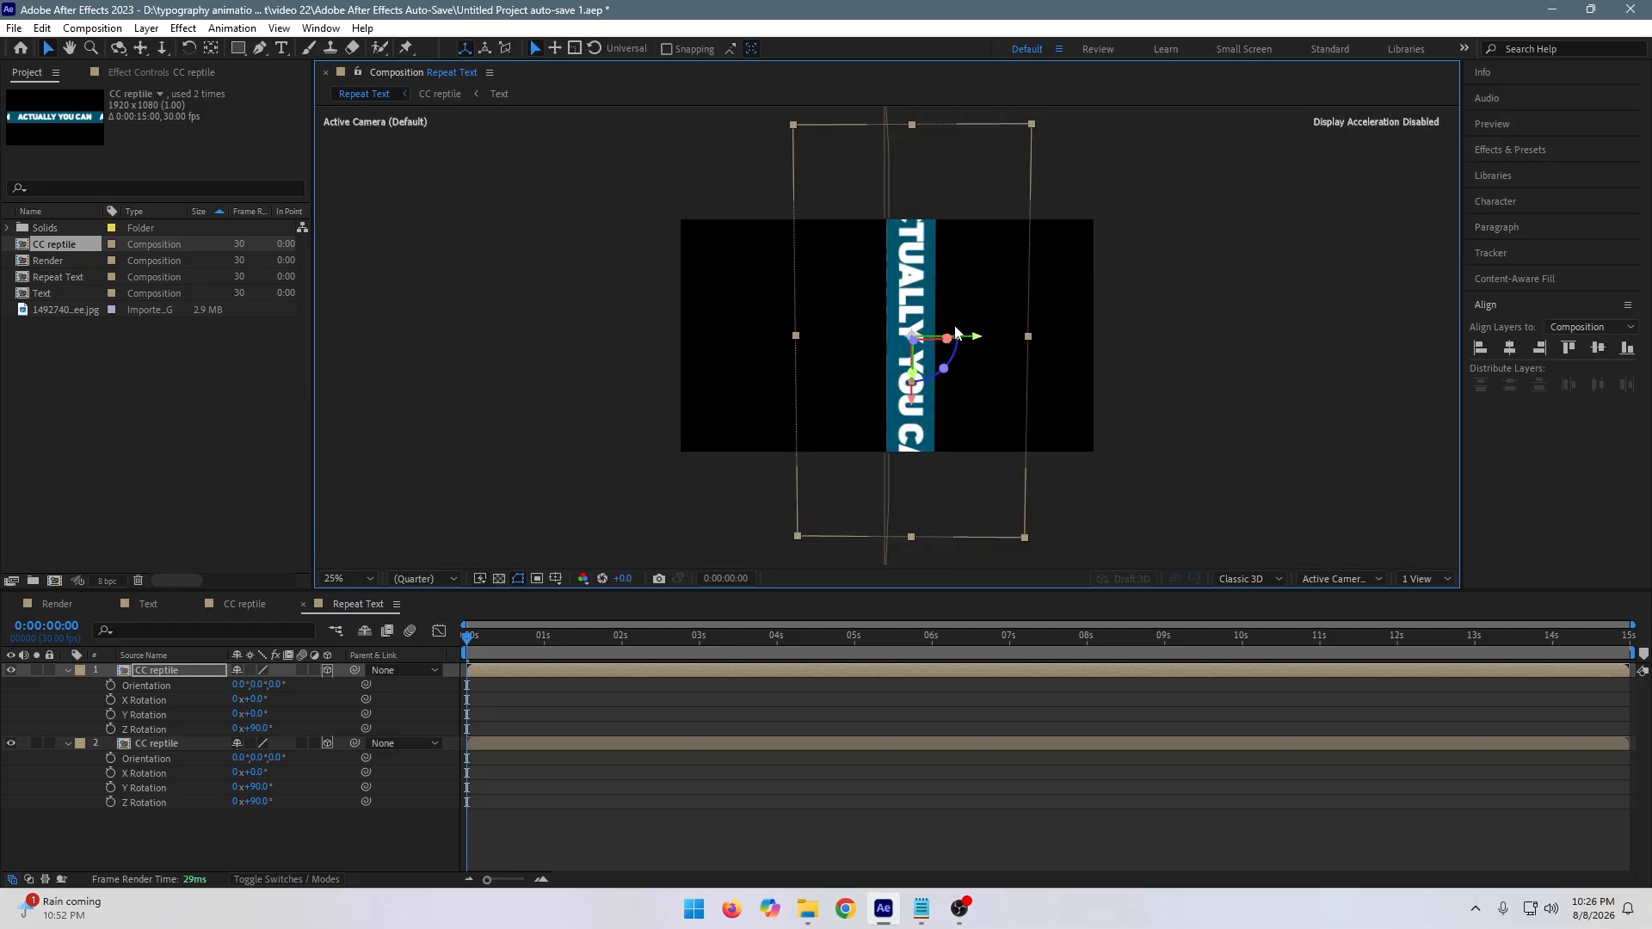
pyautogui.press('.')
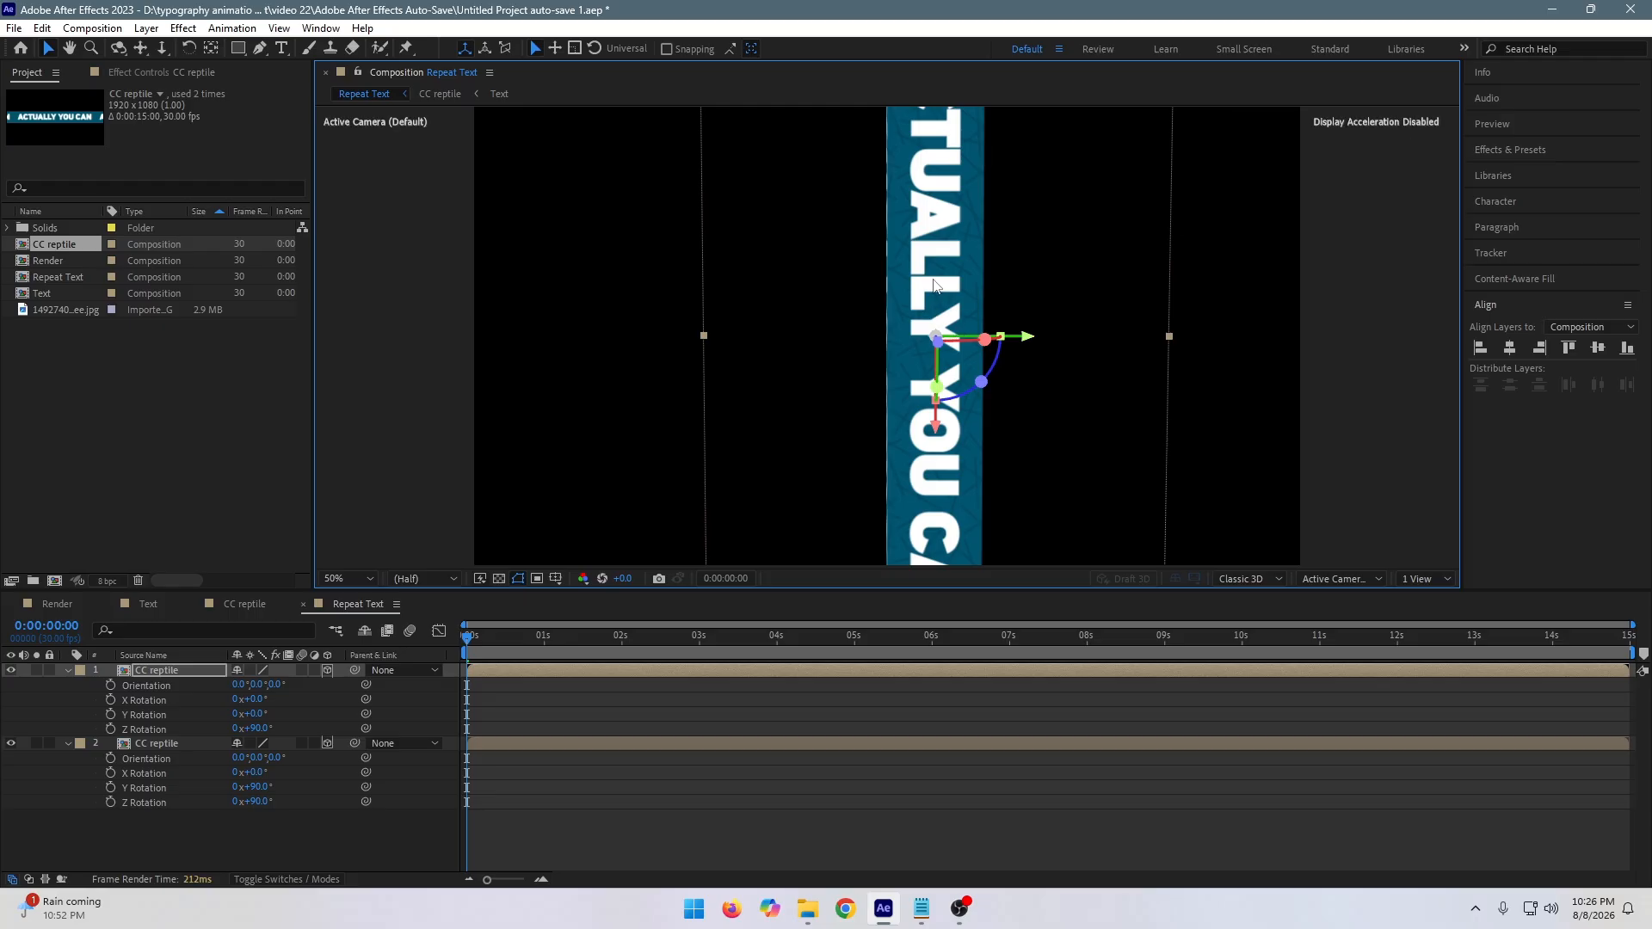
# Duplicate the shifted strip and move the copy to the other side of the edge-on strip, at X about 847.
pyautogui.hotkey('ctrl', 'd')
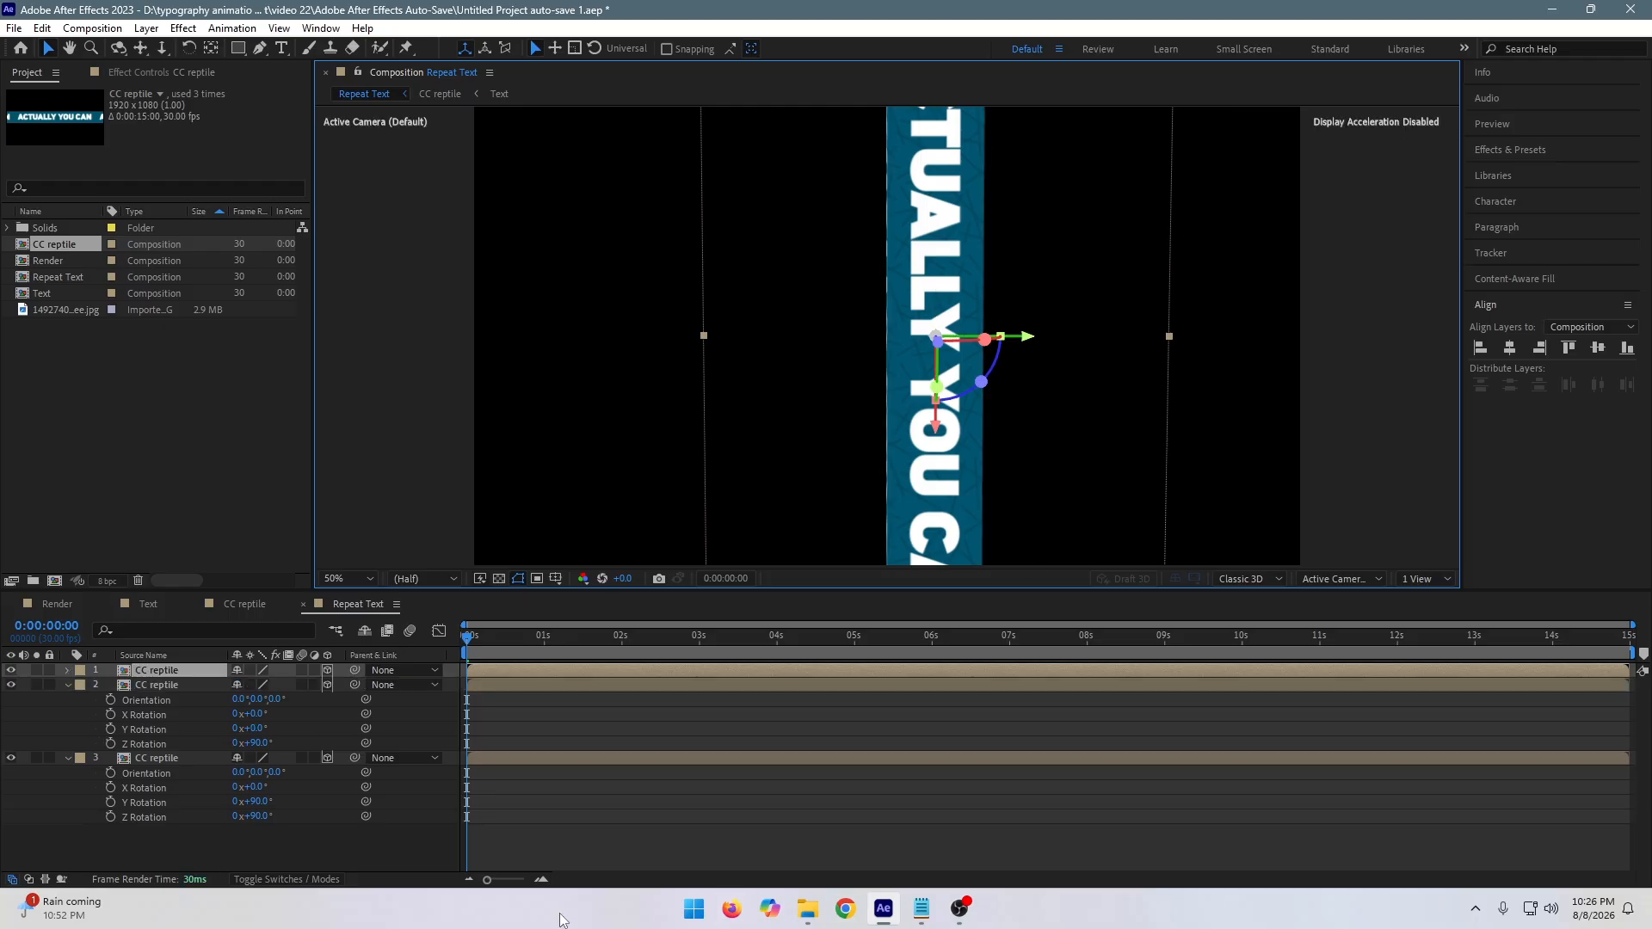
pyautogui.moveTo(1034, 345); pyautogui.dragTo(927, 346)
pyautogui.scroll(4, 865, 293)
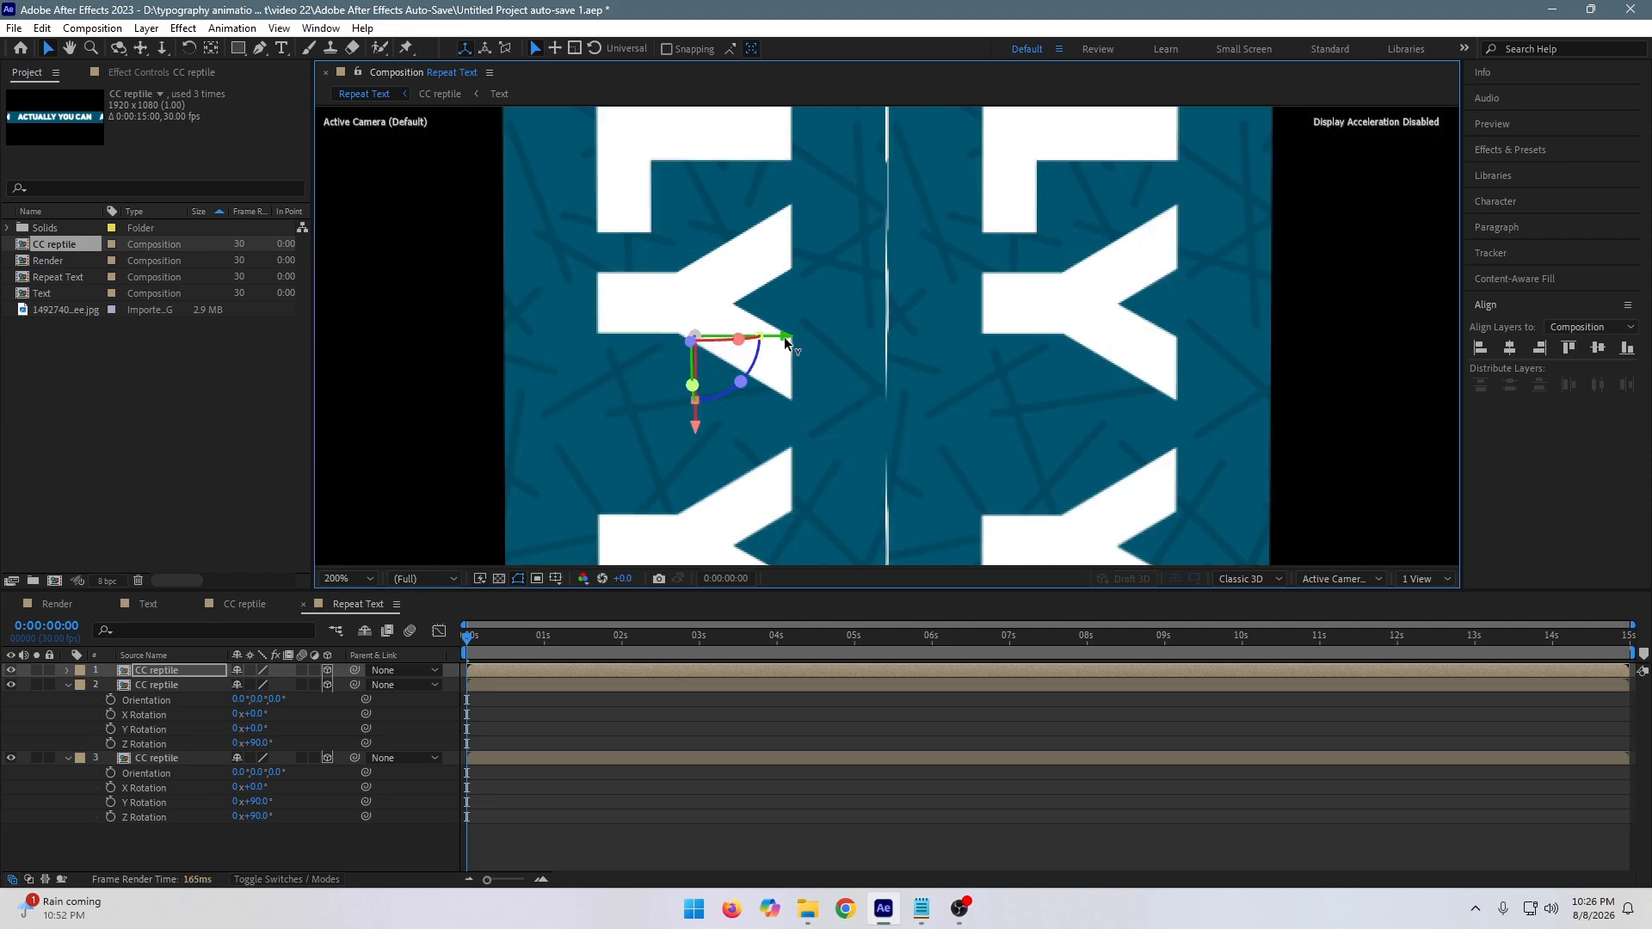
pyautogui.moveTo(784, 343); pyautogui.dragTo(778, 335)
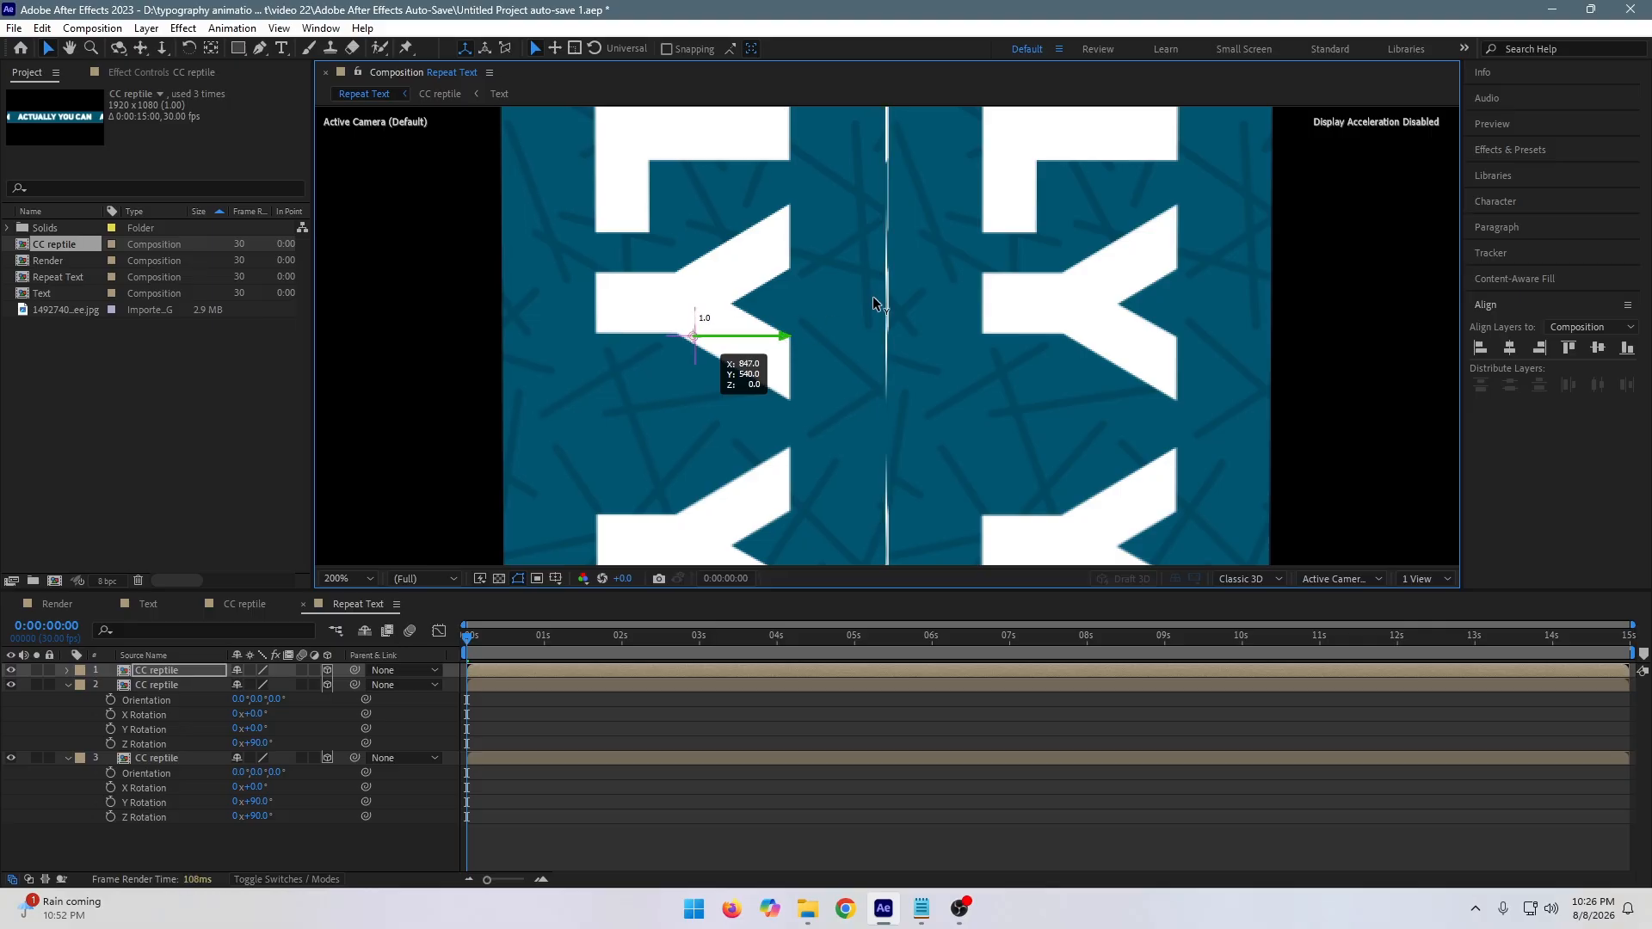
pyautogui.scroll(-6, 914, 273)
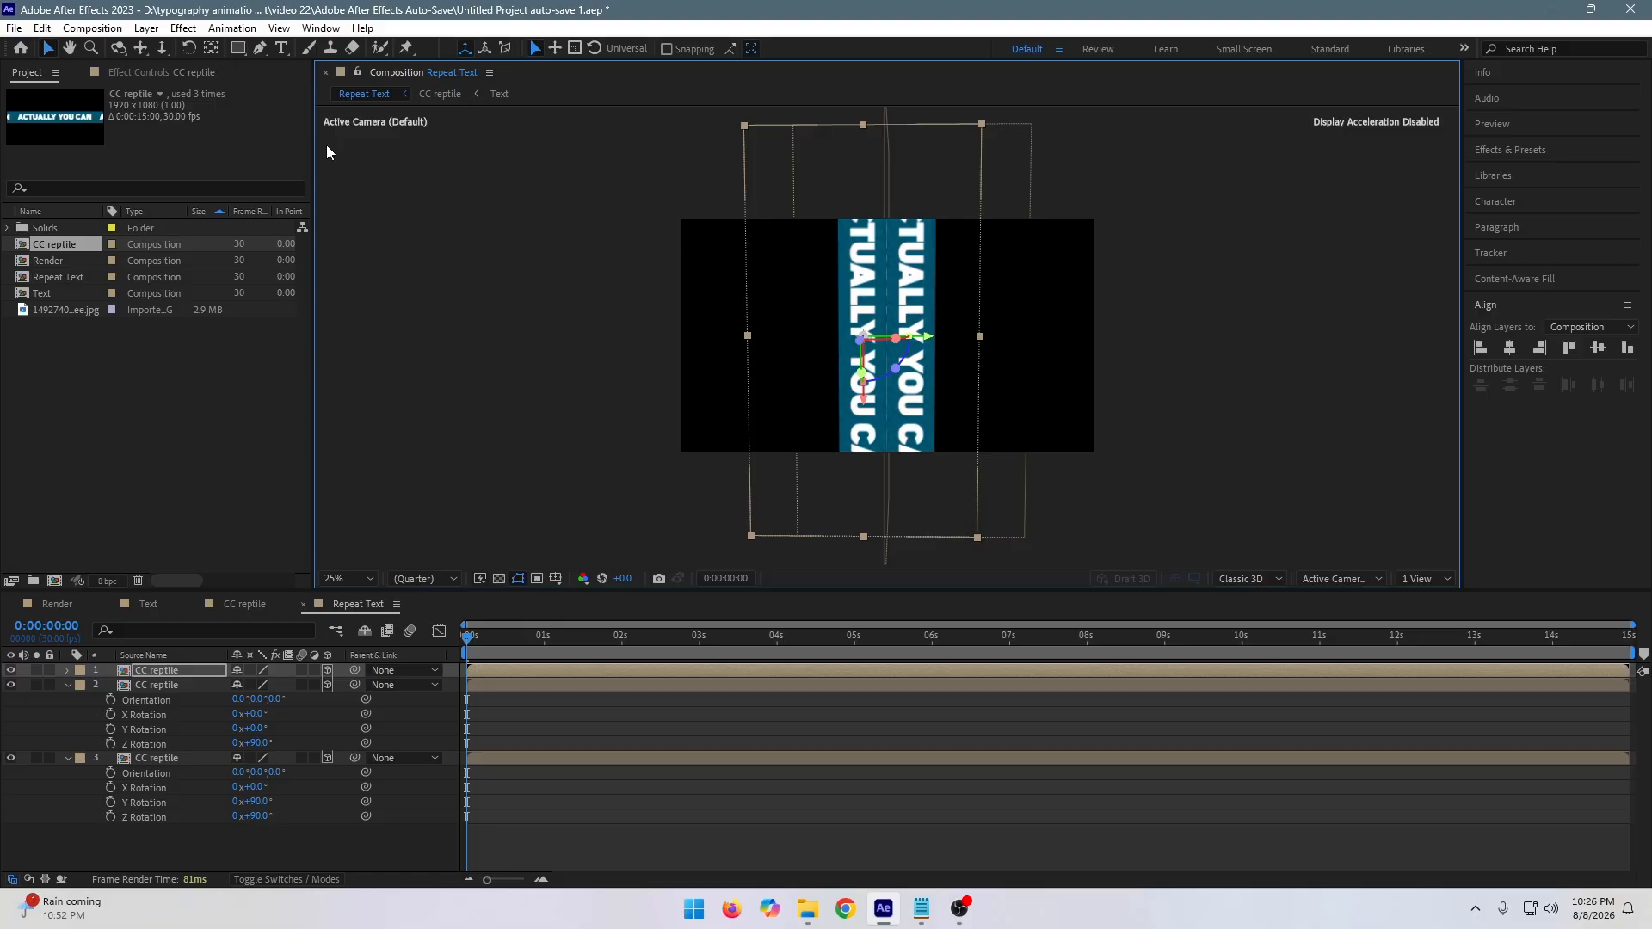
# Apply the Tint effect to the topmost CC reptile layer.
pyautogui.click(119, 48)
pyautogui.moveTo(792, 344); pyautogui.dragTo(905, 327)
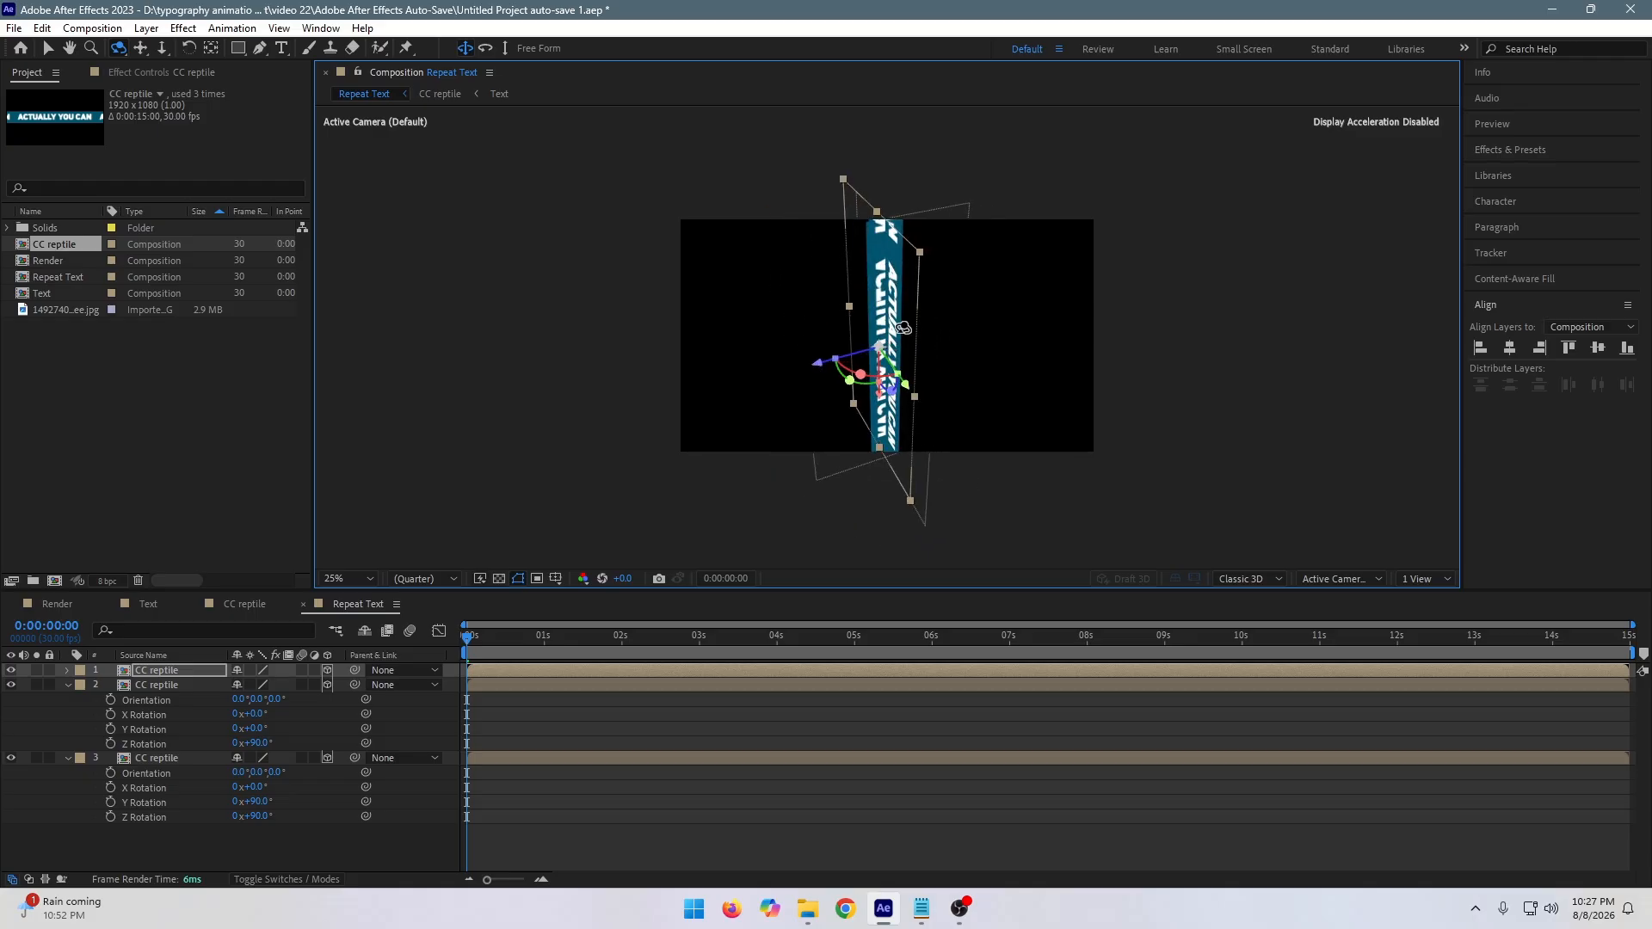
pyautogui.press(',')
pyautogui.press('.')
pyautogui.press('.')
pyautogui.press('.')
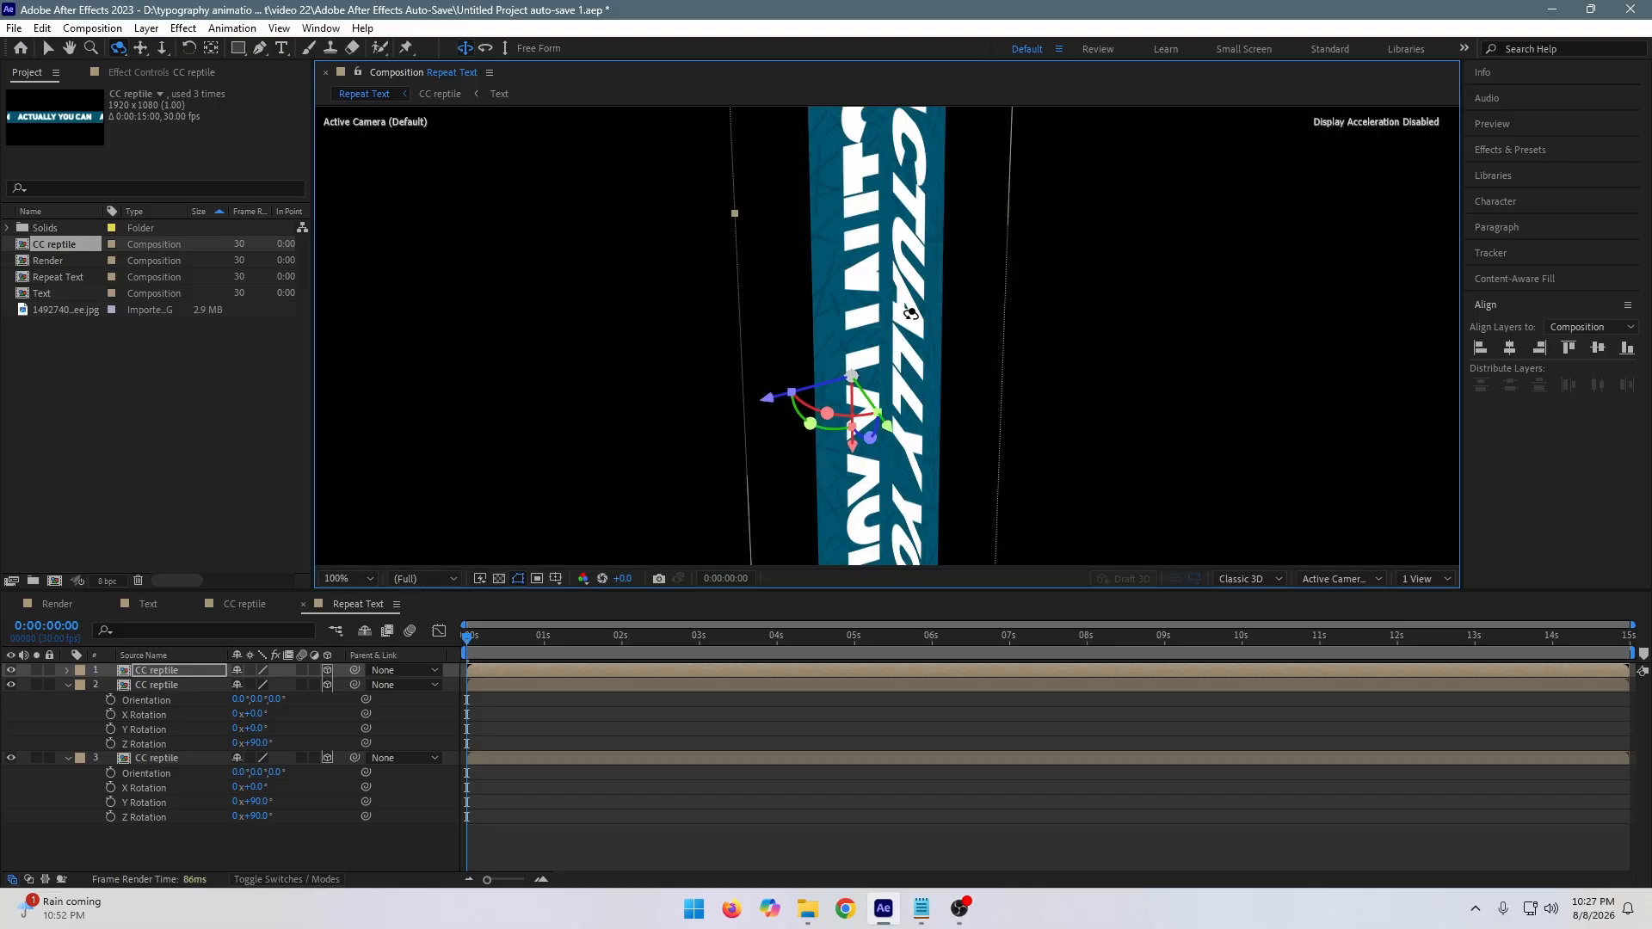
pyautogui.click(159, 663)
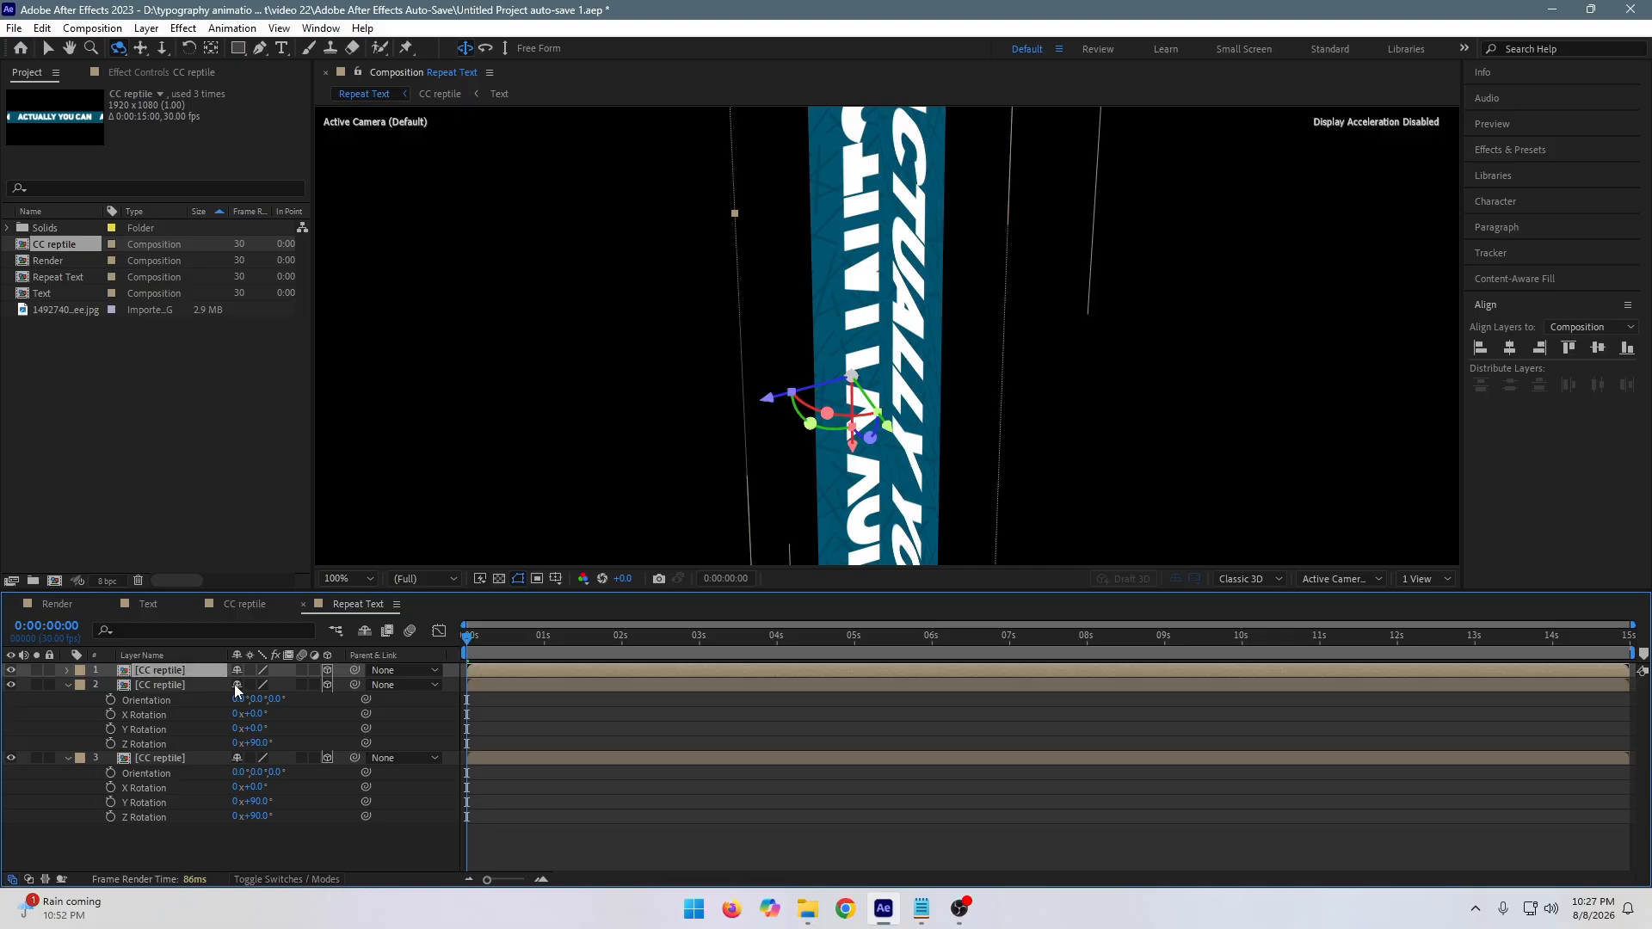
pyautogui.hotkey('ctrl', 'space')
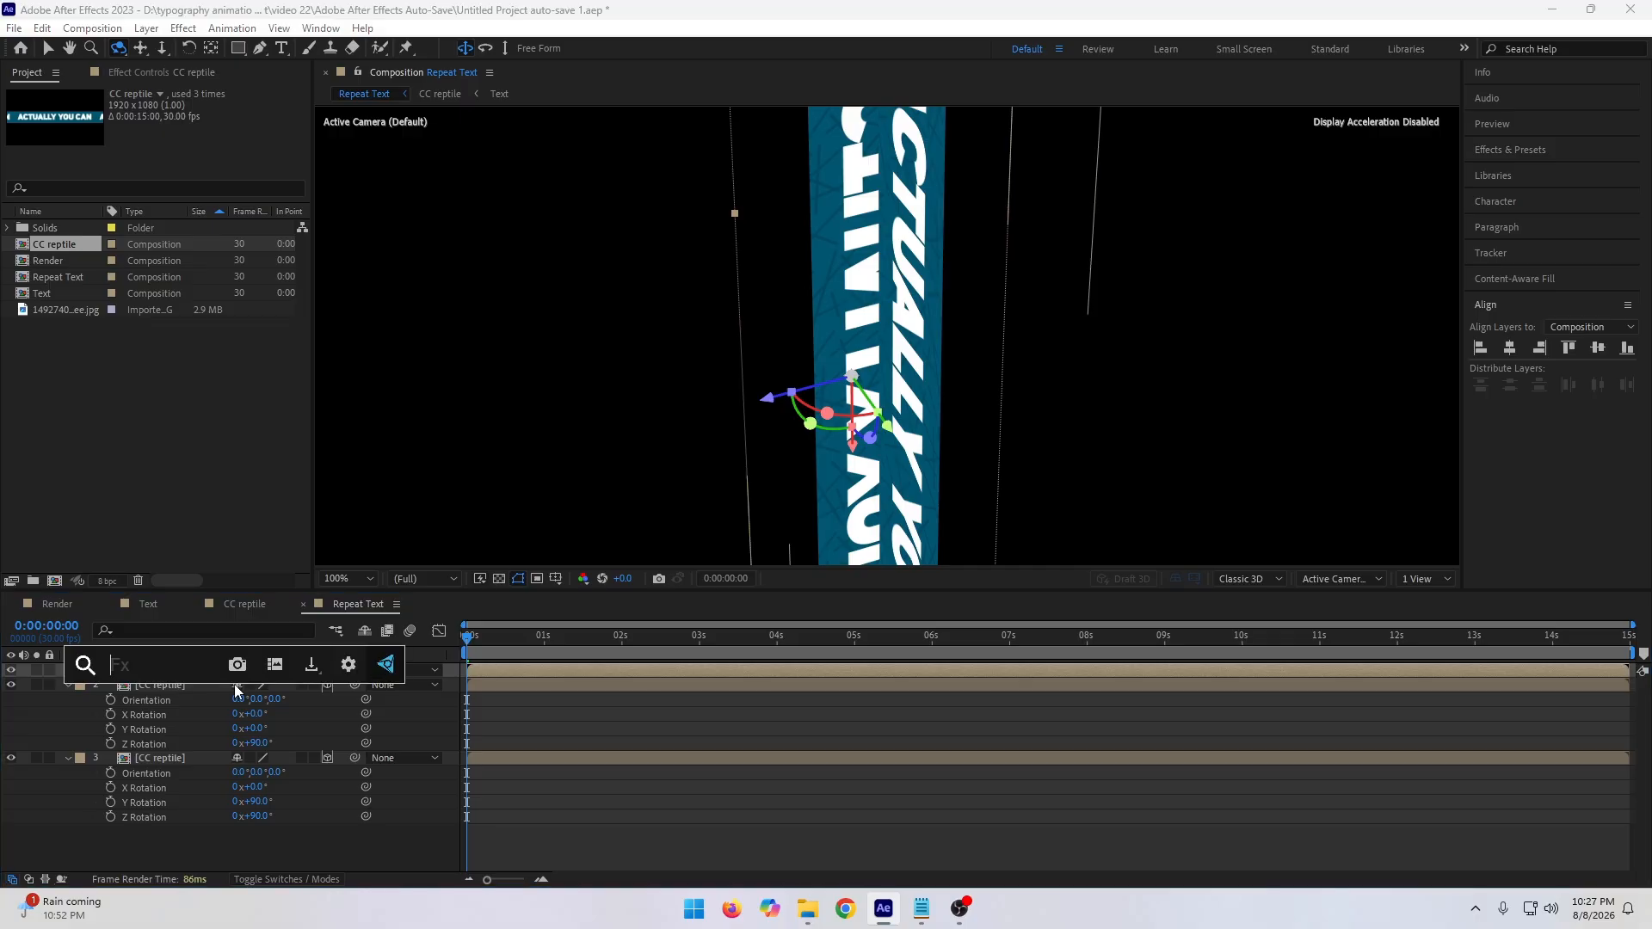
pyautogui.write('tint')
pyautogui.press('Return')
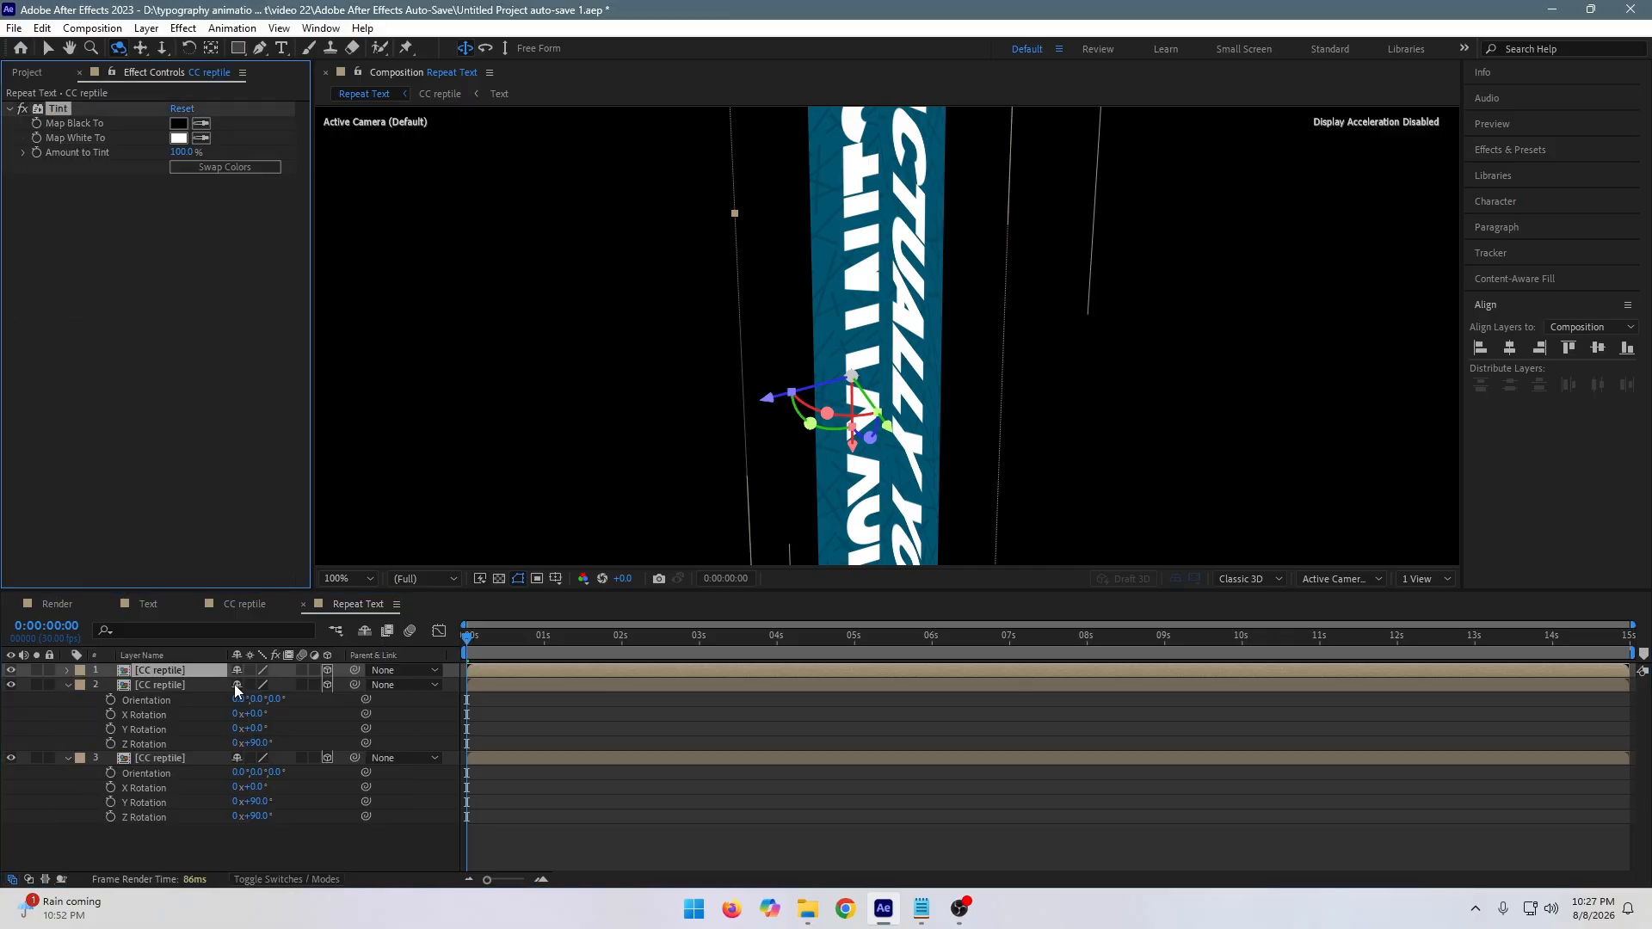
pyautogui.press('v')
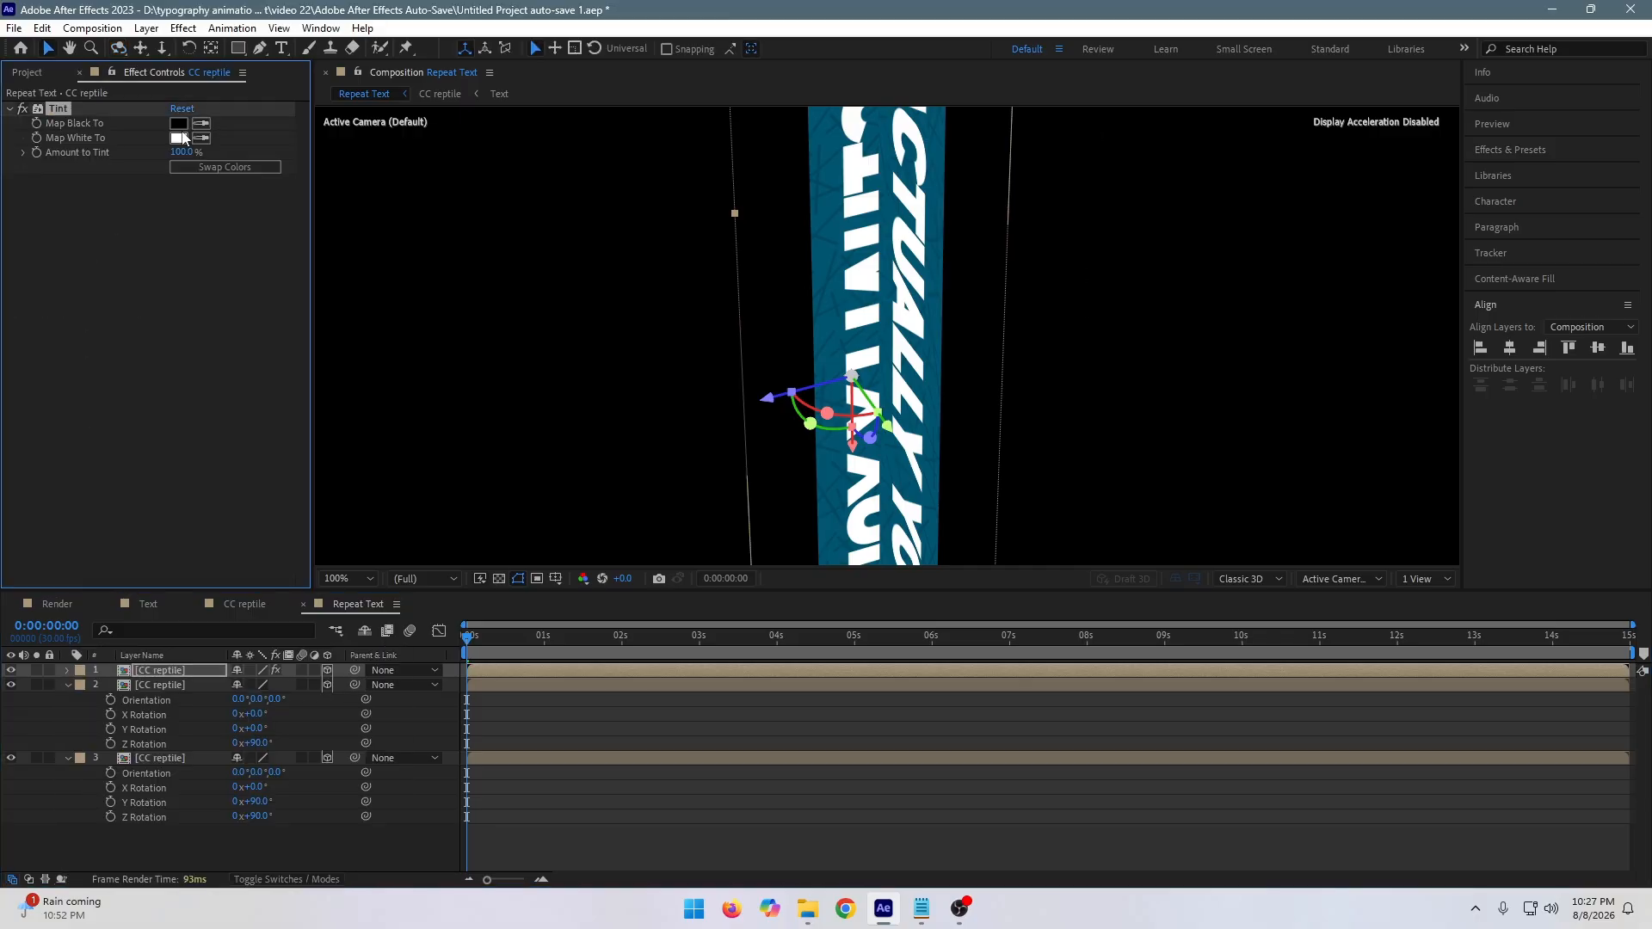
# Try swapping the Tint effect's black and white colors on the topmost strip and swap them back.
pyautogui.click(225, 169)
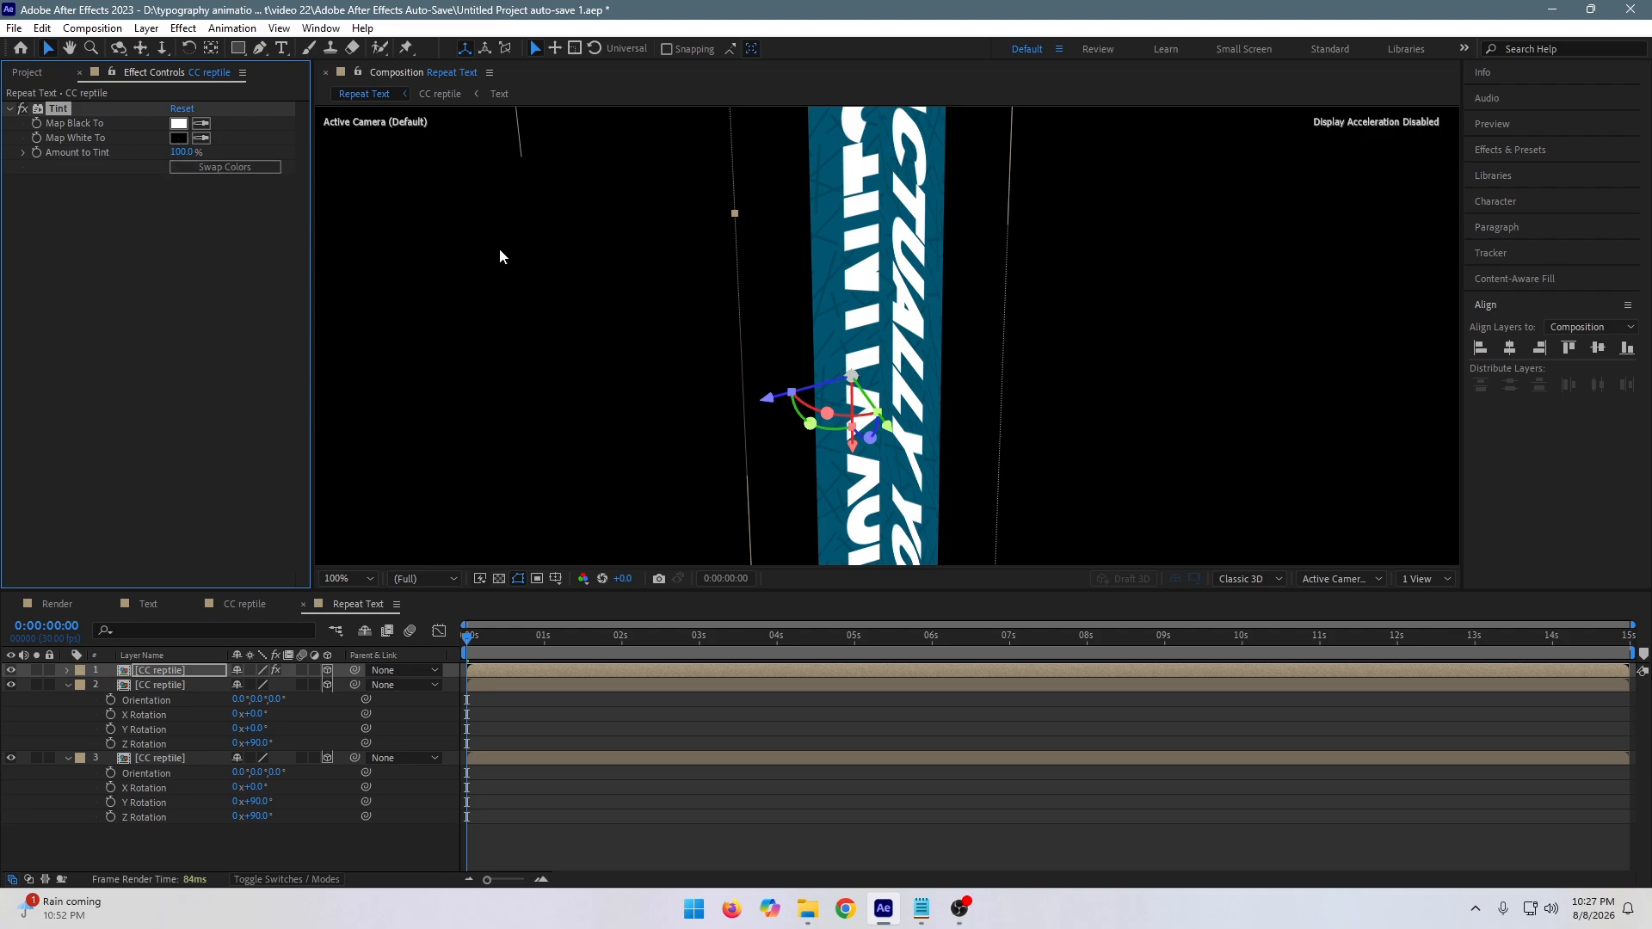
pyautogui.click(118, 48)
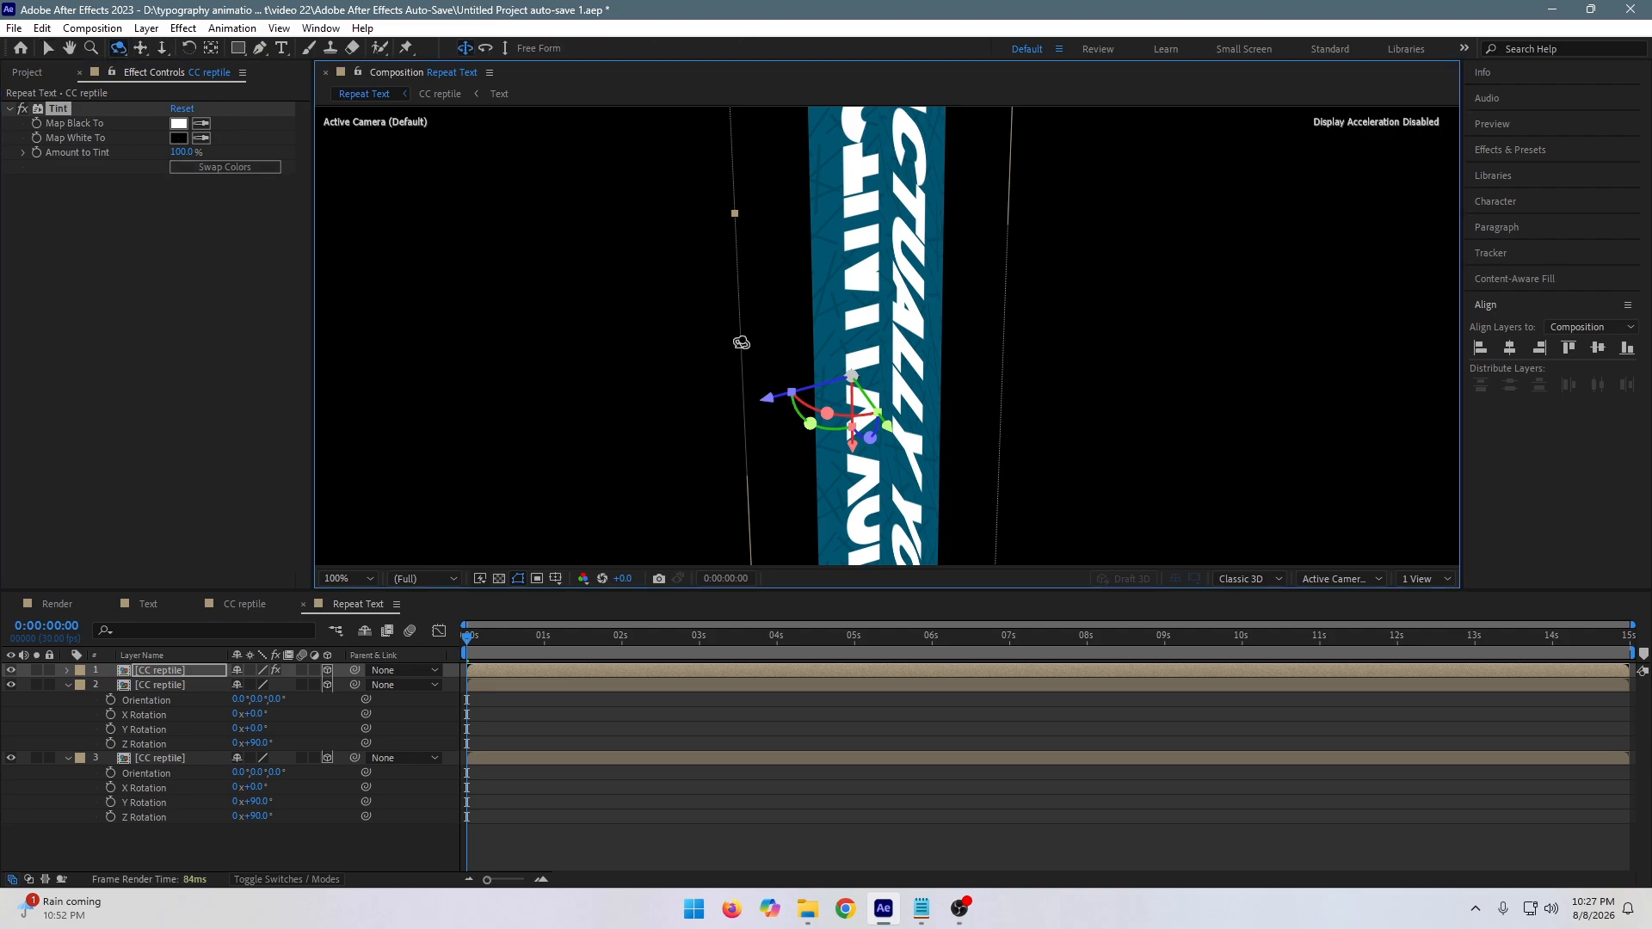
pyautogui.moveTo(741, 343); pyautogui.dragTo(911, 329)
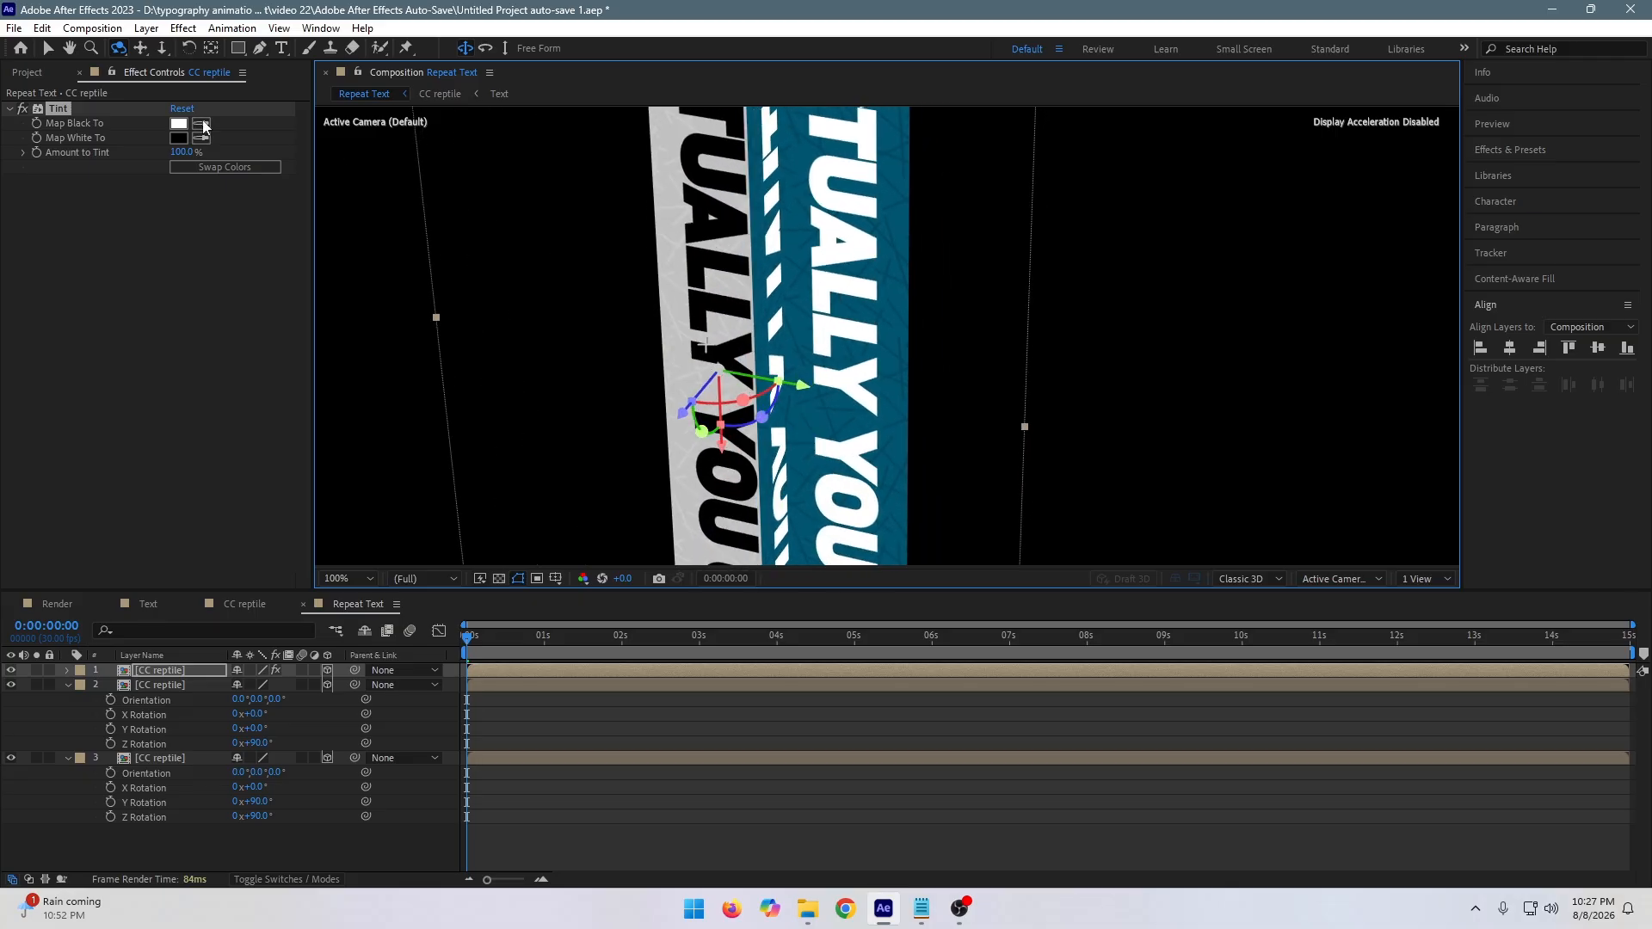
pyautogui.click(223, 167)
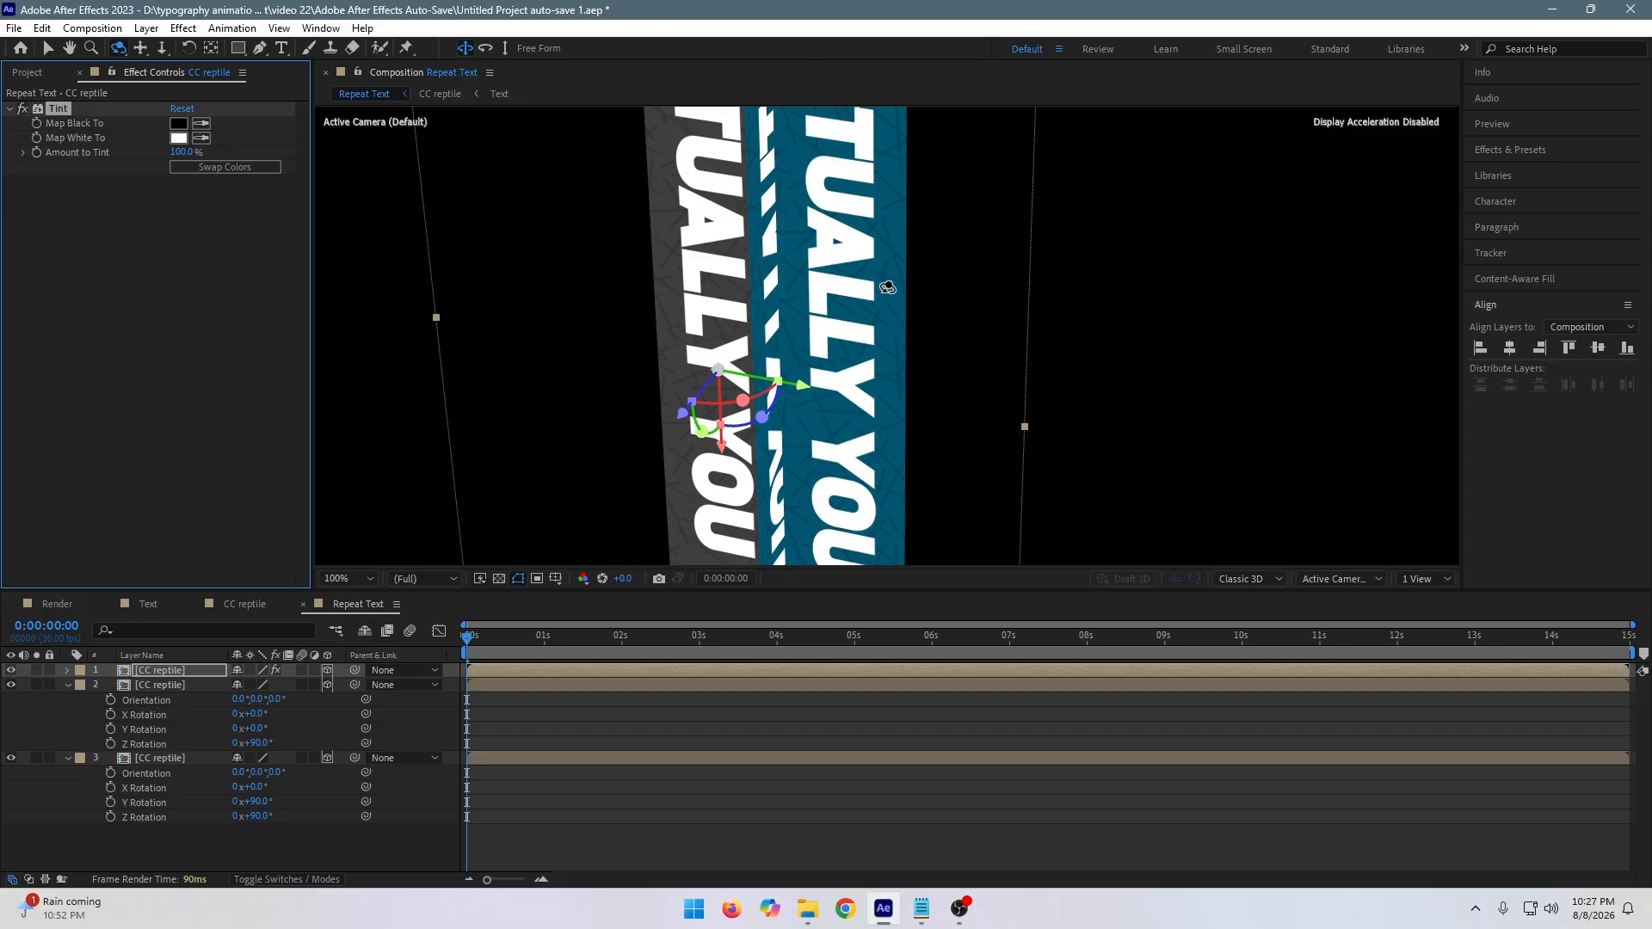
# Move the perpendicular CC reptile strip in depth along its Y axis until its edge meets the front strips.
pyautogui.moveTo(819, 310); pyautogui.dragTo(813, 315)
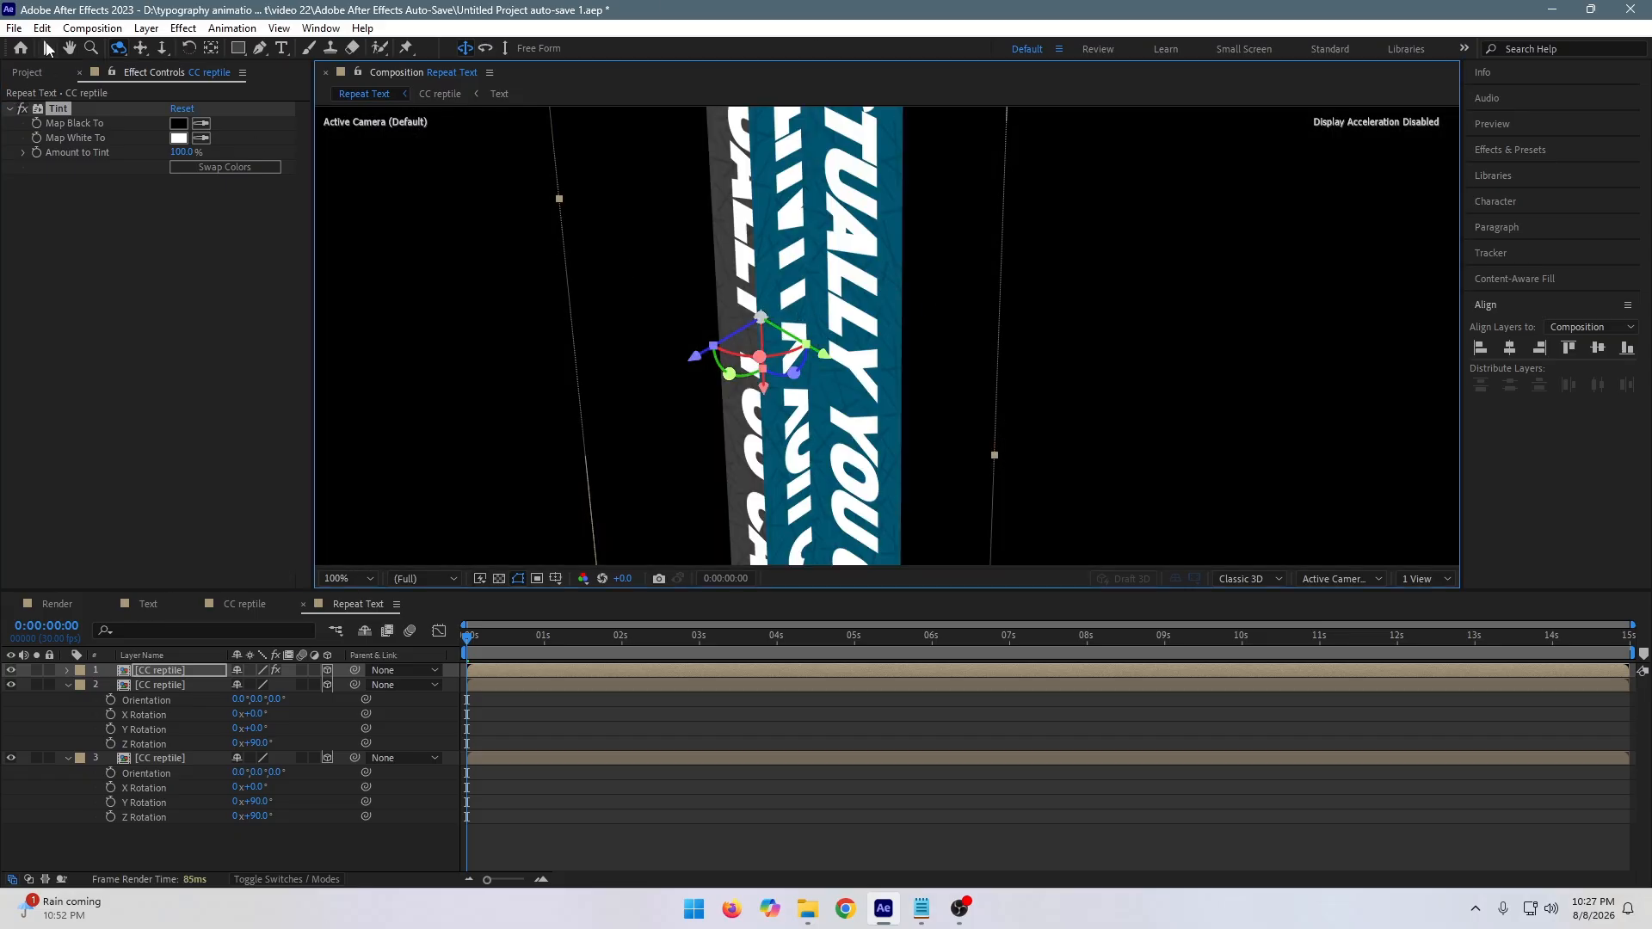
pyautogui.click(48, 49)
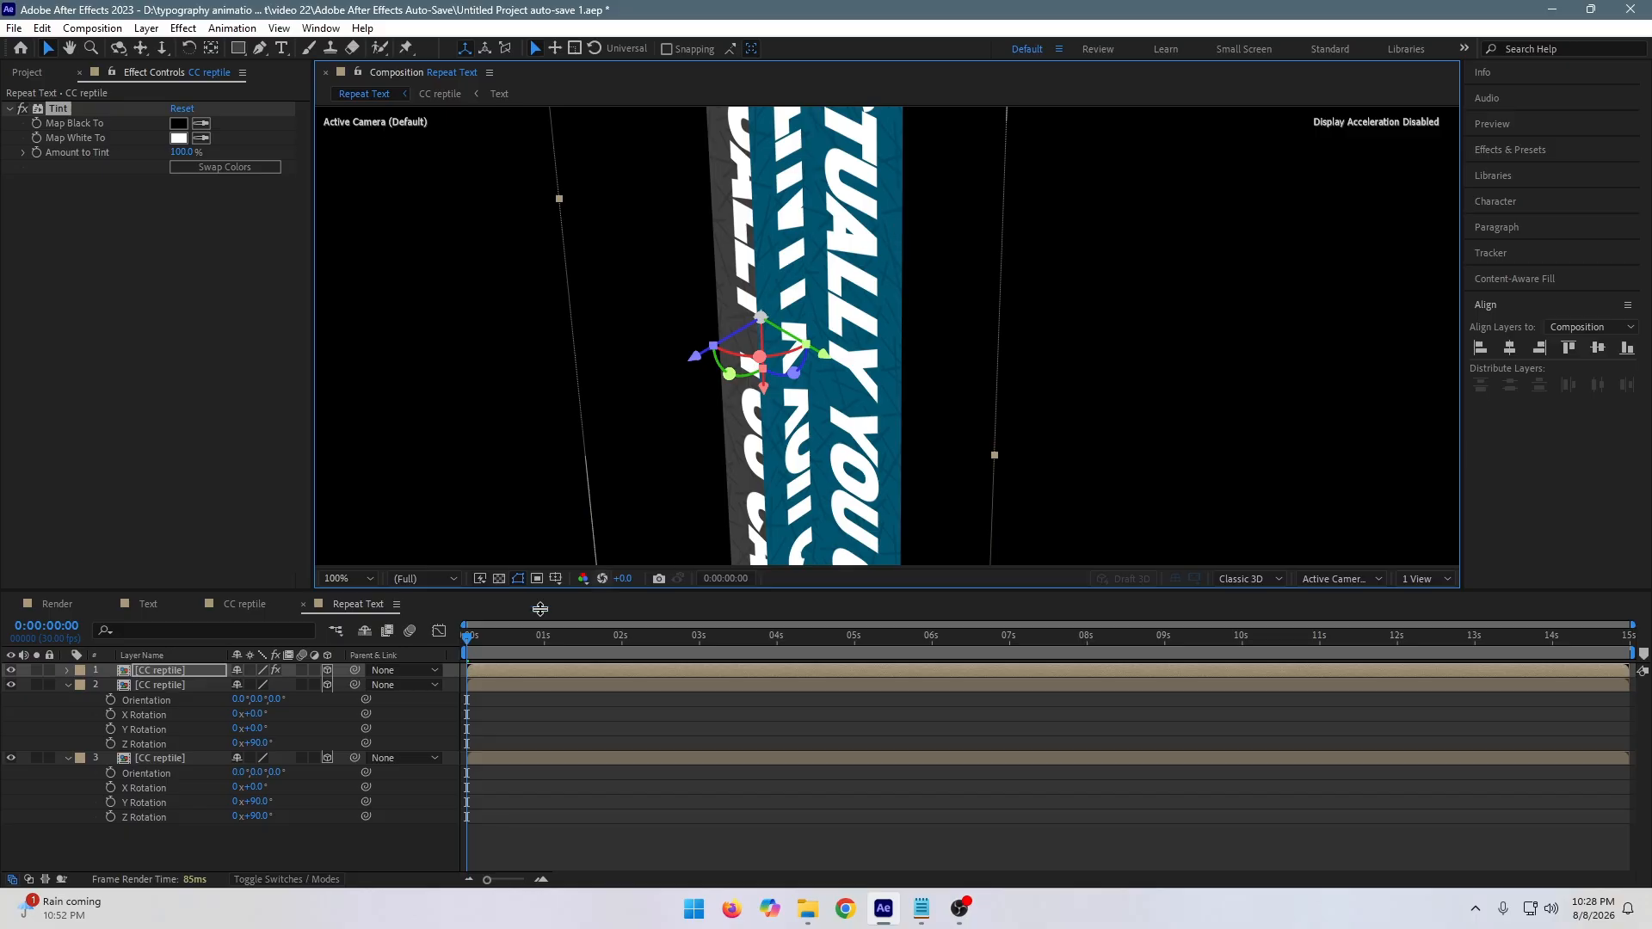
pyautogui.click(505, 395)
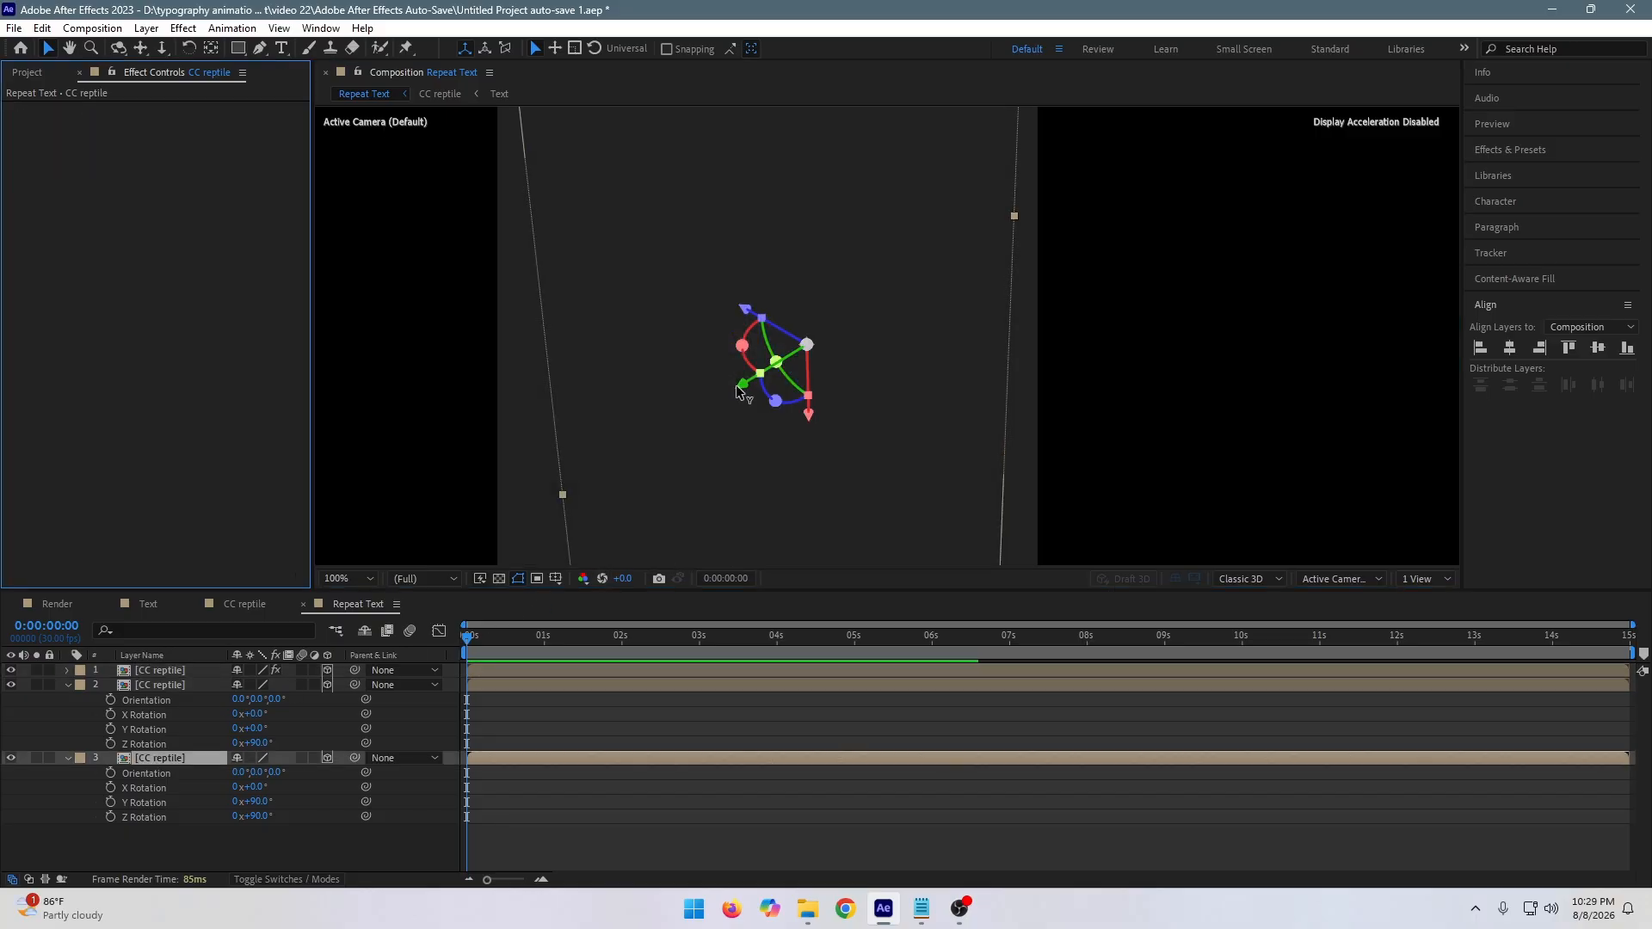
pyautogui.click(741, 390)
pyautogui.press(',')
pyautogui.press(',')
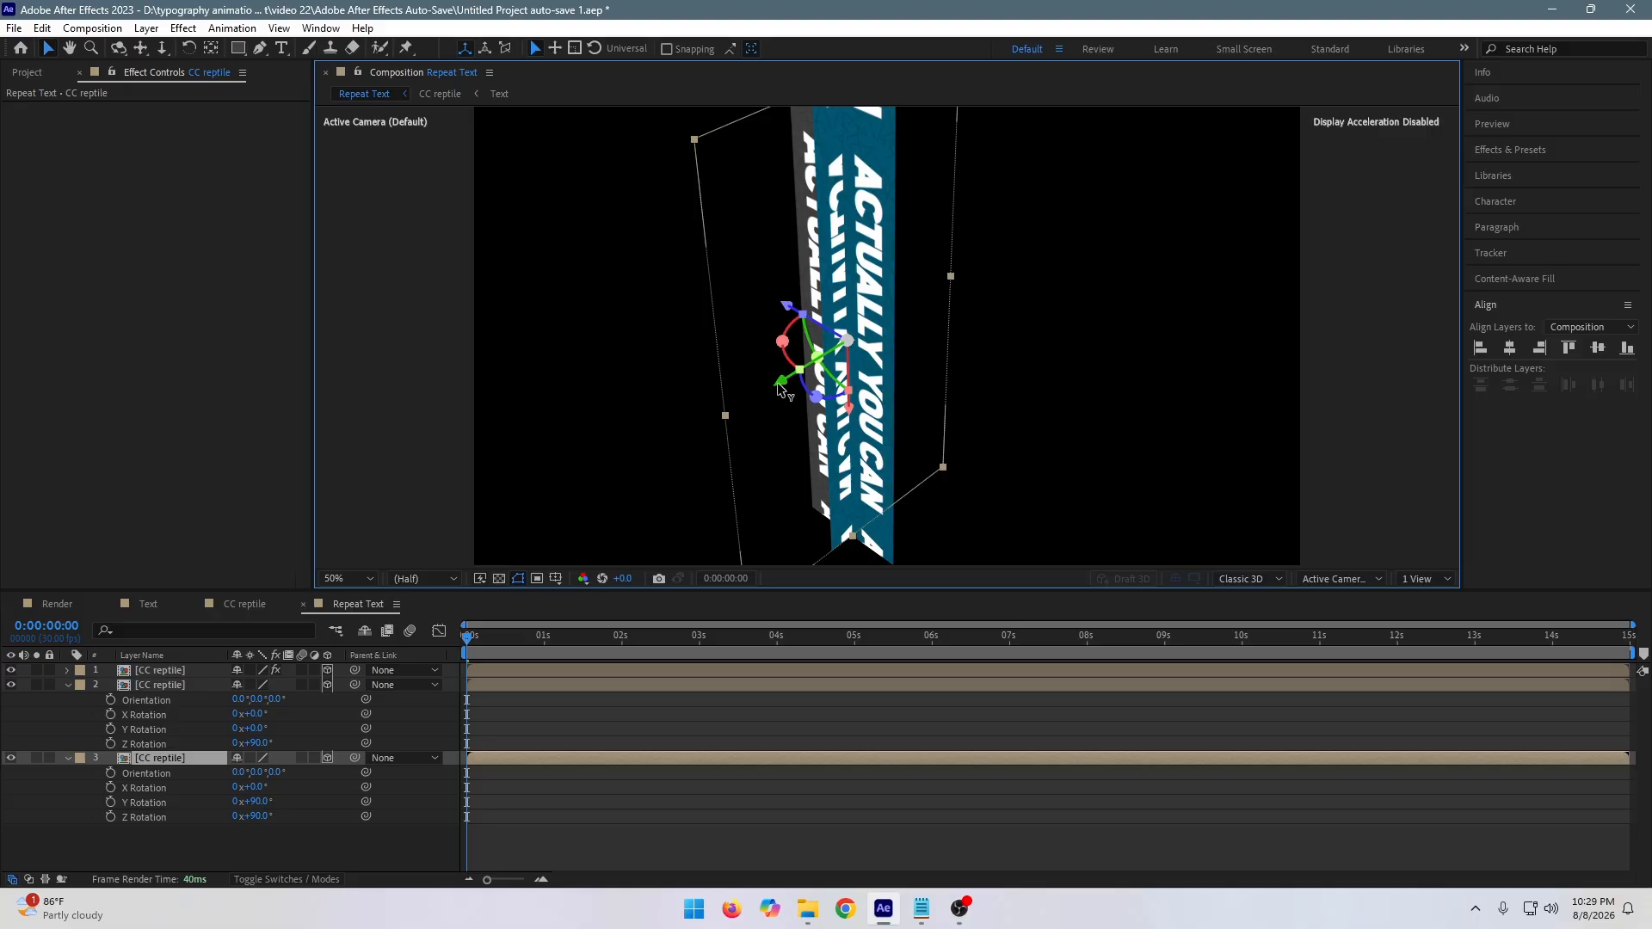
pyautogui.moveTo(772, 390); pyautogui.dragTo(752, 400)
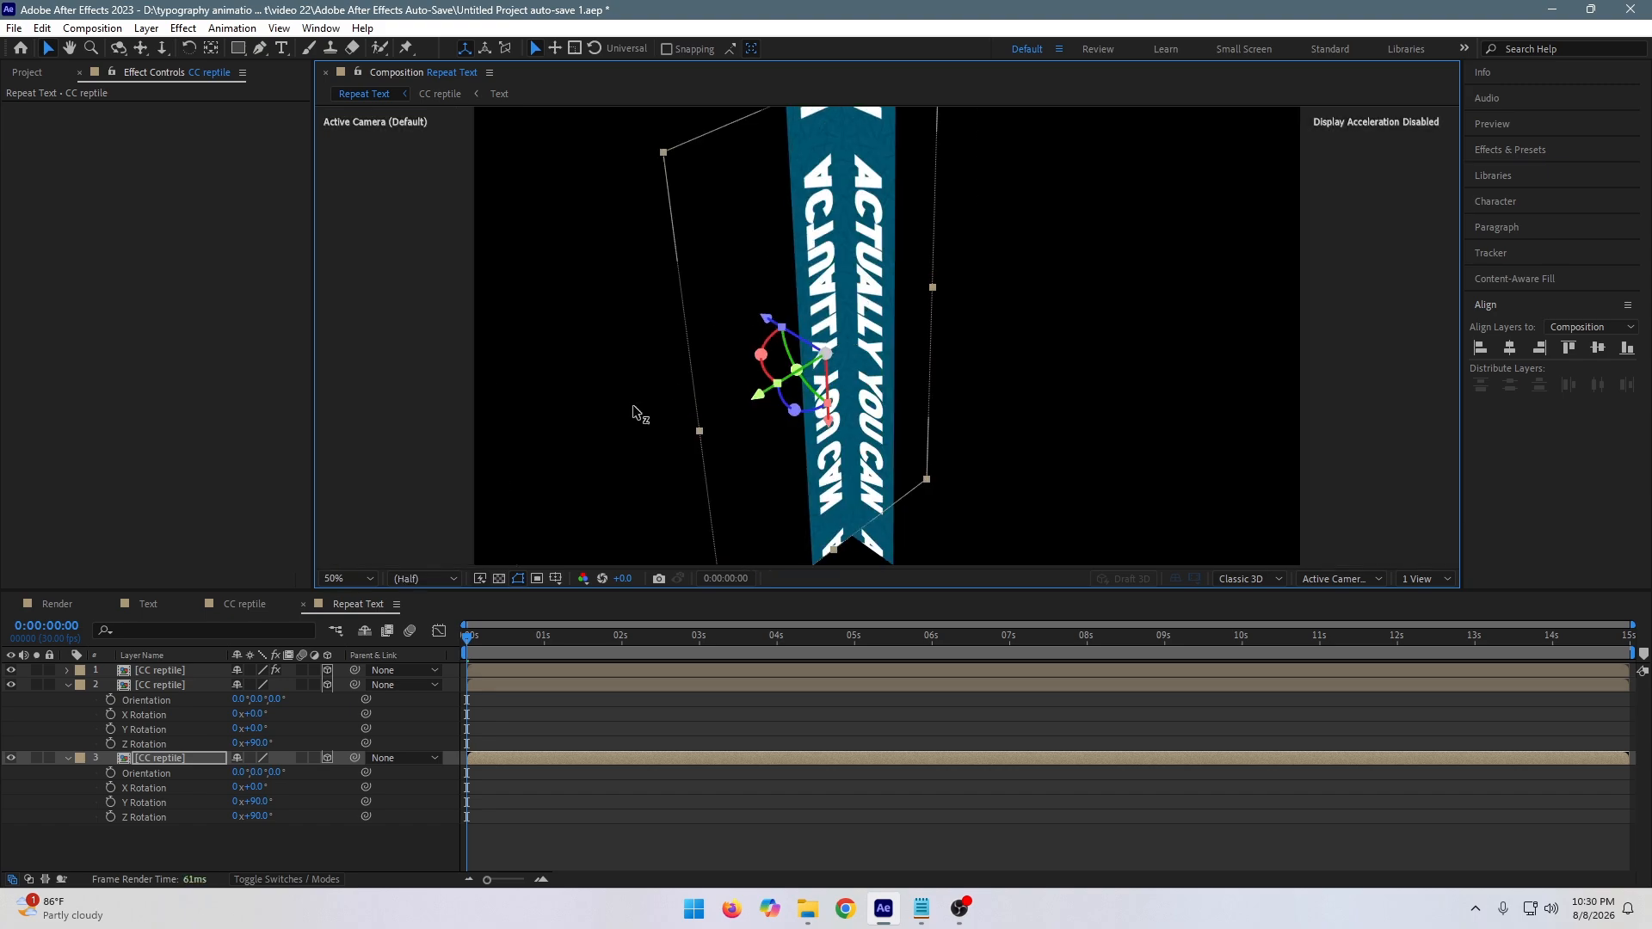
# Apply the Tint effect to the second CC reptile layer and check the grey strip from other angles.
pyautogui.click(145, 685)
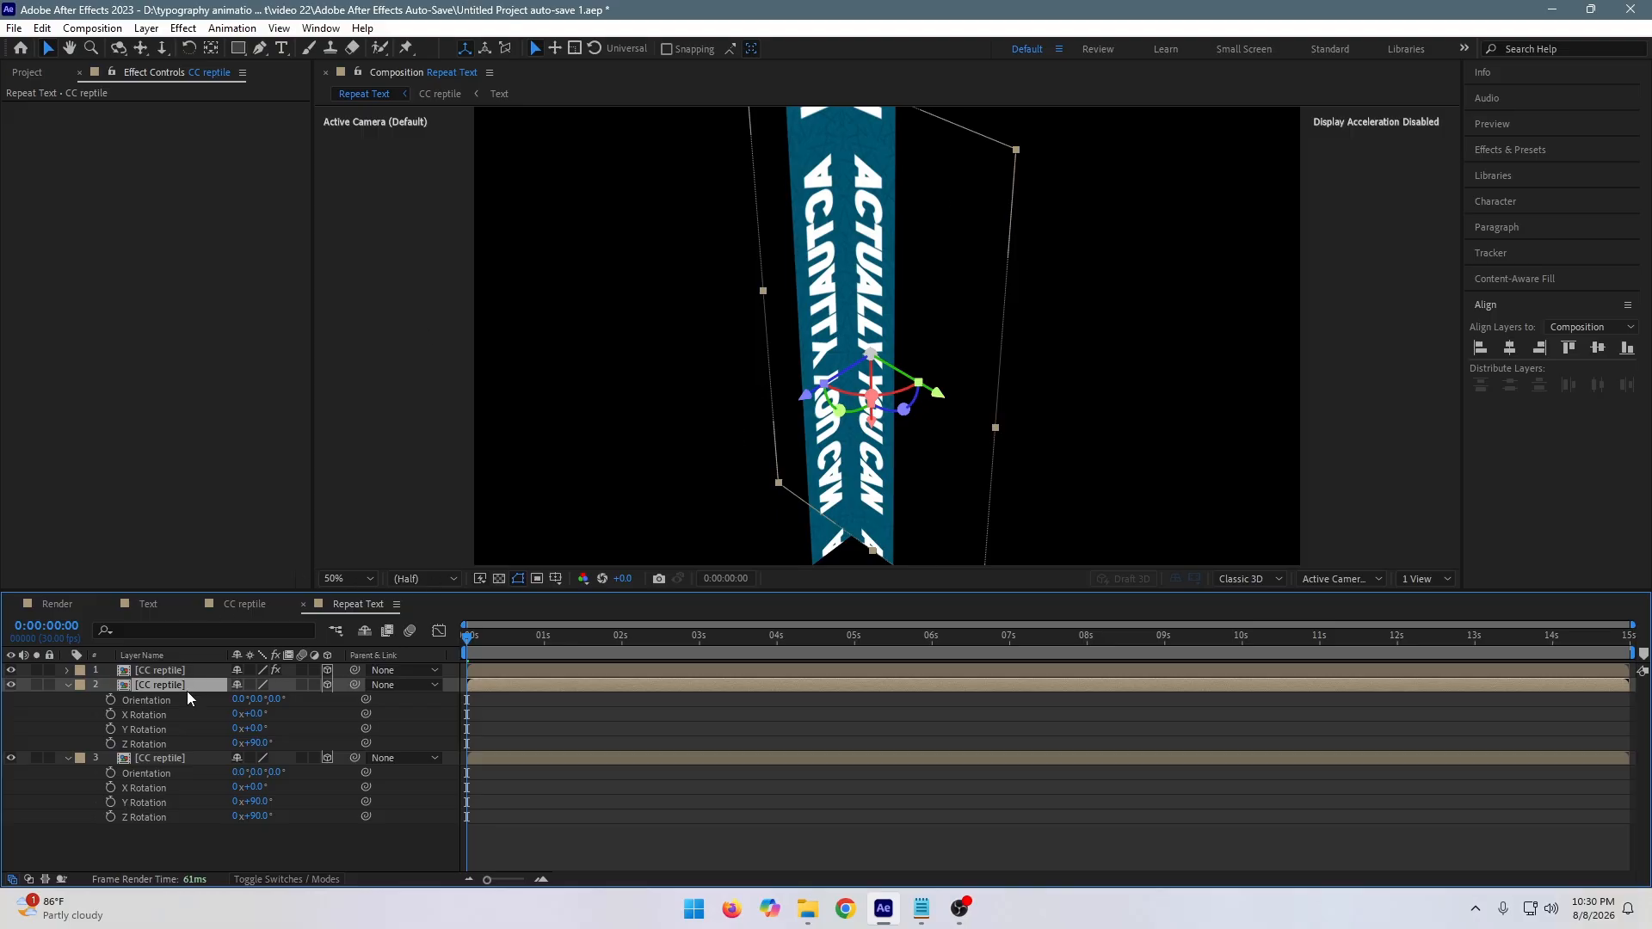
pyautogui.hotkey('ctrl', 'space')
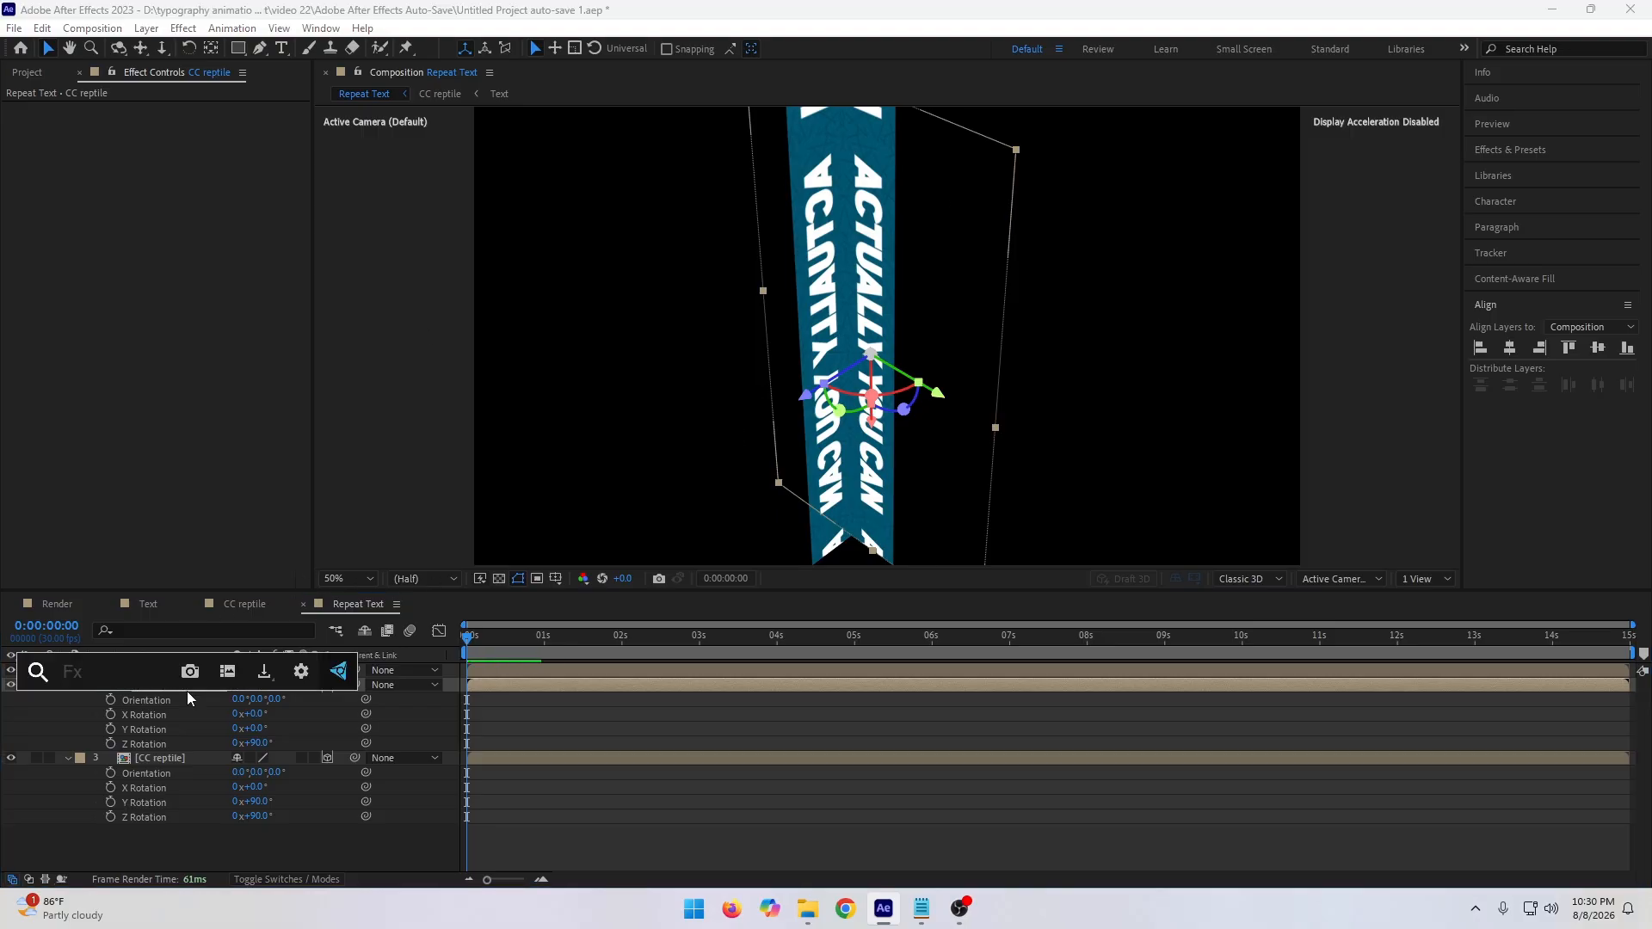
pyautogui.press('Escape')
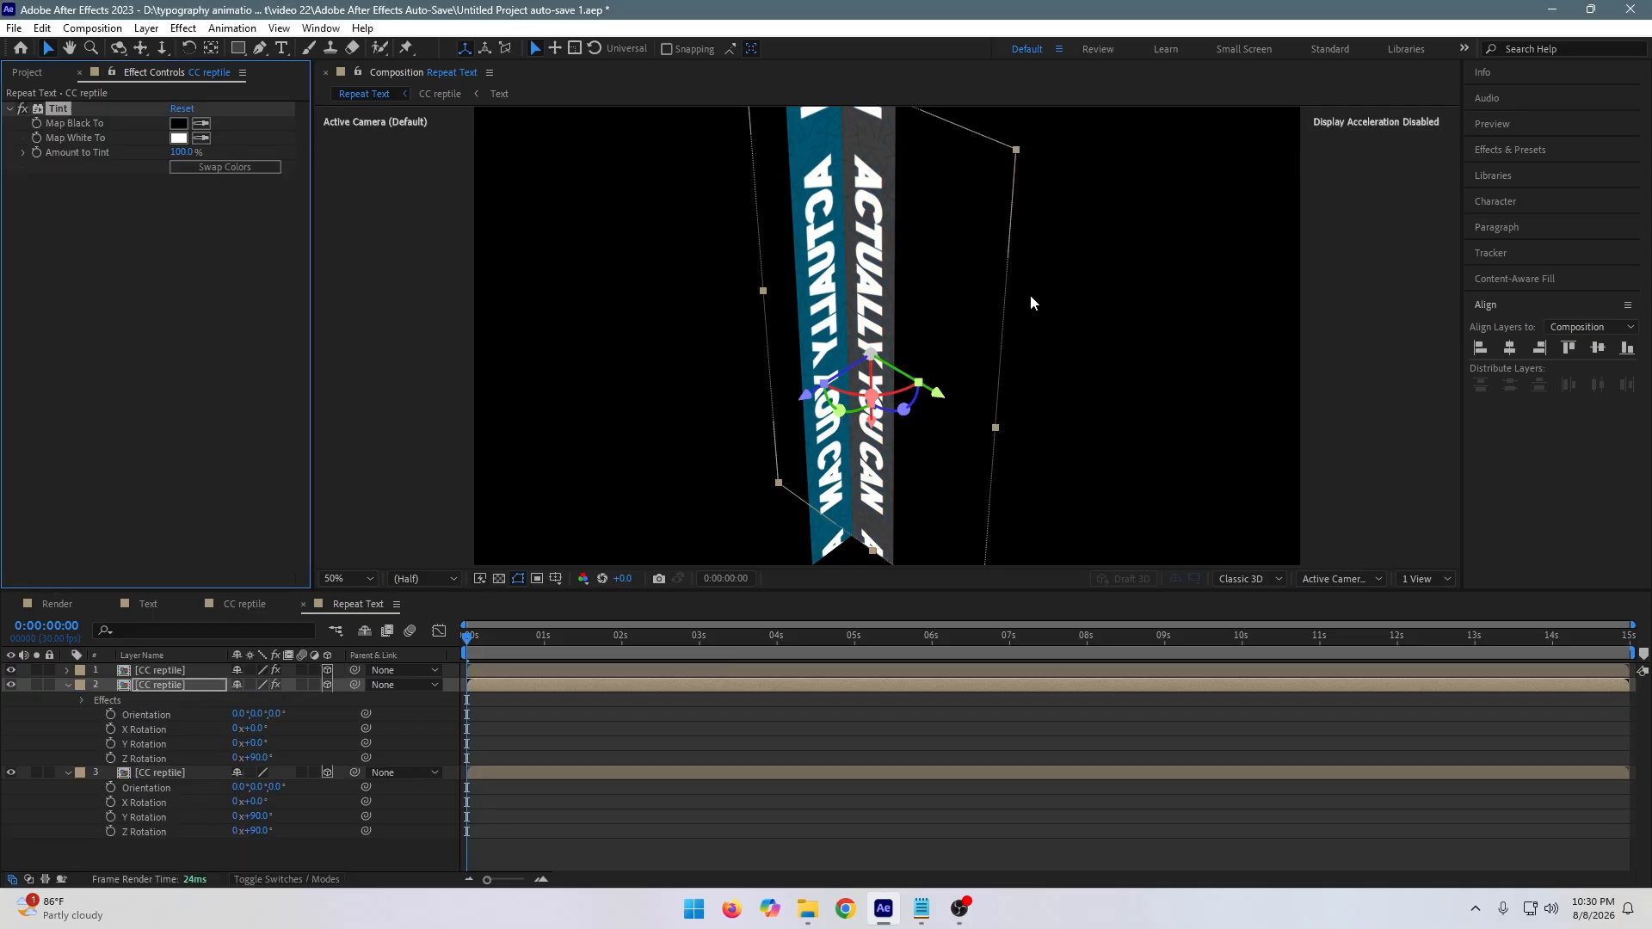
pyautogui.click(119, 49)
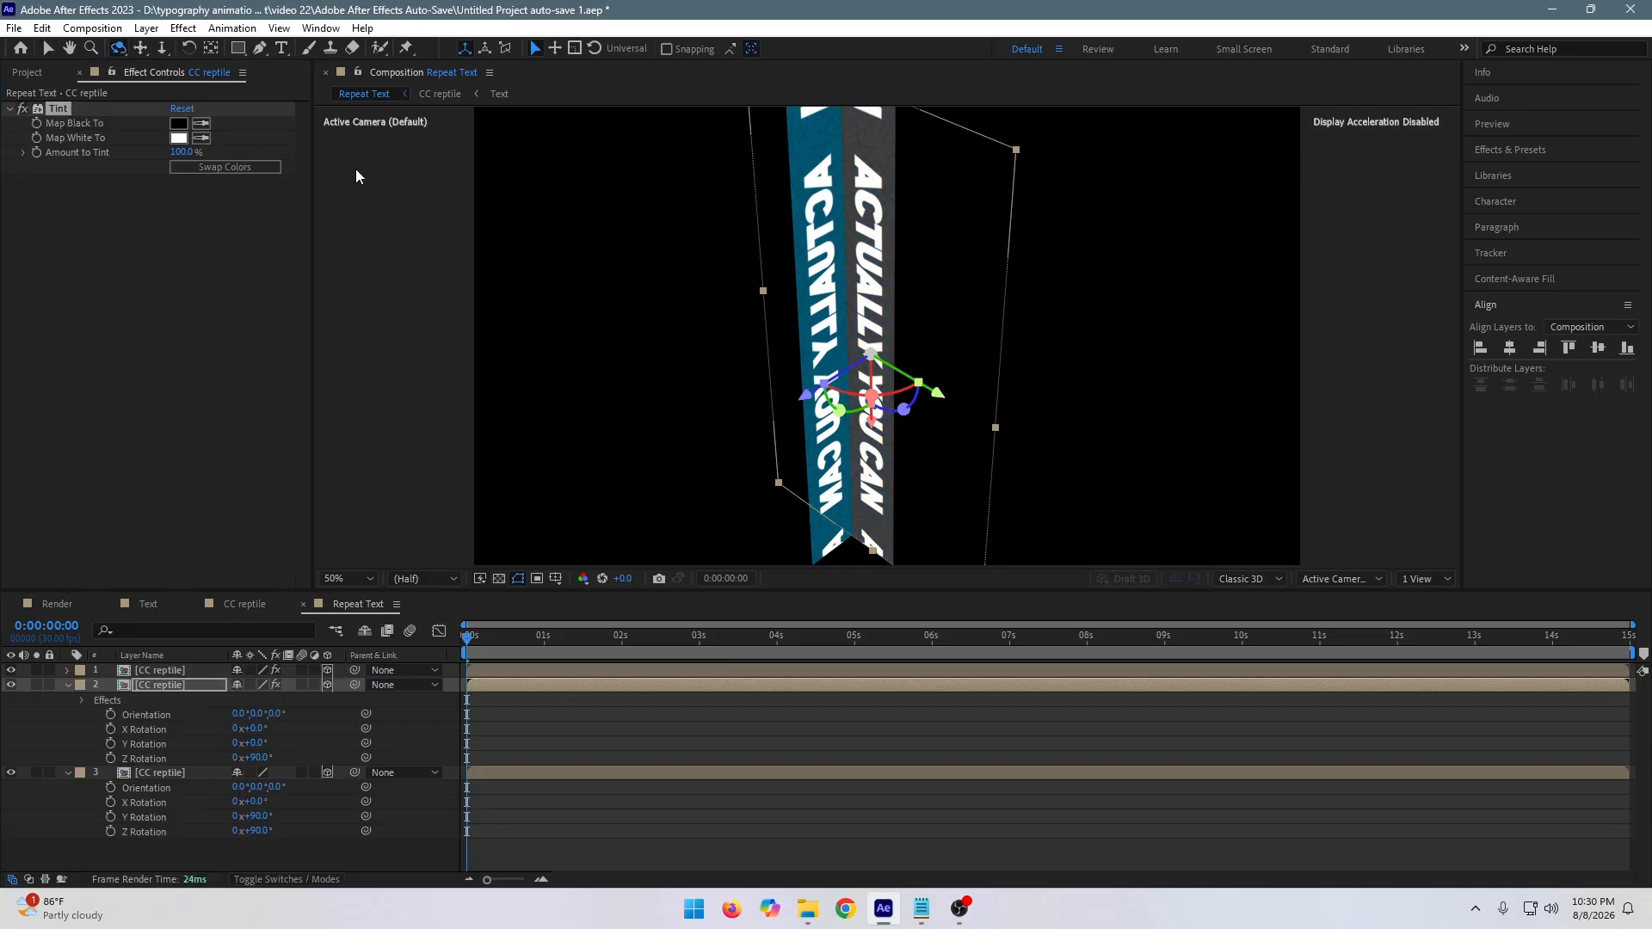
pyautogui.moveTo(738, 306); pyautogui.dragTo(859, 305)
pyautogui.moveTo(879, 301); pyautogui.dragTo(736, 281)
pyautogui.click(49, 49)
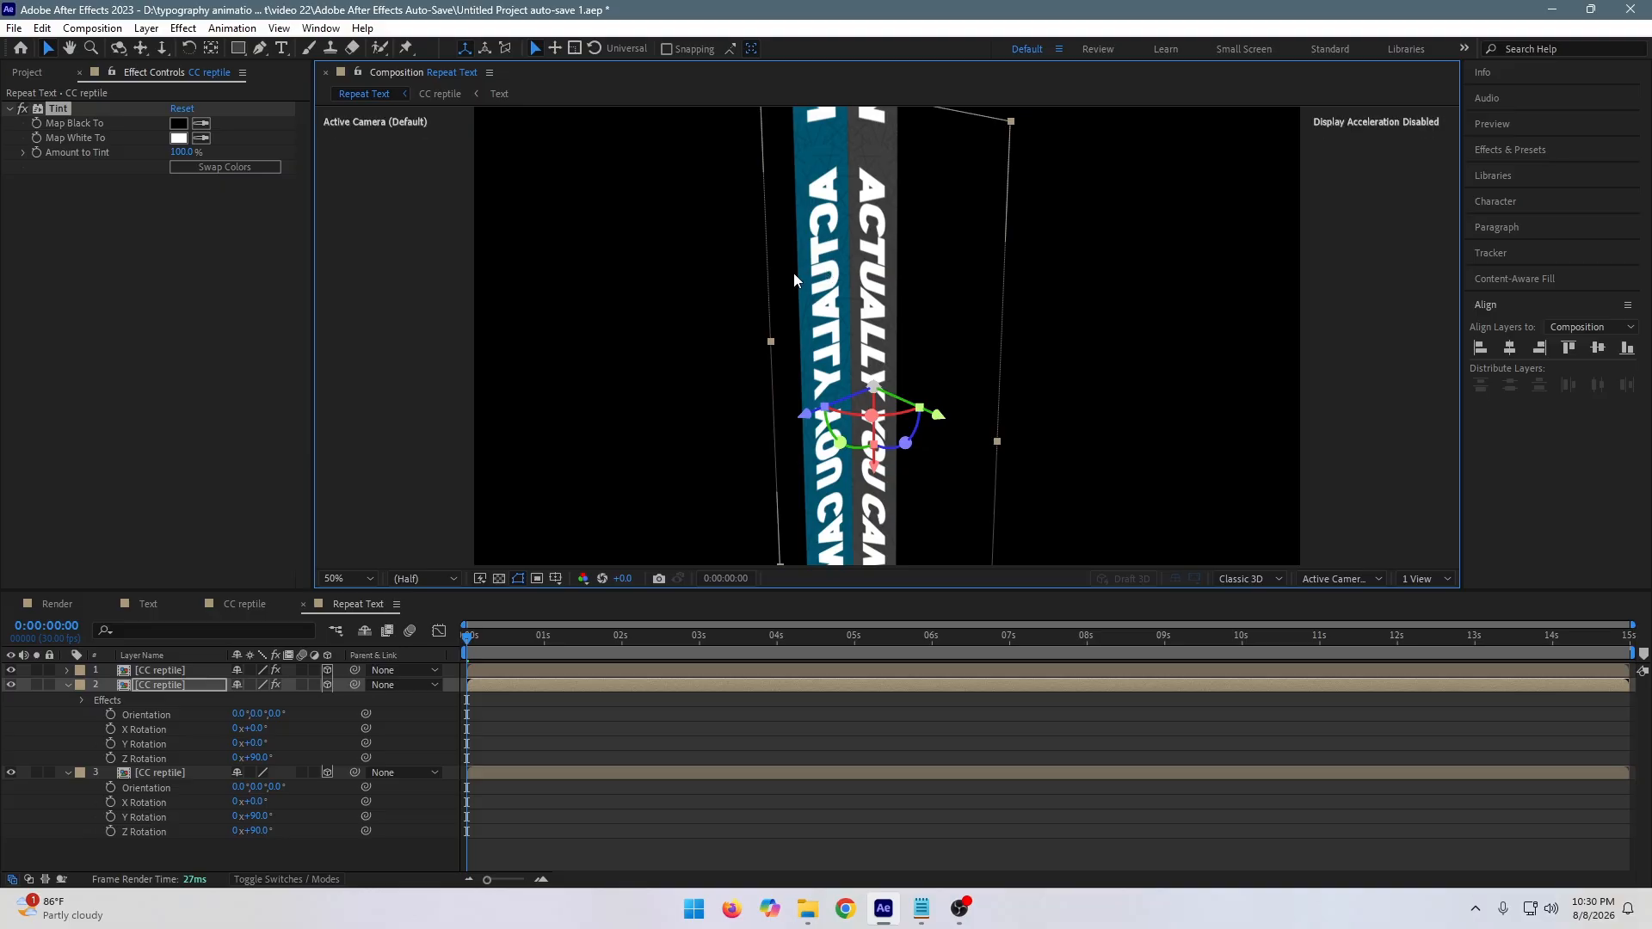
# Duplicate the perpendicular CC reptile strip and move the copy along its Y axis to the opposite side, at Z about 180.
pyautogui.click(157, 670)
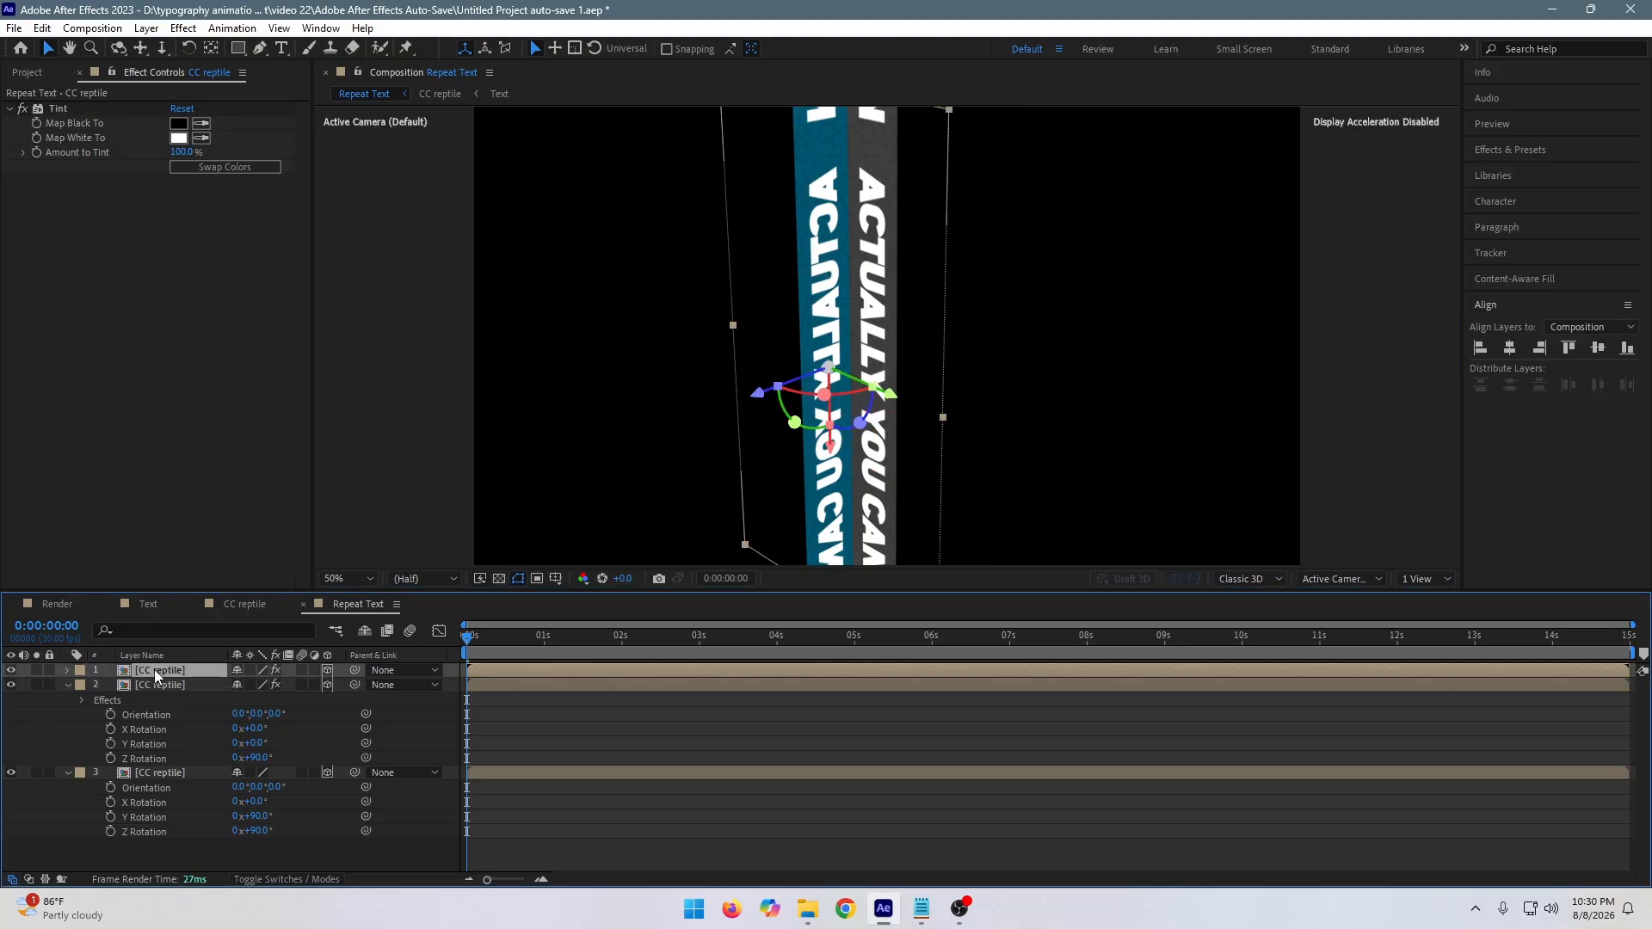
pyautogui.click(147, 773)
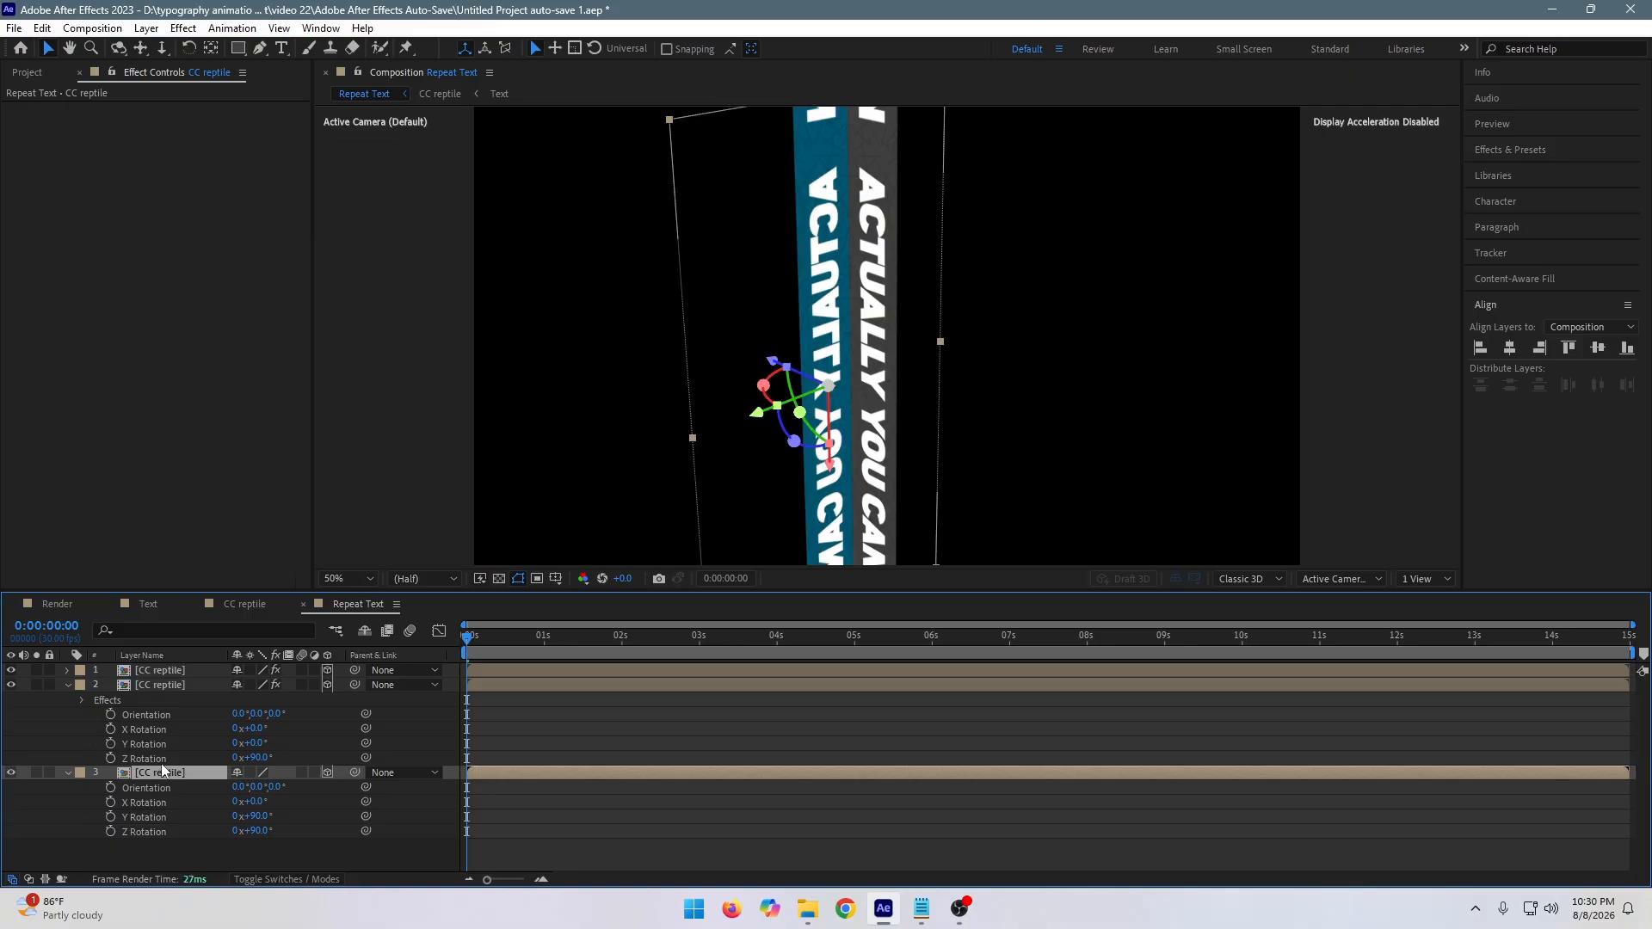
pyautogui.hotkey('ctrl', 'd')
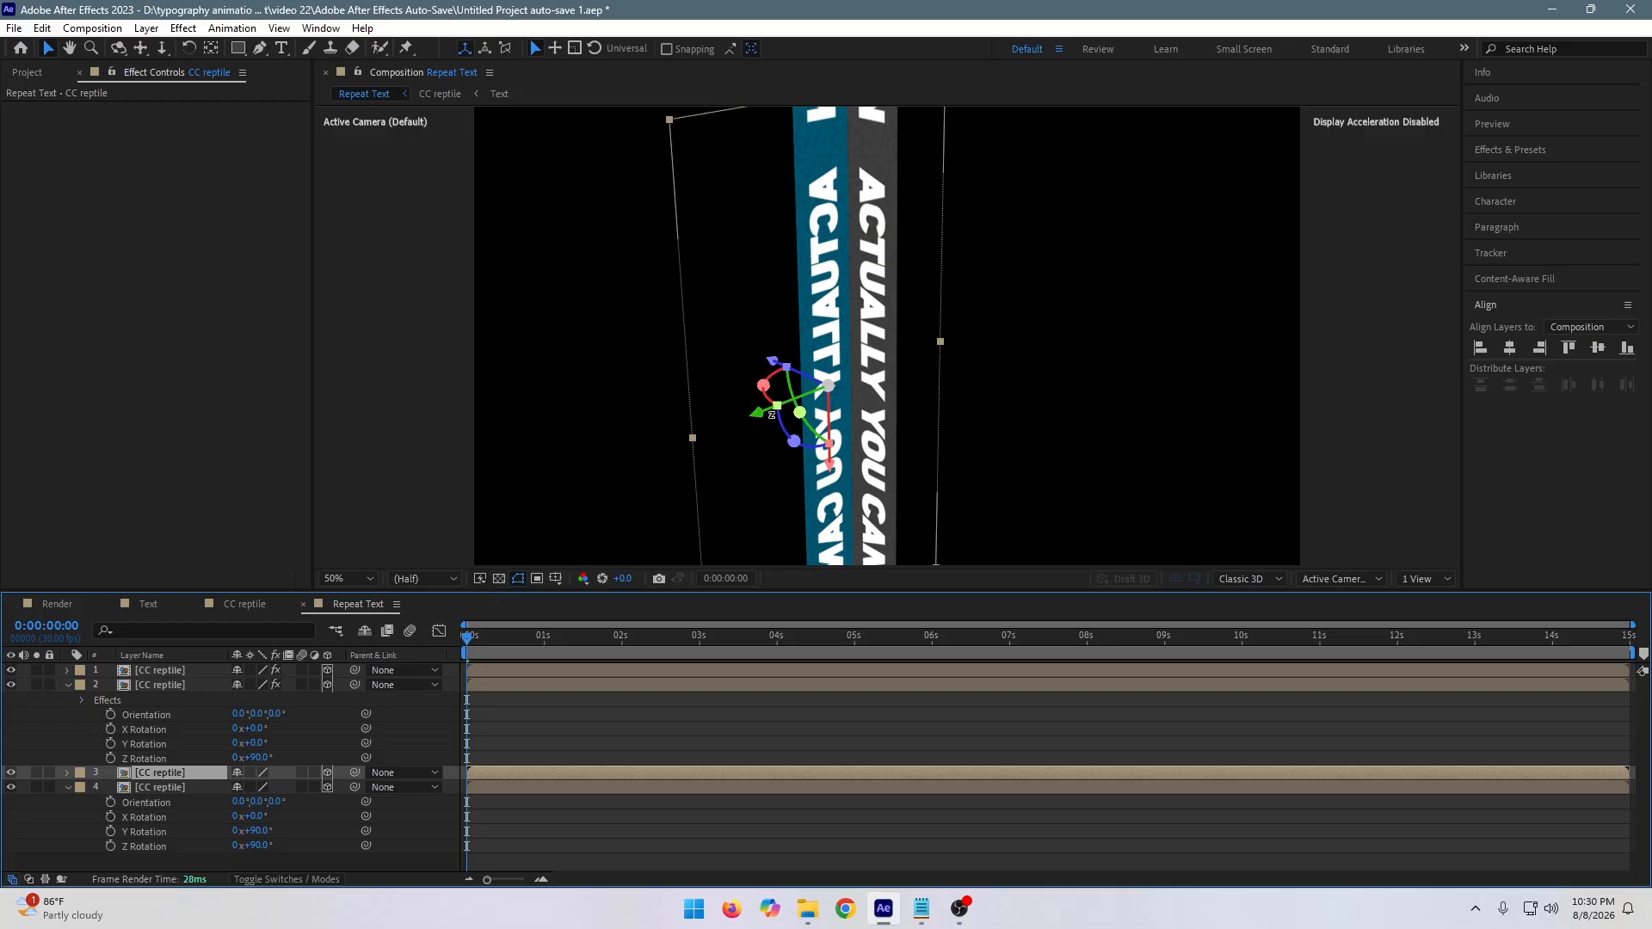
pyautogui.moveTo(766, 419); pyautogui.dragTo(828, 385)
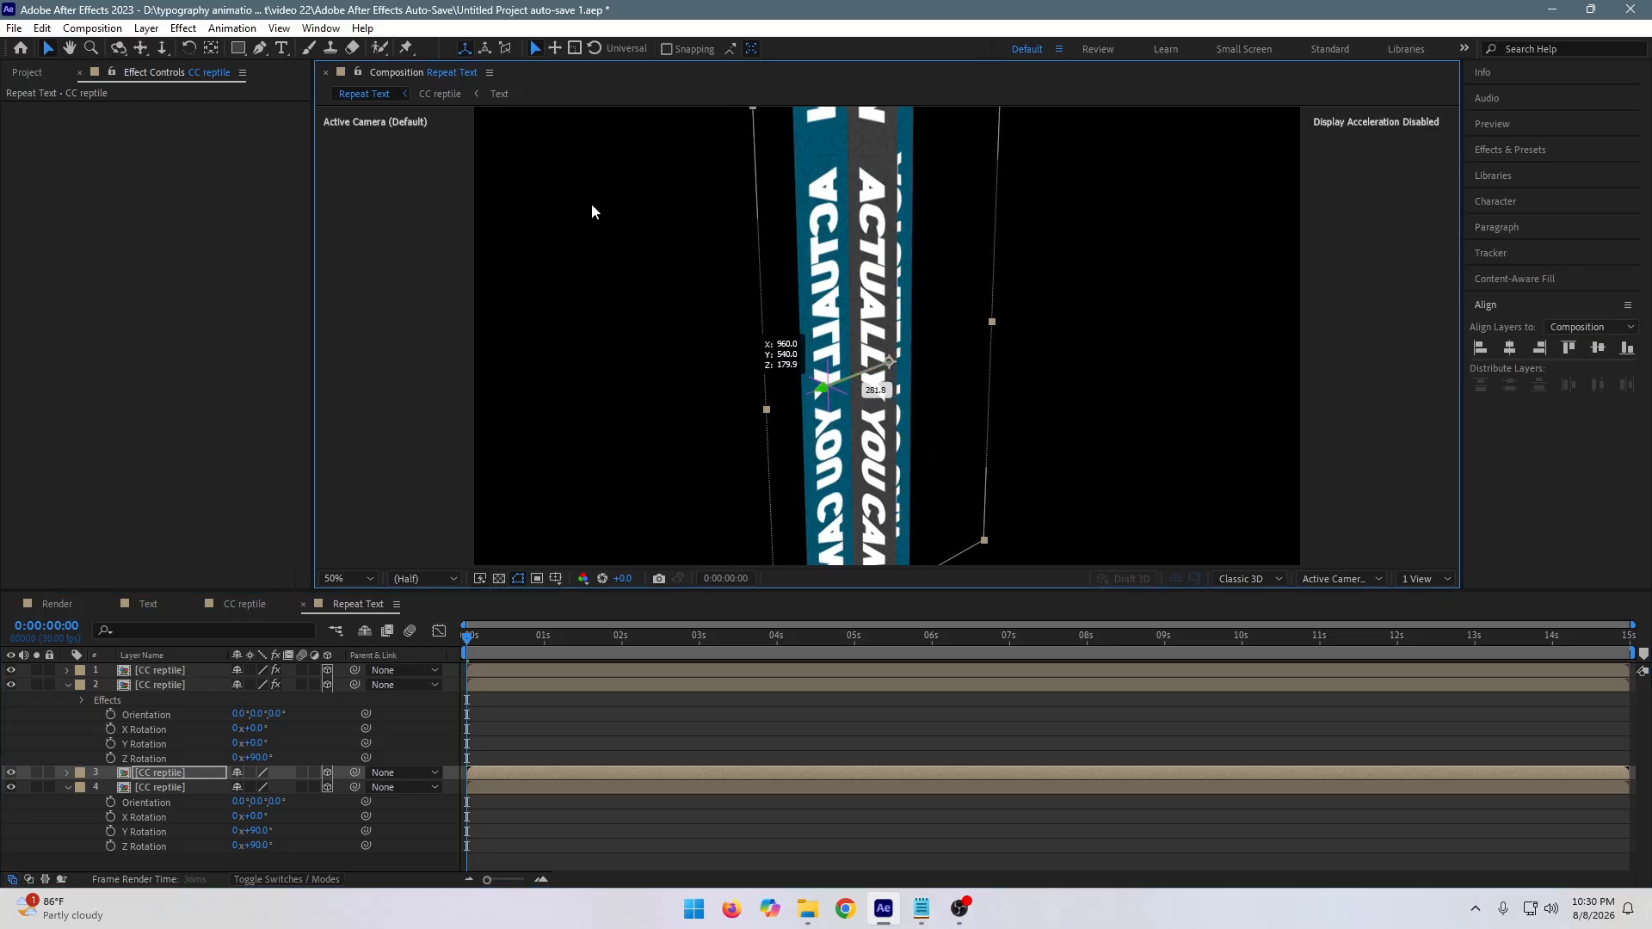
# Shift the duplicated perpendicular strip back along its Y axis until it closes the gap to the original.
pyautogui.click(120, 49)
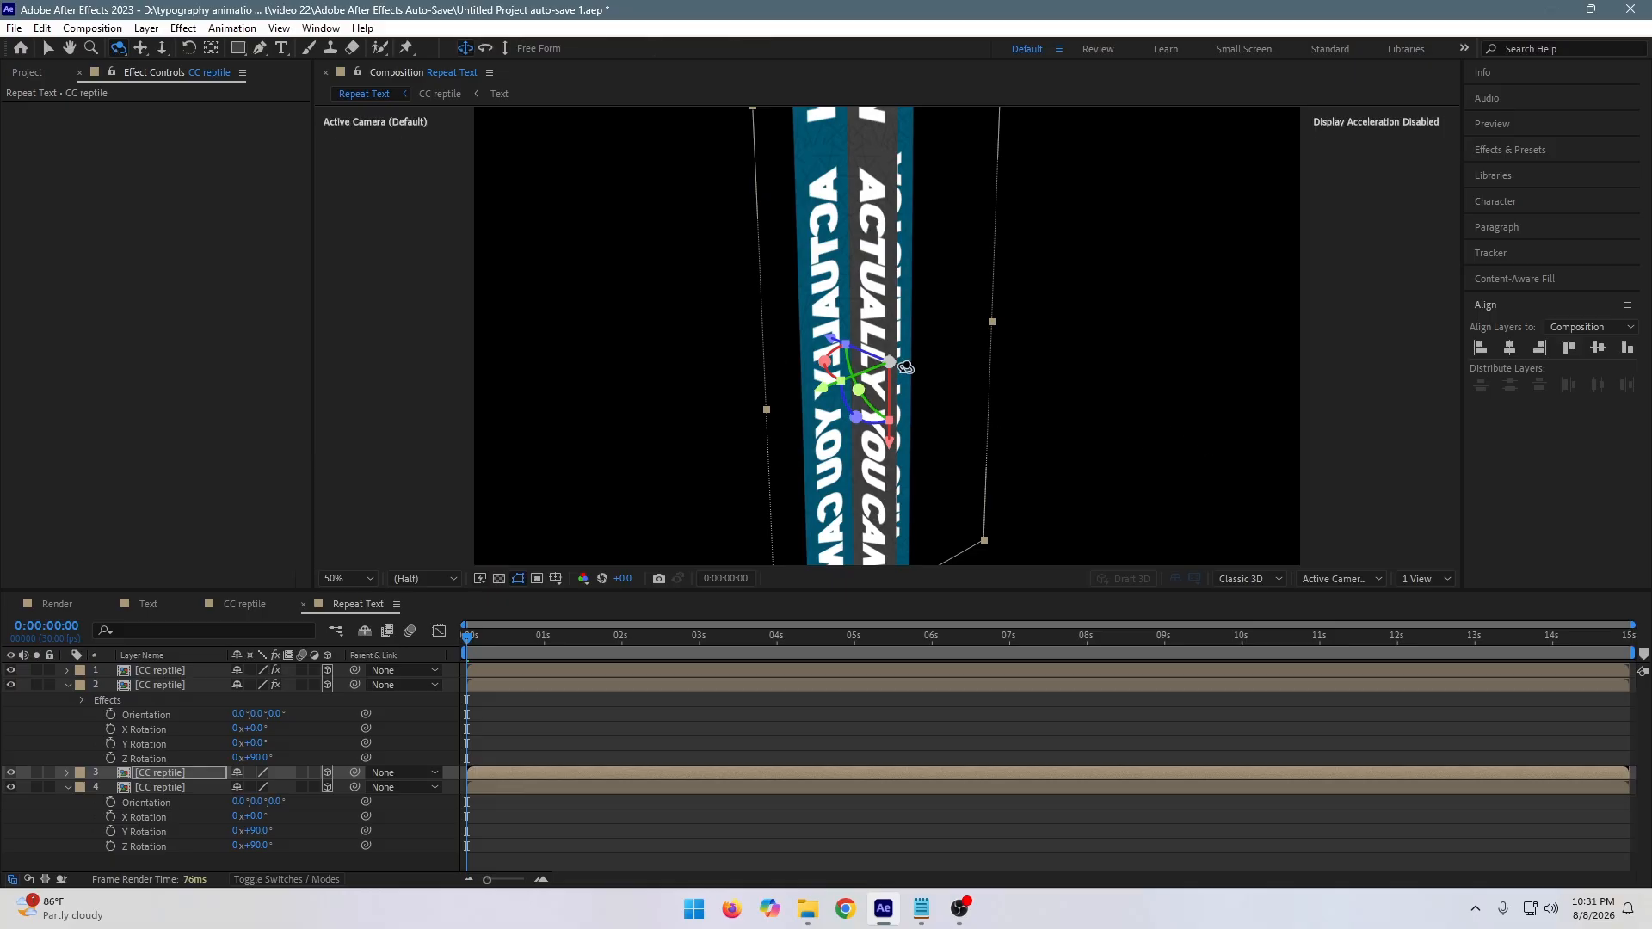
pyautogui.moveTo(855, 363); pyautogui.dragTo(815, 376)
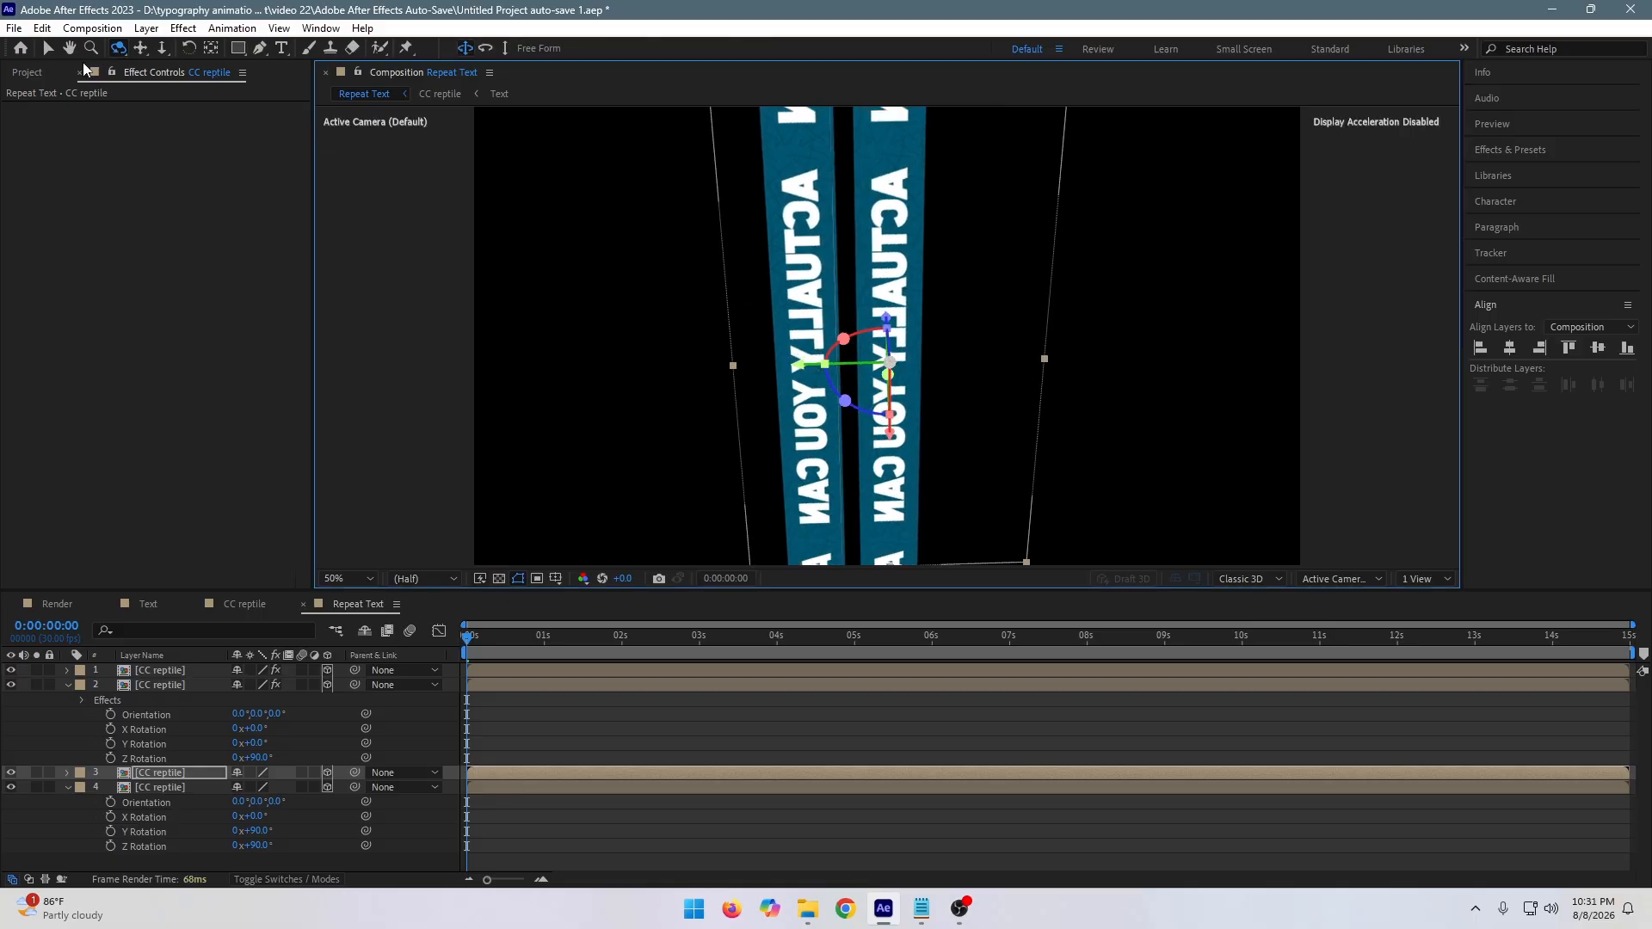
pyautogui.click(49, 48)
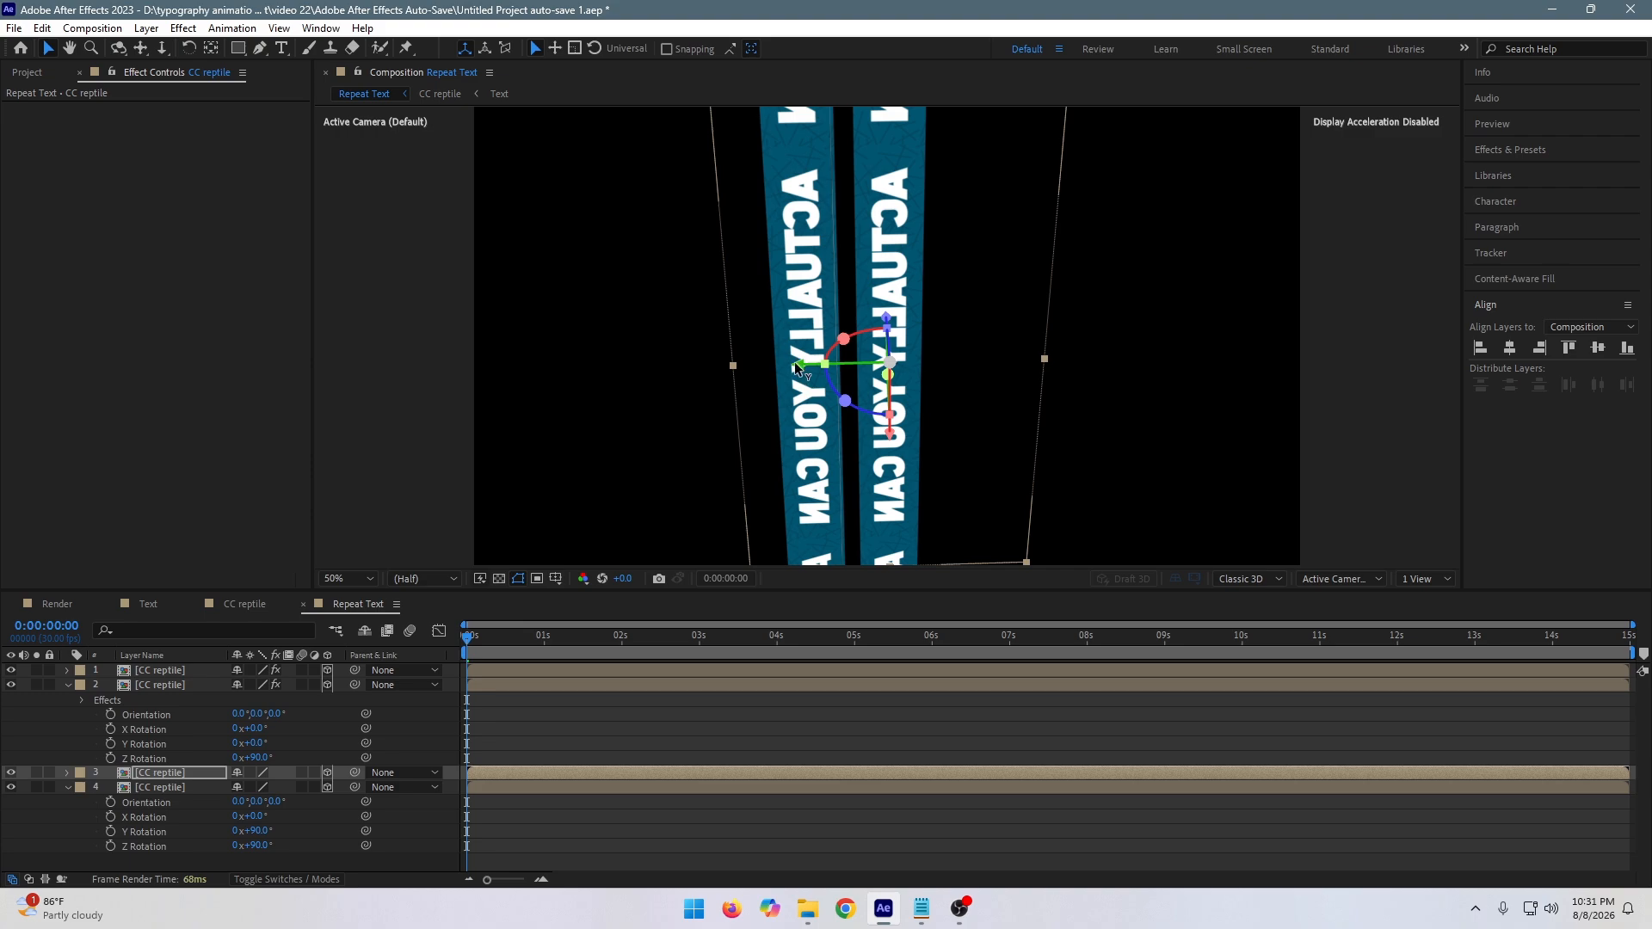
pyautogui.moveTo(797, 369); pyautogui.dragTo(772, 370)
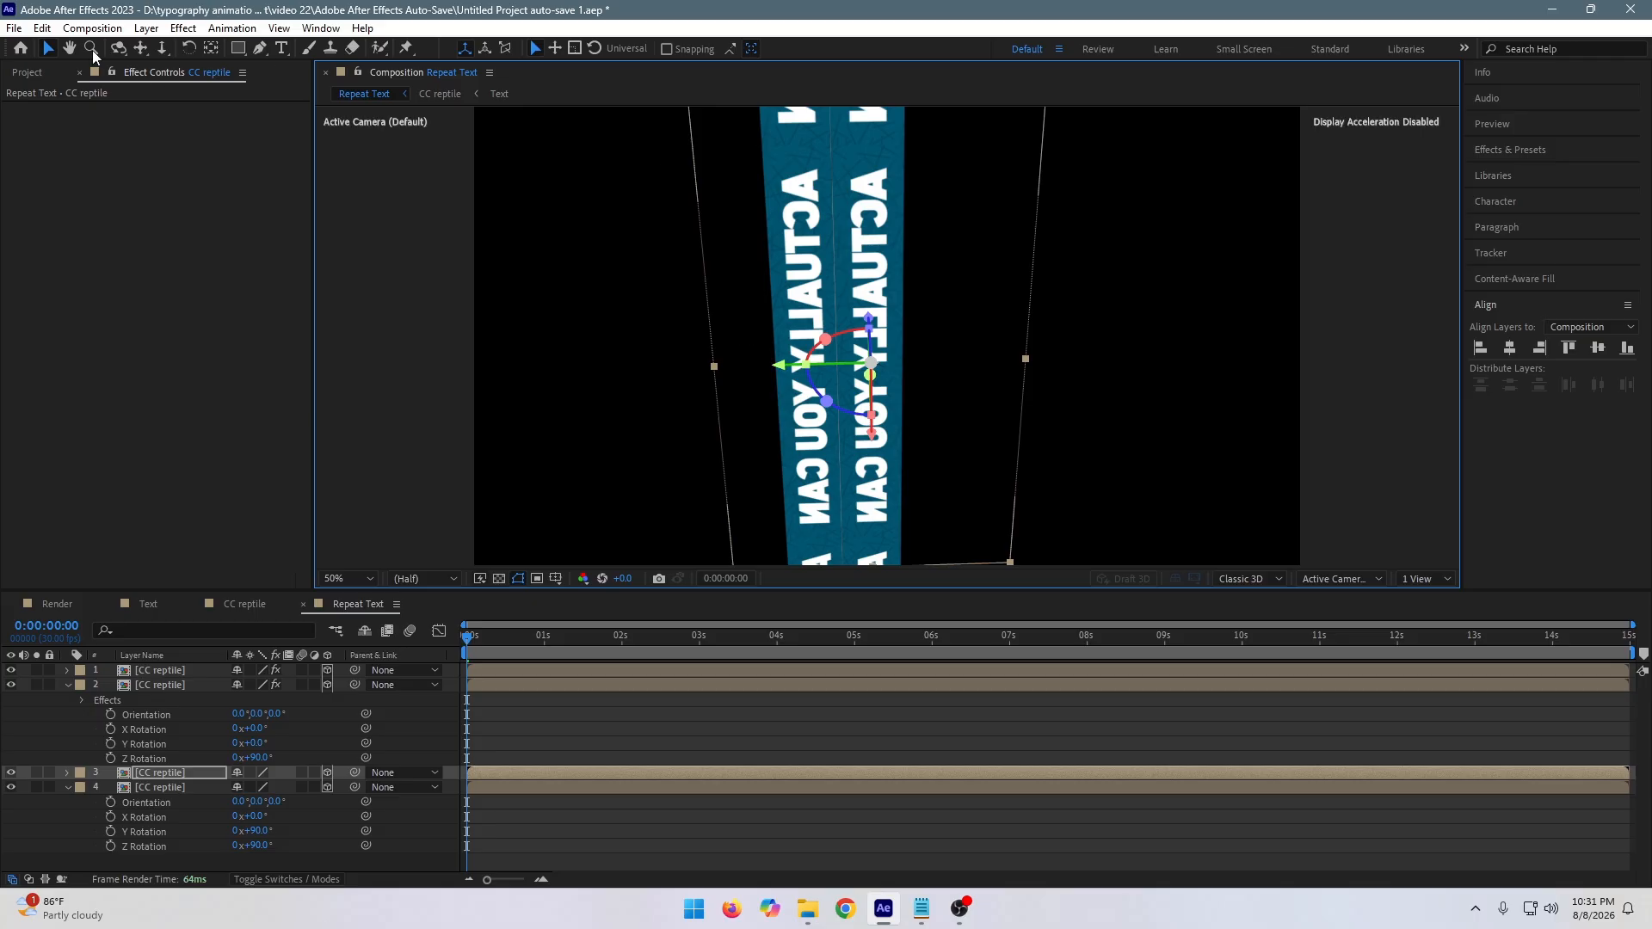
# Examine the four assembled strips from different angles and magnifications.
pyautogui.click(118, 49)
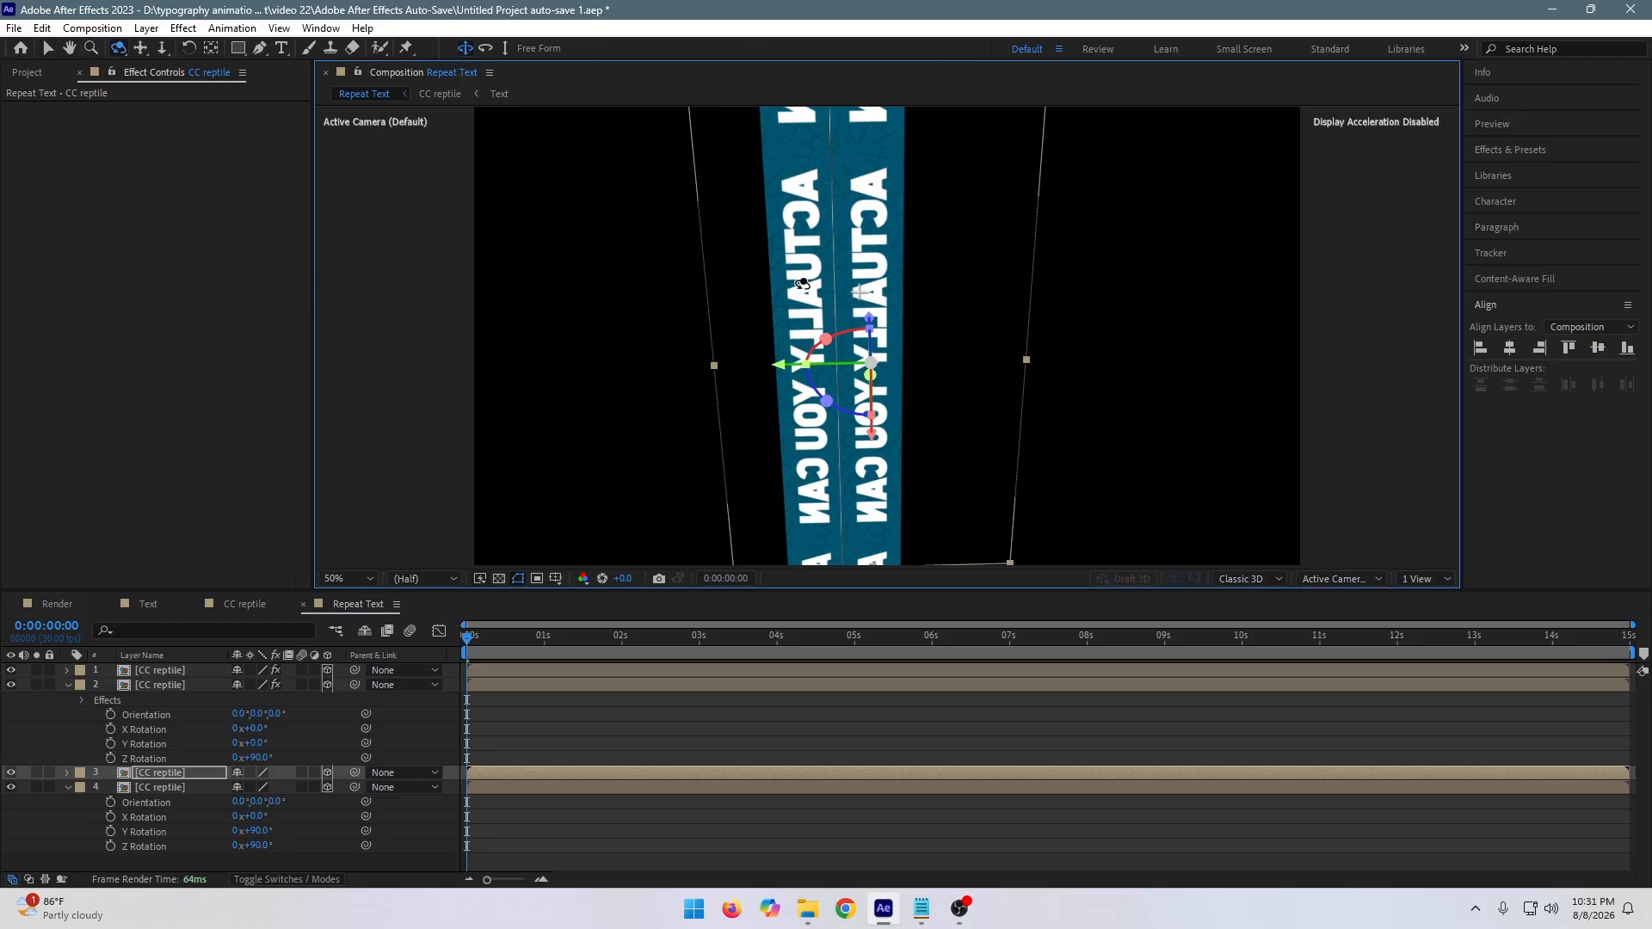
pyautogui.moveTo(802, 284); pyautogui.dragTo(947, 244)
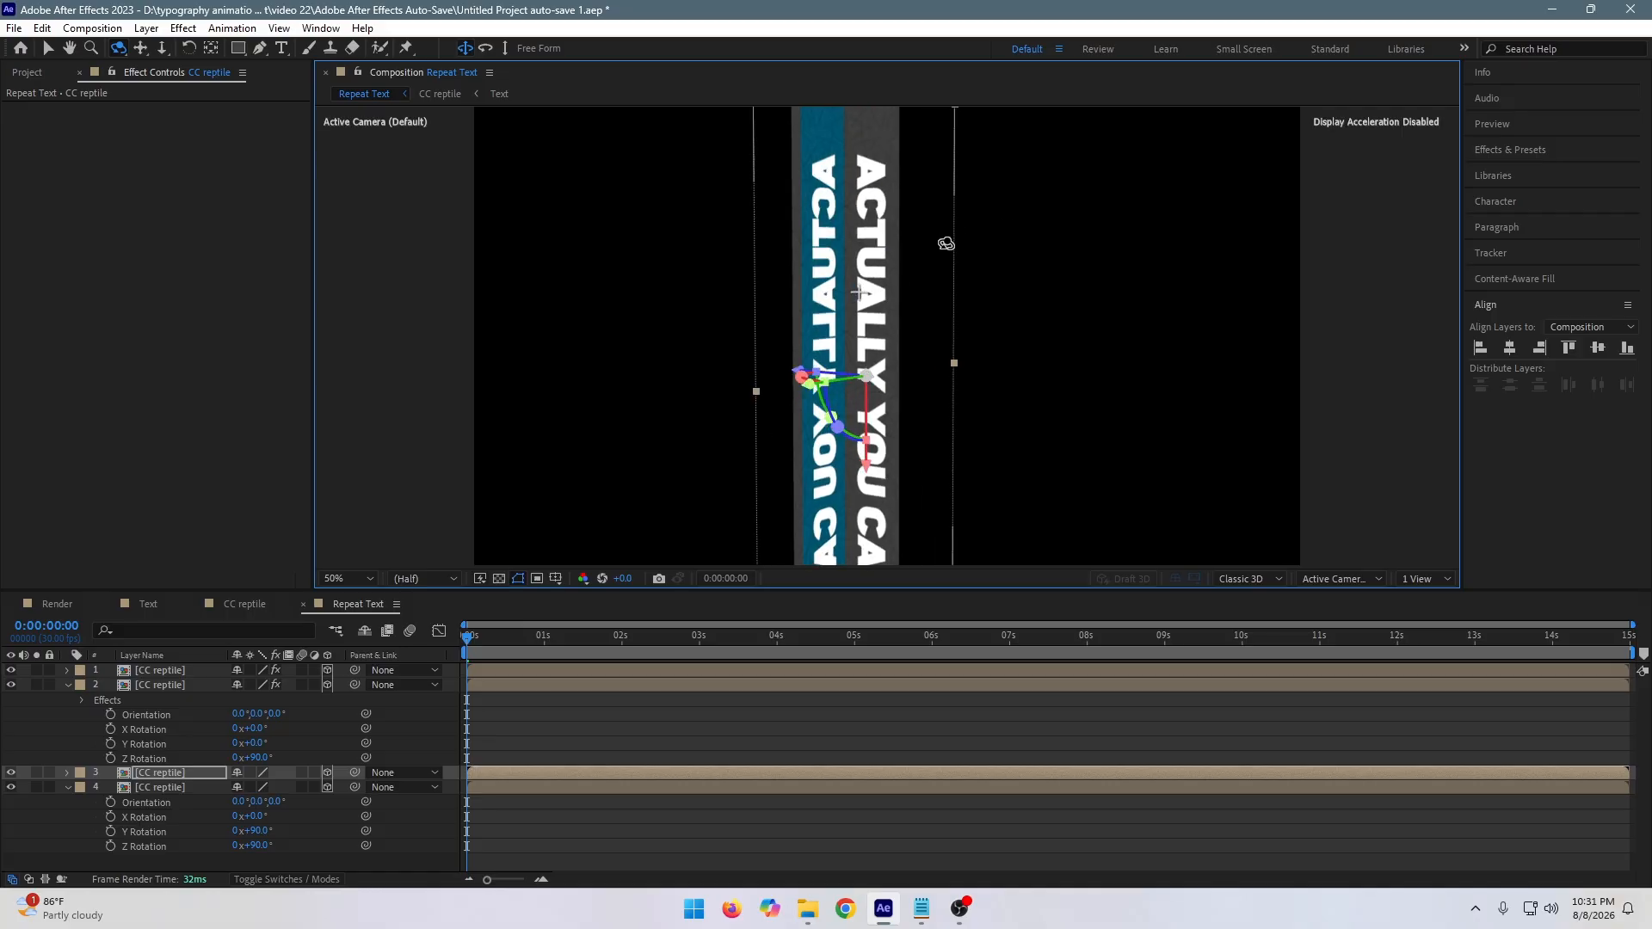
pyautogui.click(161, 670)
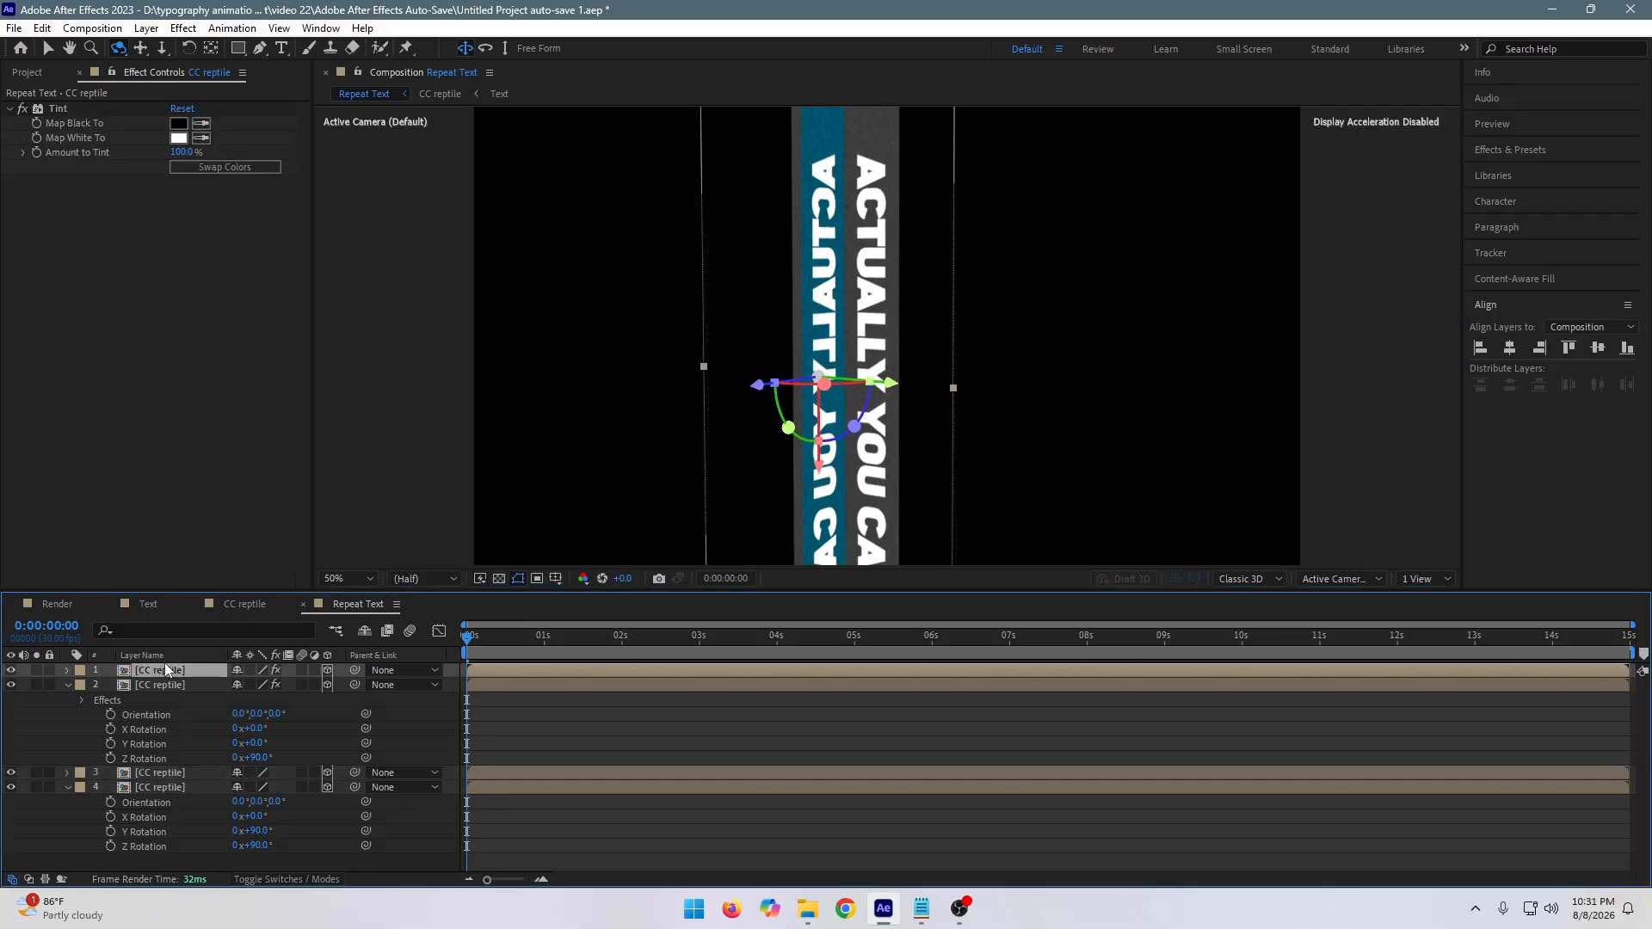
pyautogui.click(340, 578)
pyautogui.click(384, 276)
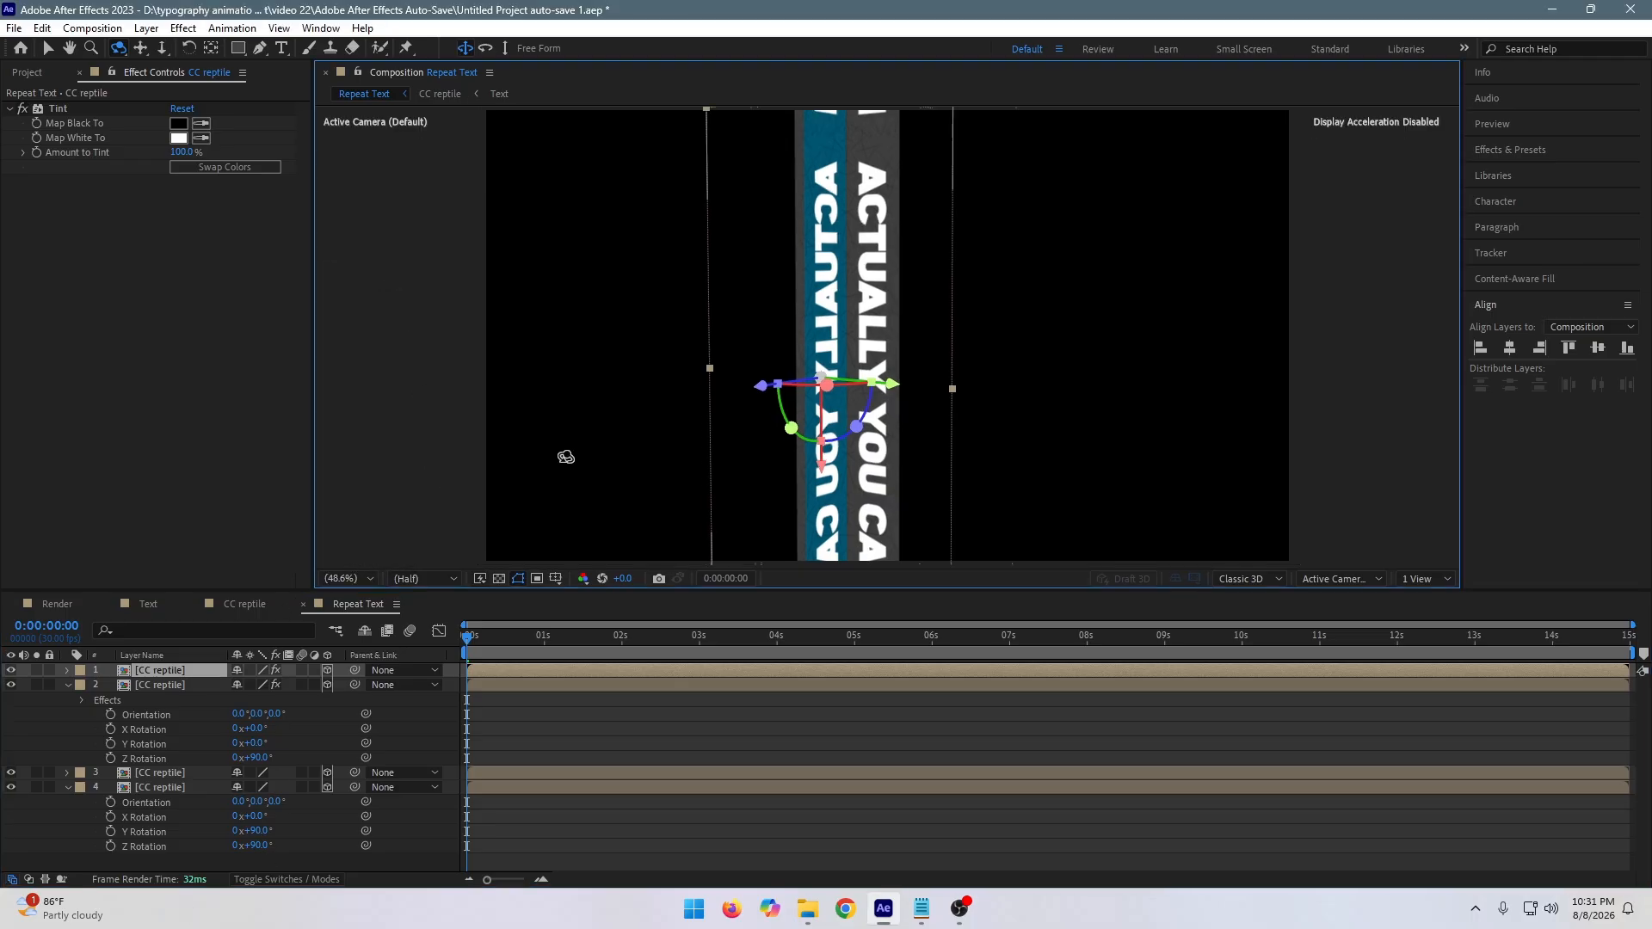
pyautogui.press(',')
pyautogui.press(',')
pyautogui.press('.')
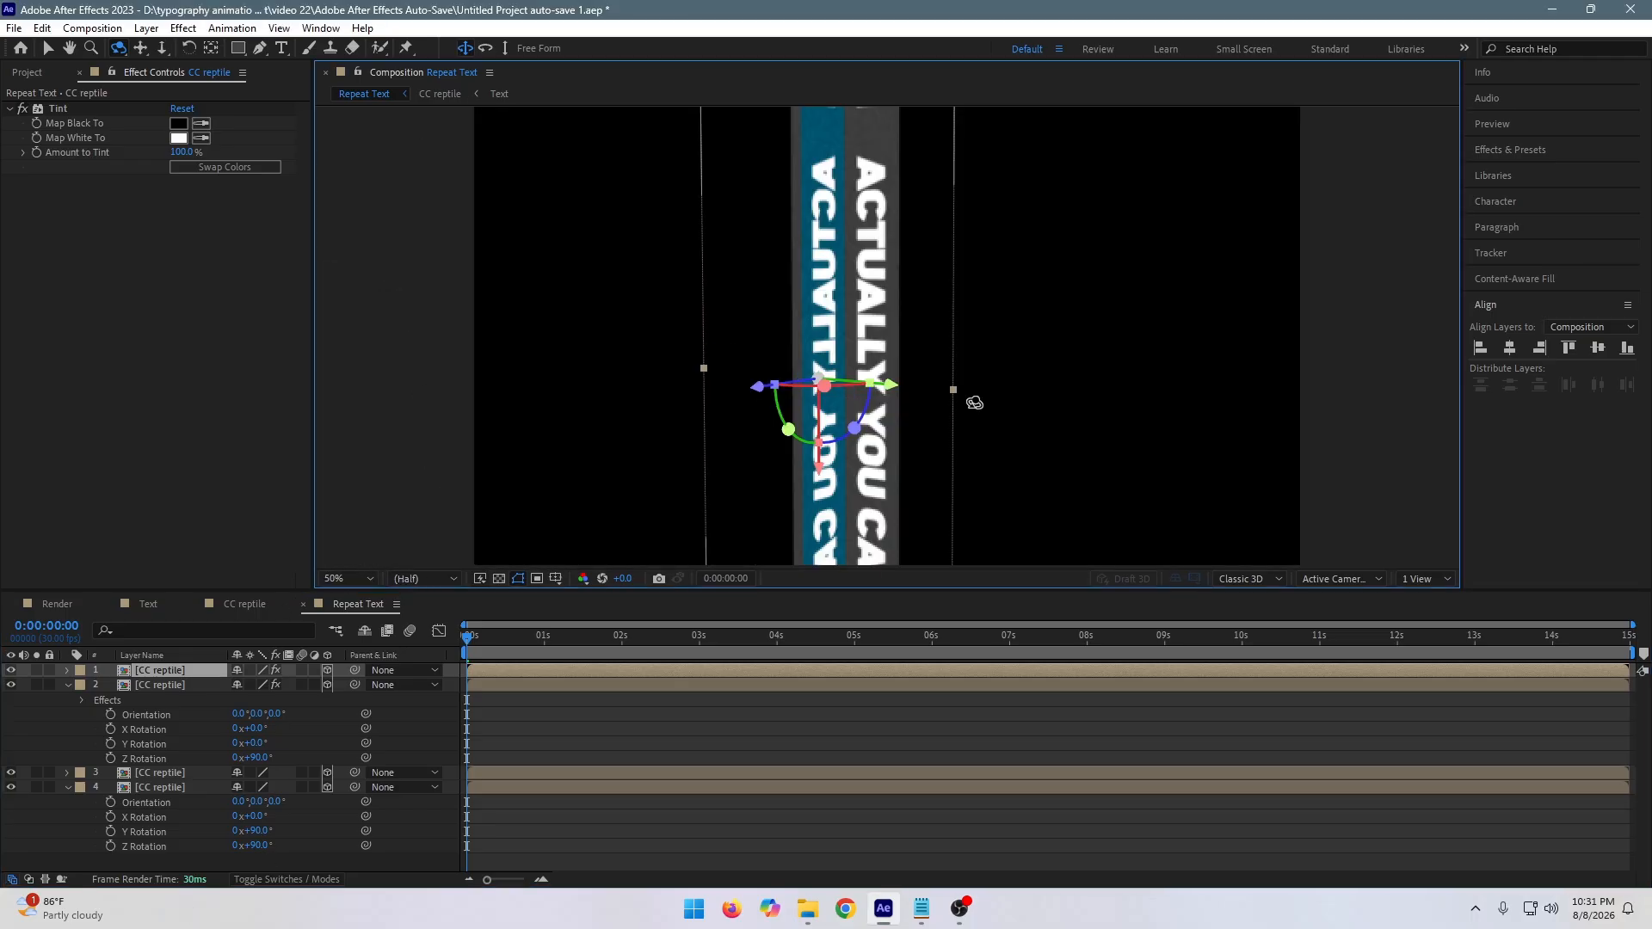
pyautogui.press(',')
pyautogui.moveTo(875, 419); pyautogui.dragTo(879, 381)
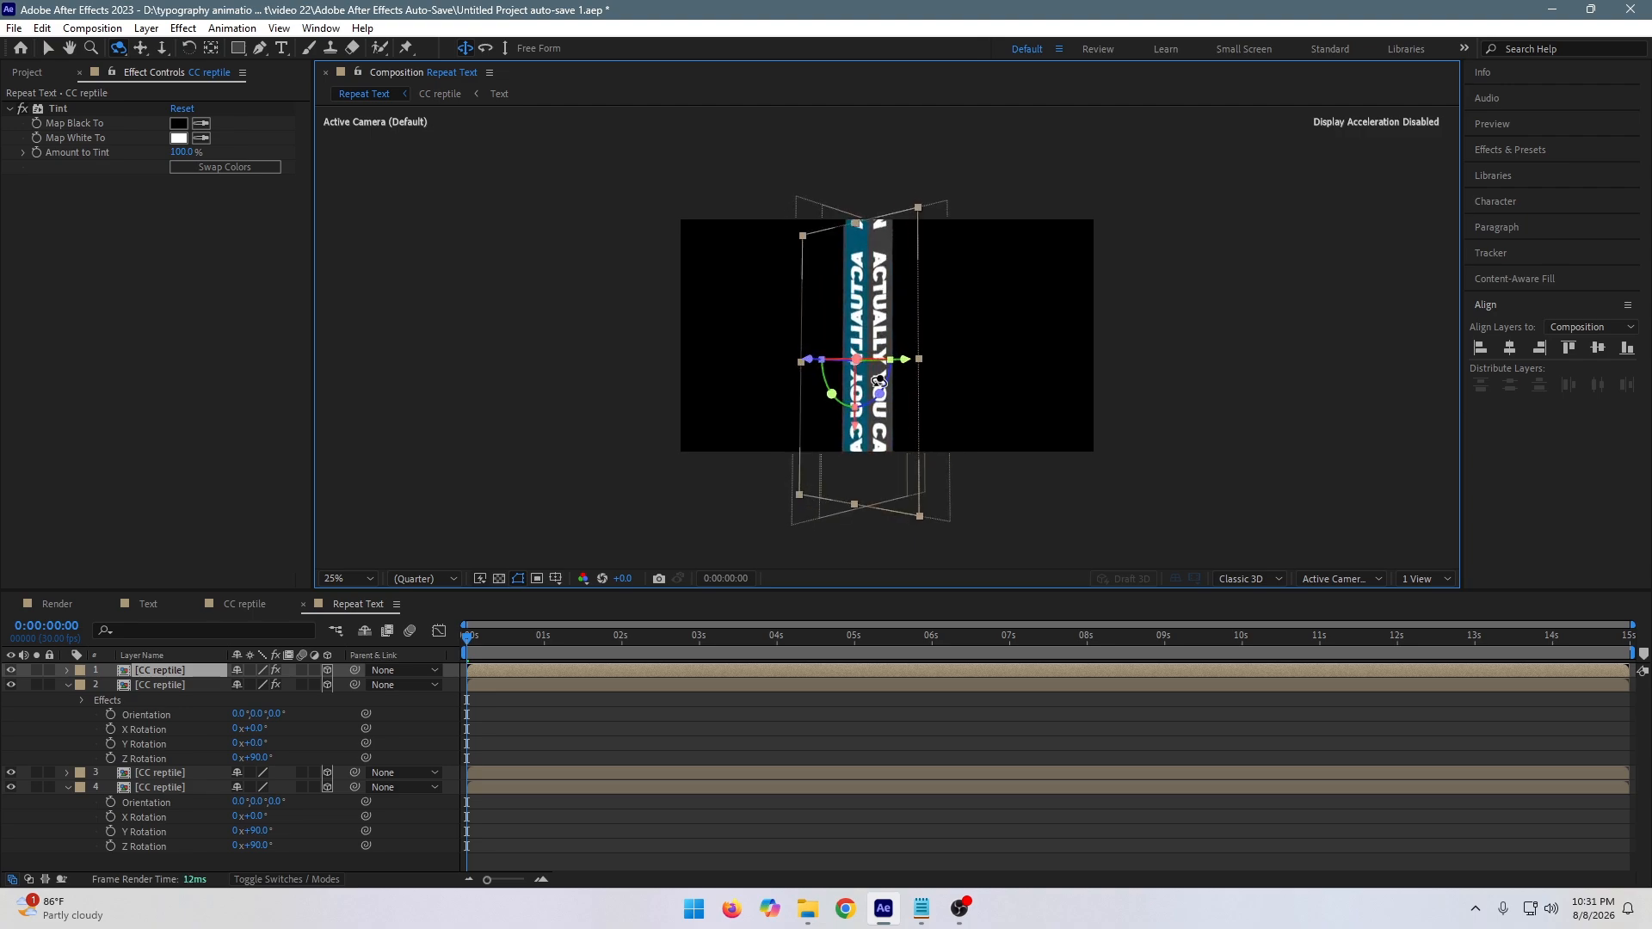
pyautogui.press('.')
# Try the Drop Shadow effect on the topmost CC reptile layer and remove it.
pyautogui.click(157, 677)
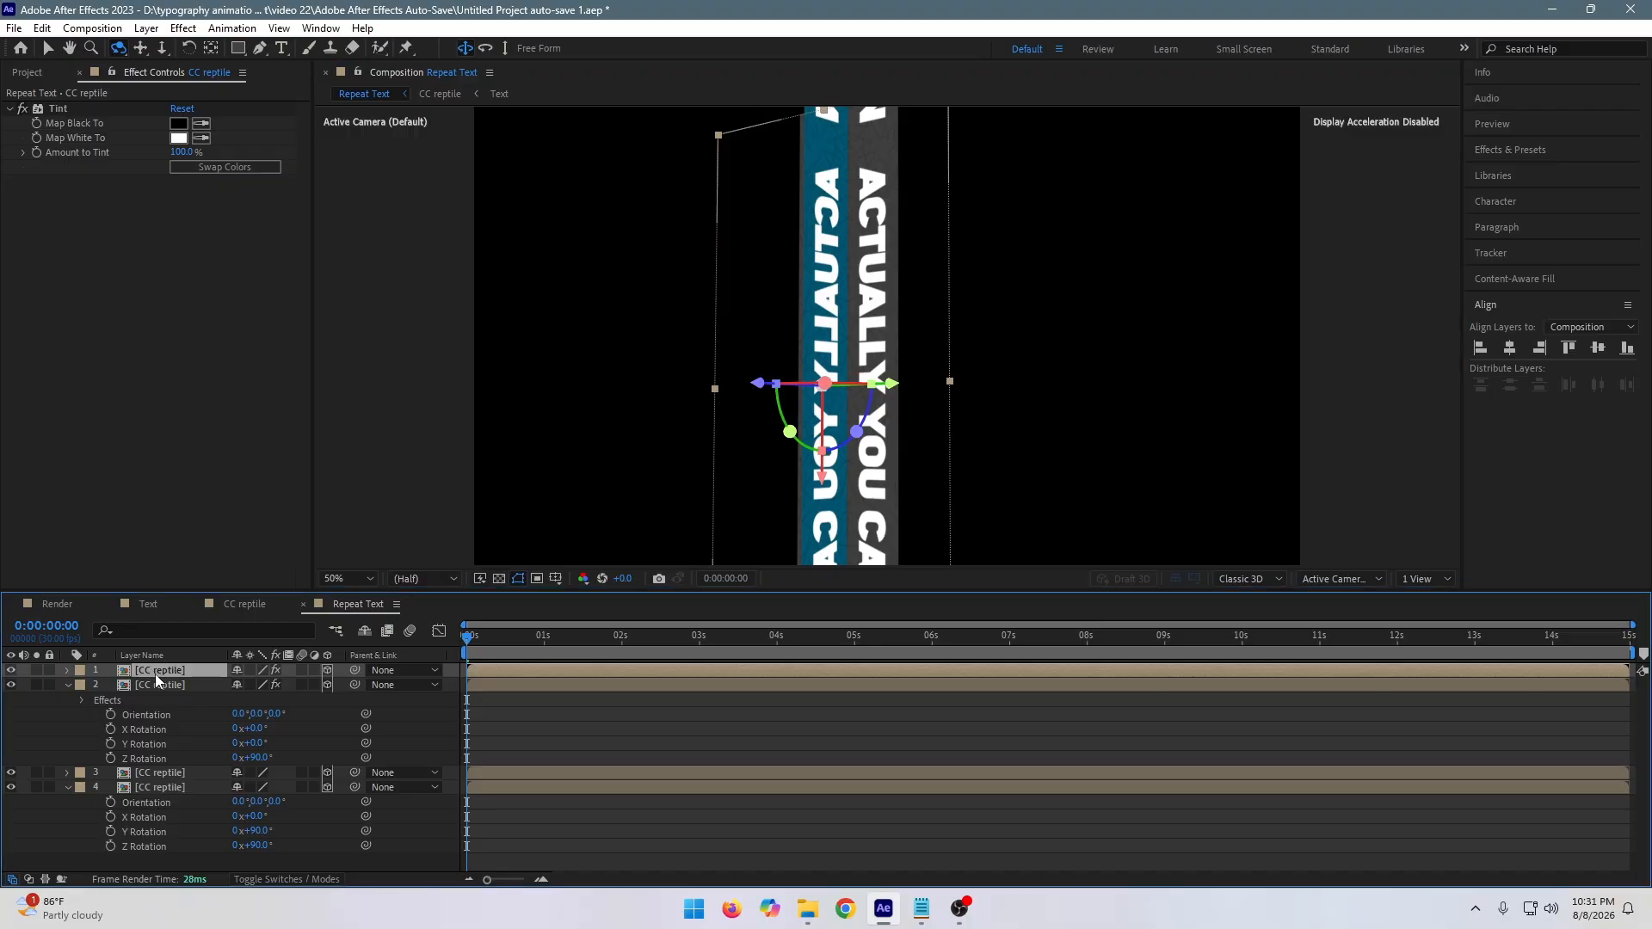
pyautogui.hotkey('ctrl', 'space')
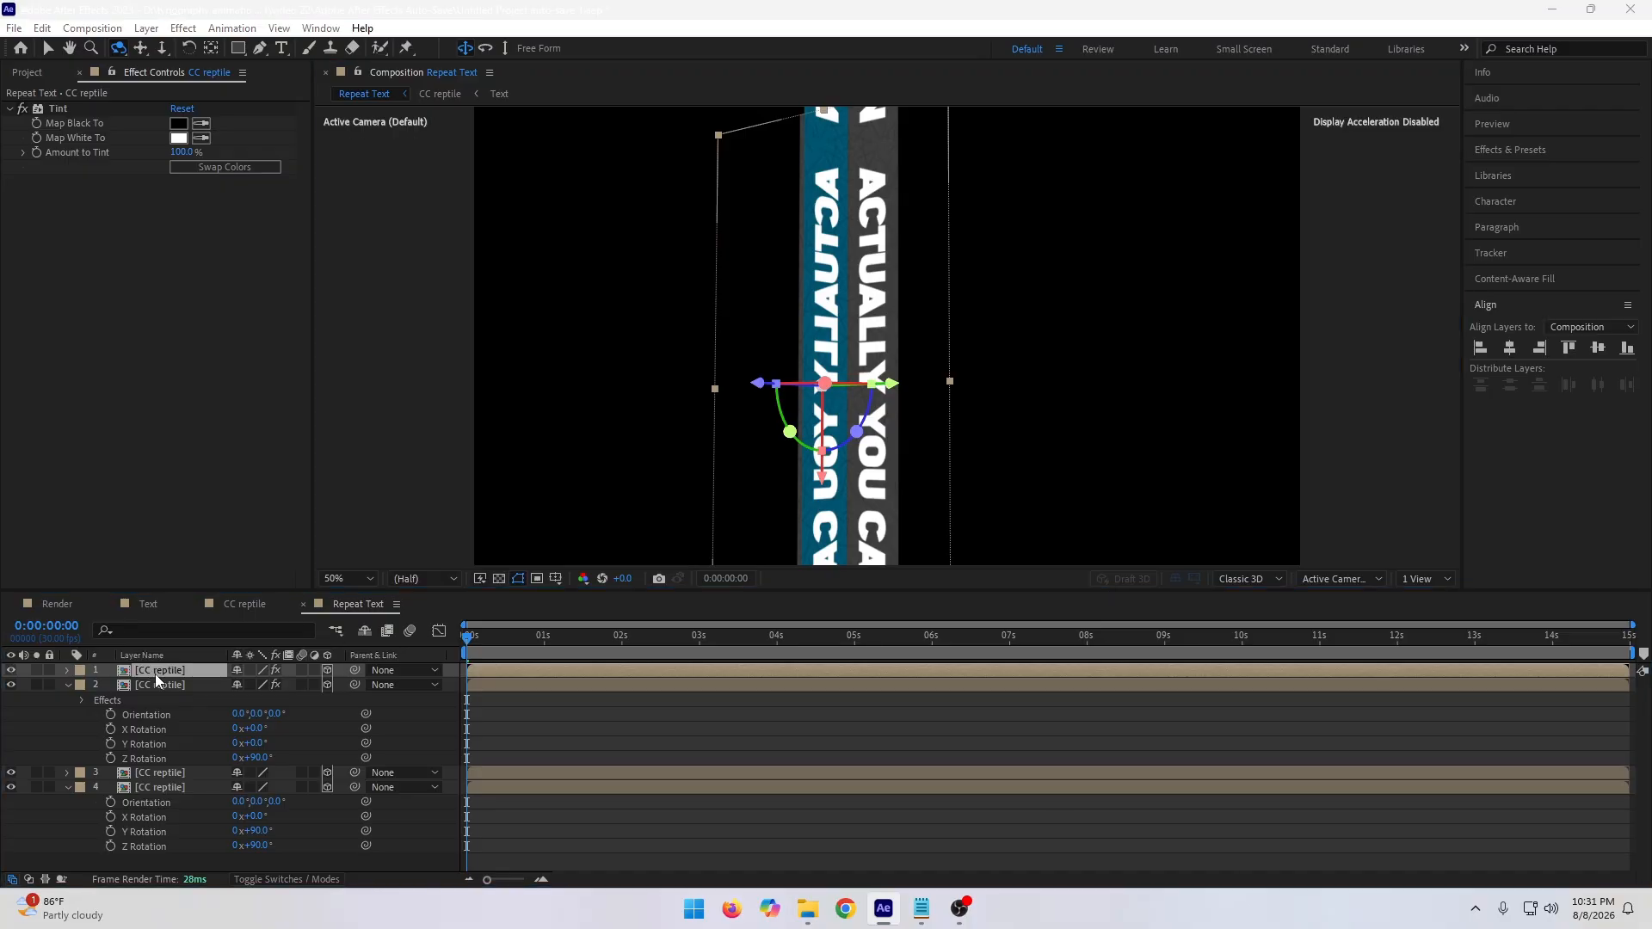
pyautogui.write('dr')
pyautogui.press('Escape')
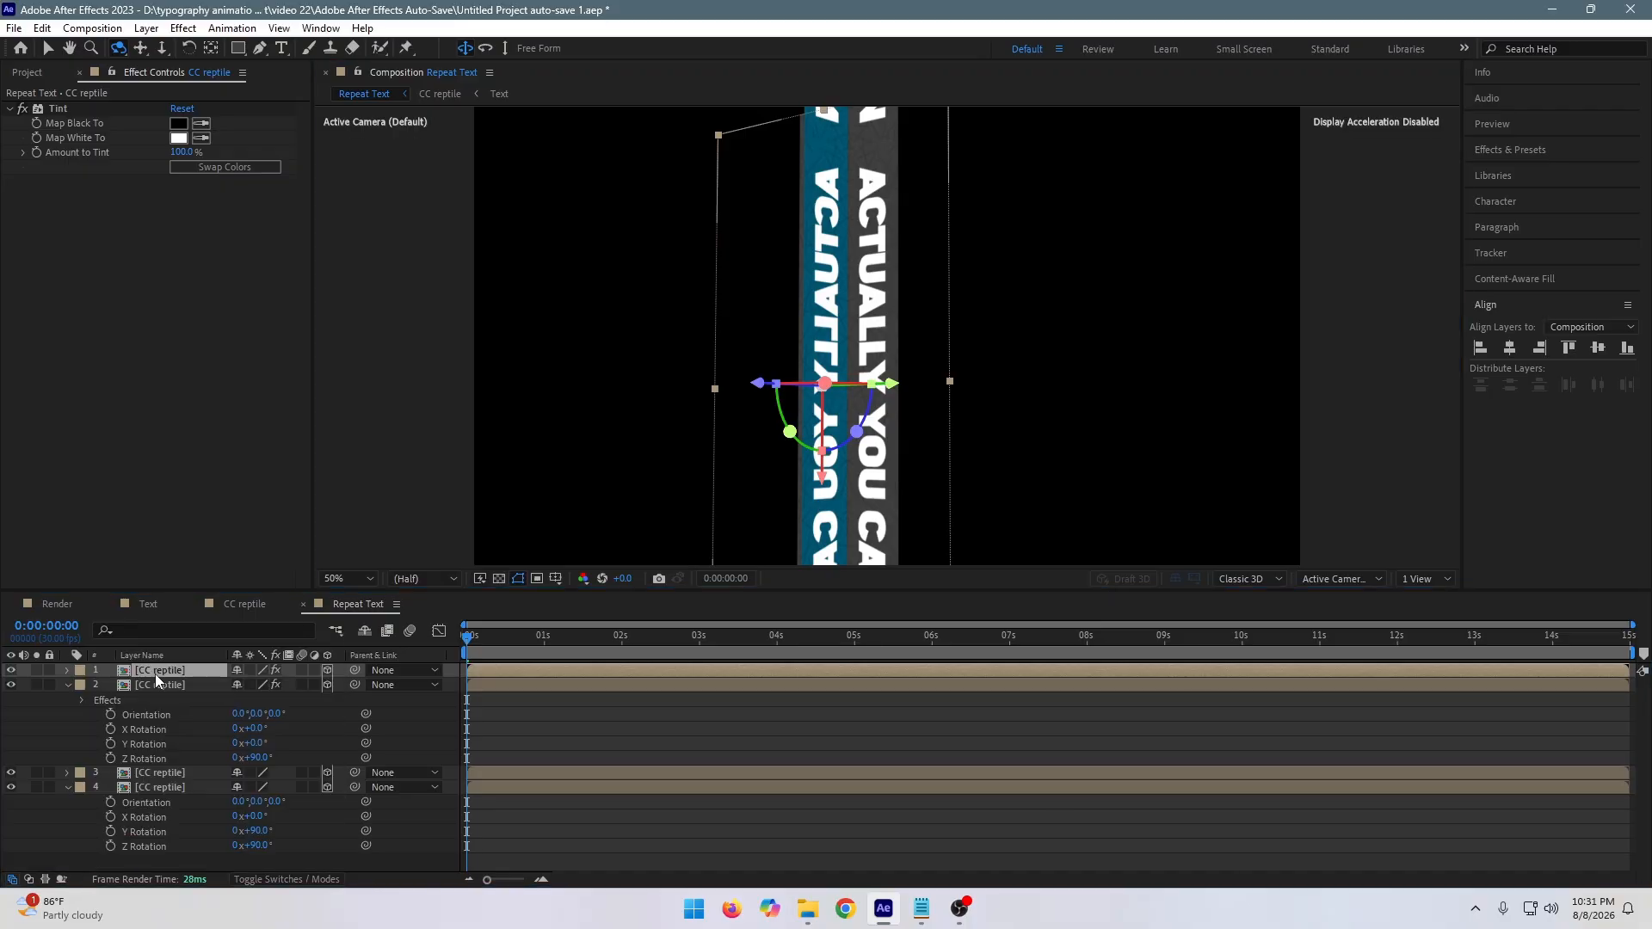
pyautogui.press('v')
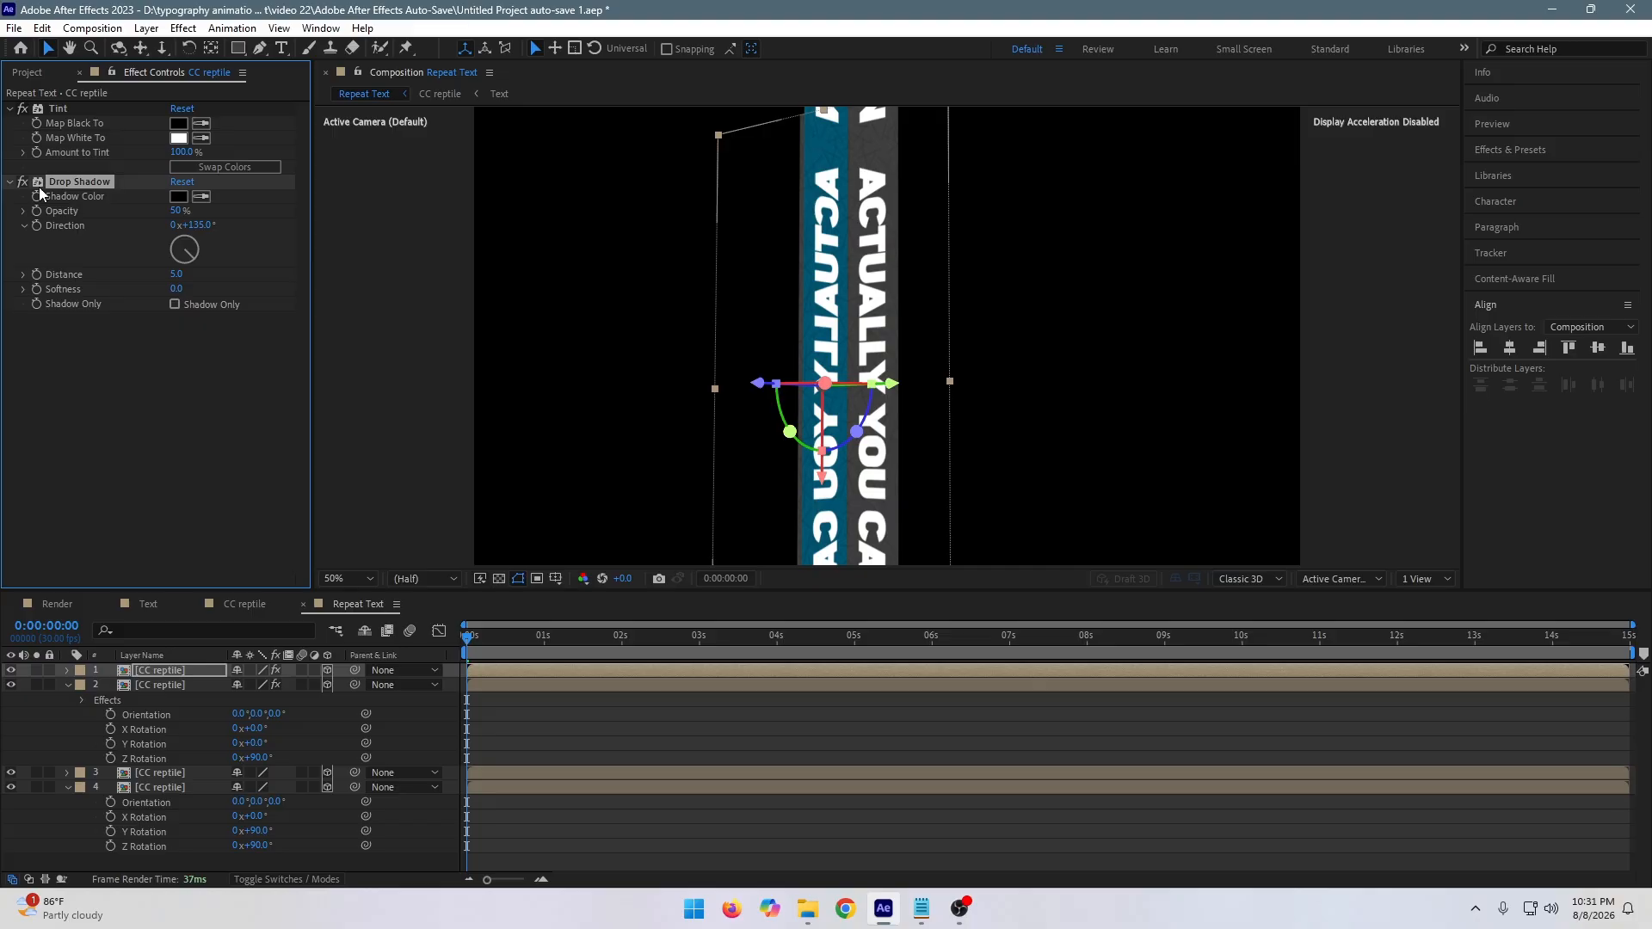
pyautogui.press('Delete')
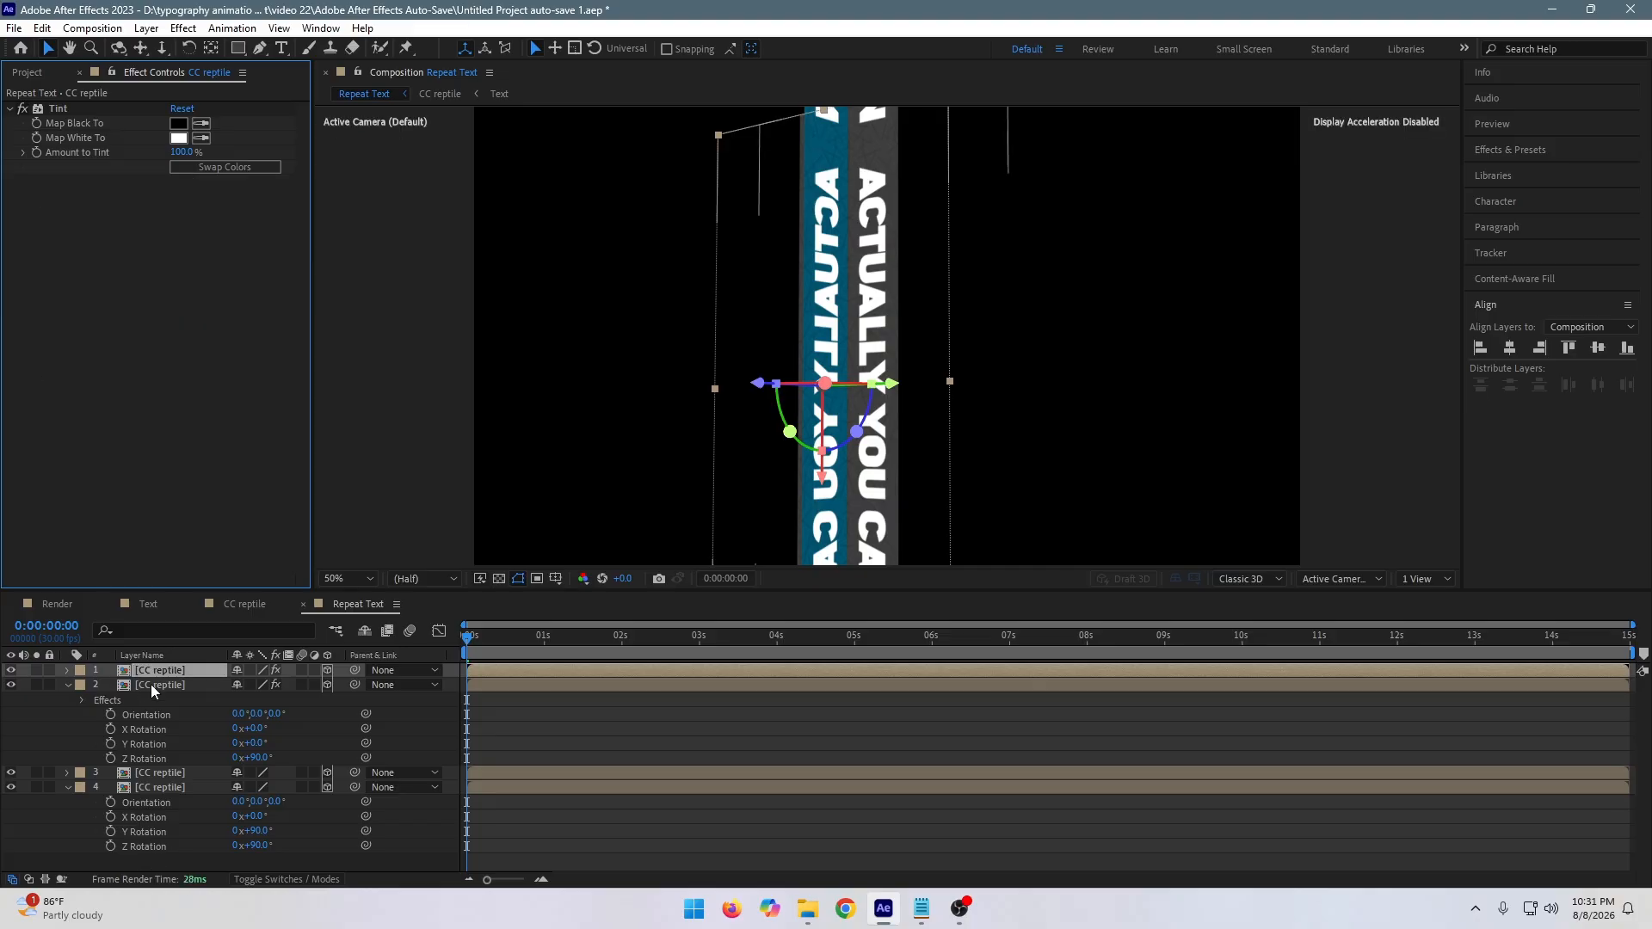
# Apply the Drop Shadow effect to the bottommost CC reptile layer.
pyautogui.click(151, 684)
pyautogui.click(160, 773)
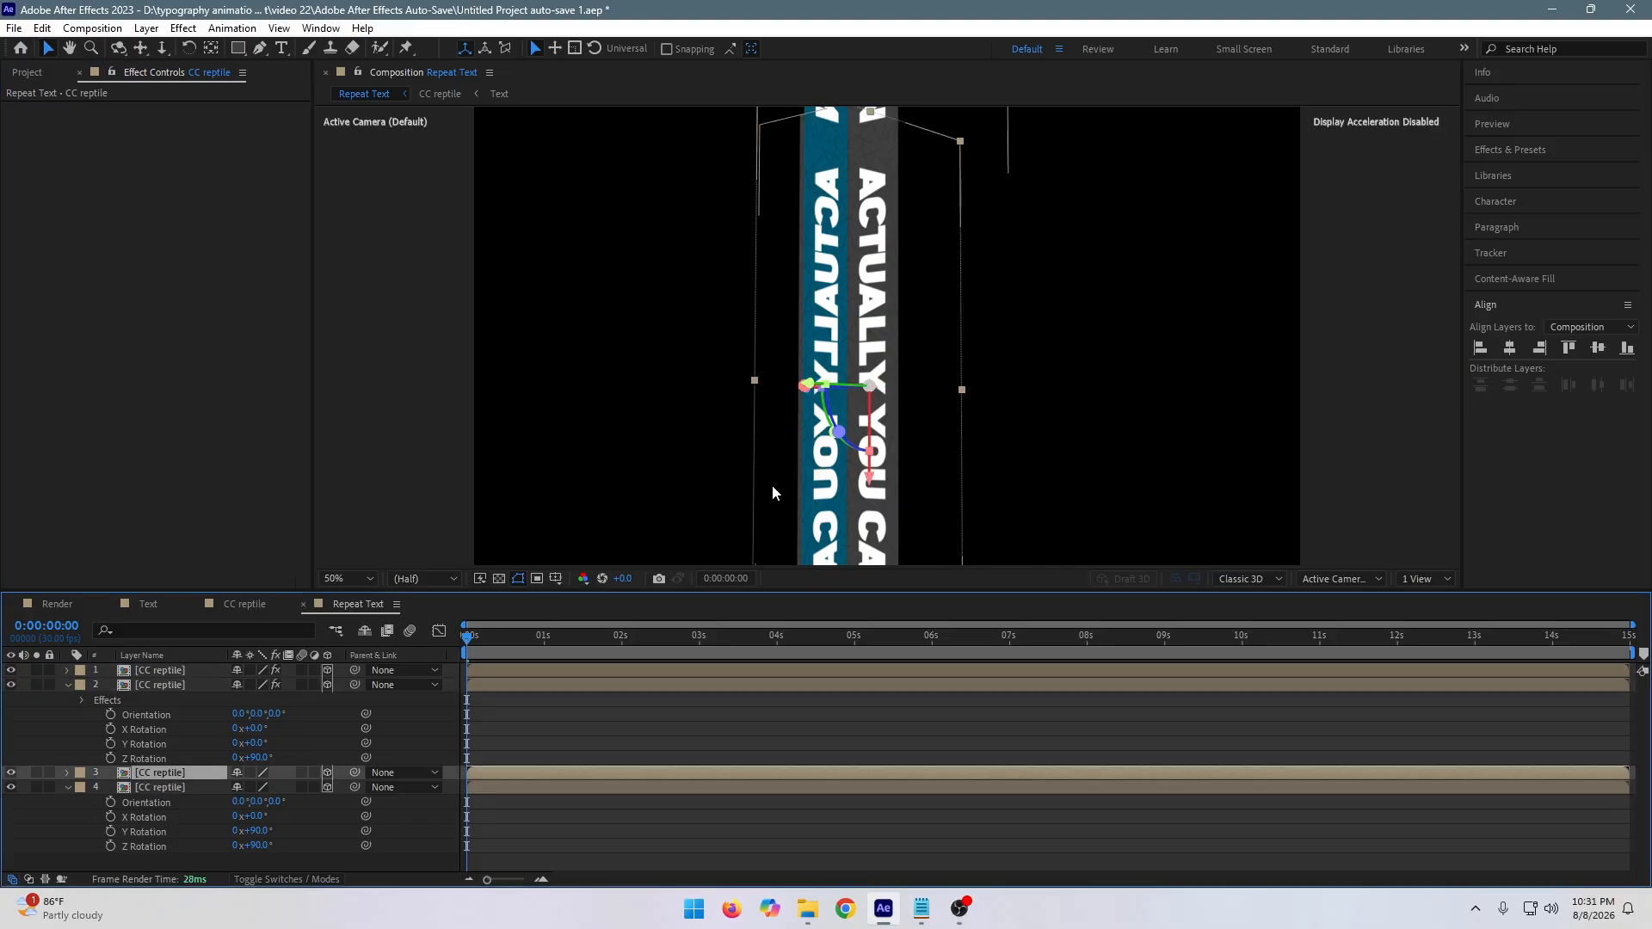
pyautogui.click(184, 787)
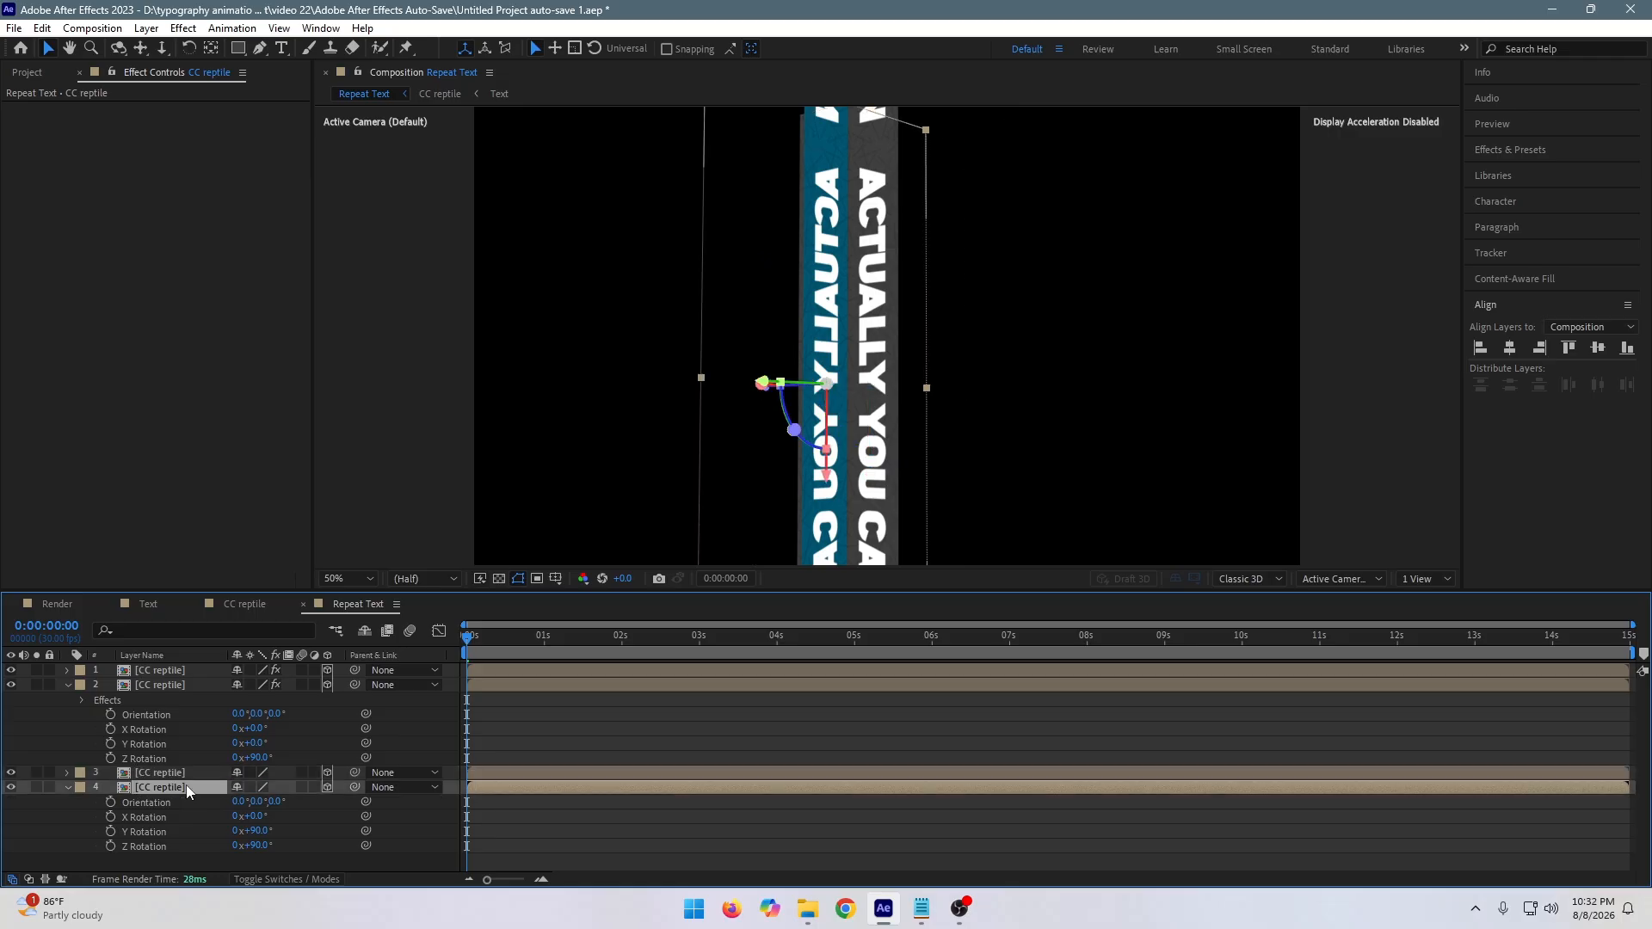
pyautogui.hotkey('ctrl', 'alt', 'shift', 'e')
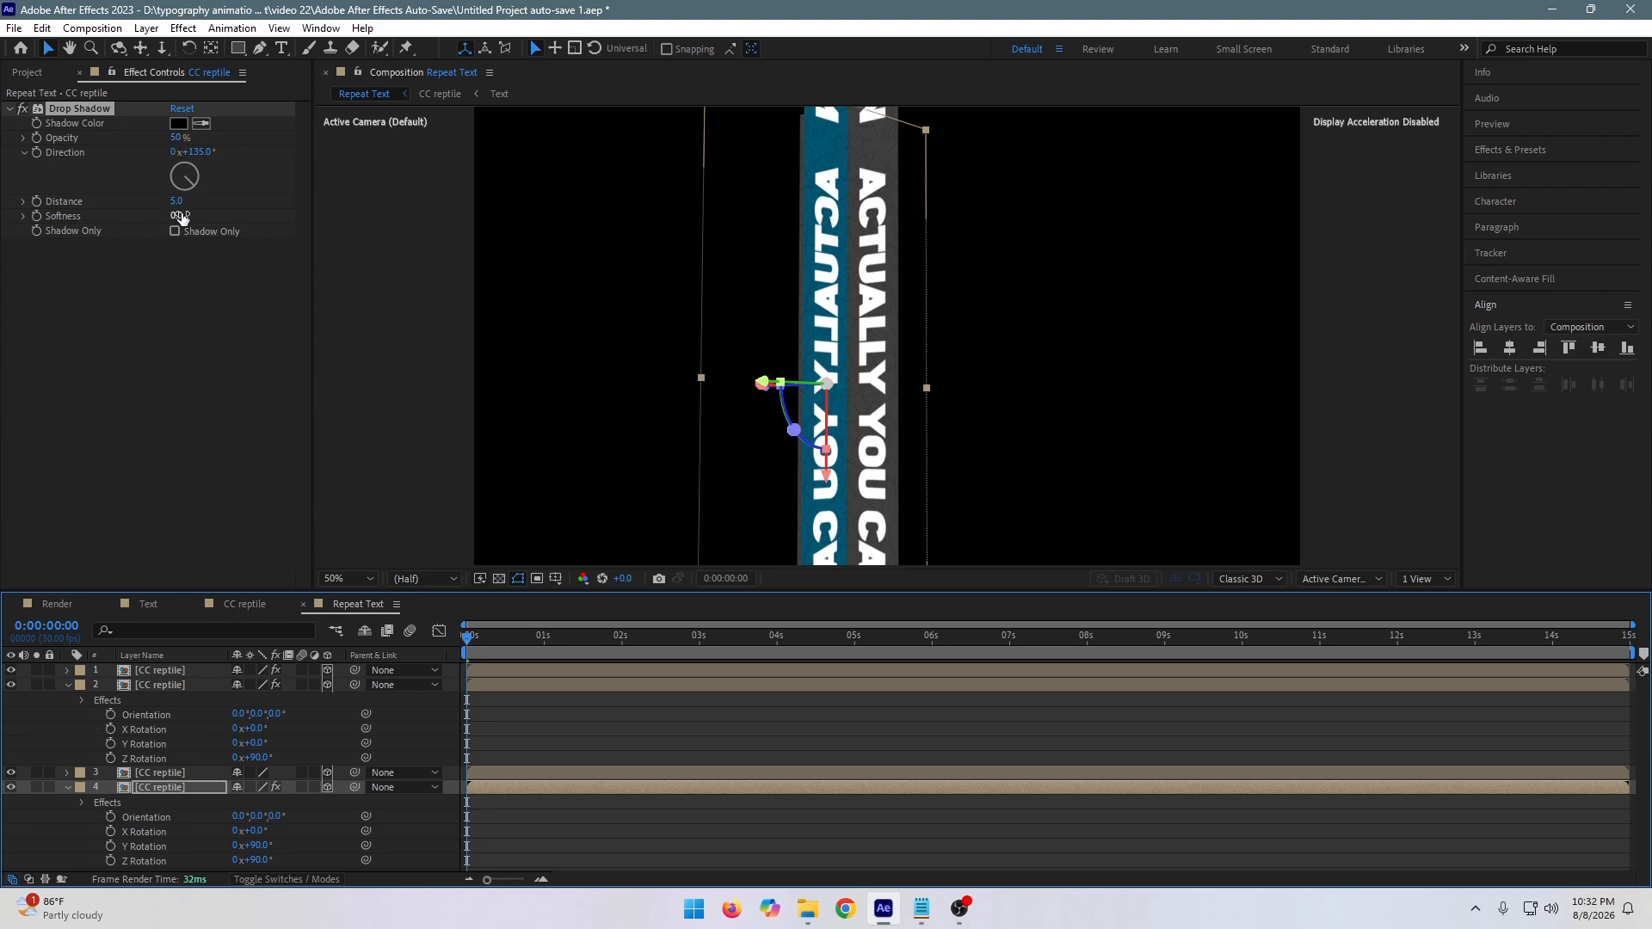
# Set the drop shadow's direction to 113°, distance to 54 and opacity to 71%, checking the shadow from several angles.
pyautogui.moveTo(174, 201); pyautogui.dragTo(204, 200)
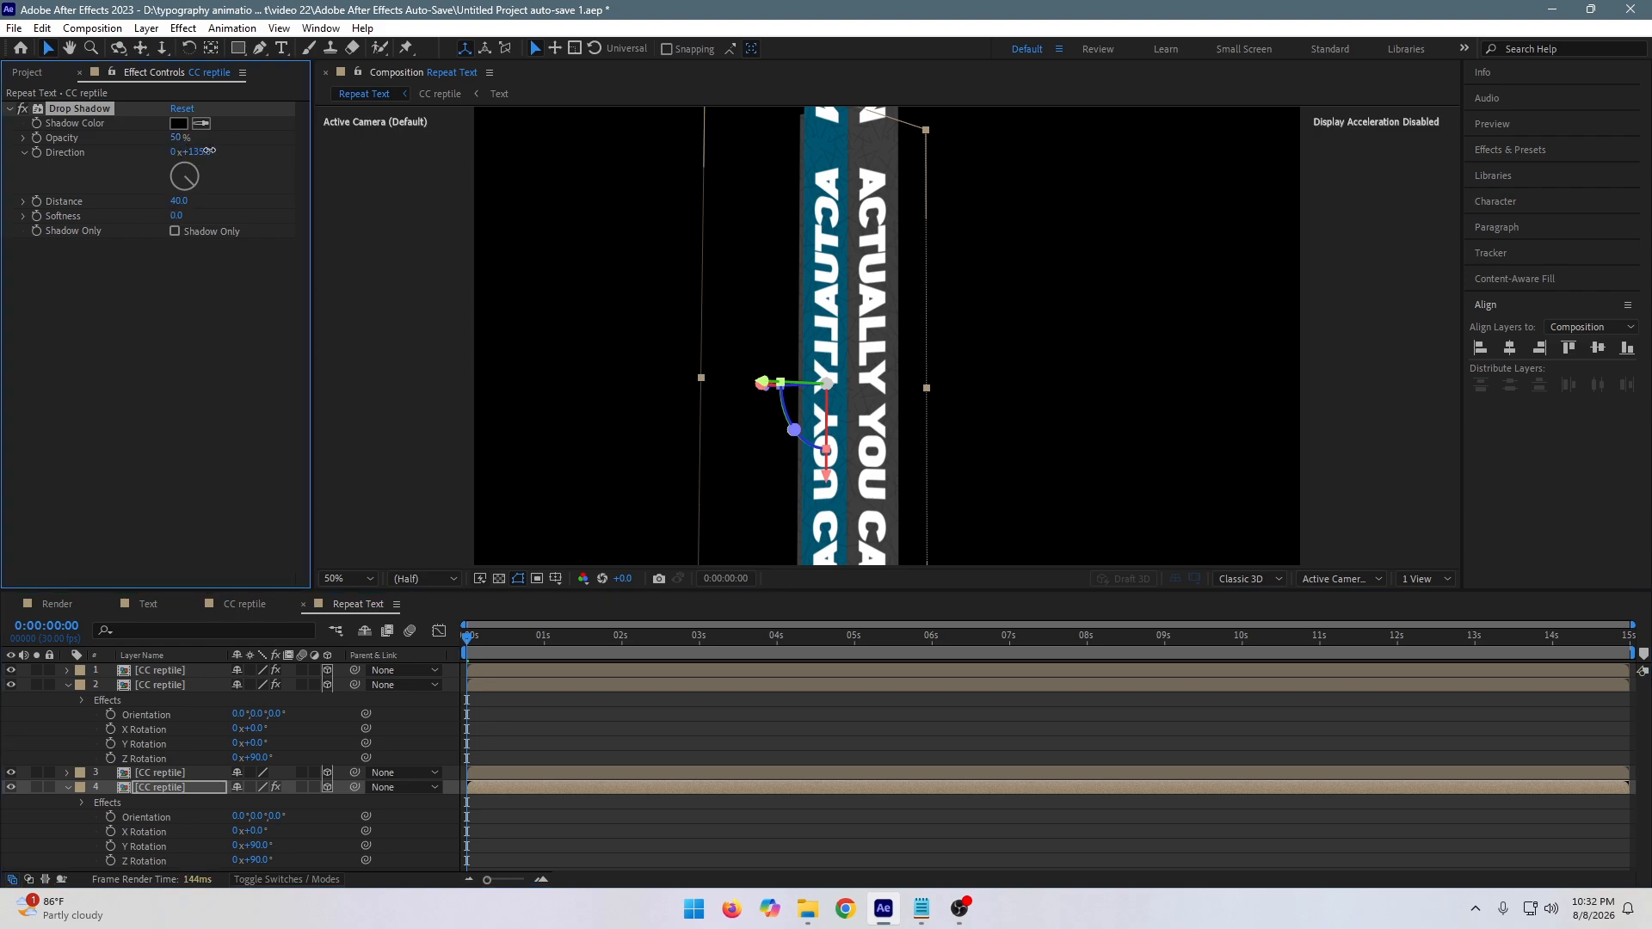
pyautogui.moveTo(208, 150); pyautogui.dragTo(207, 151)
pyautogui.click(118, 49)
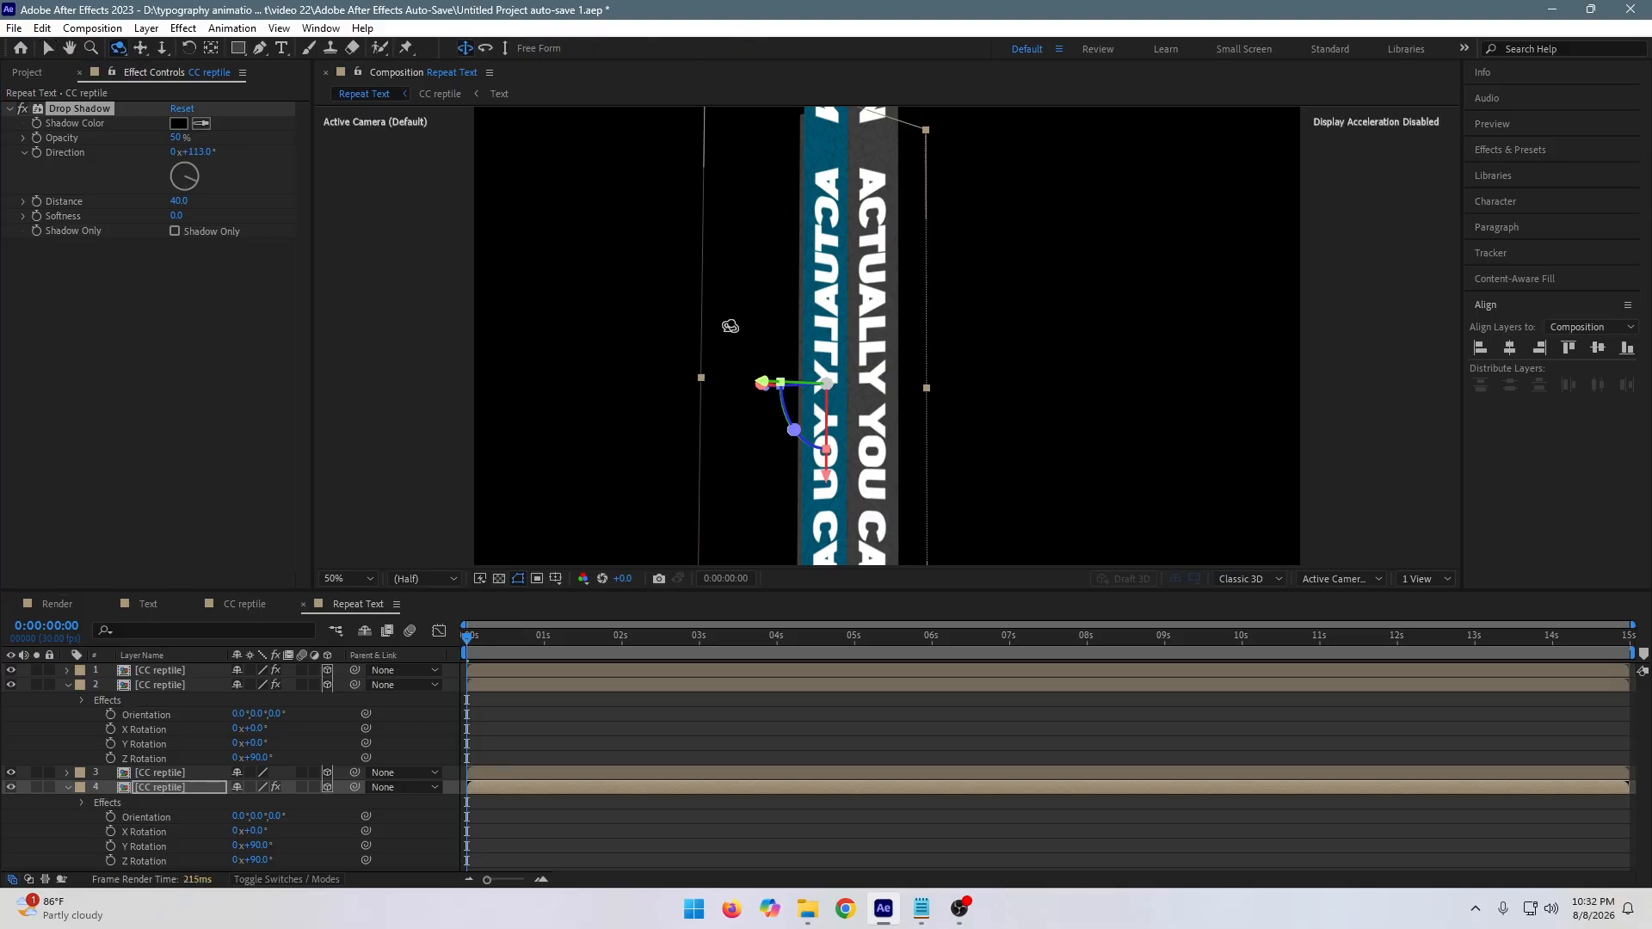
pyautogui.moveTo(782, 348); pyautogui.dragTo(594, 276)
pyautogui.moveTo(179, 141); pyautogui.dragTo(199, 127)
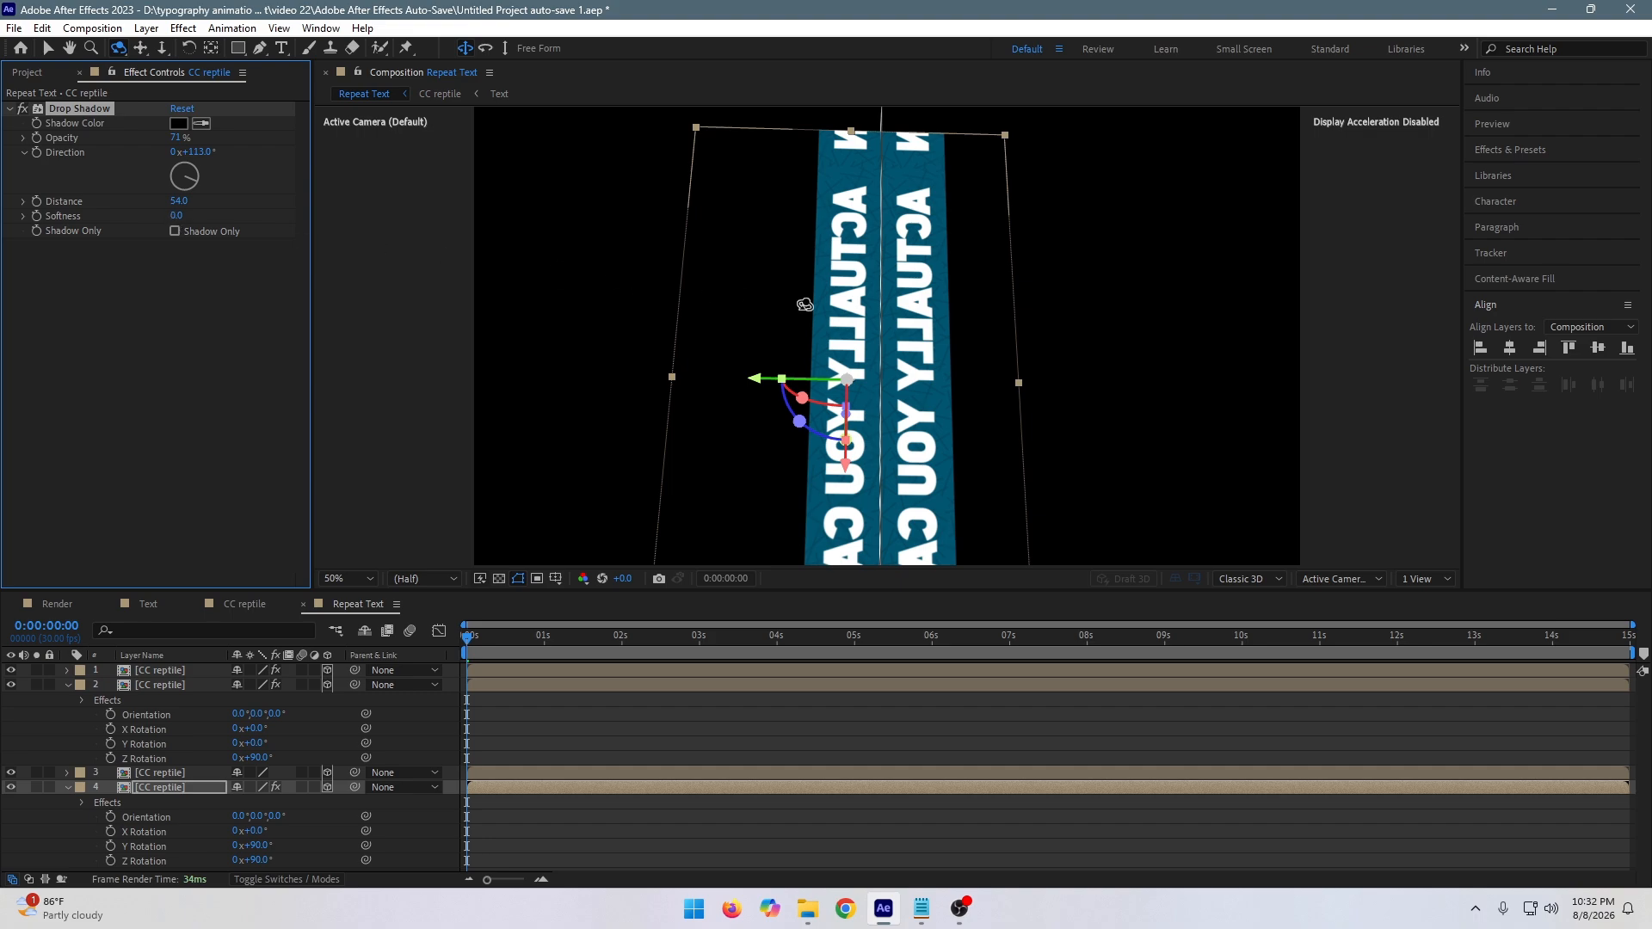
pyautogui.moveTo(837, 308); pyautogui.dragTo(930, 386)
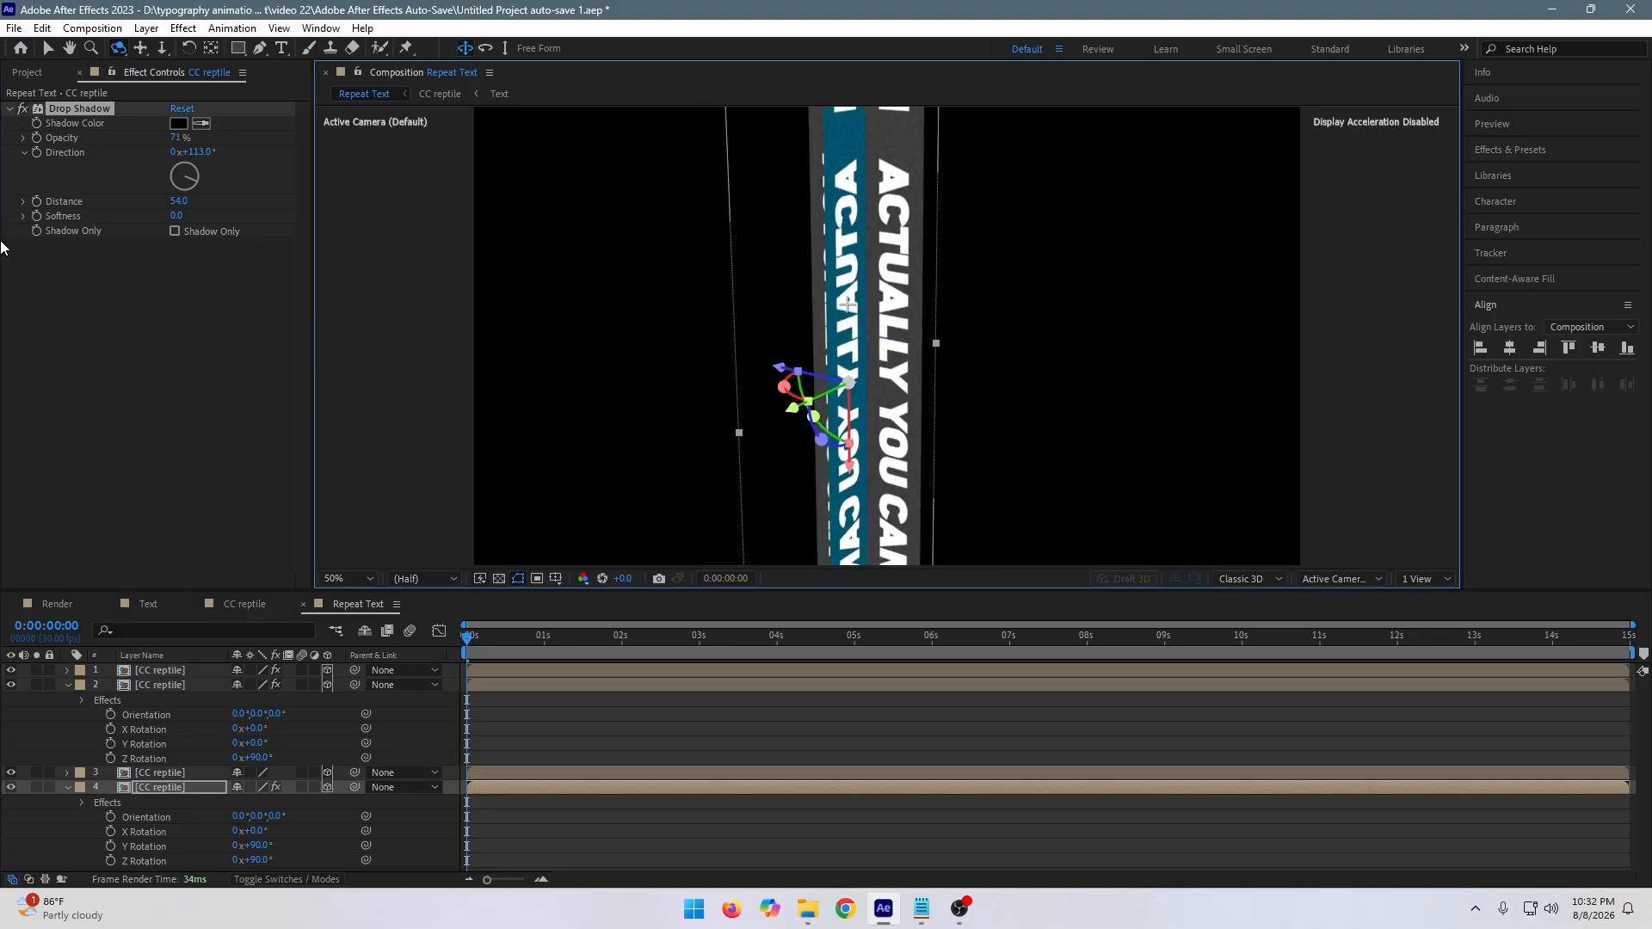
pyautogui.click(93, 114)
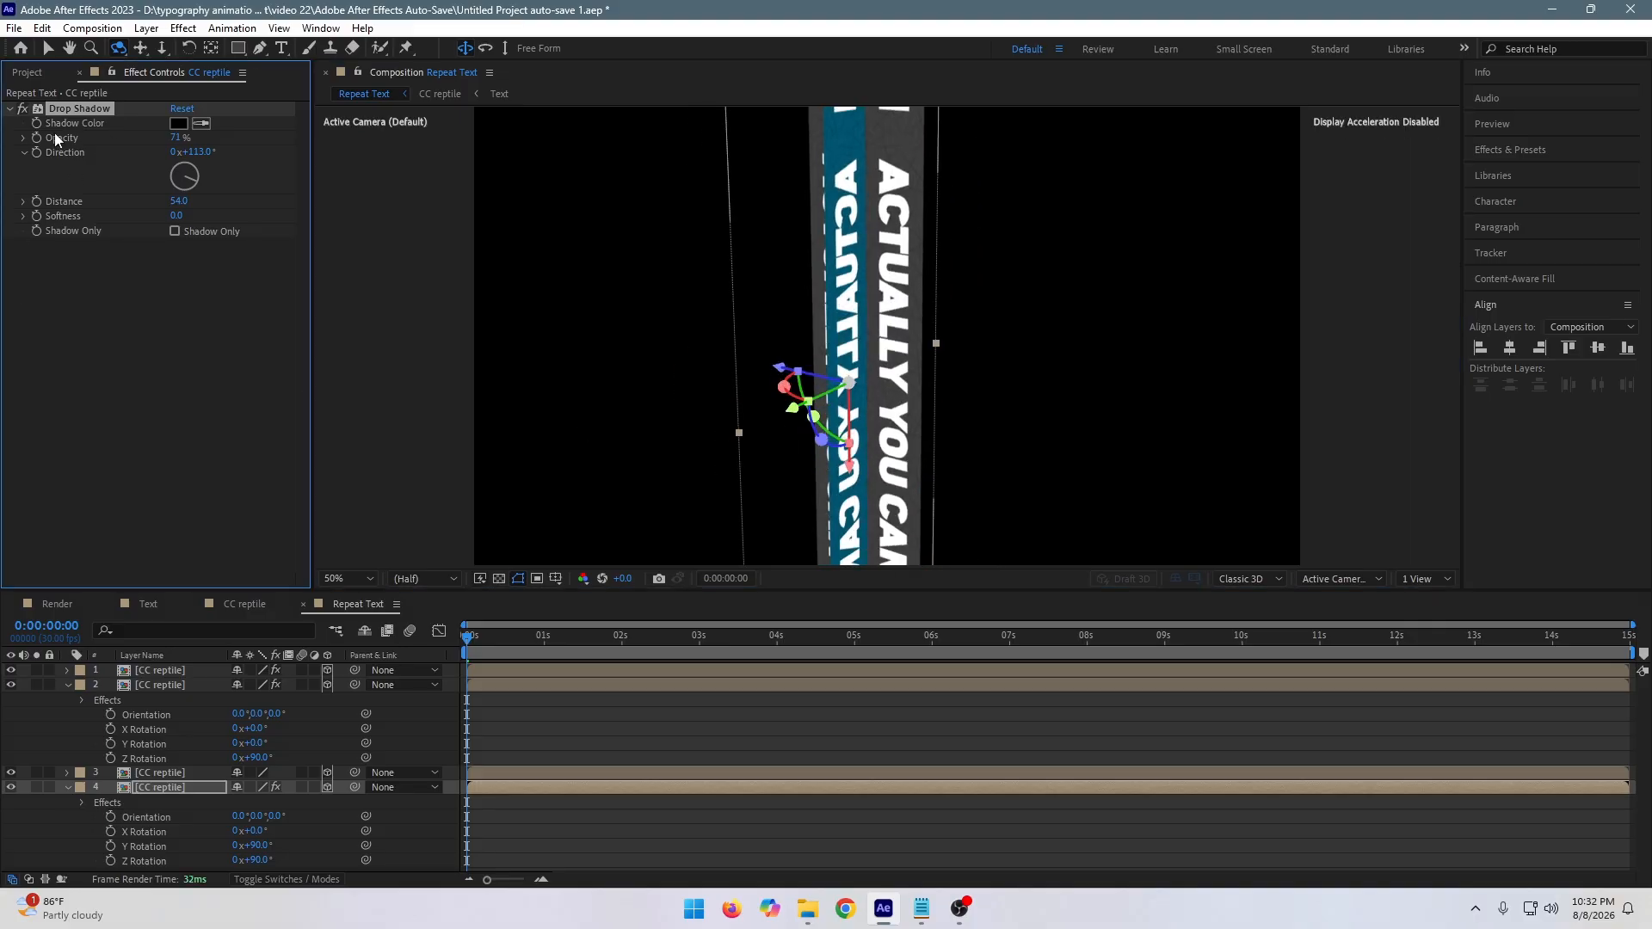
# Compare the view with the bottommost CC reptile layer hidden and shown, and set its drop shadow direction to 52°.
pyautogui.click(10, 788)
pyautogui.click(10, 787)
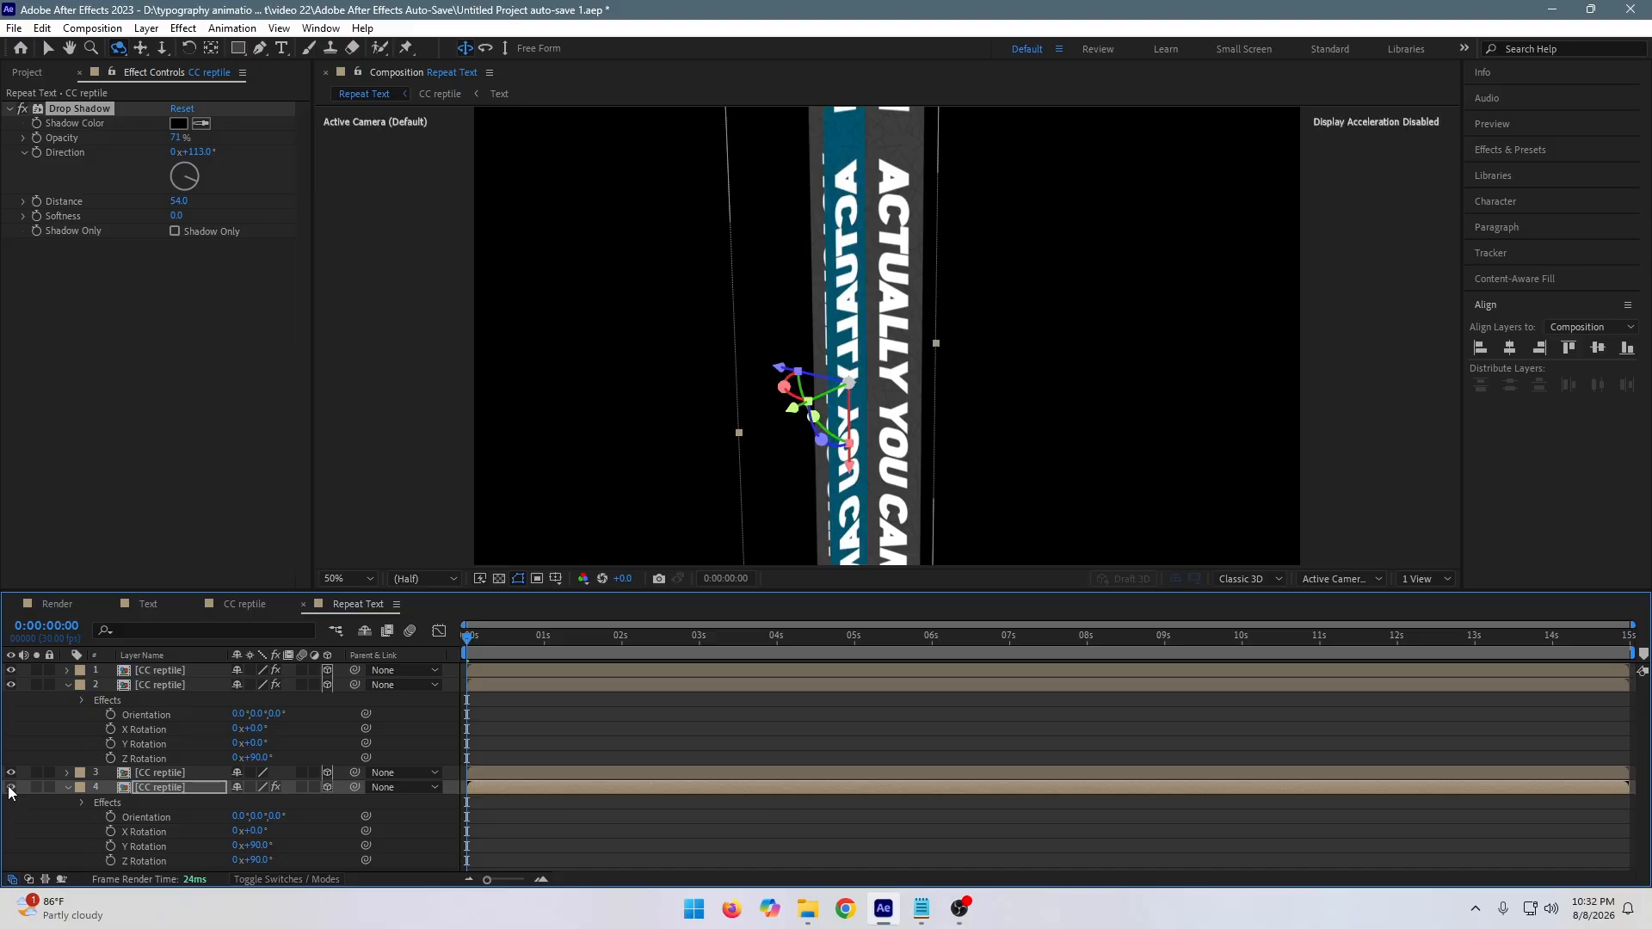
pyautogui.click(10, 788)
pyautogui.click(10, 788)
pyautogui.write('44')
pyautogui.press('Return')
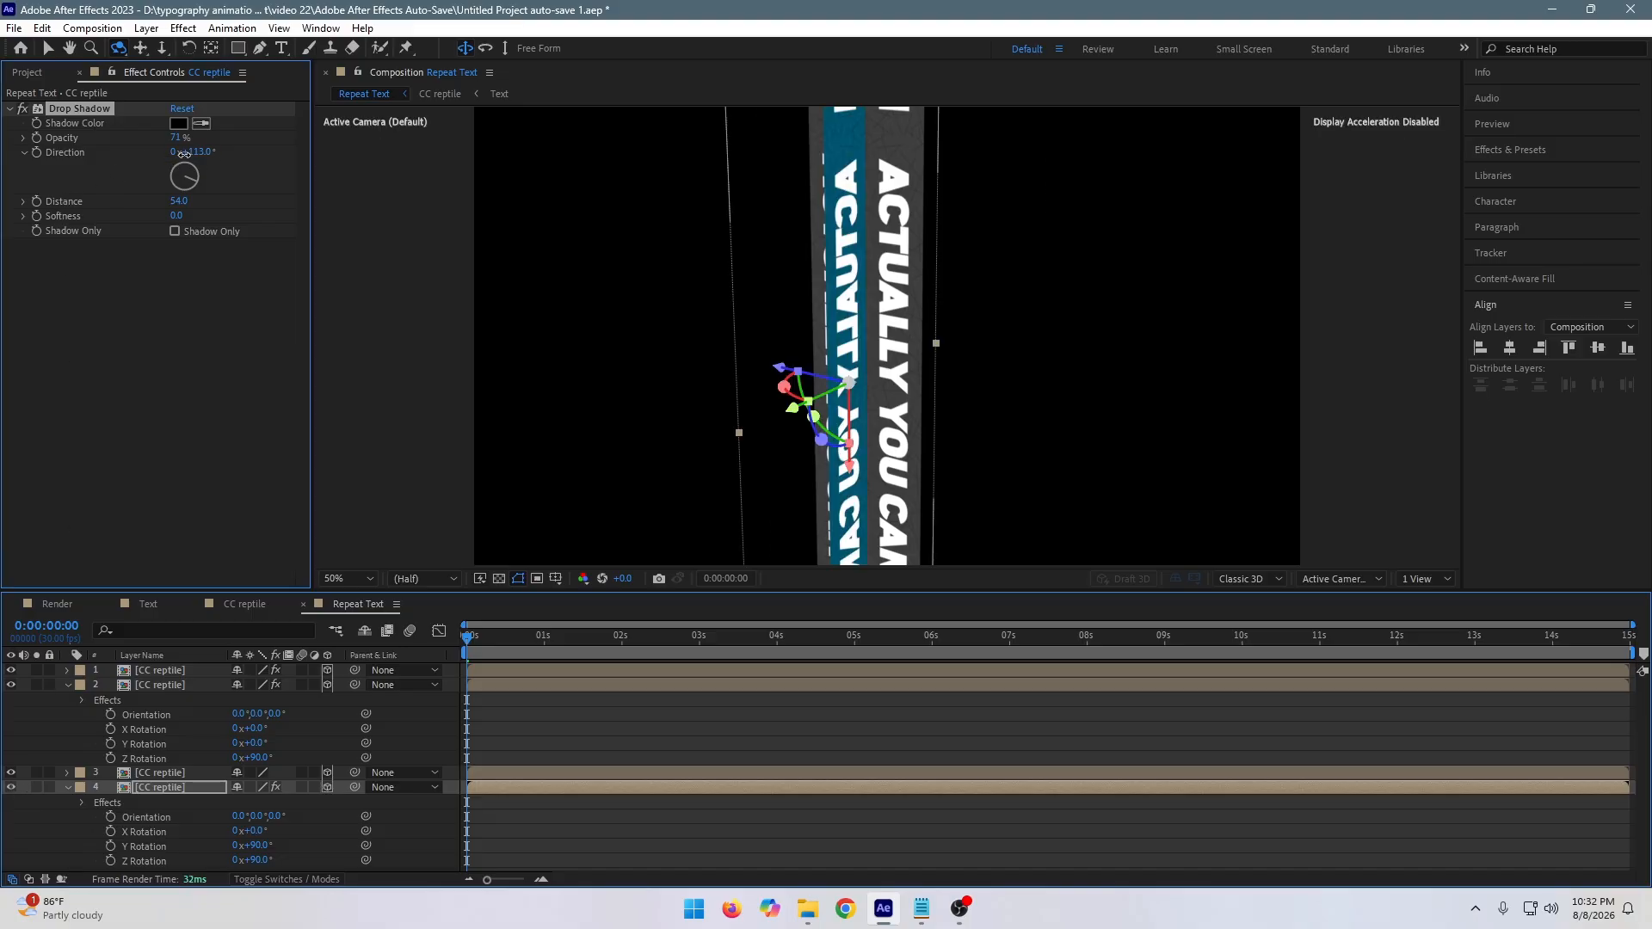
pyautogui.moveTo(144, 153); pyautogui.dragTo(150, 160)
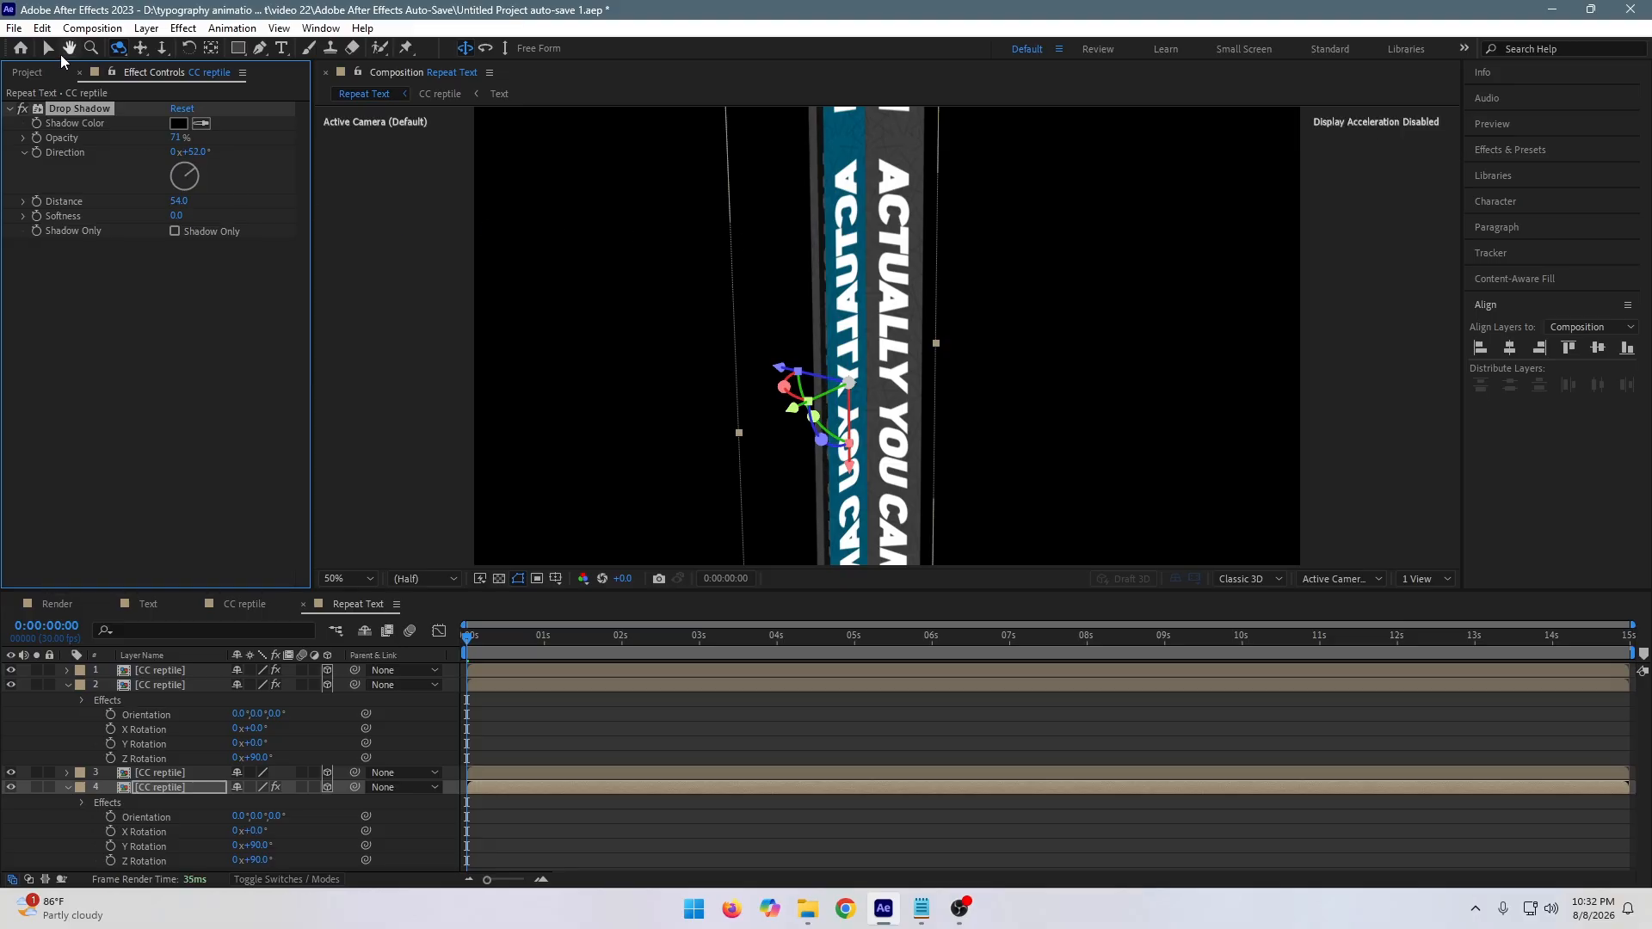
# Set the bottommost CC reptile layer's drop shadow direction to 69° and distance to 122.
pyautogui.moveTo(831, 331); pyautogui.dragTo(861, 312)
pyautogui.click(235, 151)
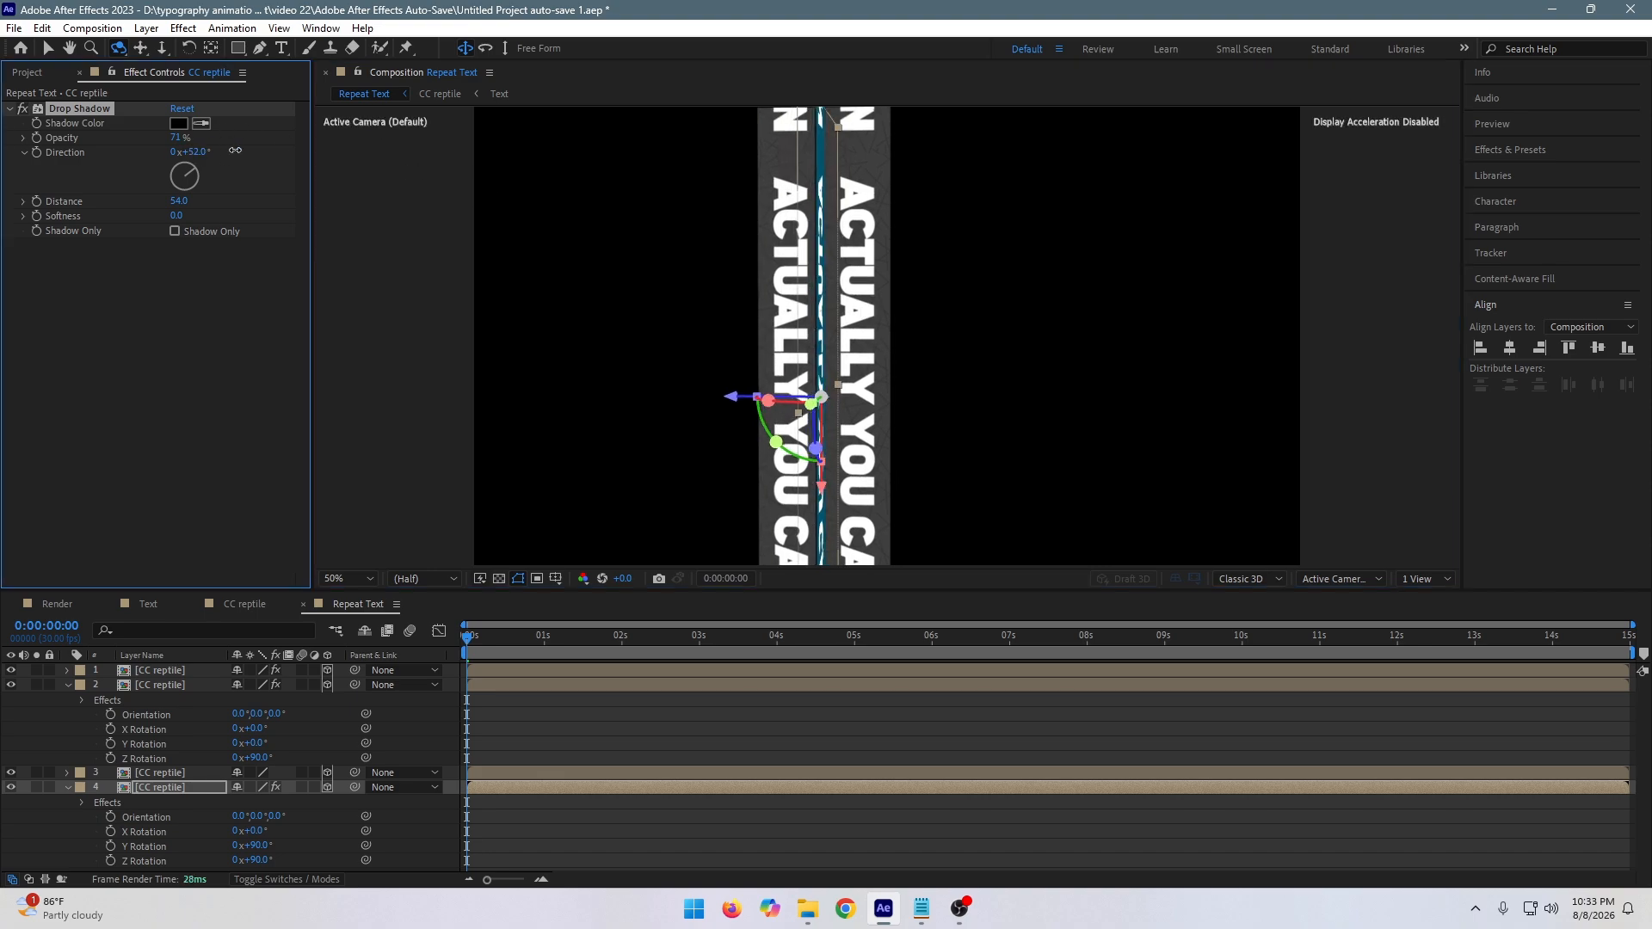
pyautogui.moveTo(249, 151); pyautogui.dragTo(262, 150)
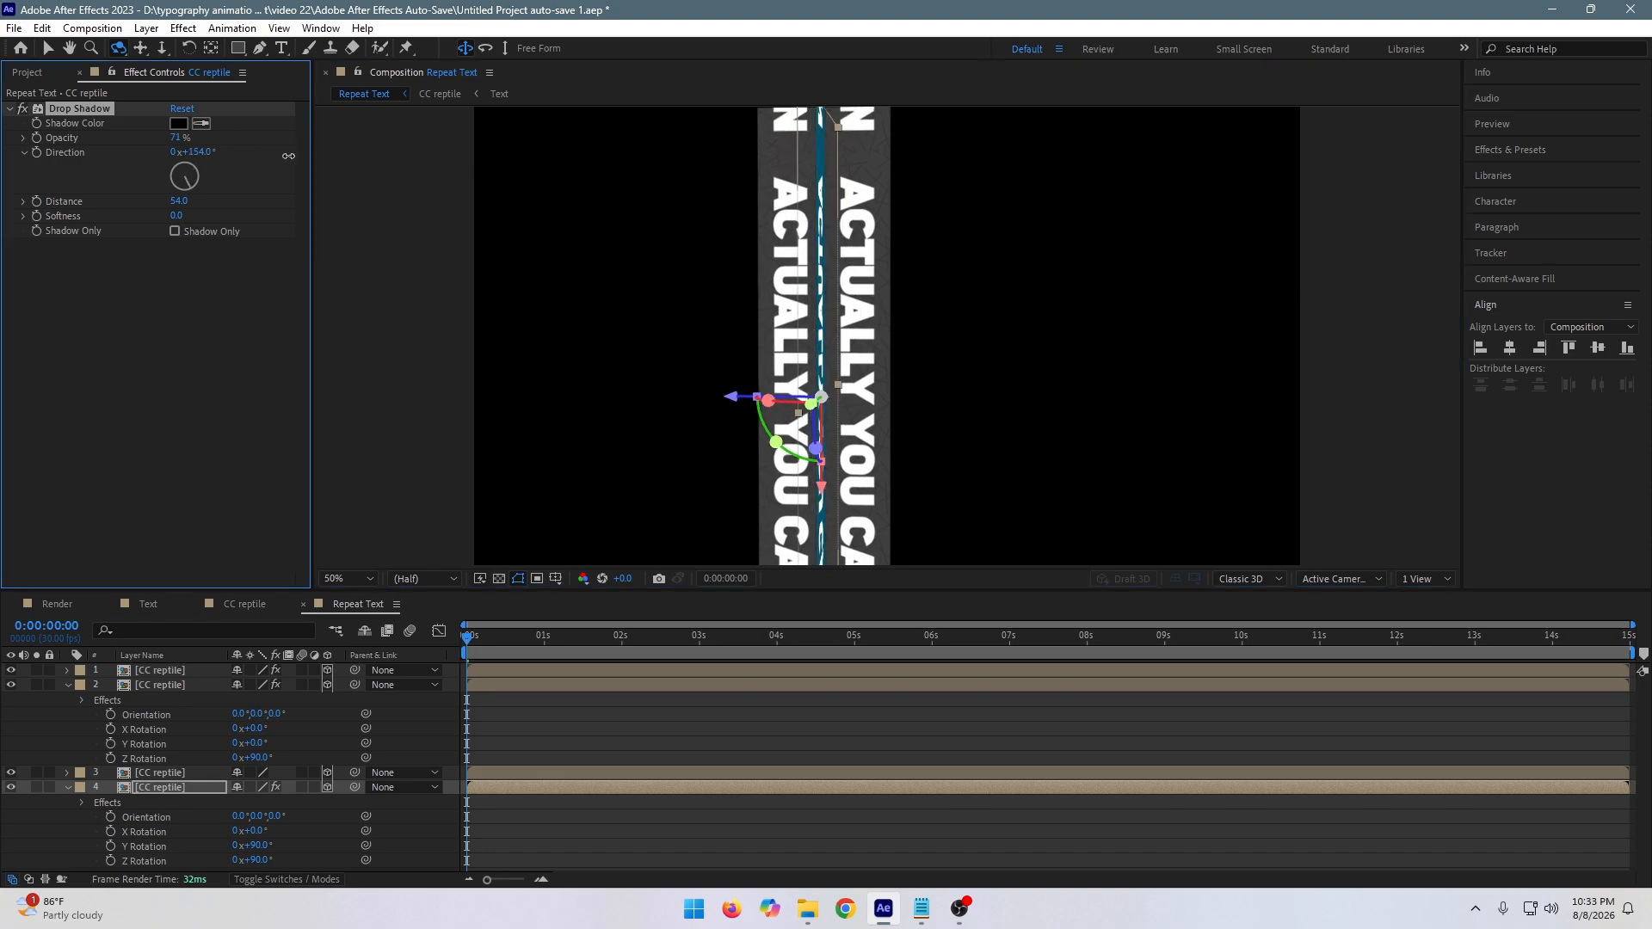
pyautogui.moveTo(134, 150); pyautogui.dragTo(118, 155)
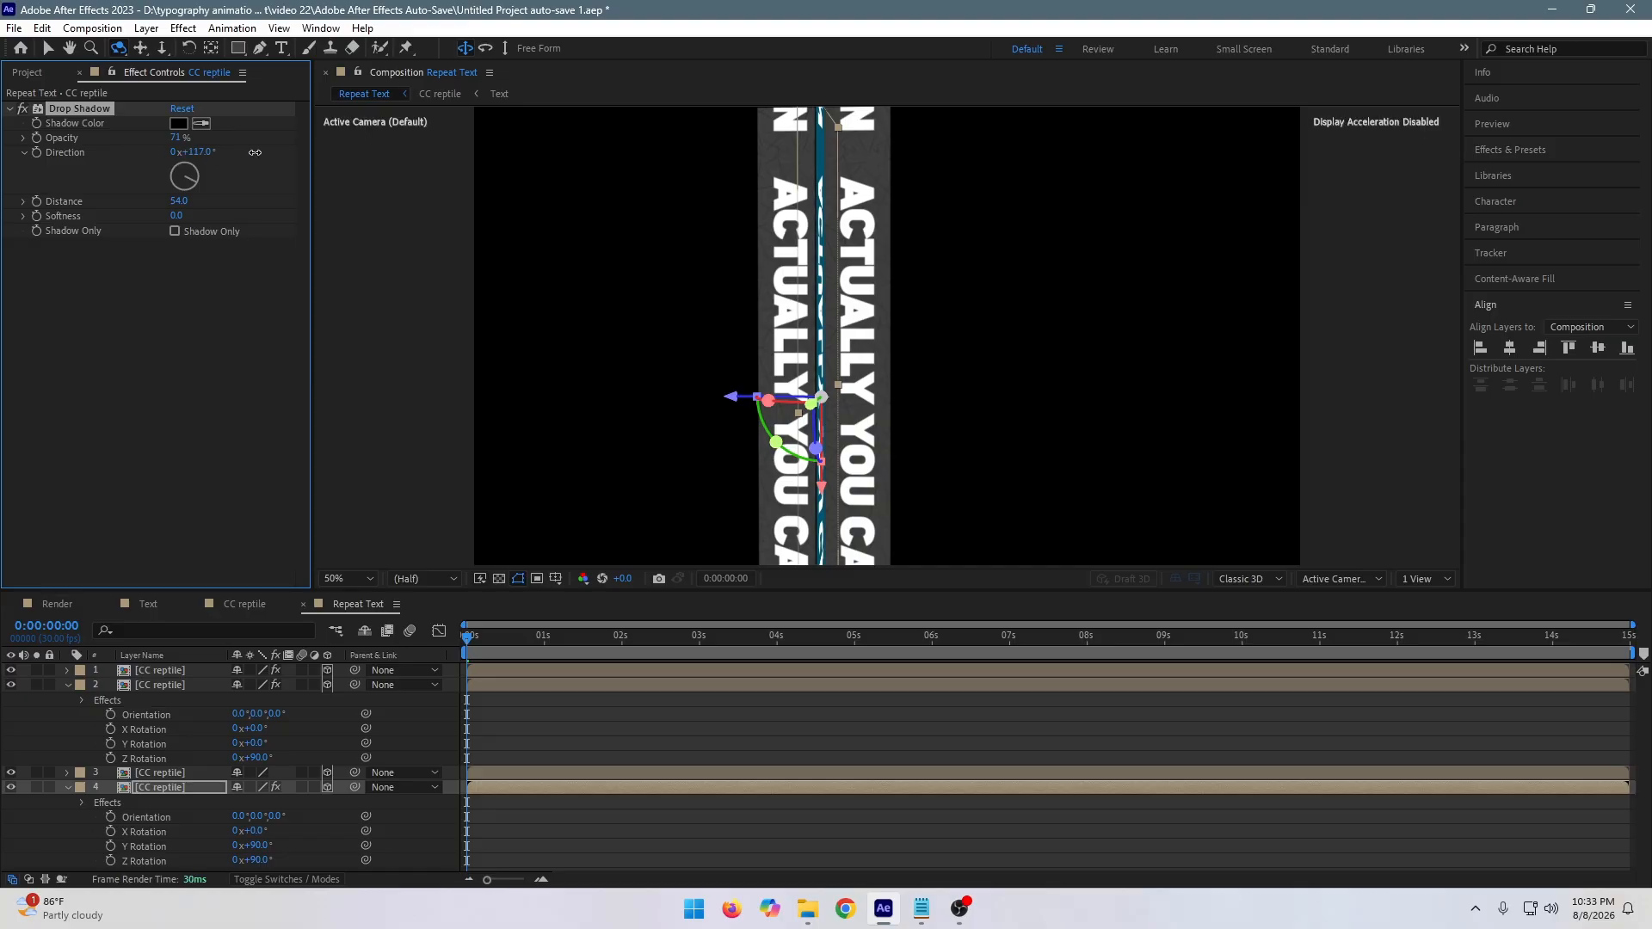
pyautogui.moveTo(255, 152); pyautogui.dragTo(169, 159)
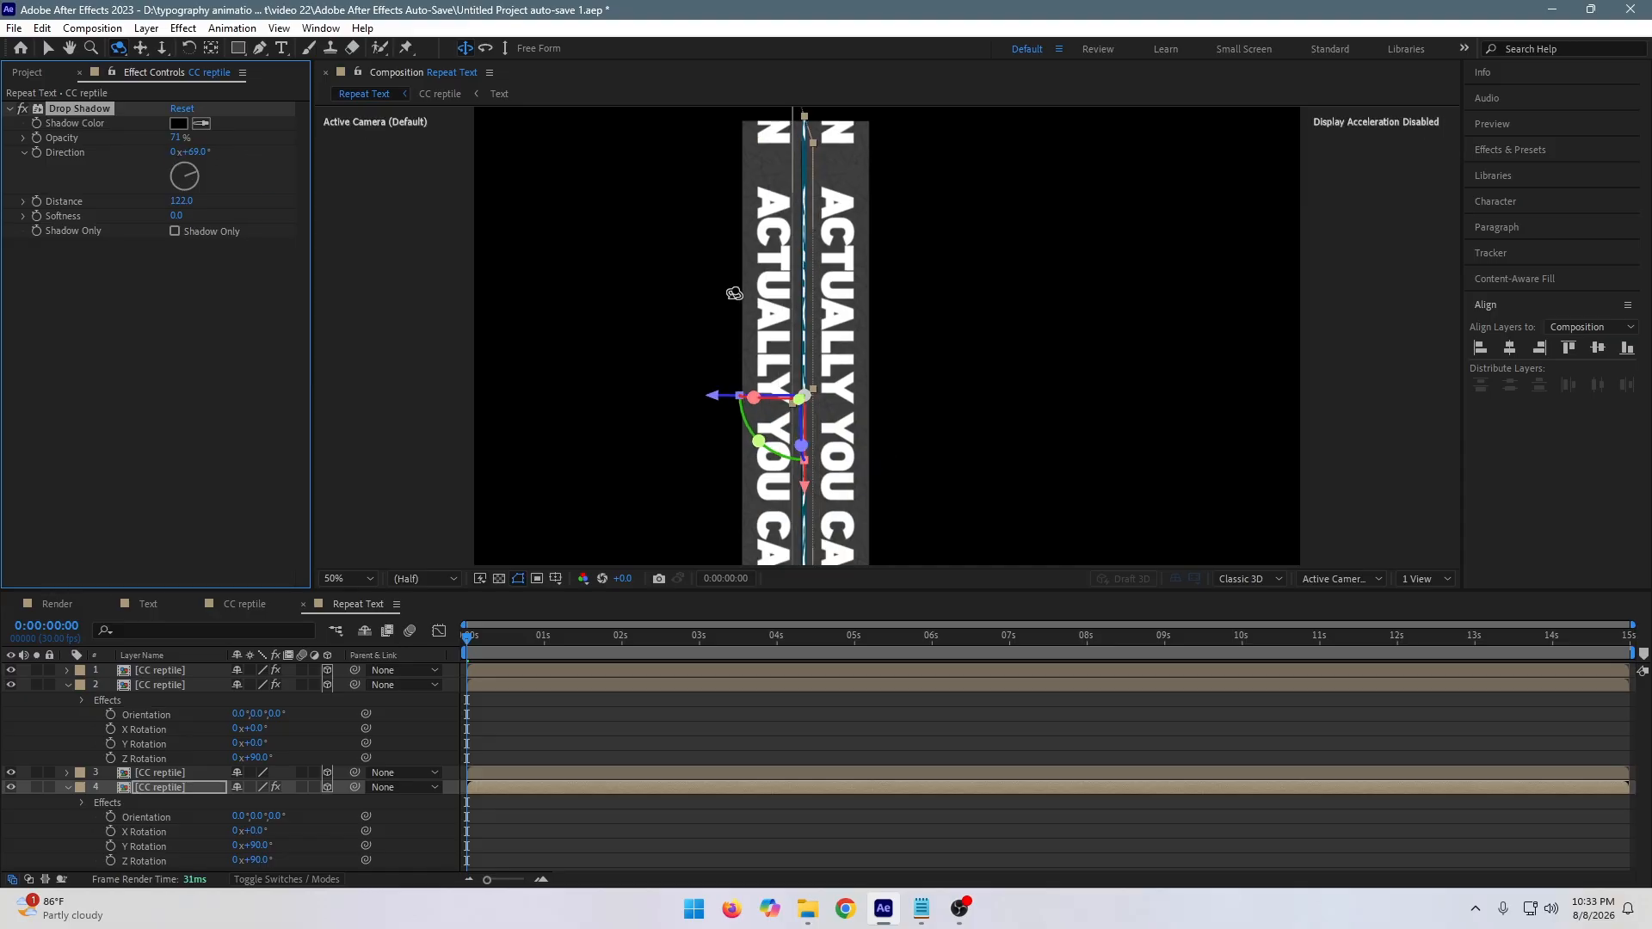
# Set the bottommost layer's drop shadow softness to 76, checking the shadow from different angles.
pyautogui.moveTo(734, 294); pyautogui.dragTo(726, 291)
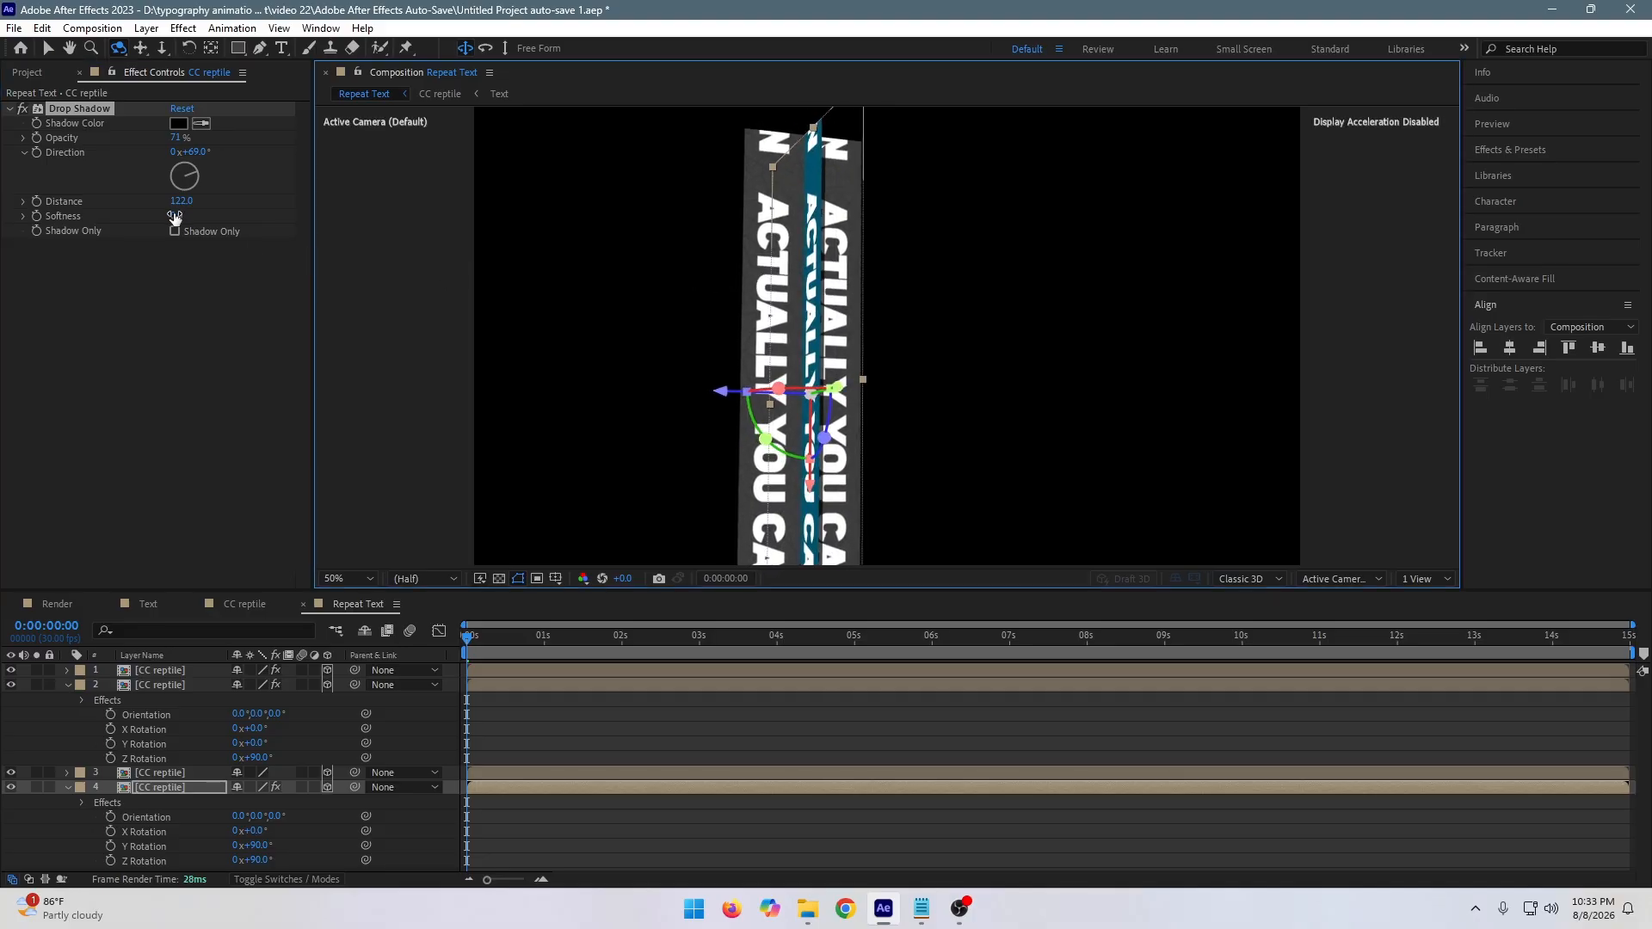
pyautogui.click(204, 207)
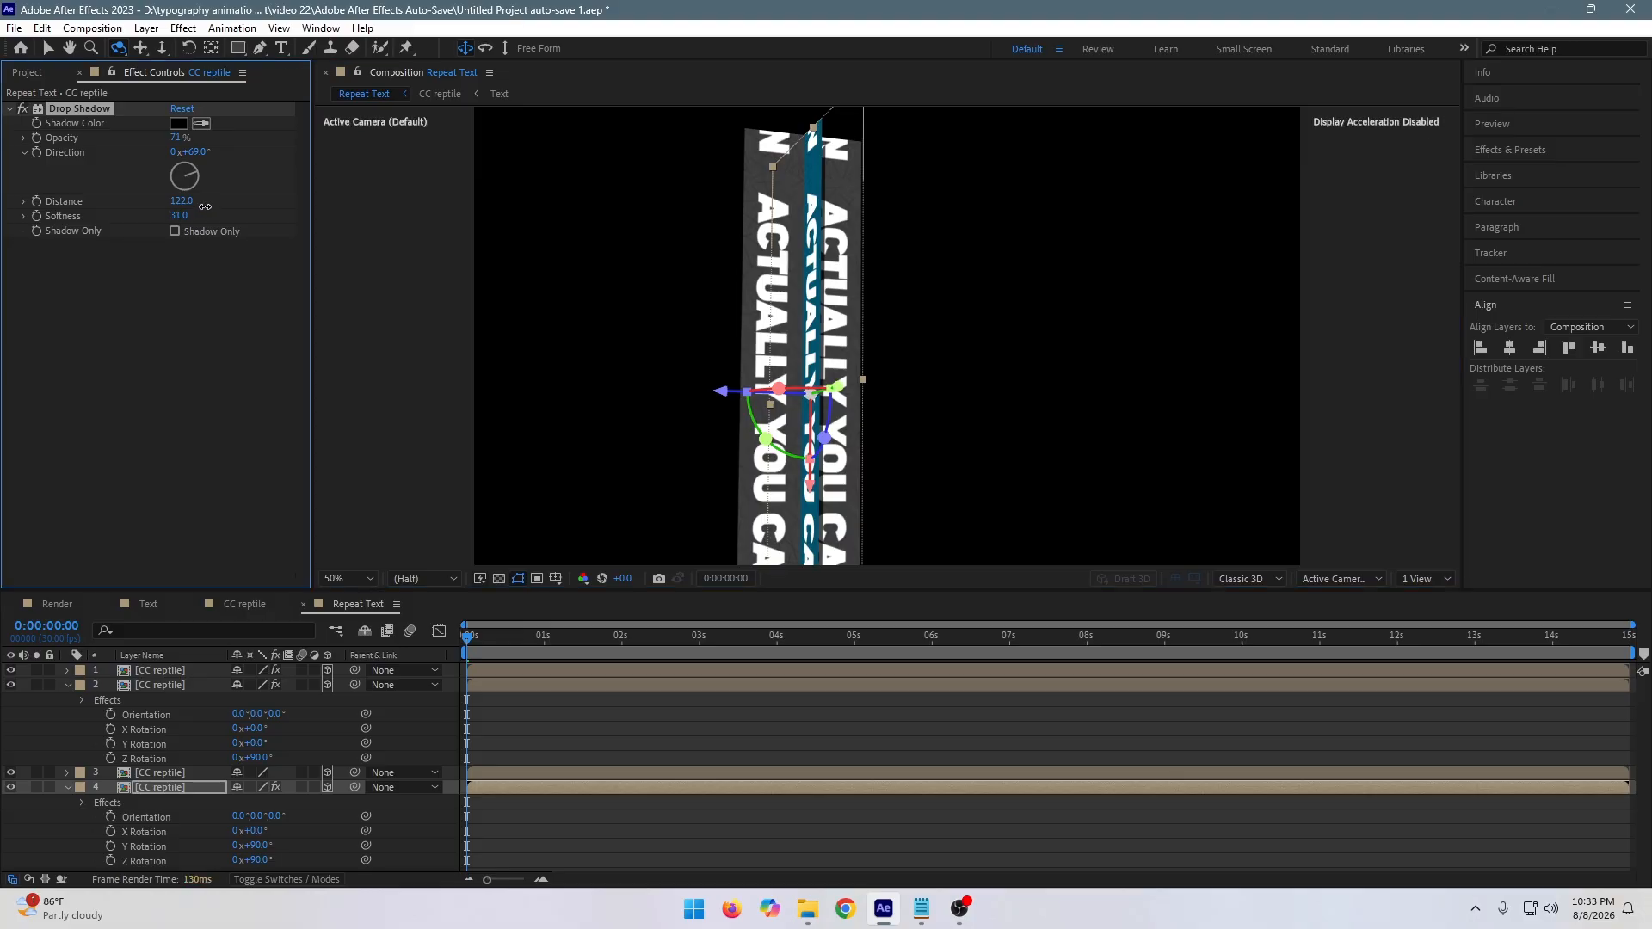
pyautogui.moveTo(210, 206); pyautogui.dragTo(231, 202)
pyautogui.moveTo(864, 277)
pyautogui.mouseDown()
pyautogui.moveTo(815, 278)
pyautogui.moveTo(858, 270)
pyautogui.mouseUp()
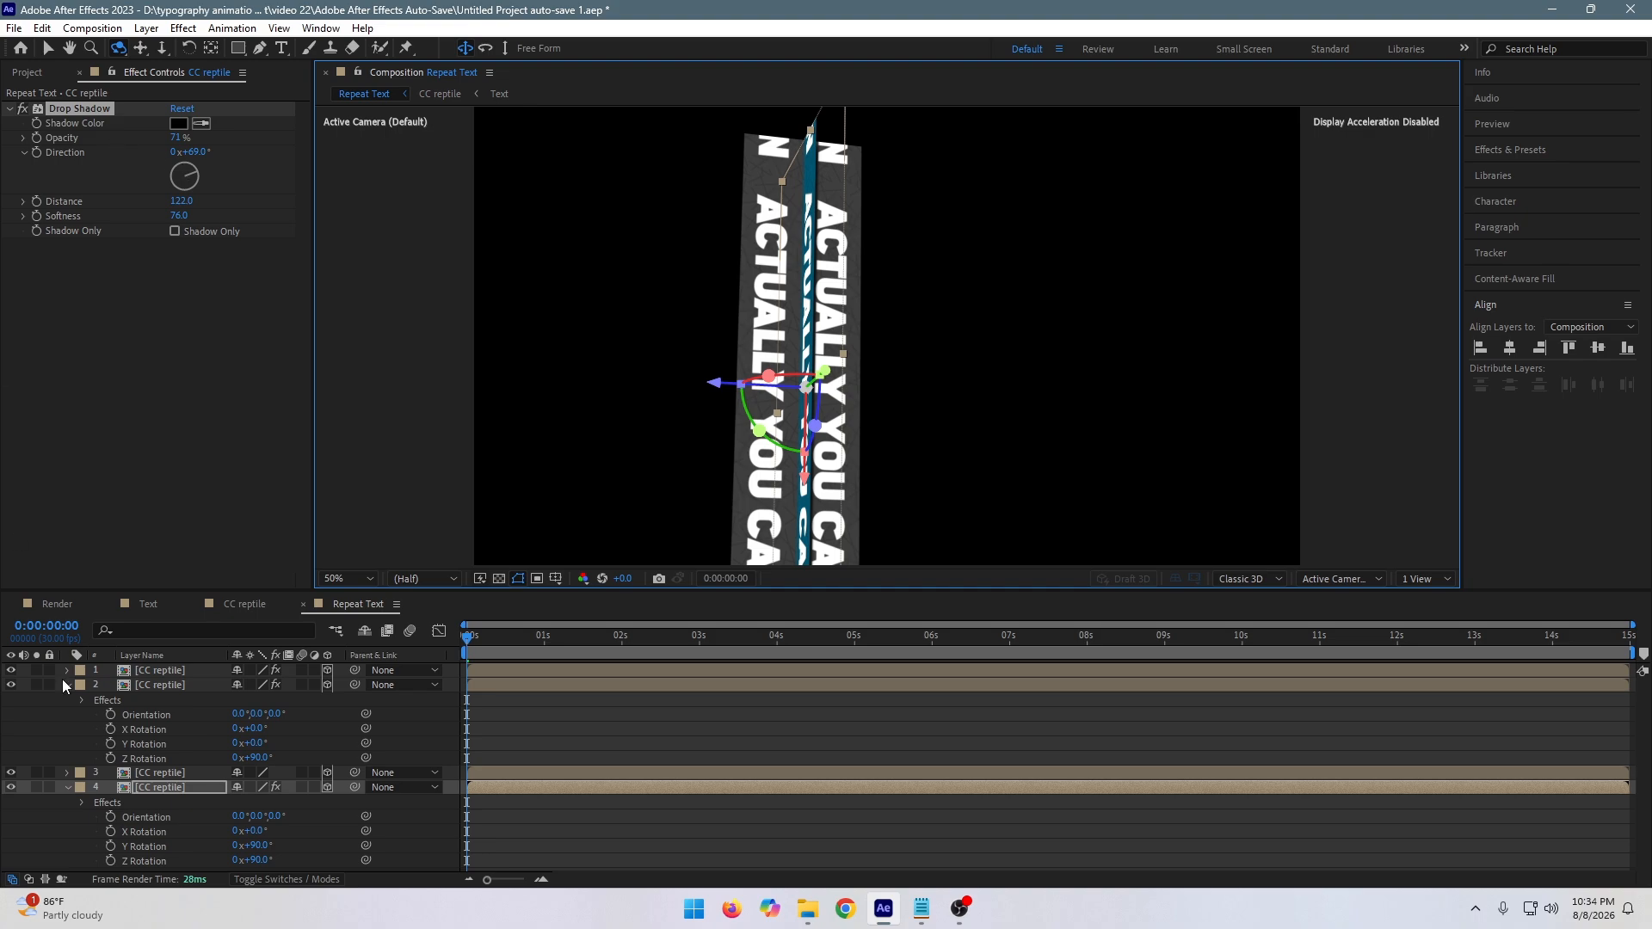
# Copy the bottommost layer's Drop Shadow effect onto the other three CC reptile layers.
pyautogui.click(161, 776)
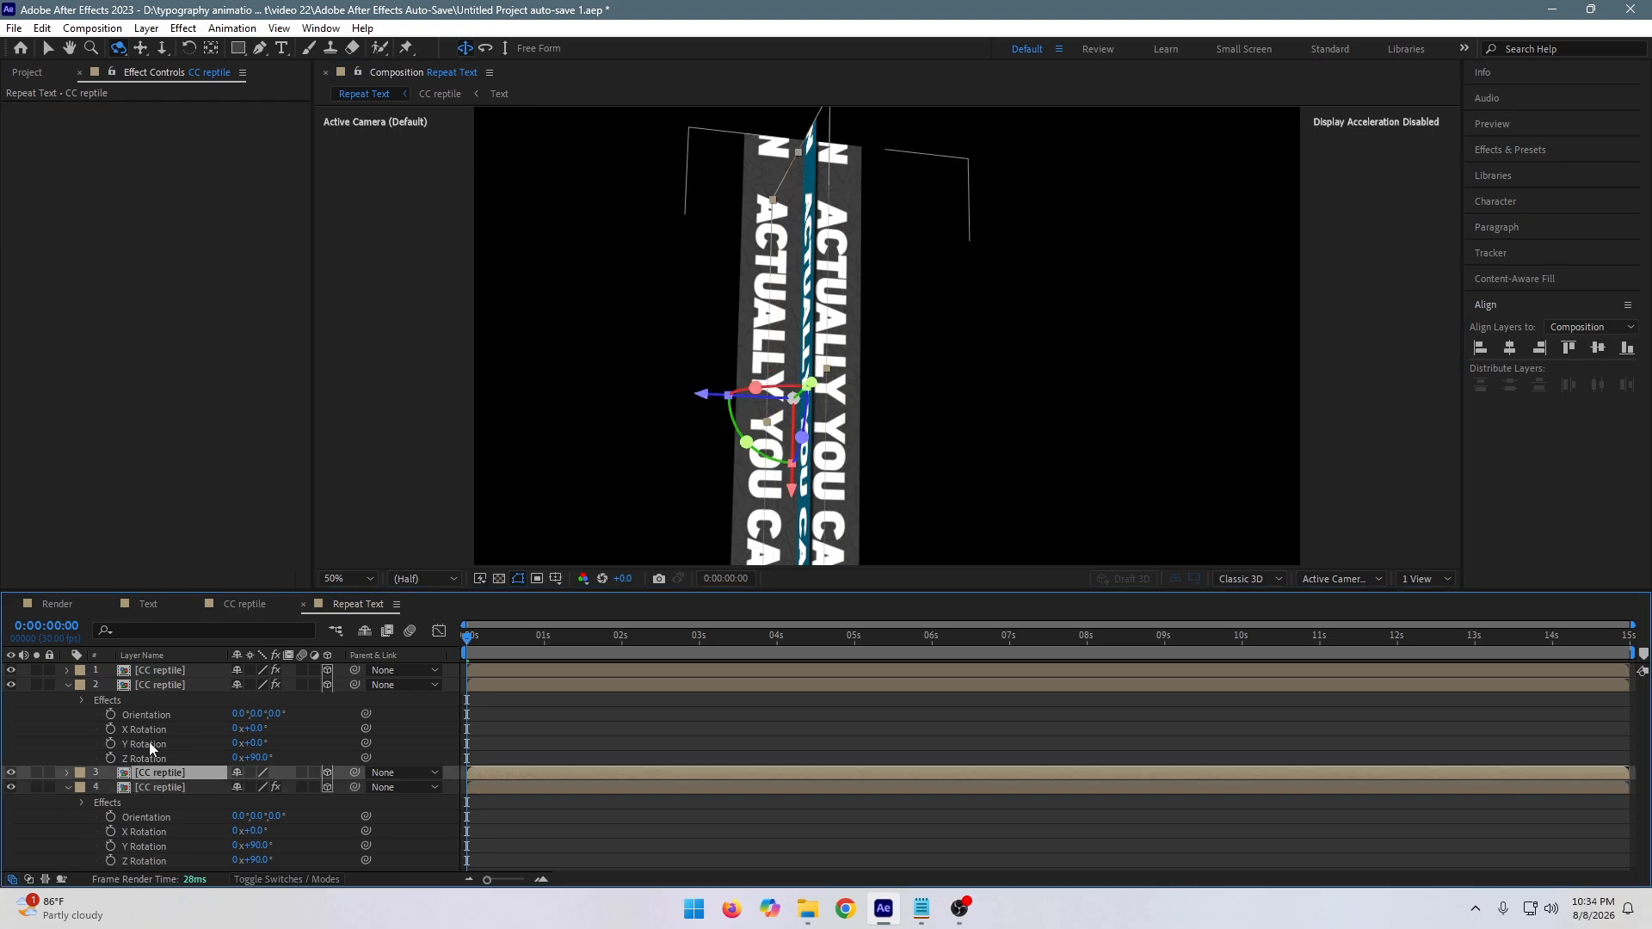
pyautogui.hotkey('ctrl', 'v')
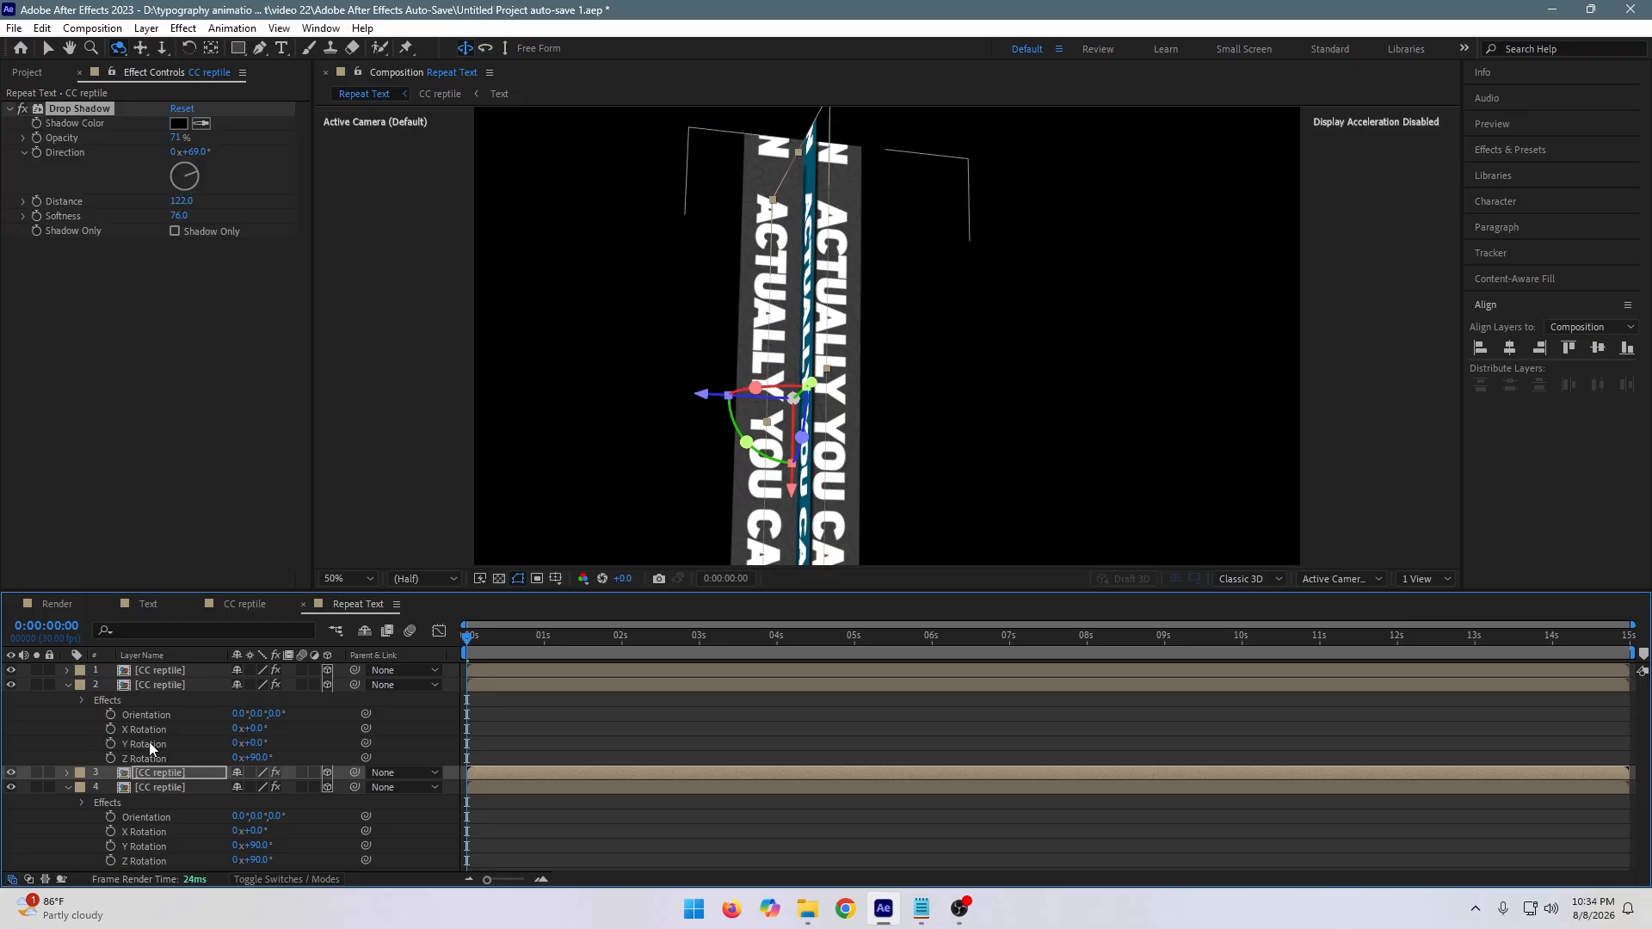
pyautogui.click(143, 686)
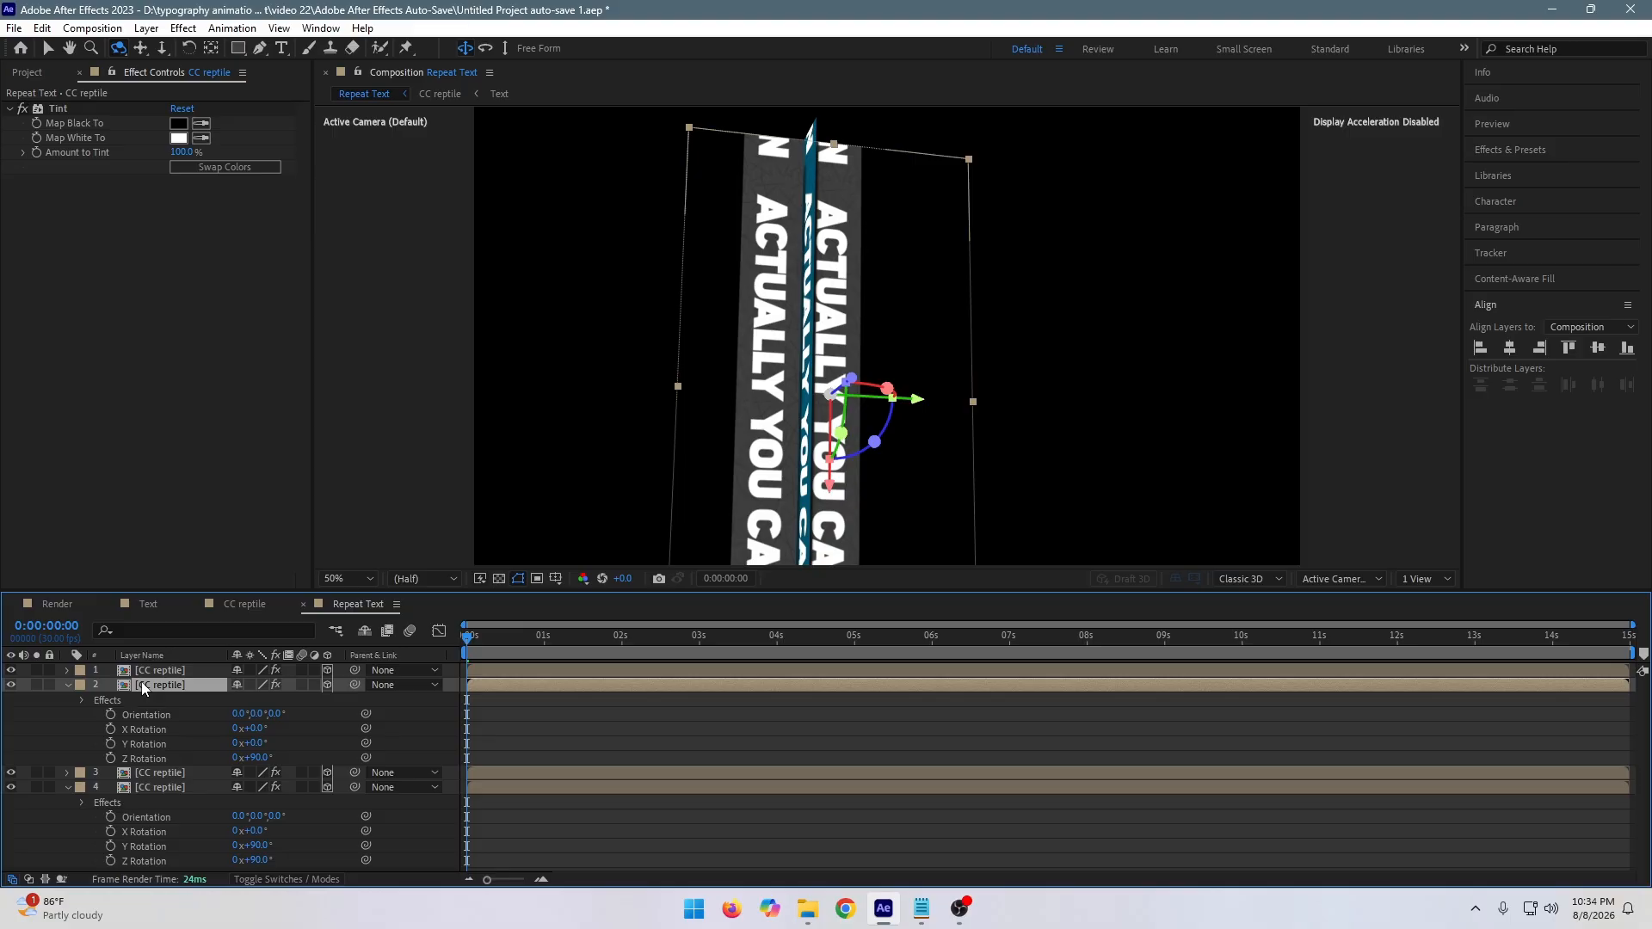
pyautogui.hotkey('ctrl', 'v')
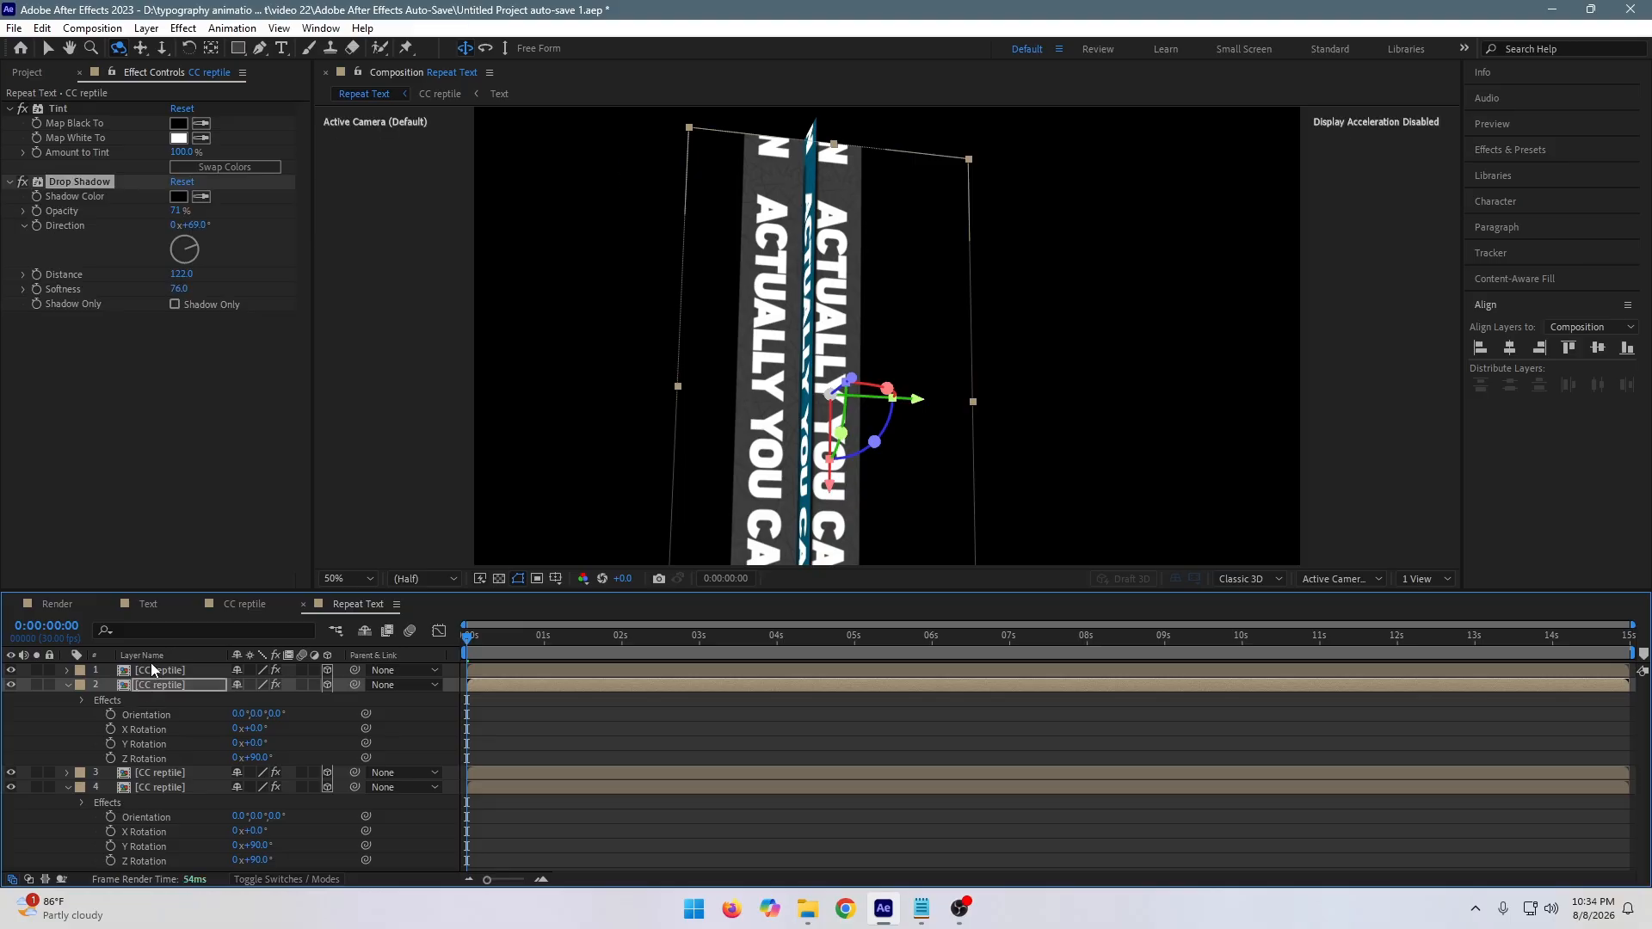
pyautogui.click(151, 659)
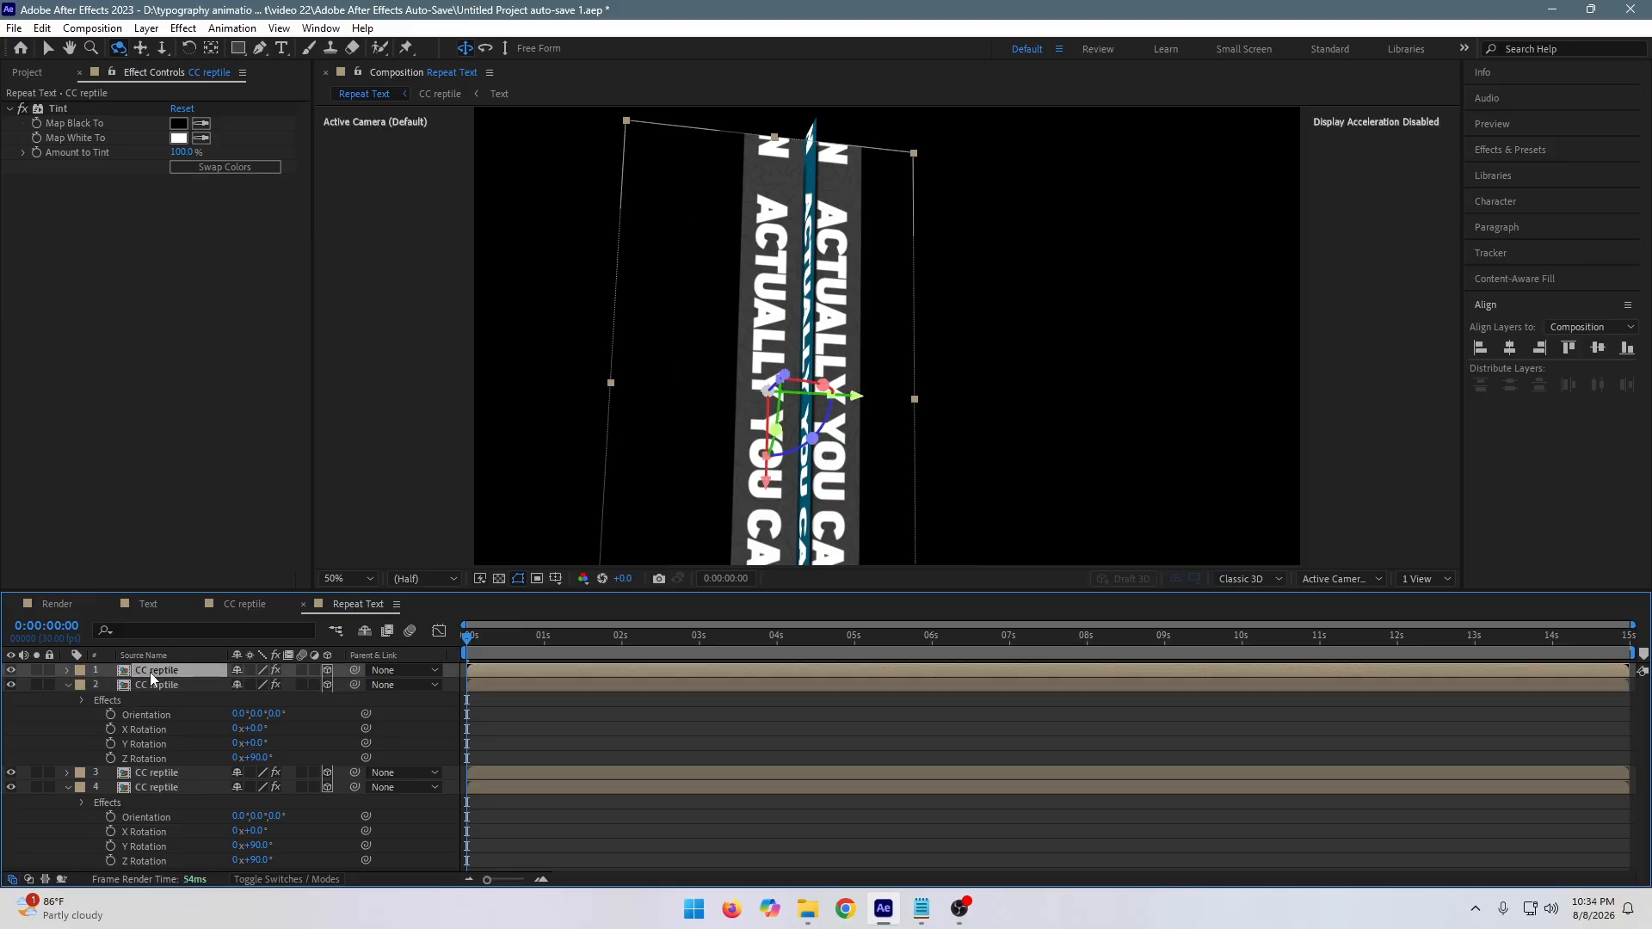
pyautogui.hotkey('ctrl', 'v')
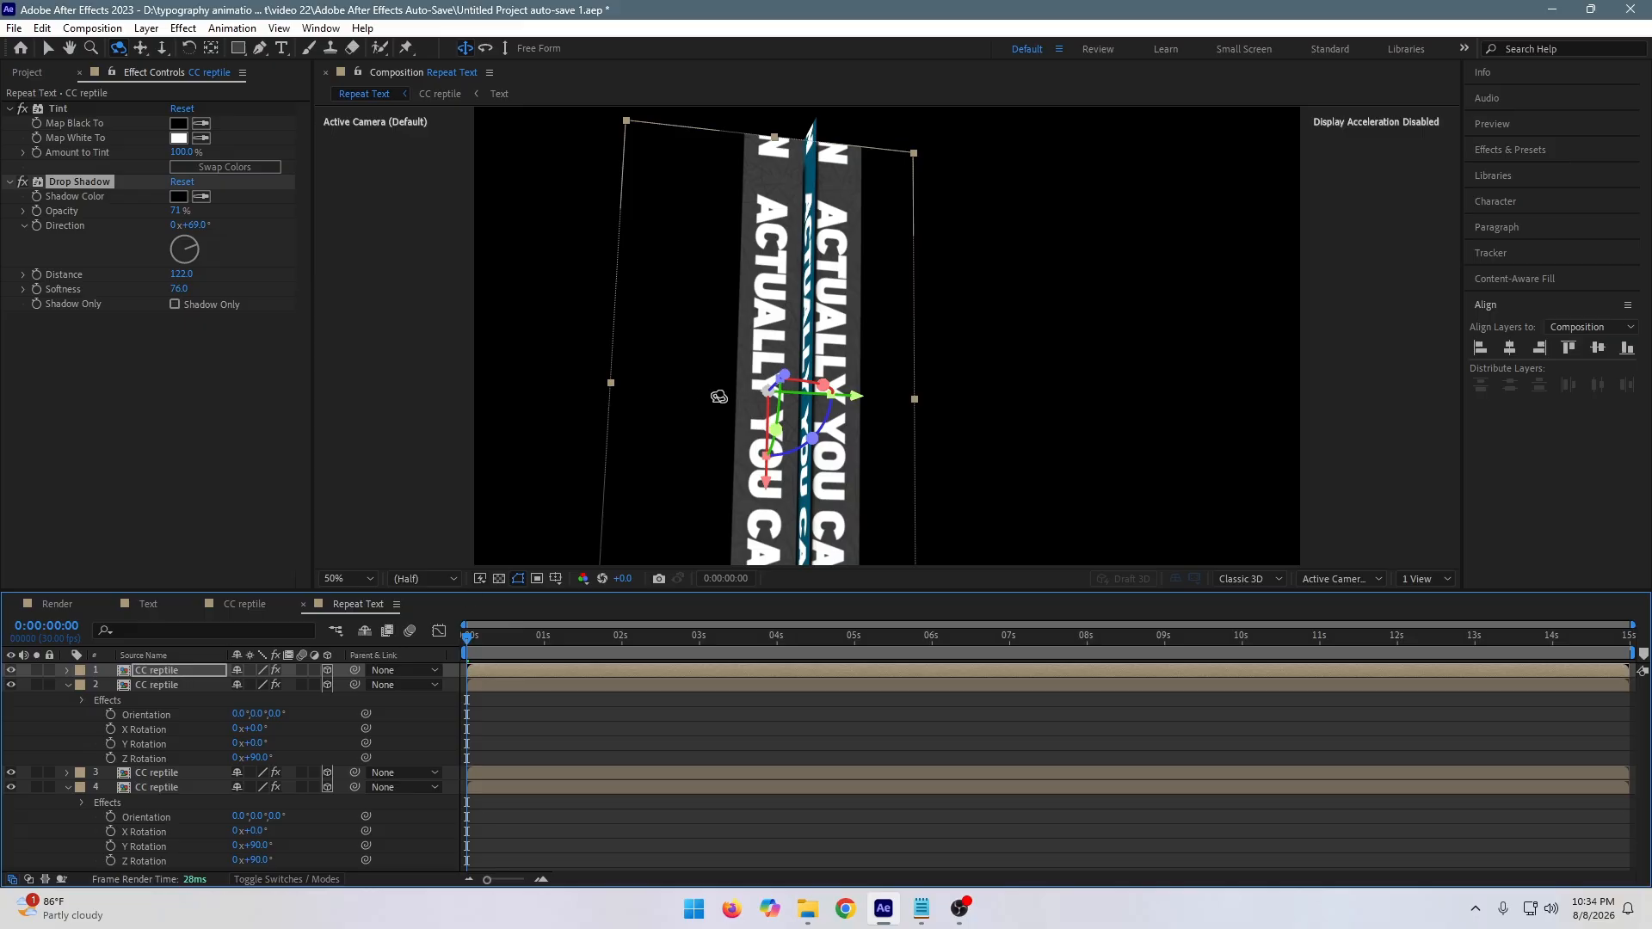
# Reduce the drop shadow opacity on the topmost CC reptile layer to 50%.
pyautogui.moveTo(804, 368); pyautogui.dragTo(664, 364)
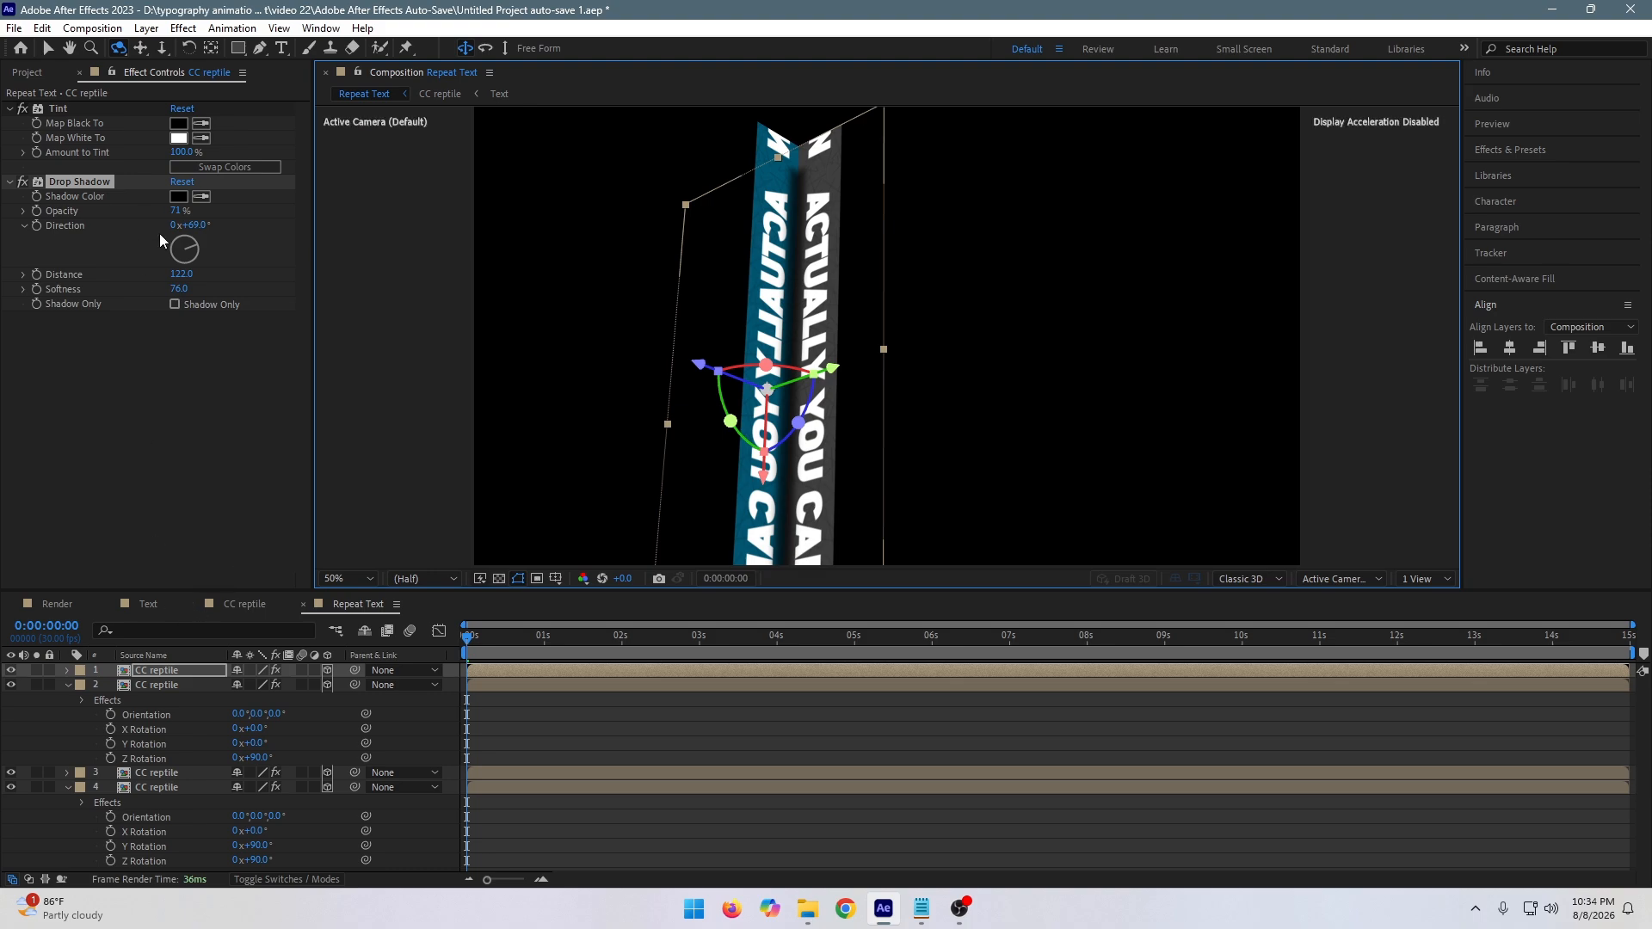
pyautogui.moveTo(176, 211); pyautogui.dragTo(155, 211)
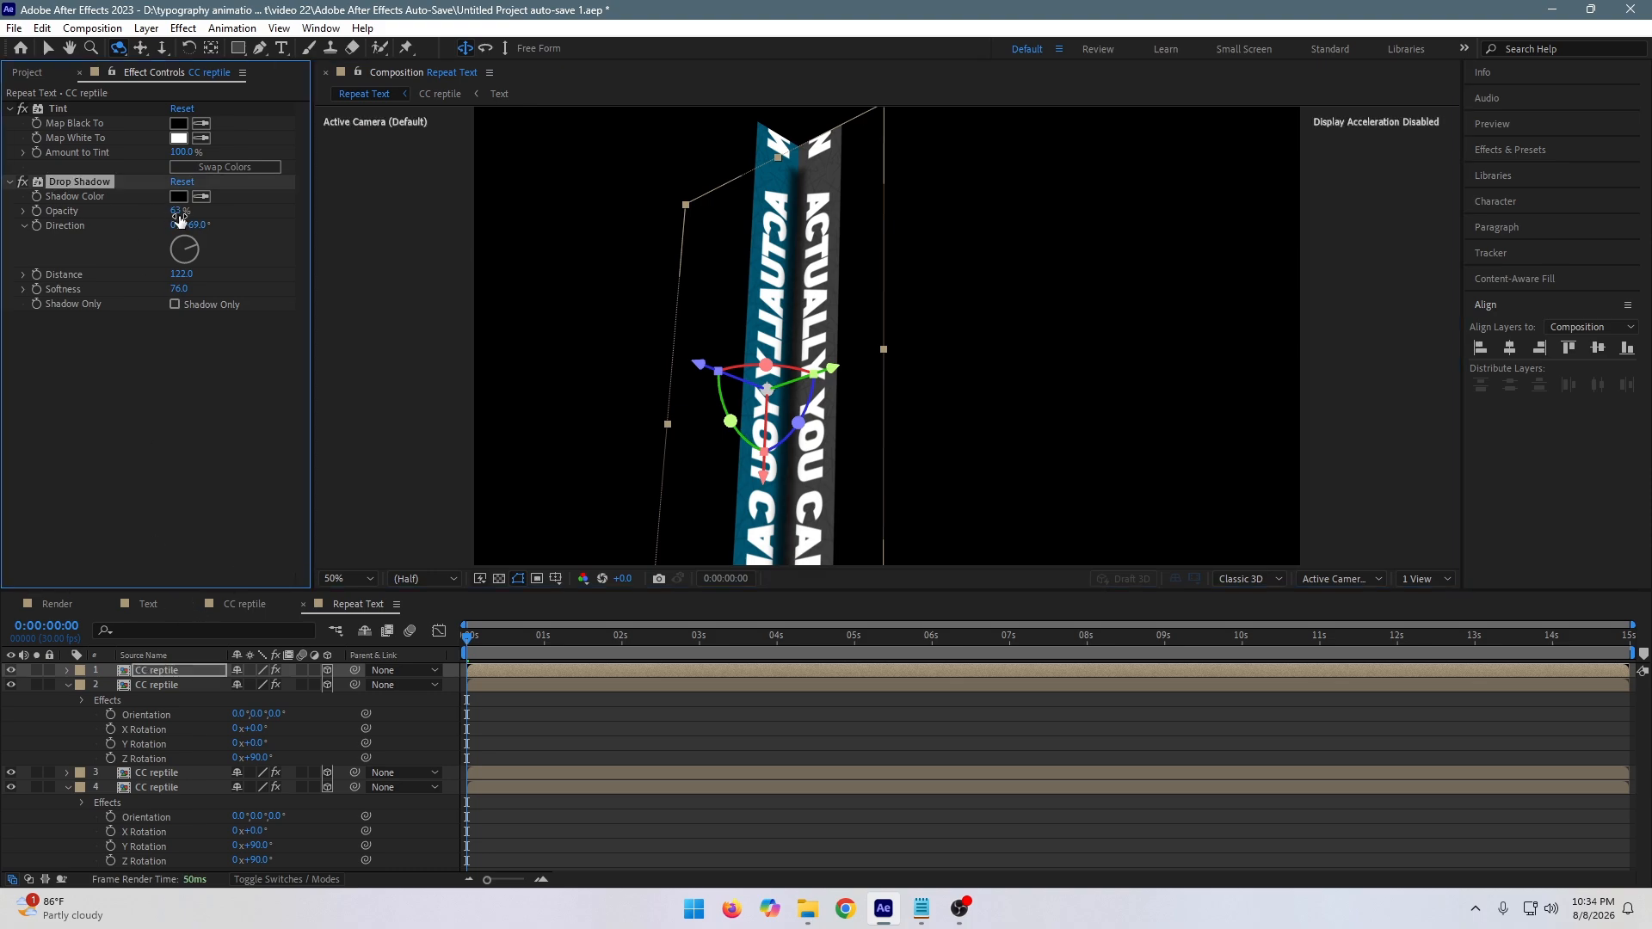
pyautogui.click(180, 212)
pyautogui.write('50')
pyautogui.press('Return')
# Paste the topmost layer's 50% opacity Drop Shadow onto the other three CC reptile layers, replacing their shadow settings.
pyautogui.click(155, 687)
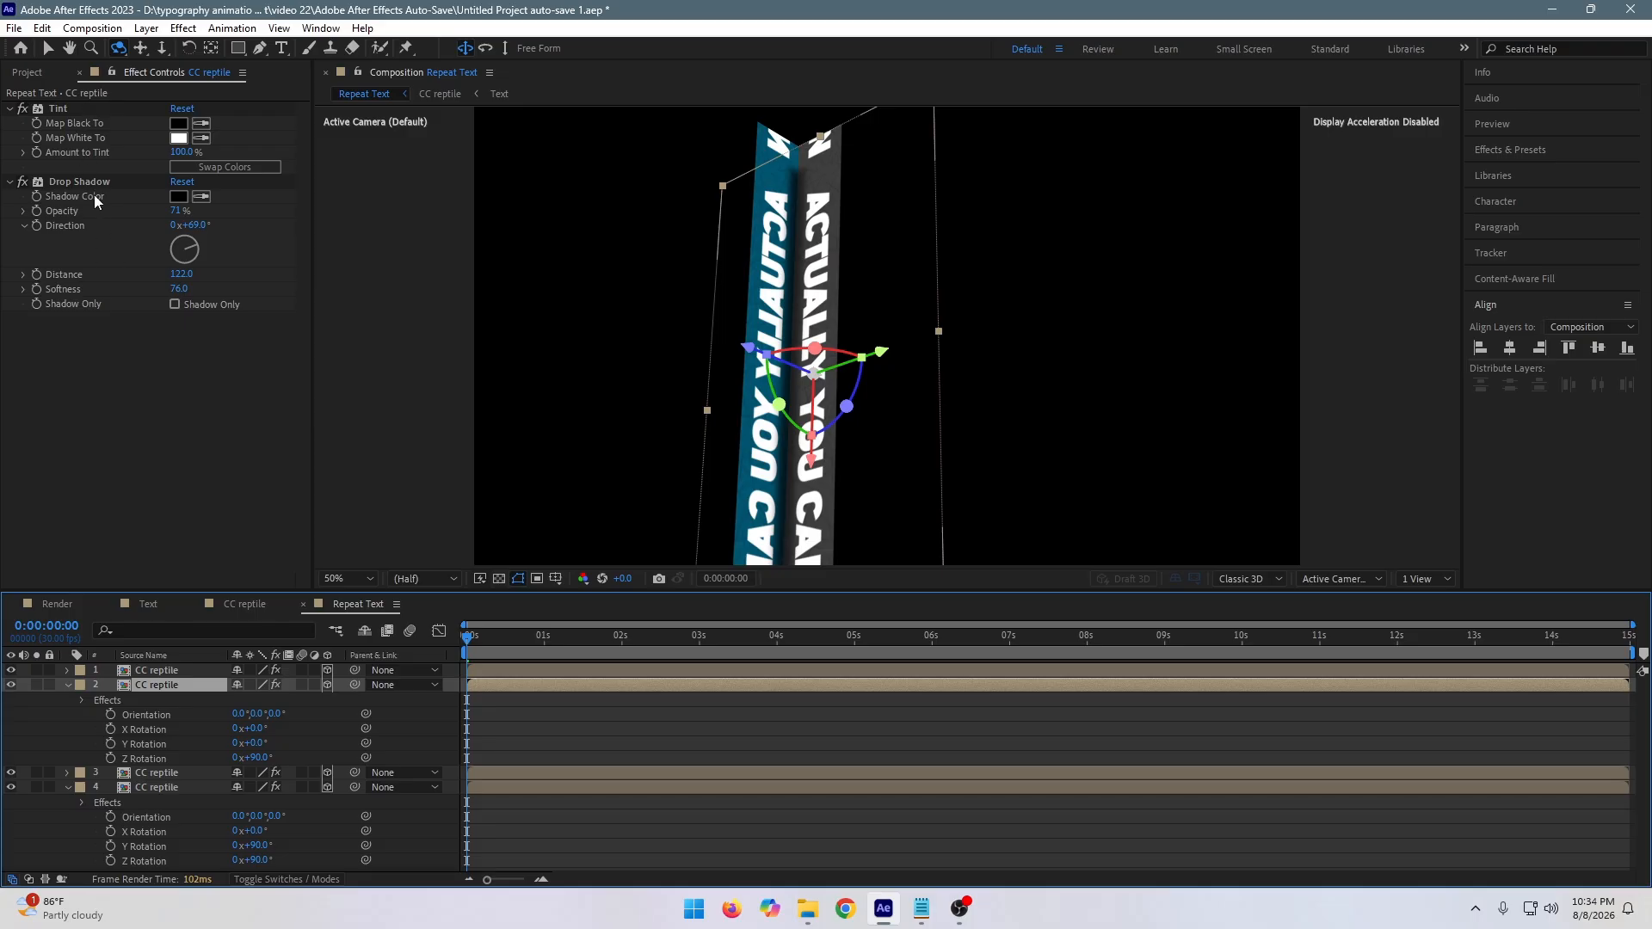
pyautogui.hotkey('ctrl', 'v')
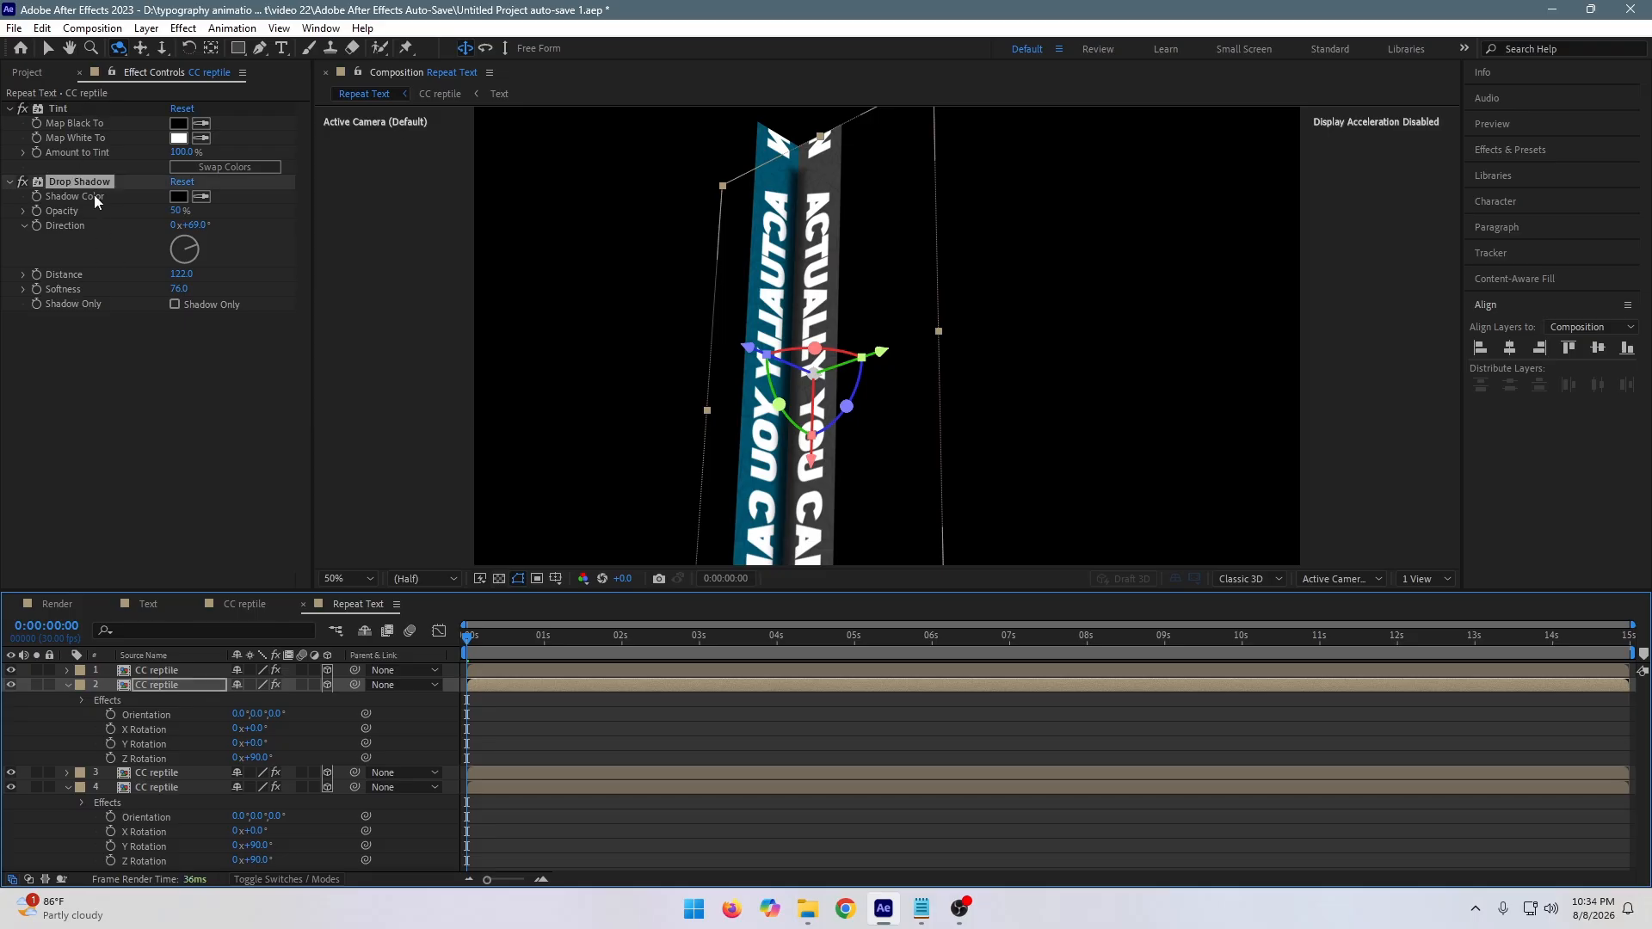
pyautogui.click(155, 777)
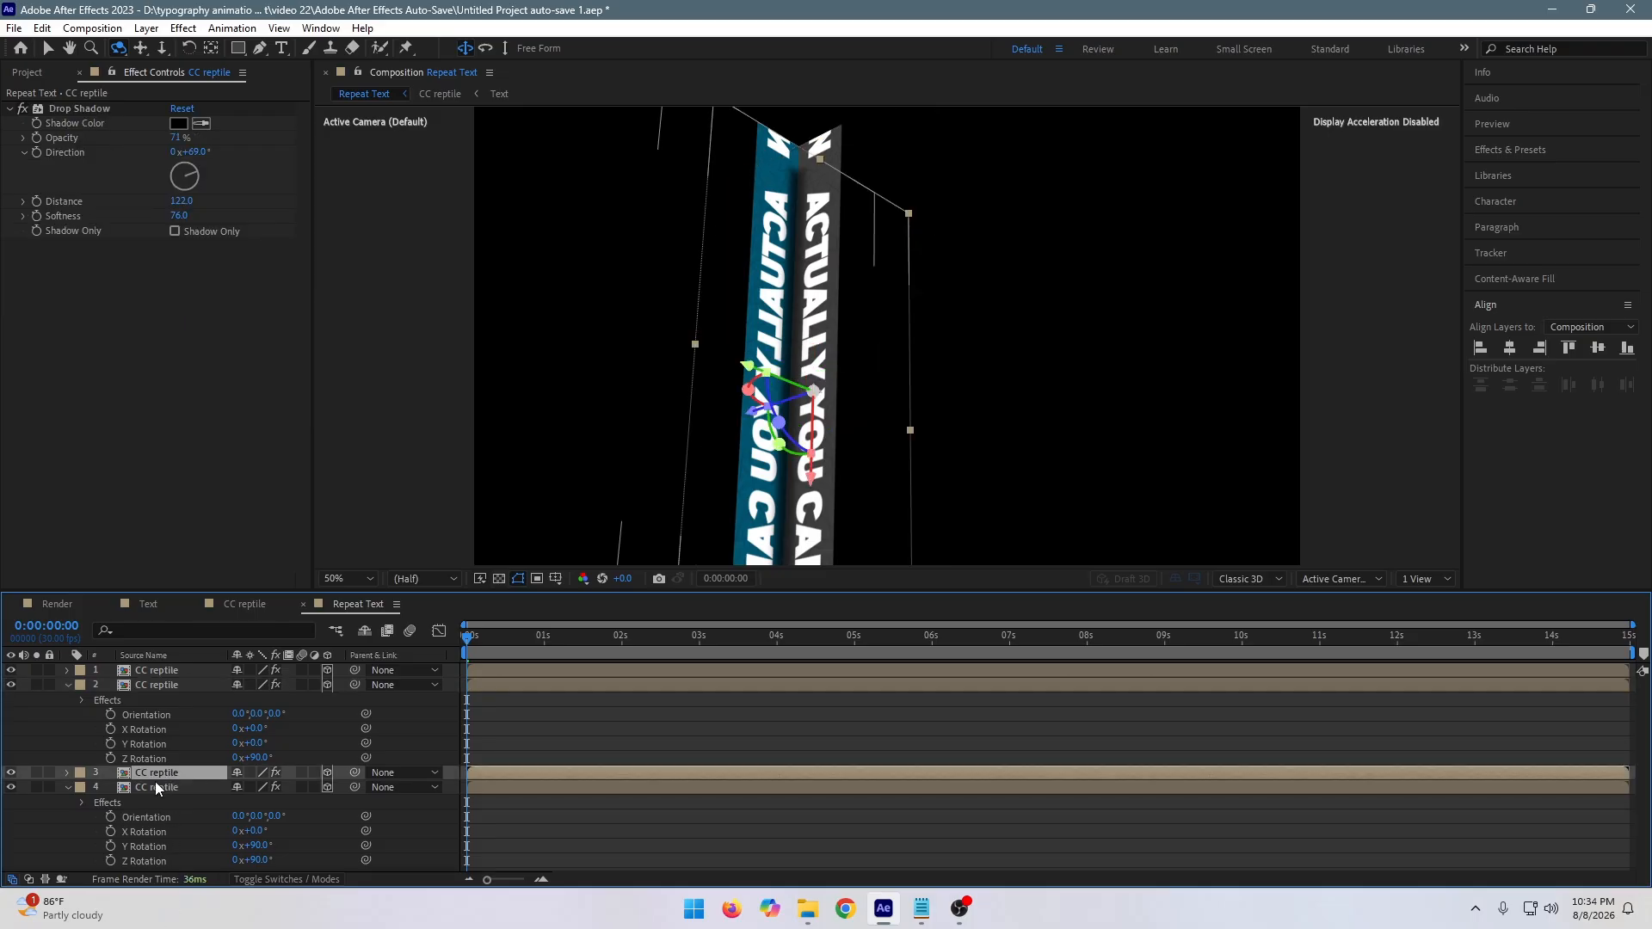
pyautogui.hotkey('ctrl', 'v')
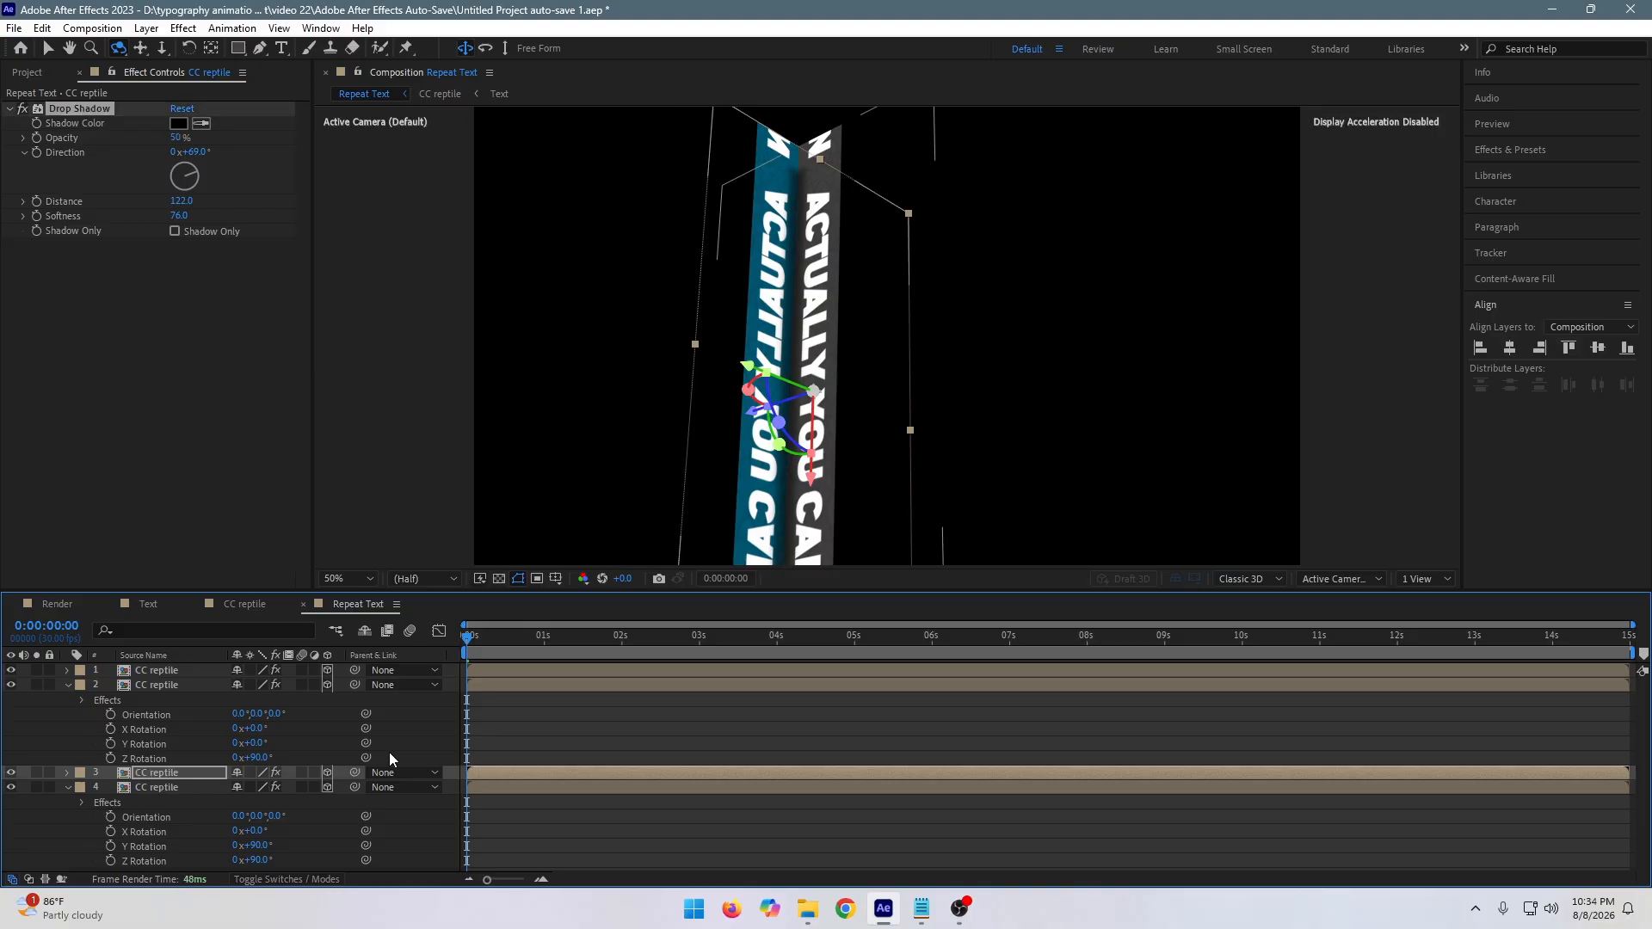
pyautogui.click(182, 786)
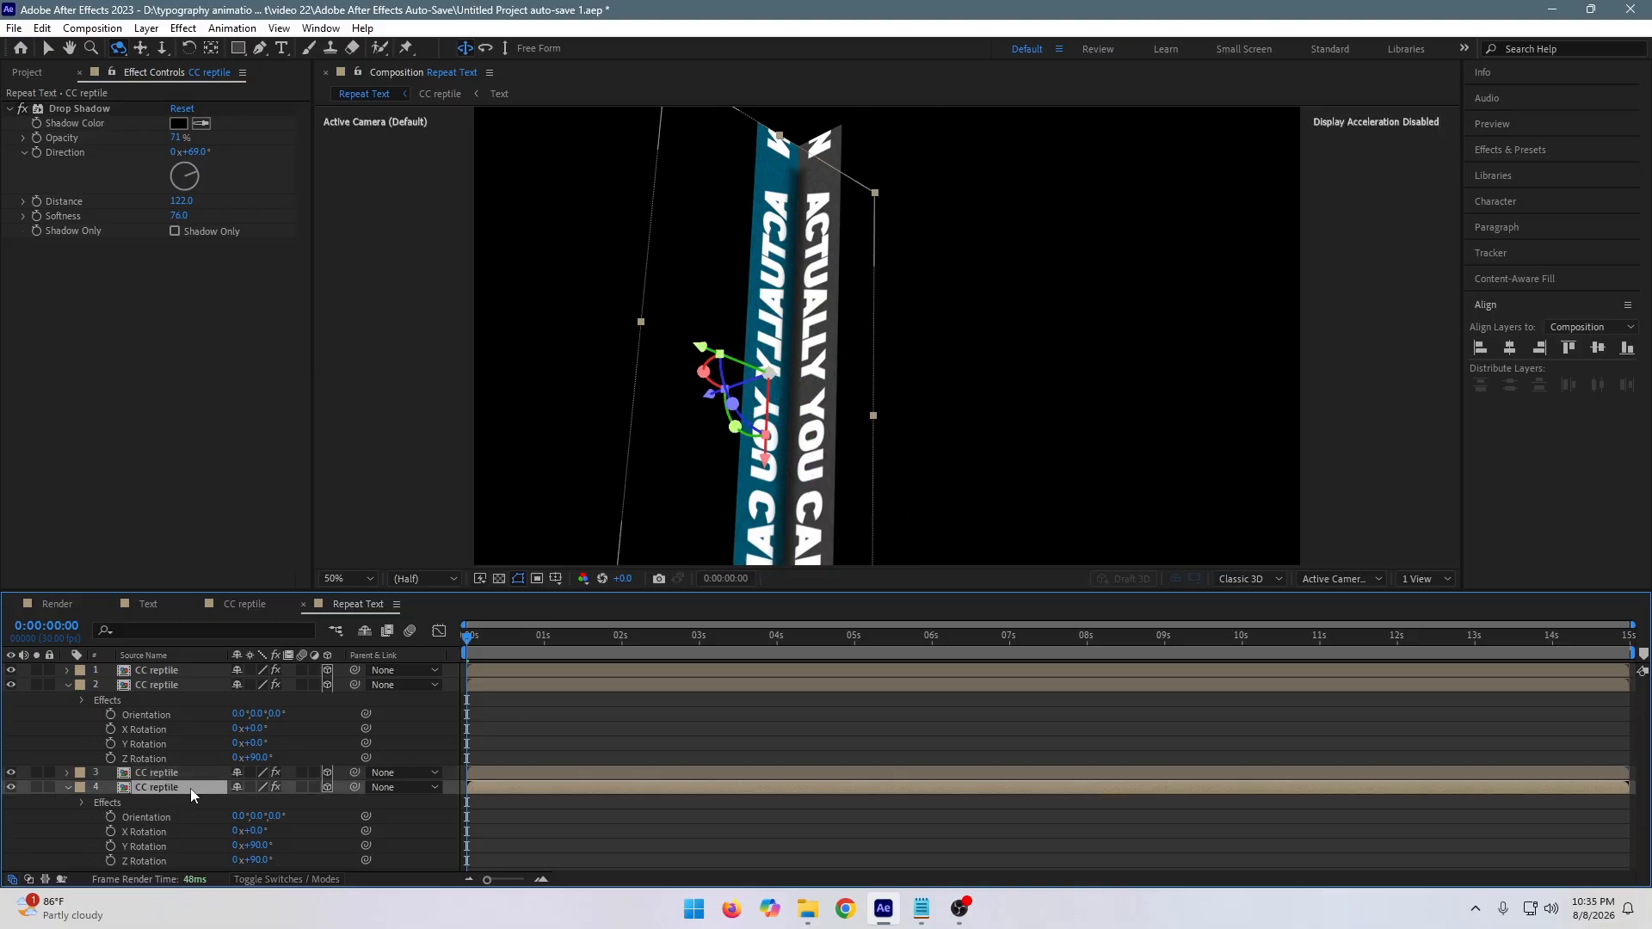
pyautogui.hotkey('ctrl', 'v')
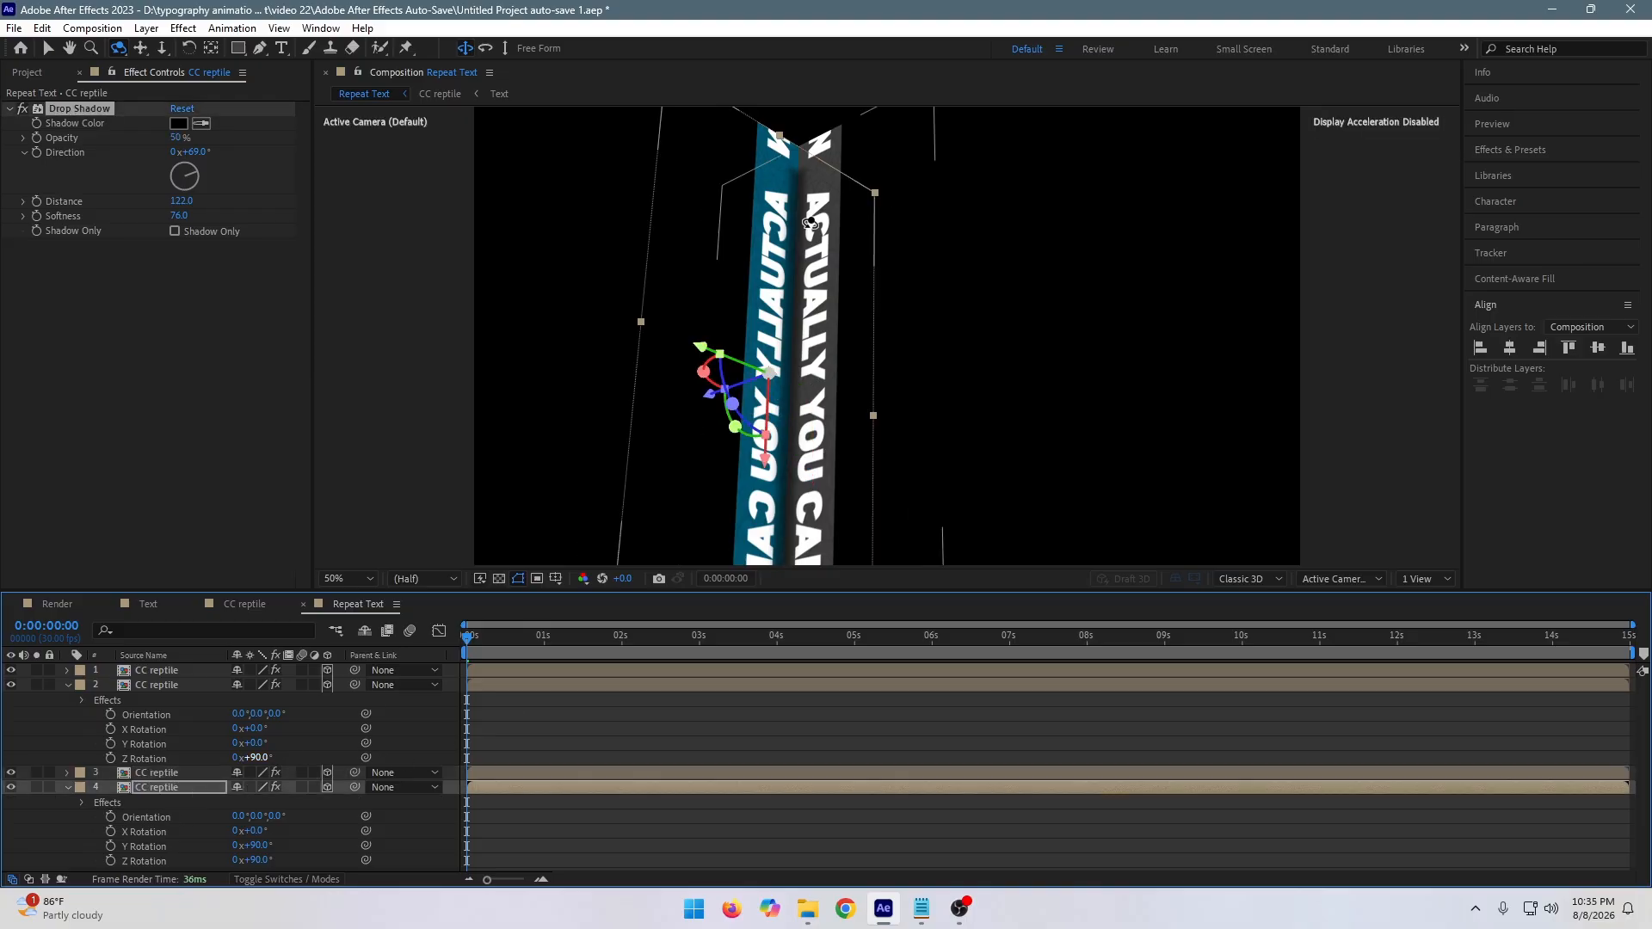
# Collapse the properties of all CC reptile layers and add a null object to the Repeat Text composition.
pyautogui.scroll(-2, 856, 255)
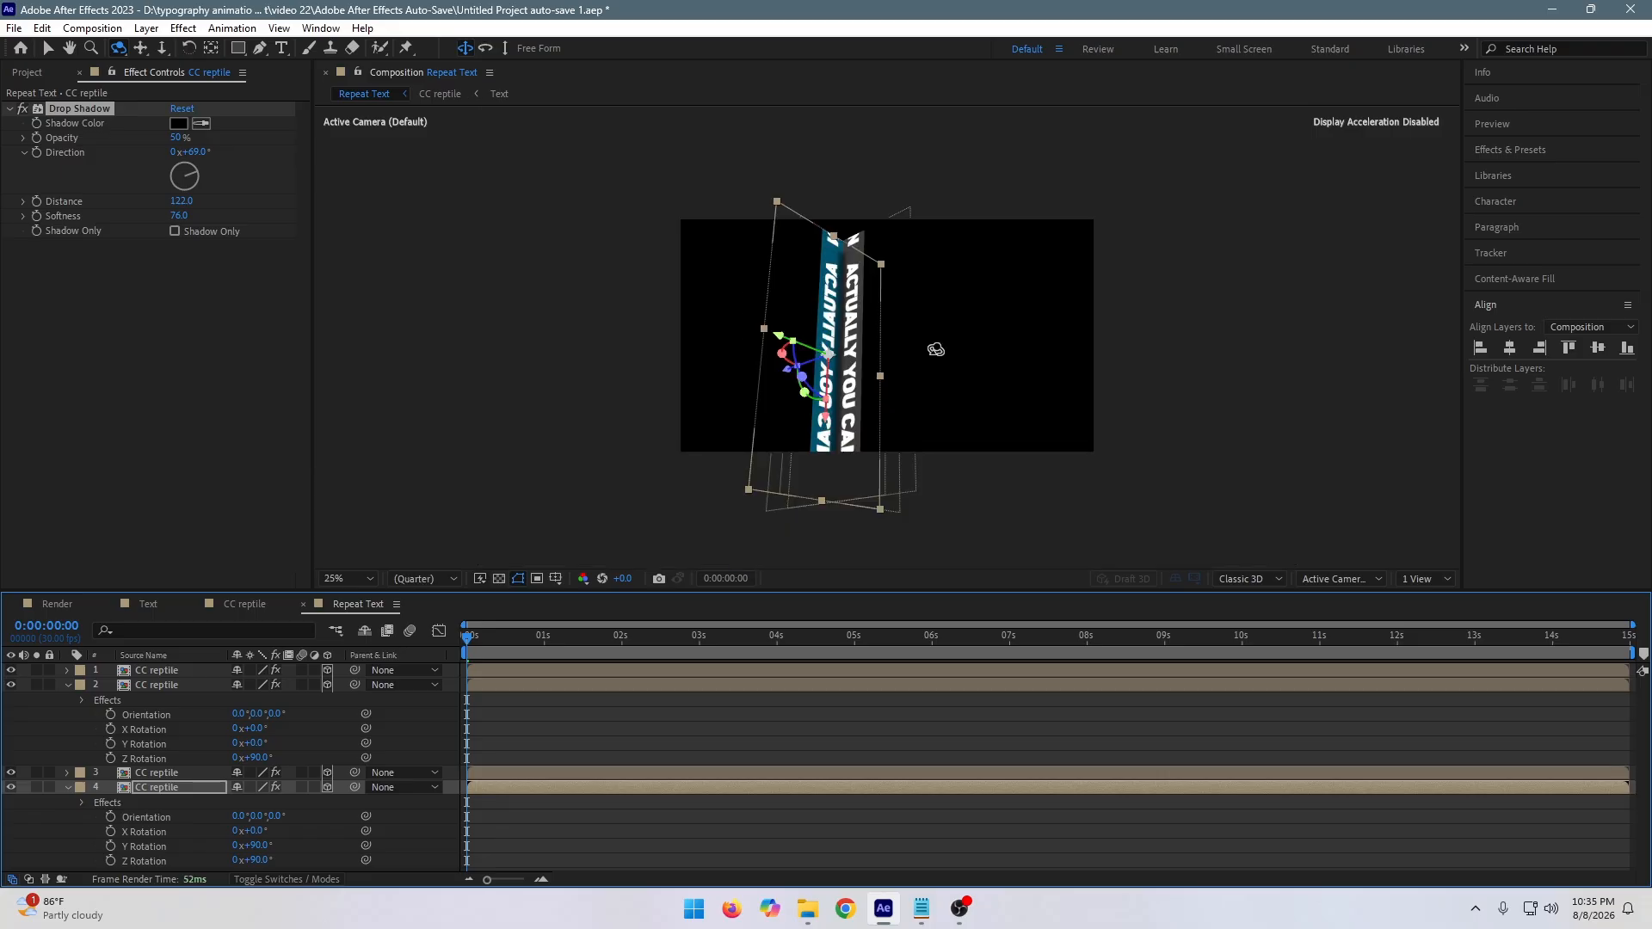
pyautogui.moveTo(896, 315)
pyautogui.mouseDown()
pyautogui.moveTo(864, 344)
pyautogui.moveTo(874, 330)
pyautogui.mouseUp()
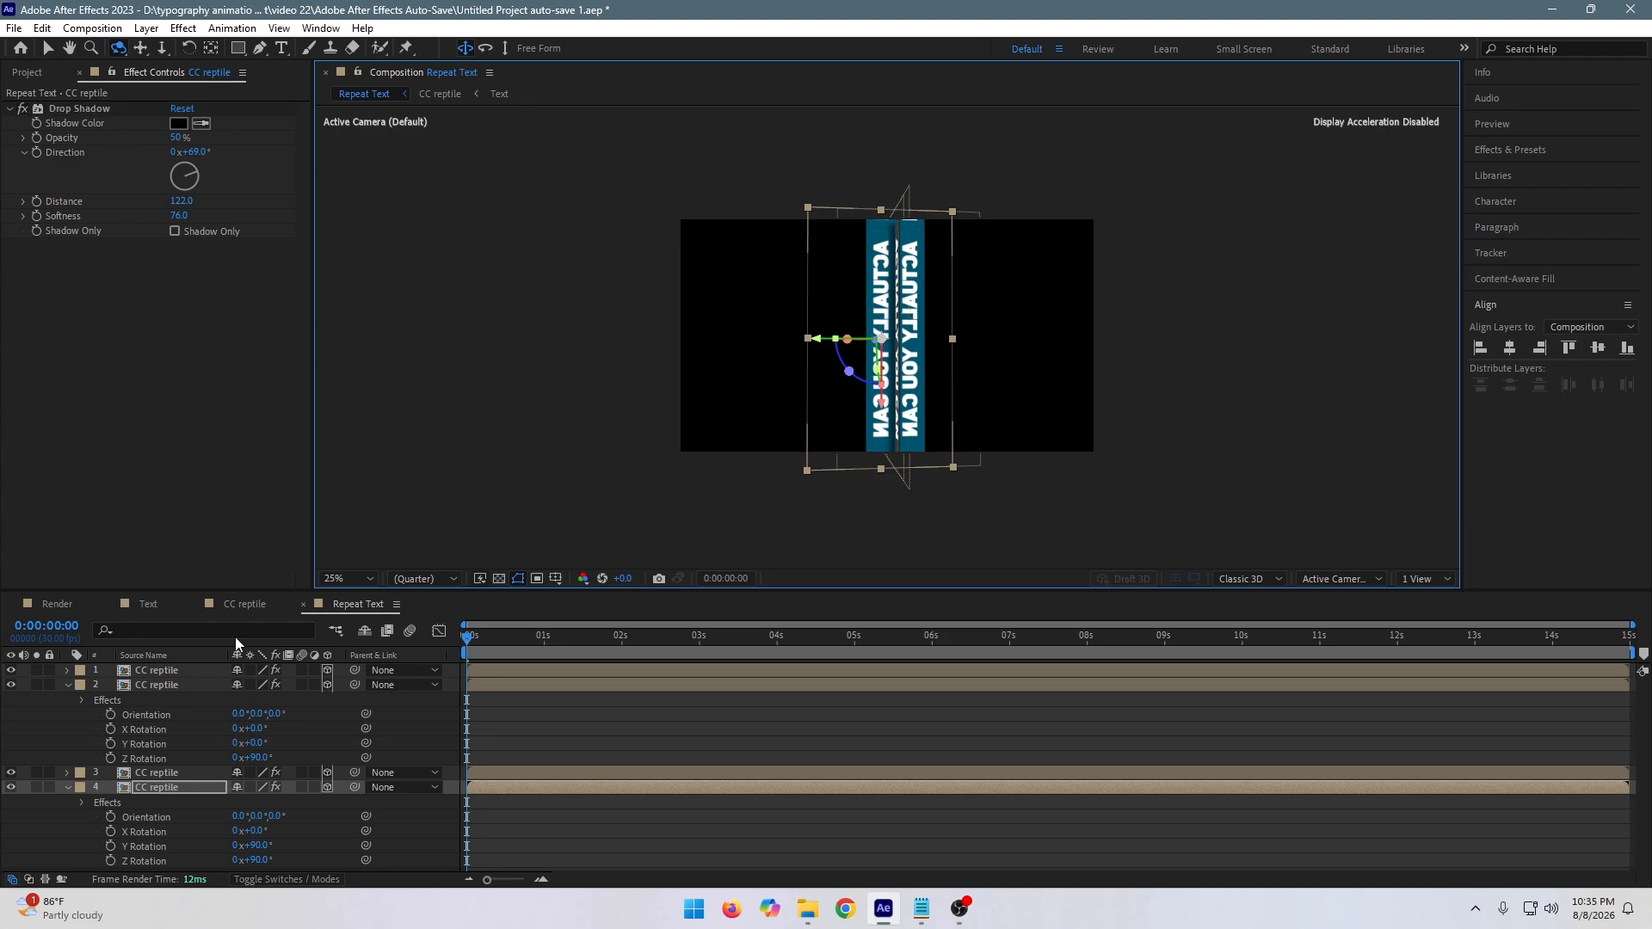
pyautogui.hotkey('ctrl', 'a')
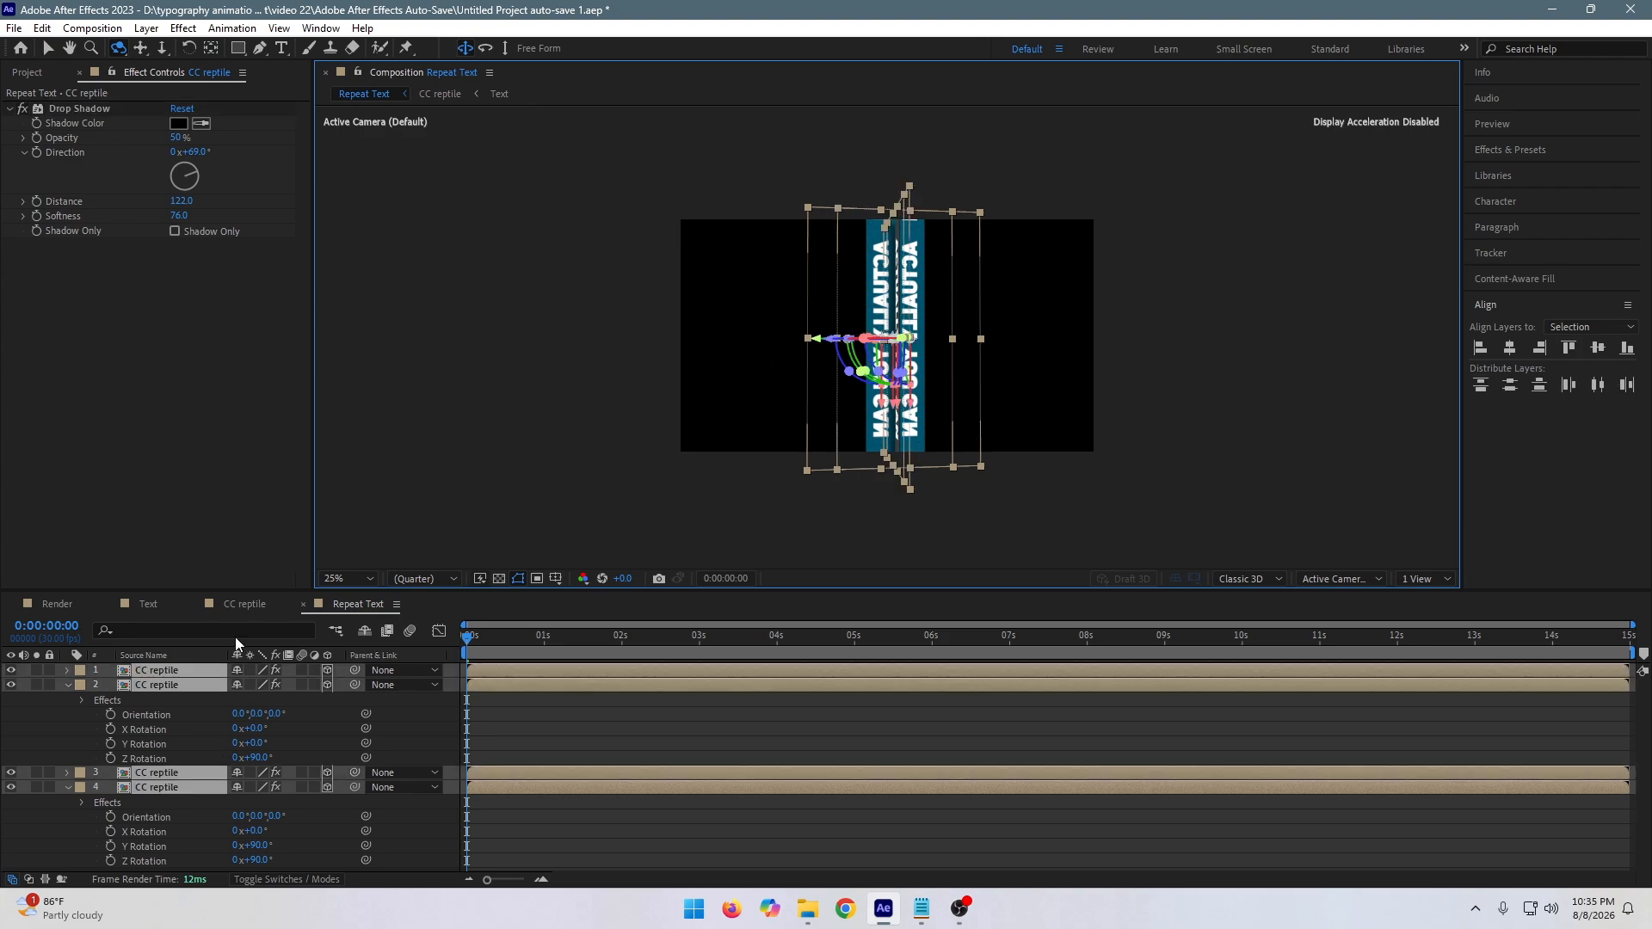
pyautogui.press('u')
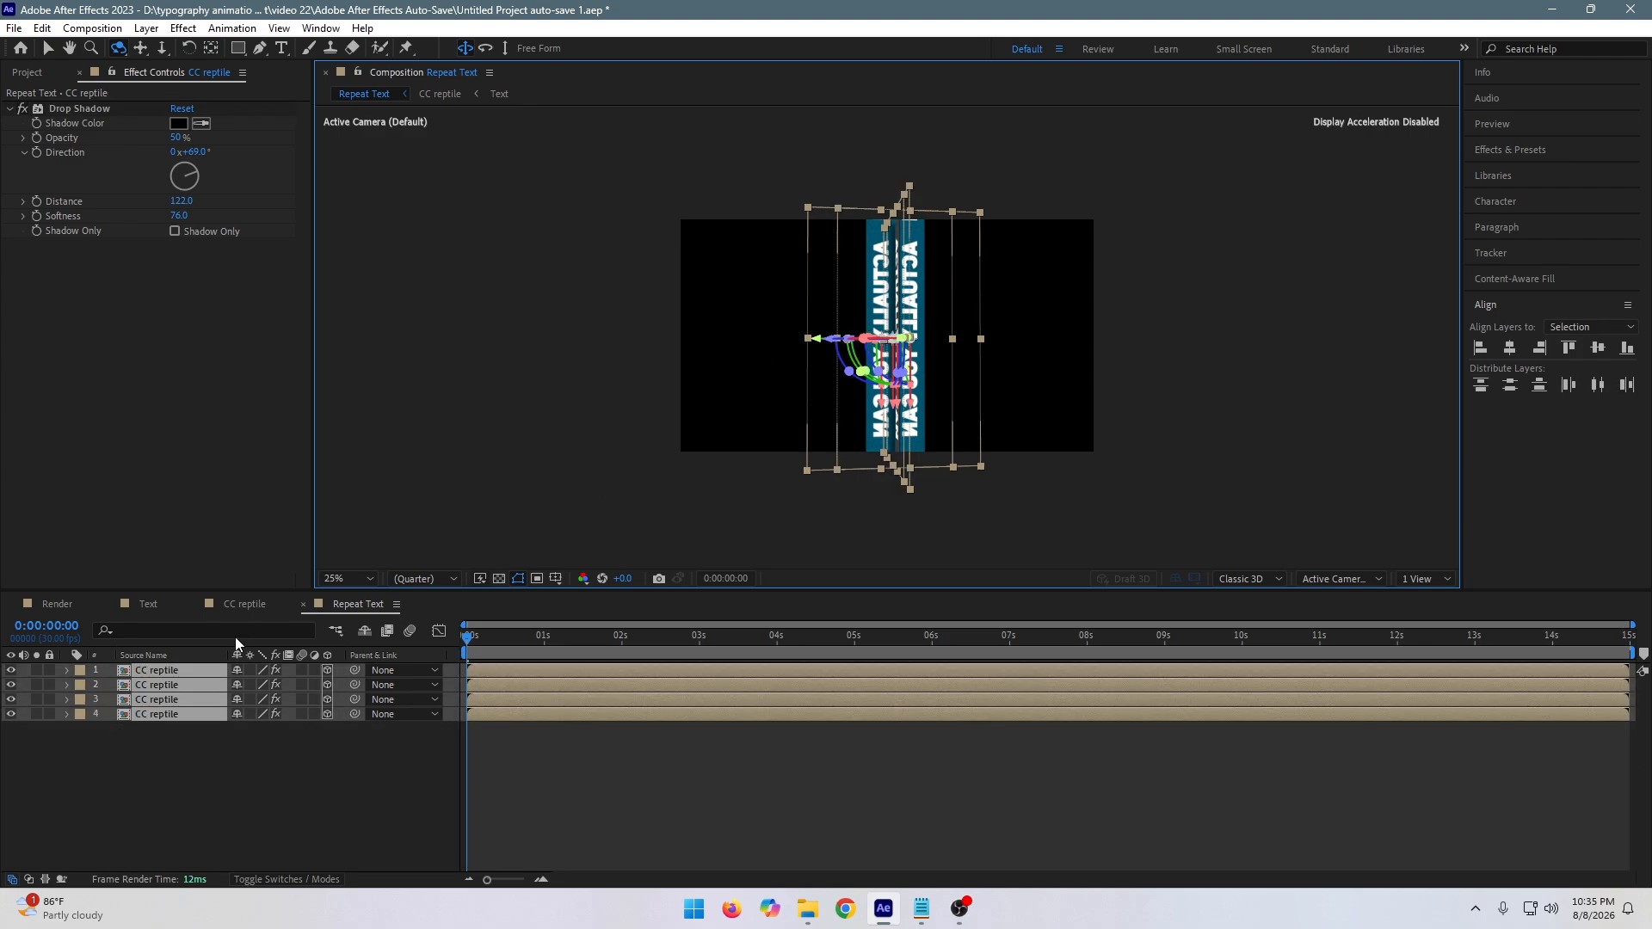
pyautogui.click(158, 778)
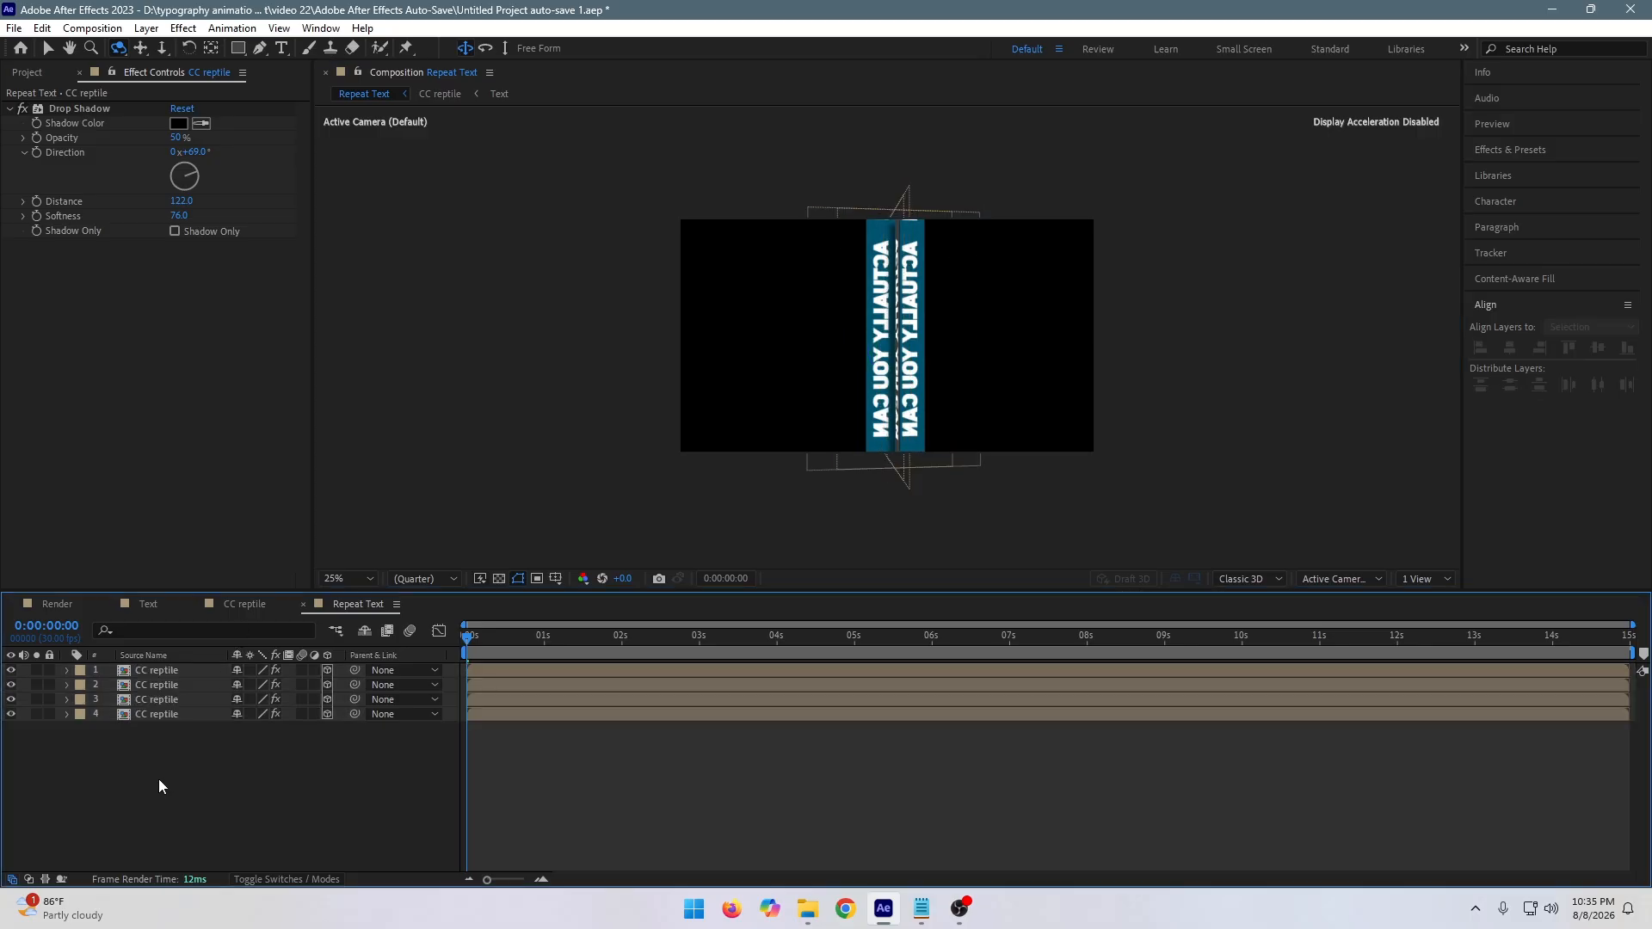
pyautogui.rightClick(216, 814)
pyautogui.moveTo(345, 601)
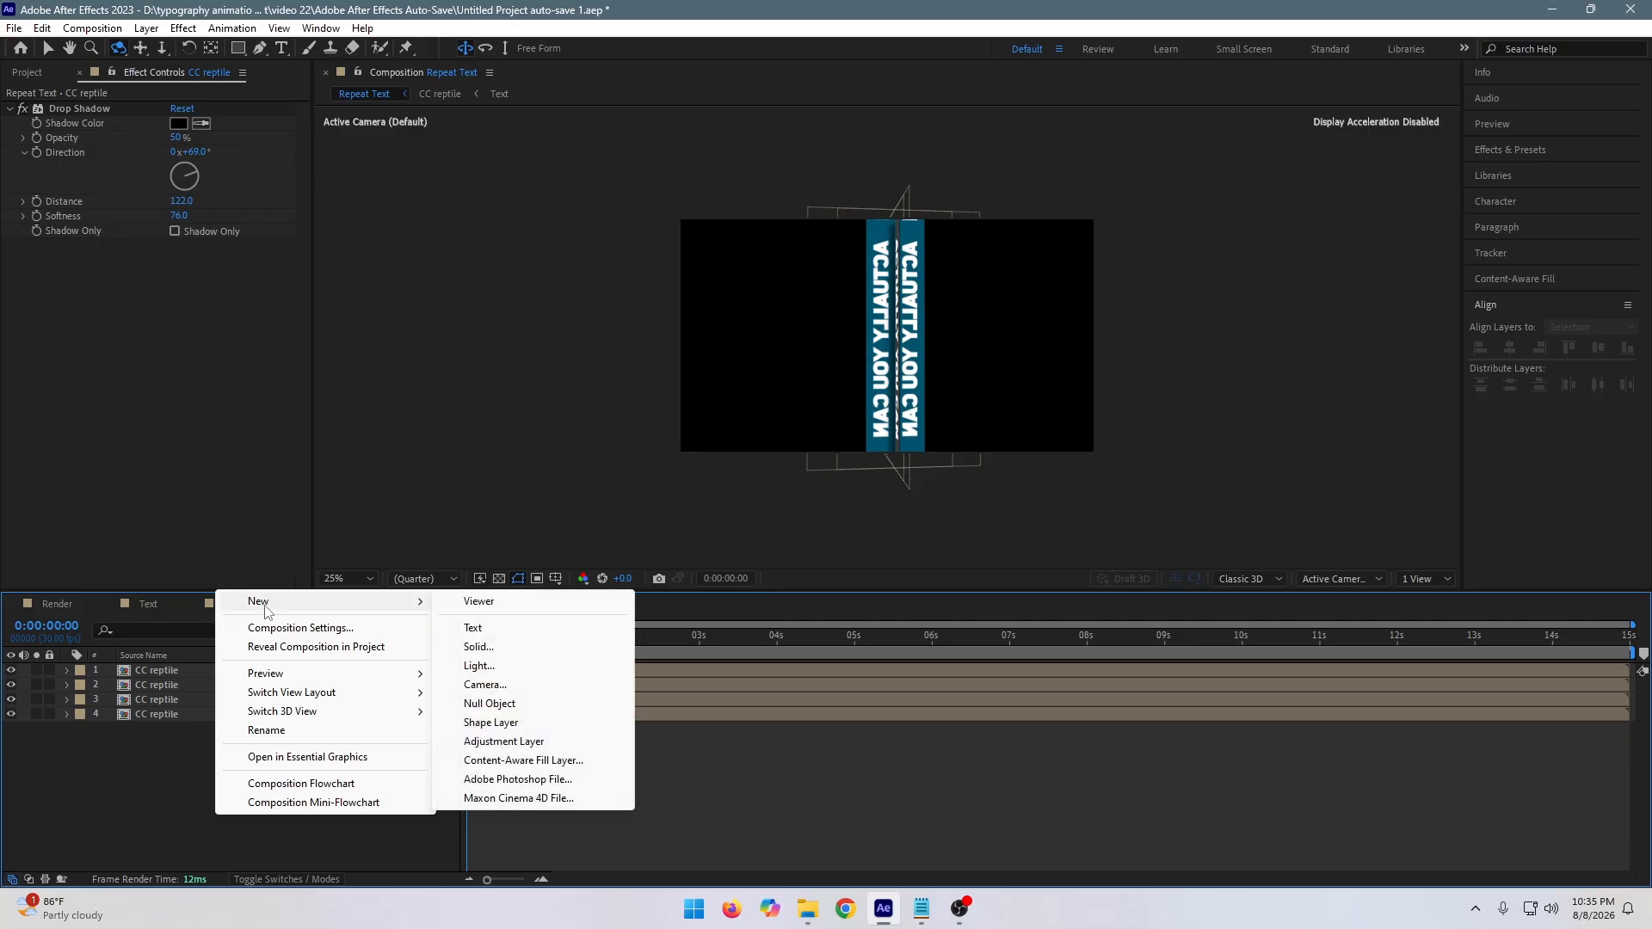
pyautogui.click(496, 704)
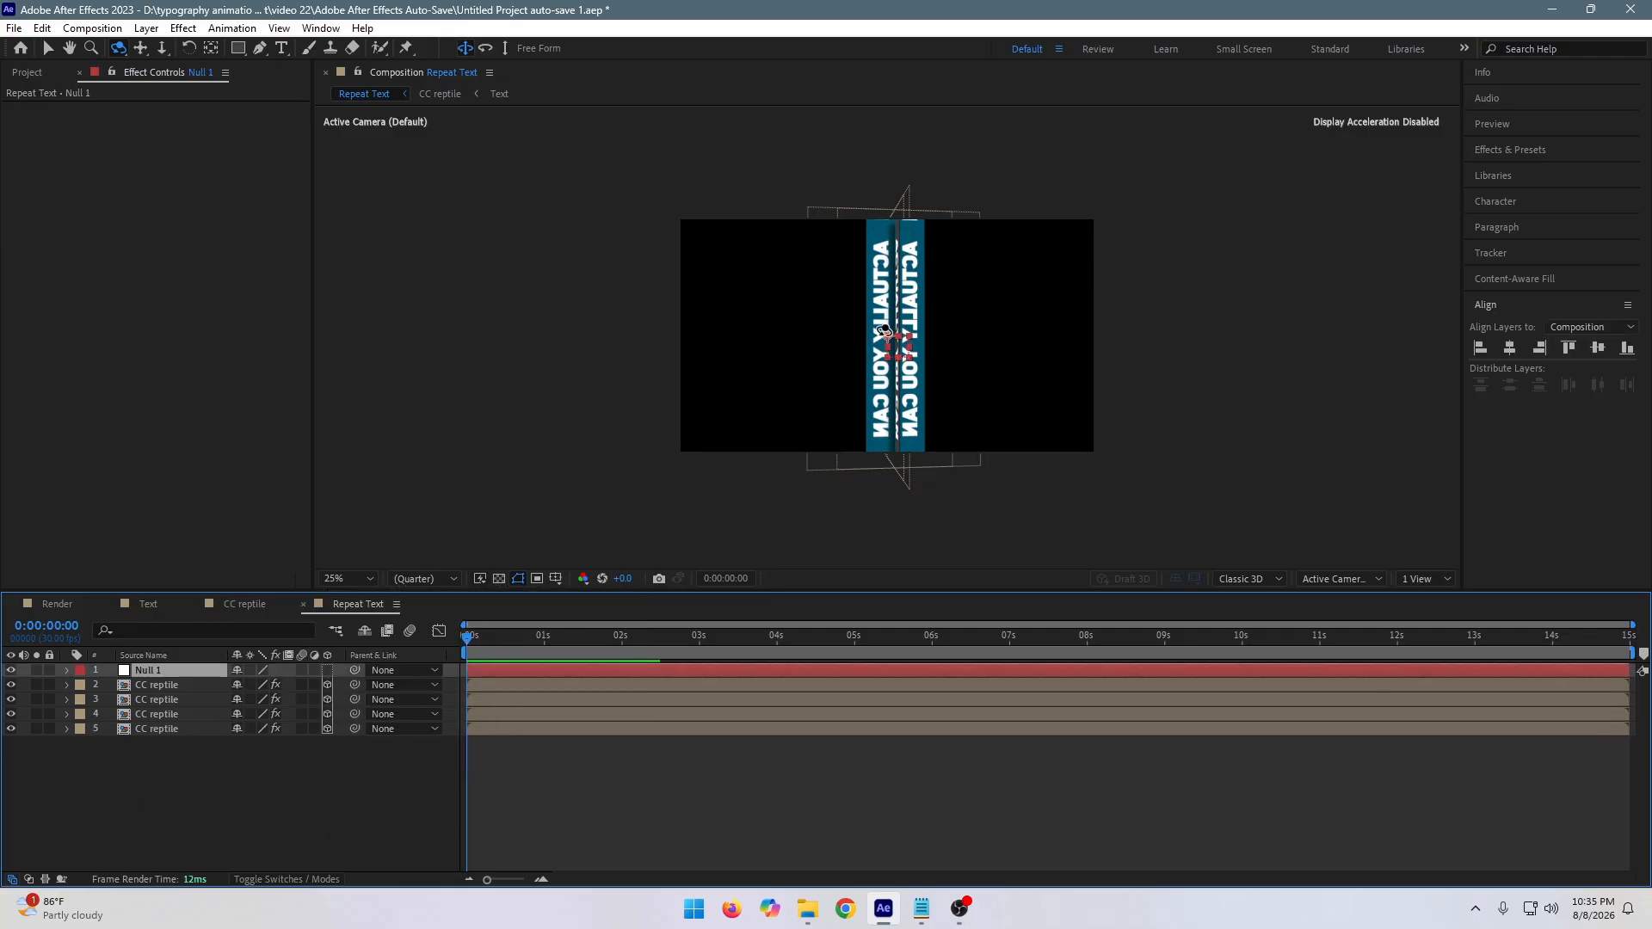
# Make the null a 3D layer and parent all four CC reptile layers to it.
pyautogui.scroll(2, 883, 330)
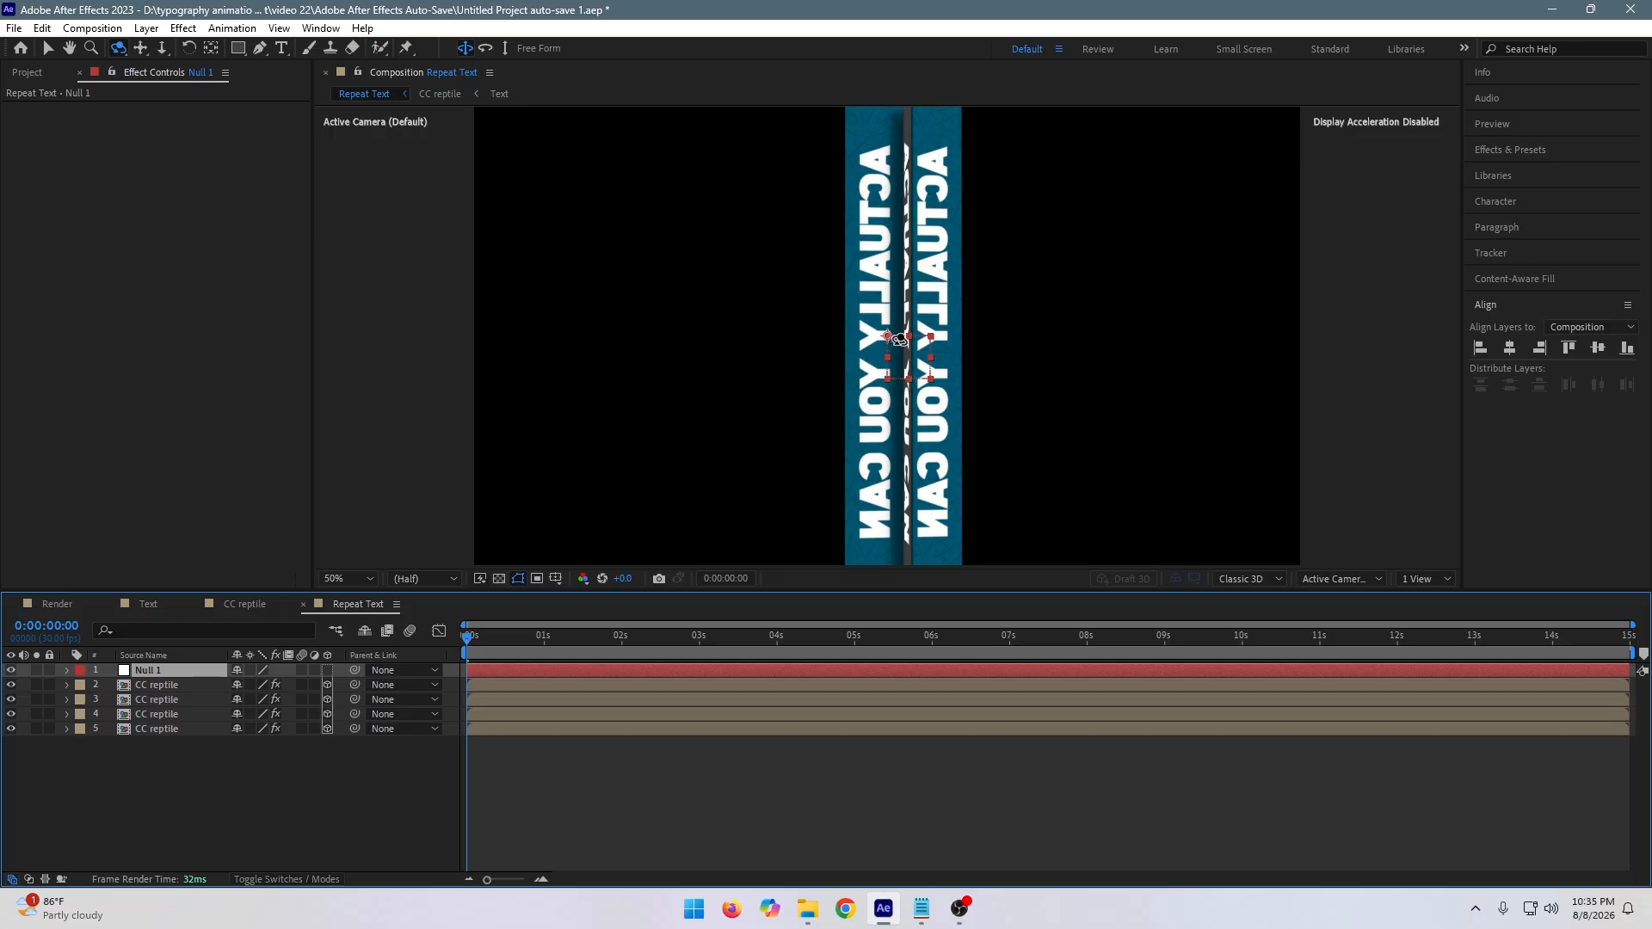
pyautogui.click(210, 52)
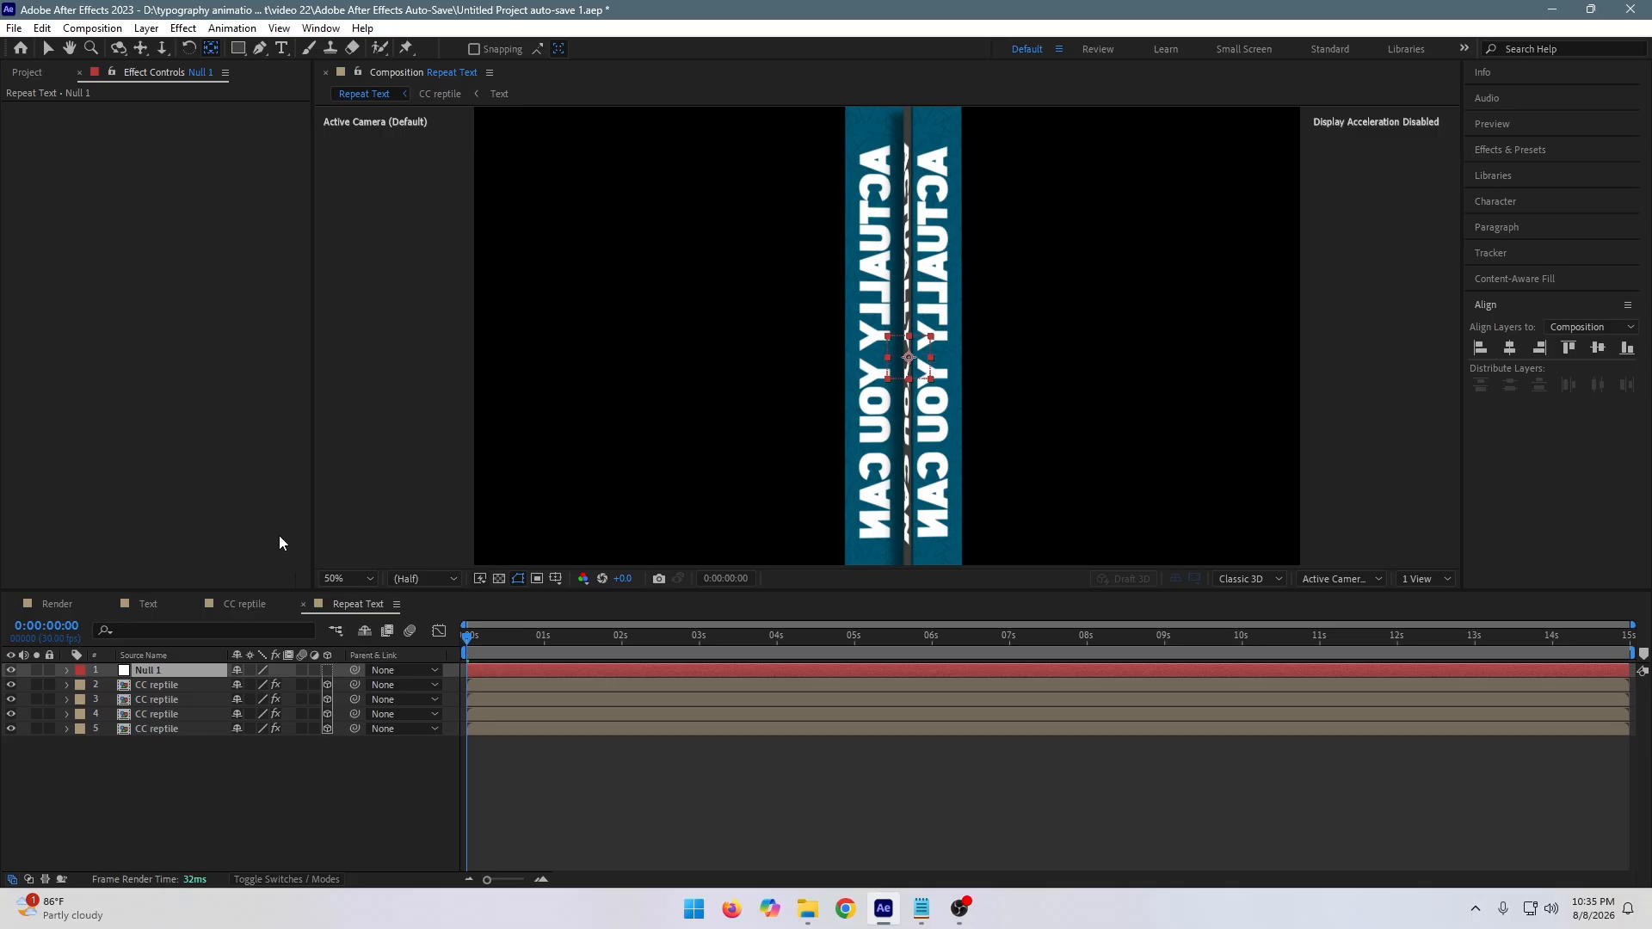
pyautogui.click(327, 670)
pyautogui.moveTo(142, 761); pyautogui.dragTo(187, 689)
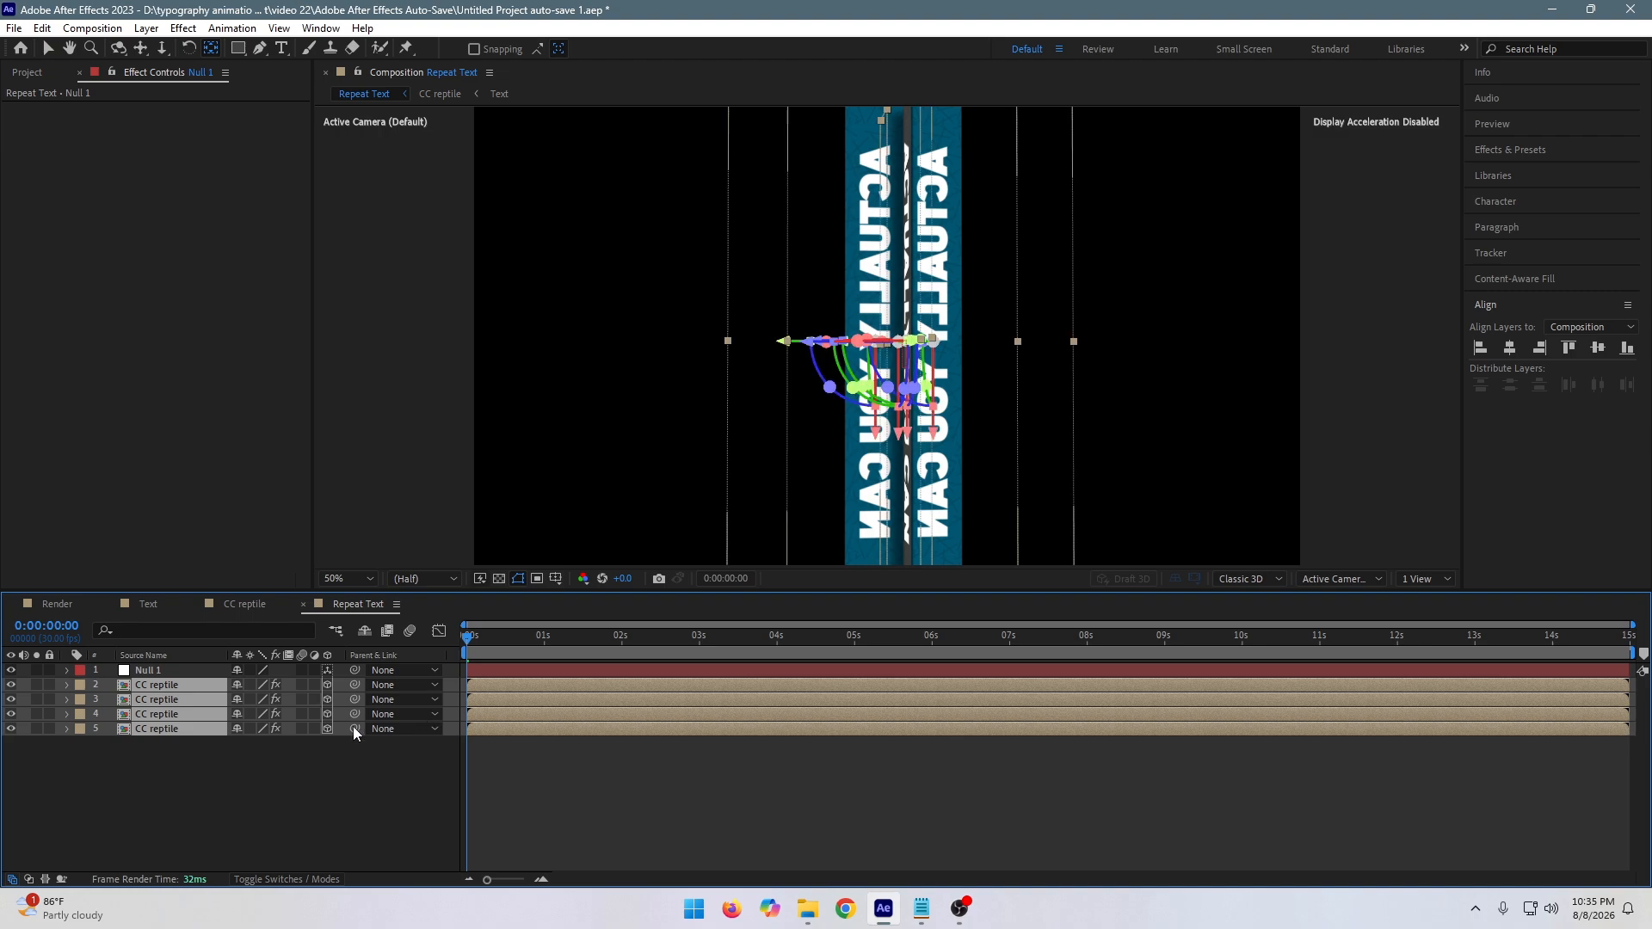
pyautogui.moveTo(353, 726); pyautogui.dragTo(159, 674)
# Try rotating the null to 81° around its Y axis, and undo the rotation.
pyautogui.click(171, 669)
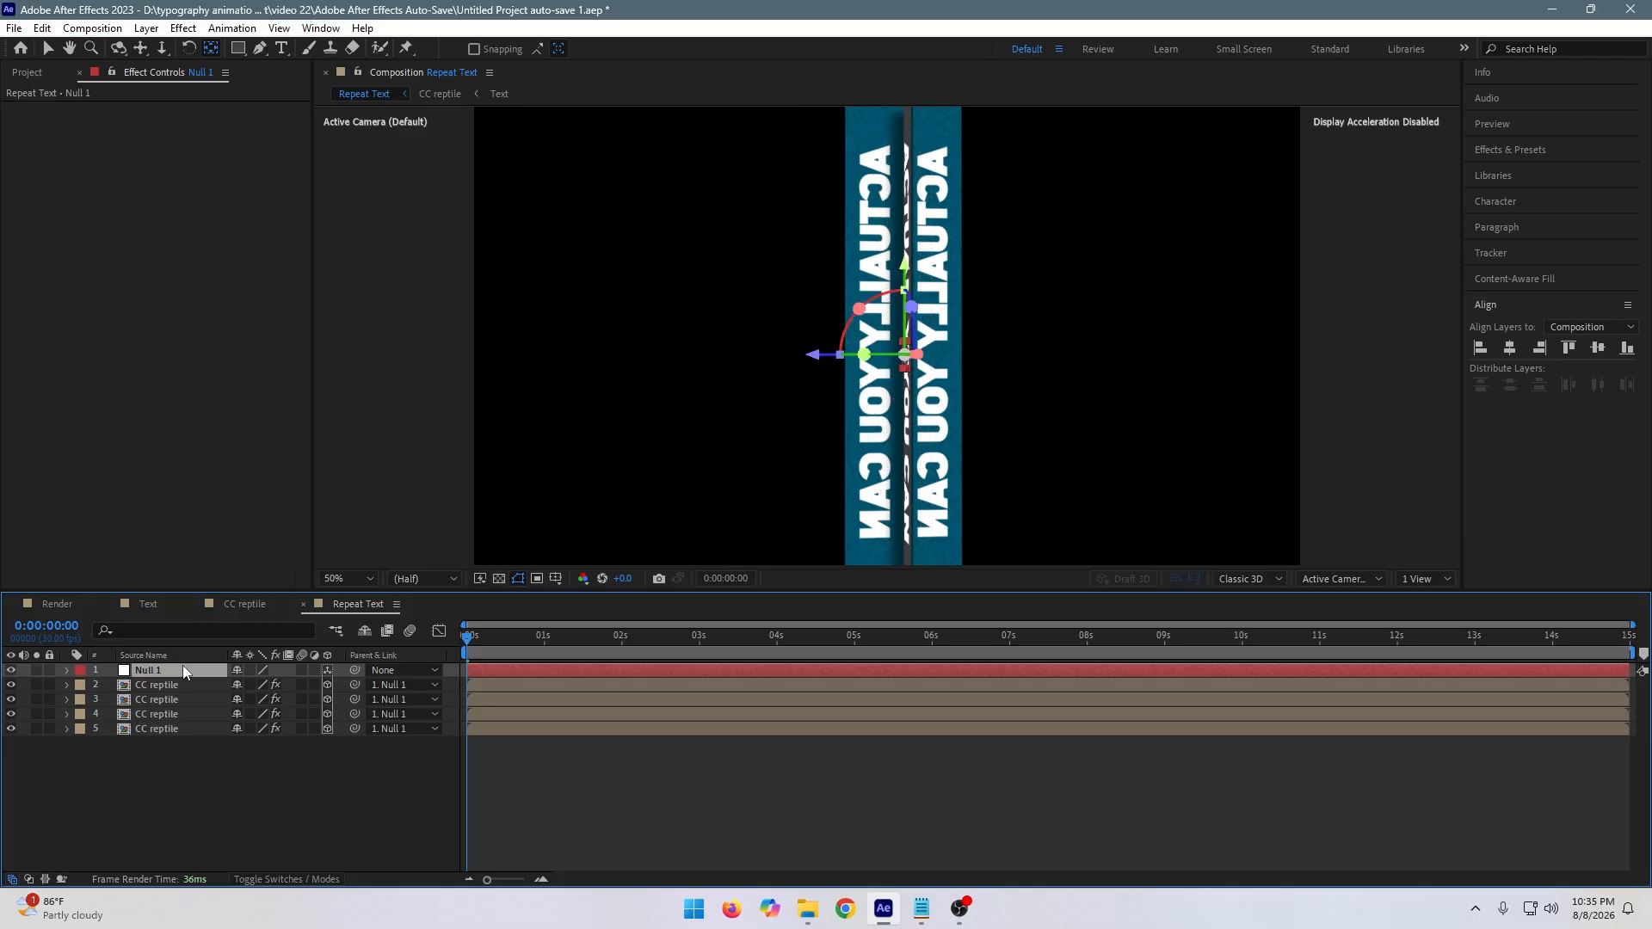
pyautogui.press('r')
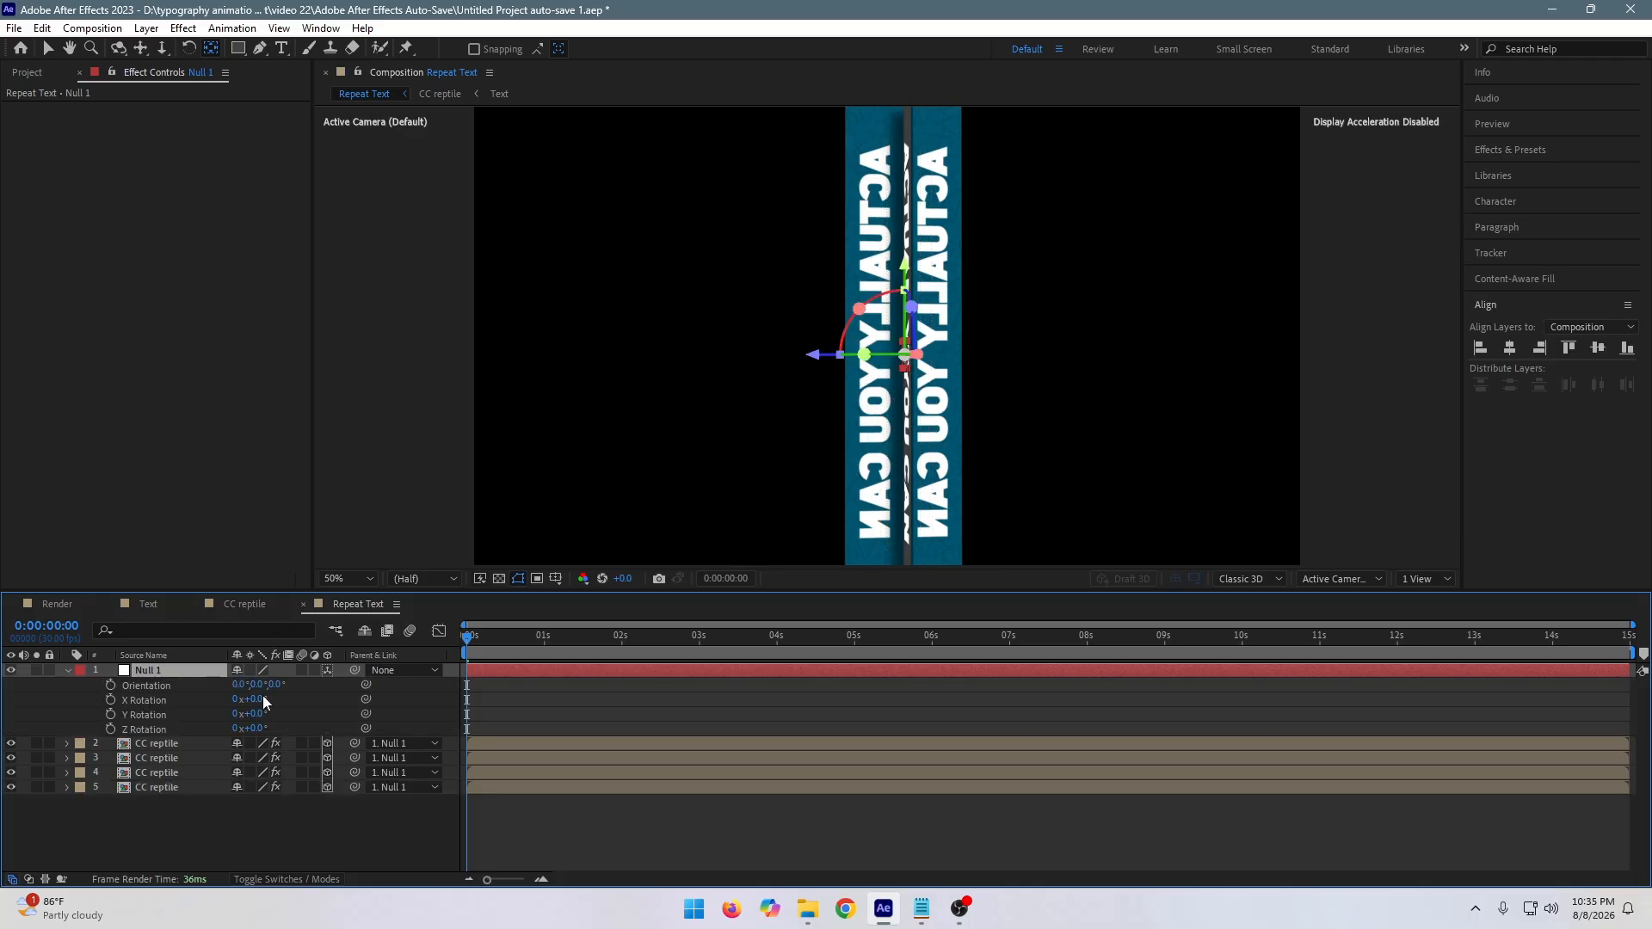
pyautogui.moveTo(256, 714); pyautogui.dragTo(301, 697)
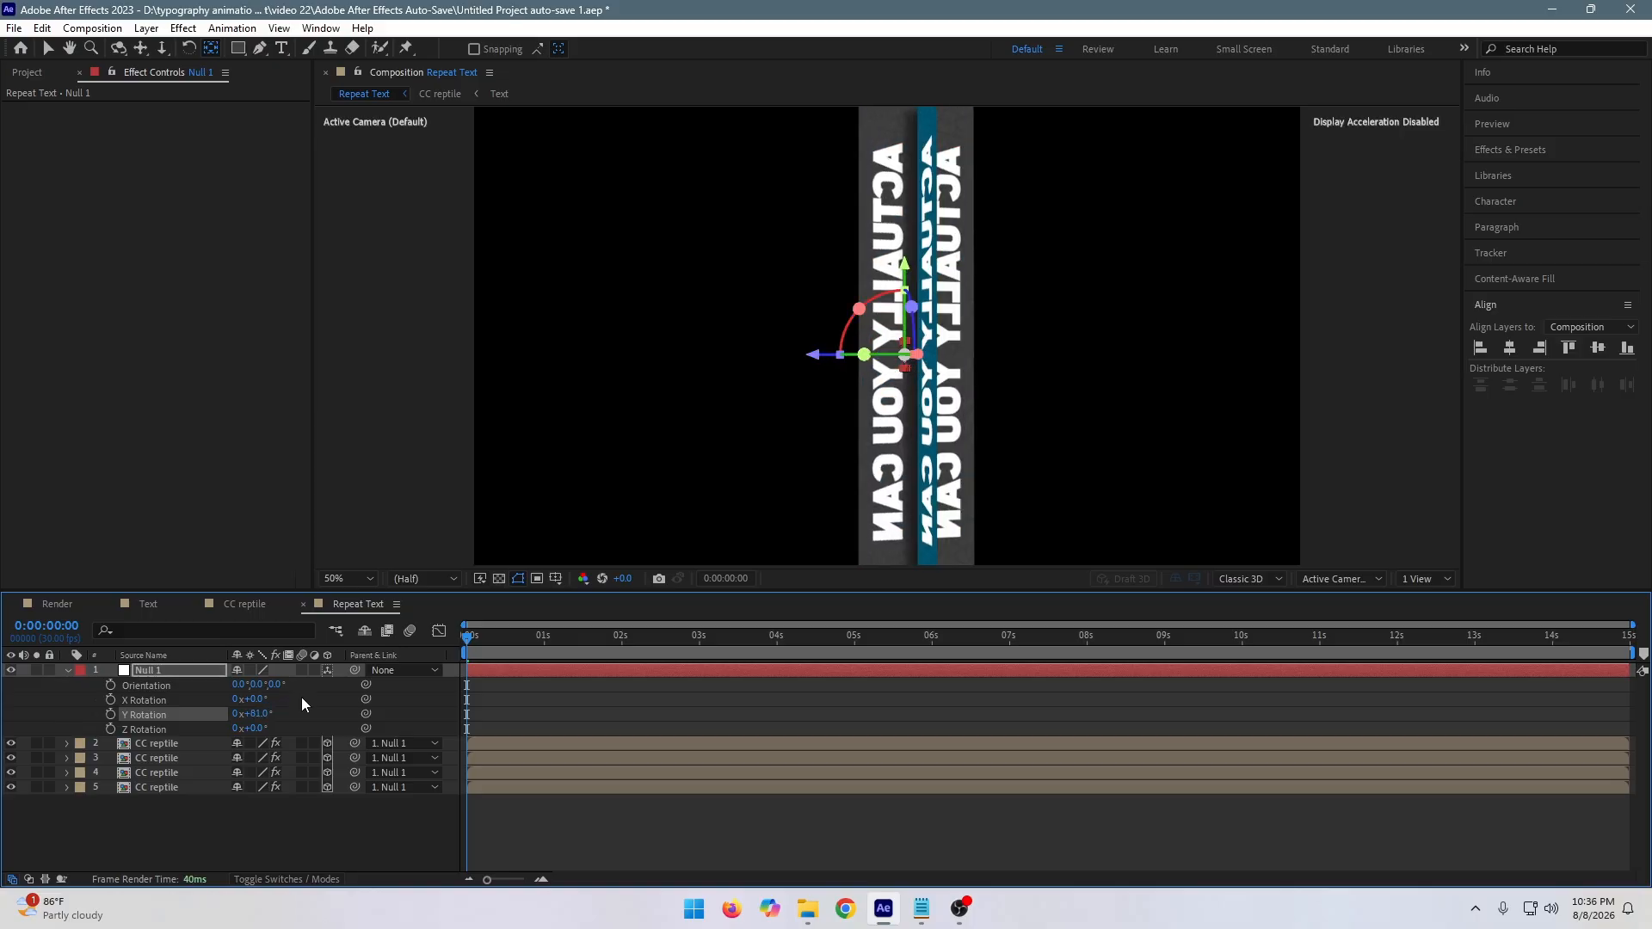
pyautogui.hotkey('ctrl', 'z')
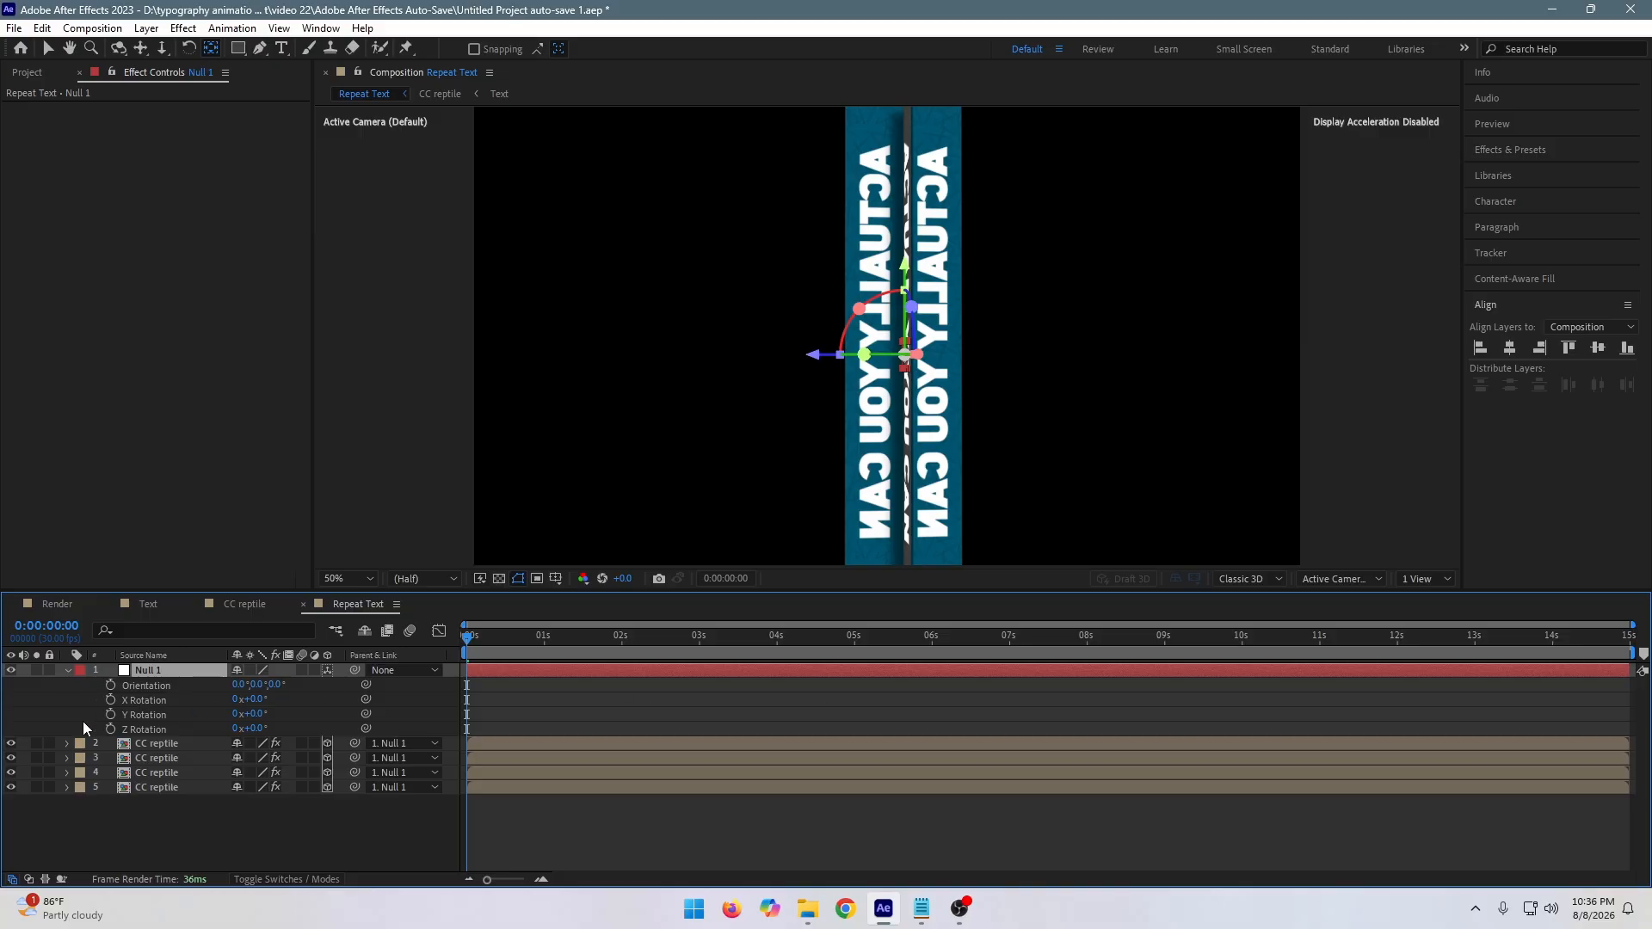
# Animate the null's Y Rotation with keyframes from 0° at the start to one full revolution at the end of the composition.
pyautogui.click(111, 714)
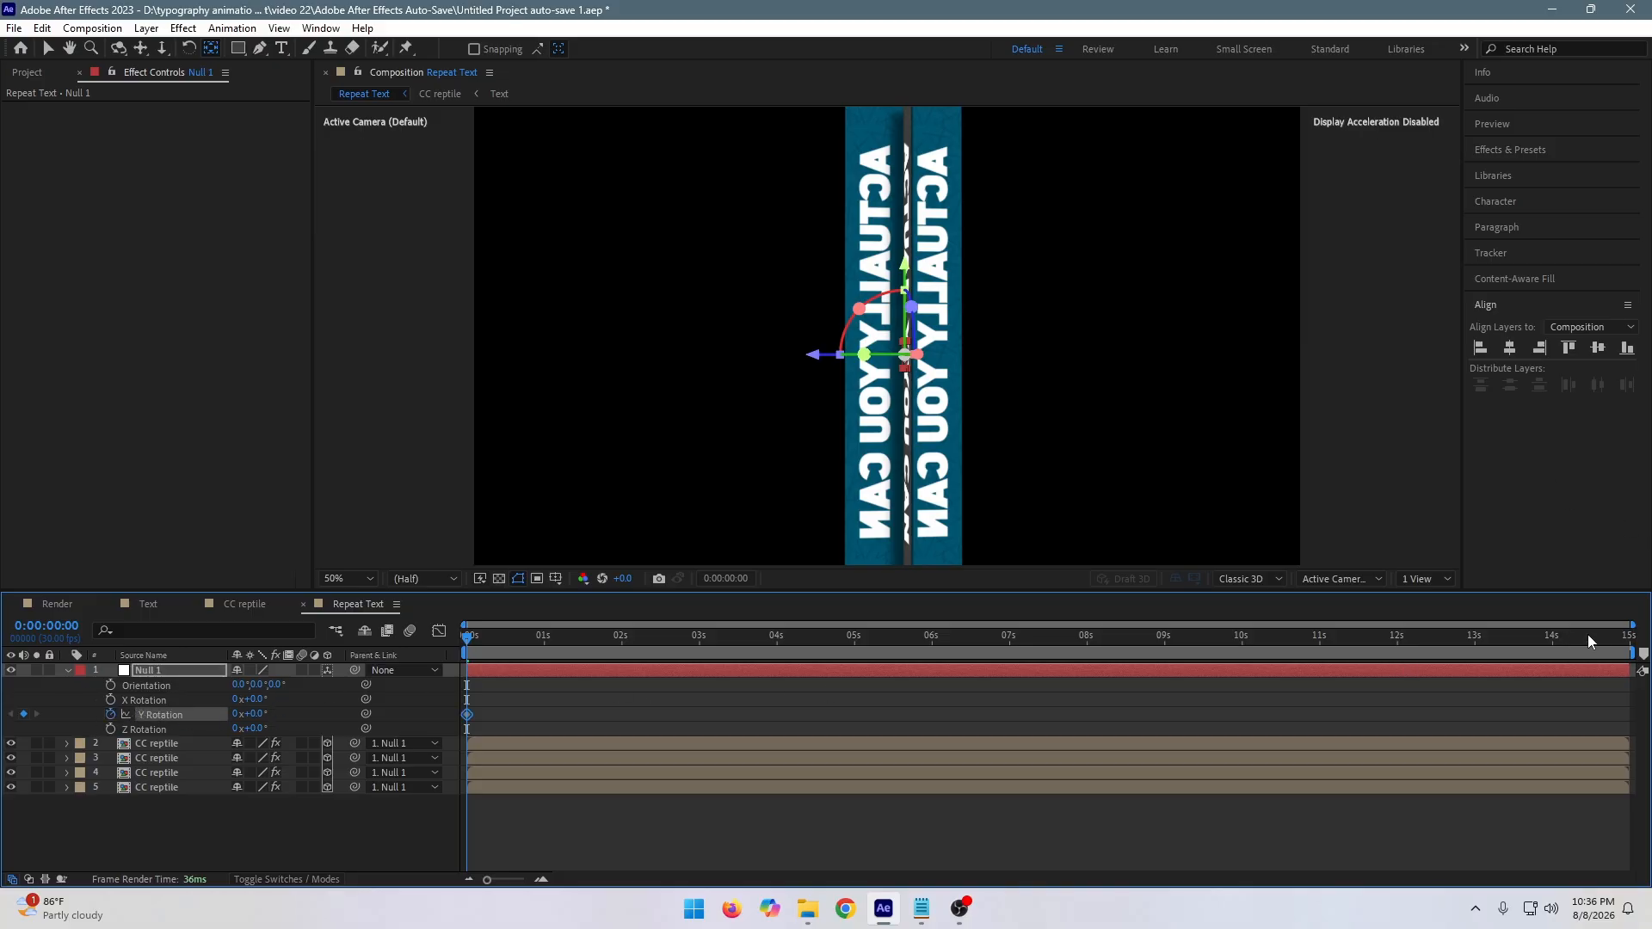
pyautogui.click(1639, 642)
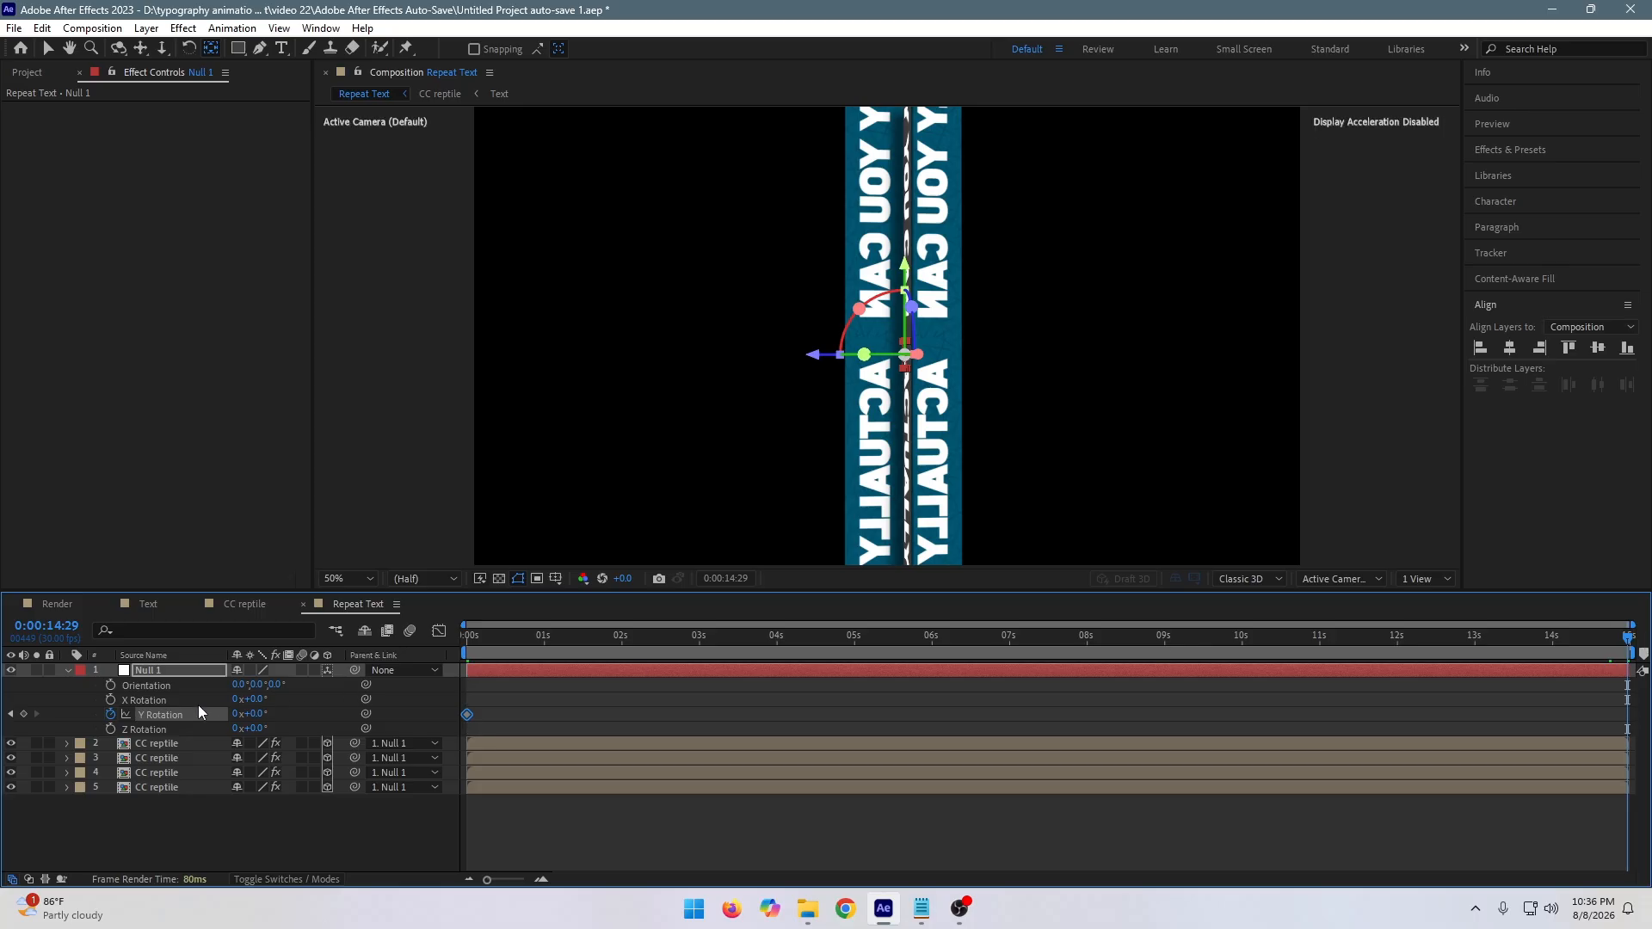
pyautogui.click(238, 715)
pyautogui.write('1')
pyautogui.press('Return')
# Add the Repeat Text composition as a layer in the empty Render composition.
pyautogui.click(54, 605)
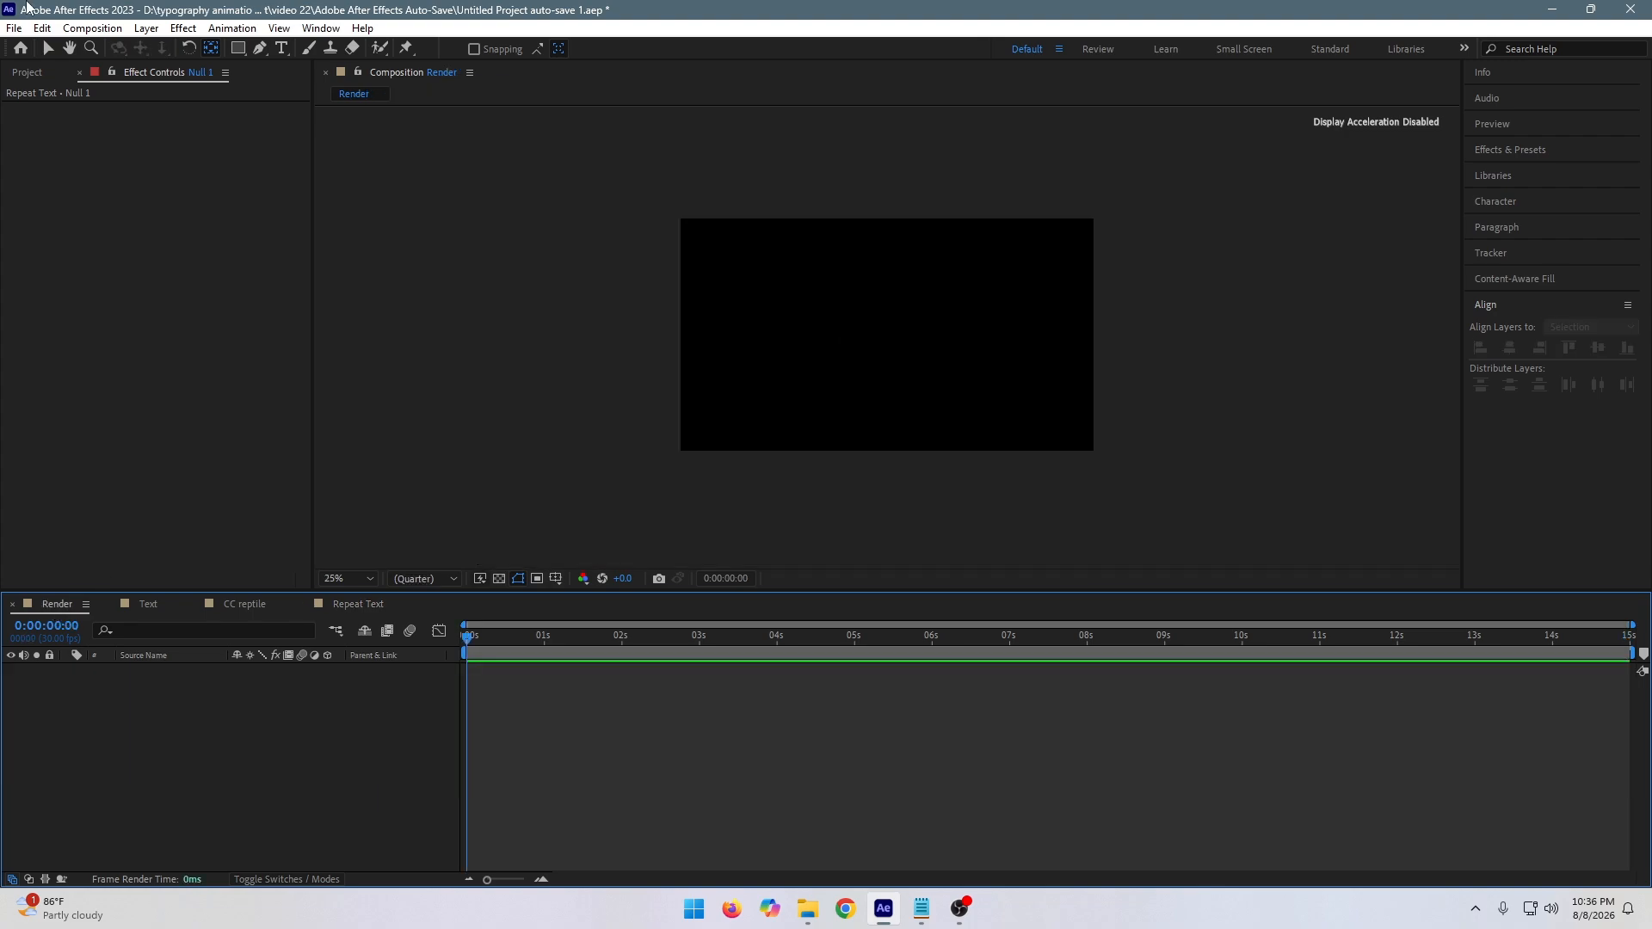
pyautogui.click(28, 73)
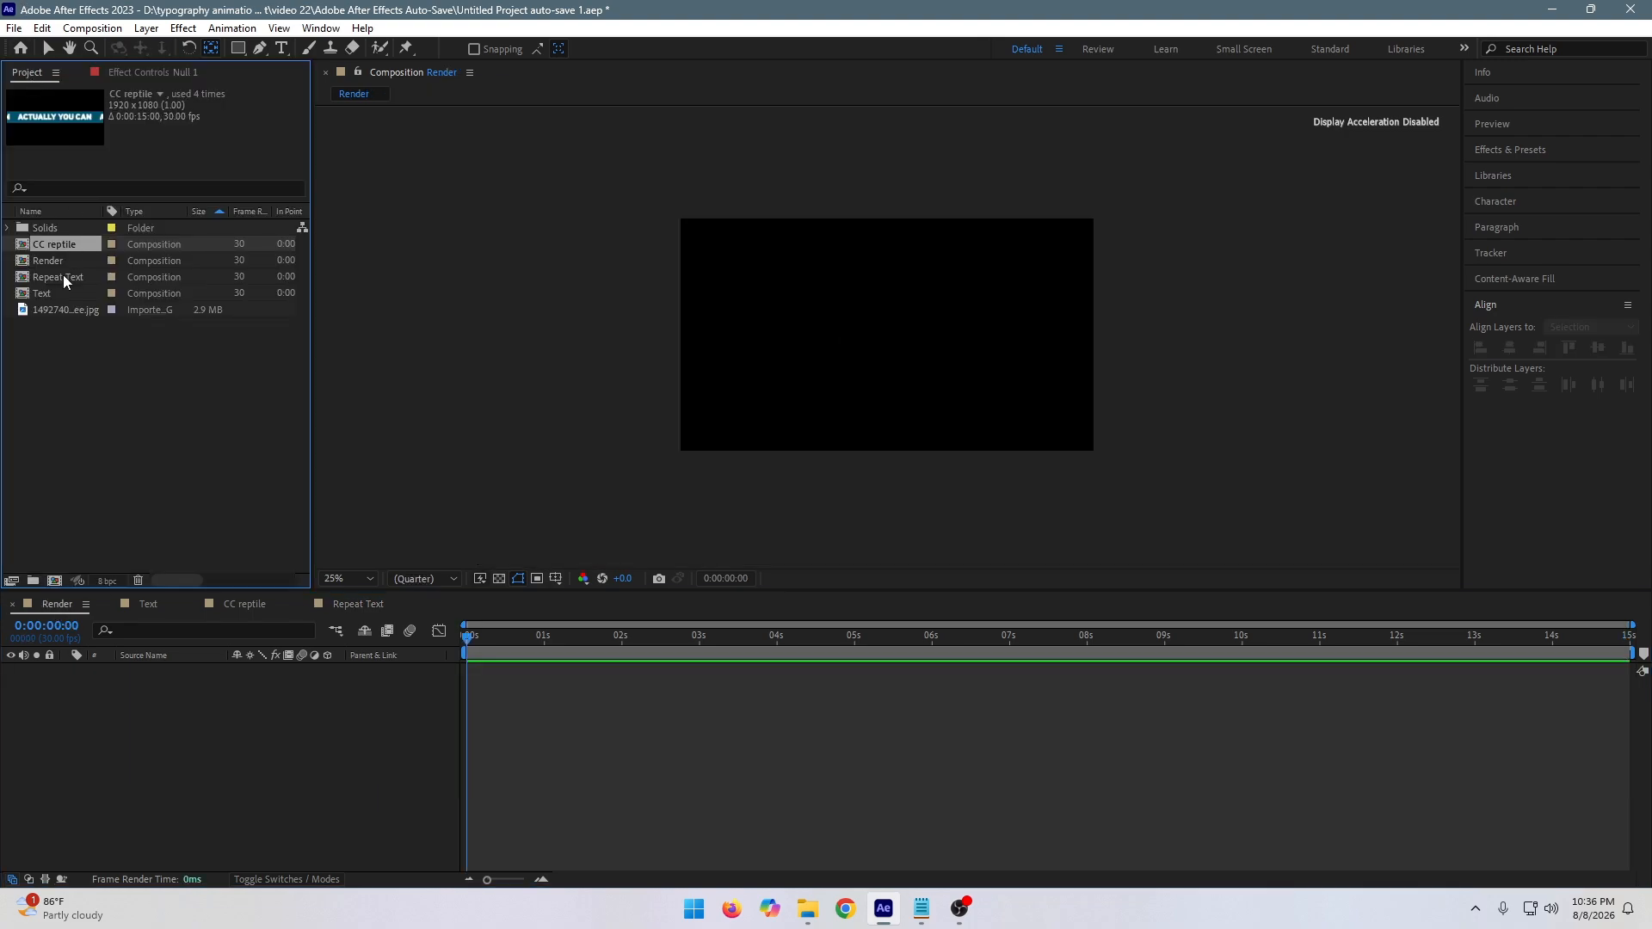
pyautogui.moveTo(64, 276); pyautogui.dragTo(137, 687)
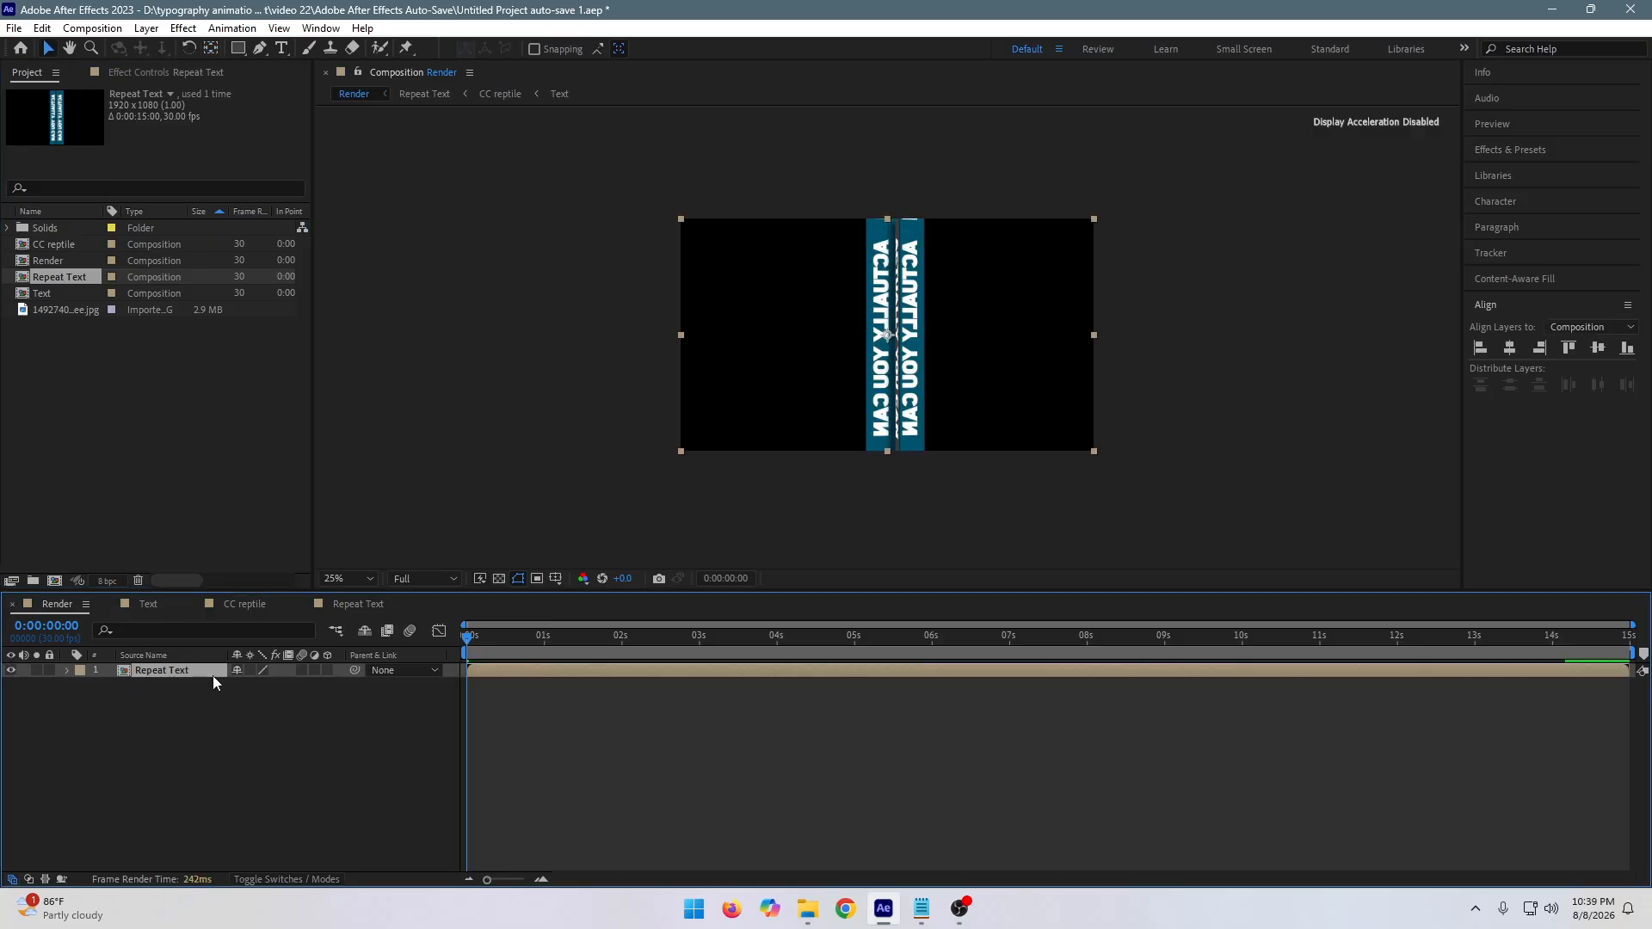
# Apply the CC Sphere effect to the Repeat Text layer and set its radius to 424.
pyautogui.hotkey('ctrl', 'space')
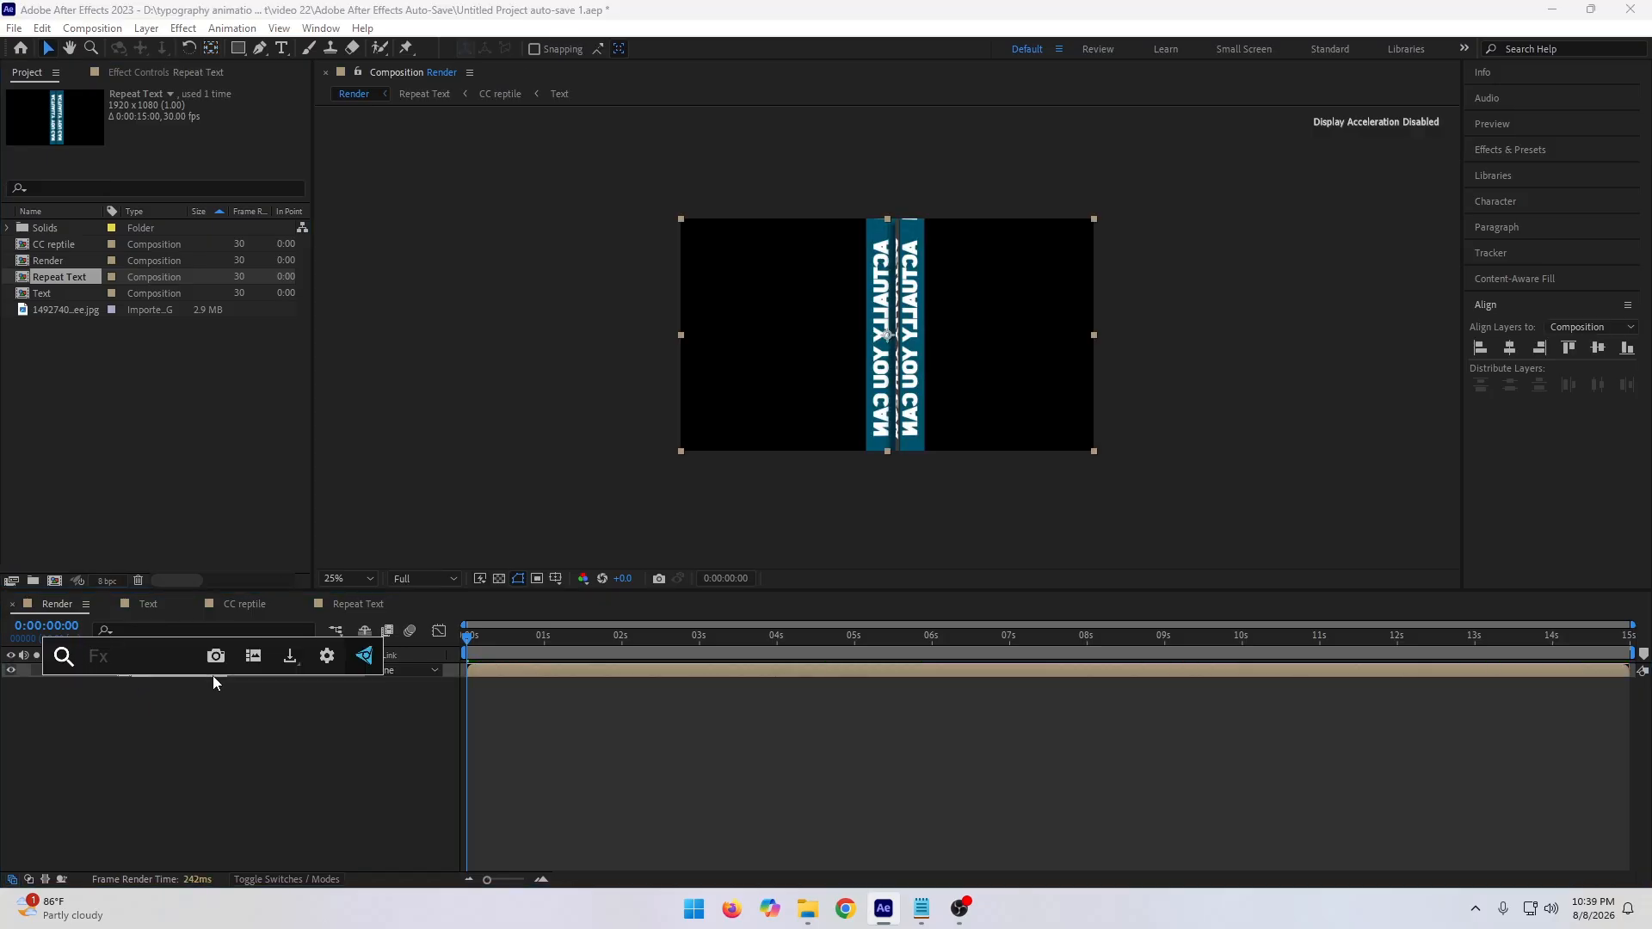
pyautogui.write('cc sp')
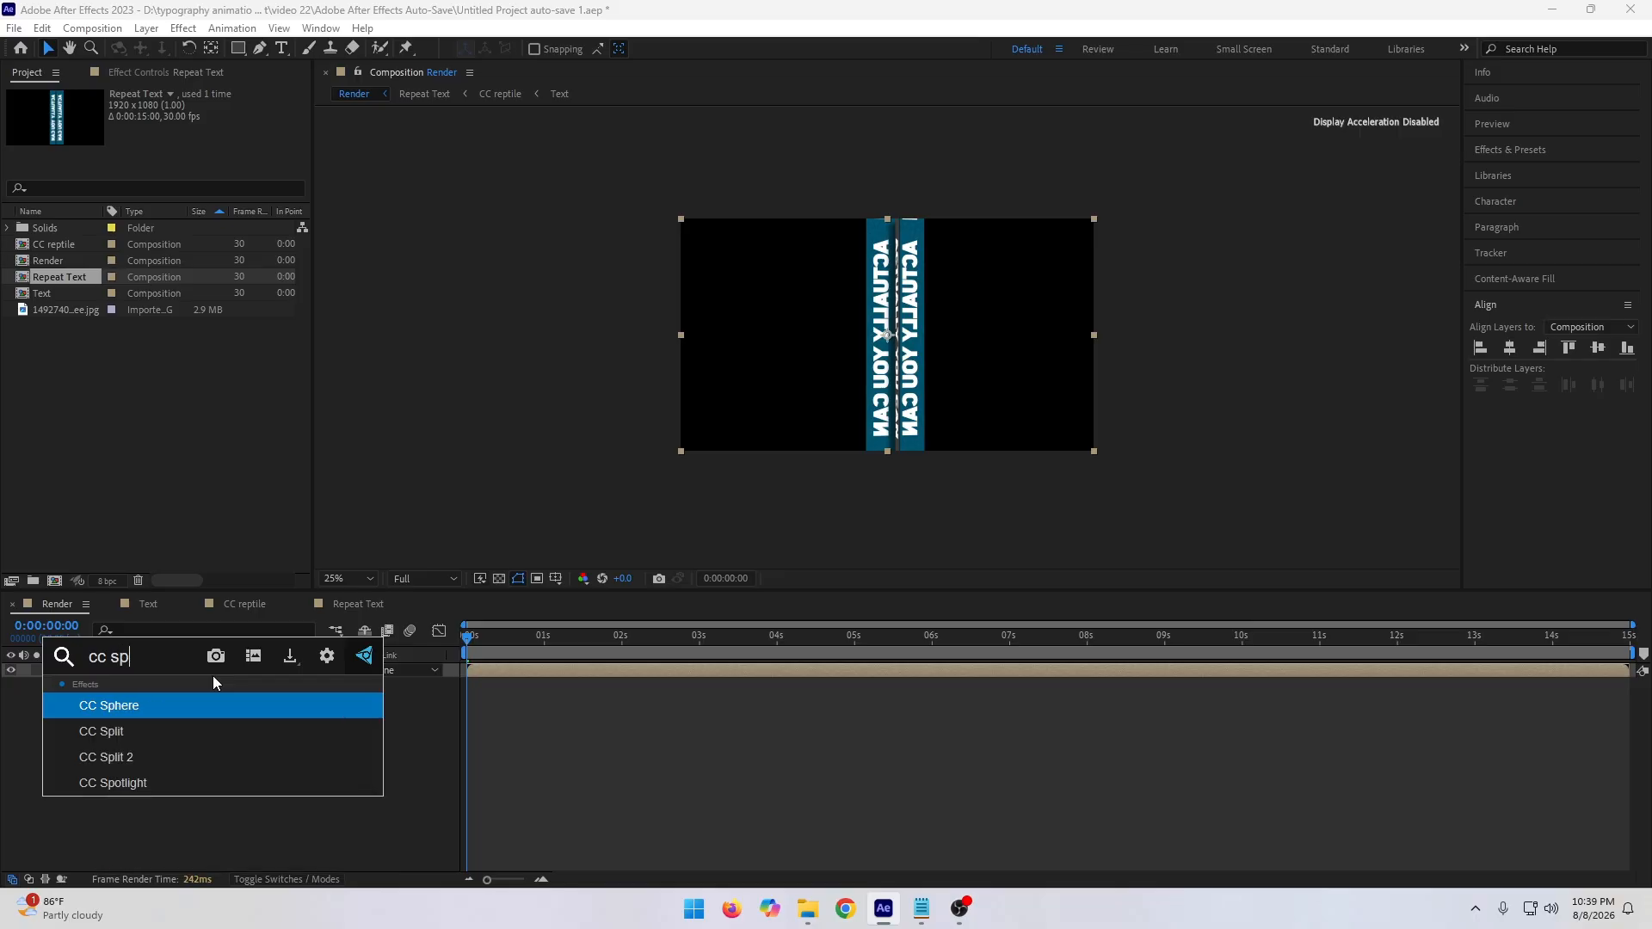
pyautogui.press('Return')
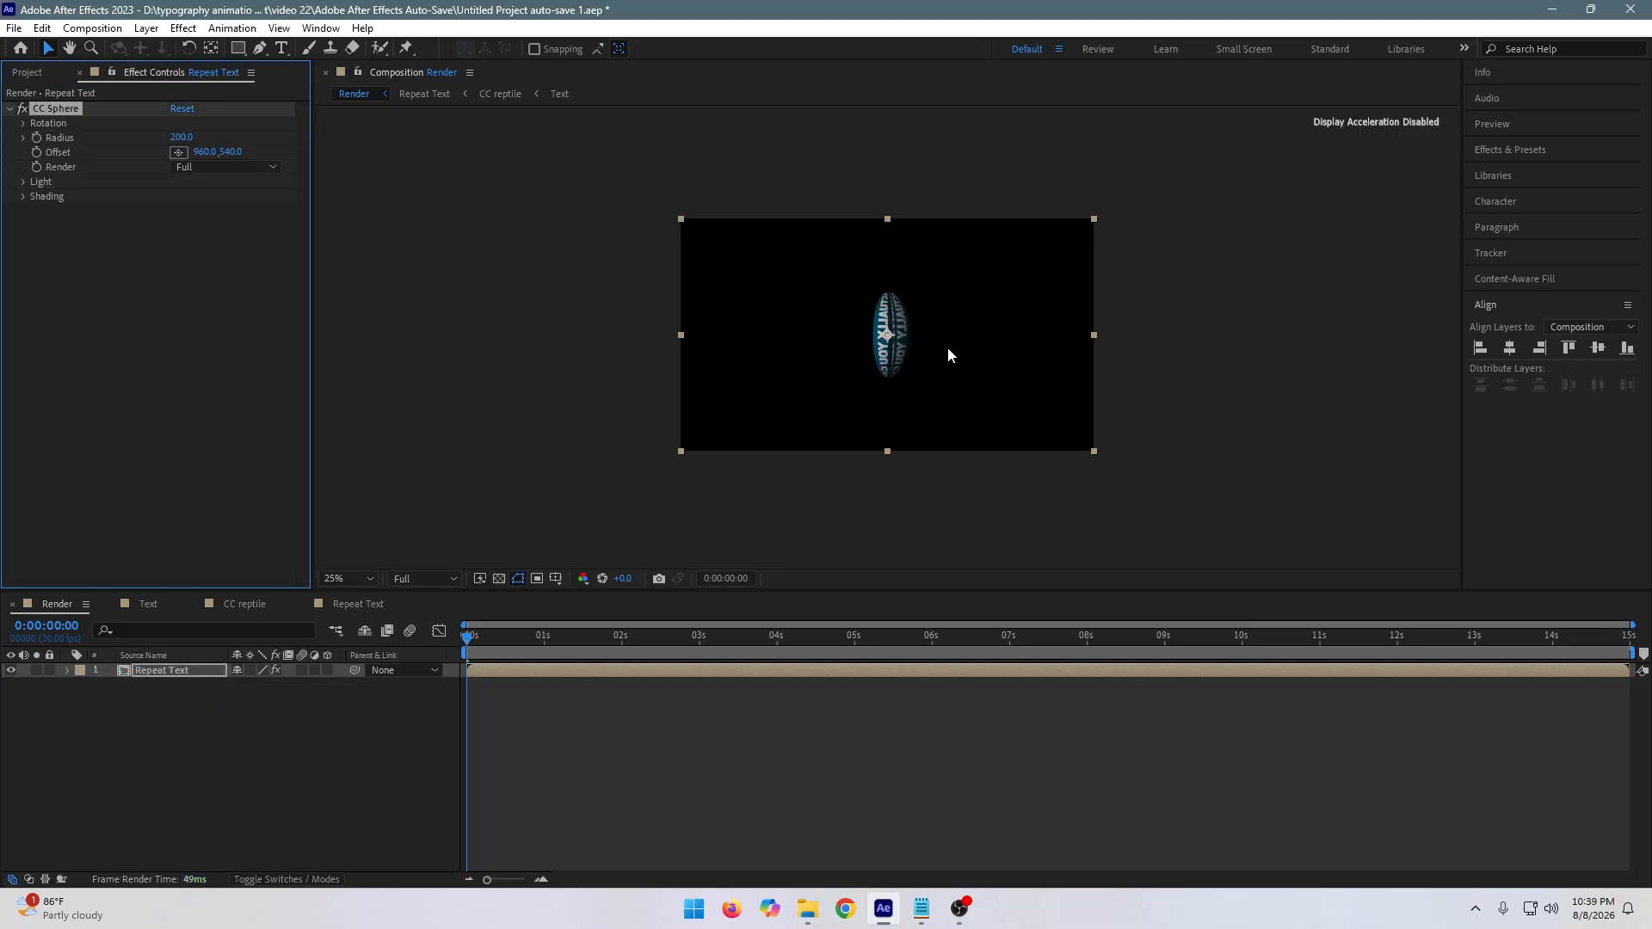
pyautogui.press('.')
pyautogui.press('.')
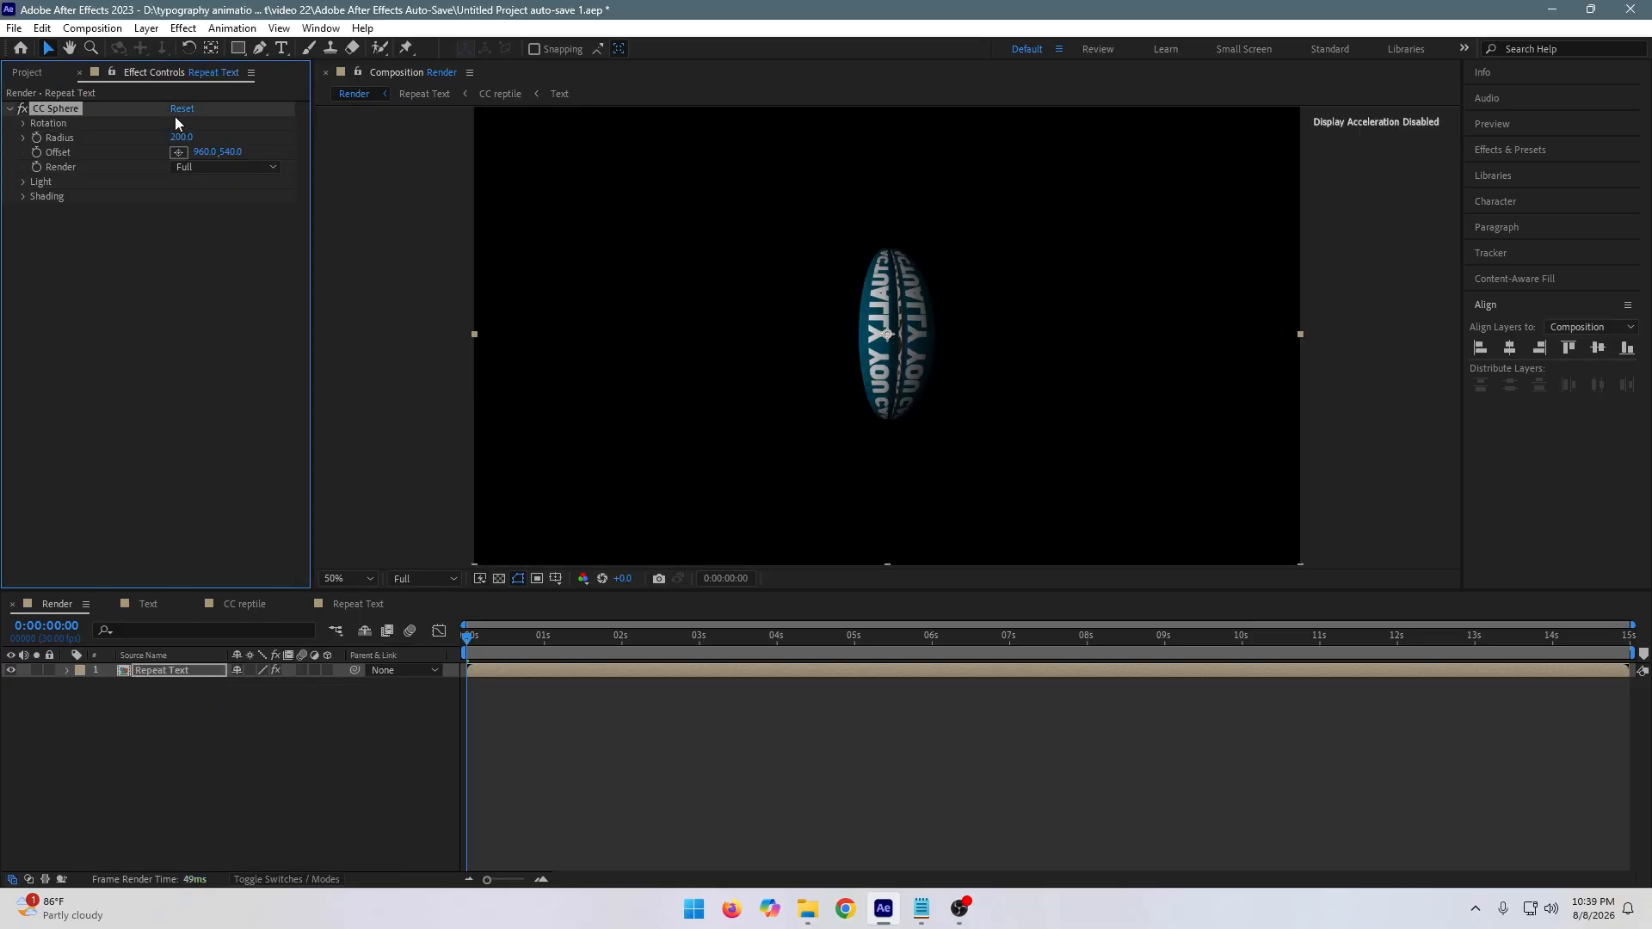
pyautogui.moveTo(187, 136); pyautogui.dragTo(389, 152)
pyautogui.press(',')
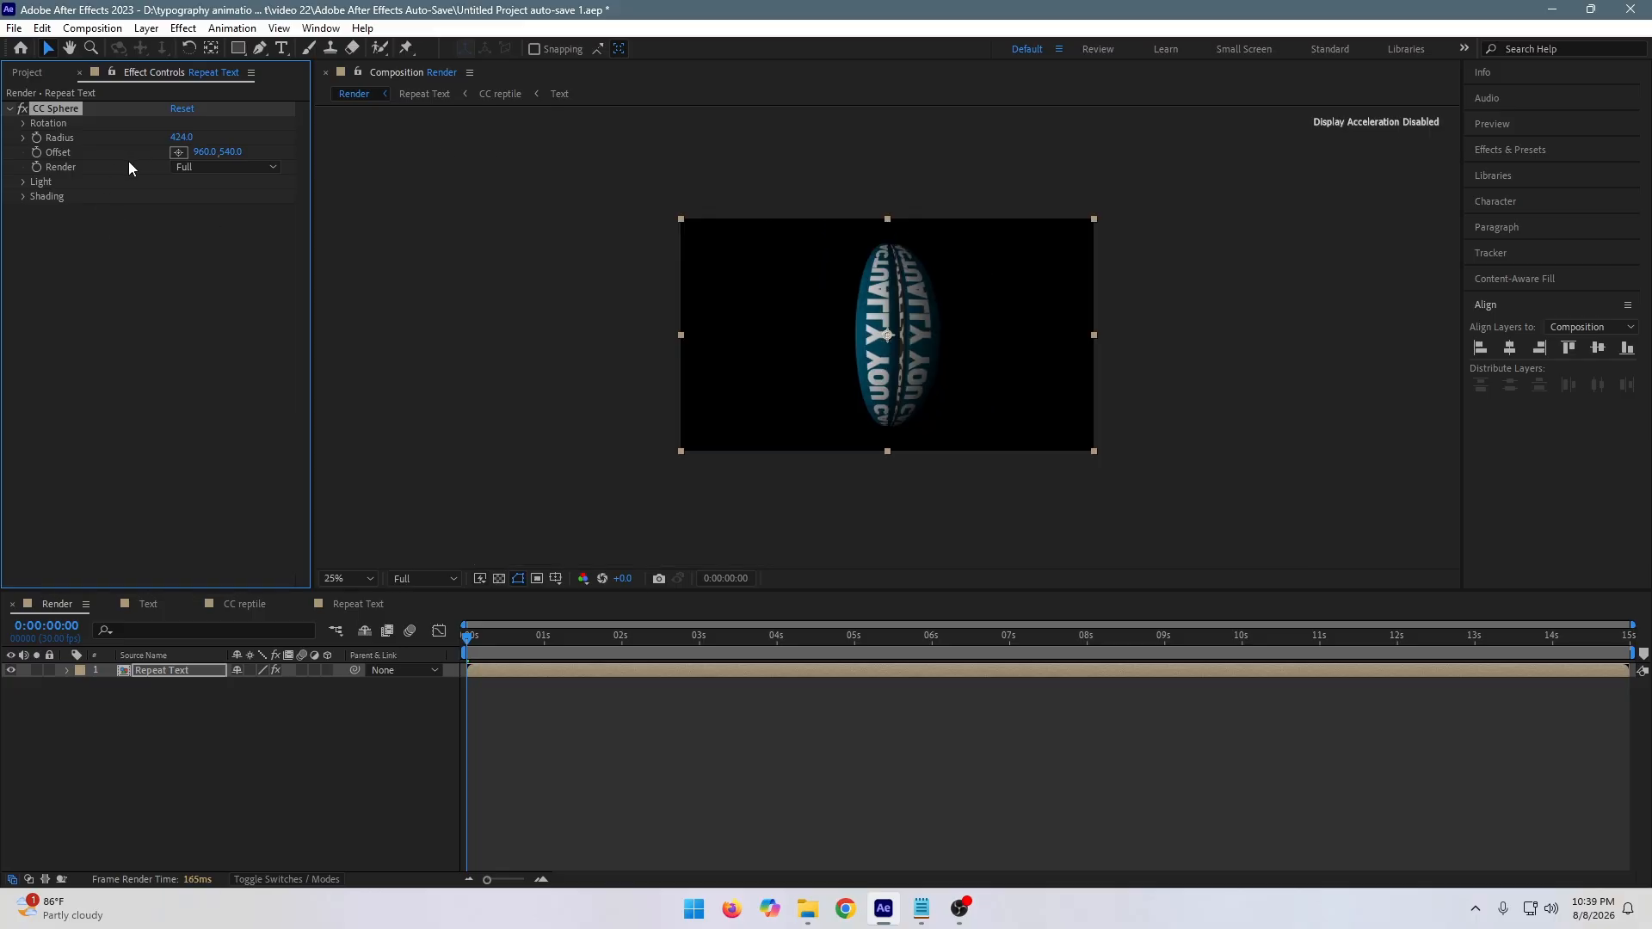
# Brighten the sphere's lighting by setting Light Intensity to 117 and Light Height to 95.
pyautogui.click(26, 182)
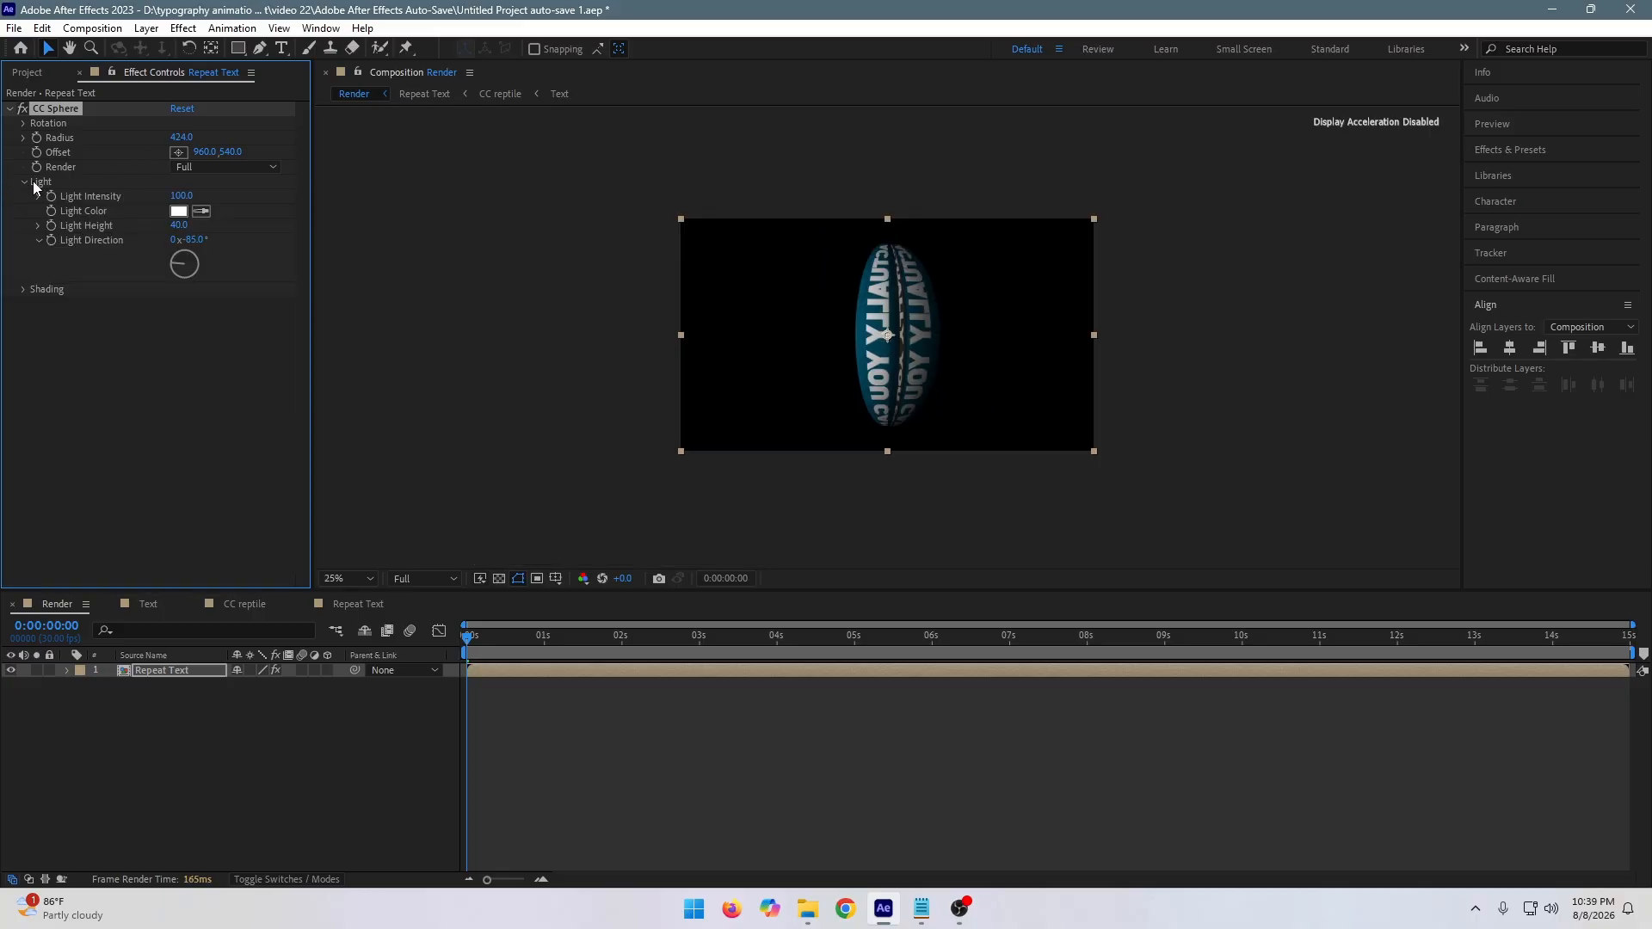
pyautogui.moveTo(205, 225); pyautogui.dragTo(195, 192)
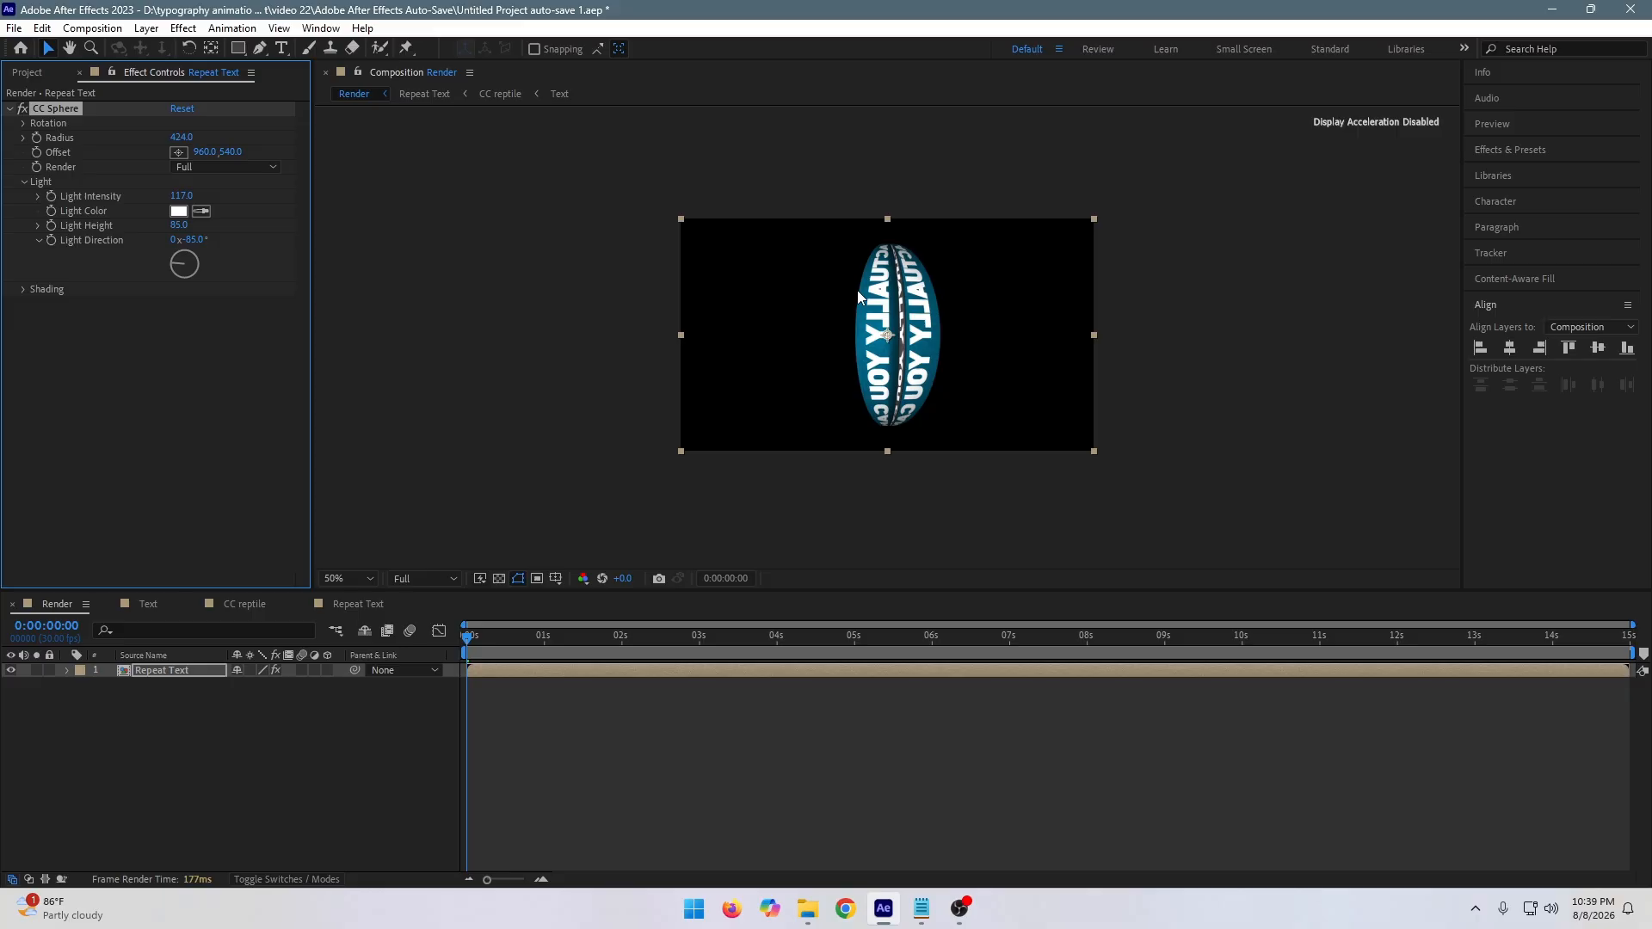
pyautogui.press('.')
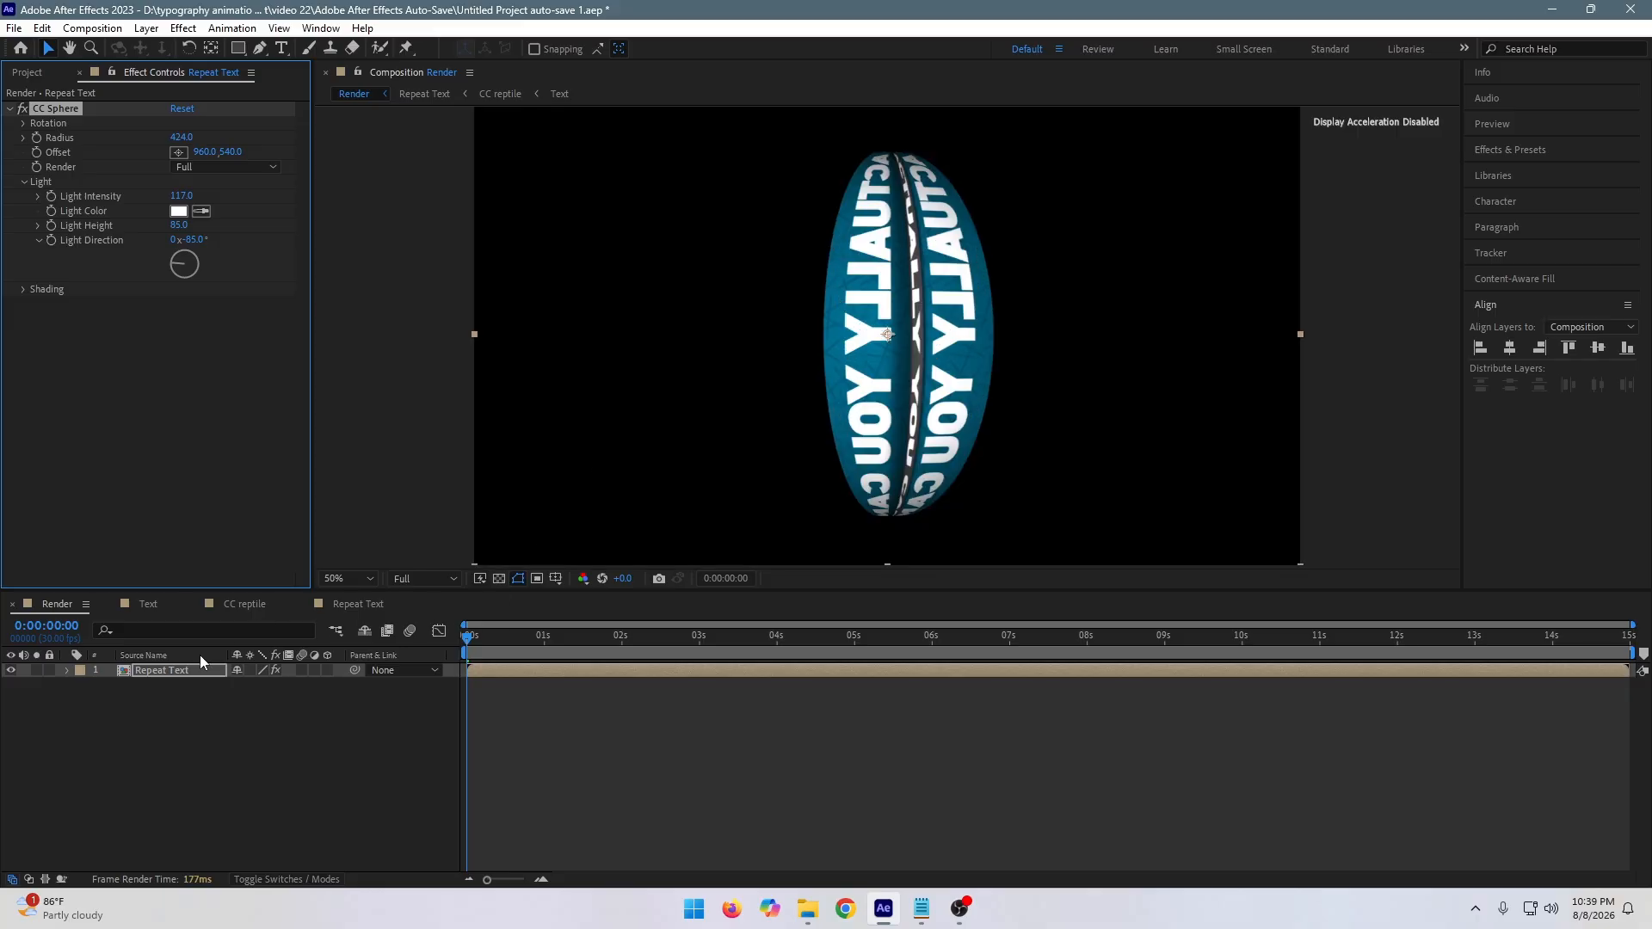
# Enable Collapse Transformations on the Repeat Text layer and rotate the layer to 22°.
pyautogui.click(250, 670)
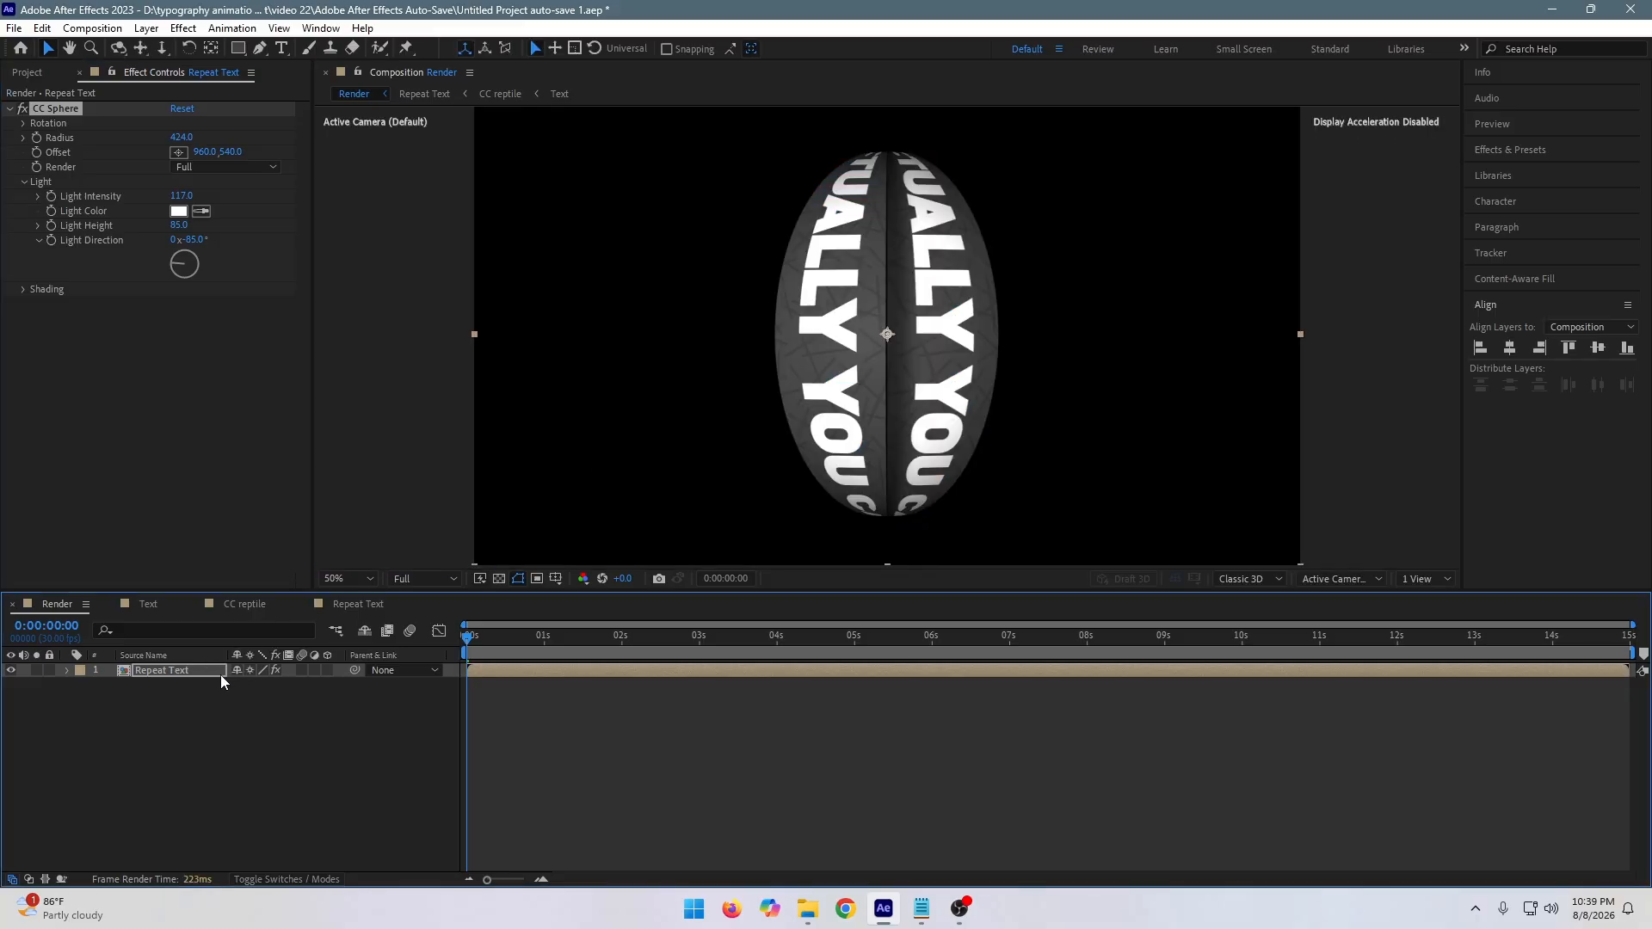
pyautogui.click(167, 677)
pyautogui.press('r')
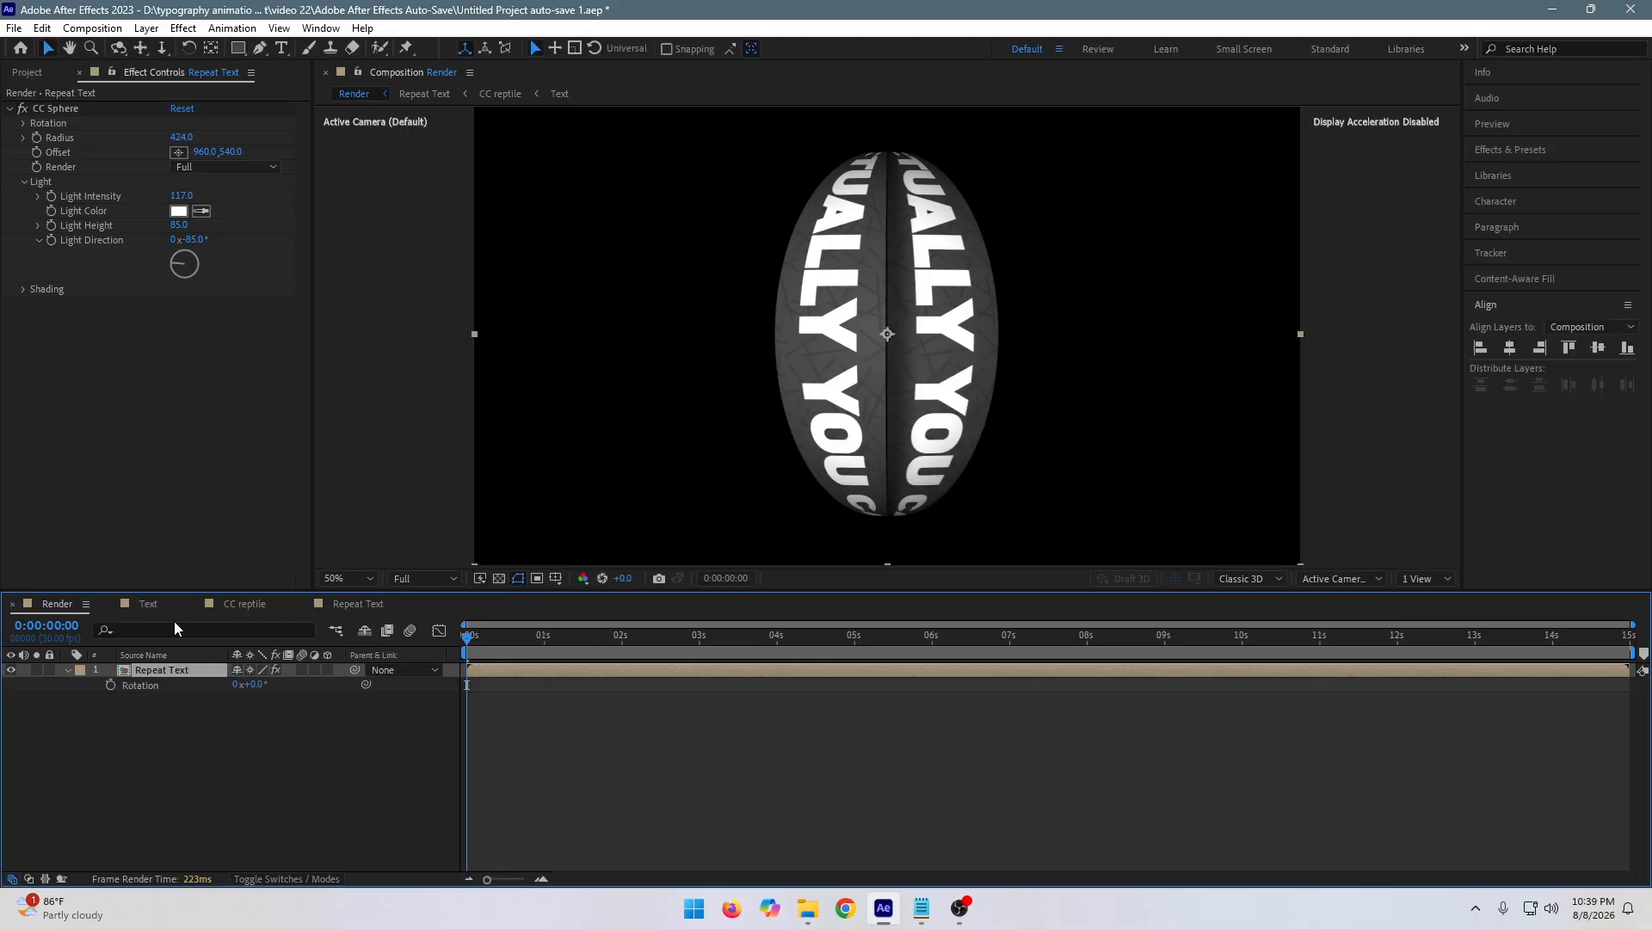
pyautogui.moveTo(267, 686); pyautogui.dragTo(272, 681)
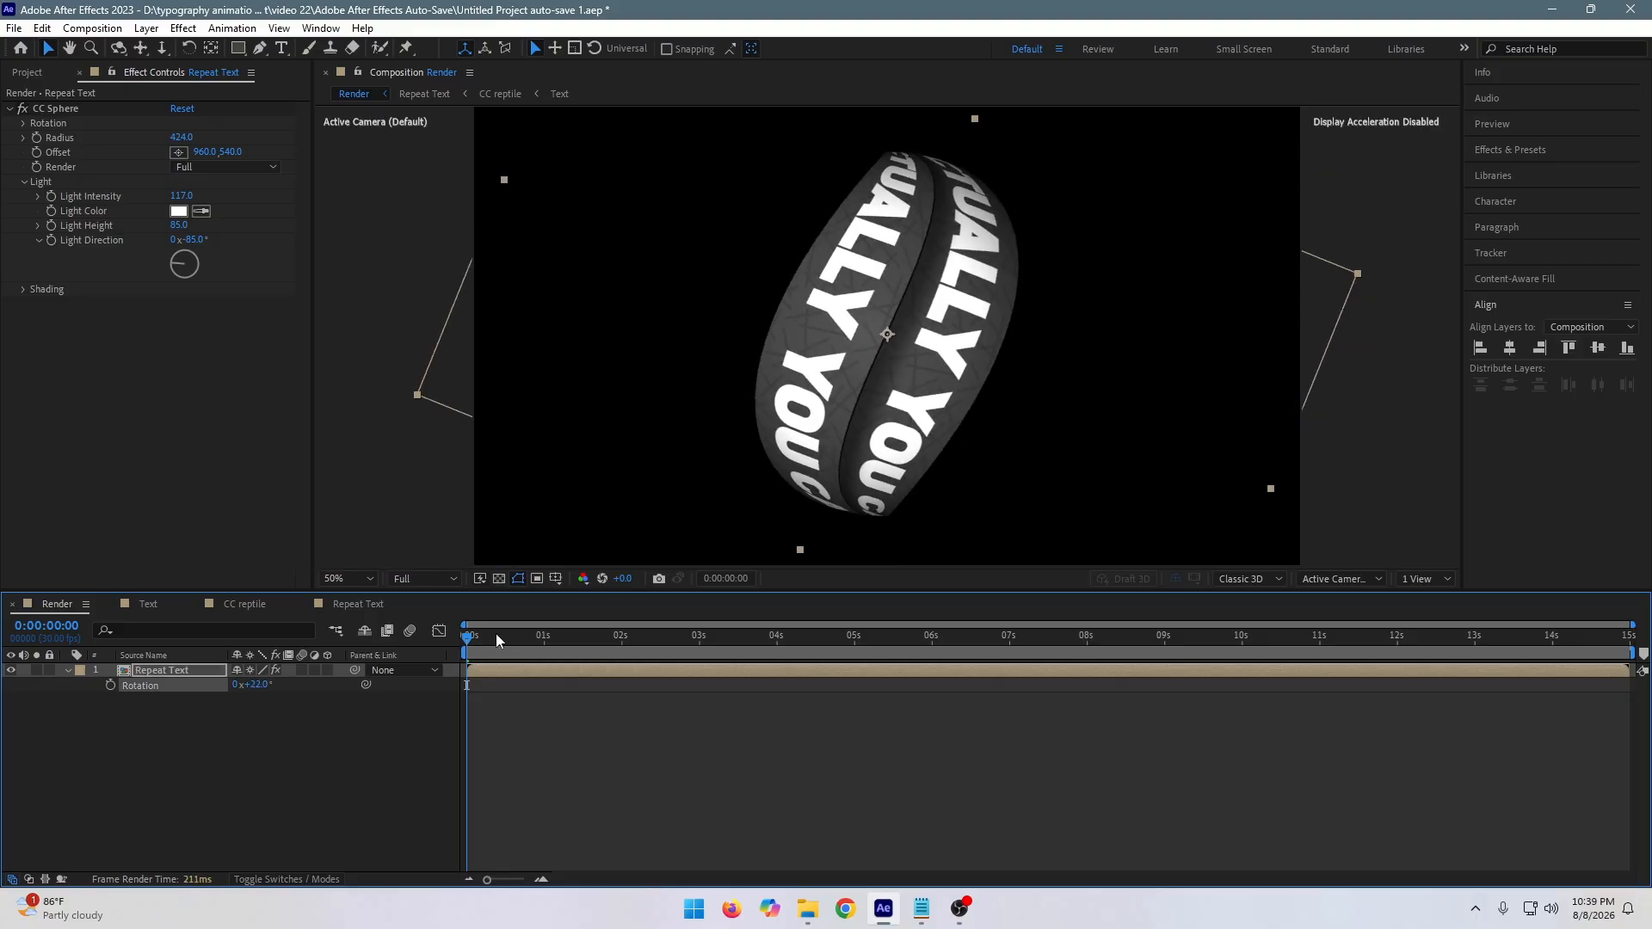
# Preview the Render composition at half resolution and set the Repeat Text layer's rotation to 27°.
pyautogui.click(479, 634)
pyautogui.click(426, 584)
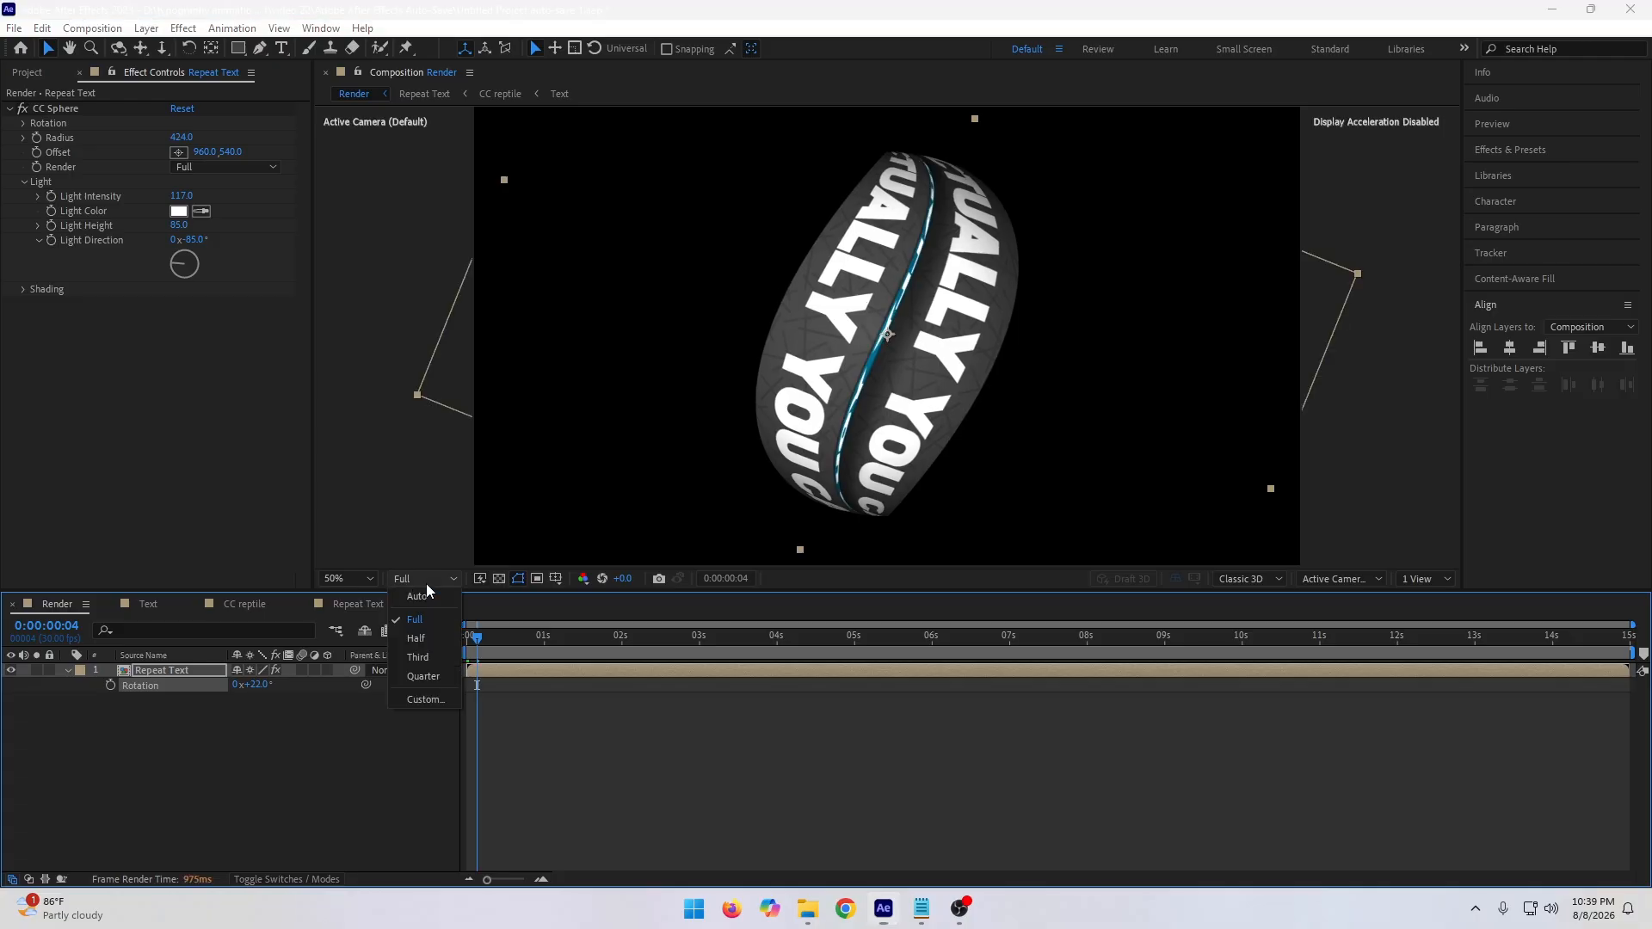
pyautogui.click(417, 638)
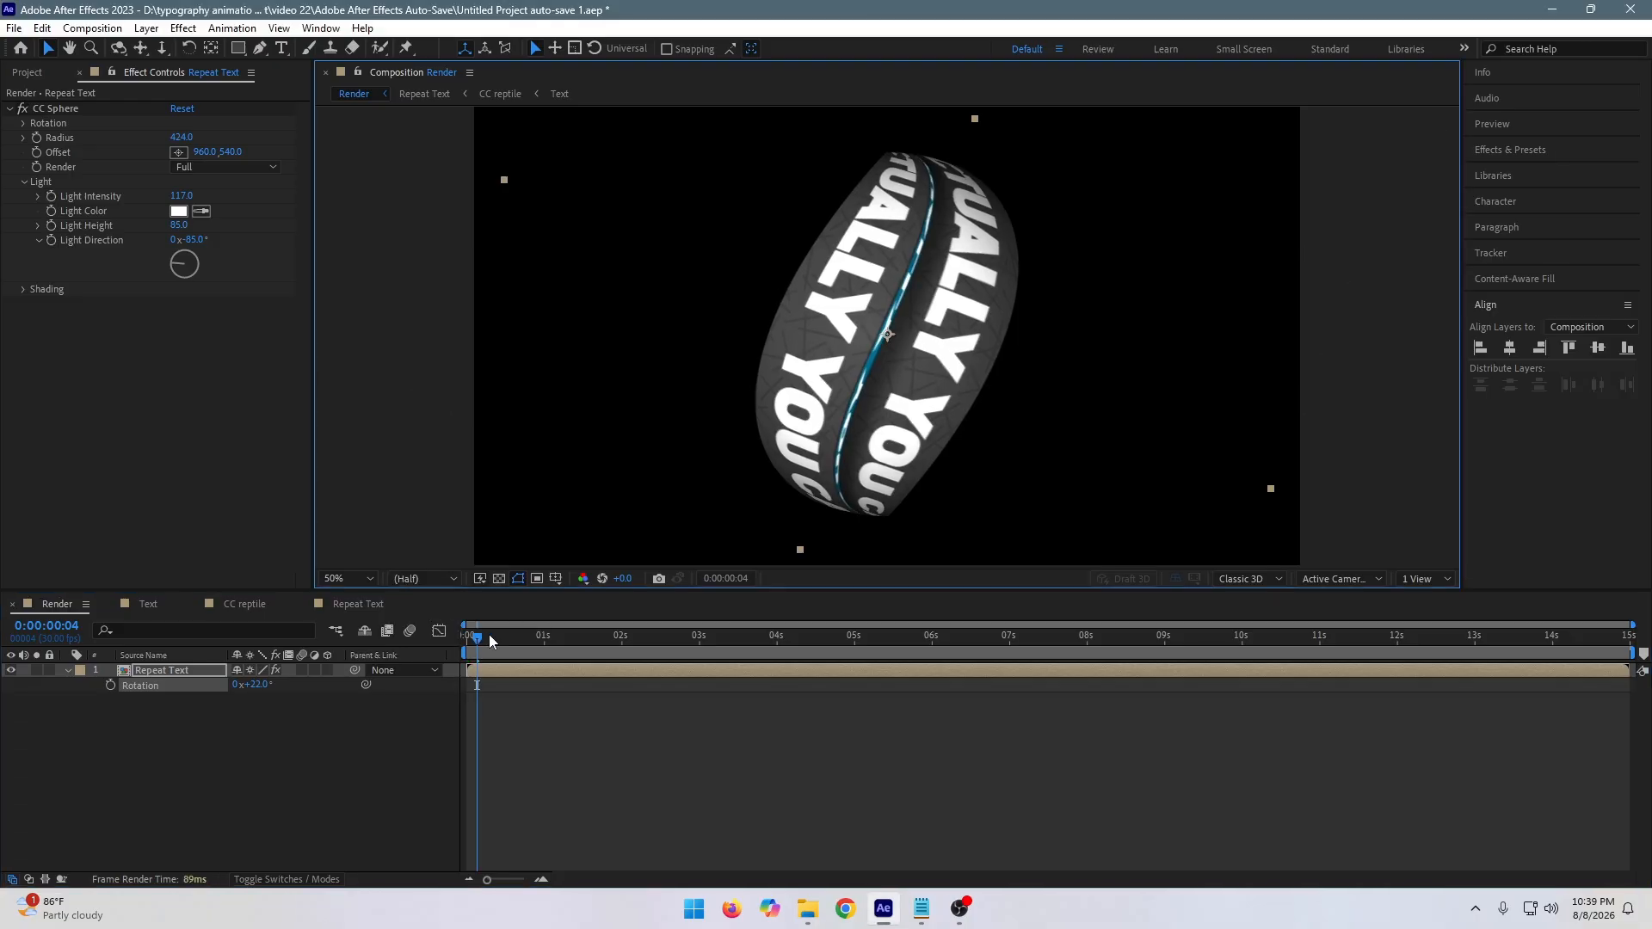
pyautogui.press('space')
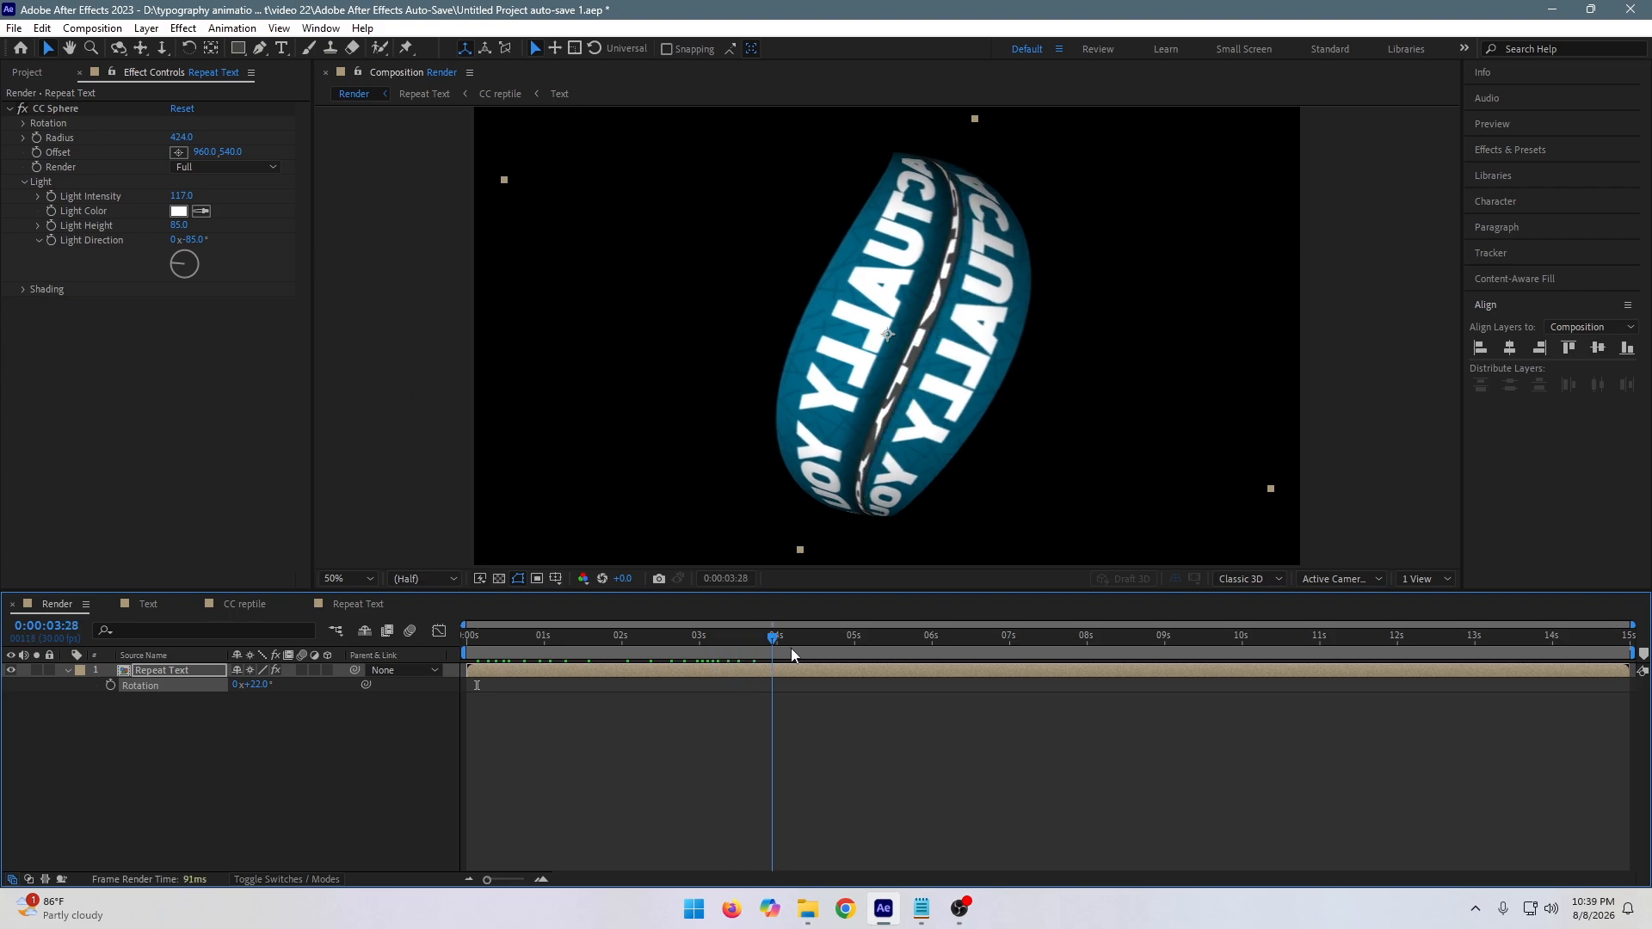
pyautogui.click(925, 688)
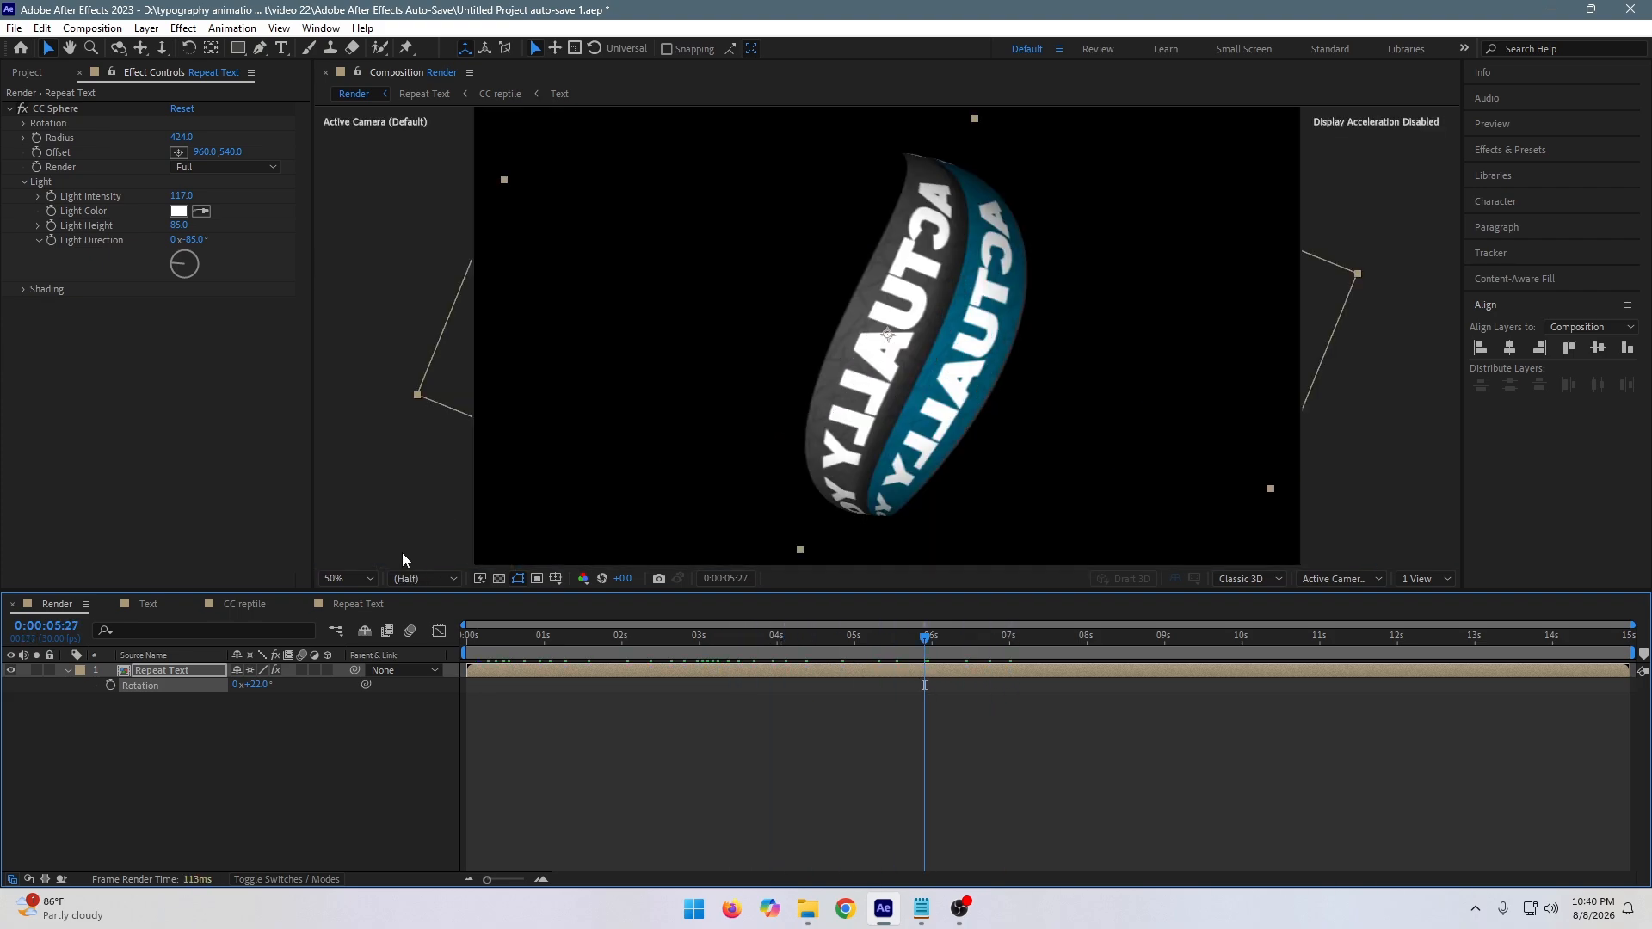
pyautogui.moveTo(266, 690)
pyautogui.mouseDown()
pyautogui.moveTo(289, 687)
pyautogui.moveTo(266, 686)
pyautogui.mouseUp()
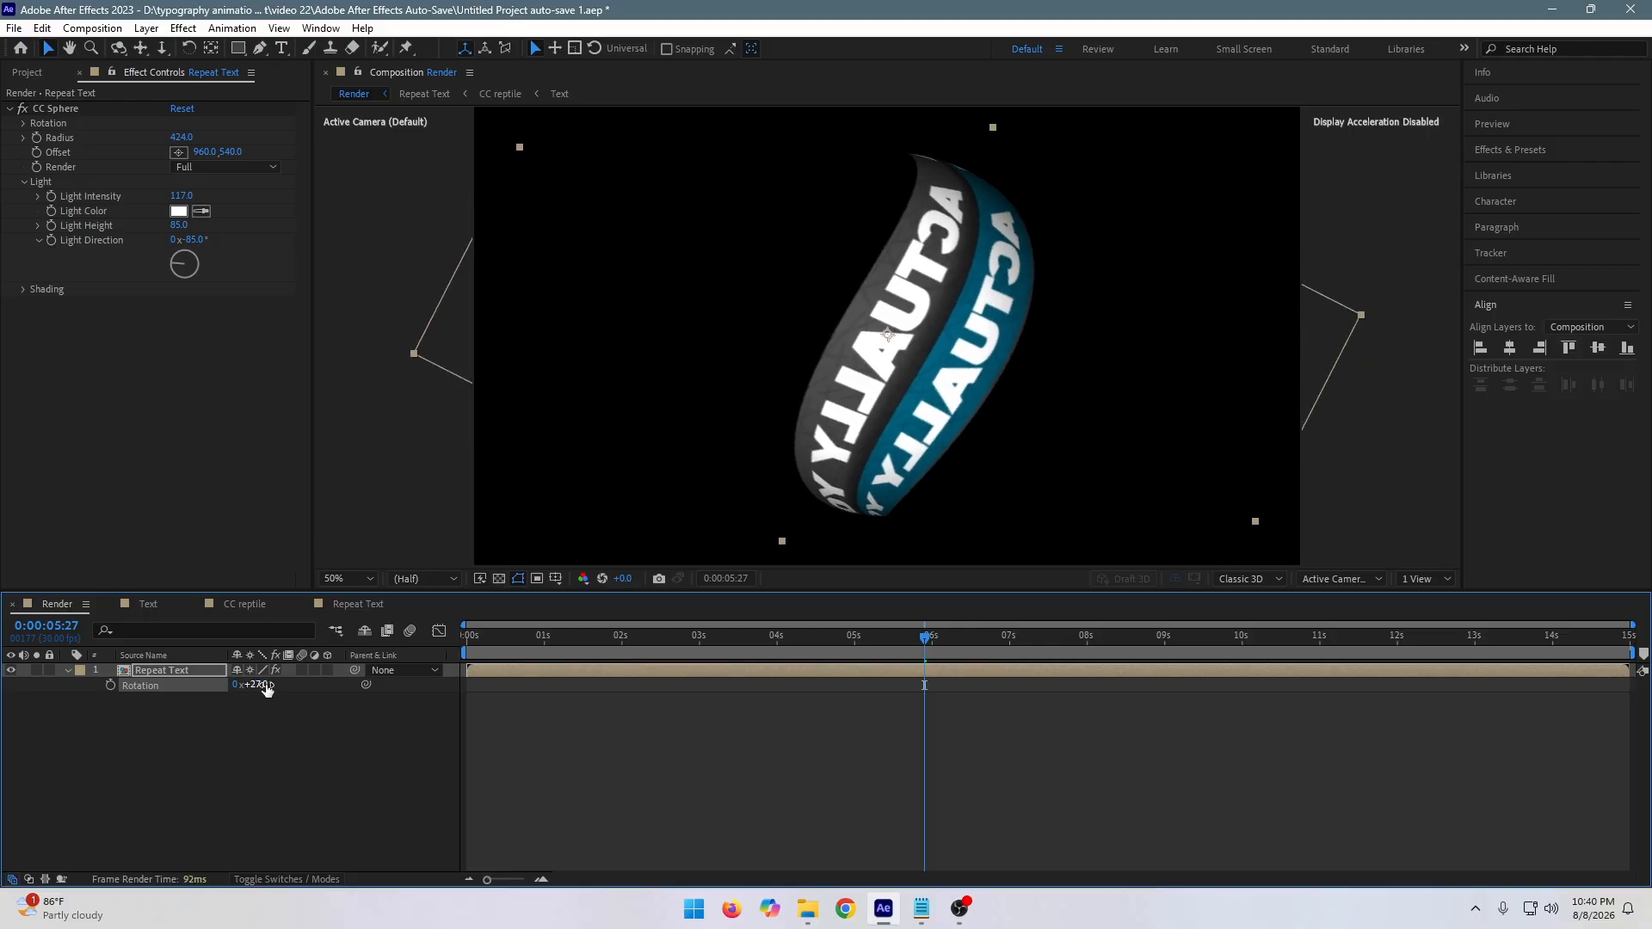
# Duplicate the Repeat Text layer, placing the copy at X position 694 and scaling it to 88%.
pyautogui.click(159, 670)
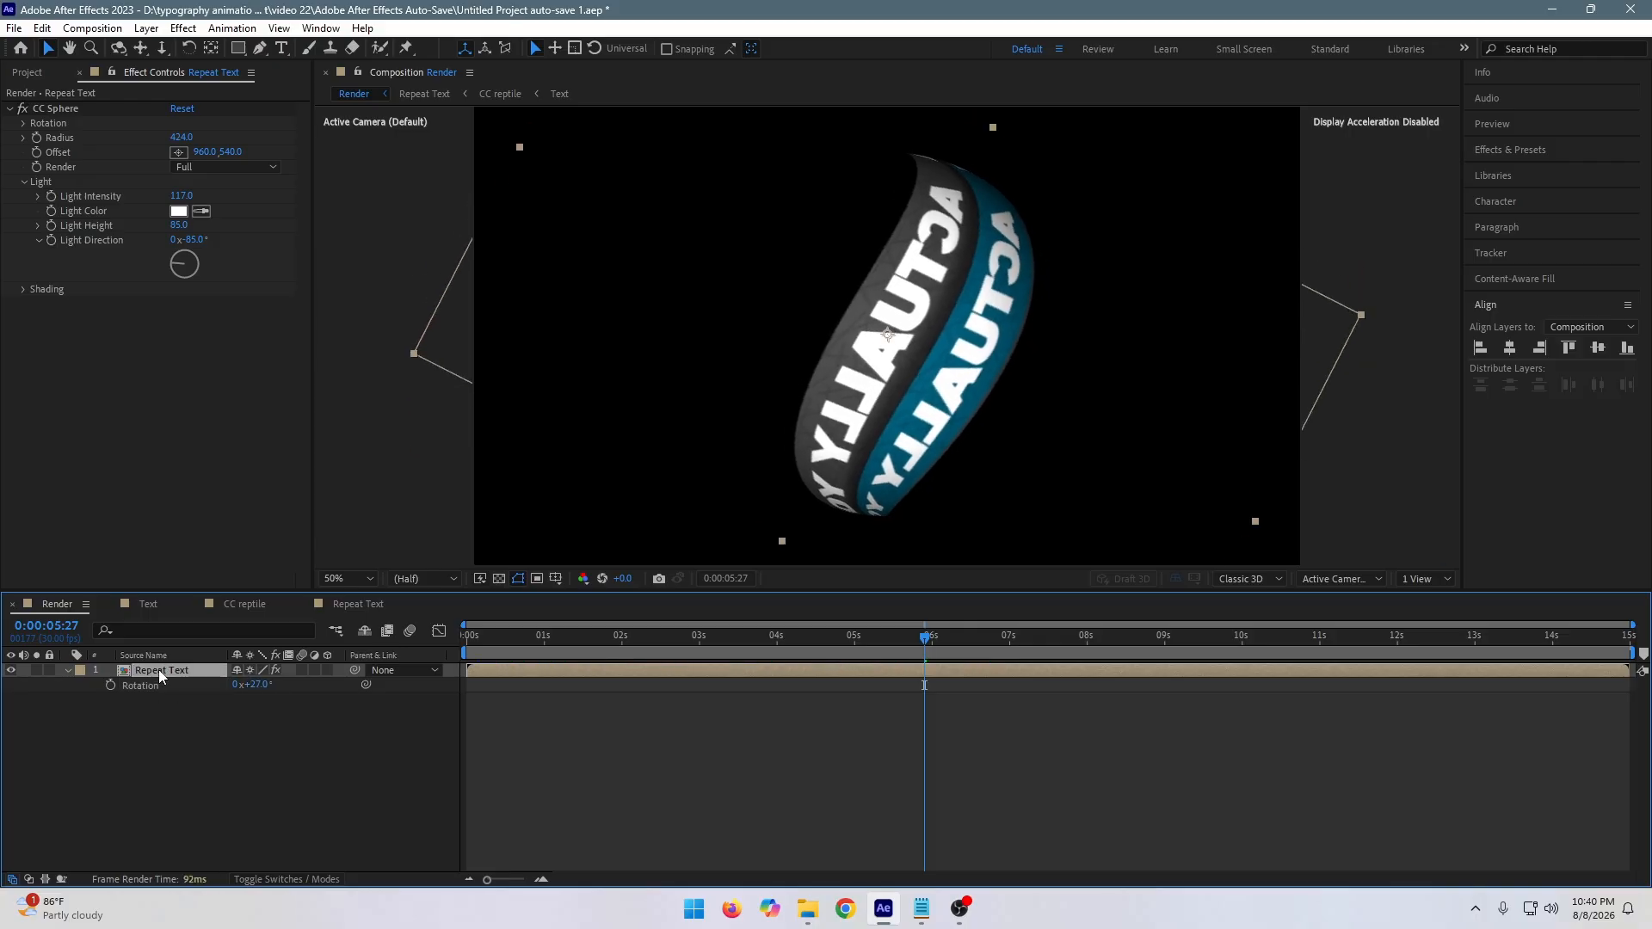
pyautogui.hotkey('ctrl', 'd')
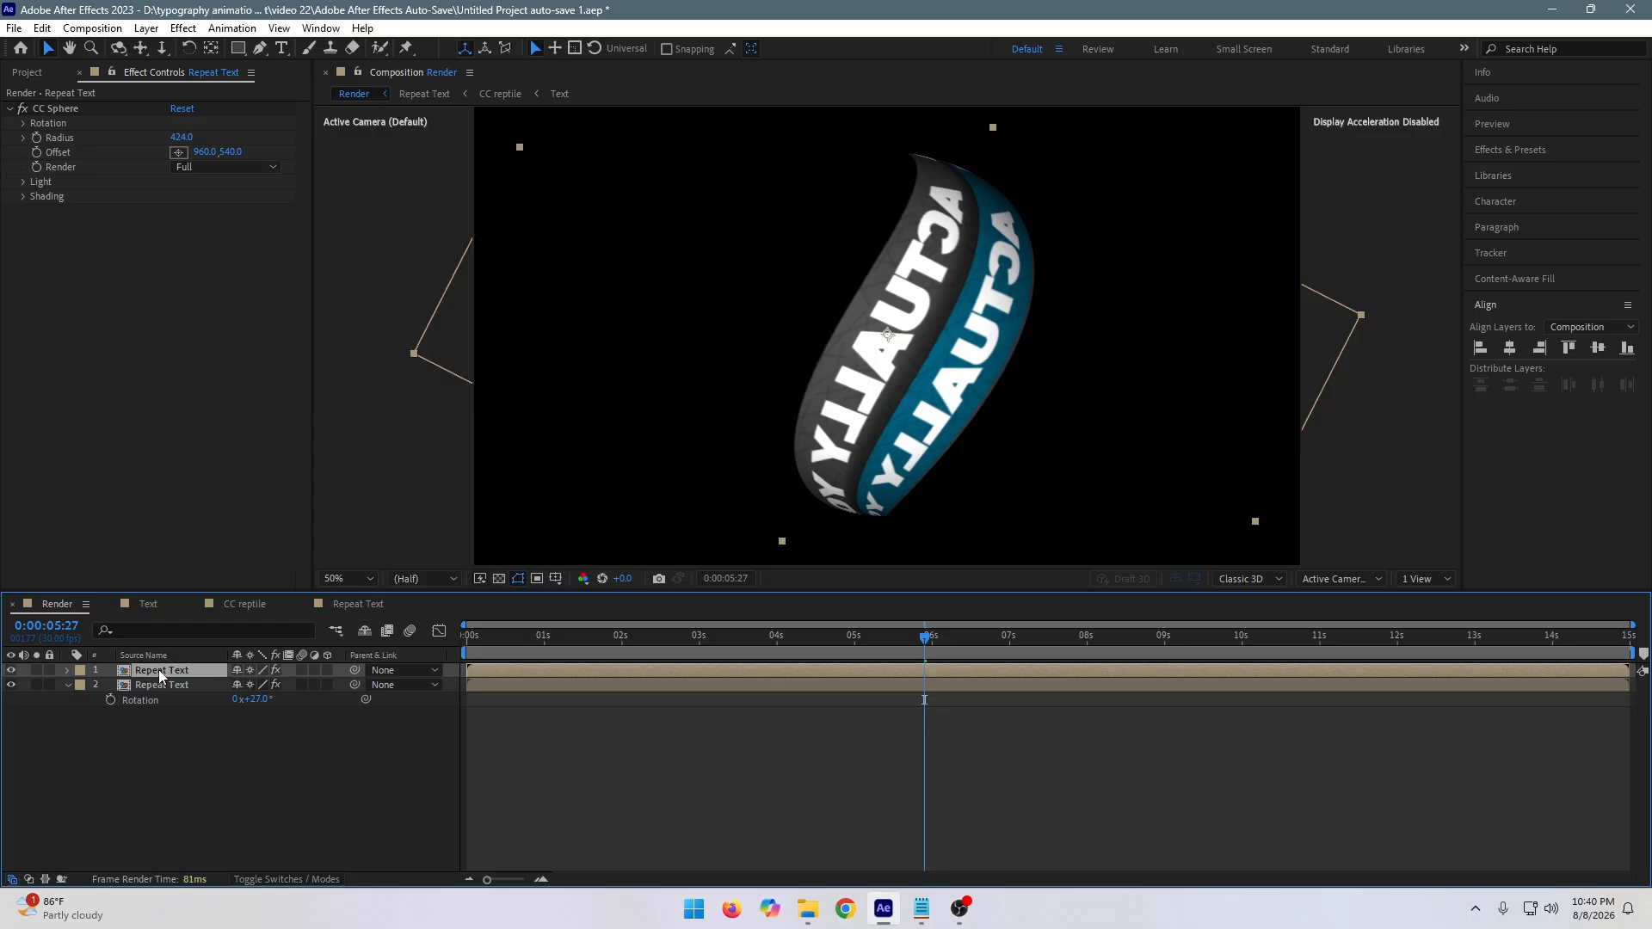
pyautogui.press('p')
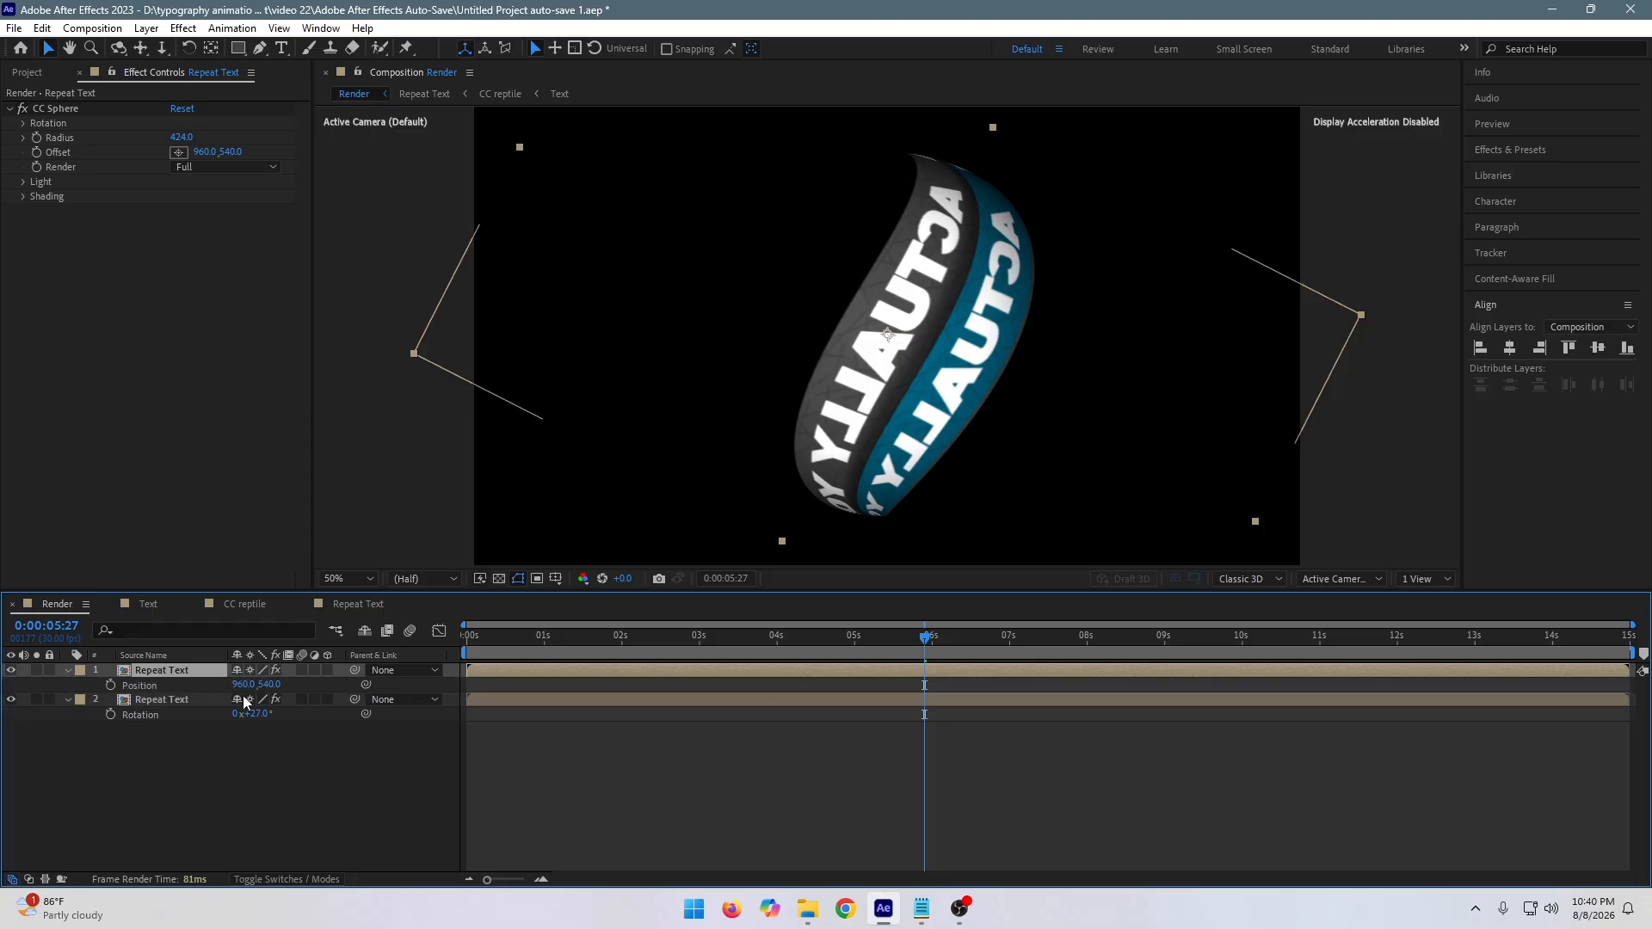
pyautogui.moveTo(245, 685); pyautogui.dragTo(66, 734)
pyautogui.click(66, 734)
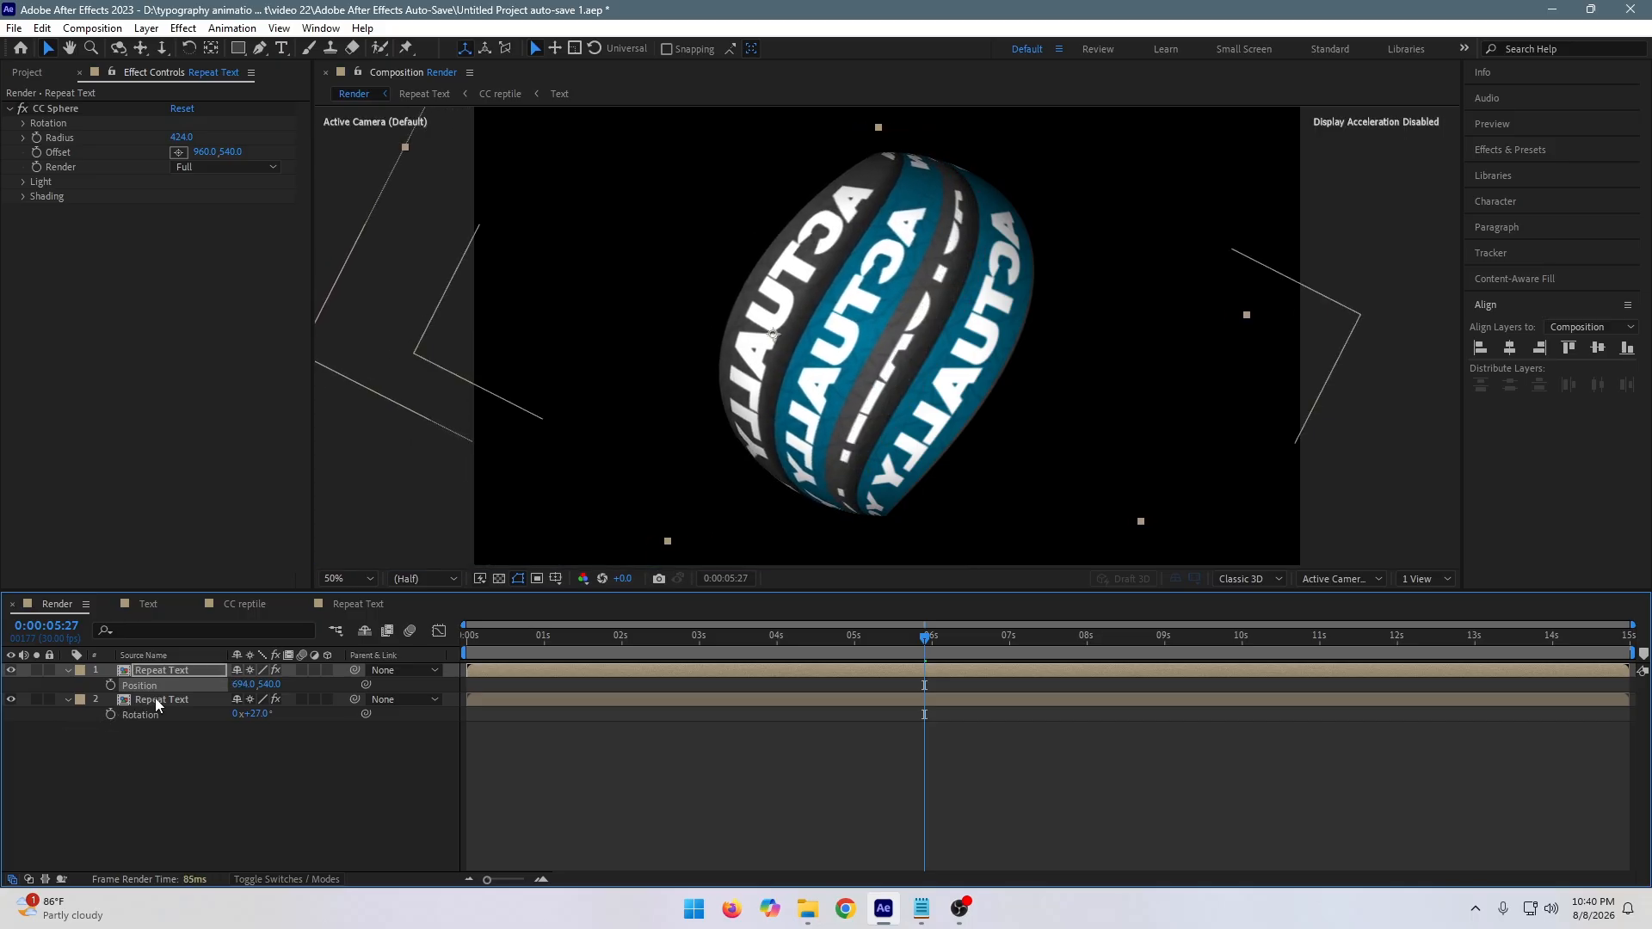
pyautogui.press('s')
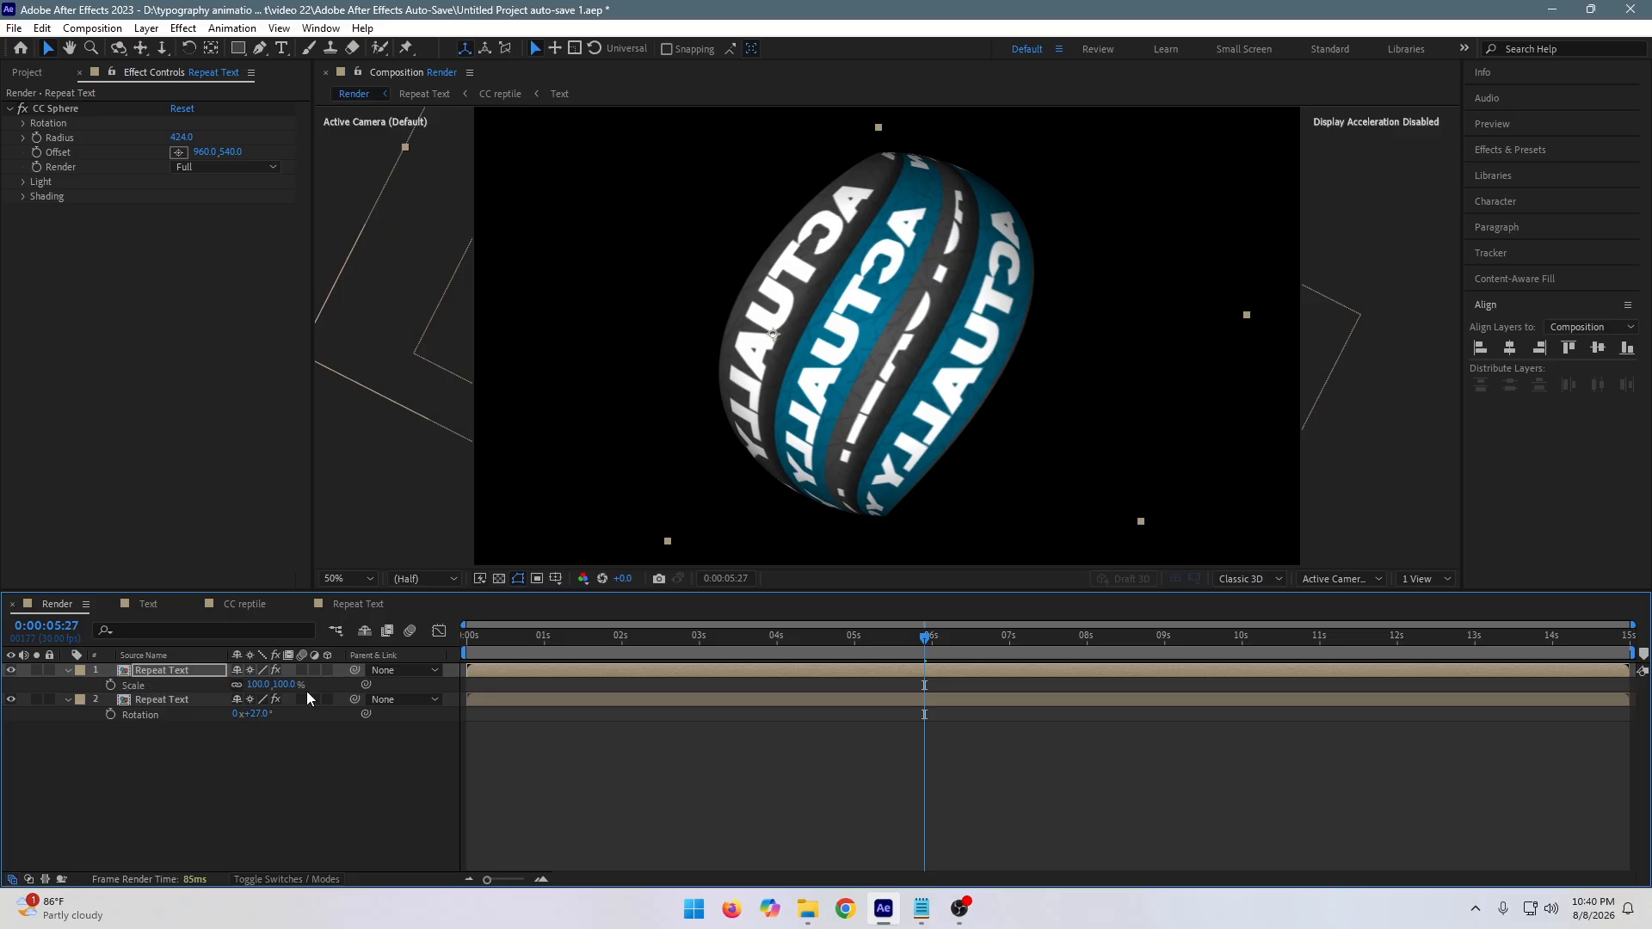
pyautogui.moveTo(262, 686); pyautogui.dragTo(258, 689)
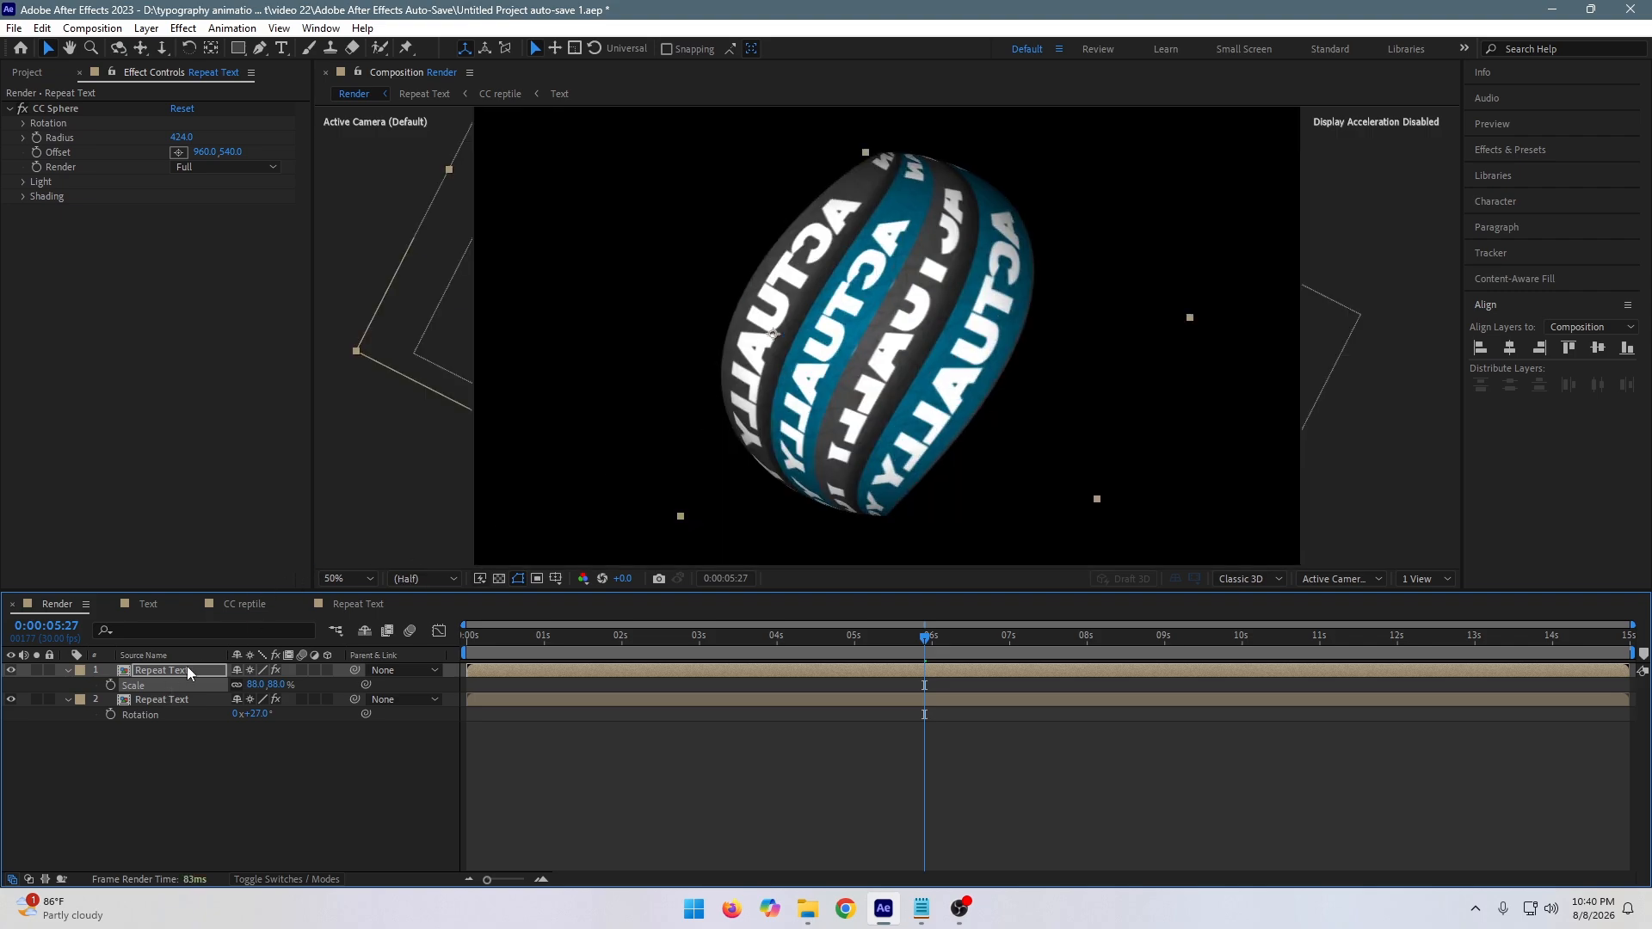
# Duplicate the 88% Repeat Text layer and move the new copy to X position 1285.
pyautogui.hotkey('ctrl', 'd')
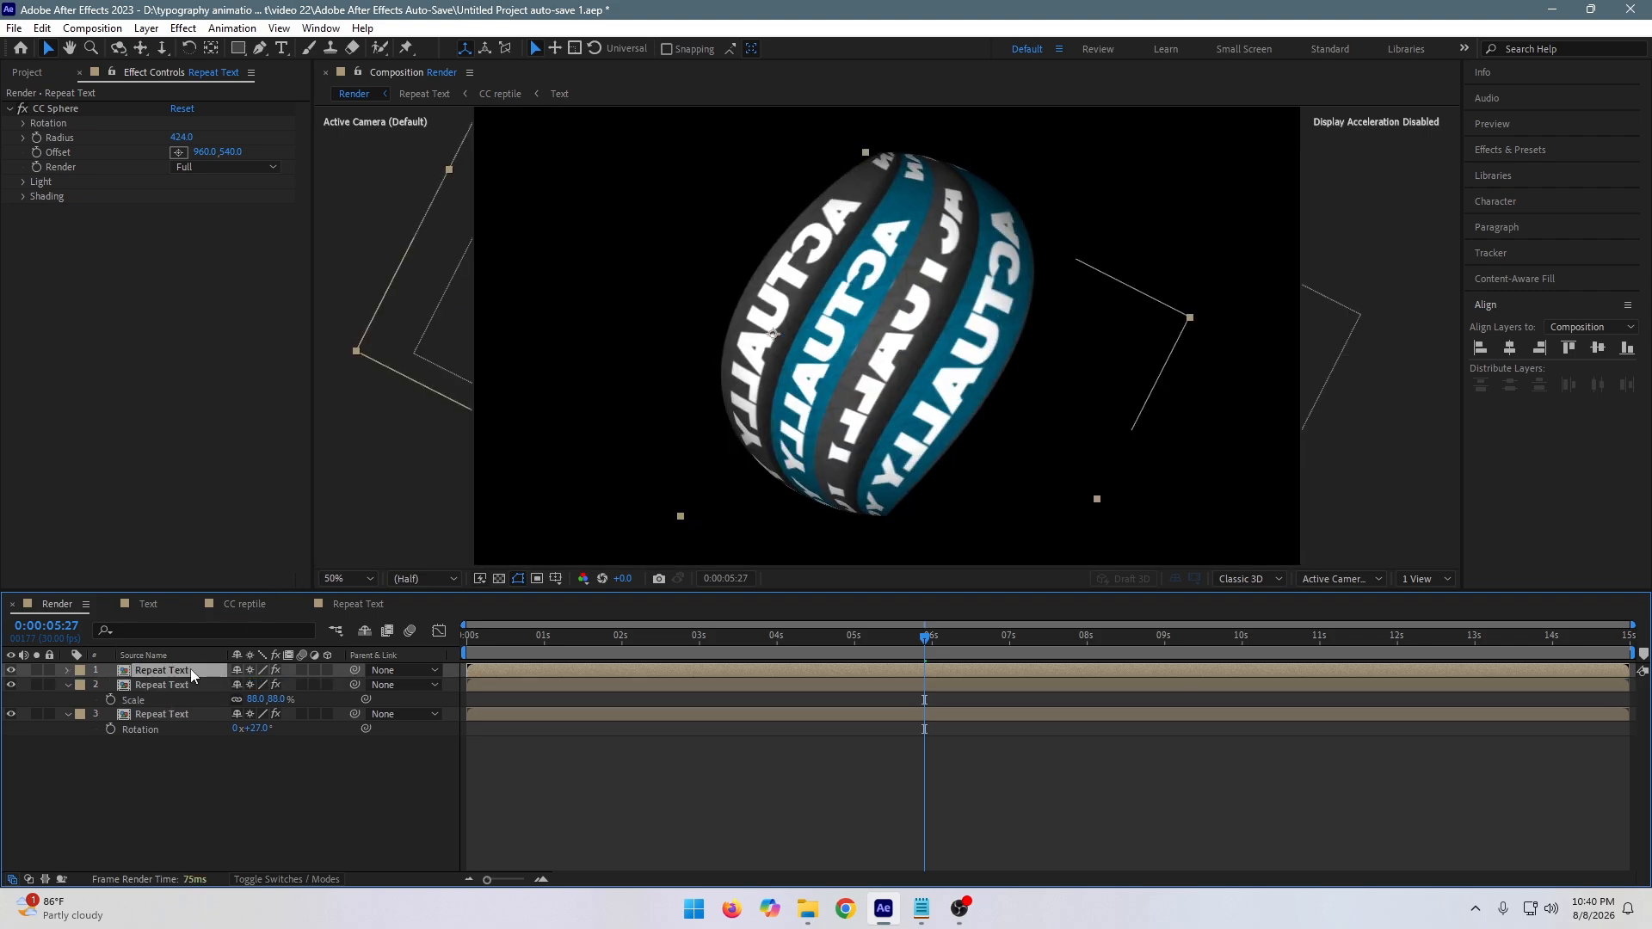
pyautogui.press('p')
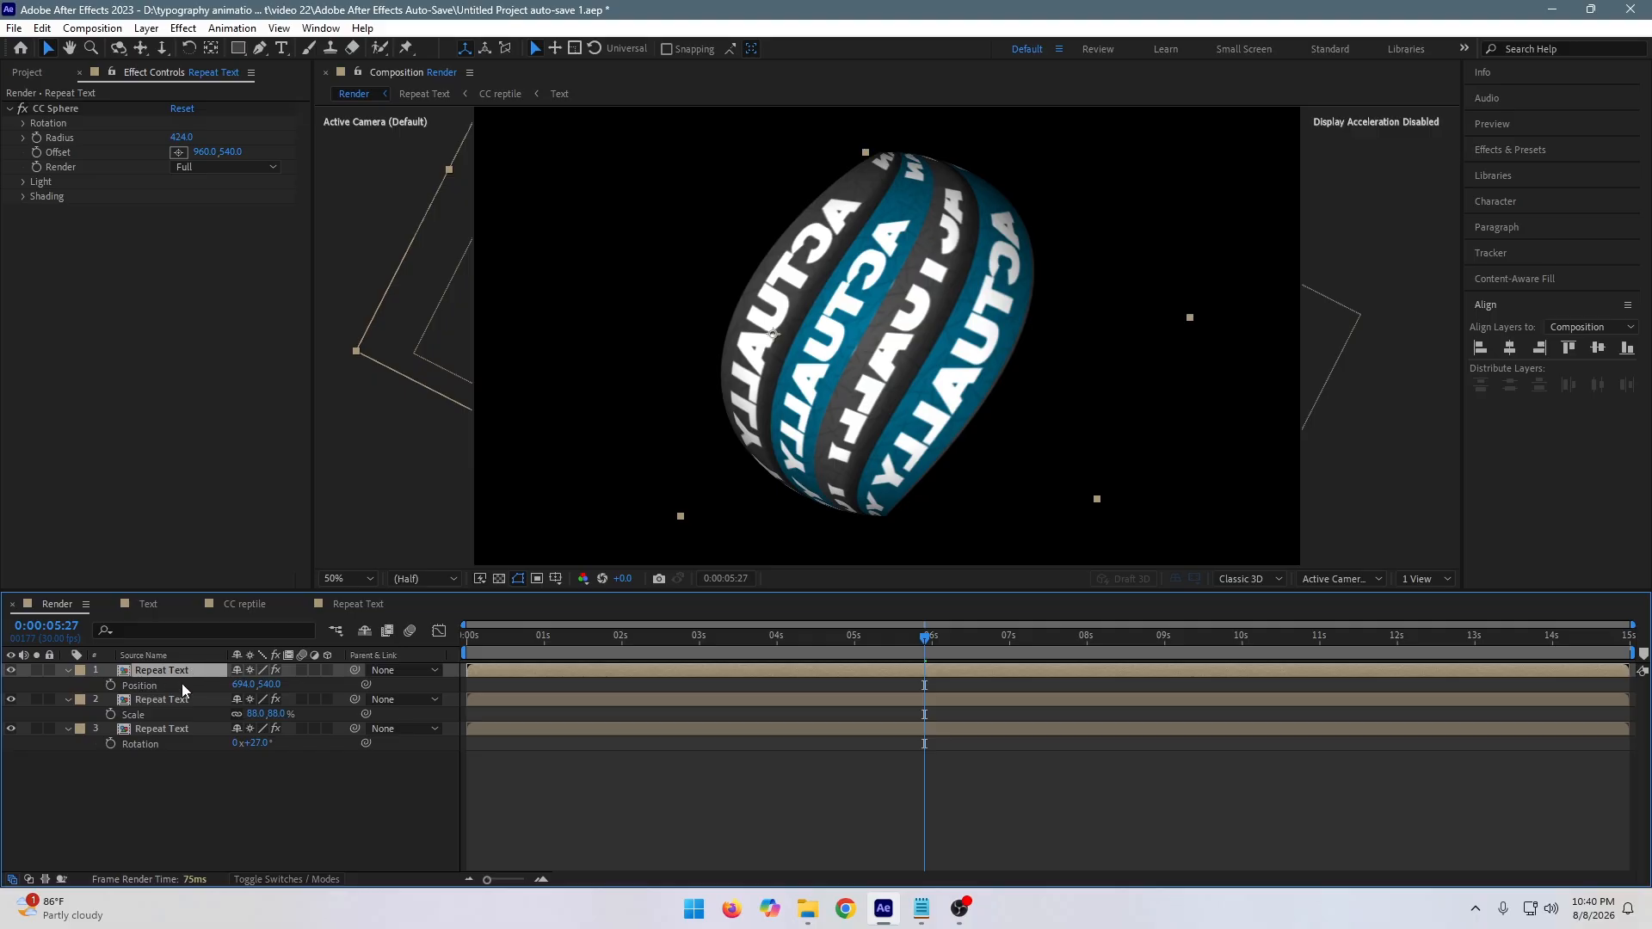
pyautogui.moveTo(244, 685); pyautogui.dragTo(715, 658)
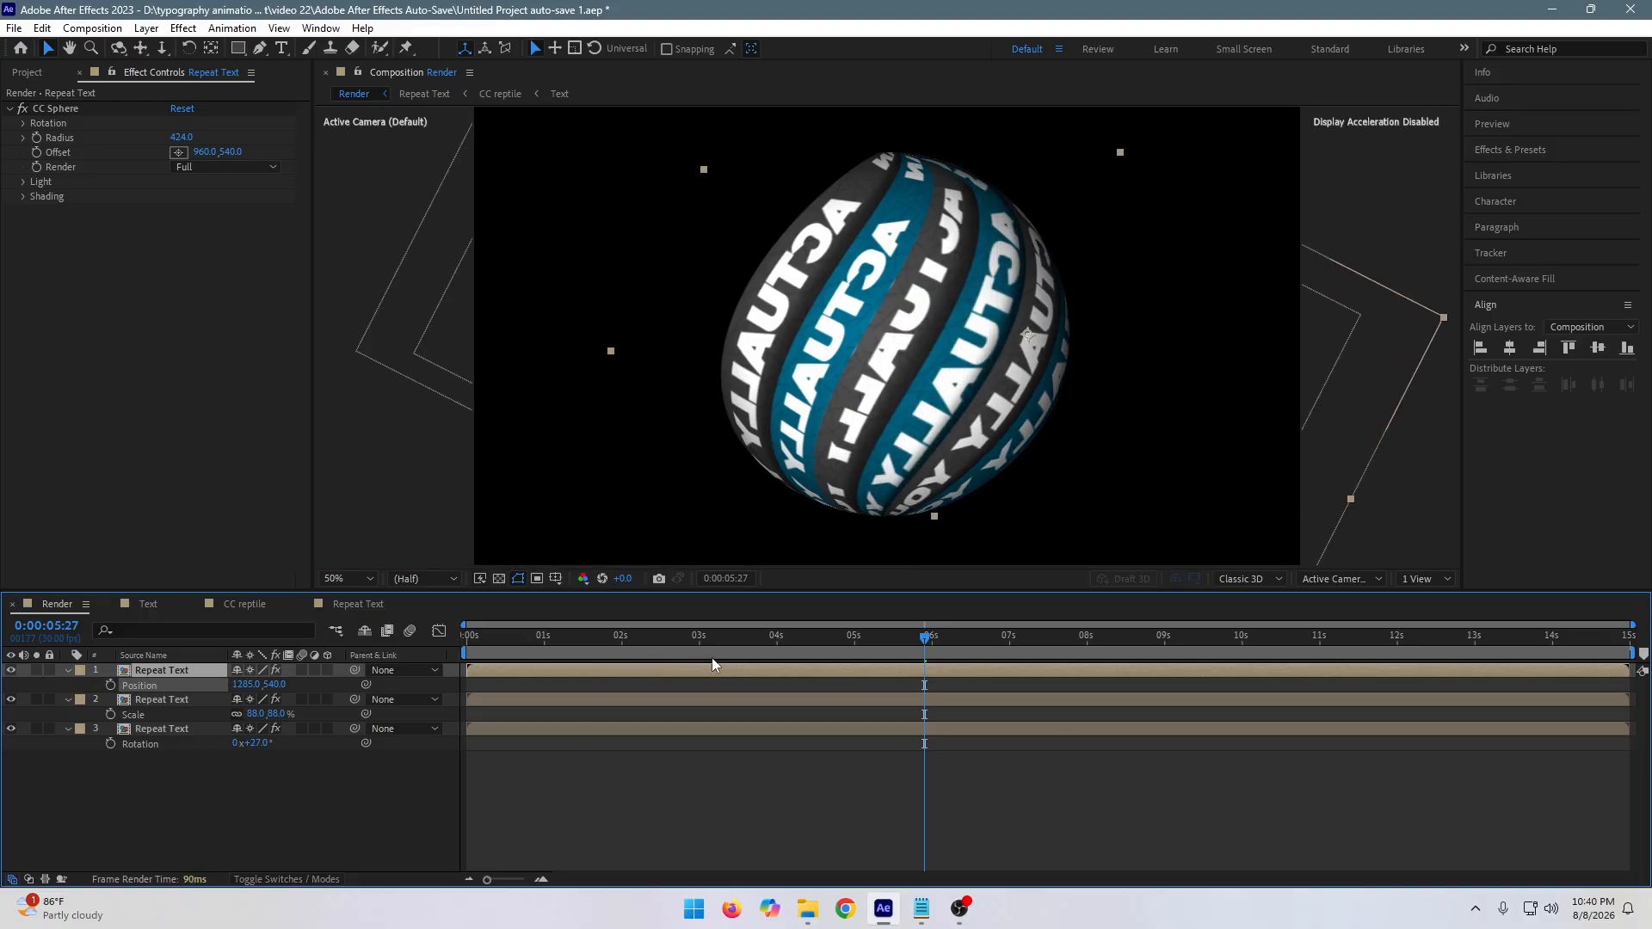
# Enlarge the topmost Repeat Text copy, set its rotation to 19°, and check the combined sphere at several points in time.
pyautogui.press('s')
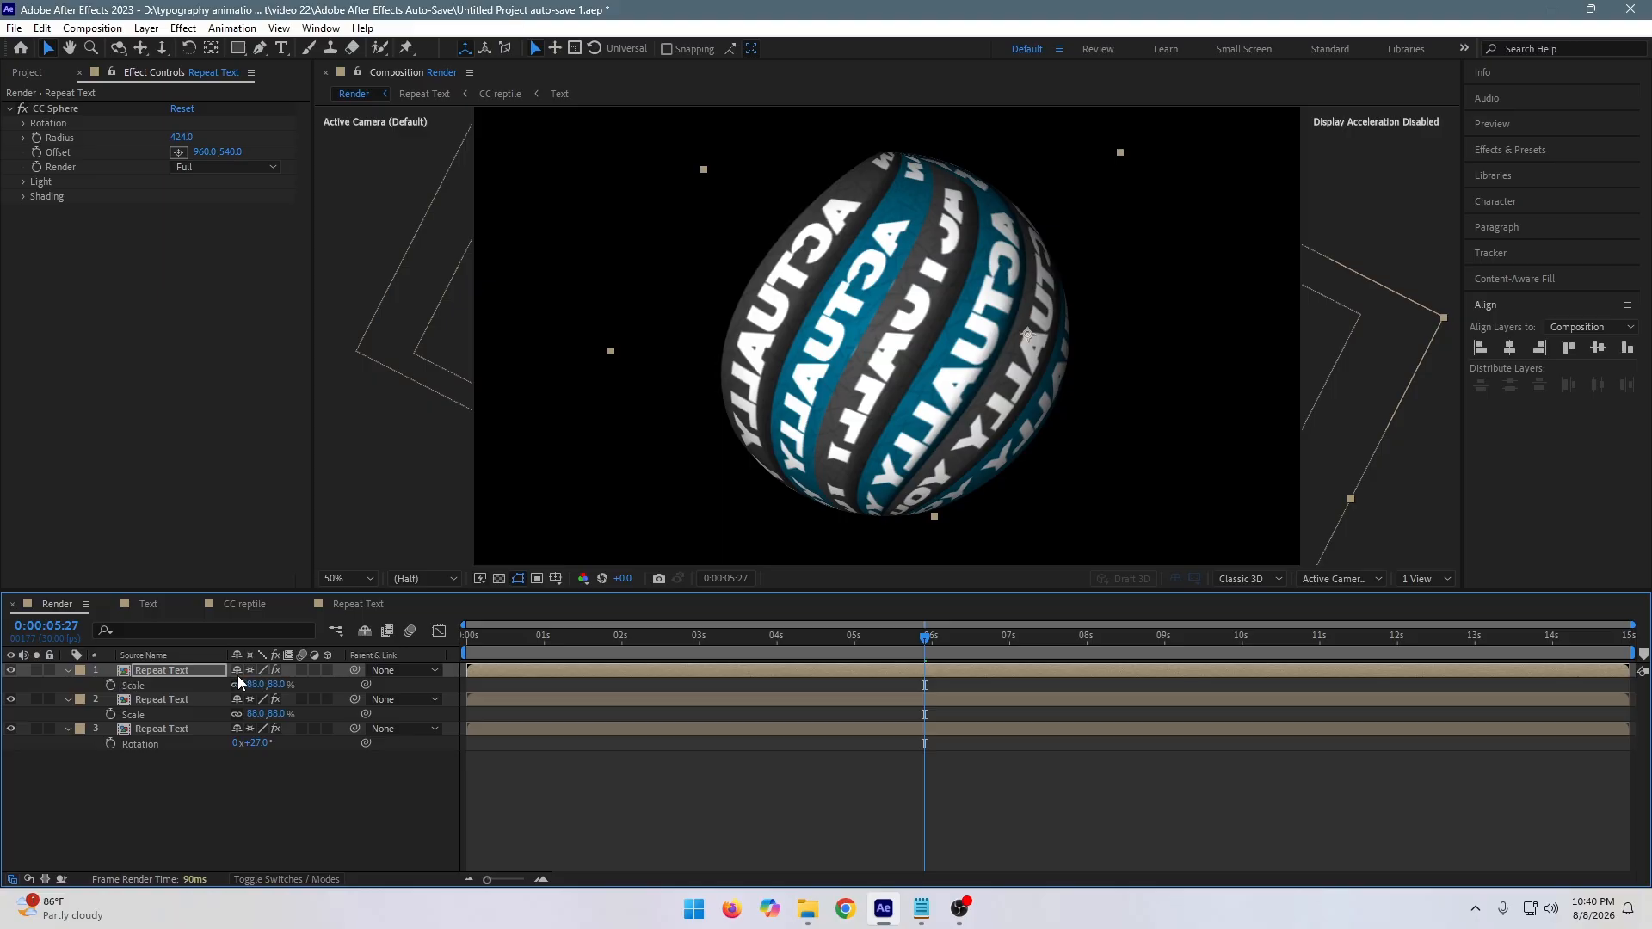
pyautogui.moveTo(262, 686)
pyautogui.mouseDown()
pyautogui.moveTo(283, 674)
pyautogui.moveTo(255, 682)
pyautogui.mouseUp()
pyautogui.press('r')
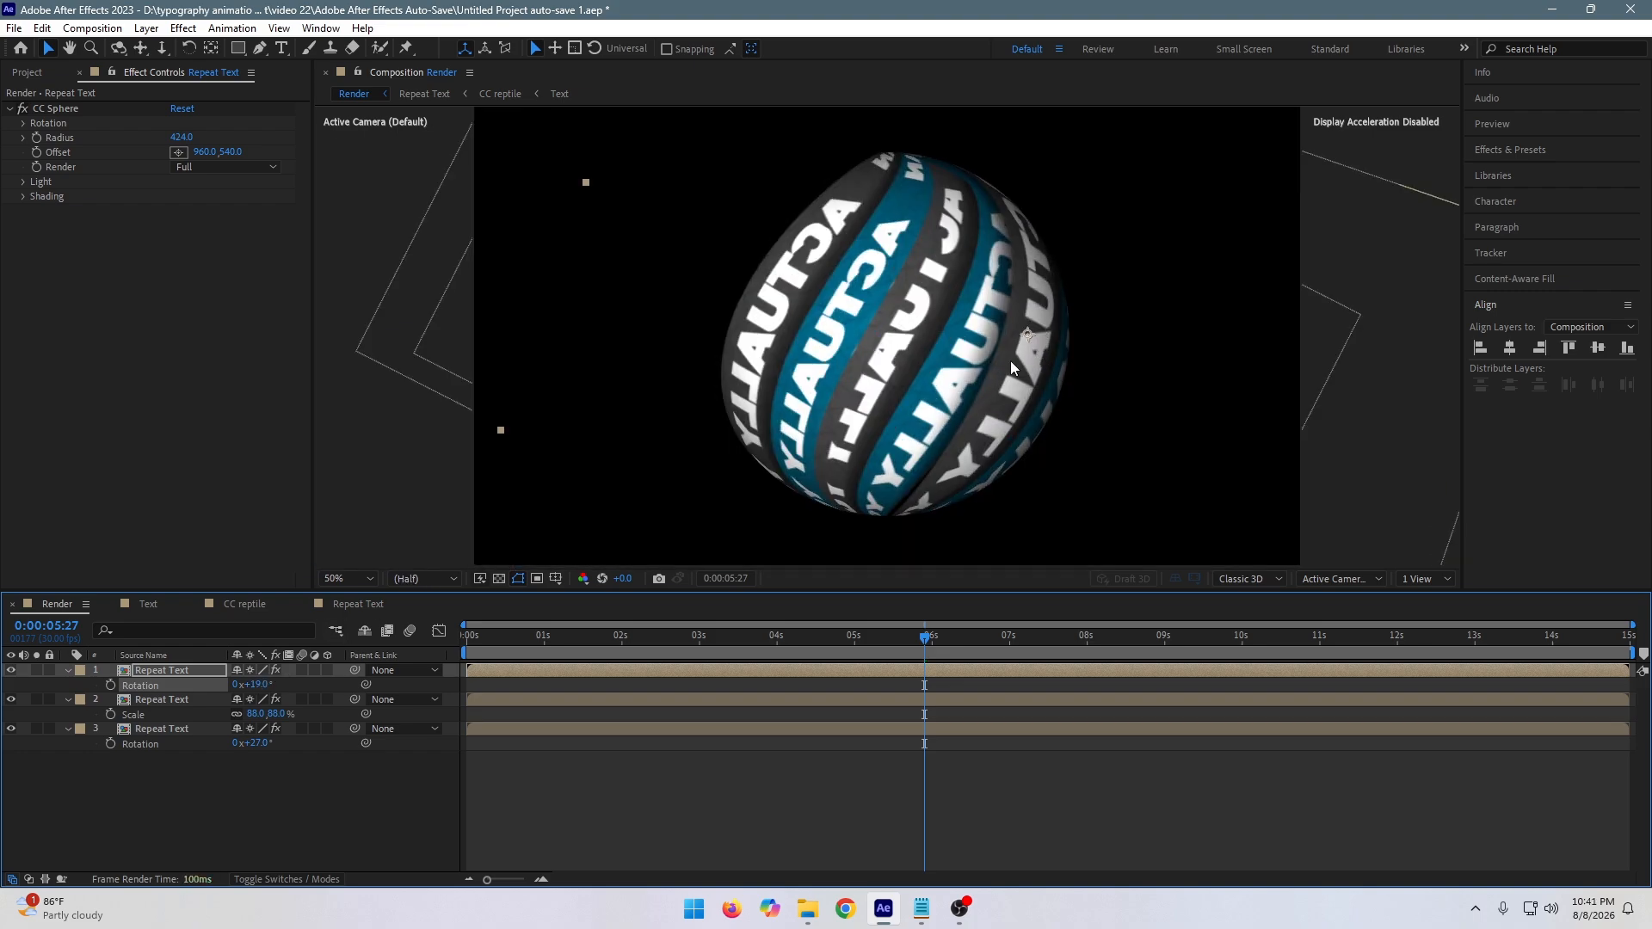
pyautogui.moveTo(865, 640); pyautogui.dragTo(351, 679)
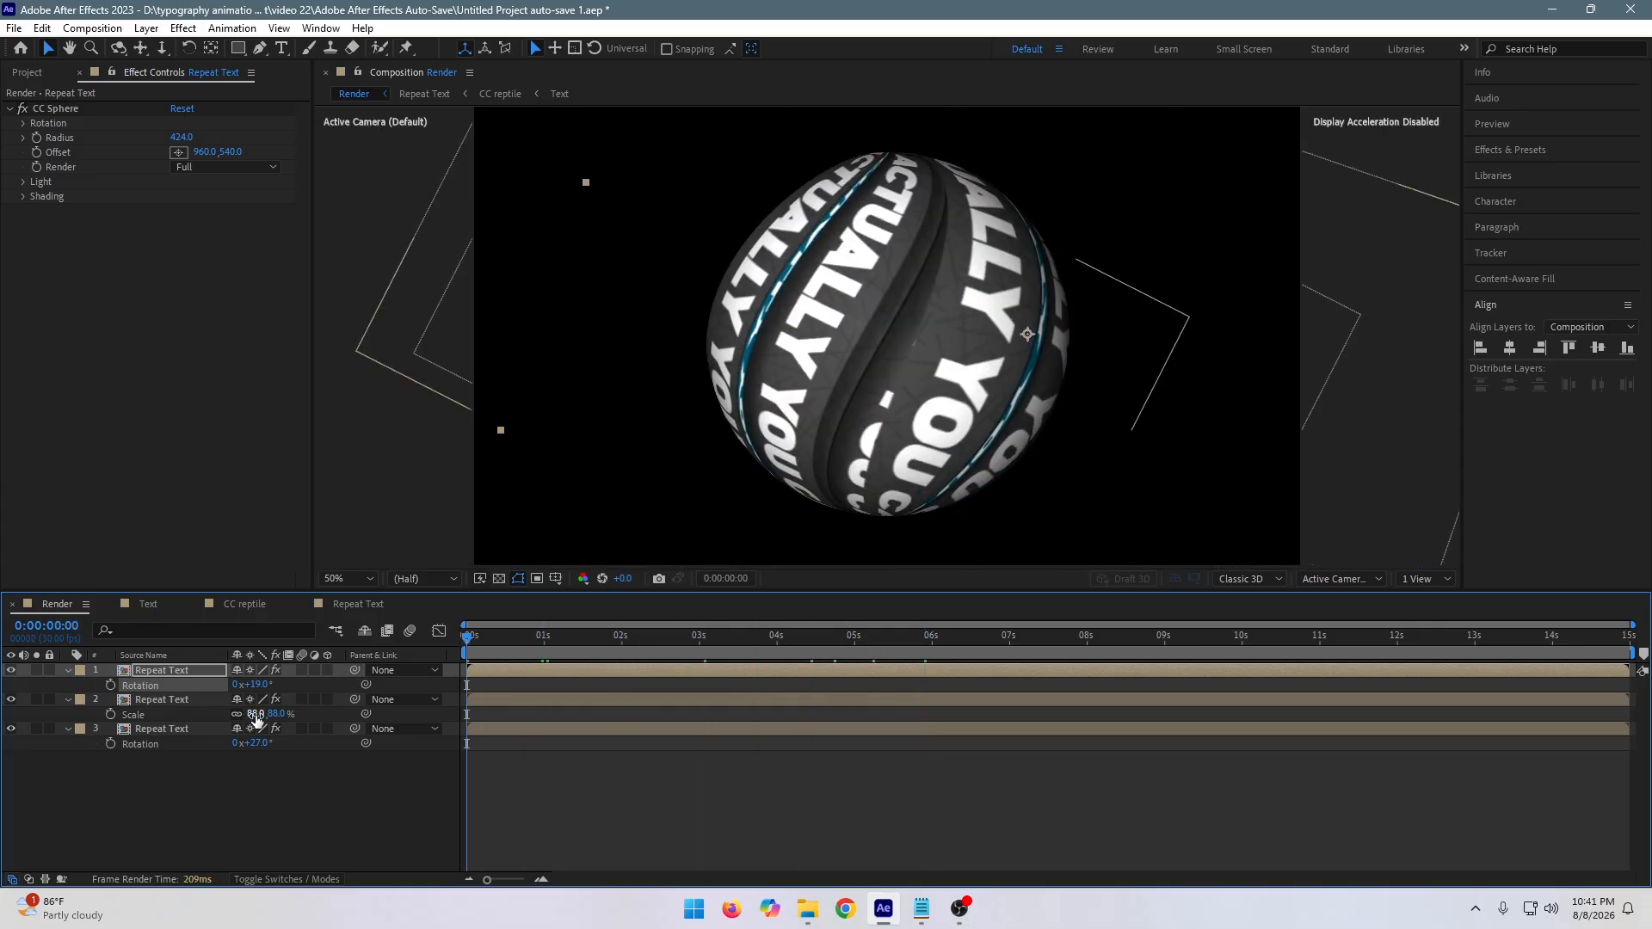
pyautogui.moveTo(476, 641); pyautogui.dragTo(663, 638)
pyautogui.press(',')
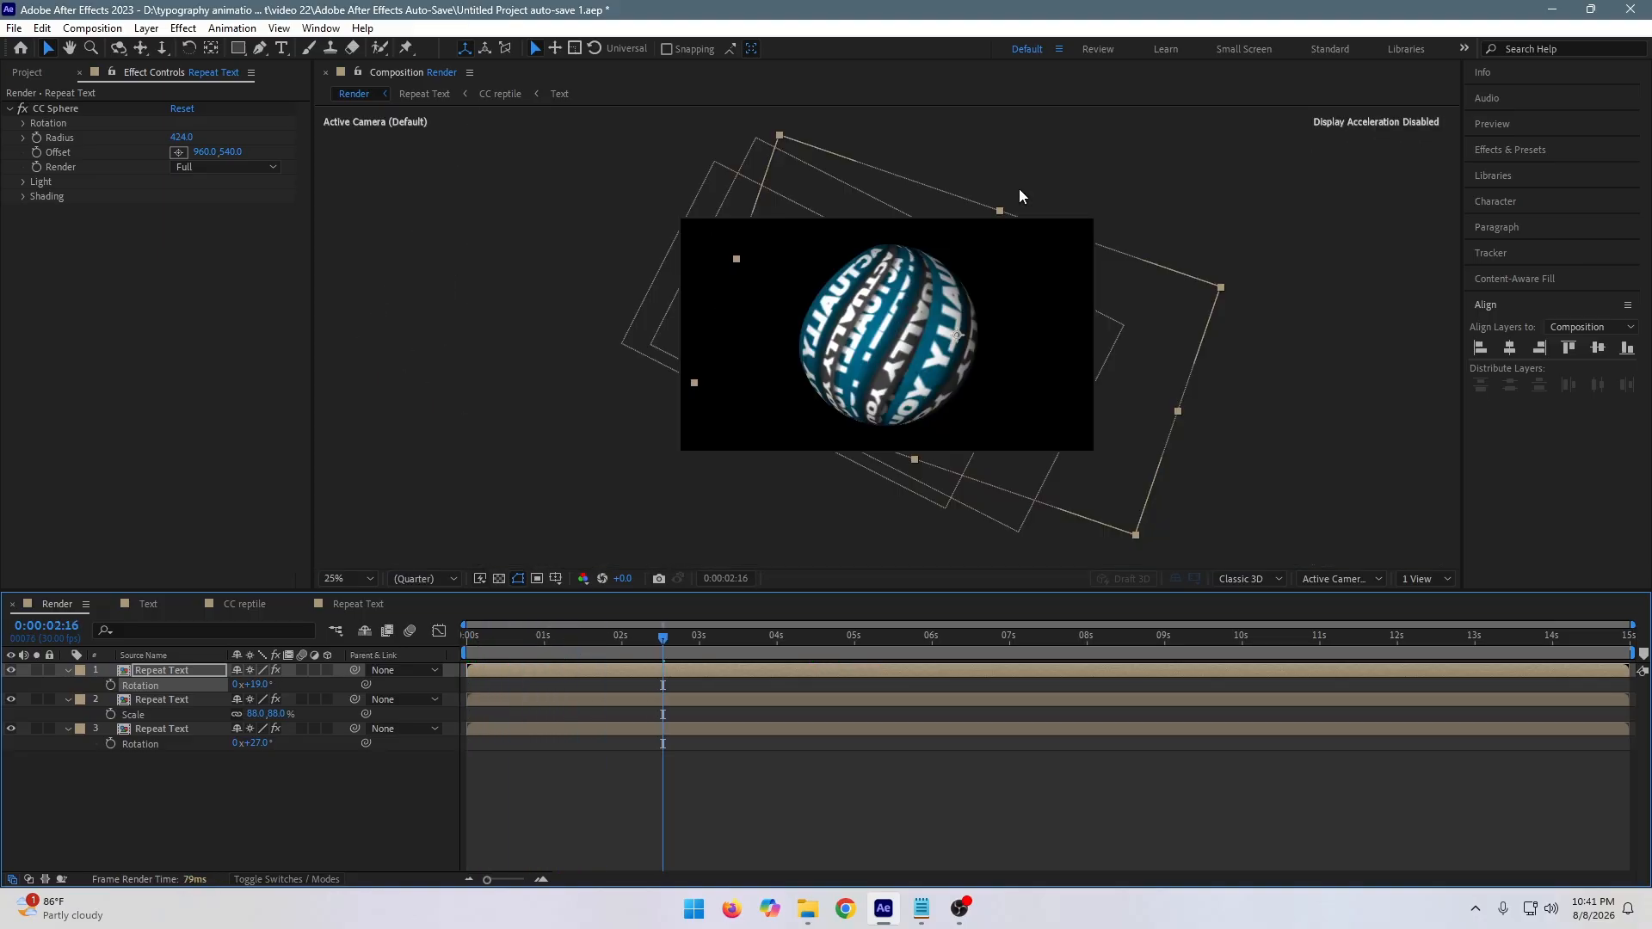
pyautogui.press('.')
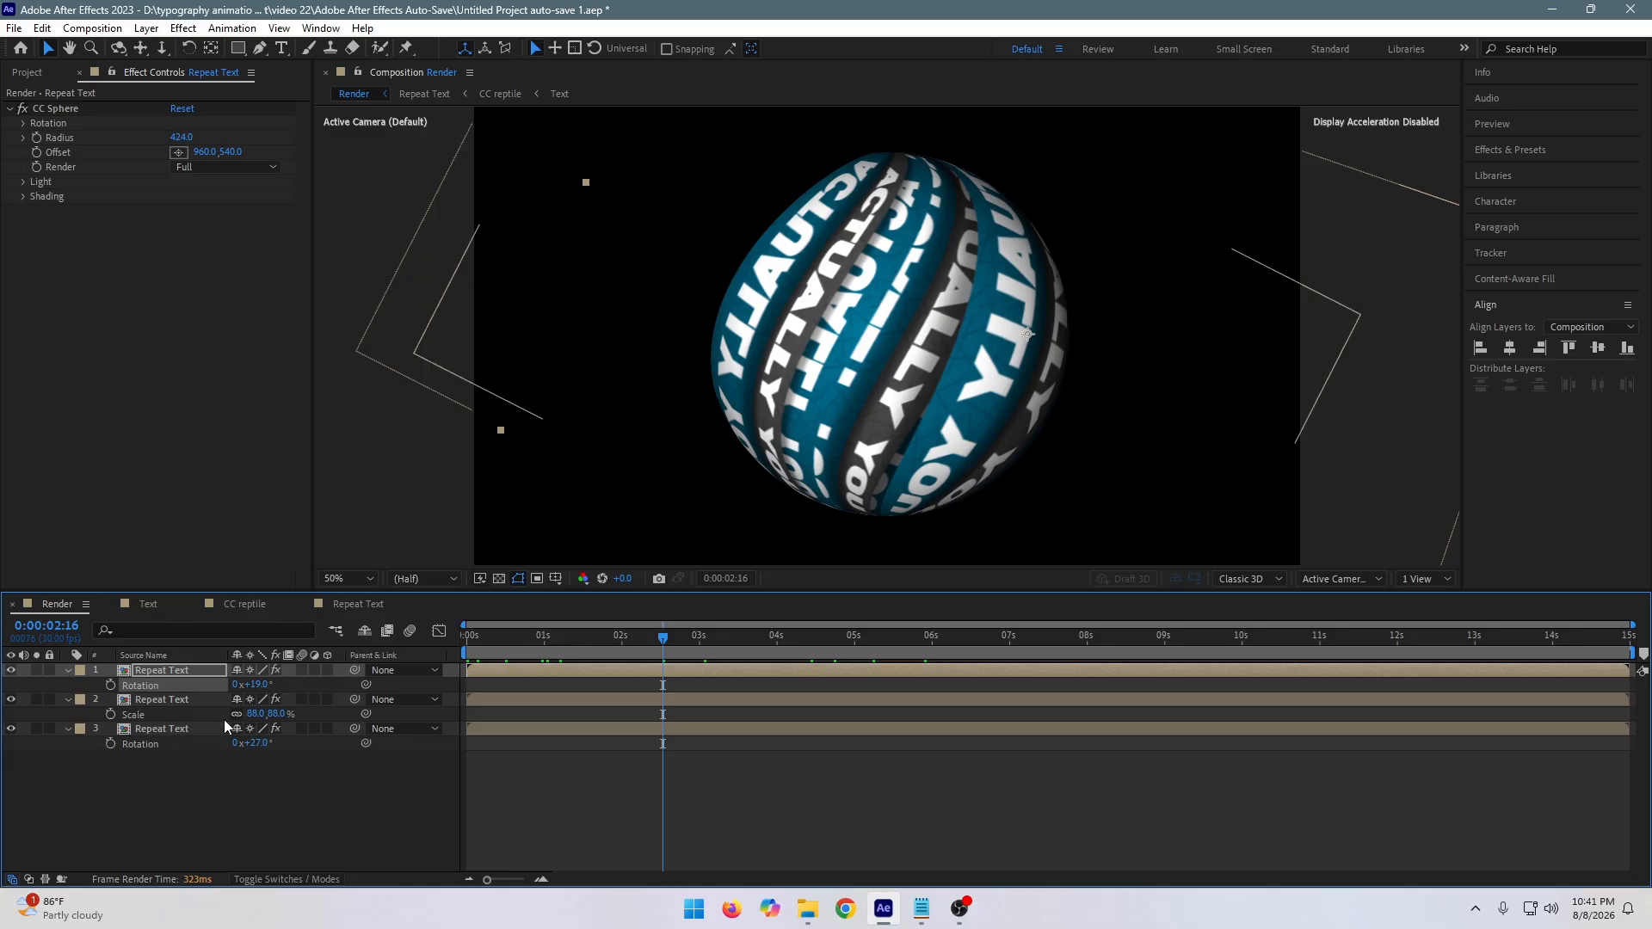
# Scale down the middle Repeat Text layer and set its X position to 650.
pyautogui.moveTo(256, 714)
pyautogui.mouseDown()
pyautogui.moveTo(272, 713)
pyautogui.moveTo(202, 741)
pyautogui.moveTo(229, 731)
pyautogui.mouseUp()
pyautogui.press('p')
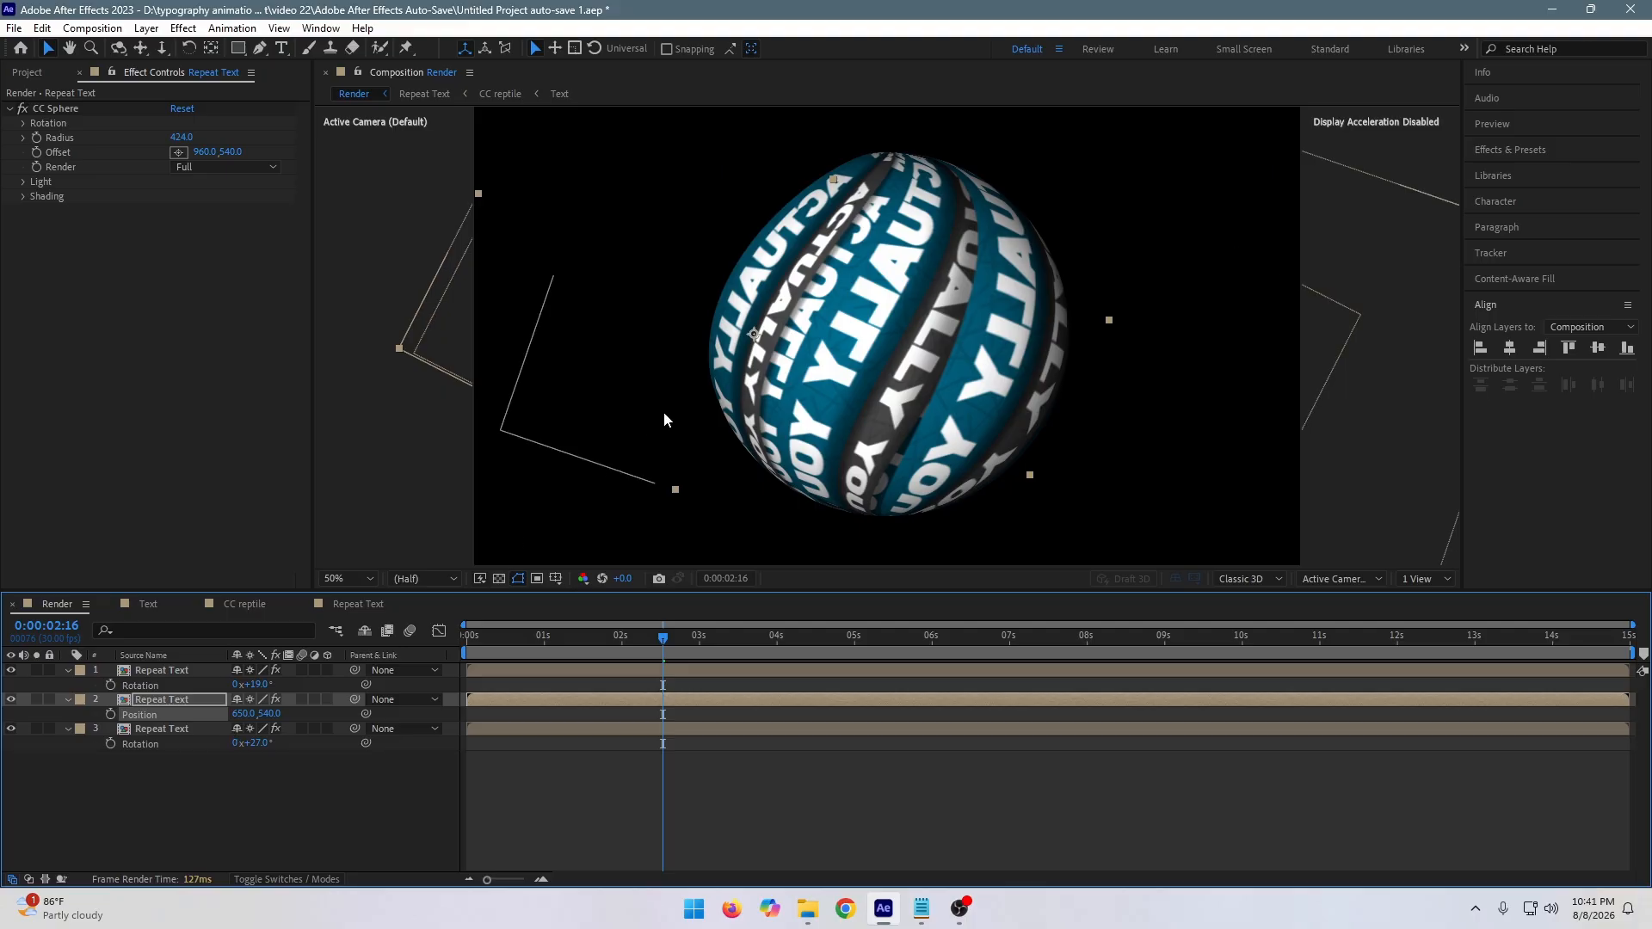
pyautogui.scroll(-2, 750, 385)
pyautogui.scroll(2, 750, 384)
# Set the bottom Repeat Text layer's rotation to 23° and its scale to 101%.
pyautogui.click(173, 728)
pyautogui.moveTo(243, 747); pyautogui.dragTo(248, 743)
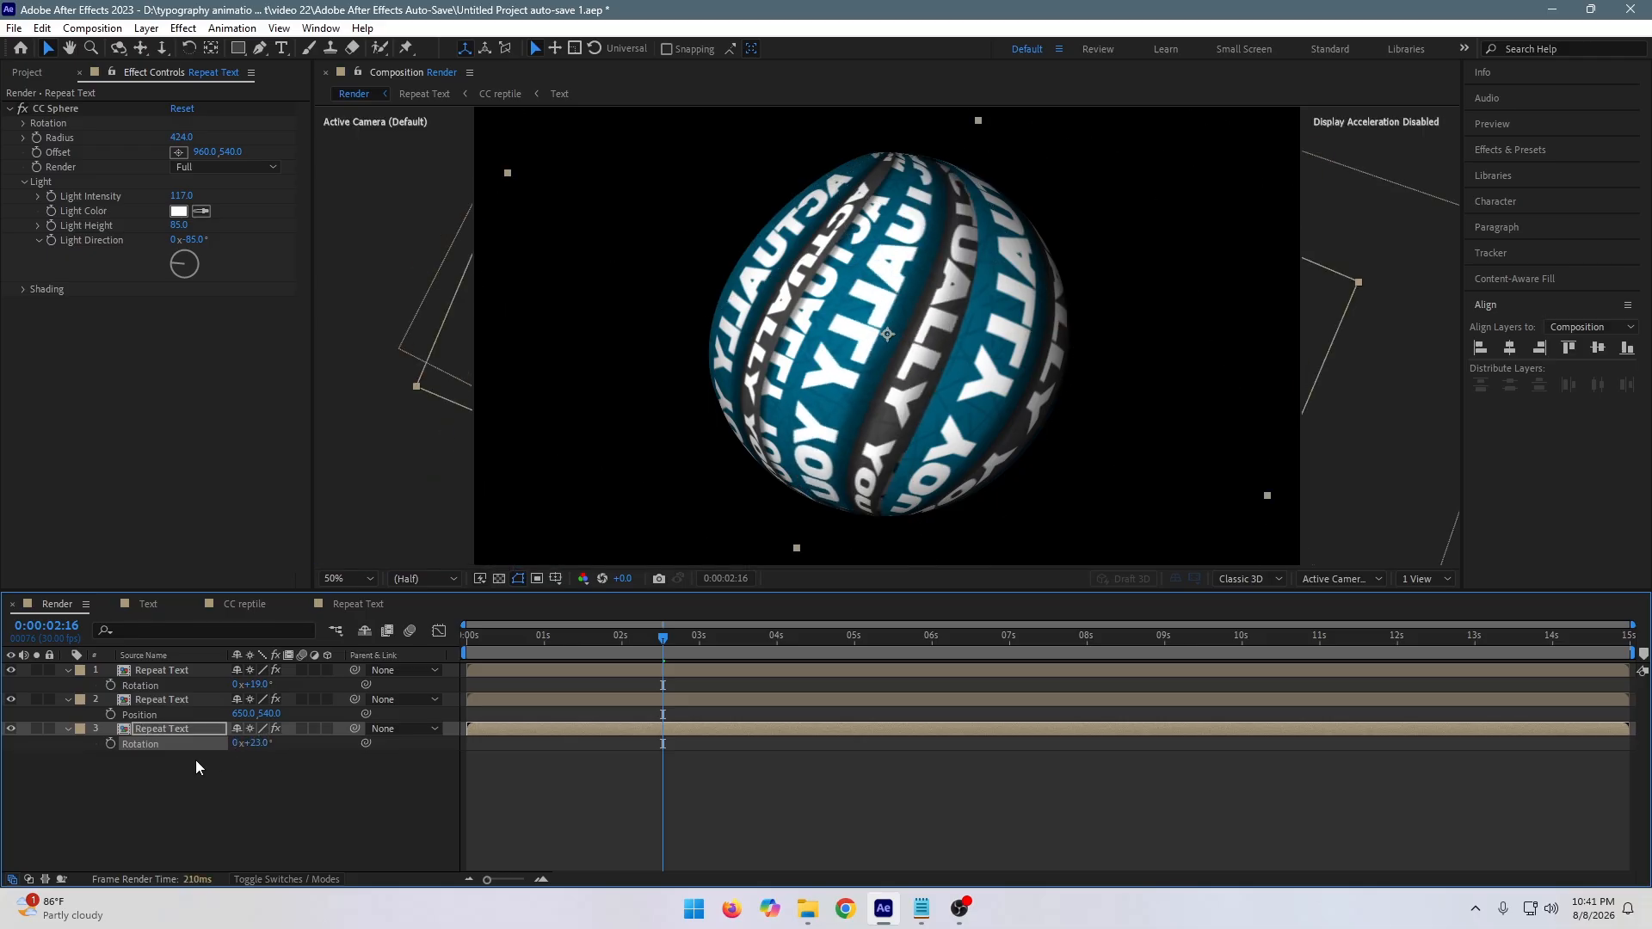
pyautogui.press('s')
pyautogui.moveTo(256, 742)
pyautogui.mouseDown()
pyautogui.moveTo(283, 743)
pyautogui.moveTo(257, 744)
pyautogui.mouseUp()
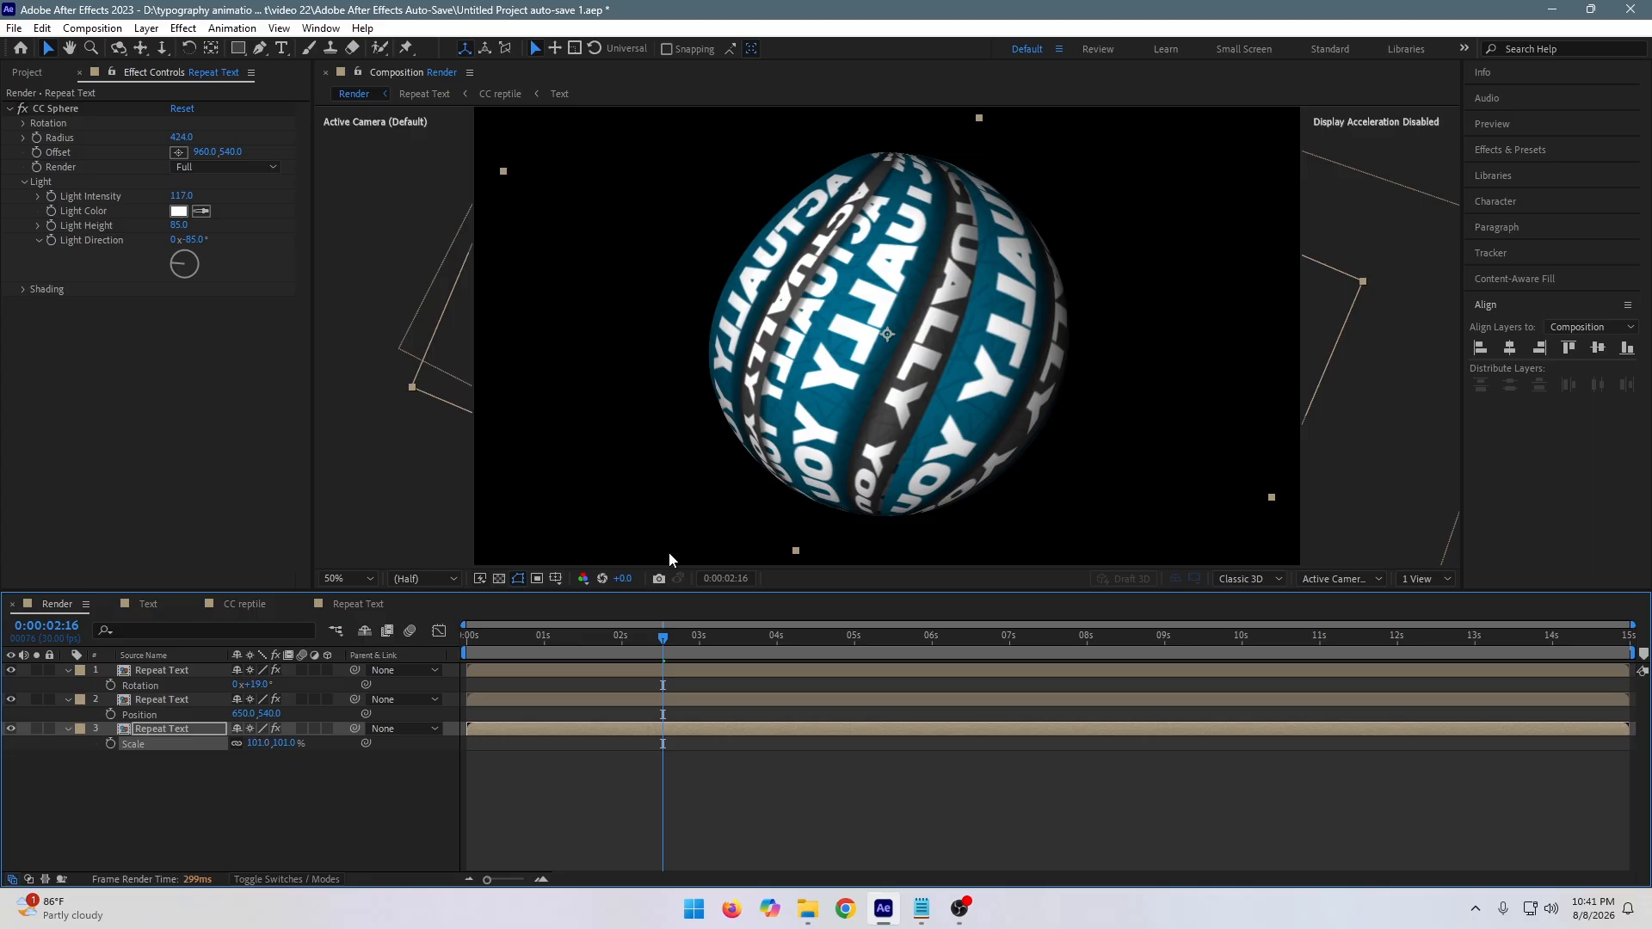
# Scale the topmost Repeat Text layer to 79% and return the playhead to the start of the composition.
pyautogui.click(186, 670)
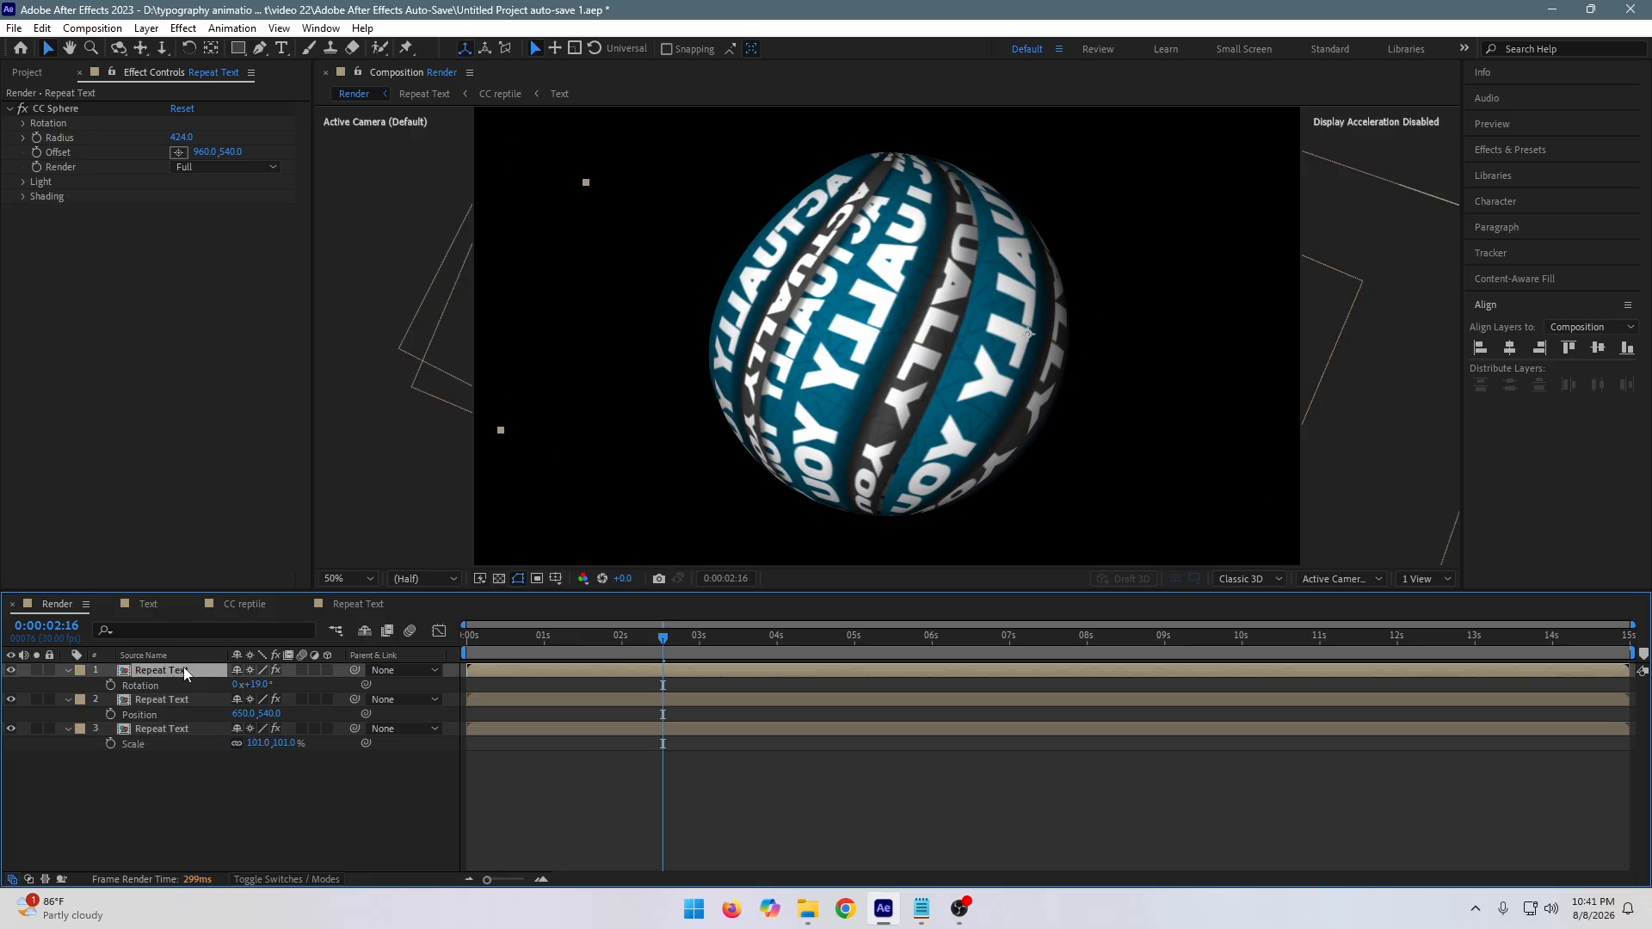
pyautogui.press('s')
pyautogui.moveTo(260, 684); pyautogui.dragTo(234, 686)
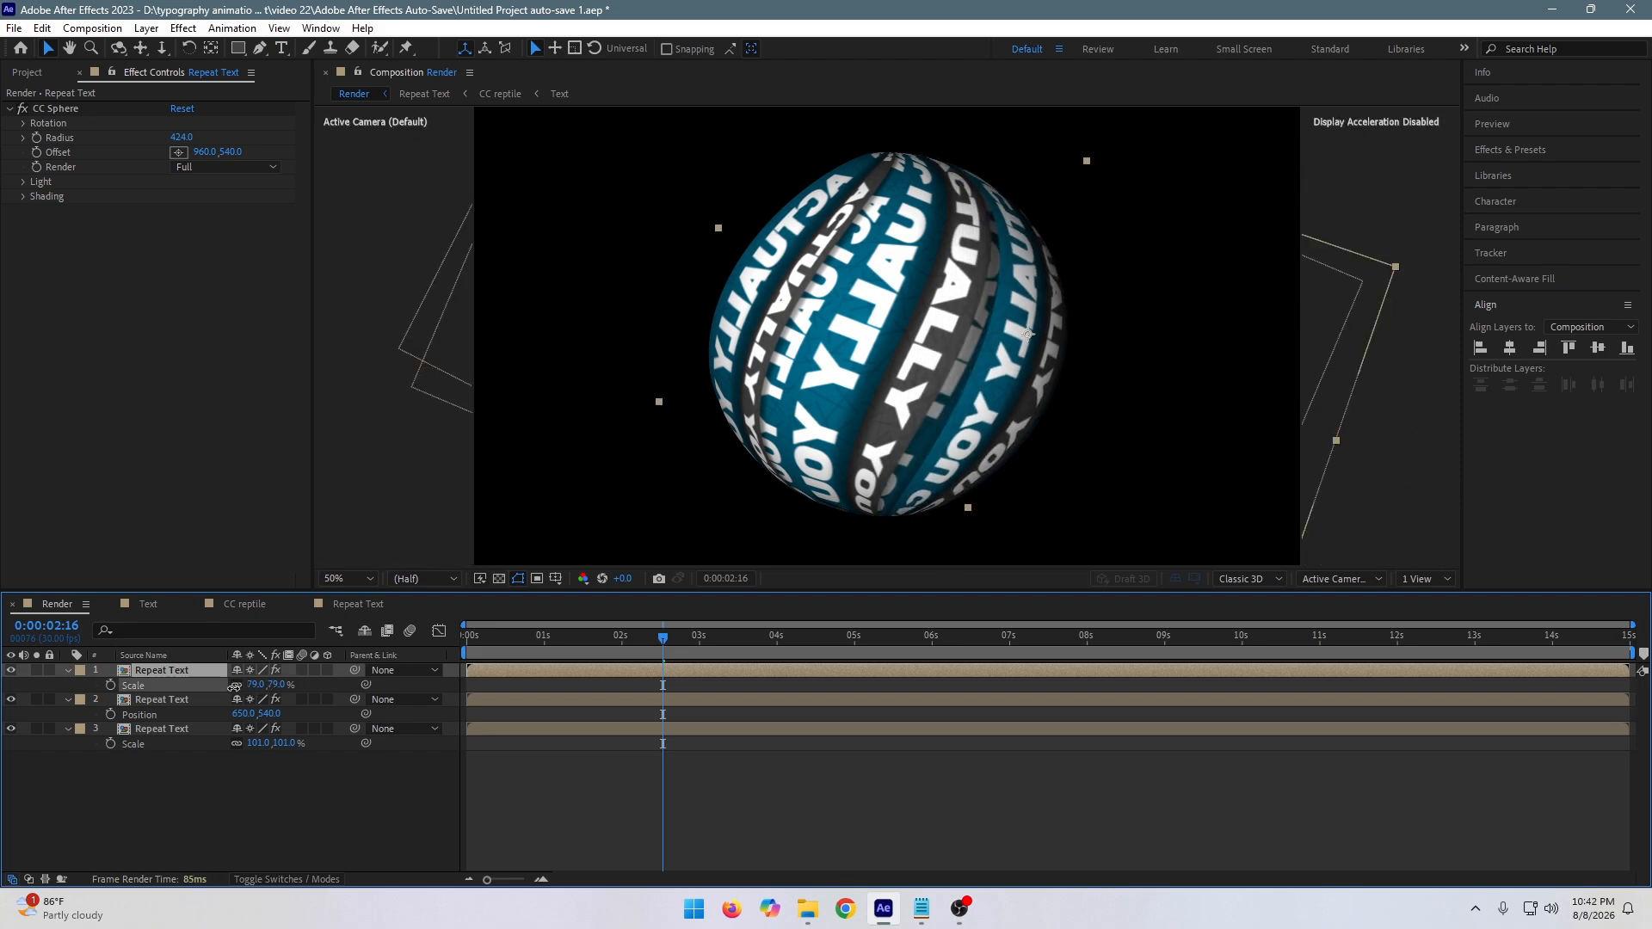
pyautogui.press(',')
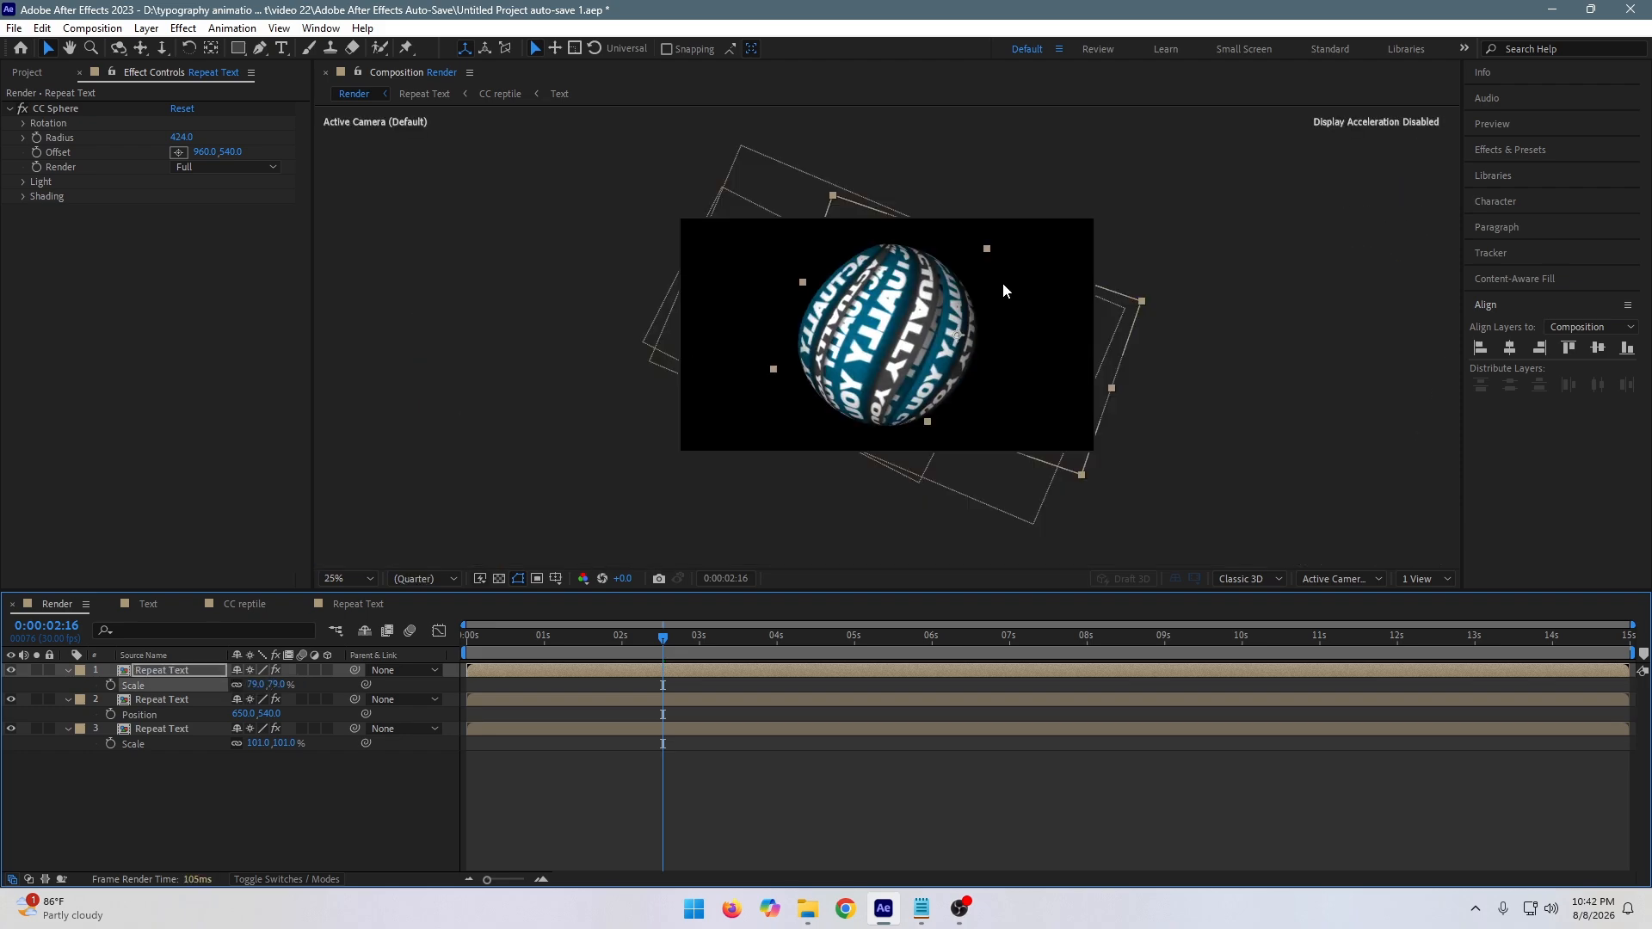
pyautogui.click(346, 576)
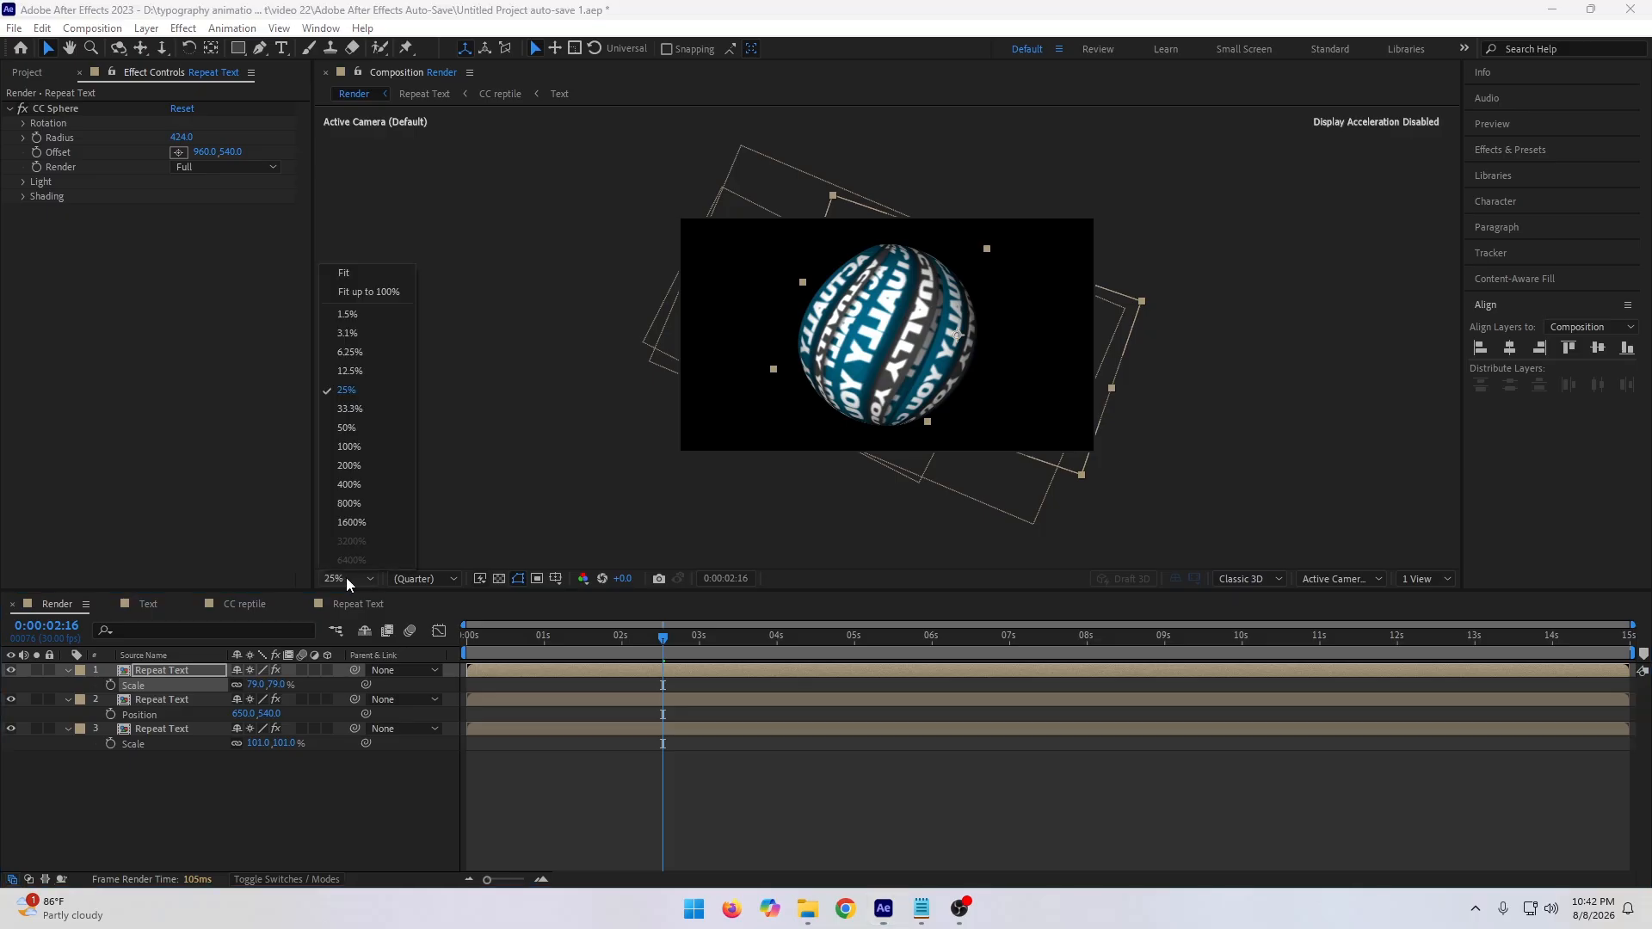
pyautogui.click(361, 267)
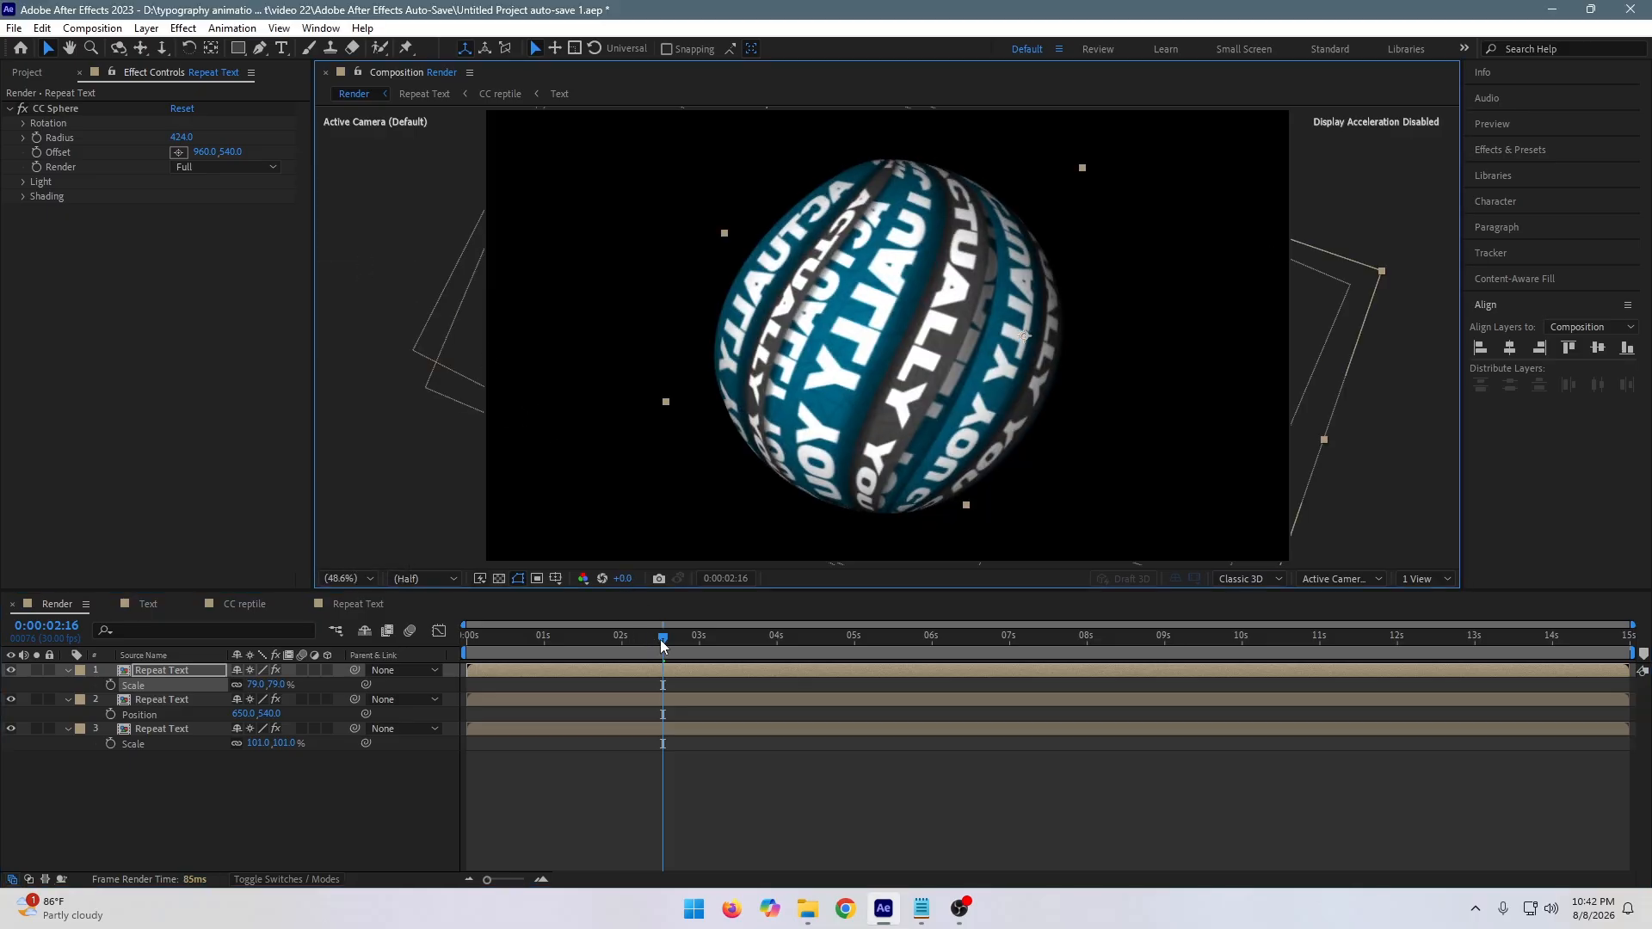
pyautogui.moveTo(663, 643); pyautogui.dragTo(353, 656)
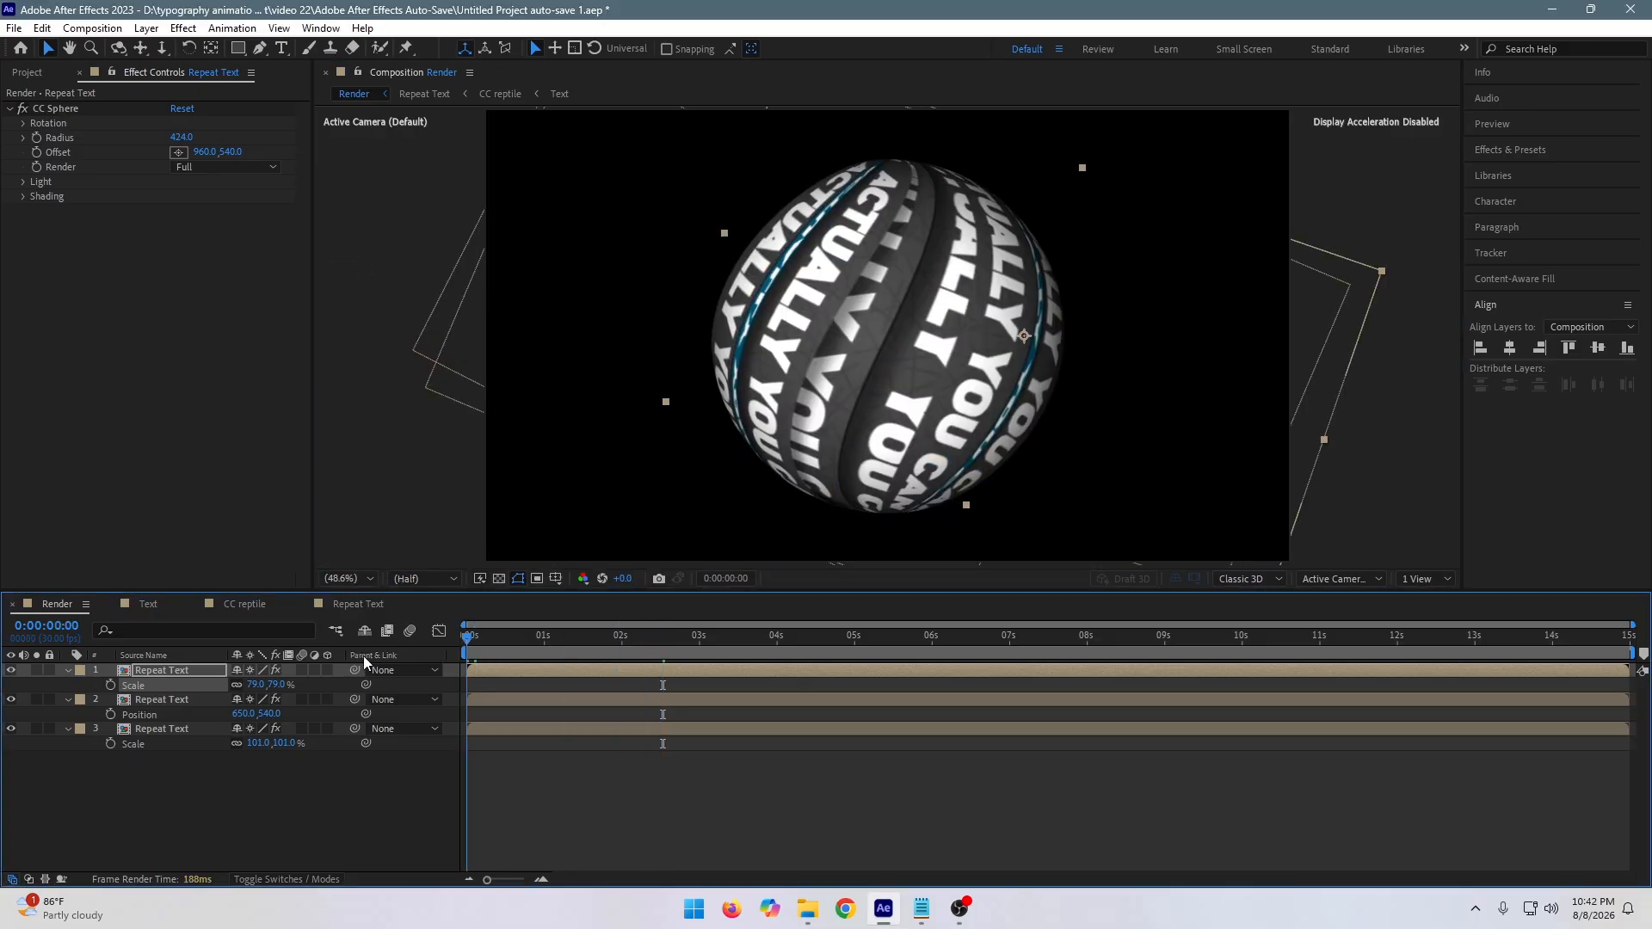
pyautogui.moveTo(465, 654)
pyautogui.mouseDown()
pyautogui.moveTo(599, 643)
pyautogui.moveTo(764, 671)
pyautogui.moveTo(475, 683)
pyautogui.moveTo(447, 653)
pyautogui.mouseUp()
# Collapse the revealed properties of all three Repeat Text layers and deselect them.
pyautogui.moveTo(240, 786); pyautogui.dragTo(162, 638)
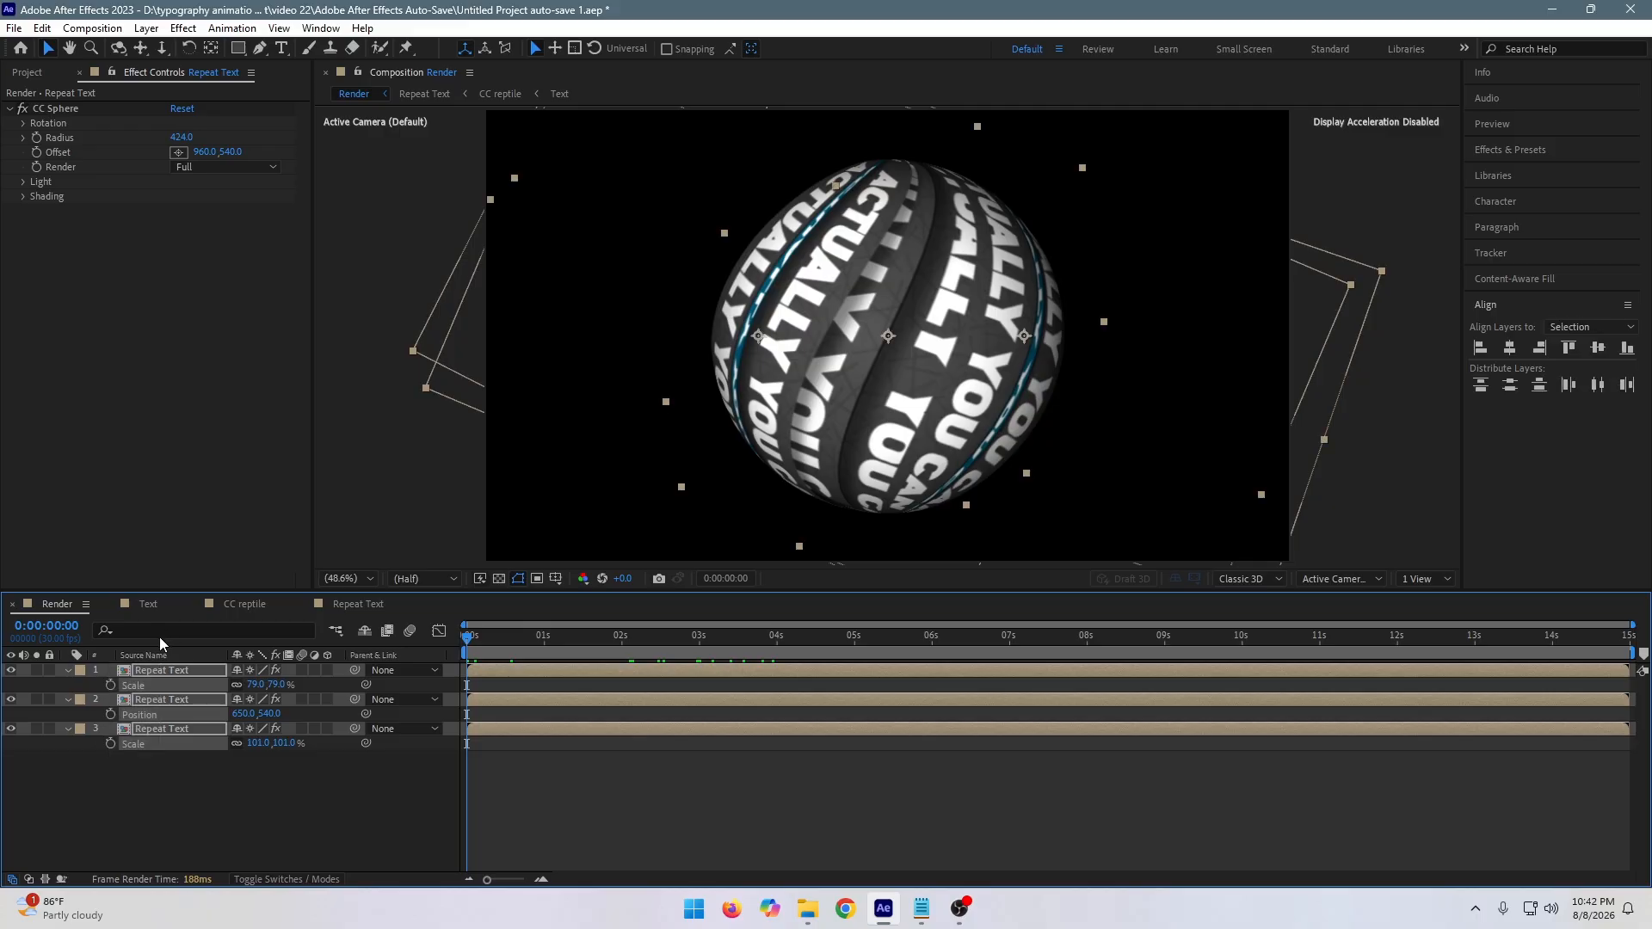
pyautogui.hotkey('ctrl', '`')
pyautogui.click(146, 809)
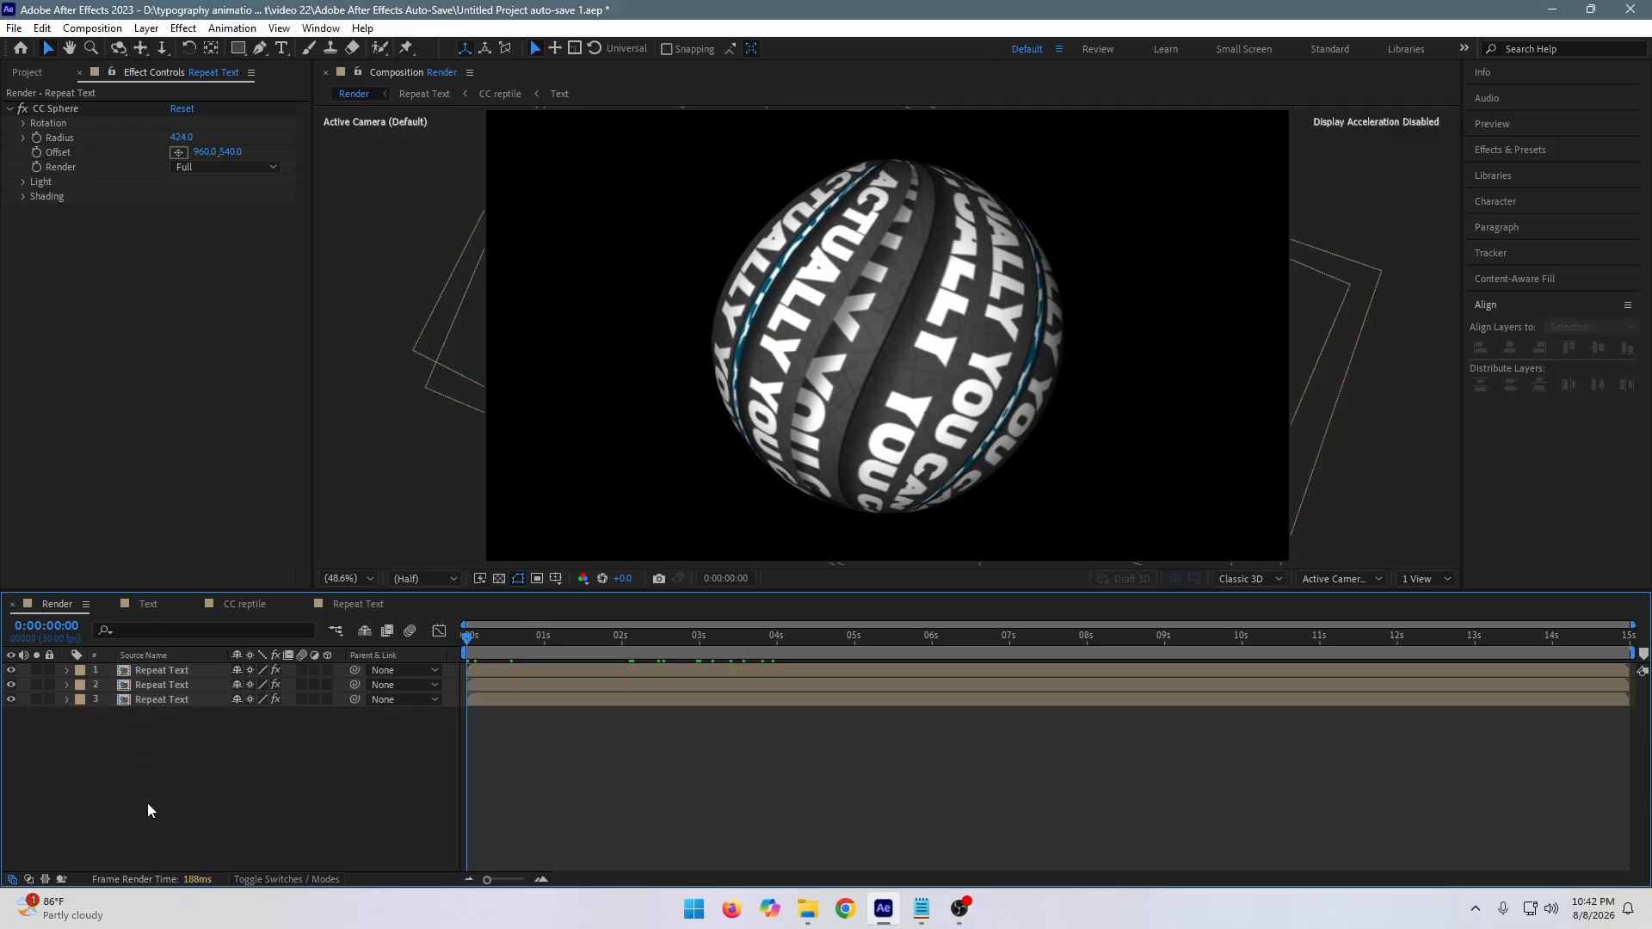
# Create a composition-size solid named BG and place it behind all the Repeat Text layers.
pyautogui.rightClick(147, 810)
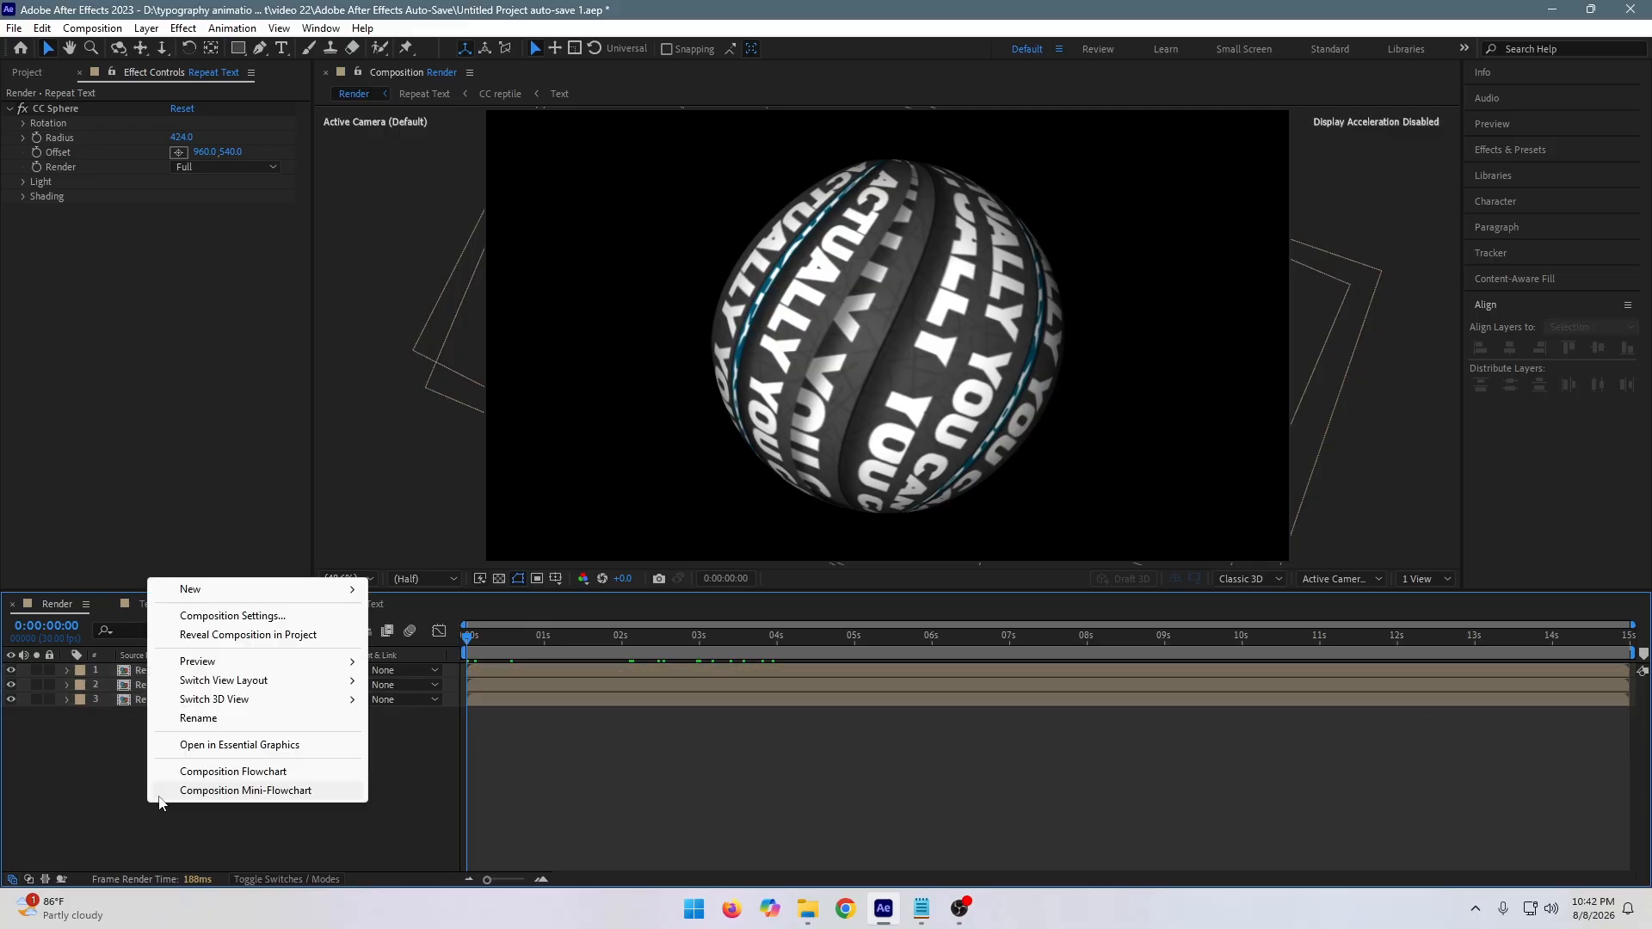
pyautogui.moveTo(291, 585)
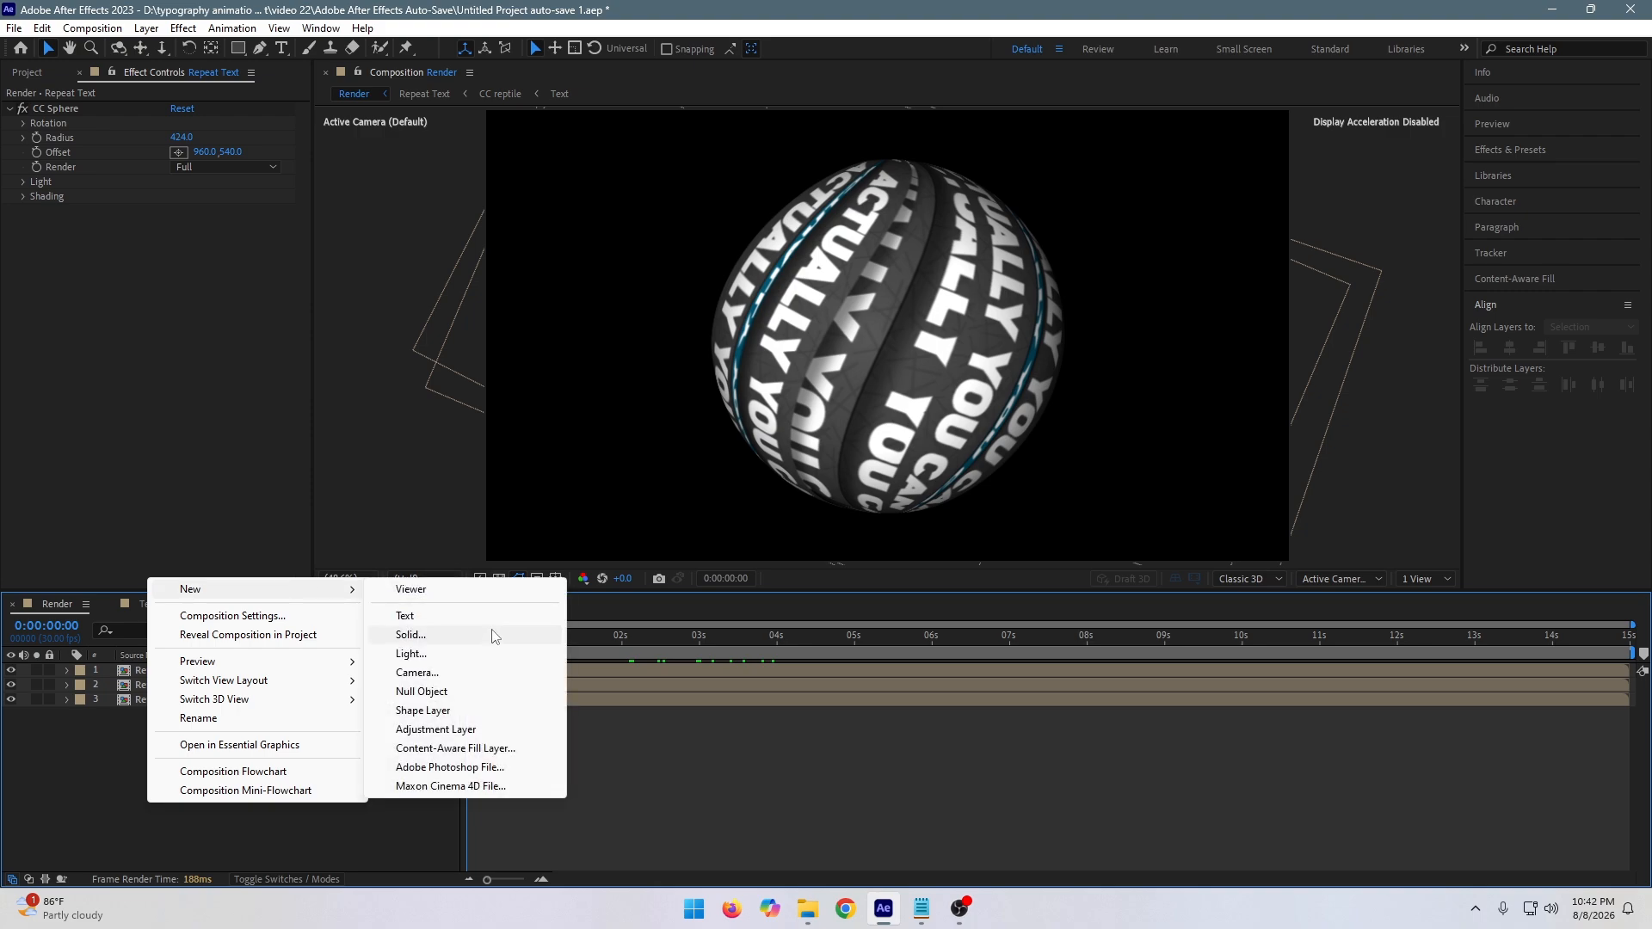
pyautogui.click(437, 634)
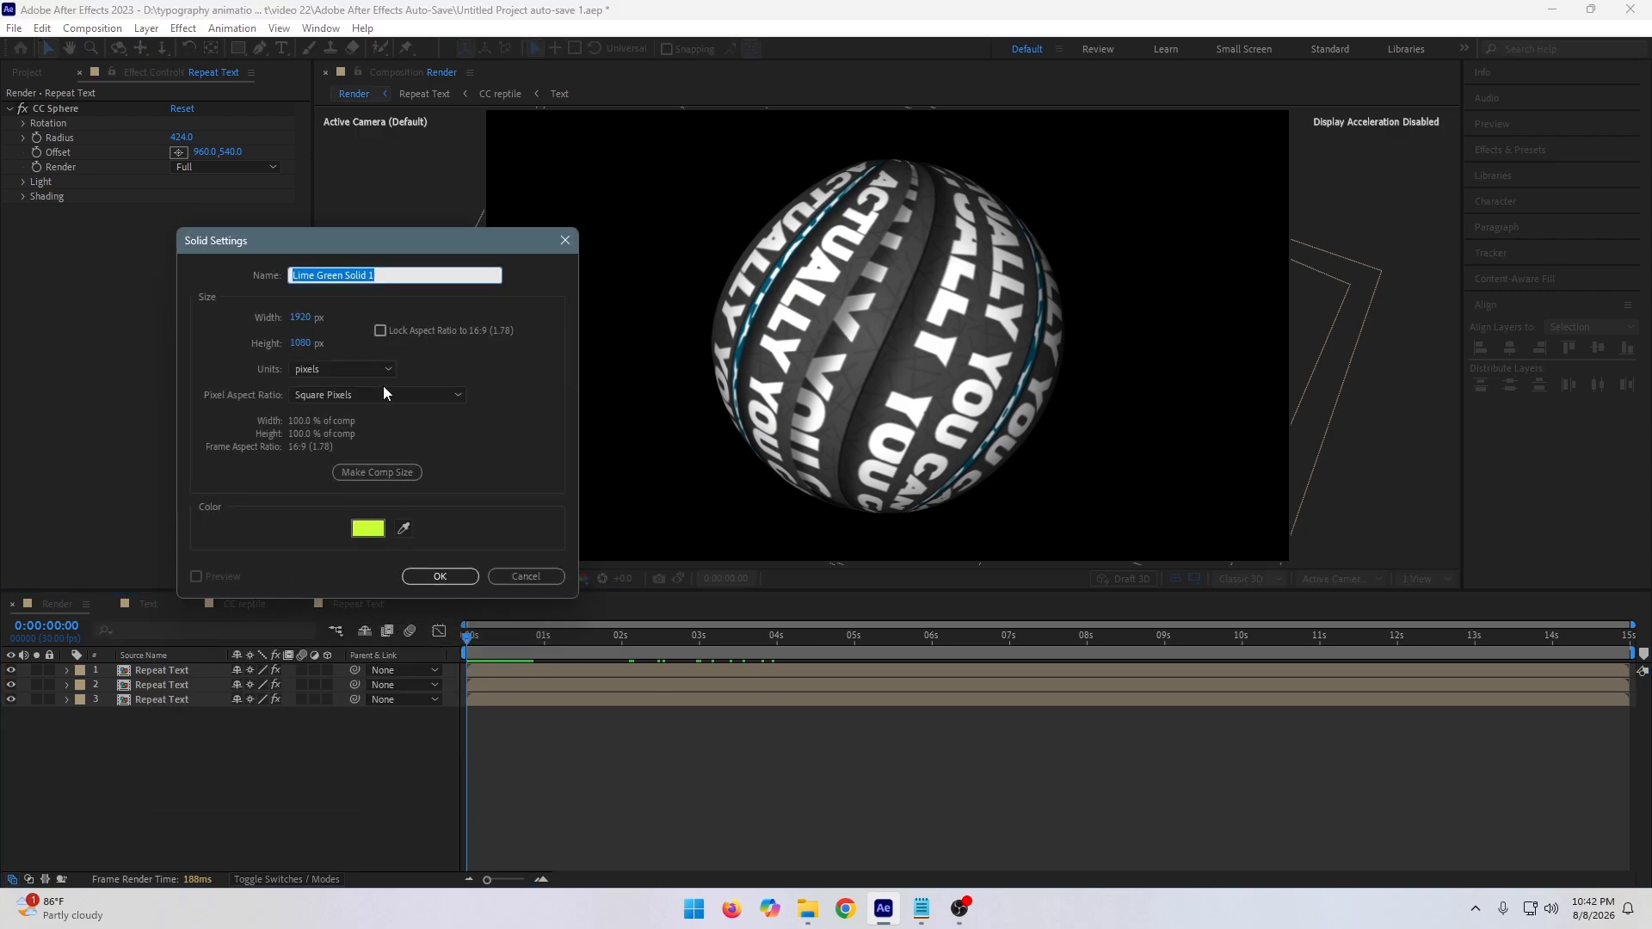
pyautogui.write('BG')
pyautogui.press('Return')
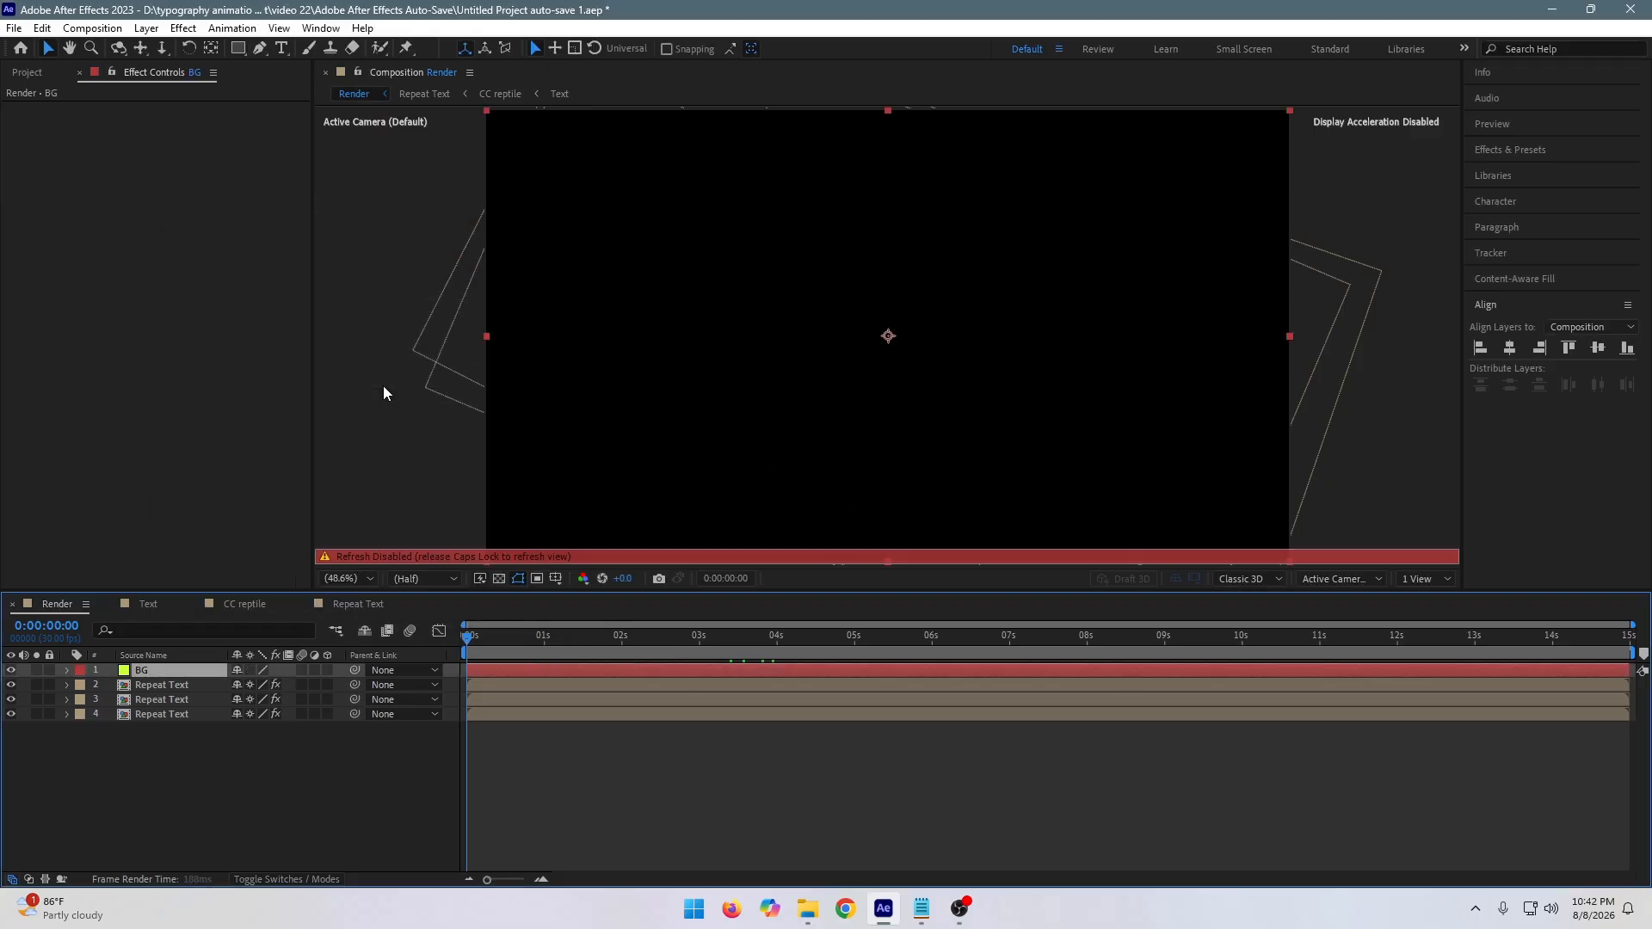
pyautogui.hotkey('ctrl', 'shift', '[')
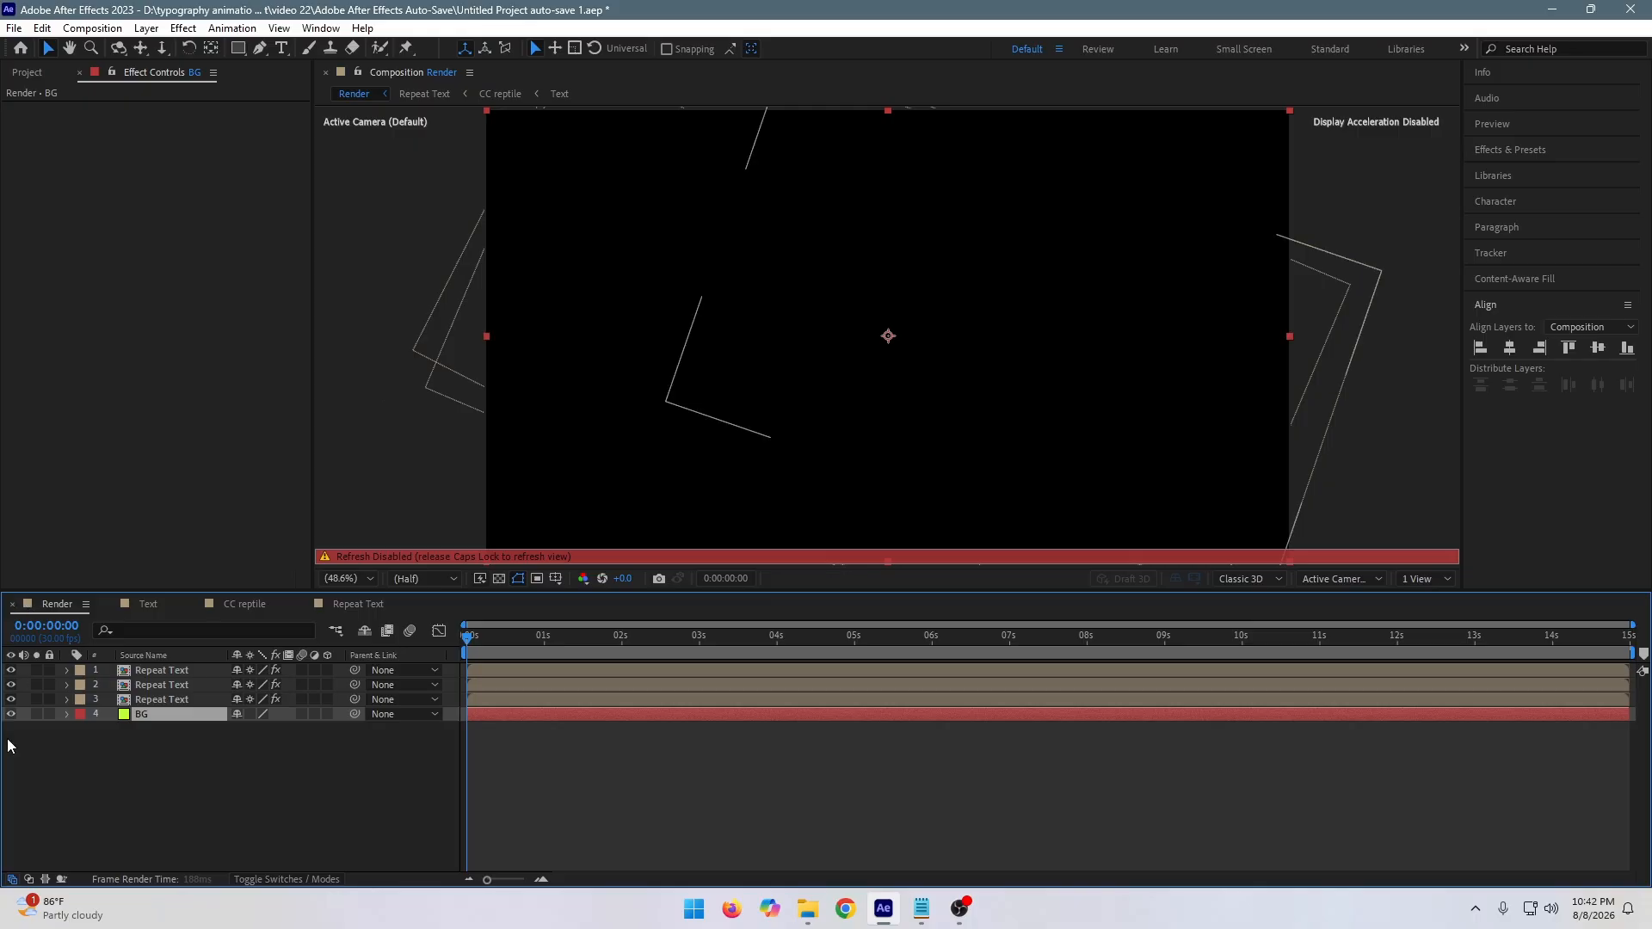
# Apply the Gradient Ramp effect to the BG layer and re-enable the preview refresh.
pyautogui.hotkey('ctrl', 'space')
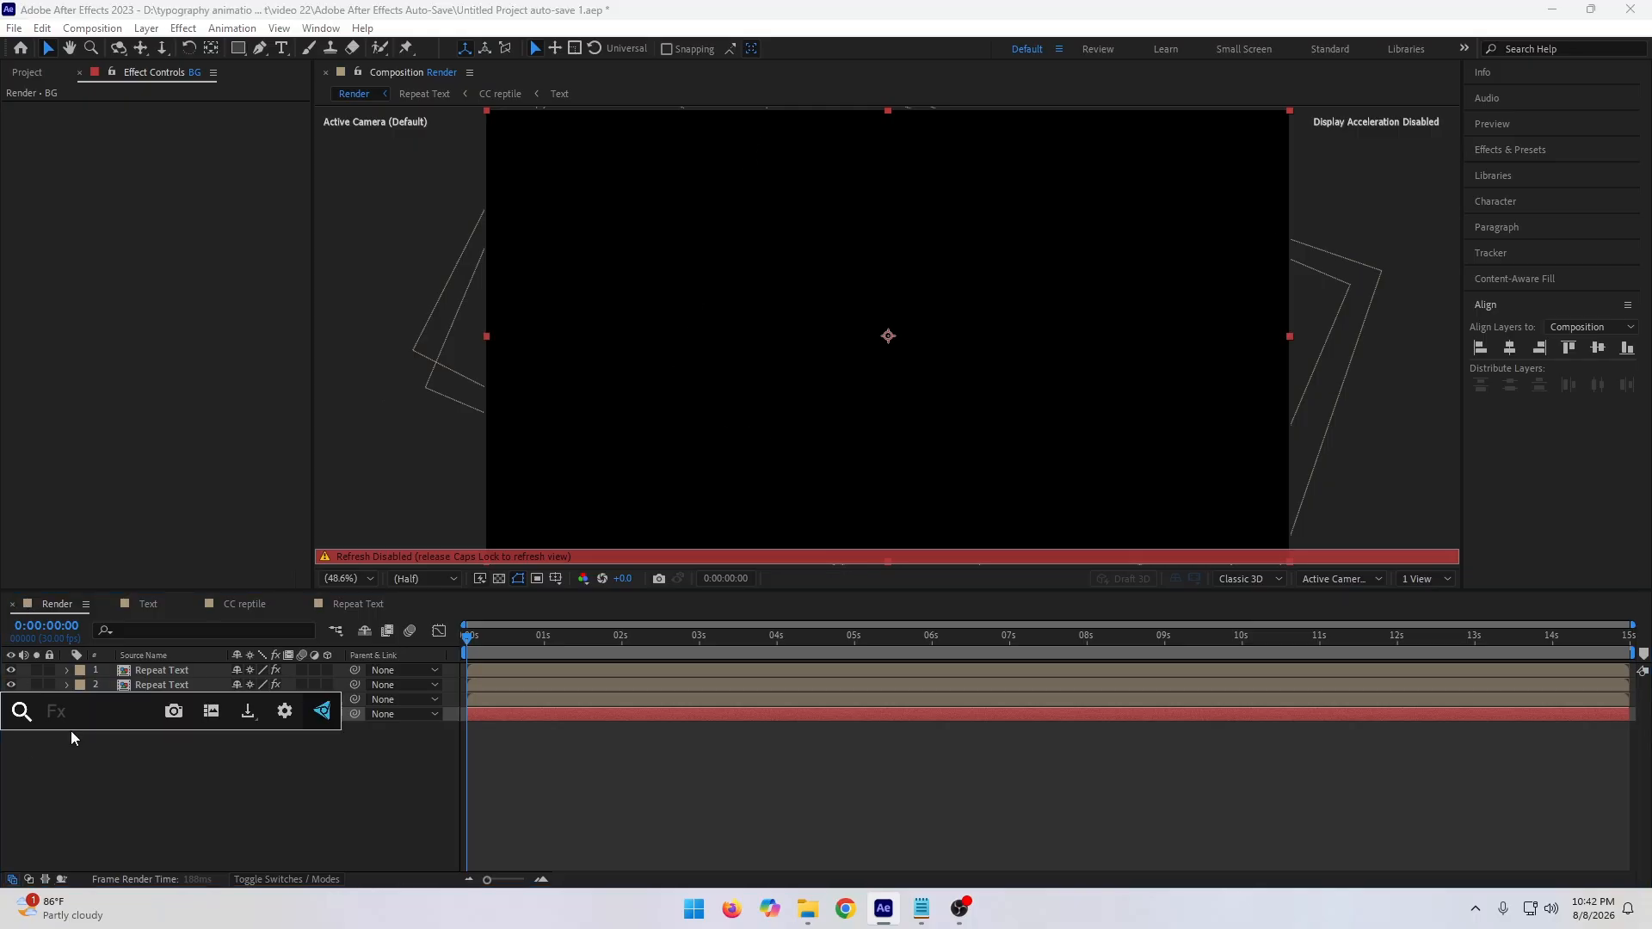
pyautogui.write('GR')
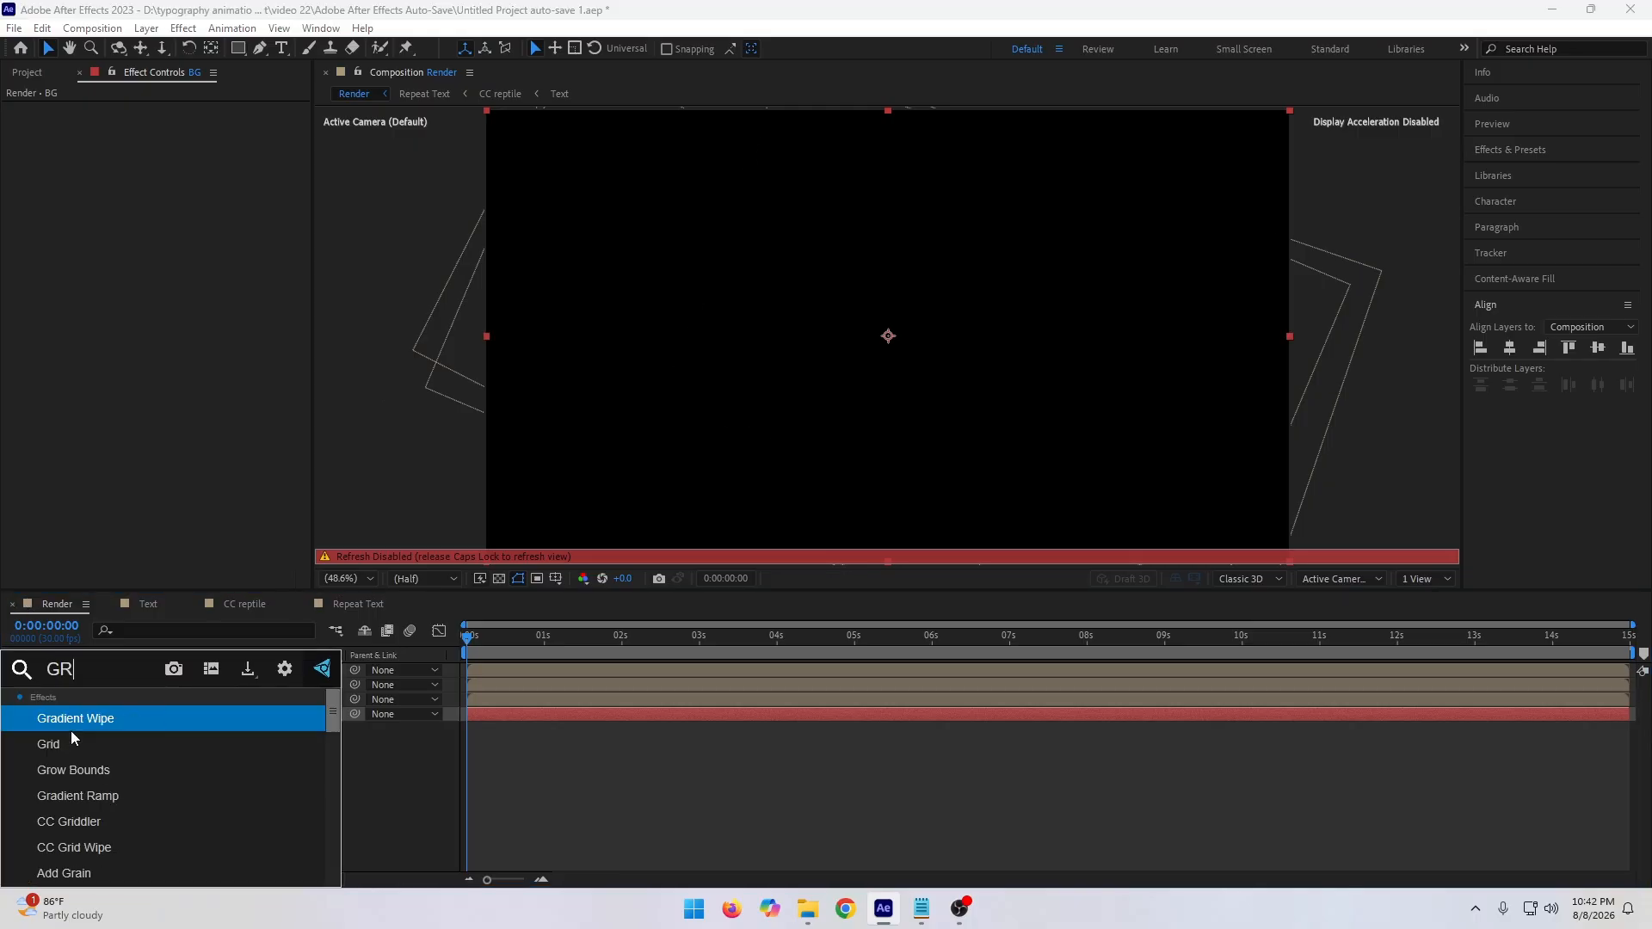
pyautogui.press('Down')
pyautogui.press('Down')
pyautogui.press('Down')
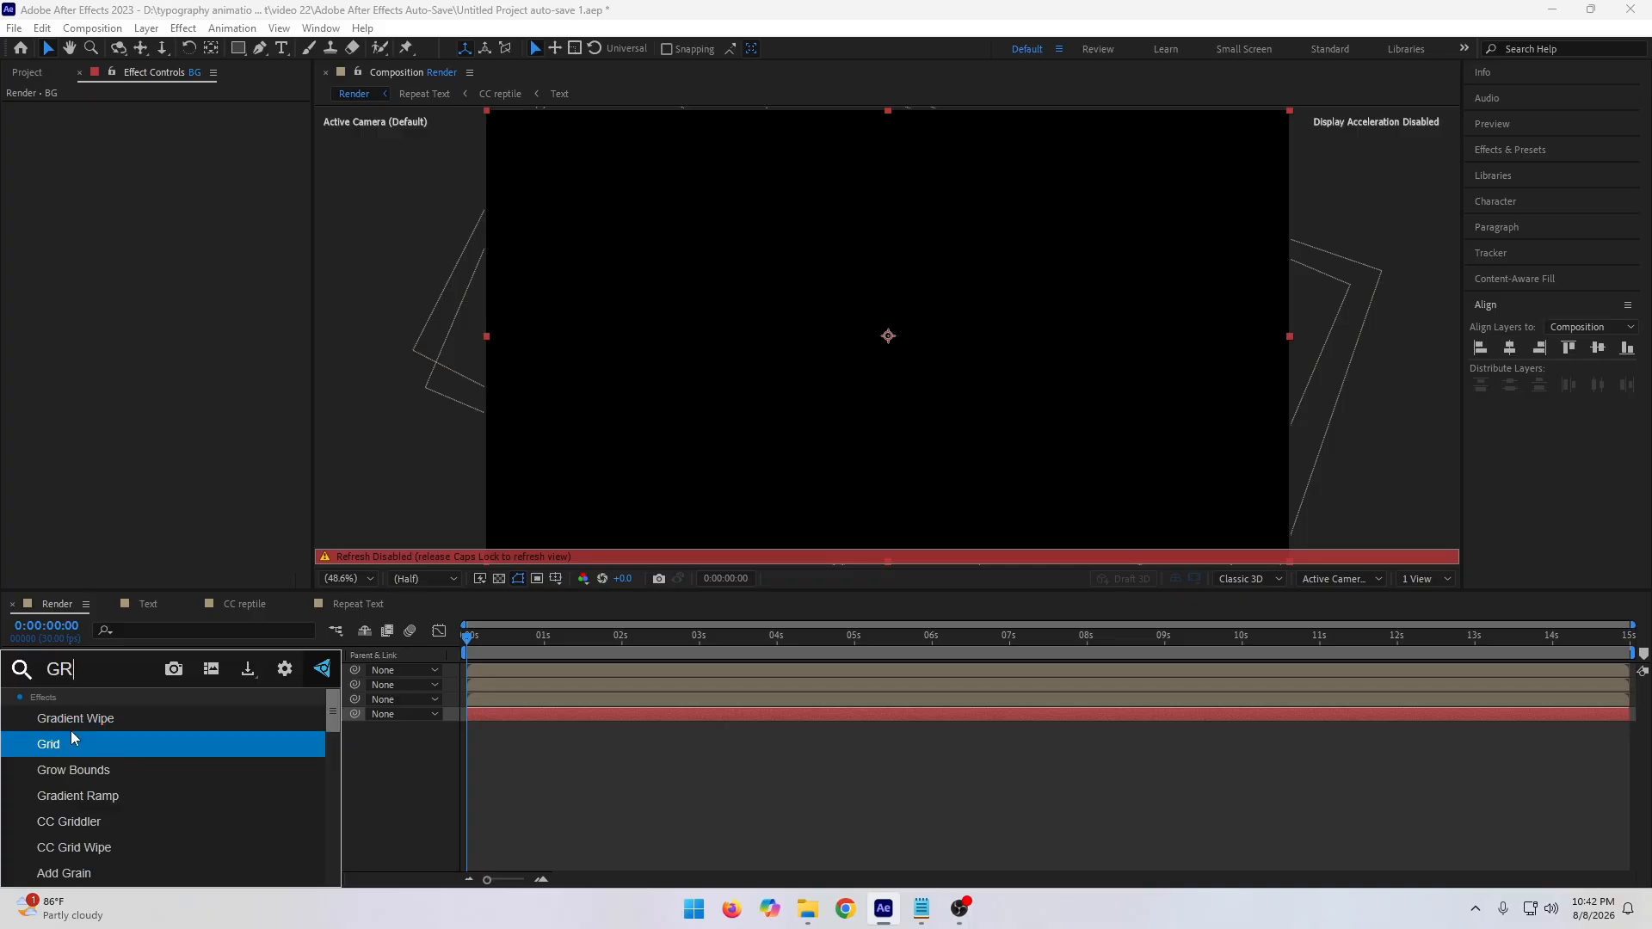
pyautogui.press('Return')
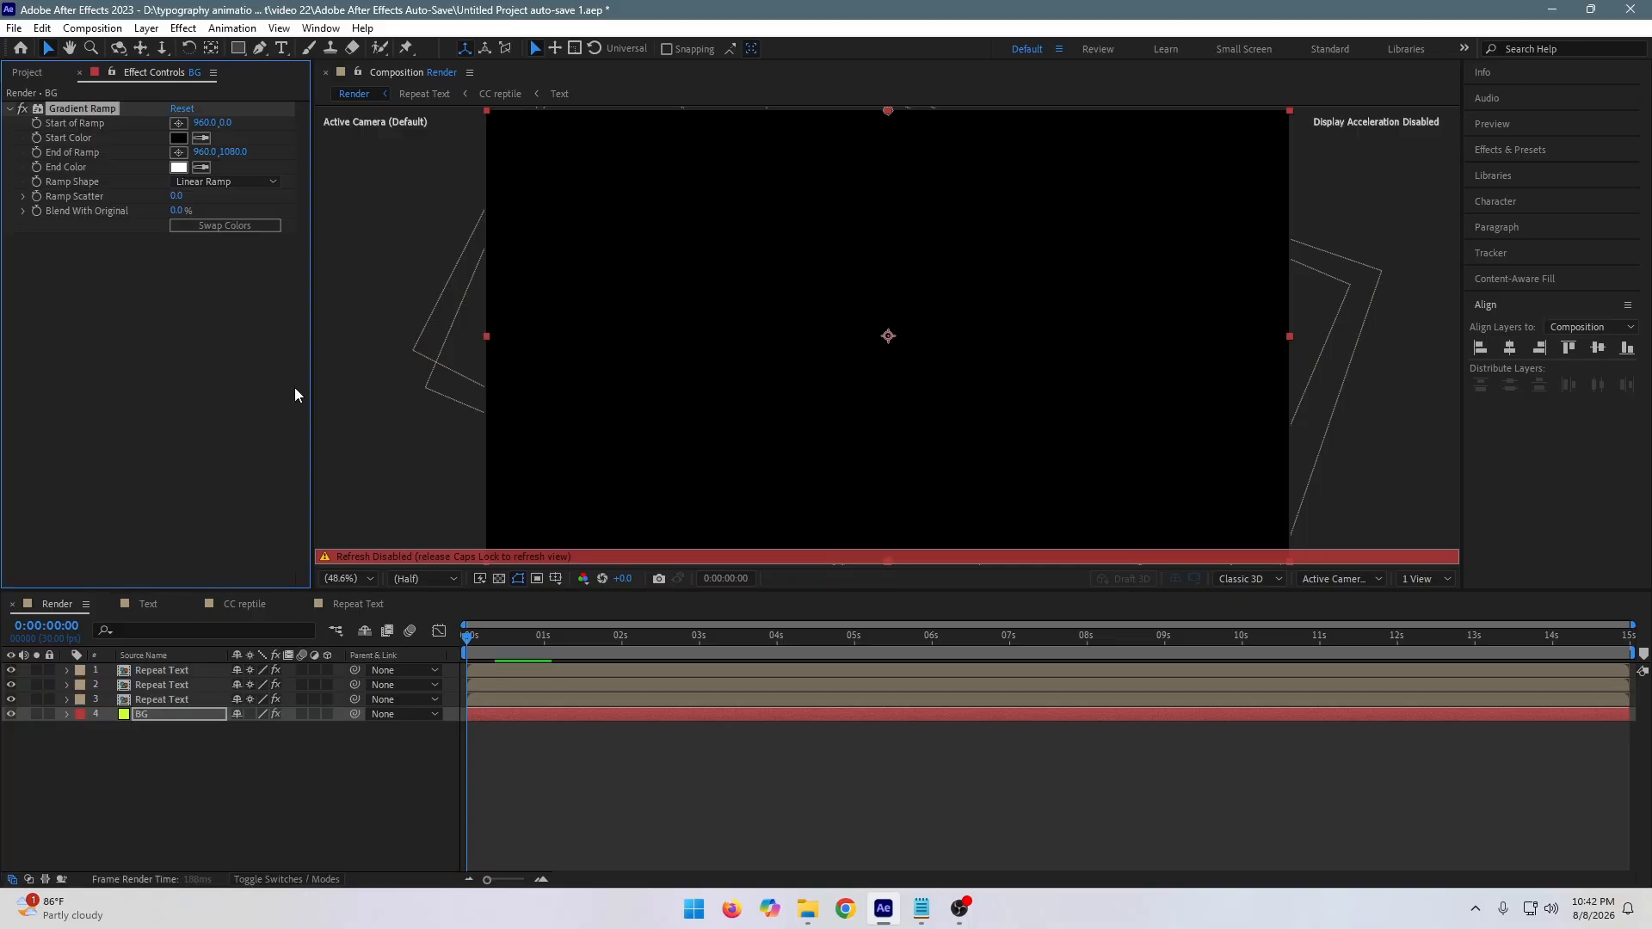
pyautogui.press('capslock')
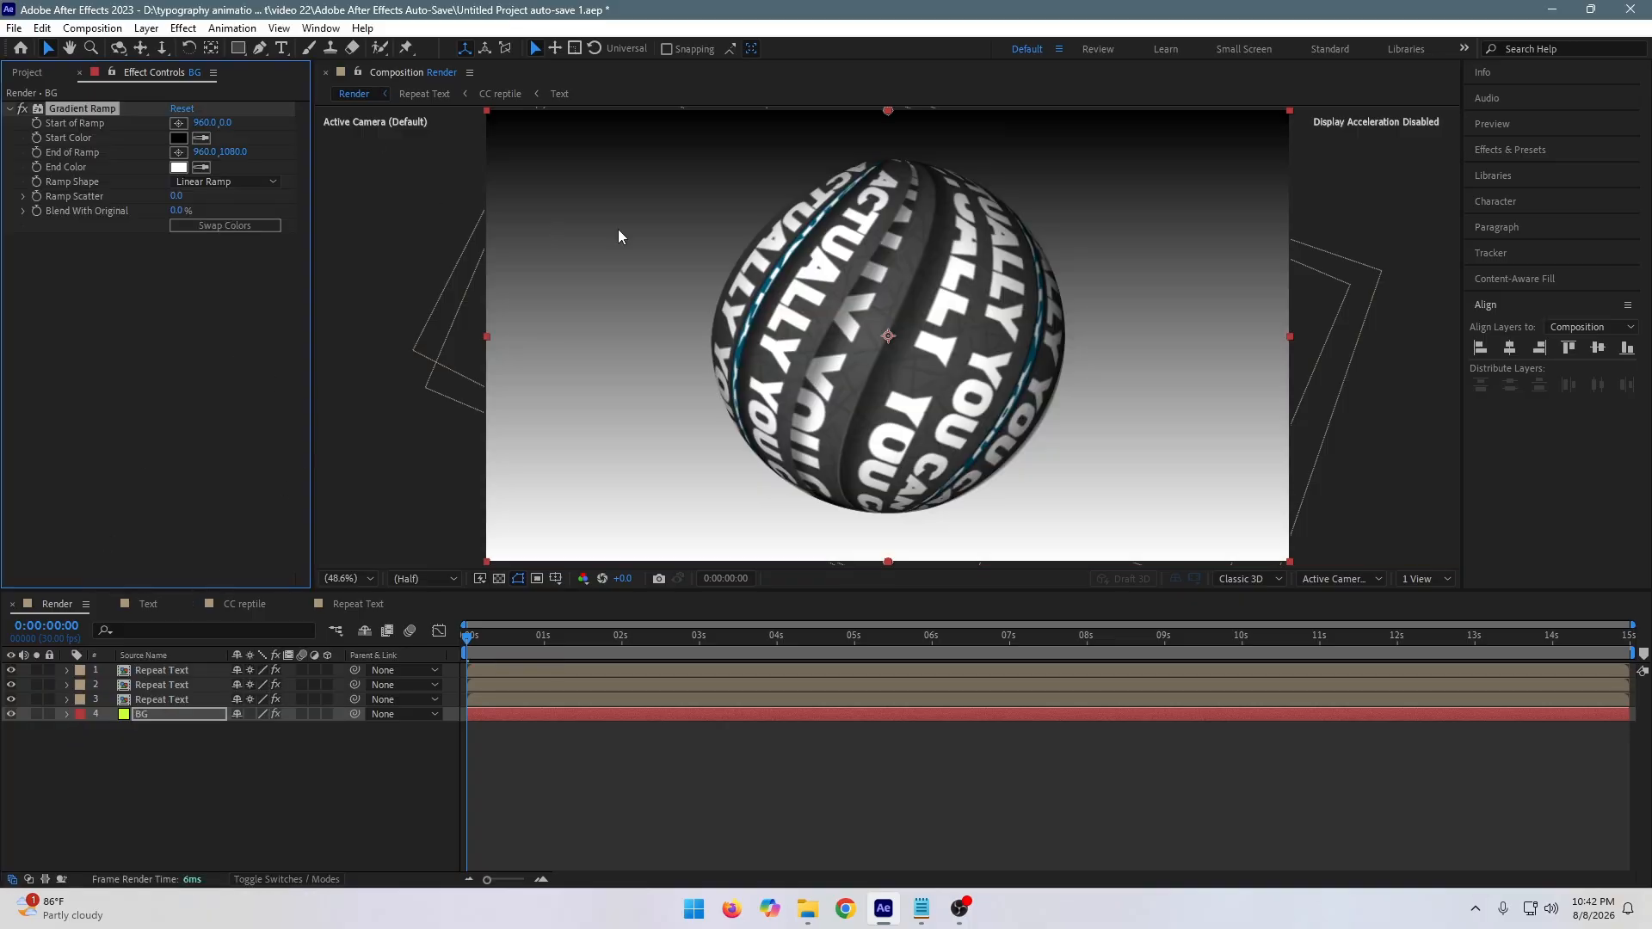
# Set the BG gradient's end color to dark gray #242424 and its ramp scatter to 12.1.
pyautogui.press(',')
pyautogui.press(',')
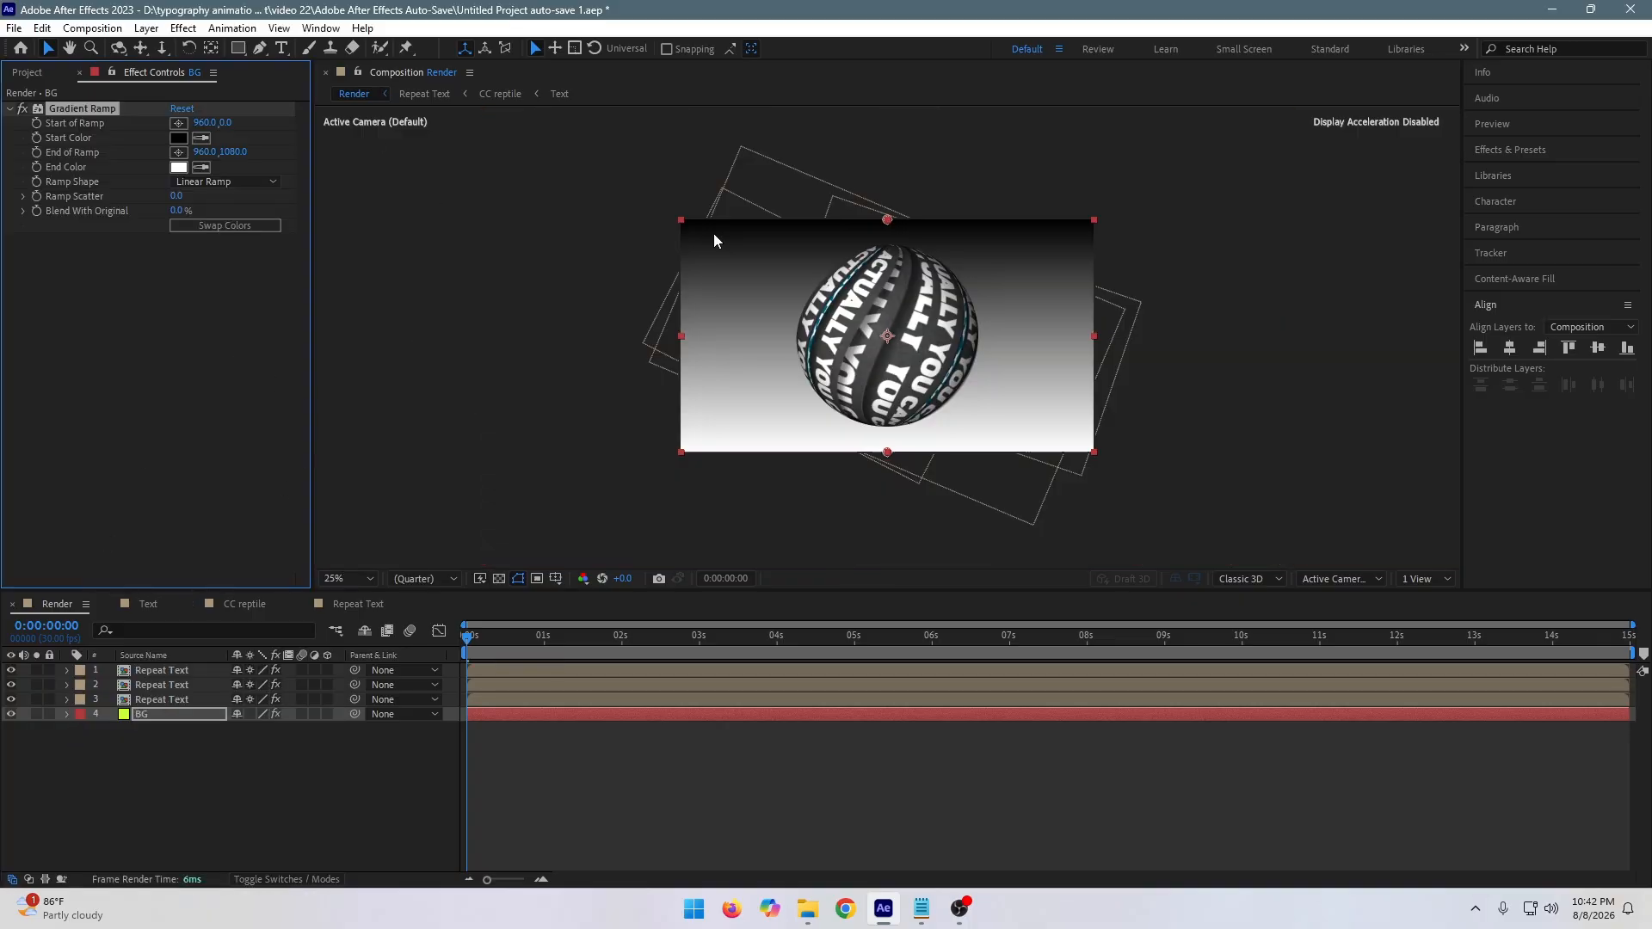
pyautogui.click(178, 167)
pyautogui.moveTo(44, 543); pyautogui.dragTo(26, 568)
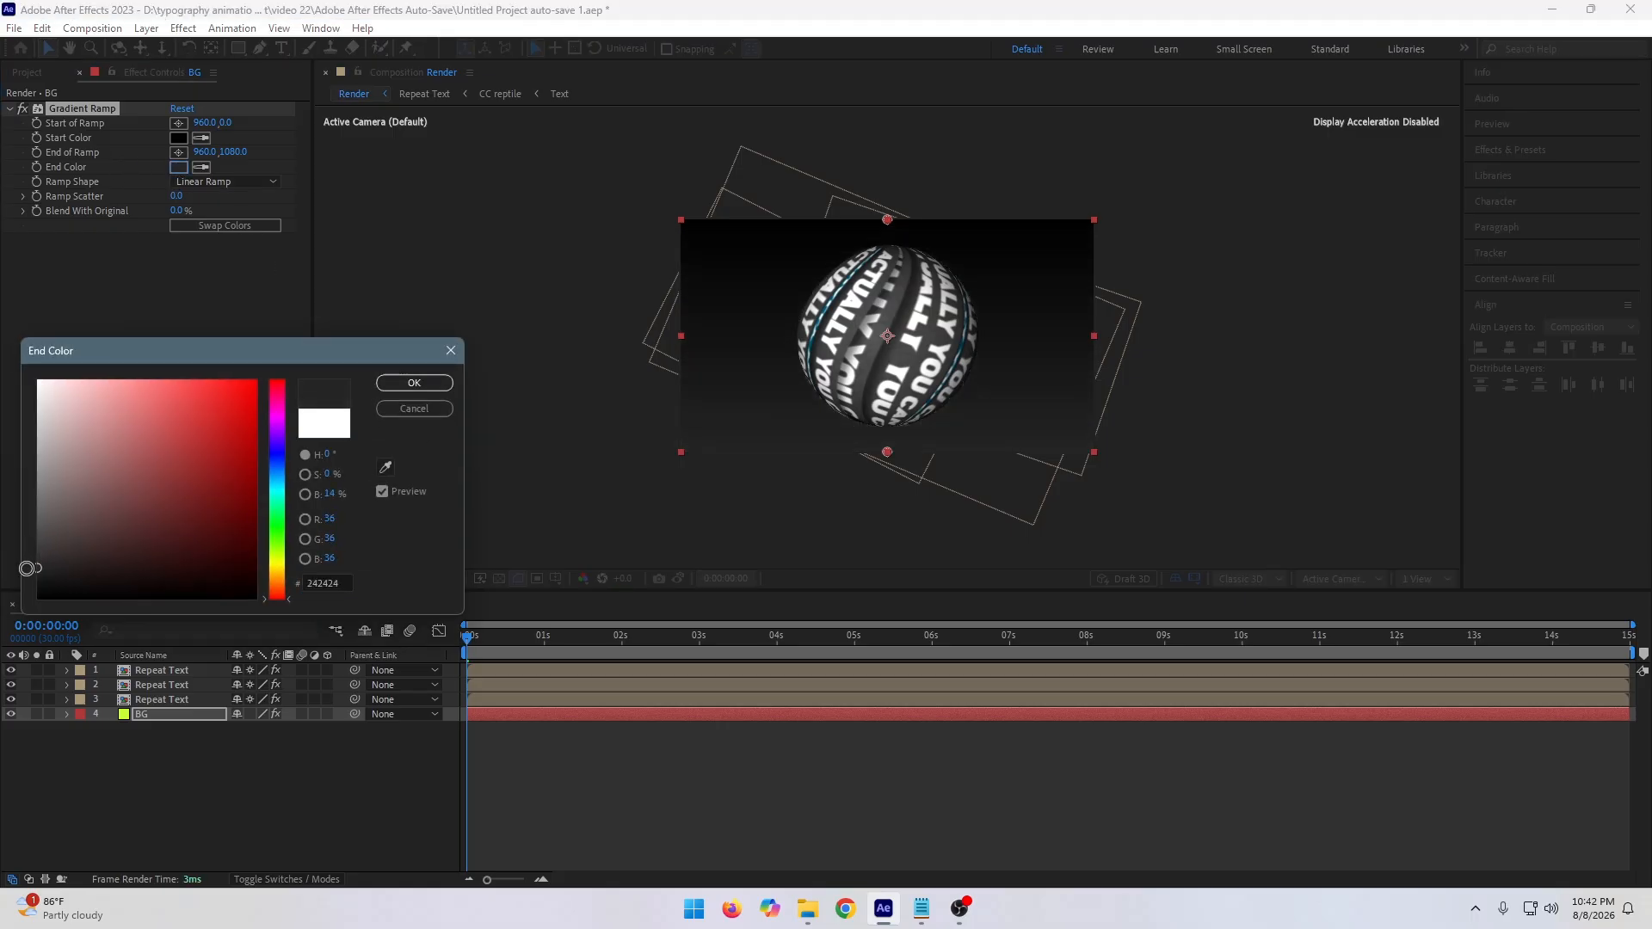
pyautogui.click(416, 384)
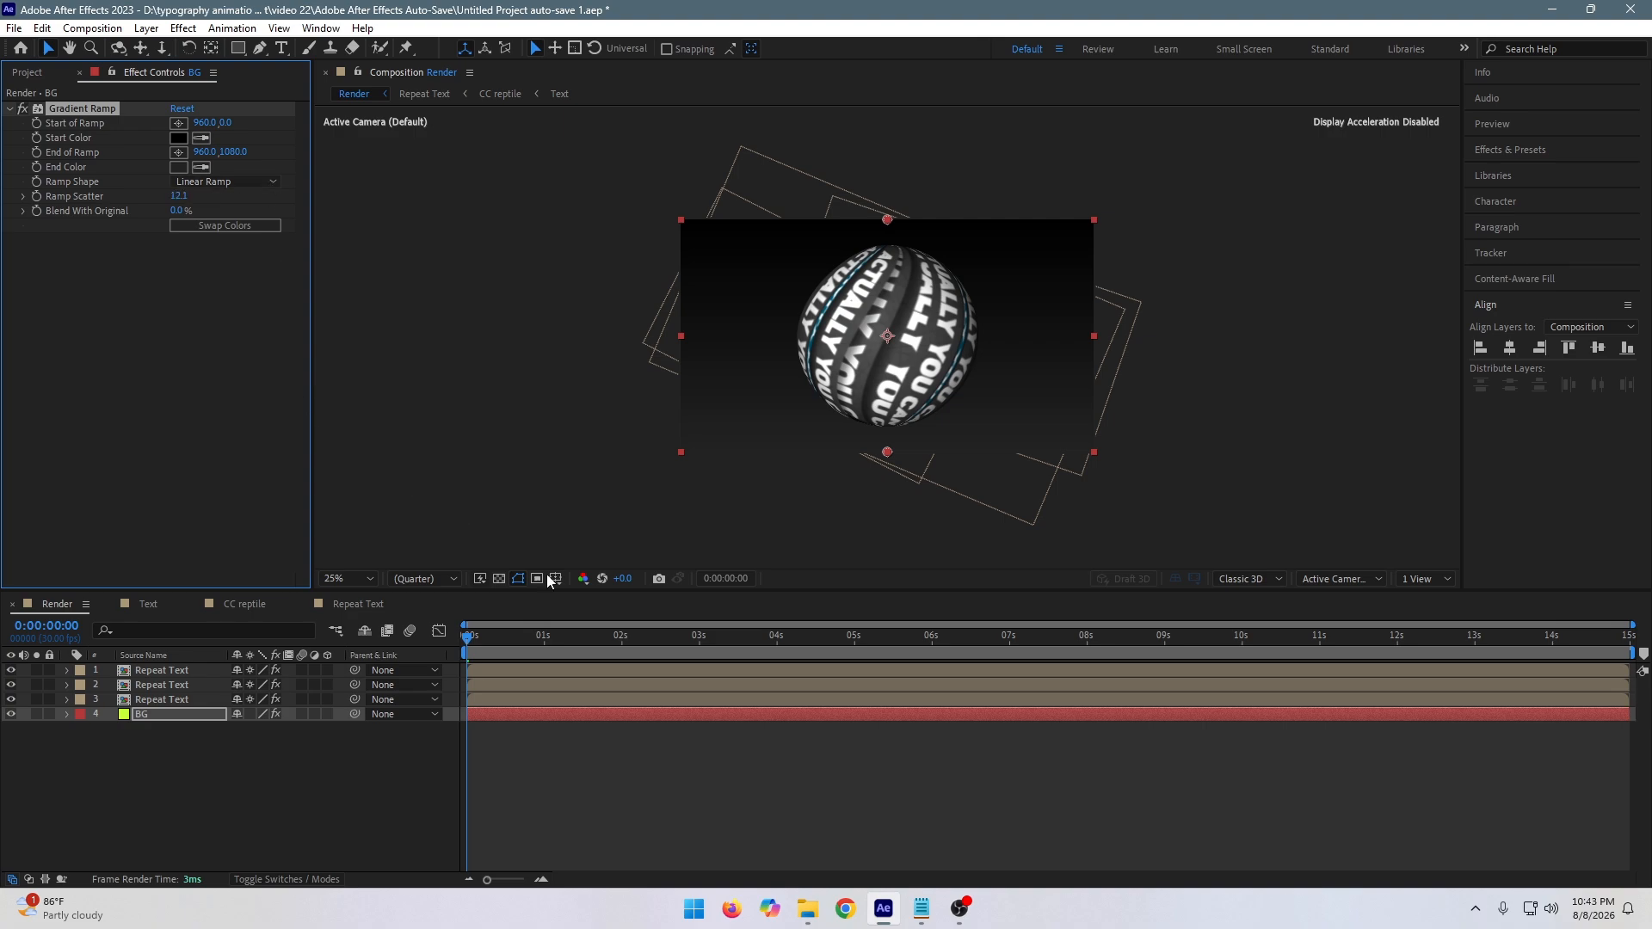
pyautogui.click(286, 832)
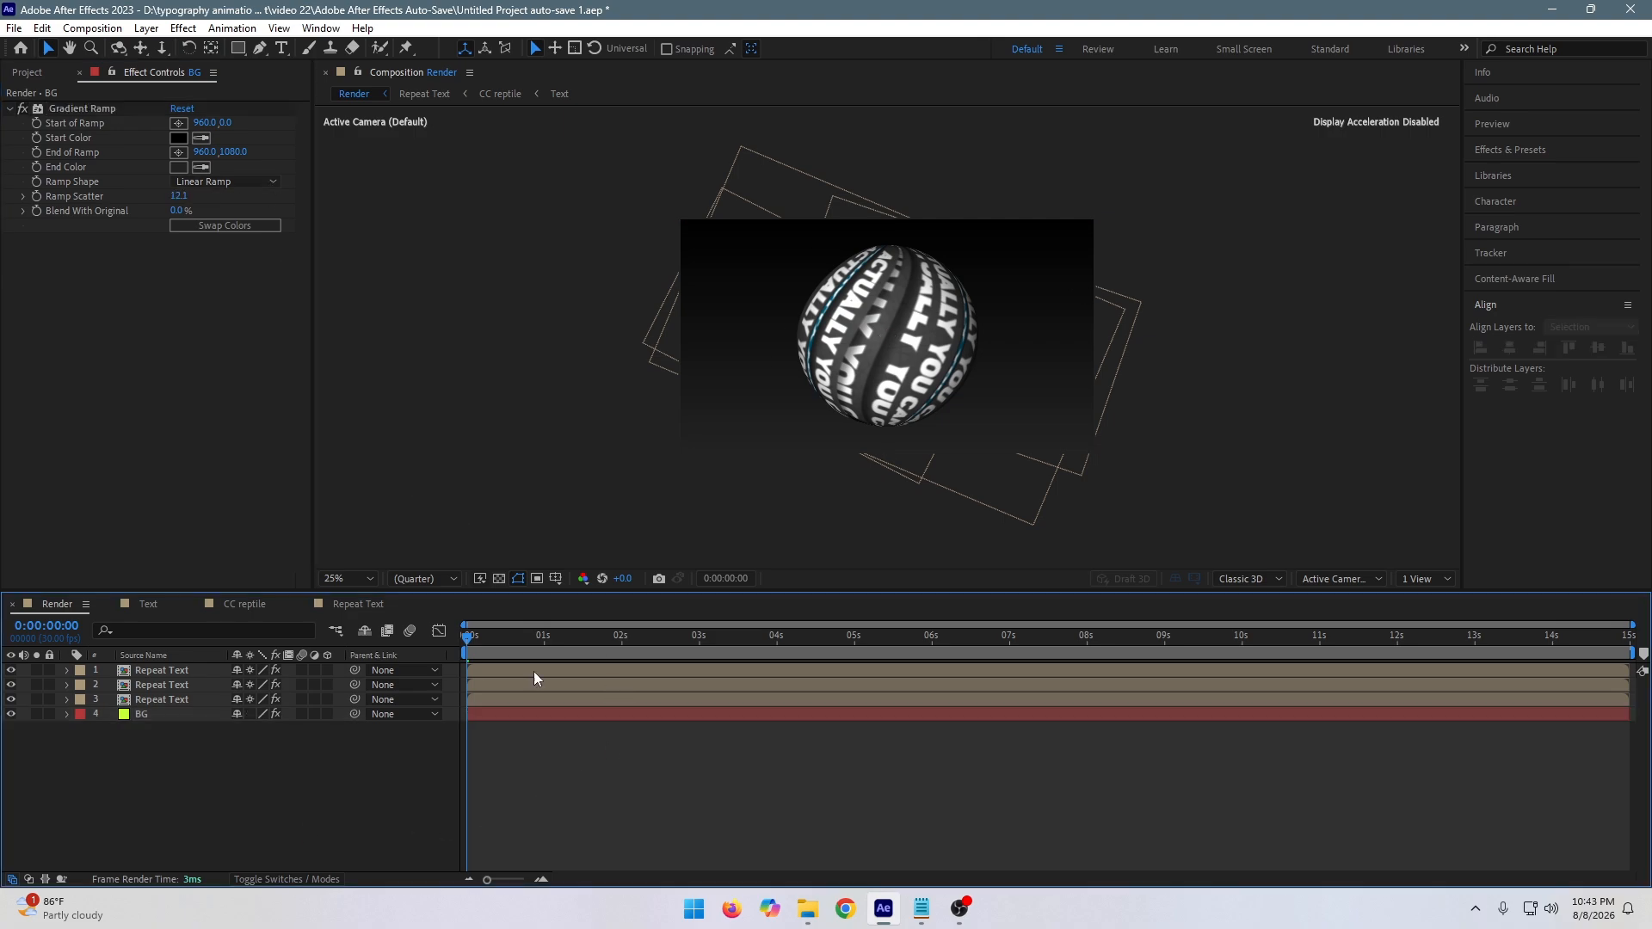
# Darken the BG gradient's end color to #161616 and scrub through the first second of the animation.
pyautogui.click(177, 167)
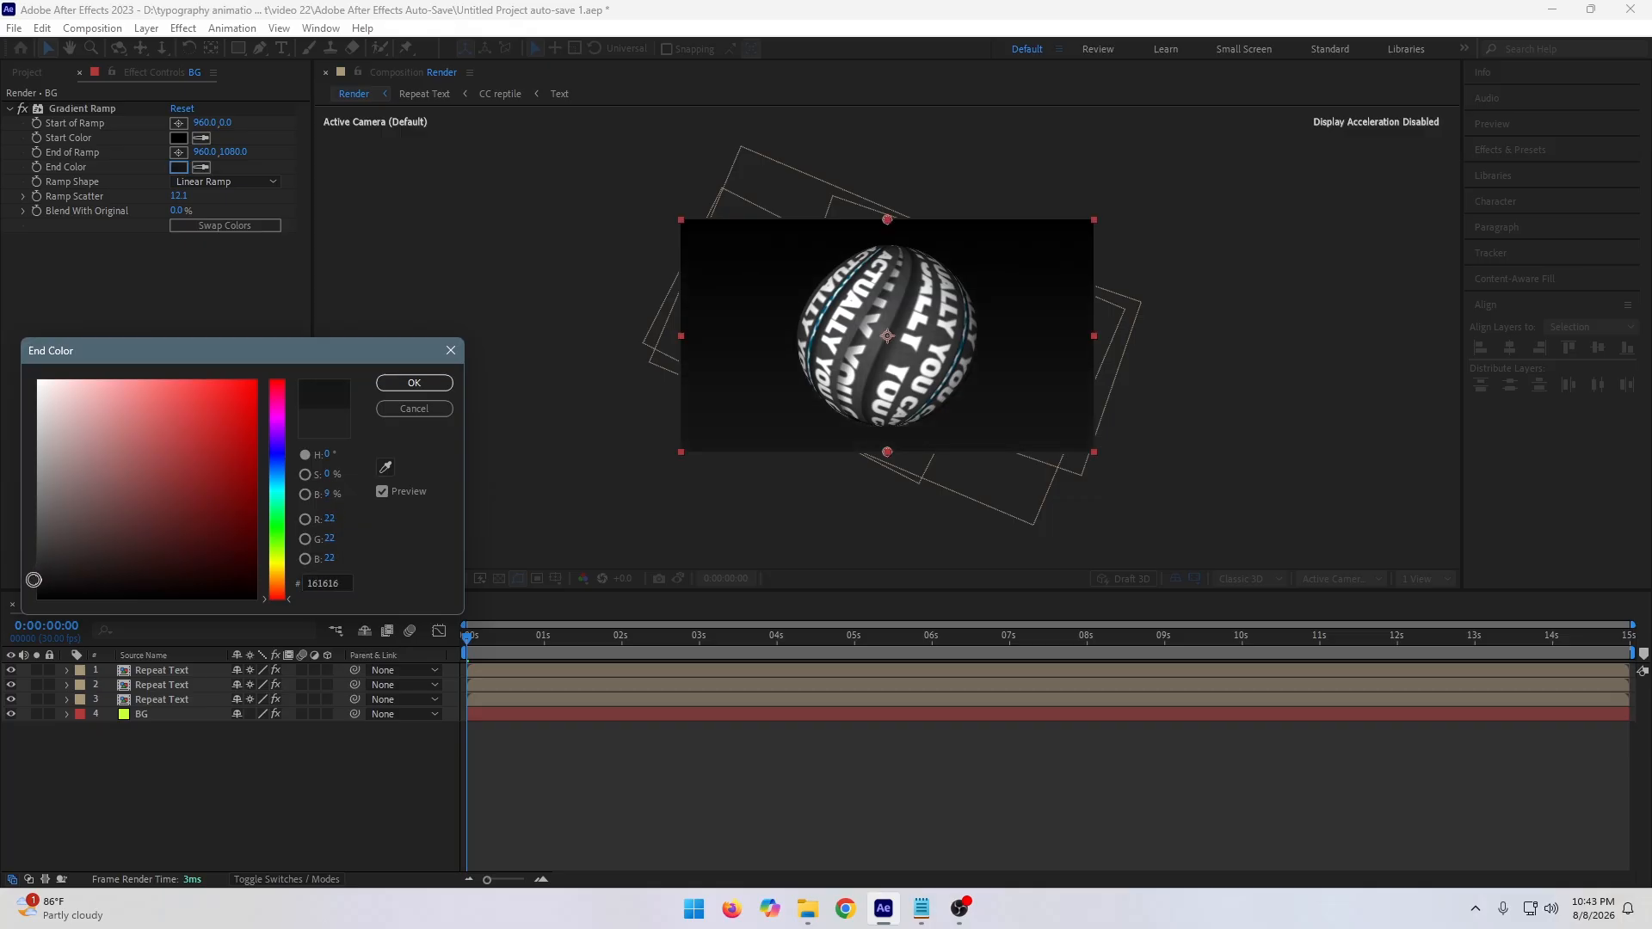
pyautogui.click(417, 383)
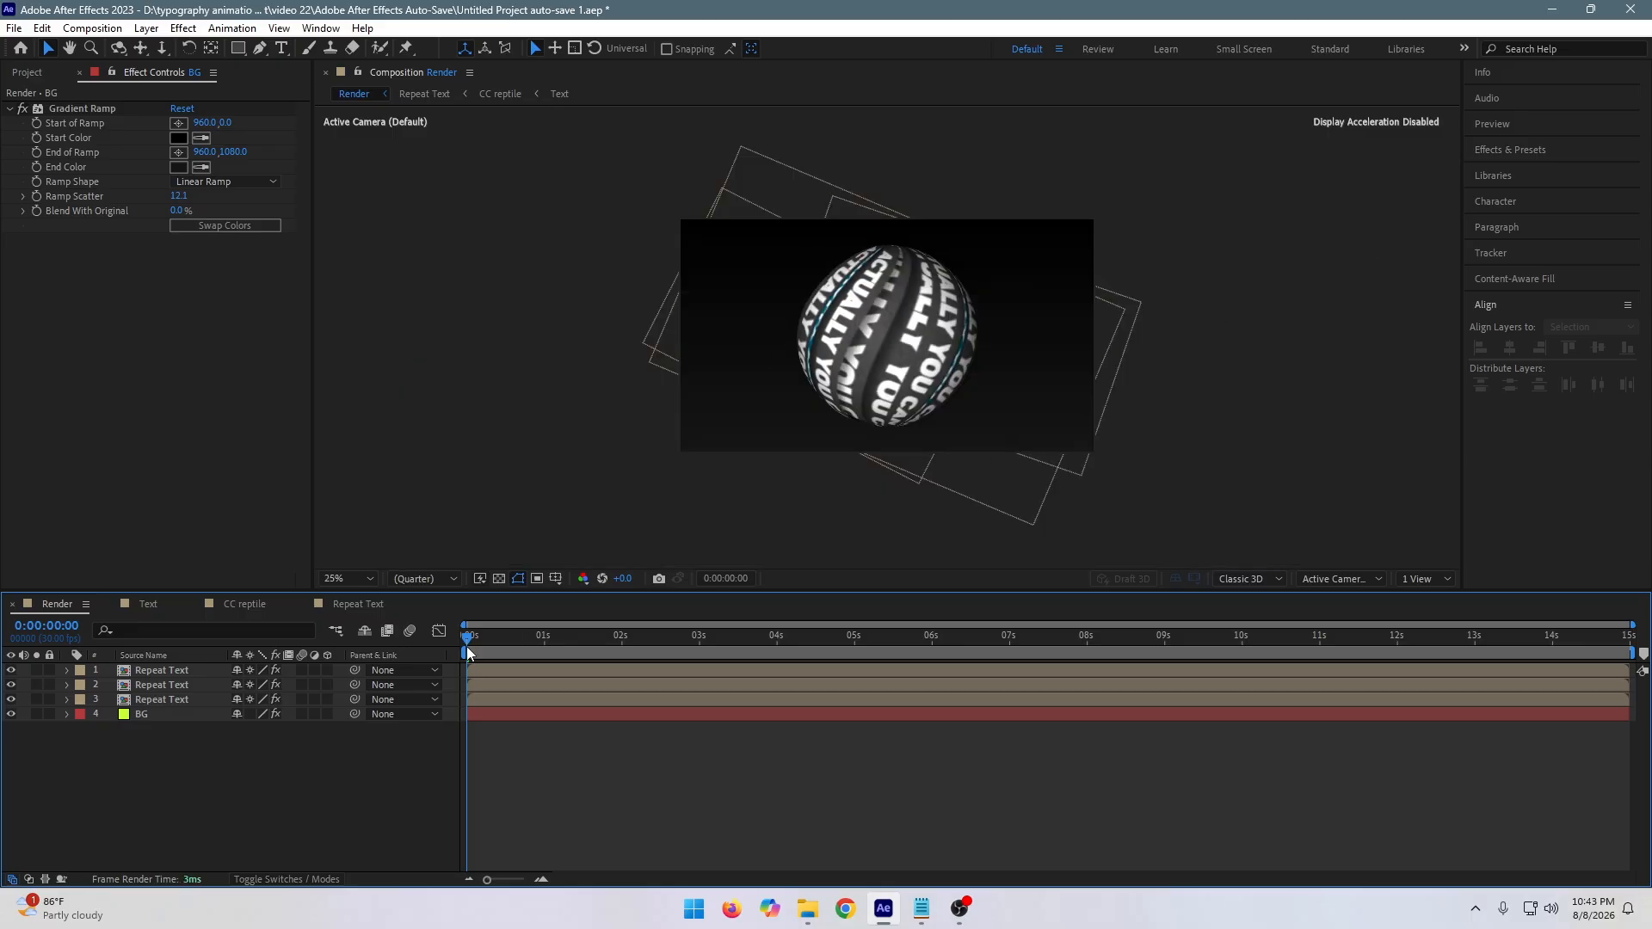
pyautogui.moveTo(466, 647); pyautogui.dragTo(553, 620)
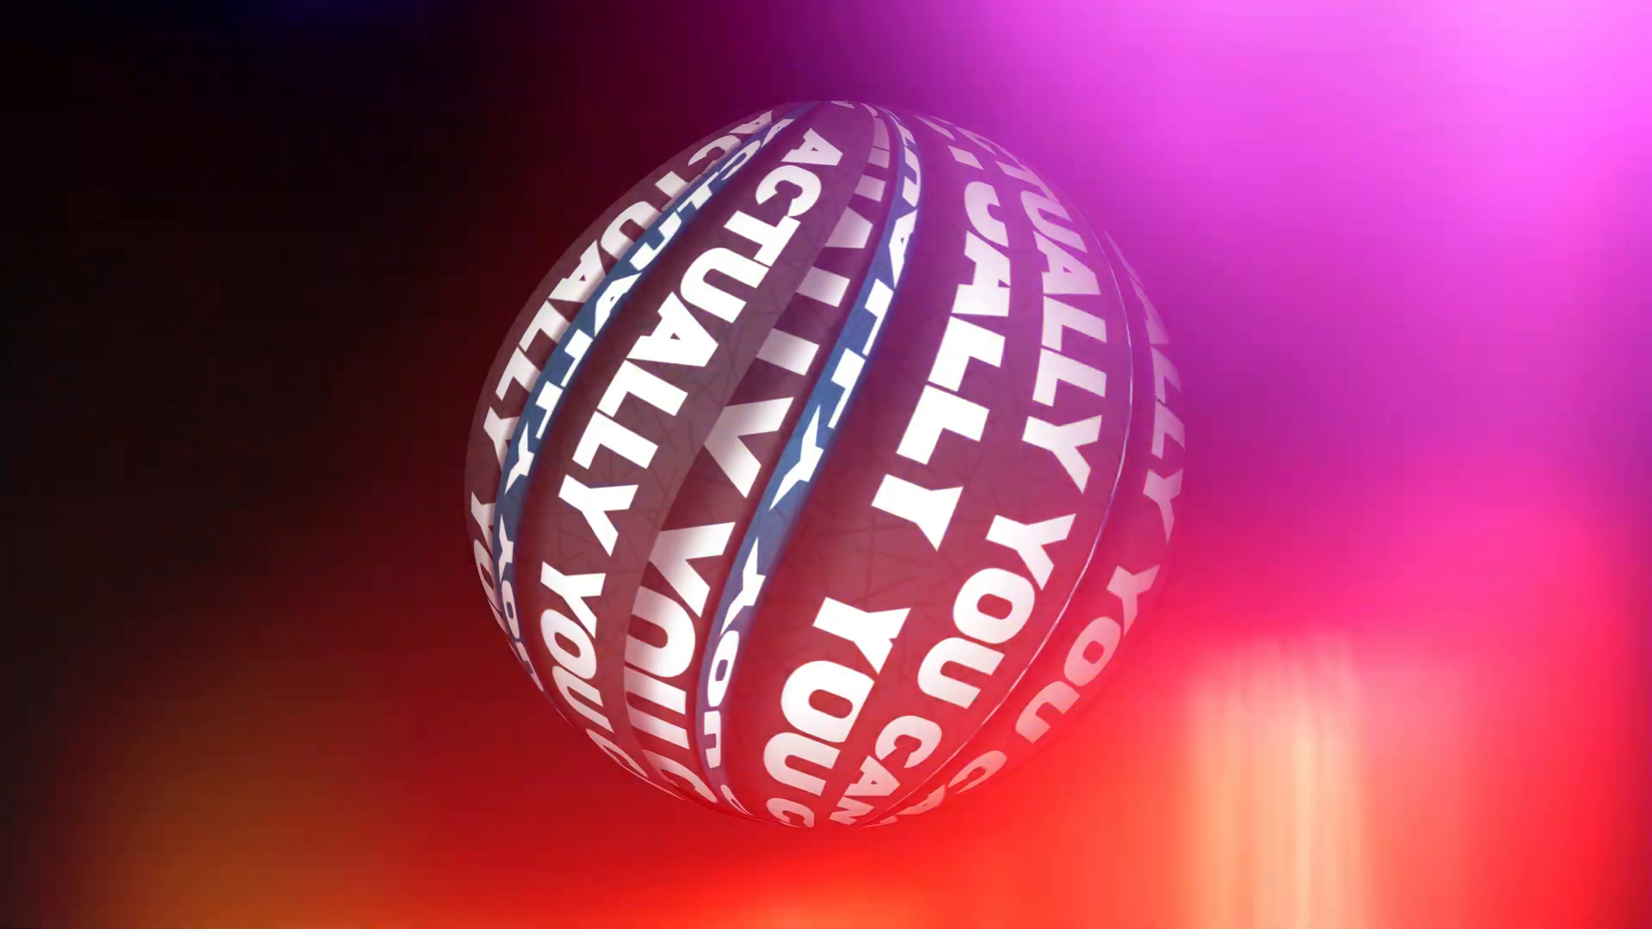